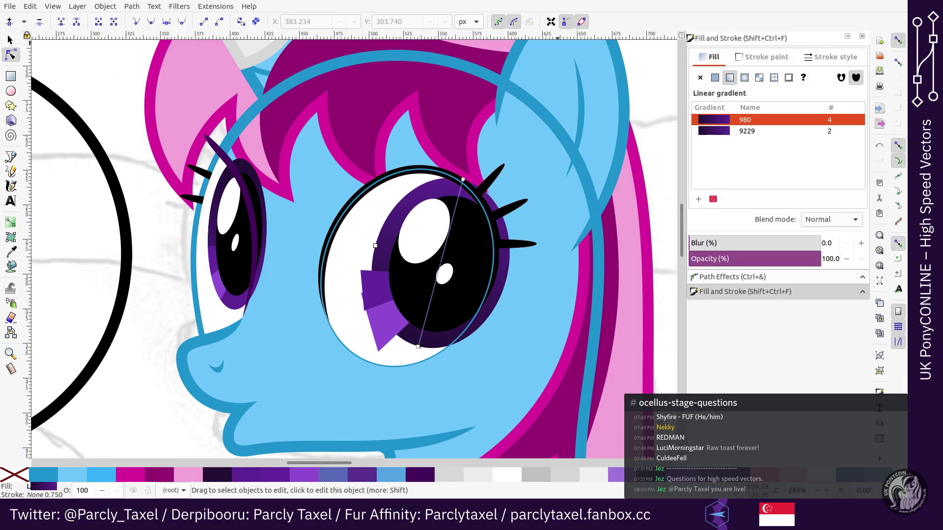
Step: Set the opacity of the background sketch image to 100 percent and deselect it
key(minus)
key(minus)
key(minus)
key(minus)
key(minus)
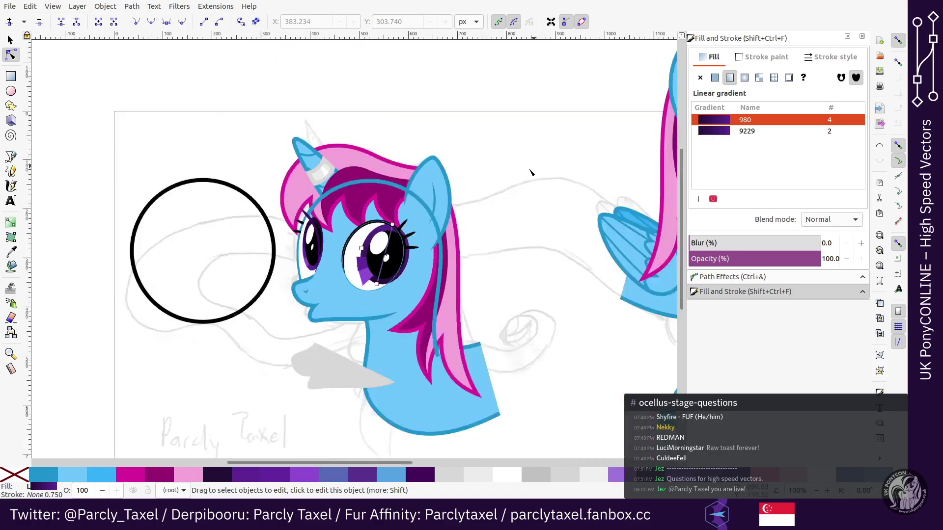
key(s)
click(458, 205)
double_click(83, 491)
text(100)
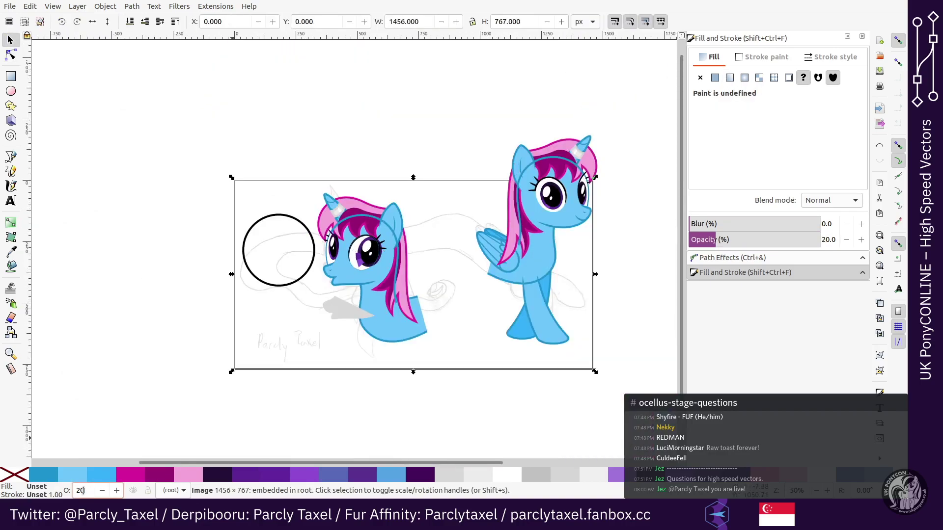
key(Return)
click(280, 153)
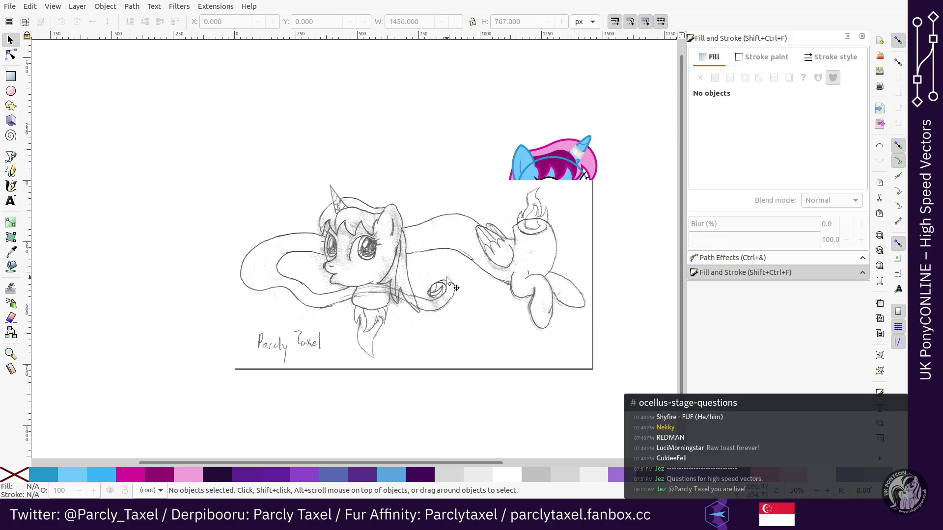
Step: Inspect the sketched head and undo the sketch image's opacity change
ctrl+scroll(446, 280, up, 3)
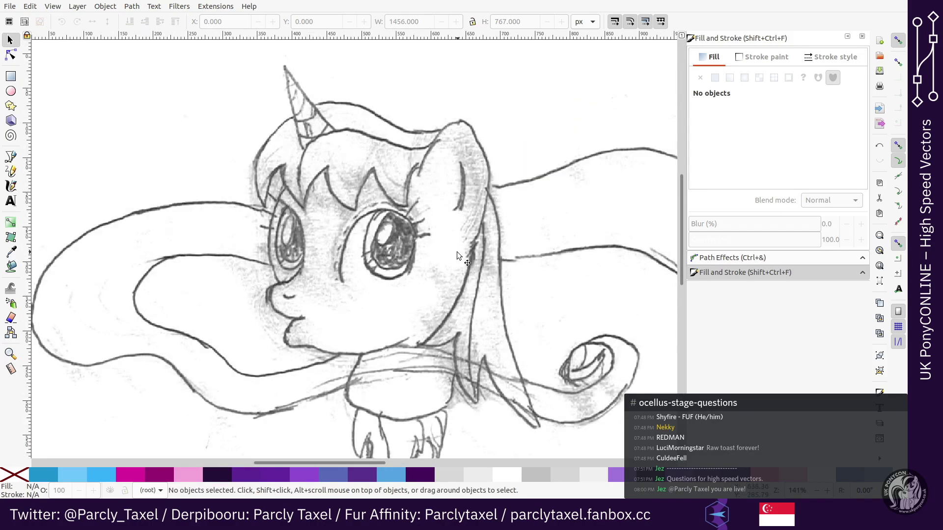
click(457, 255)
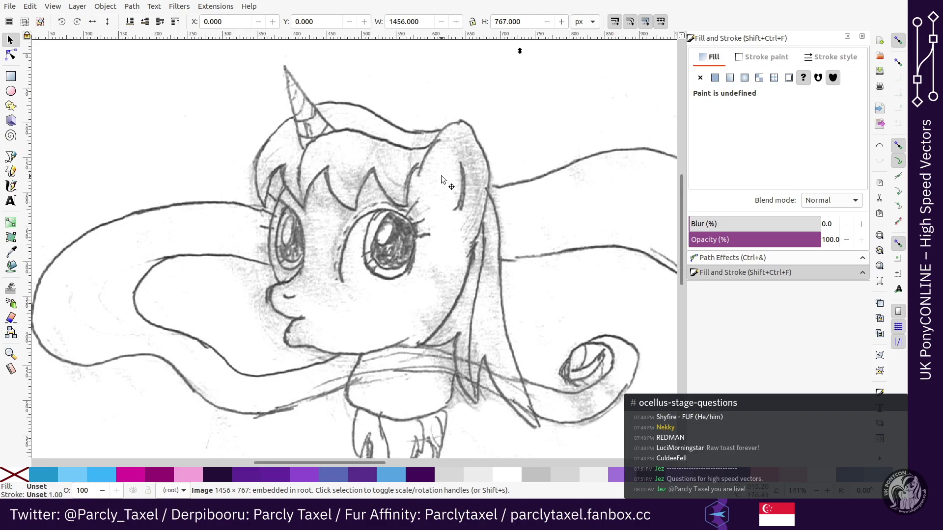
key(5)
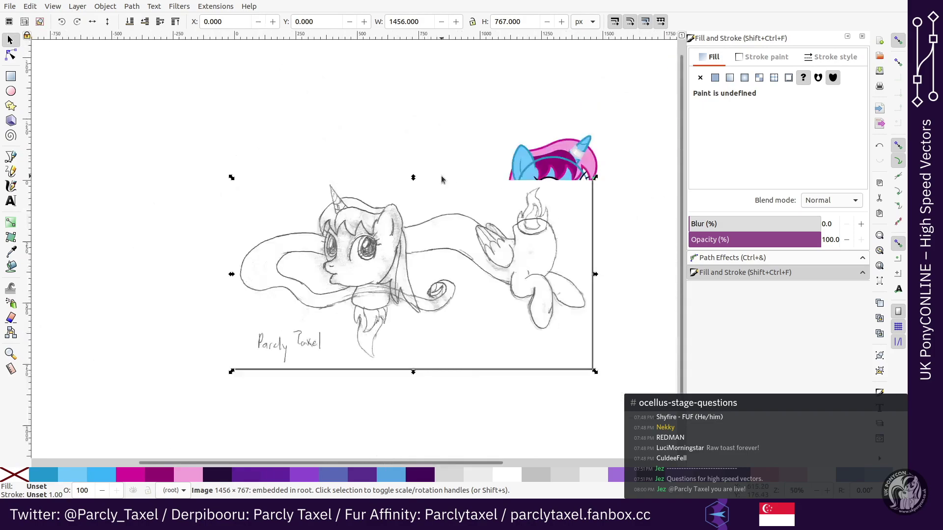
key(ctrl+z)
key(ctrl+z)
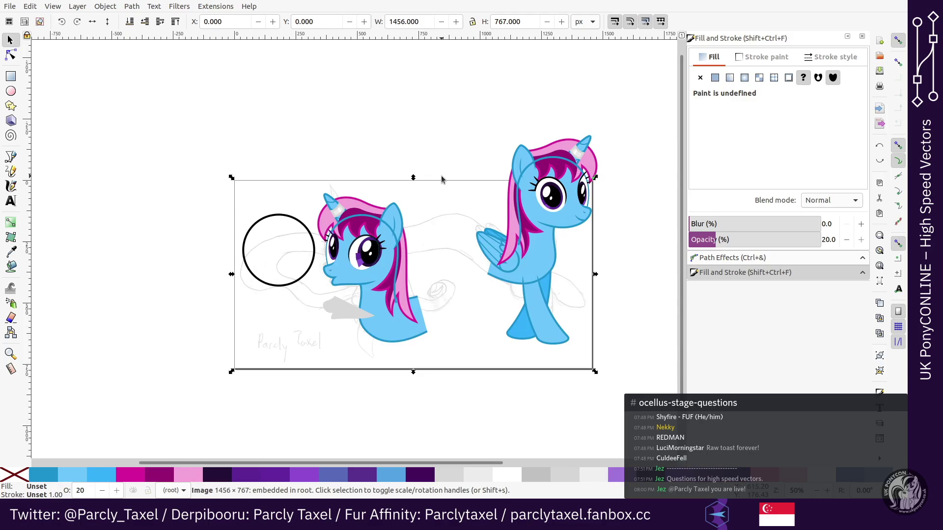
Step: Select the iris ellipse of the pony's large eye for node and gradient editing
click(455, 140)
key(plus)
key(plus)
key(plus)
key(minus)
key(plus)
key(plus)
scroll(467, 159, down, 4)
key(minus)
key(plus)
key(plus)
key(plus)
scroll(442, 202, up, 8)
key(plus)
key(n)
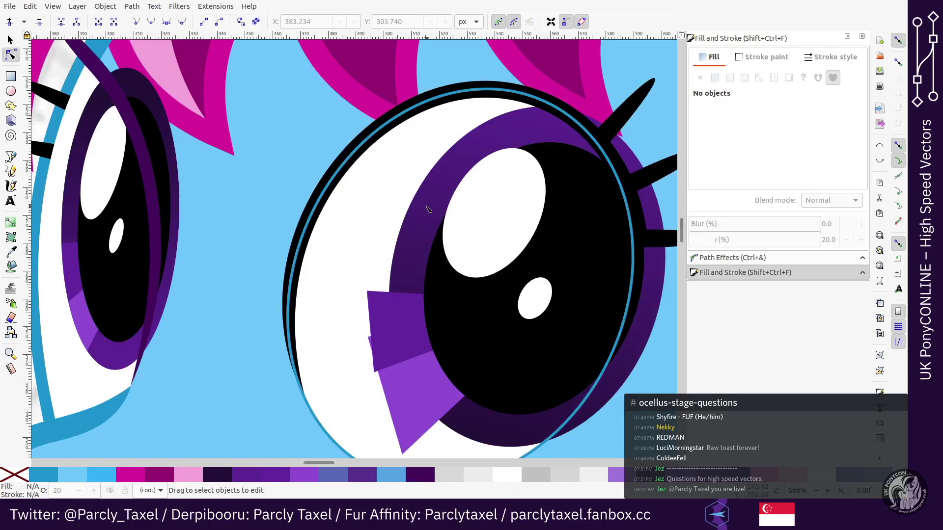
click(426, 209)
Step: Move the sketch image straight up above the page, to Y -760 px
key(minus)
key(minus)
key(minus)
key(minus)
key(minus)
key(minus)
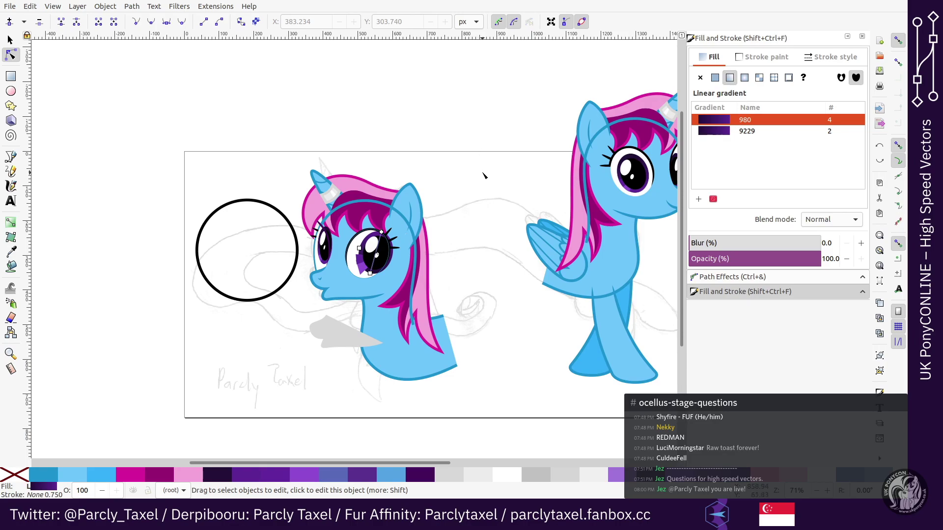
key(s)
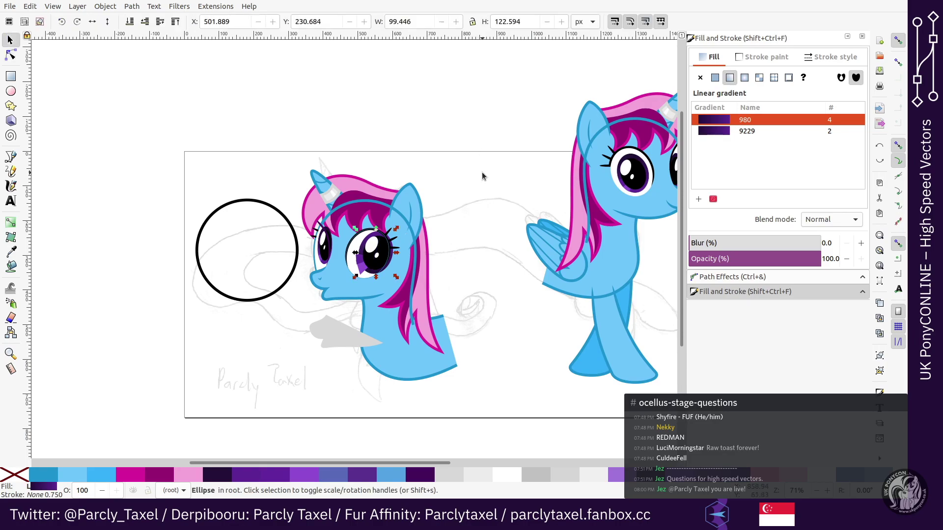
click(483, 172)
scroll(483, 172, up, 6)
scroll(485, 172, down, 4)
scroll(485, 176, down, 2)
key(Up)
key(Up)
key(Up)
key(Up)
key(Up)
key(Up)
key(Up)
key(Up)
key(Up)
key(Up)
key(Up)
key(Up)
key(Up)
key(Up)
key(Up)
key(Up)
key(Up)
key(Up)
key(Up)
key(Up)
key(Up)
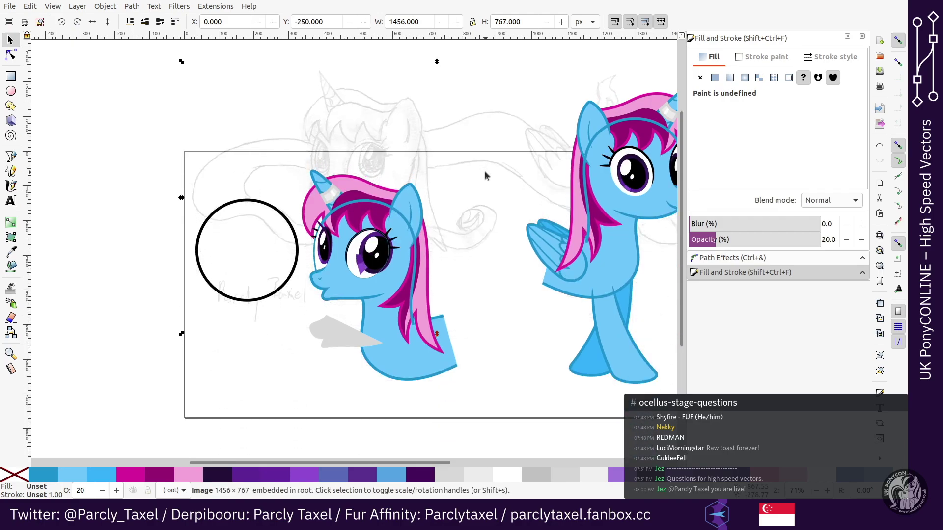
key(minus)
key(Up)
key(Up)
key(Up)
key(Up)
key(Up)
key(Up)
key(Up)
key(Up)
key(Up)
key(Up)
key(Up)
key(Up)
key(Up)
key(Up)
key(Up)
key(Up)
key(Up)
key(Up)
key(Up)
key(Up)
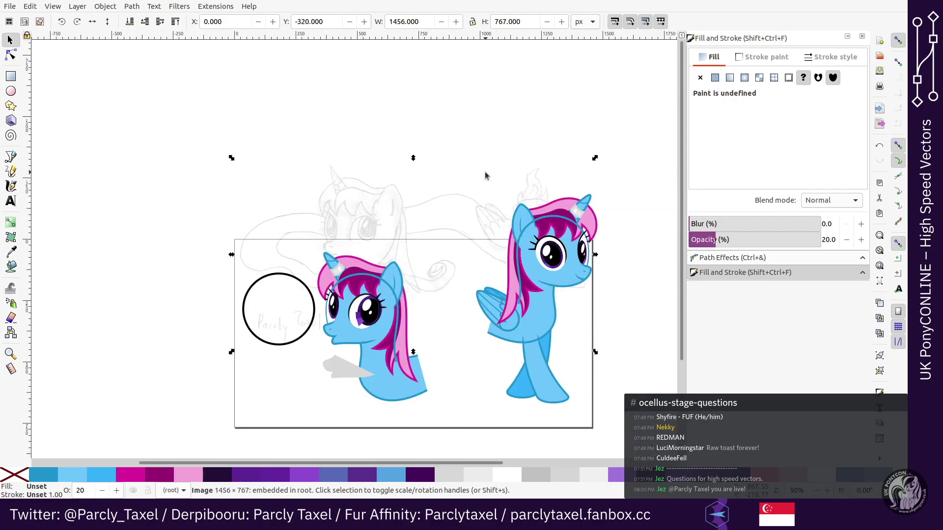
key(Up)
key(Up)
key(Up)
key(Up)
key(Up)
key(Up)
key(Up)
key(Up)
key(Up)
key(Up)
key(Up)
key(Up)
key(Up)
key(Up)
key(Up)
key(Up)
key(Up)
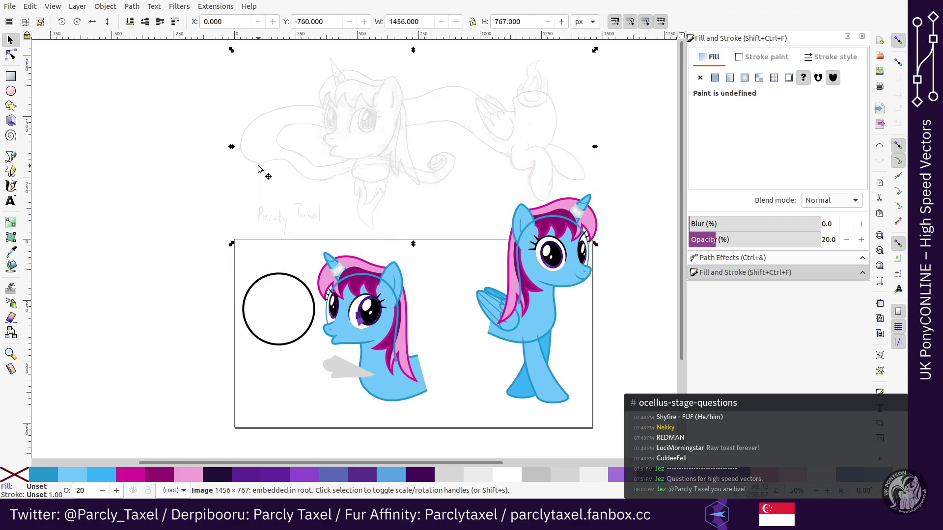
Step: Deselect the sketch image and undo its upward move
click(187, 153)
scroll(187, 153, down, 2)
key(ctrl+z)
Step: Try to move the lower handle of the large eye's iris ellipse up into the eye, and undo it
key(plus)
key(plus)
key(plus)
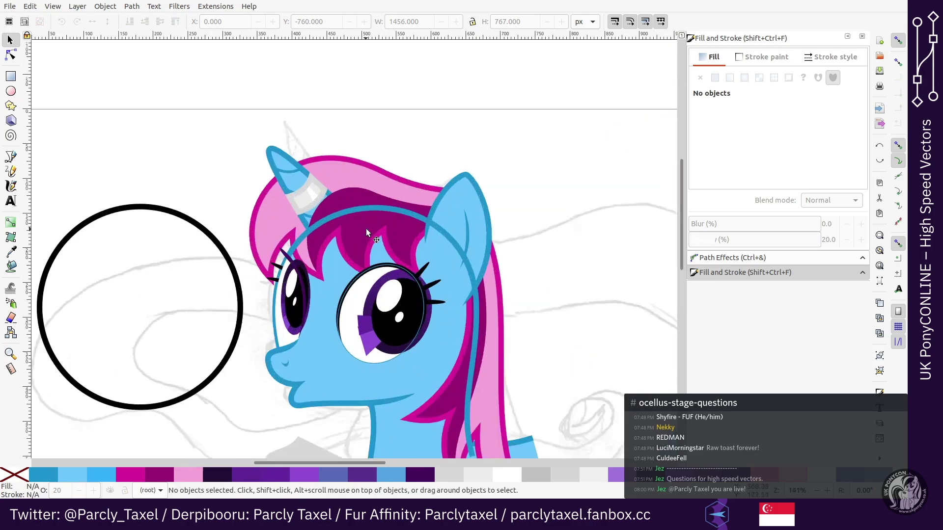
scroll(364, 228, up, 4)
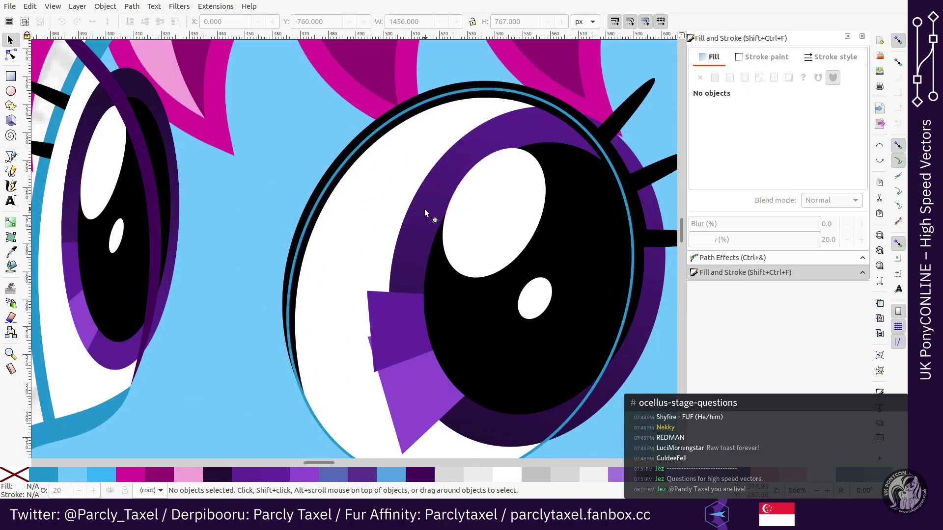
key(n)
click(424, 208)
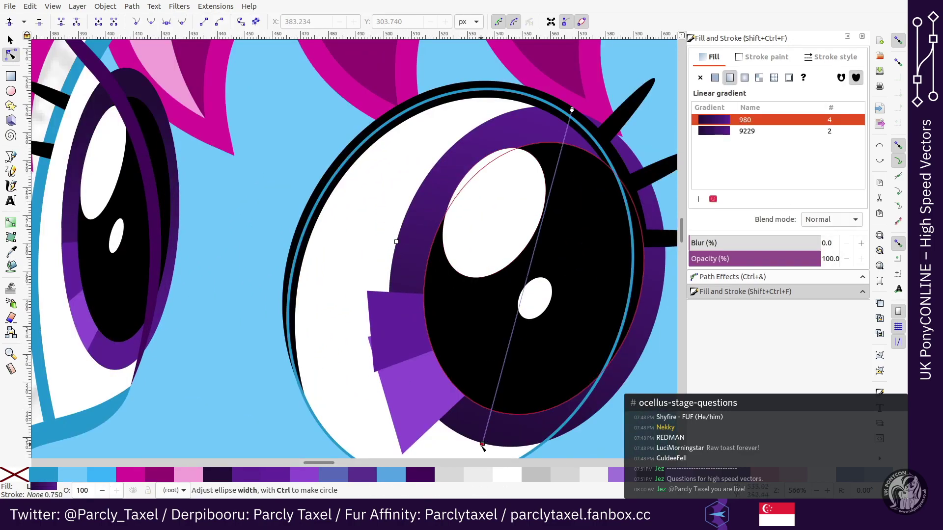
drag(482, 444, 469, 178)
key(ctrl+z)
Step: Reselect the large eye's iris and move its lighter purple gradient end from the iris's upper edge to the pupil's lower-left edge
key(minus)
key(minus)
key(minus)
click(541, 210)
key(plus)
key(plus)
key(plus)
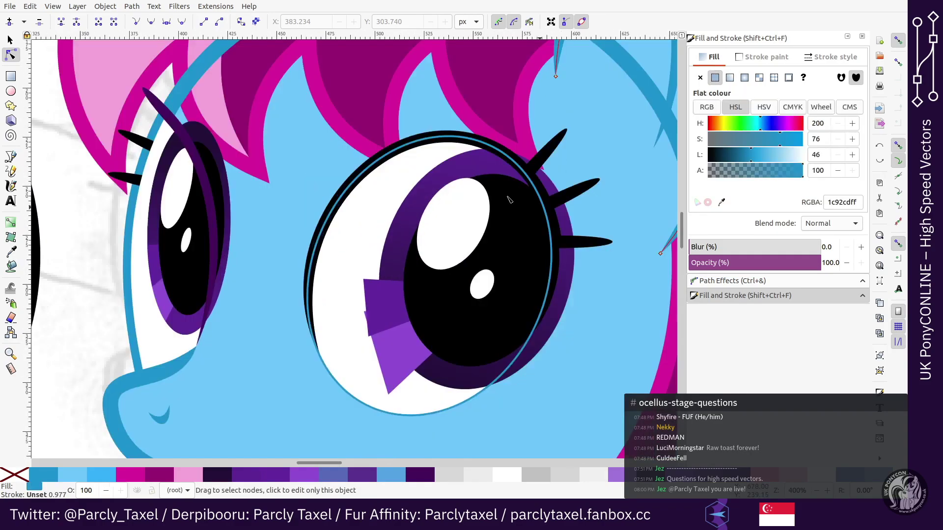
click(502, 134)
drag(572, 110, 464, 407)
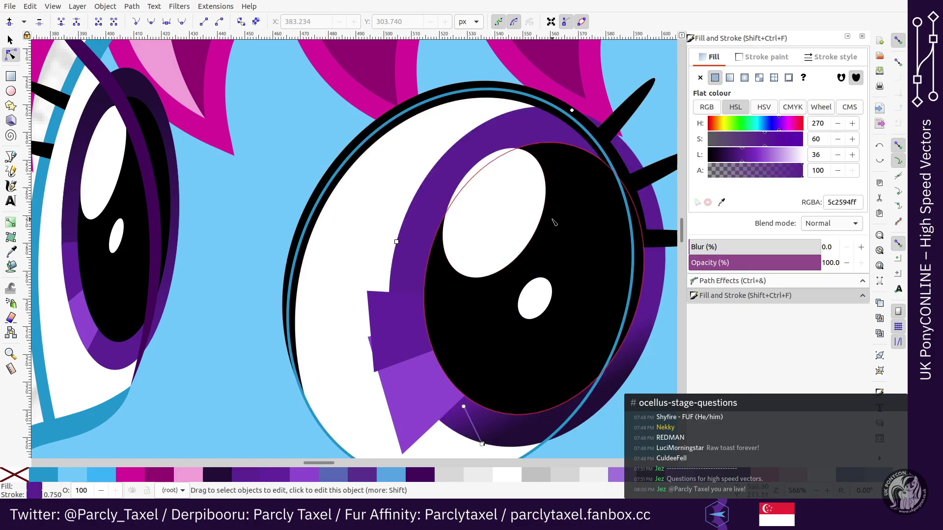
Step: Move the dark purple gradient start from the iris's lower edge up into the large eye's pupil
scroll(553, 222, down, 4)
key(Escape)
key(s)
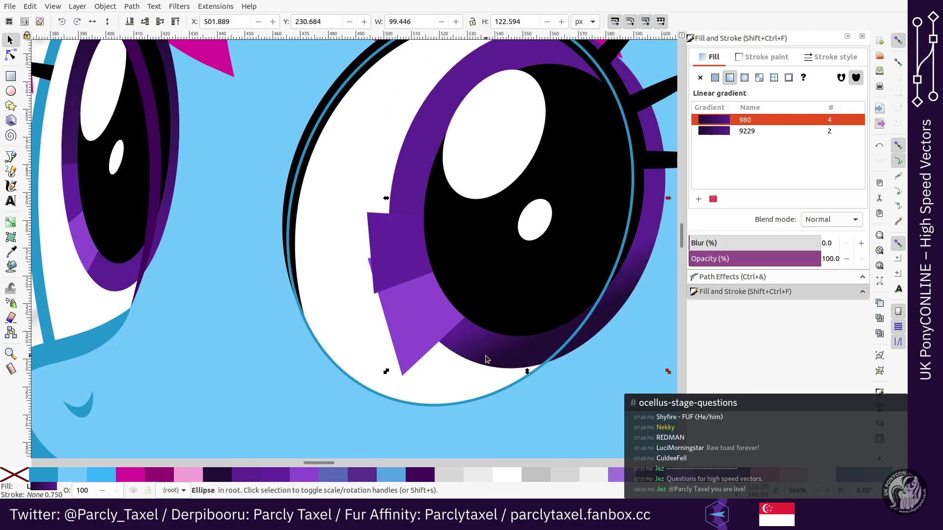
key(alt+Tab)
key(n)
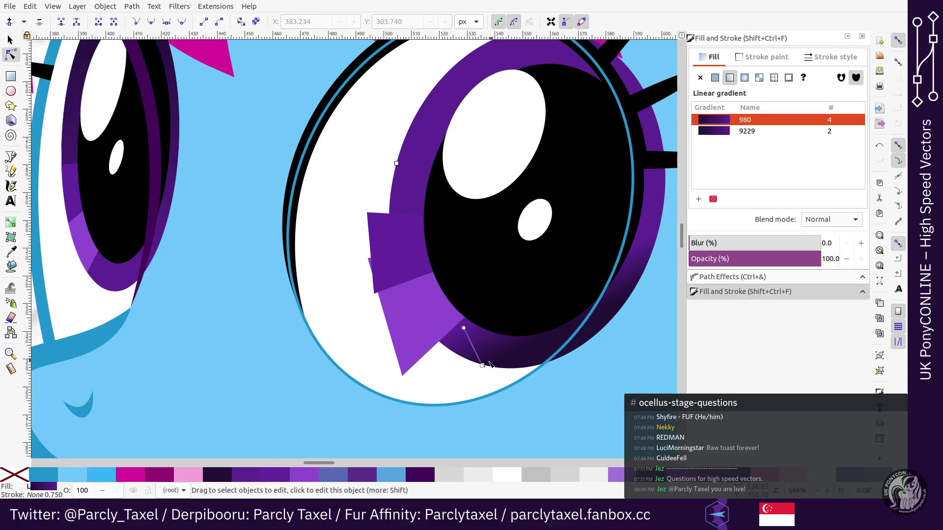
drag(483, 367, 550, 174)
scroll(550, 175, up, 4)
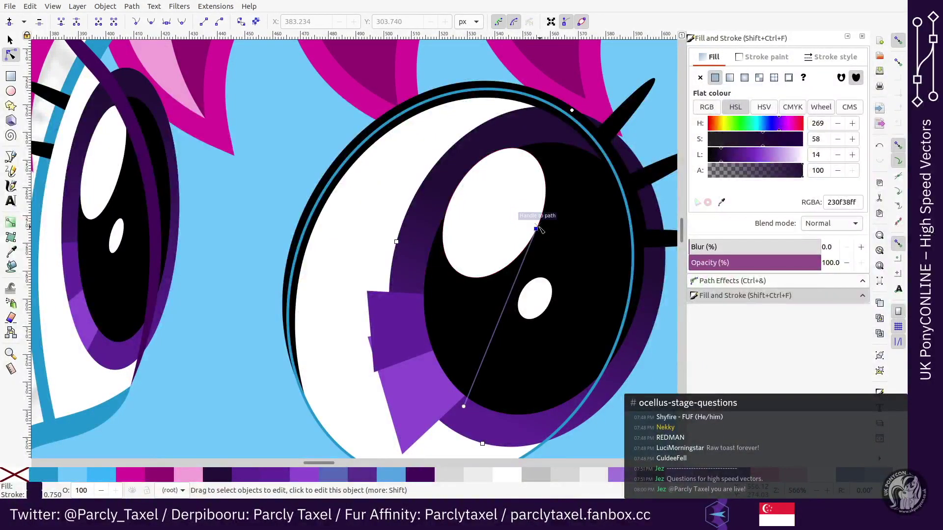
Step: Refine the iris gradient to run from dark purple near the pupil's upper edge to lighter purple at its lower-left edge
drag(535, 225, 521, 147)
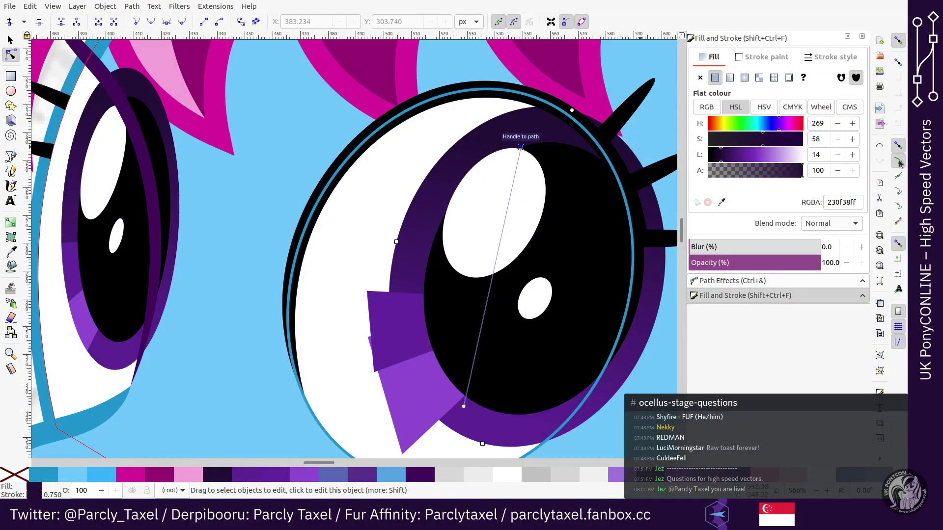
drag(464, 406, 469, 408)
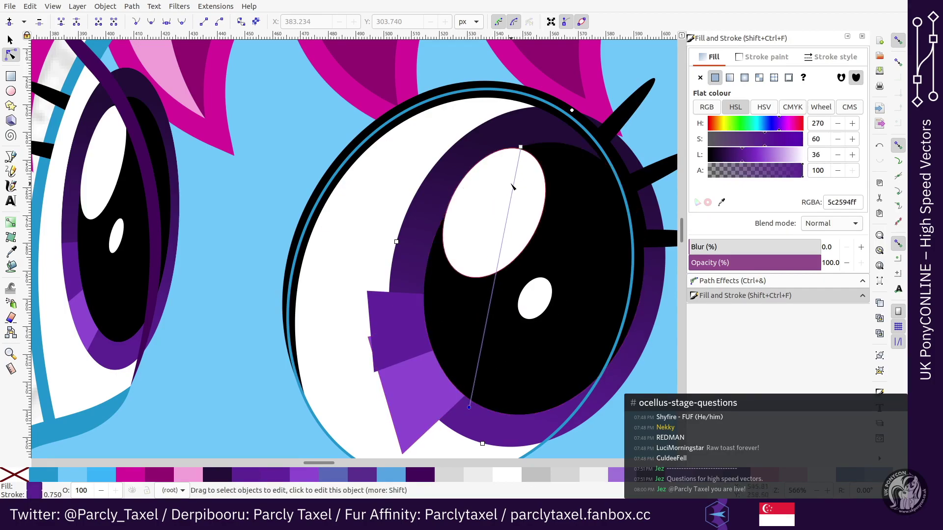
drag(520, 147, 524, 140)
click(525, 141)
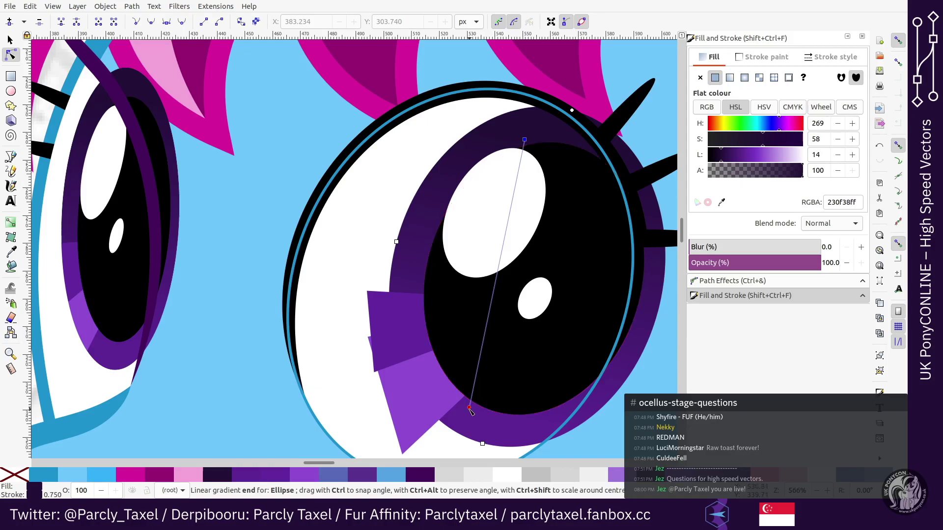
drag(470, 408, 467, 406)
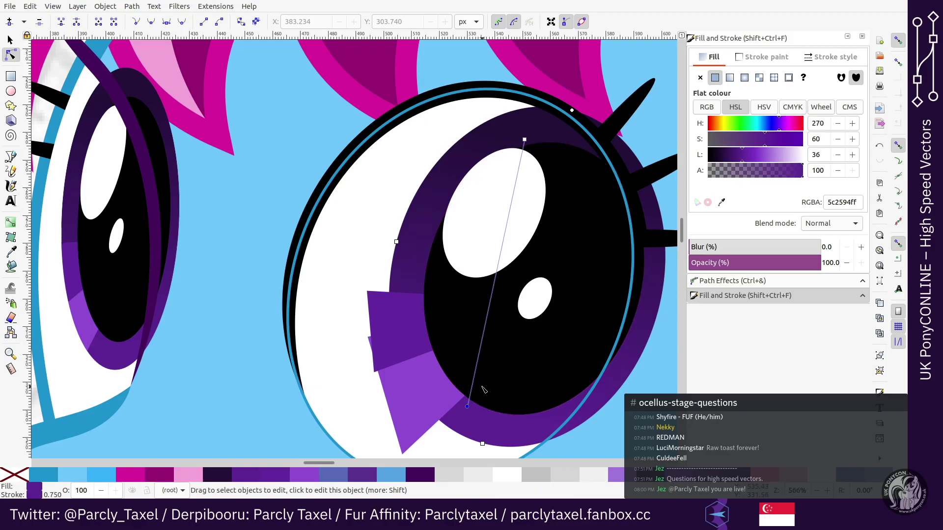
Step: Examine the large eye's reversed iris gradient against the whole head and close up
key(minus)
key(minus)
key(minus)
key(minus)
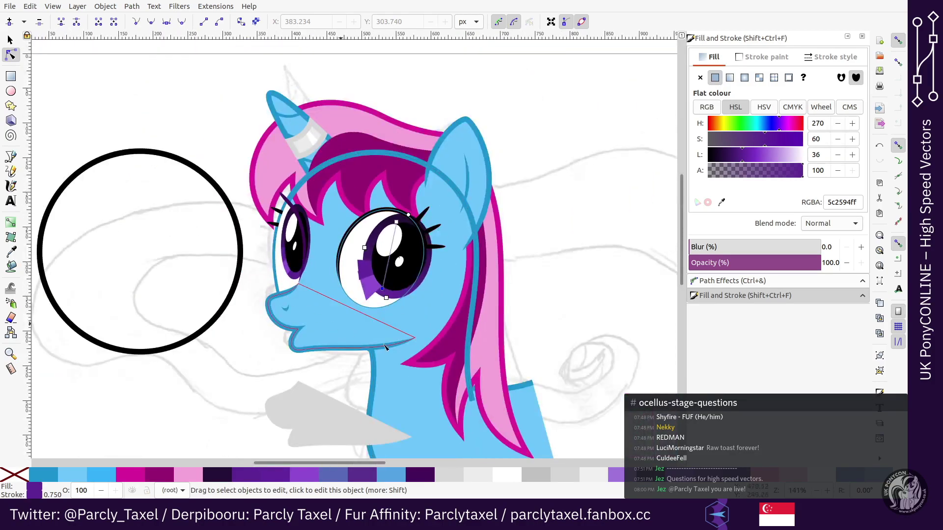
key(plus)
key(plus)
key(plus)
key(plus)
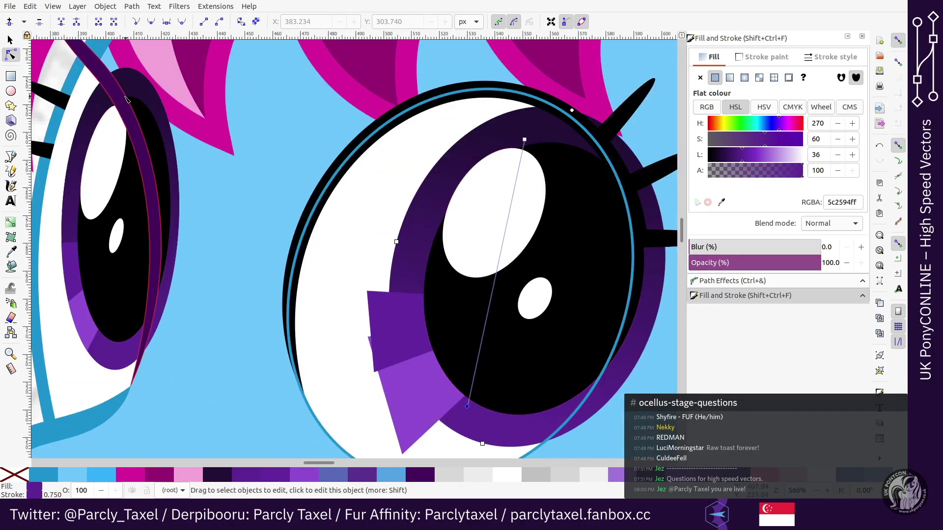
Step: Compare the far eye's iris, then reselect the large iris and nudge both of its gradient handles slightly
click(103, 98)
click(504, 132)
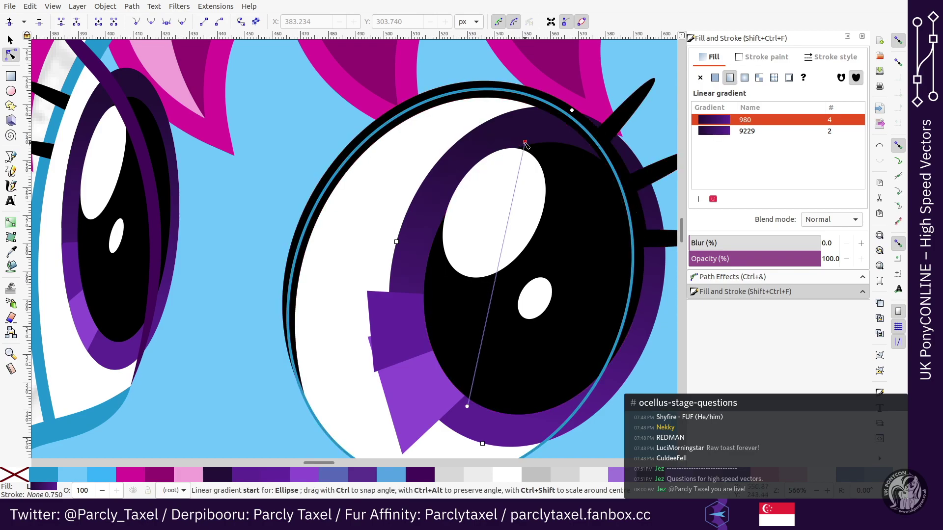
click(526, 140)
click(467, 407)
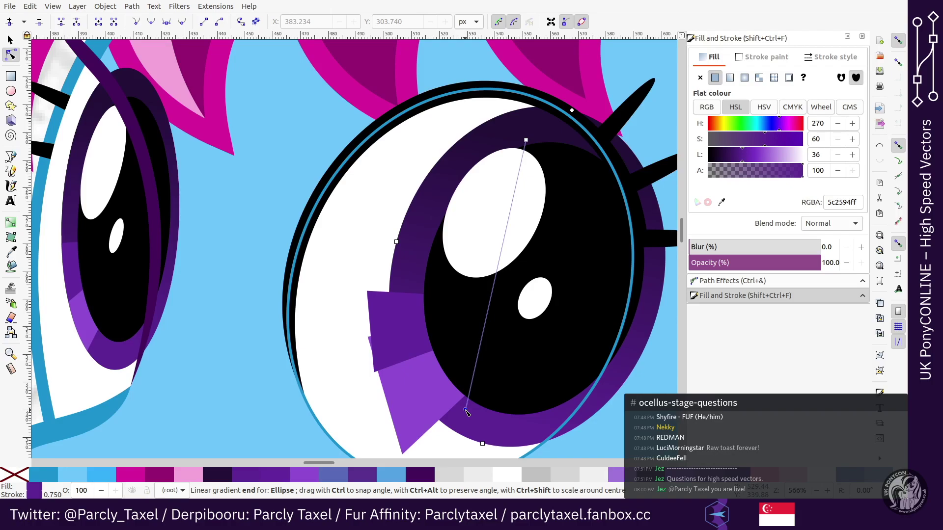
key(s)
scroll(467, 416, down, 3)
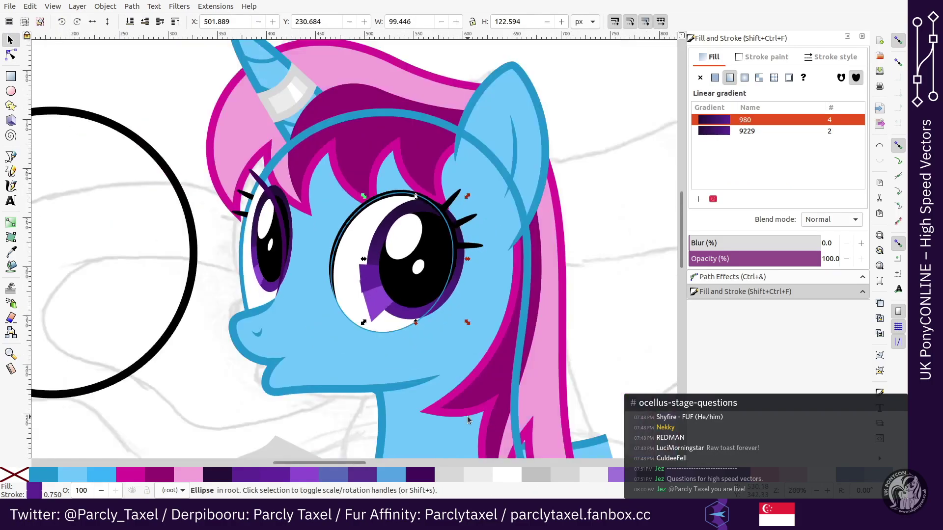
scroll(467, 417, up, 2)
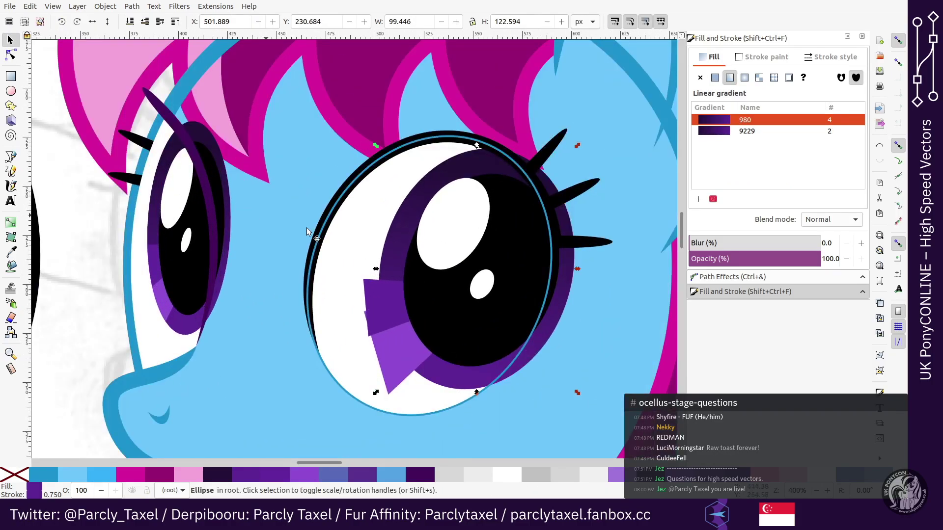
Step: Remove the thin blue outline ellipse around the large eye
click(549, 215)
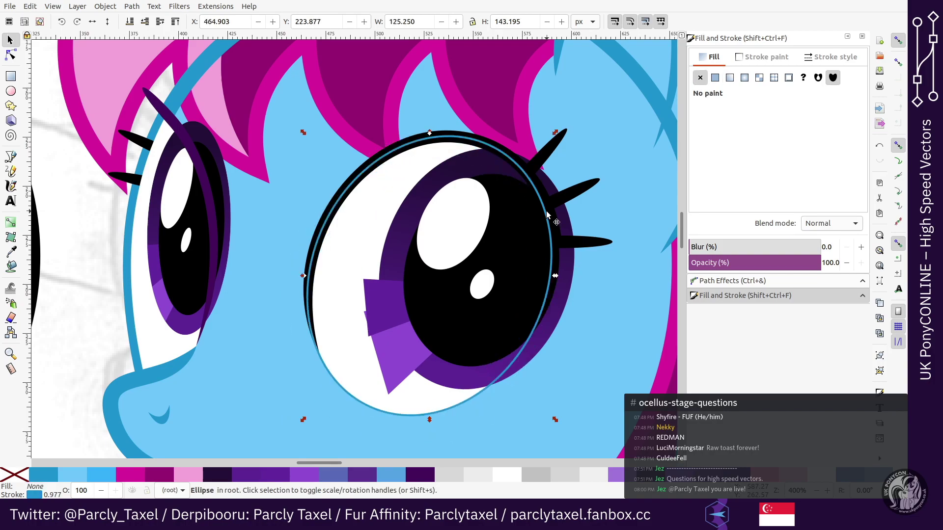
key(alt+Tab)
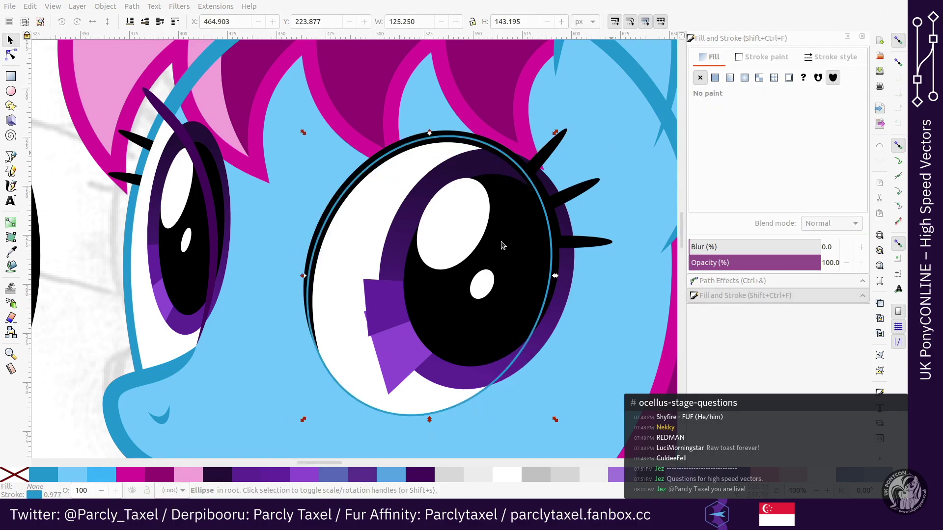
key(Escape)
Step: Select the large eye's iris ellipse and shift it 10 px left, to X 491.889
key(plus)
key(n)
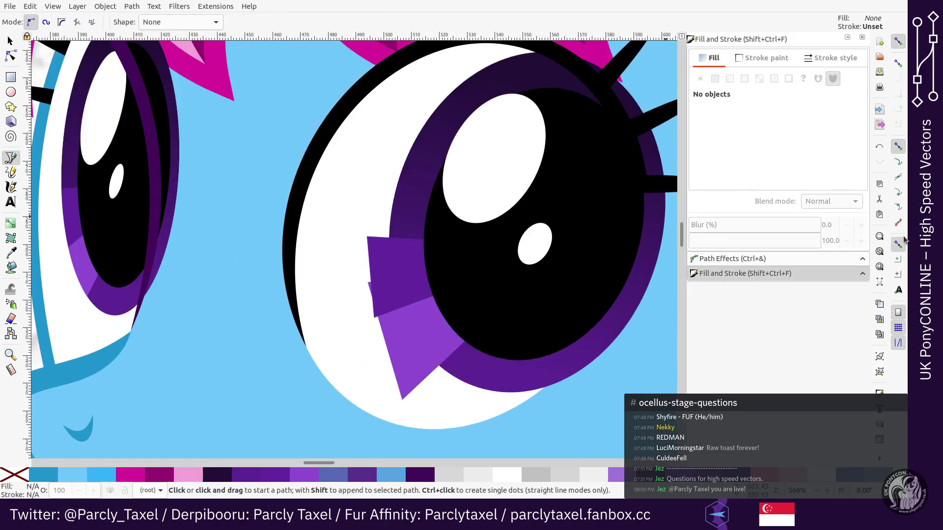
click(401, 211)
key(s)
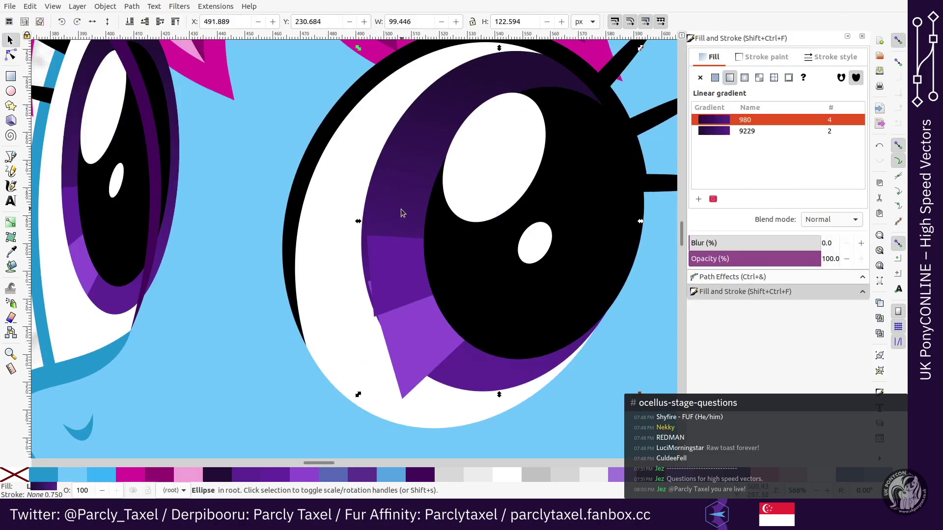
Step: Reselect the large eye's iris ellipse at its original position and create a clone of it
click(499, 185)
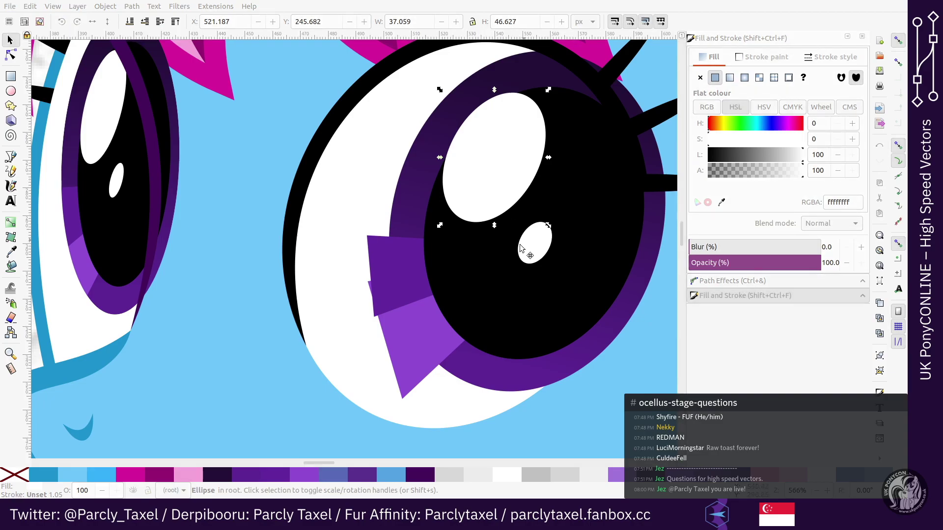
click(524, 244)
click(486, 263)
click(415, 213)
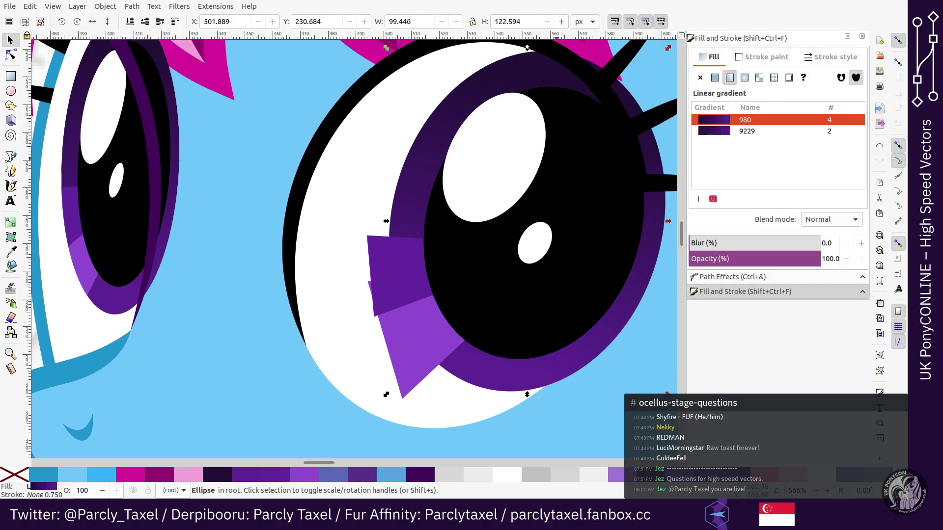
scroll(425, 202, up, 2)
key(alt+d)
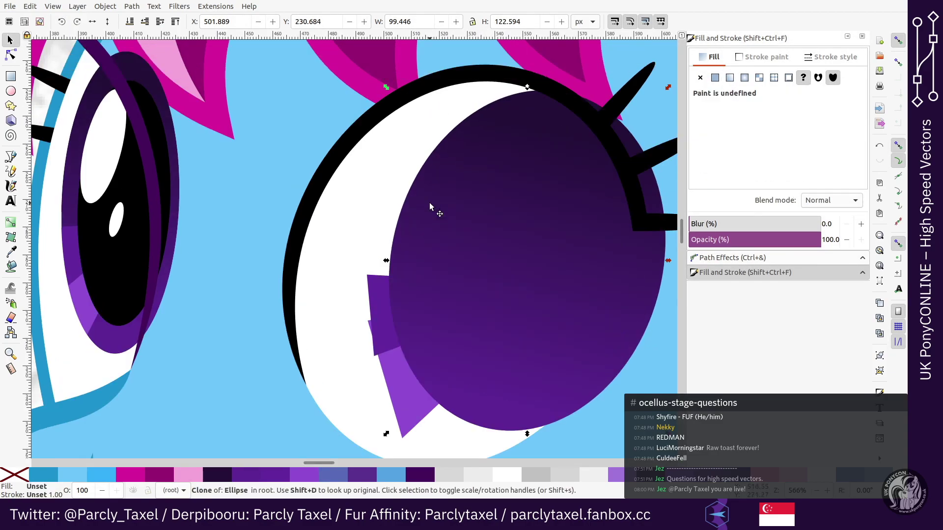
click(429, 203)
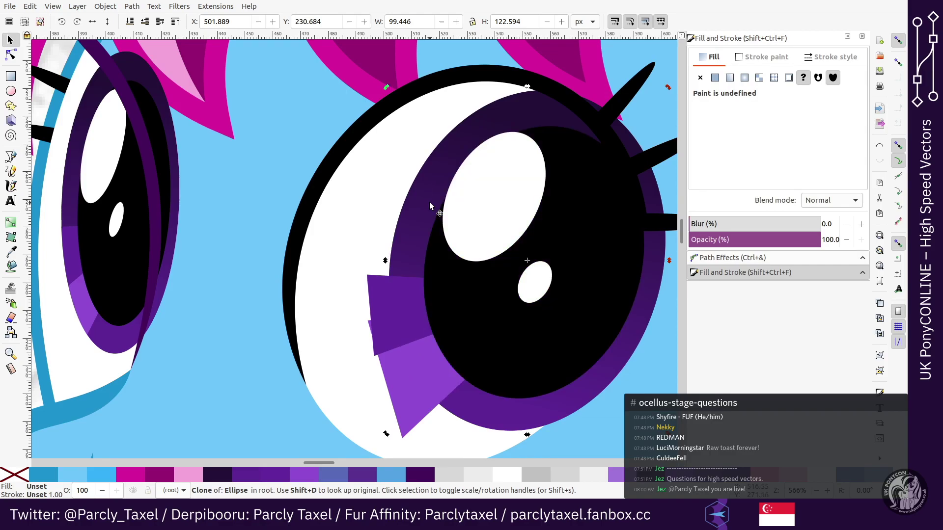
Step: Group the large eye's iris ellipse with its lighter segments and inner shapes, and lower the group beneath the iris clone
alt+click(429, 202)
shift+click(404, 297)
shift+click(423, 361)
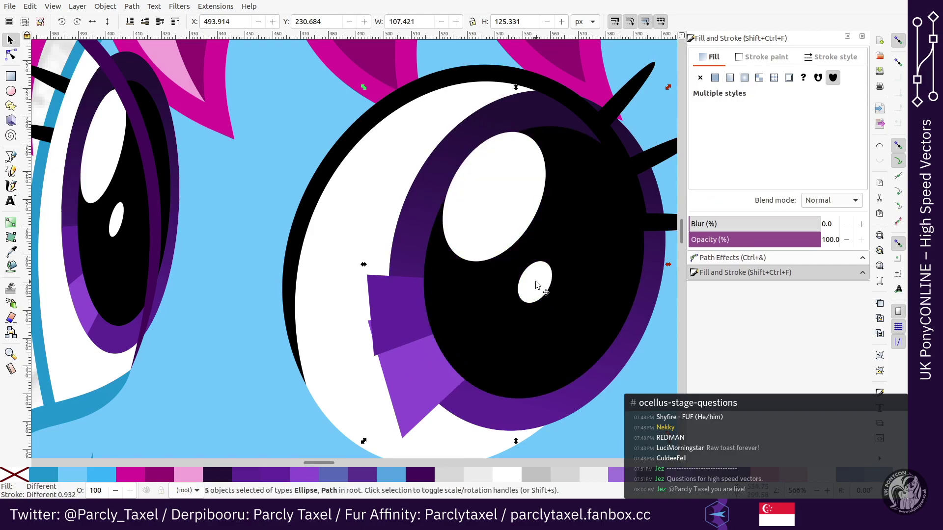
key(ctrl+g)
key(Page_Down)
Step: Clip the large eye's iris group to the cloned iris ellipse and clear the selection
shift+click(497, 218)
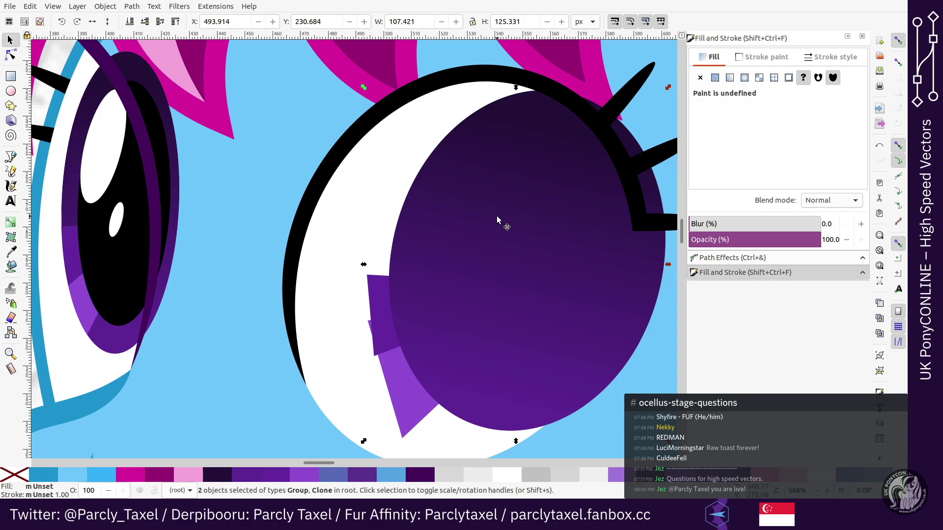
key(ctrl+shift+c)
key(Escape)
scroll(479, 325, down, 4)
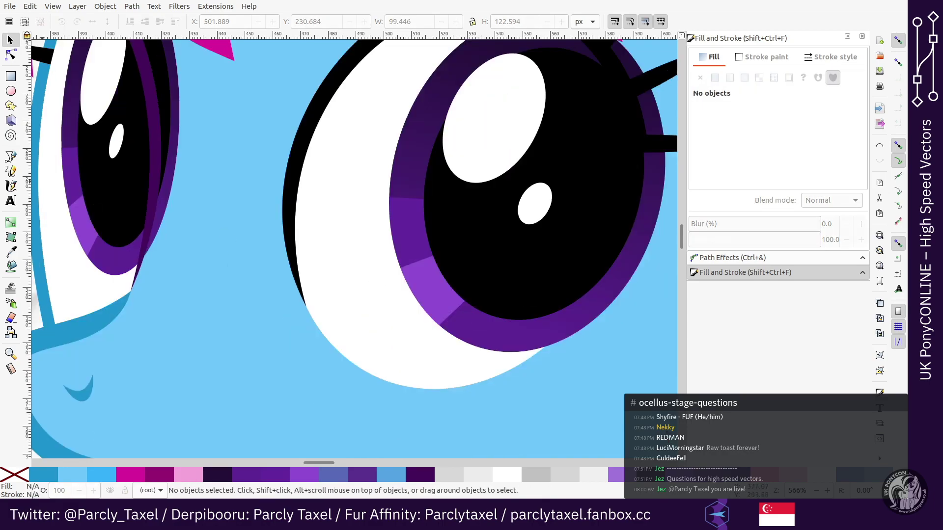
Step: Draw an open five-node path with the Pen tool, placing its straight-segment corners around the rim of the large eye's white
click(10, 171)
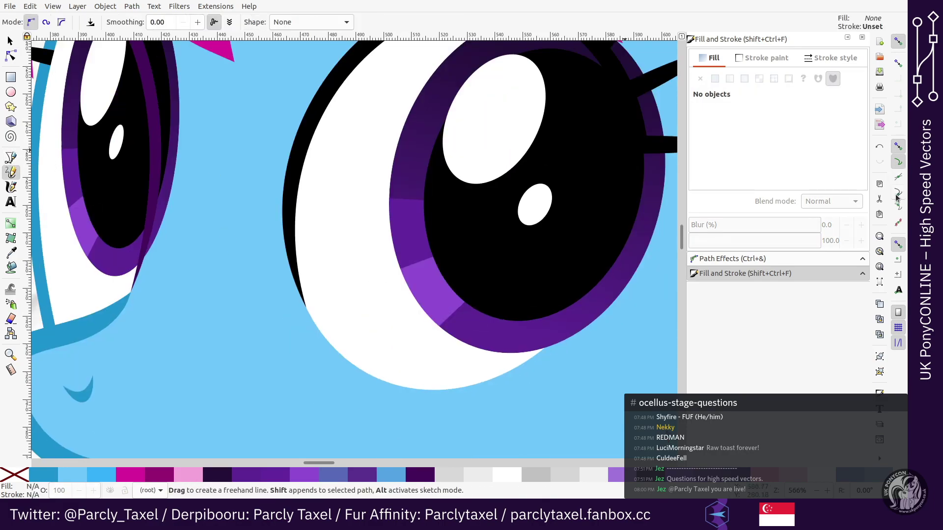
click(11, 157)
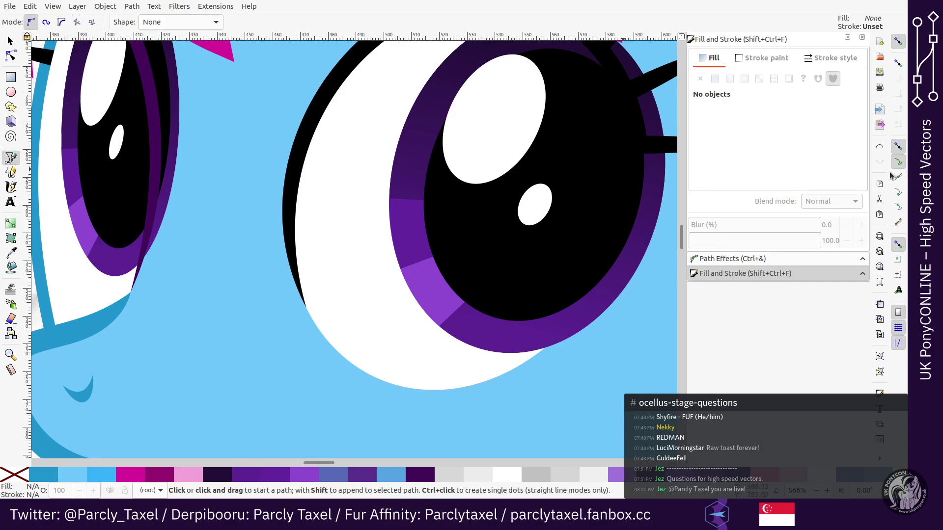
click(505, 373)
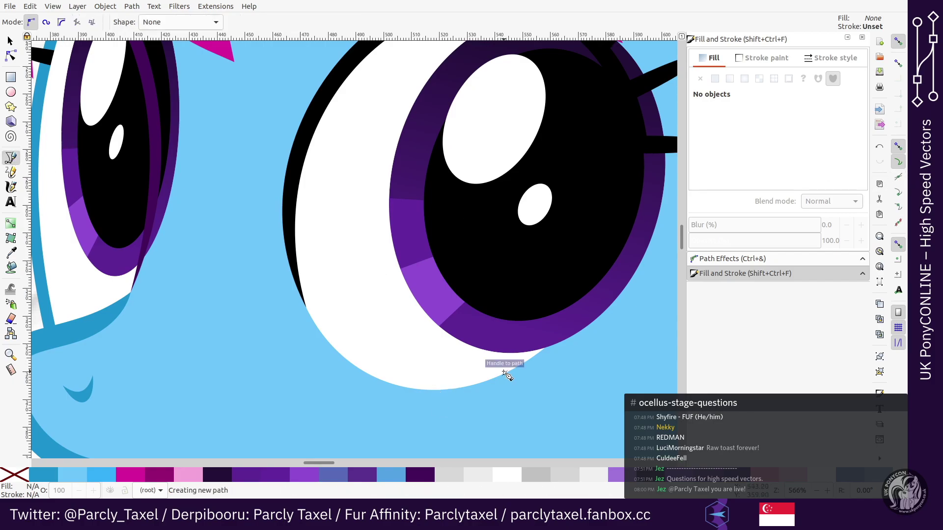
click(338, 354)
scroll(327, 310, up, 6)
click(305, 136)
click(473, 113)
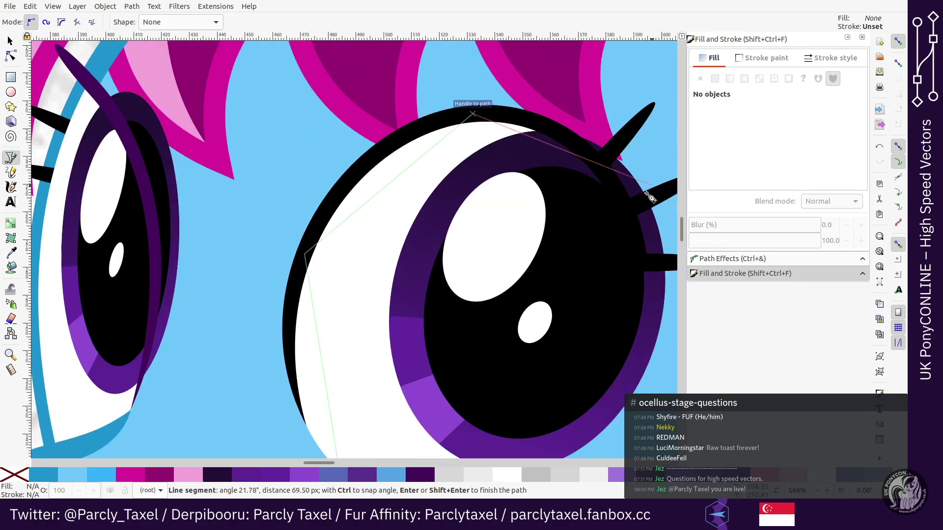
click(632, 300)
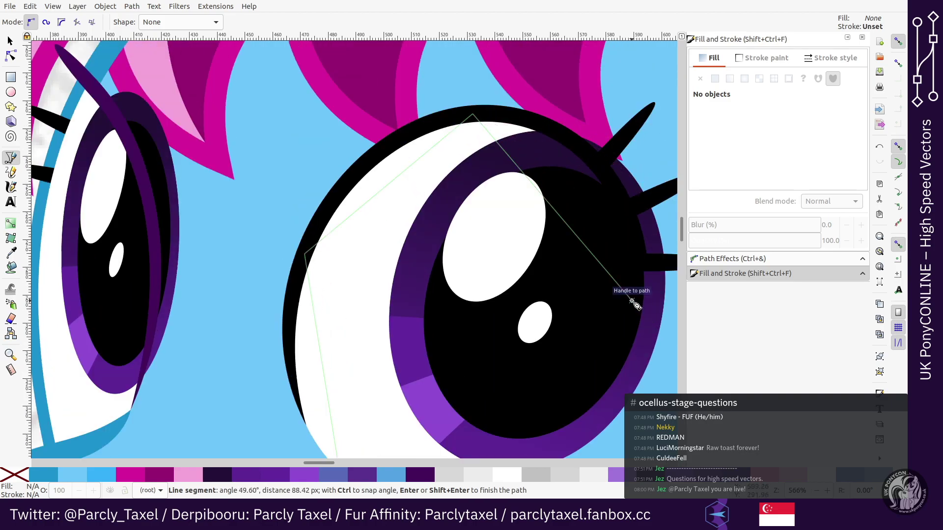
key(Return)
Step: Give the five-node path a stroke in the Coat | Outline colour and select it as an object
key(minus)
key(minus)
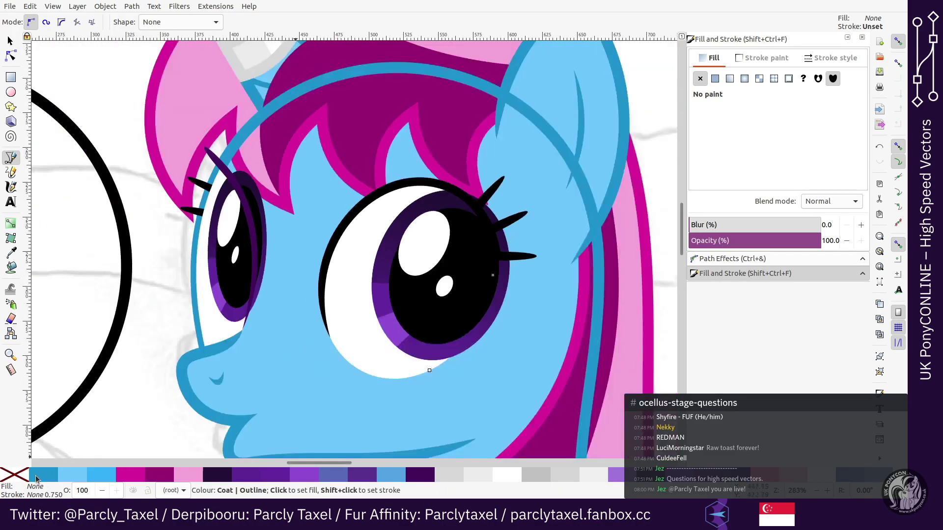
shift+click(41, 475)
key(s)
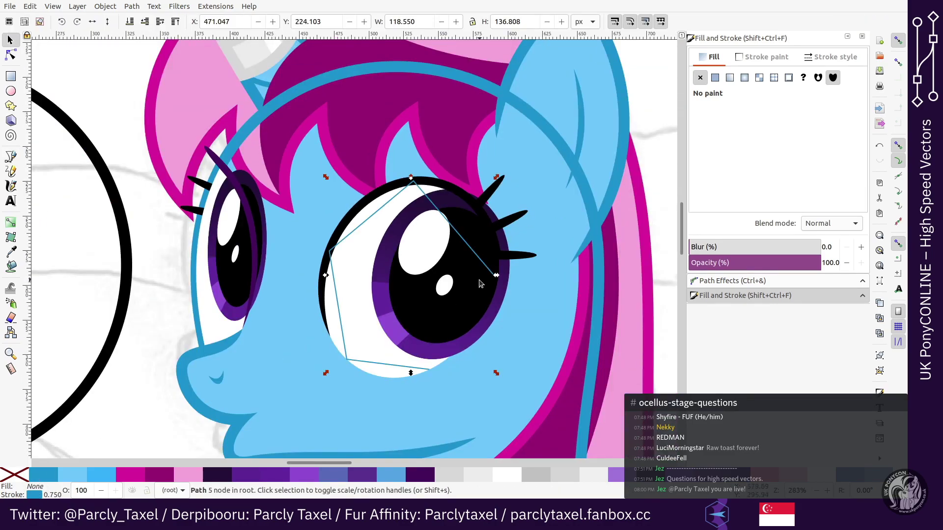
Step: Replace the five-node path with an ellipse fitted through its points, and remove the large eye's old white shape
key(plus)
key(plus)
key(minus)
scroll(524, 257, up, 2)
scroll(509, 235, down, 1)
scroll(519, 229, up, 1)
scroll(519, 230, down, 1)
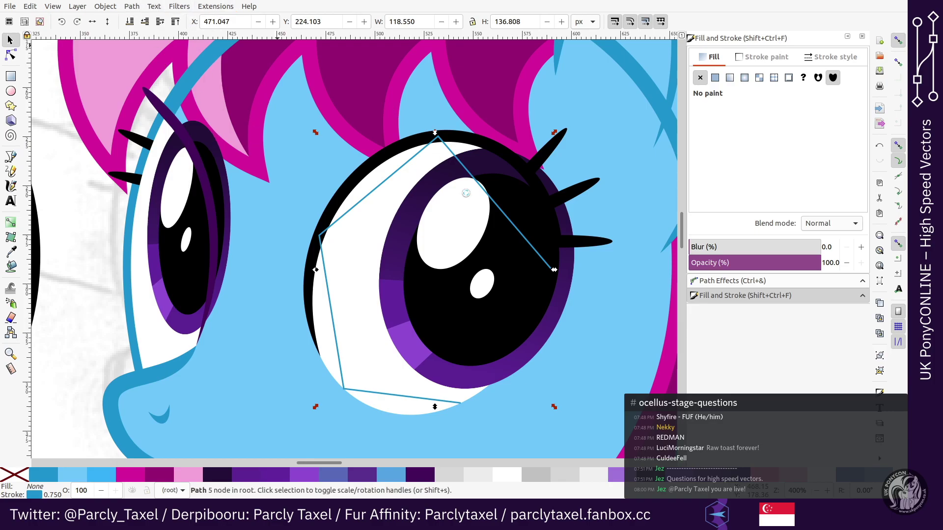
key(shift+Left)
key(shift+Right)
key(shift+Left)
key(shift+Down)
key(ctrl+z)
key(ctrl+z)
key(ctrl+z)
key(ctrl+z)
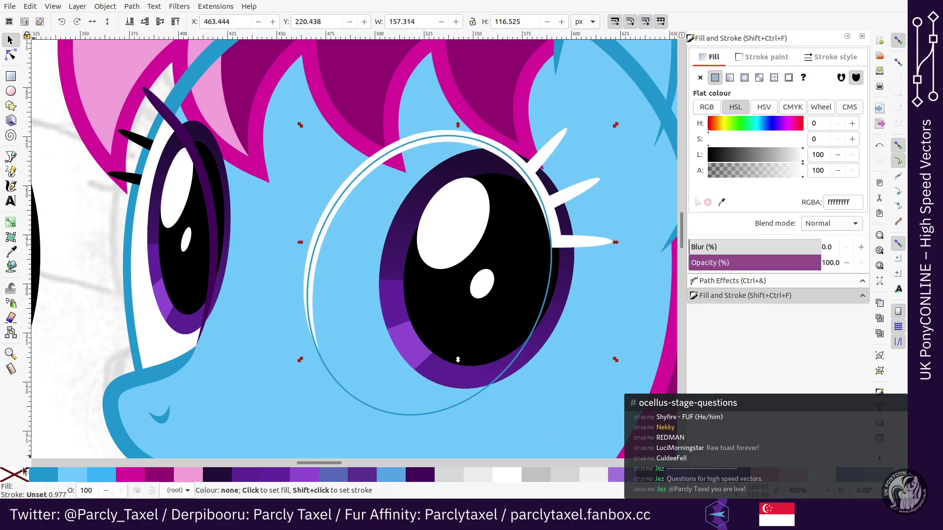
Step: Undo the lash outline's white fill, then fill the fitted ellipse white without a stroke and lower it beneath the iris
key(ctrl+z)
click(347, 392)
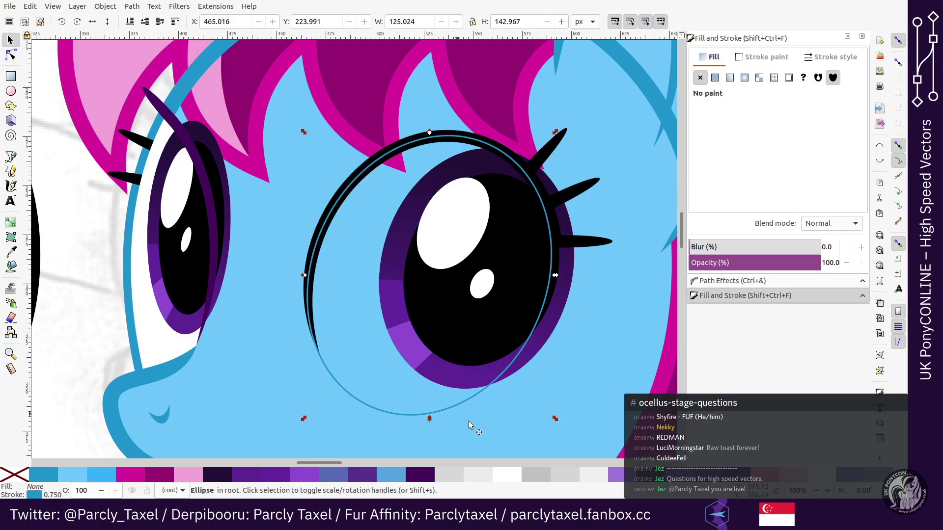
click(507, 474)
shift+click(13, 475)
key(Page_Down)
key(Page_Down)
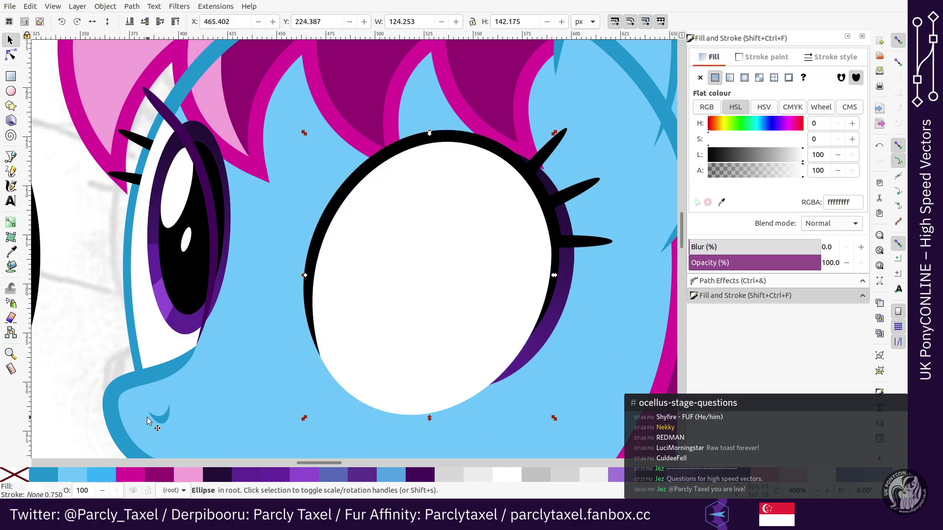
key(Left)
key(Right)
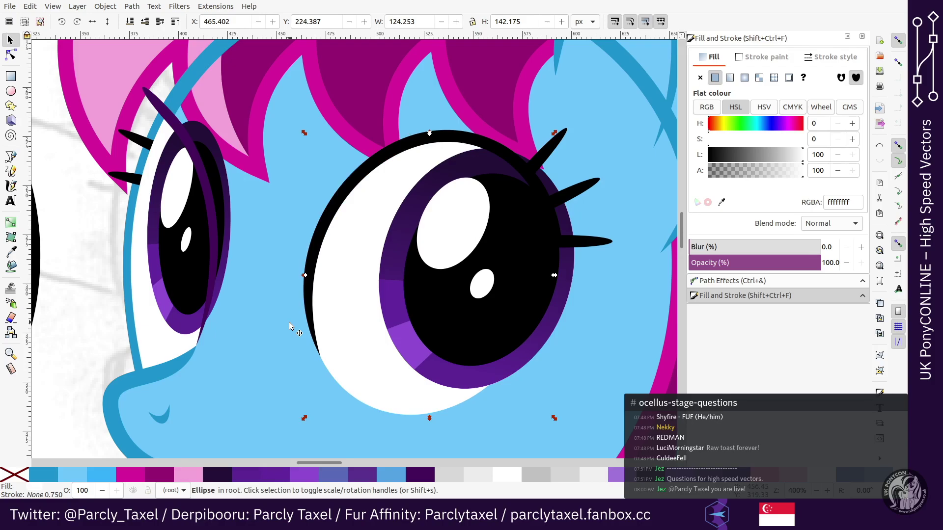
Step: Edit the black eye outline's nodes and snap its lower-left tip node to the edge of the white ellipse
scroll(431, 217, down, 2)
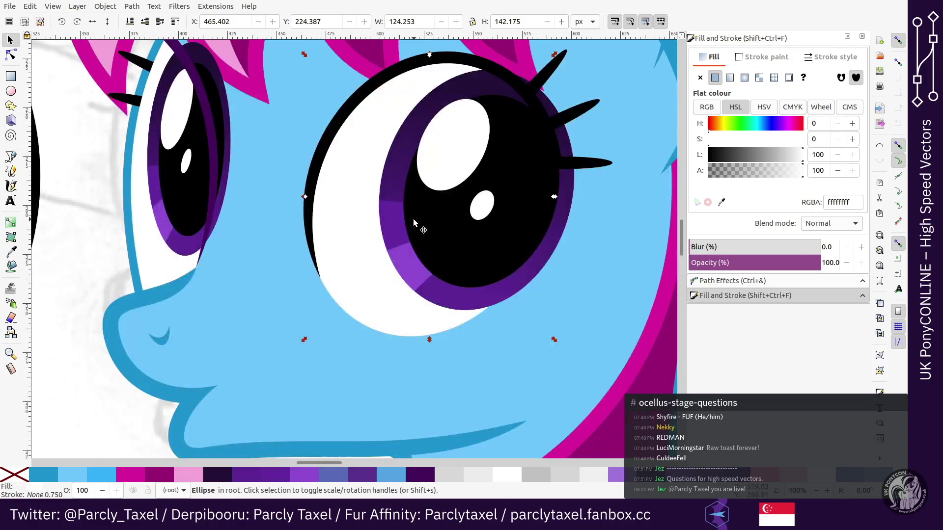
key(plus)
key(plus)
key(minus)
key(minus)
key(plus)
key(plus)
key(plus)
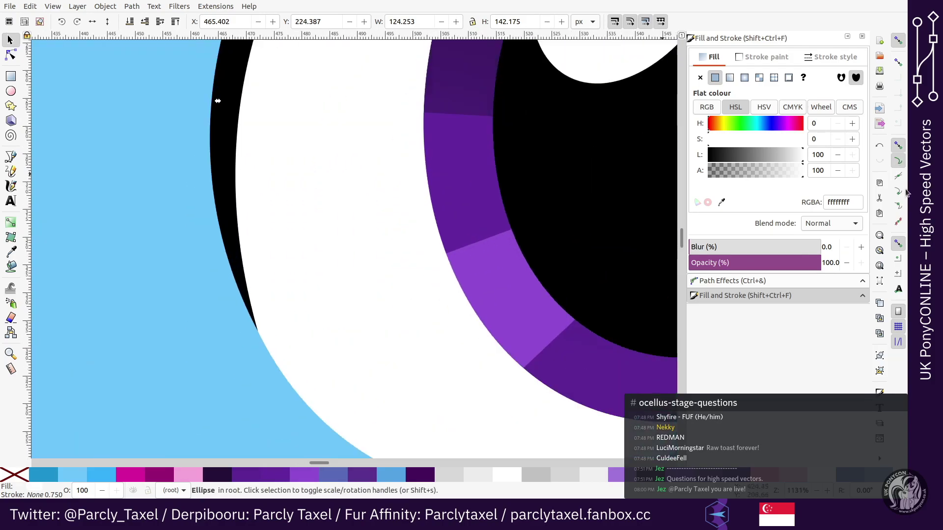
key(plus)
double_click(221, 296)
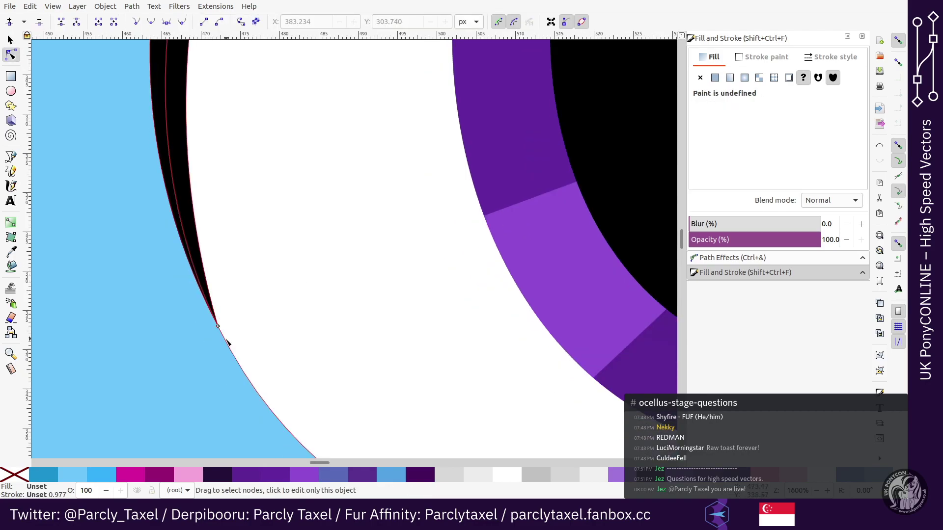
click(217, 326)
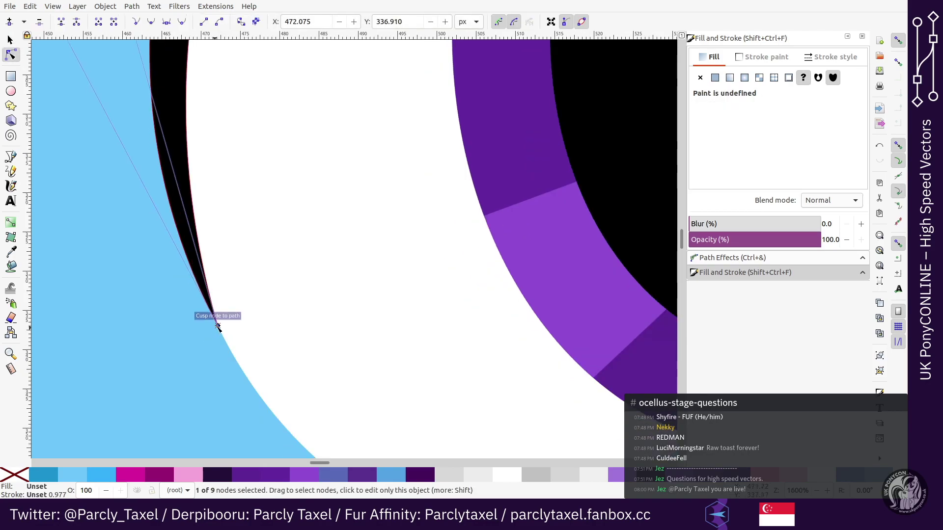
Step: Try to snap the six lash-base nodes into place by their lowest corner node, and undo the move
key(minus)
key(minus)
key(minus)
key(minus)
drag(328, 463, 340, 463)
scroll(381, 375, up, 6)
key(plus)
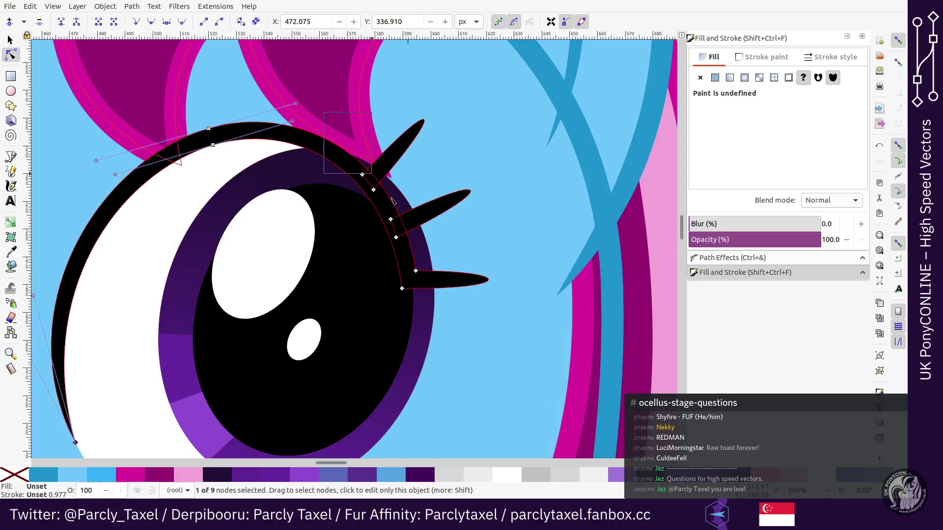
drag(340, 154, 484, 317)
key(plus)
key(plus)
scroll(535, 299, down, 4)
key(plus)
key(plus)
click(545, 251)
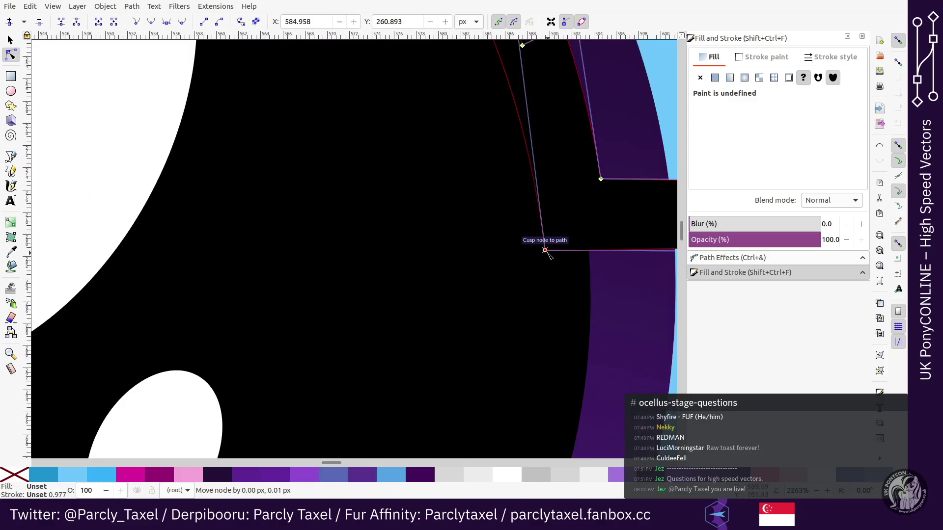
key(ctrl+z)
key(minus)
key(minus)
key(minus)
key(minus)
key(minus)
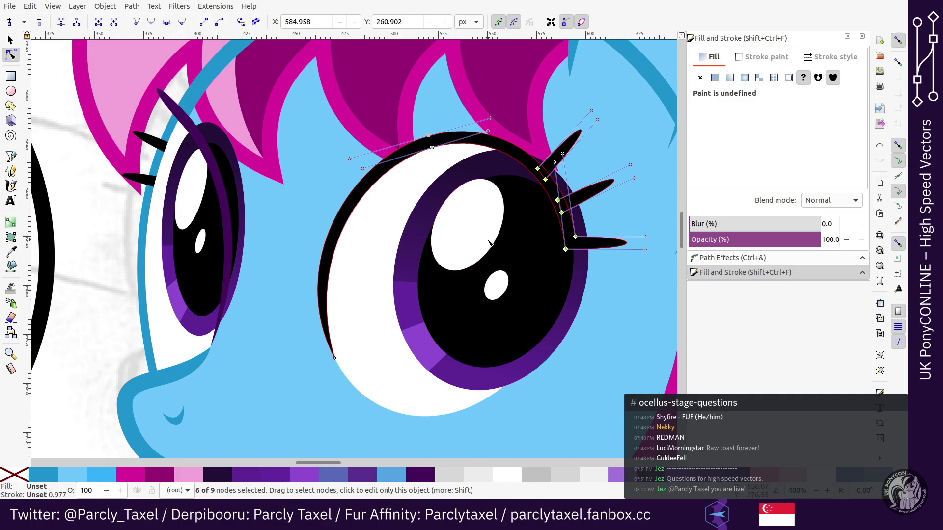
key(s)
Step: Clone the large eye's white ellipse and lower the clone beneath the black eye outline
click(381, 250)
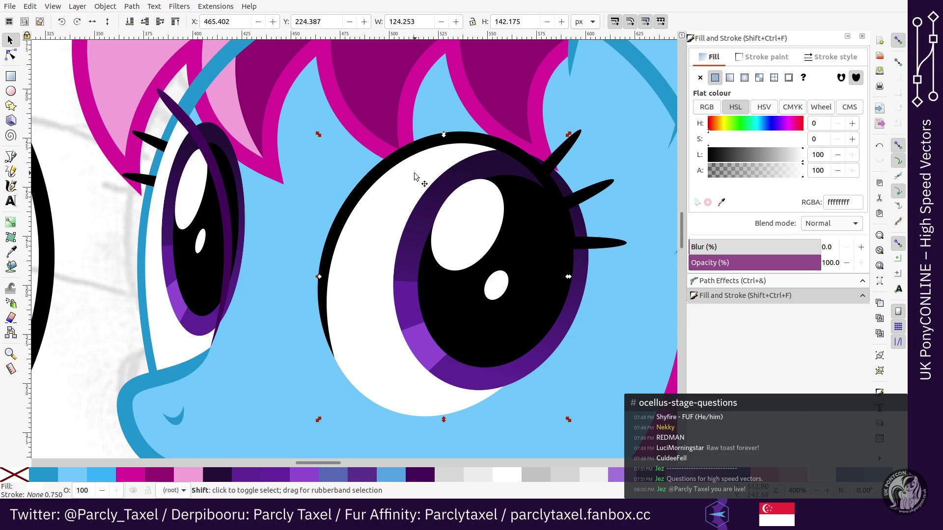
key(alt+d)
key(Page_Down)
key(Page_Down)
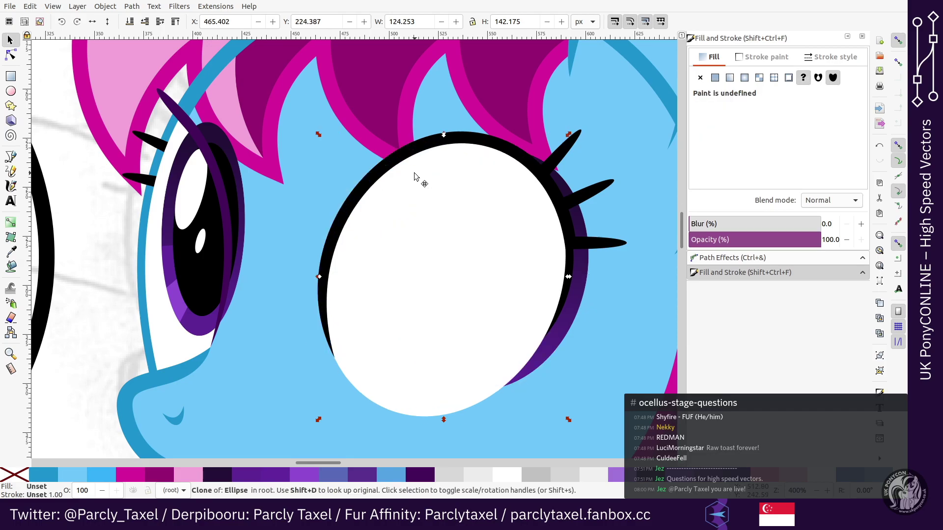
Step: Group the original white ellipse with the large eye's iris group and lower the new group beneath the white clone
click(414, 173)
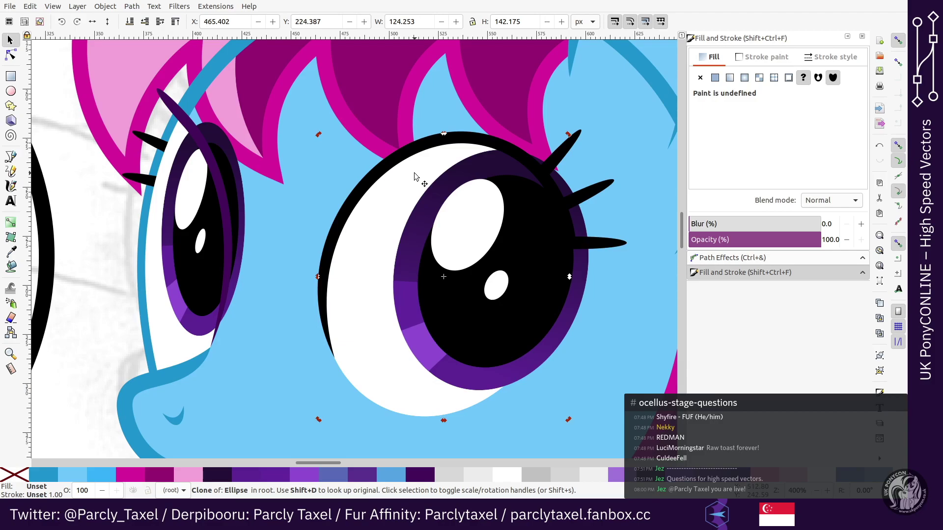
key(shift+d)
shift+click(464, 219)
key(ctrl+g)
key(Page_Down)
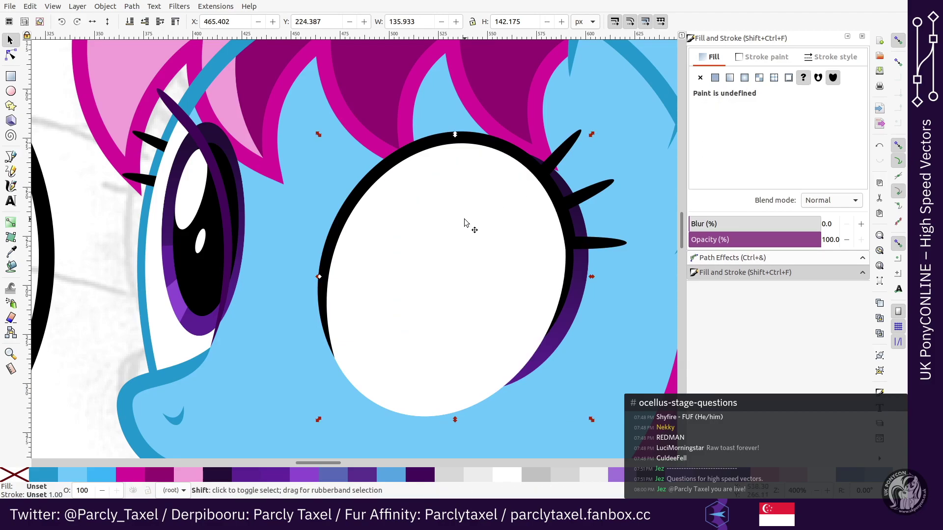
Step: Clip the large eye's white-and-iris group to the cloned white ellipse, undoing and reapplying the clip
shift+click(464, 220)
right_click(464, 219)
click(492, 408)
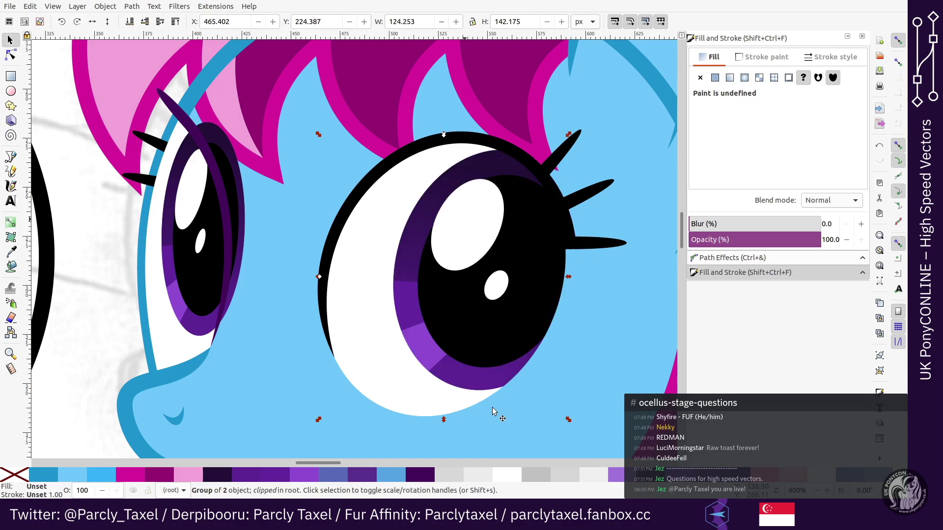
key(ctrl+z)
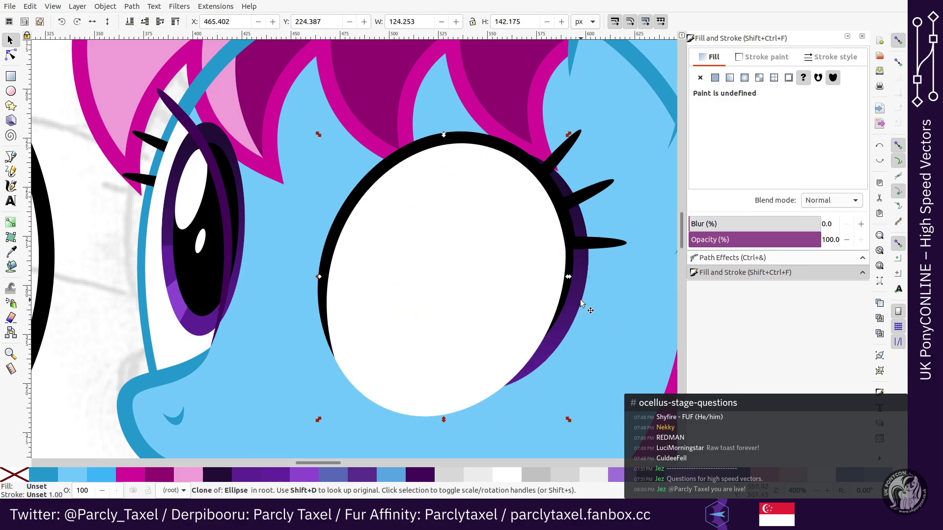
shift+click(548, 295)
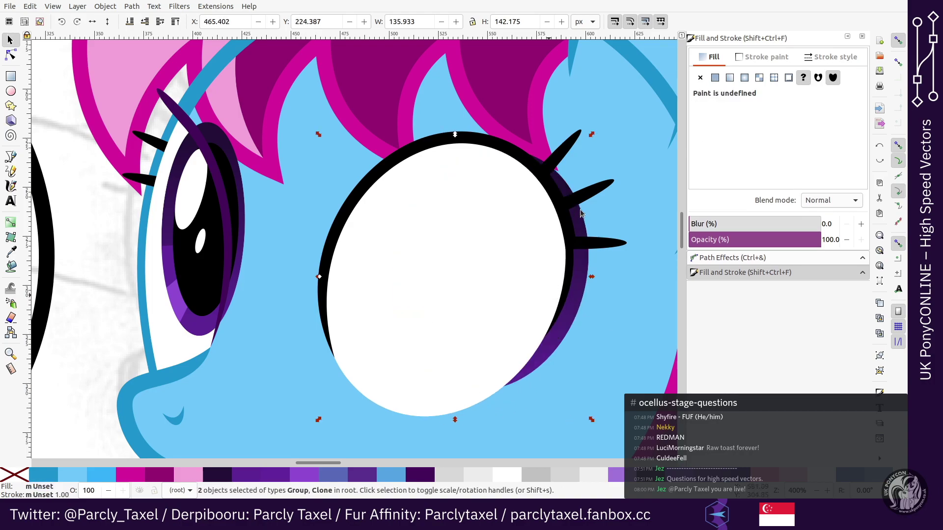
key(ctrl+shift+z)
Step: Clone the far eye's white shape and lower the clone beneath the eyelid and head outlines
click(153, 301)
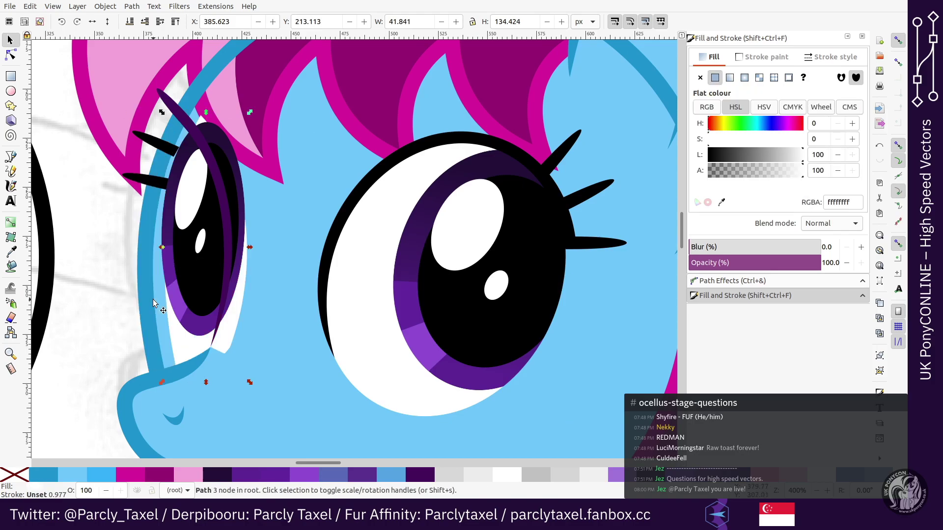
key(alt+d)
key(Page_Down)
key(Page_Down)
key(Page_Down)
key(Page_Down)
Step: Group the far eye's original white shape with its iris and lower the group beneath the white clone
click(153, 299)
shift+click(187, 271)
key(ctrl+g)
key(Page_Down)
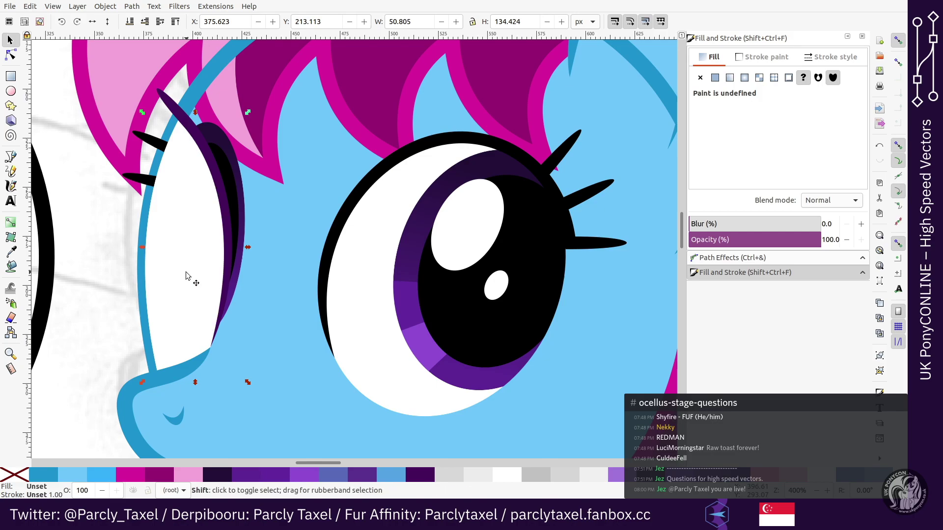
Step: Clip the far eye's white-and-iris group to its cloned white shape
shift+click(187, 271)
key(ctrl+7)
shift+click(199, 190)
Step: Fill the upper eyelids of both eyes with black and save the drawing
key(n)
click(225, 189)
shift+click(432, 147)
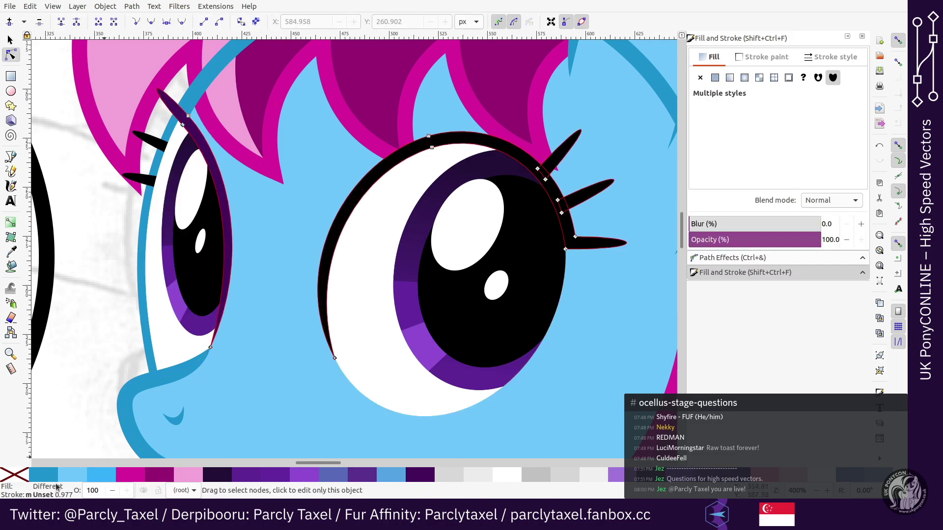
click(99, 400)
click(290, 317)
key(minus)
key(minus)
key(plus)
key(plus)
scroll(516, 216, up, 4)
key(s)
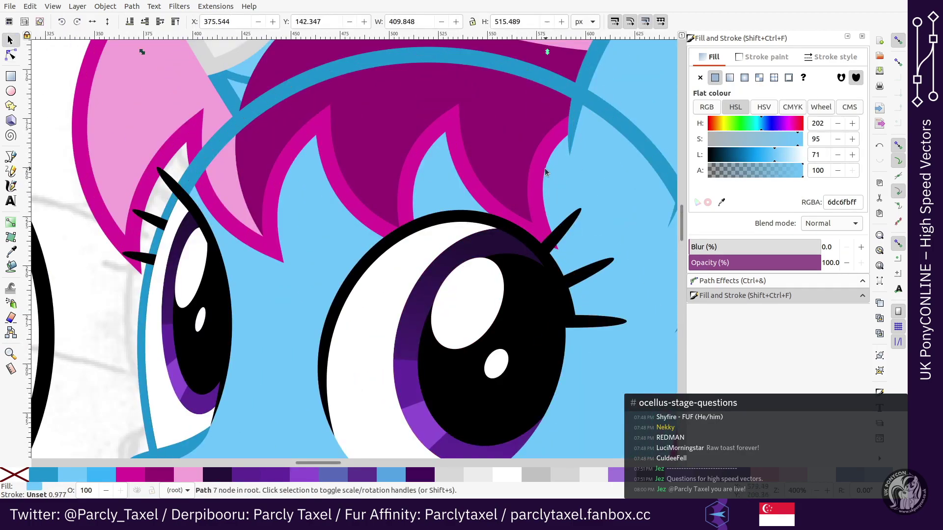
key(ctrl+s)
Step: Try to group the eyes and eyelids with the facial details, and undo the grouping
key(minus)
key(minus)
click(396, 306)
scroll(396, 306, down, 4)
key(plus)
click(230, 203)
shift+click(264, 180)
shift+click(341, 174)
shift+click(372, 190)
shift+click(264, 303)
shift+click(264, 302)
shift+click(263, 303)
key(ctrl+g)
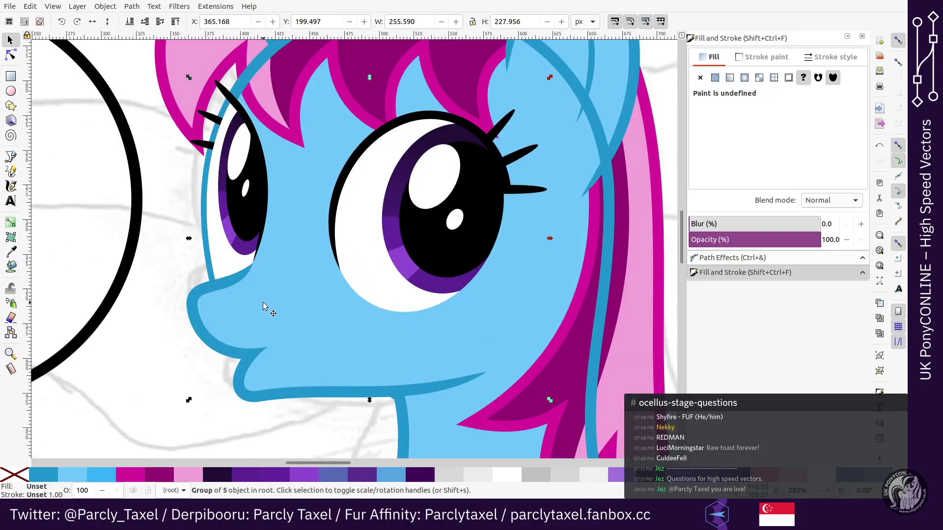
key(Escape)
ctrl+click(263, 302)
key(ctrl+z)
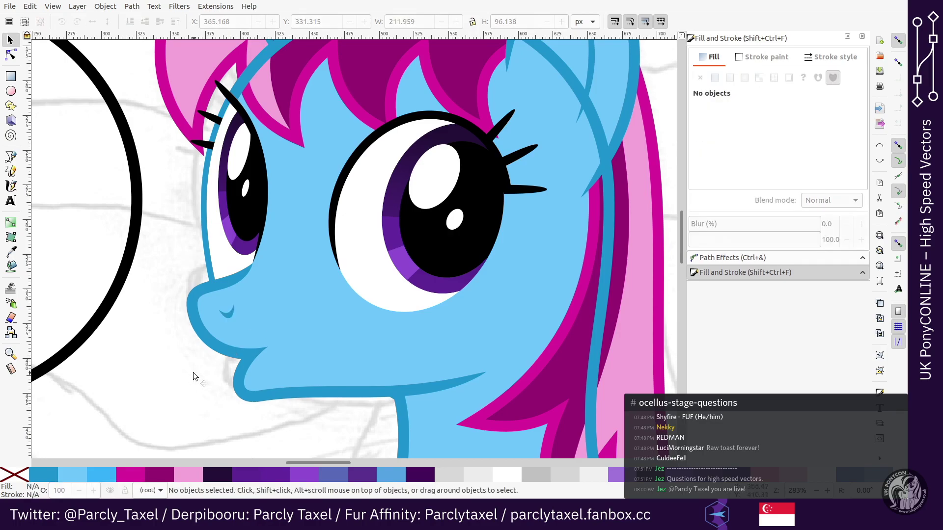
Step: Group both eyes, their eyelids and lashes, the nostril and the muzzle outline
click(193, 372)
click(261, 193)
shift+click(265, 179)
shift+click(208, 118)
shift+click(358, 155)
shift+click(372, 163)
shift+click(233, 323)
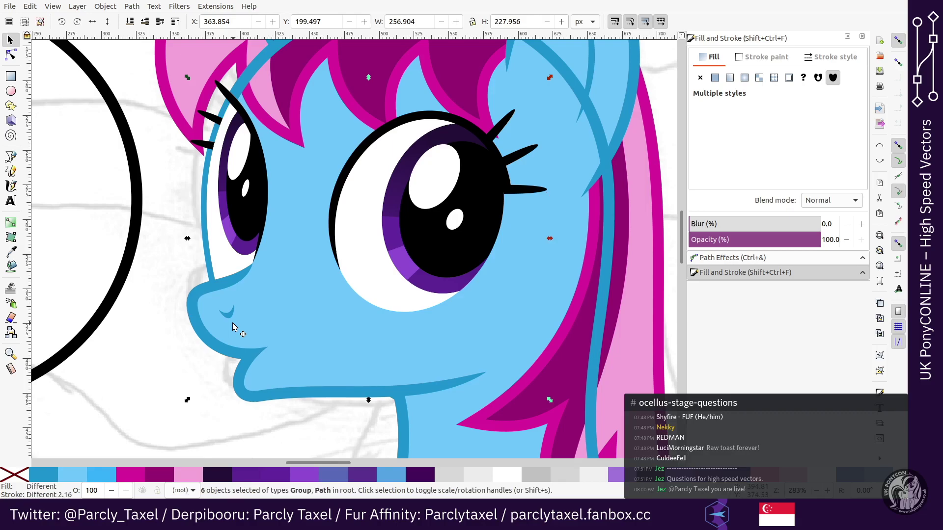
shift+click(236, 355)
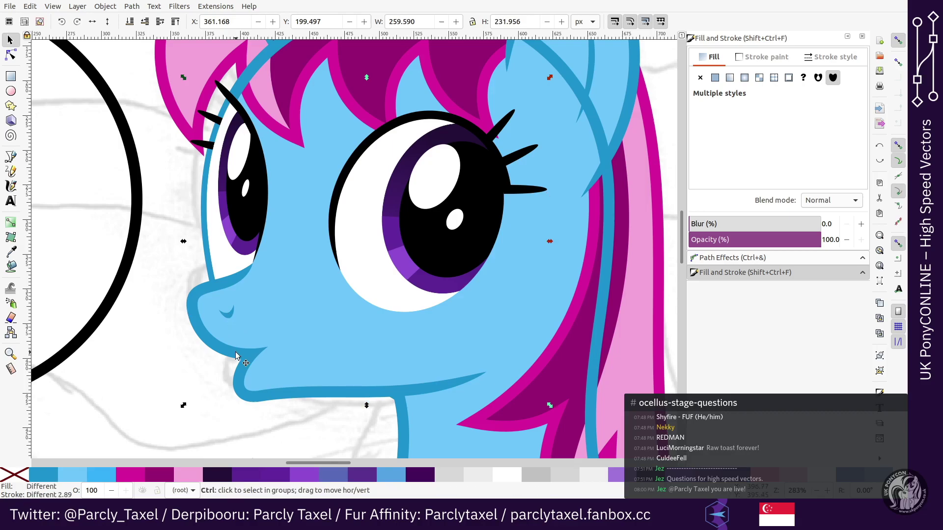
key(ctrl+g)
key(minus)
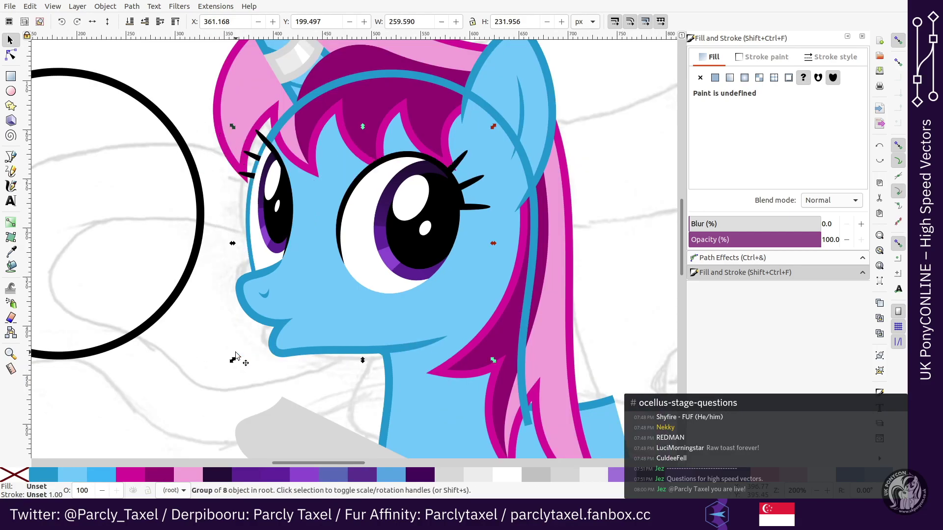
Step: Clean up the document to remove its unused definitions
click(10, 7)
click(64, 170)
scroll(475, 176, up, 4)
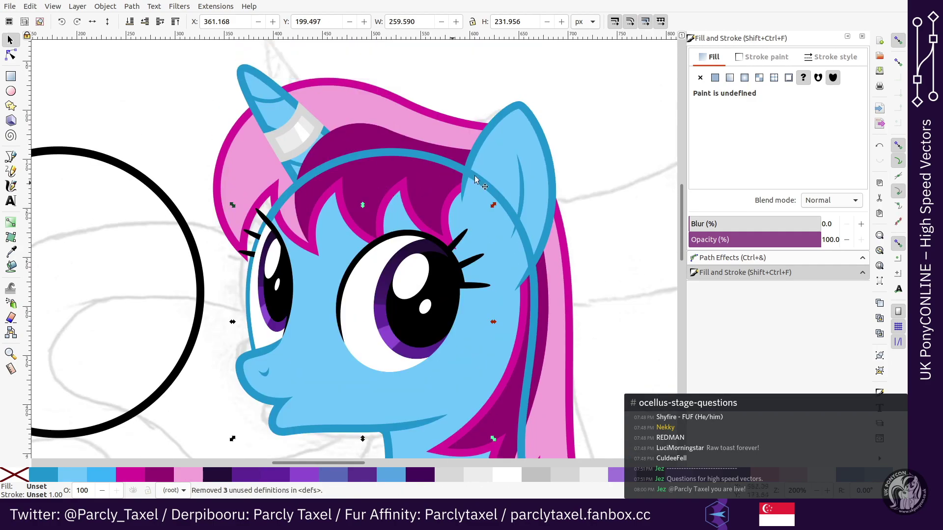
Step: Raise the ear and back-mane group above the head outline
click(505, 152)
key(1)
key(plus)
key(plus)
scroll(488, 147, down, 2)
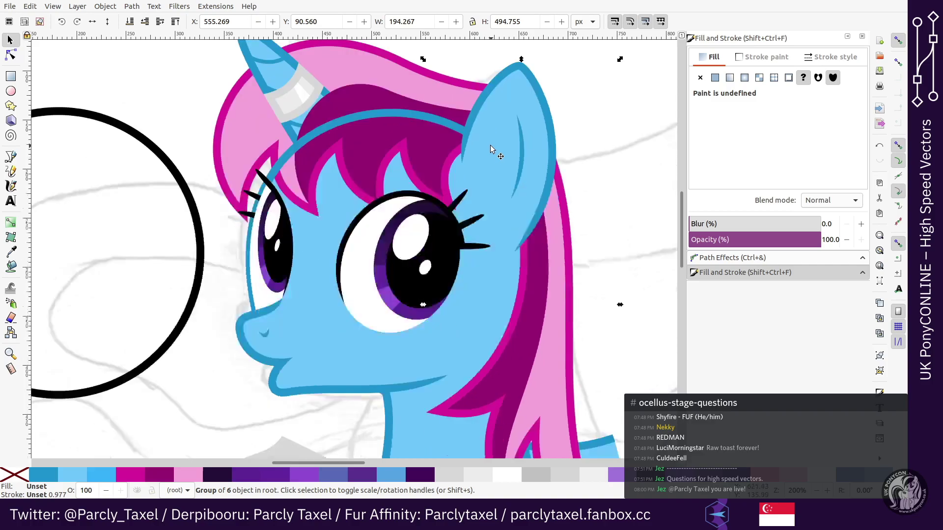
Step: Raise the front hair group to the top of the stack, above the head outline and eyelashes
scroll(456, 125, up, 4)
click(432, 153)
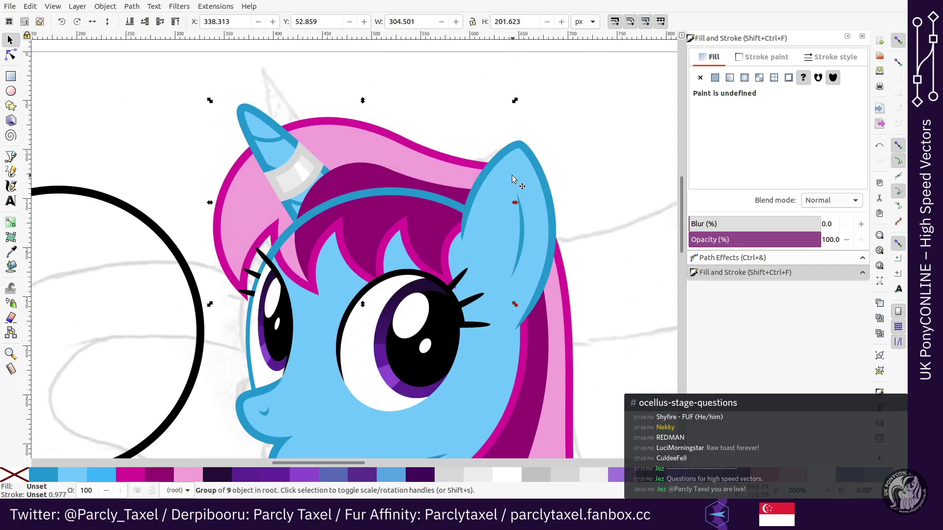
scroll(512, 175, down, 2)
alt+click(513, 158)
click(503, 159)
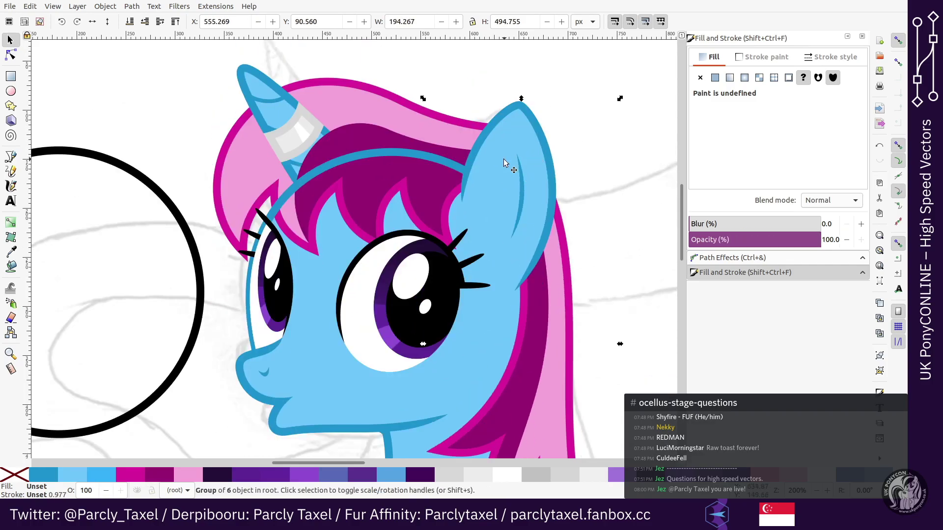
scroll(504, 162, right, 2)
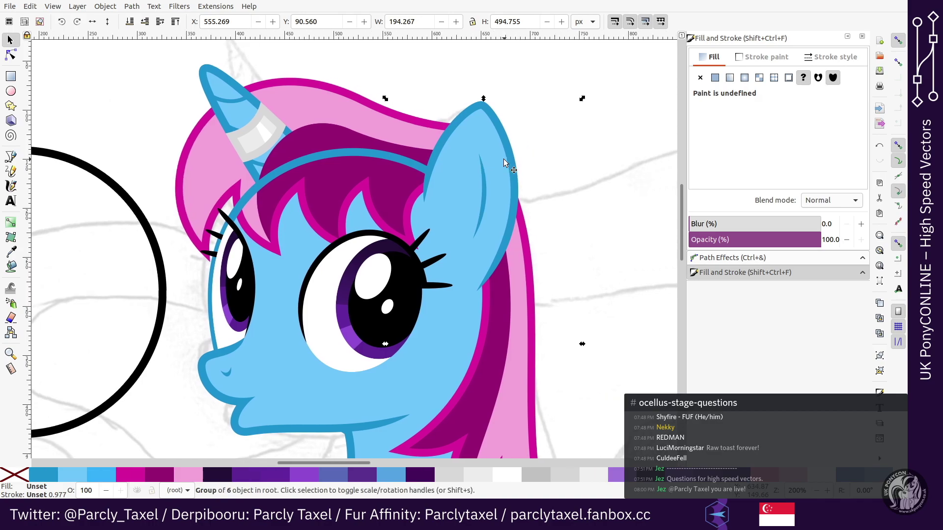
scroll(504, 163, down, 6)
scroll(503, 159, up, 6)
alt+click(397, 139)
click(397, 139)
key(Home)
Step: Raise the ear and back-mane group to the top of the stack and ungroup it
click(470, 194)
key(Home)
key(ctrl+shift+g)
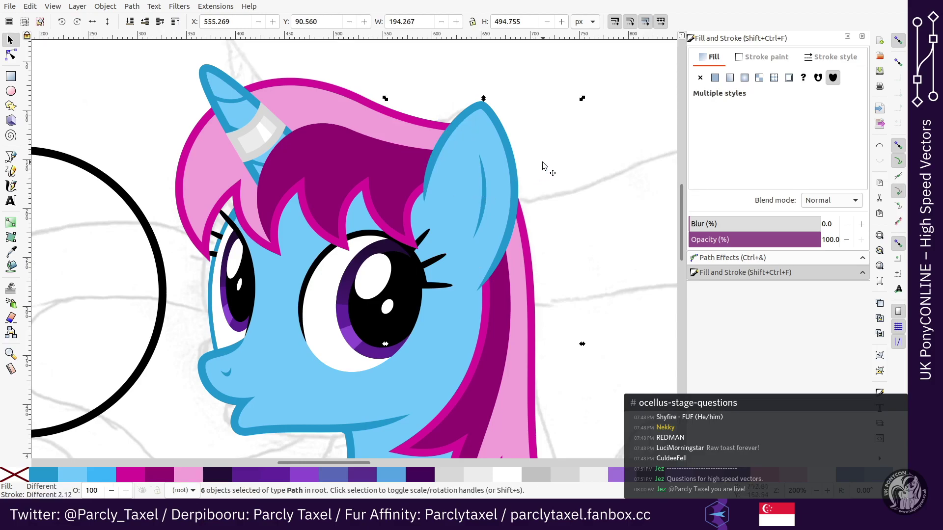
Step: Examine the ear outline's path nodes and power-stroke width up close
key(n)
click(443, 166)
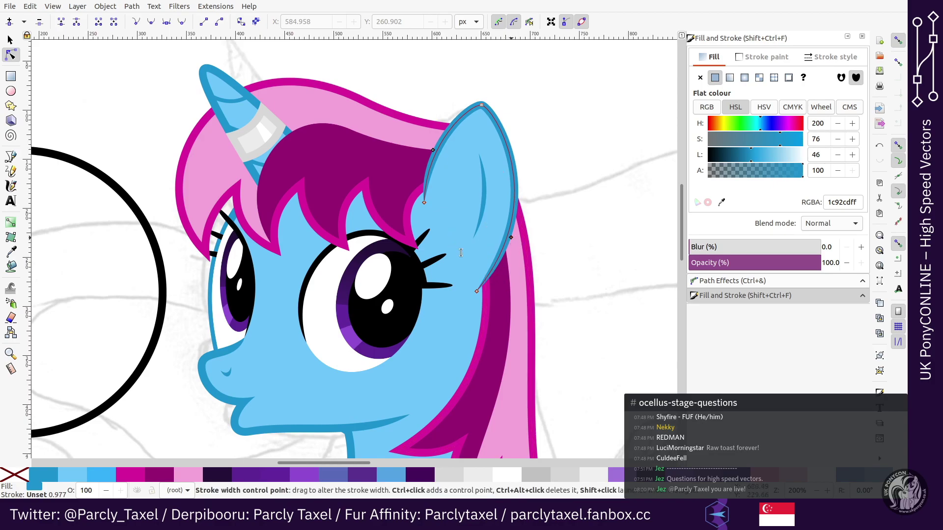
key(s)
scroll(460, 254, right, 4)
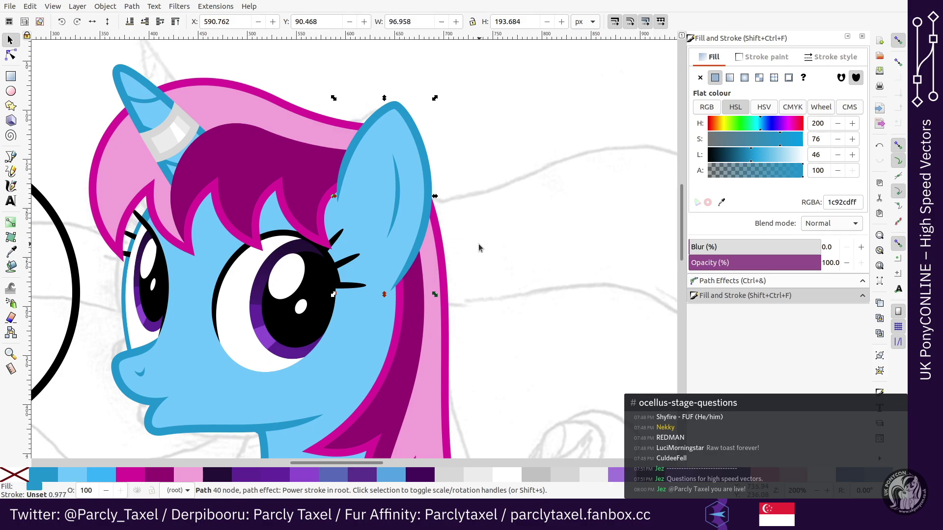
key(plus)
key(plus)
scroll(478, 244, up, 10)
key(n)
click(436, 156)
key(s)
key(minus)
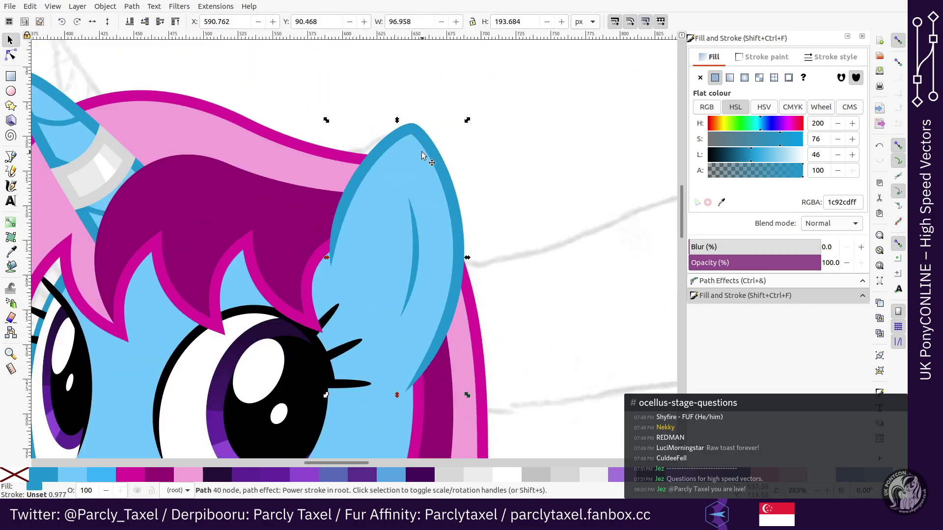
key(minus)
scroll(426, 164, down, 4)
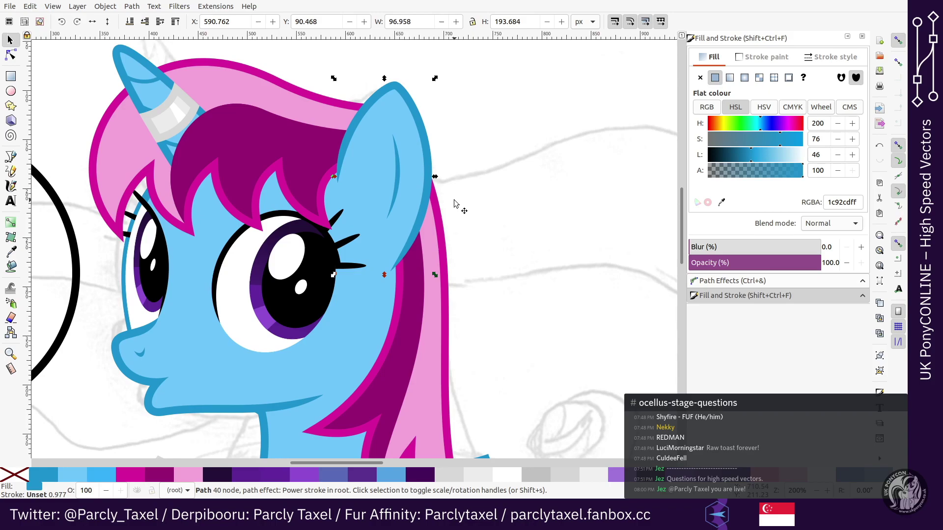
scroll(454, 200, up, 8)
key(plus)
key(plus)
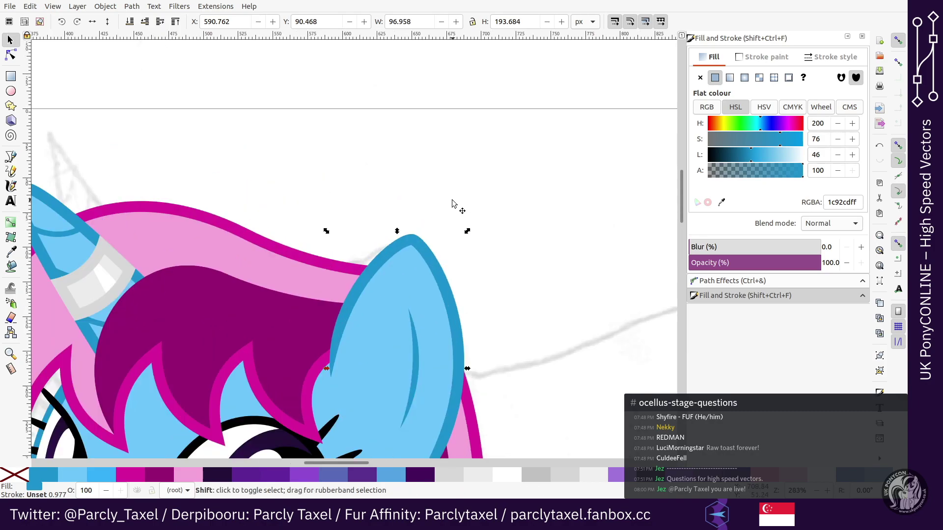
scroll(453, 200, down, 8)
key(n)
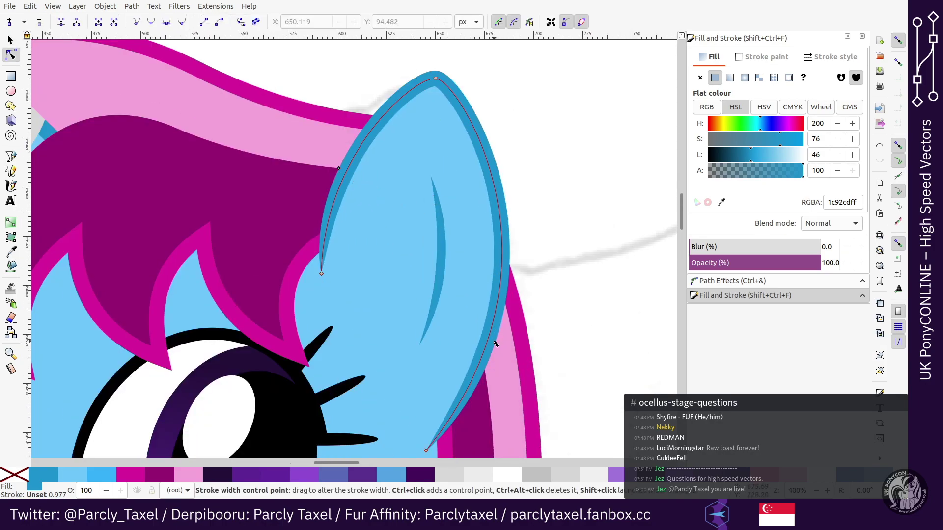
key(s)
scroll(451, 248, down, 8)
key(minus)
key(minus)
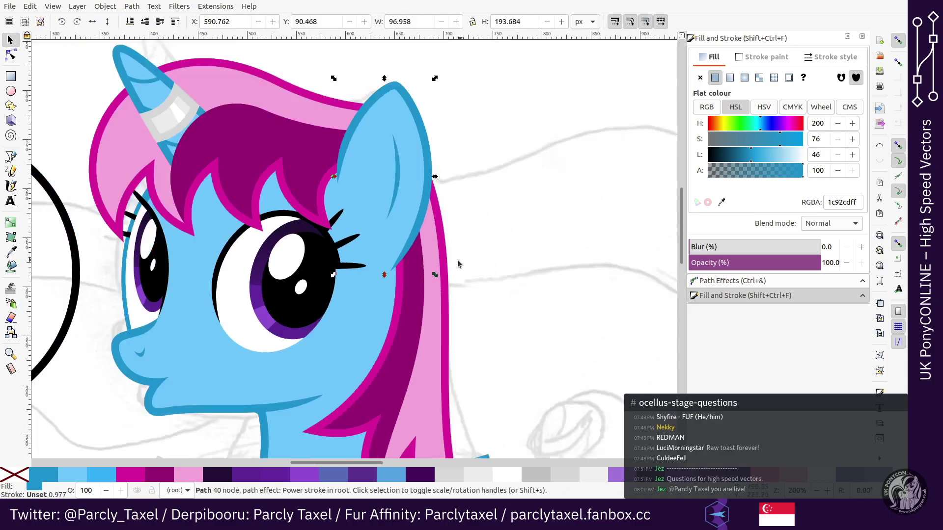
Step: Set the stroke width of the magenta back-mane outline to 8 px
key(n)
click(450, 260)
click(831, 57)
click(751, 77)
double_click(752, 77)
text(8)
key(Return)
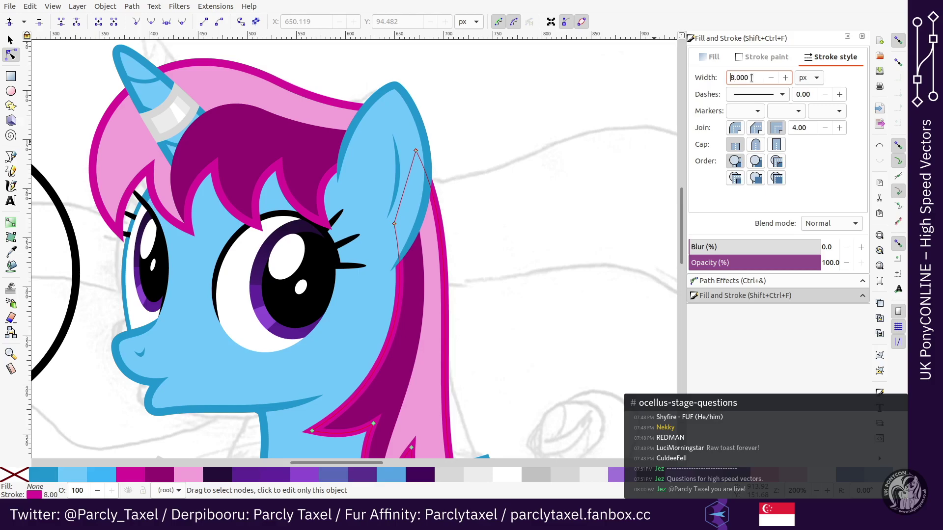
key(s)
scroll(457, 311, down, 14)
scroll(455, 308, up, 6)
scroll(456, 308, down, 4)
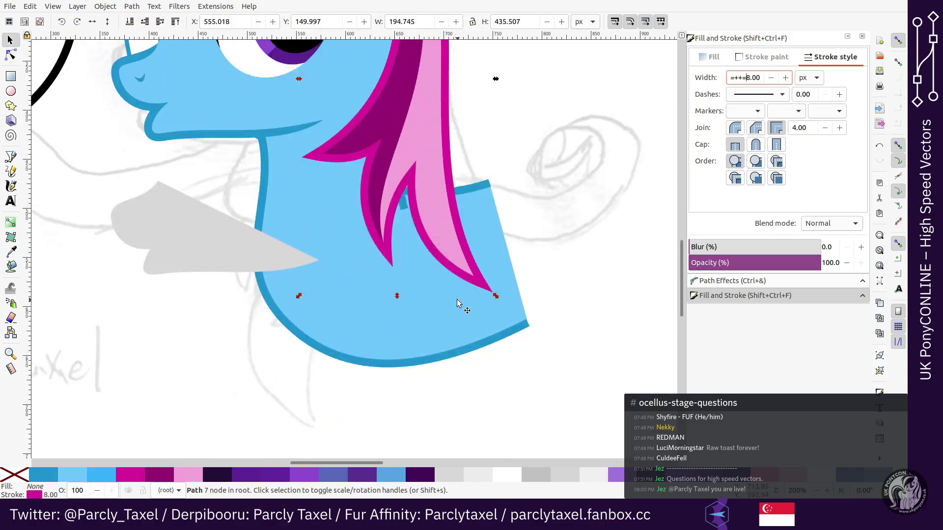
Step: Select the lower tip node of the back mane's dark stripe and rotate its handles very slightly to adjust the edge
click(585, 224)
key(plus)
key(plus)
key(plus)
key(plus)
scroll(540, 285, up, 2)
drag(343, 463, 346, 463)
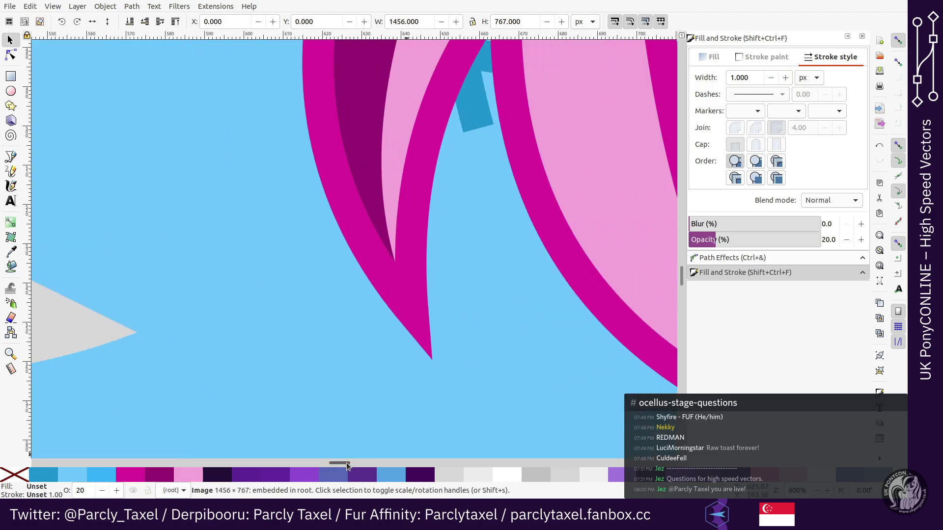
key(plus)
key(plus)
key(n)
click(402, 165)
click(471, 375)
scroll(432, 347, up, 5)
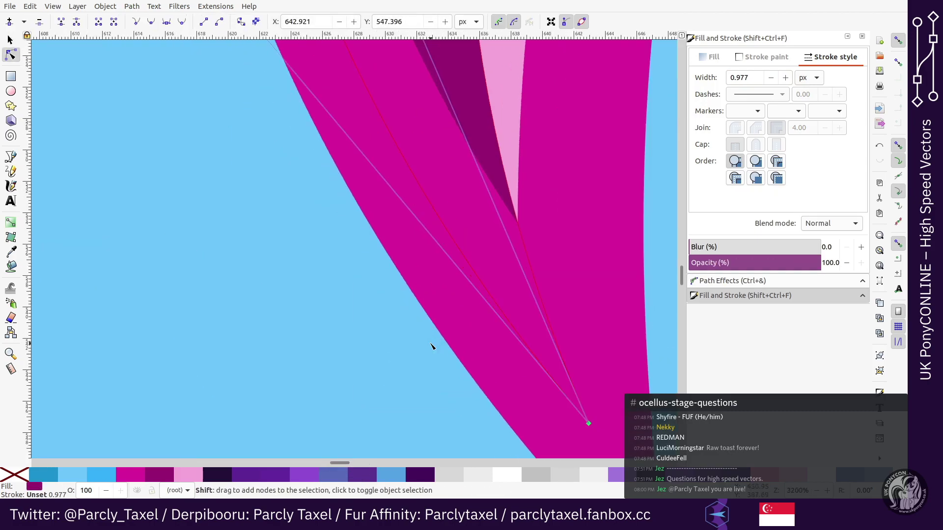
scroll(431, 347, up, 3)
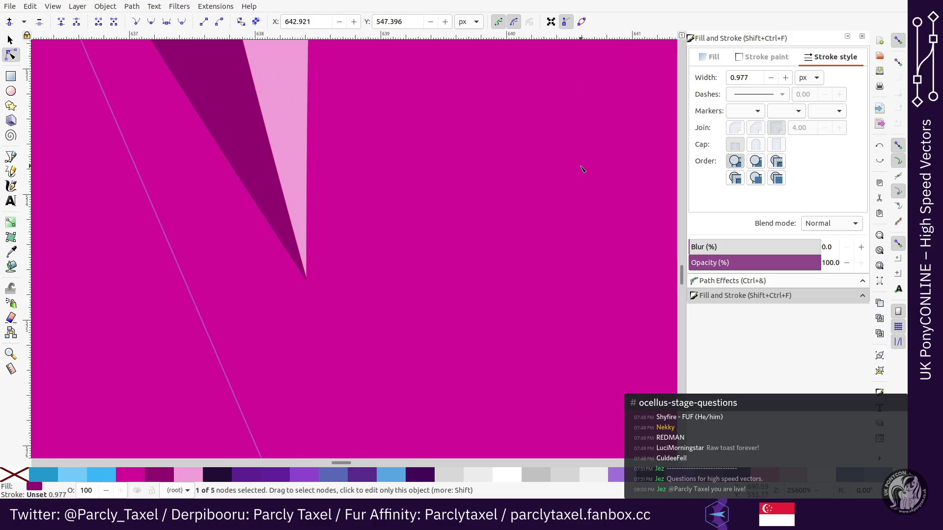
key(minus)
key(minus)
key(minus)
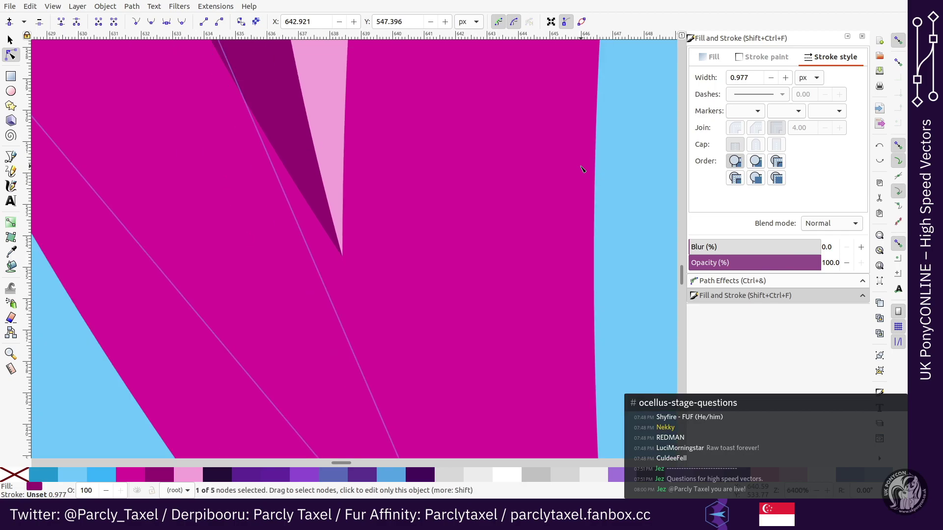
key(plus)
key(plus)
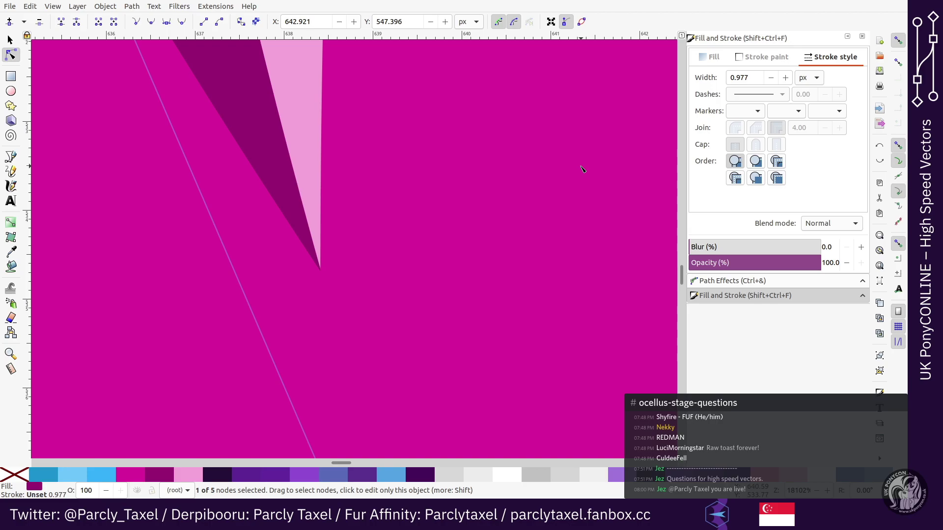
key(alt+bracketleft)
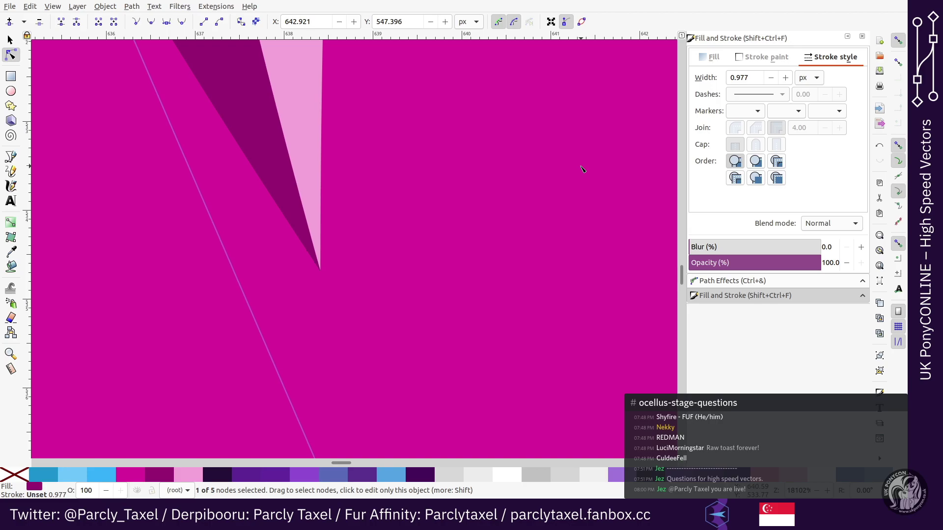
key(minus)
key(minus)
key(minus)
key(minus)
key(minus)
key(minus)
key(minus)
key(minus)
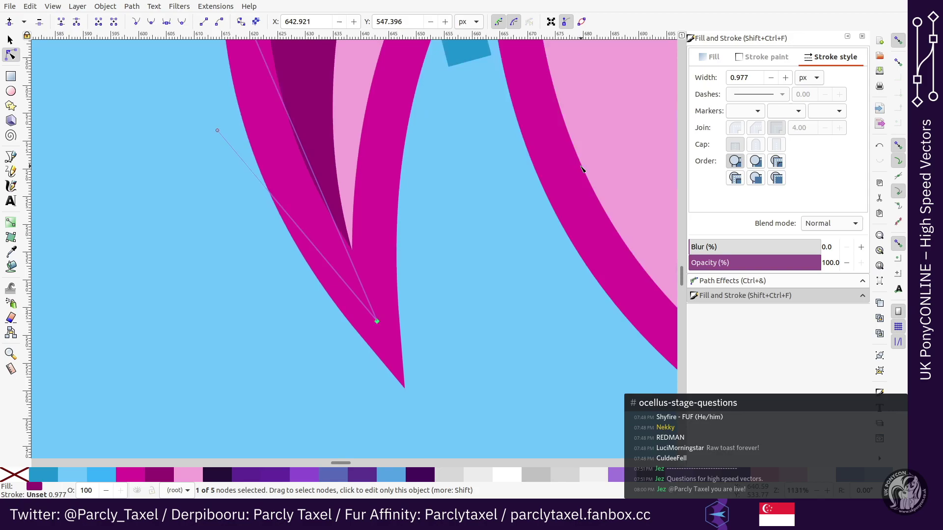
key(minus)
key(minus)
key(minus)
key(minus)
key(minus)
key(minus)
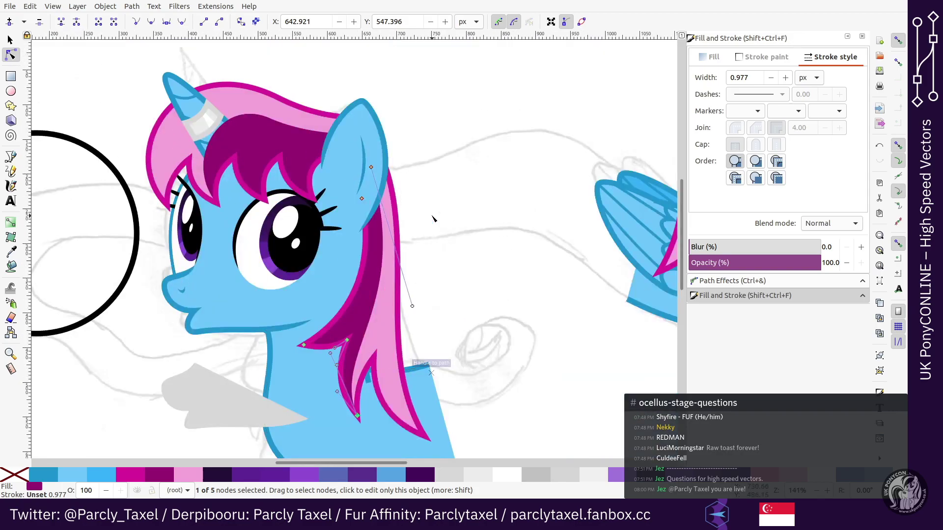
key(s)
click(365, 160)
shift+click(372, 156)
shift+click(384, 155)
shift+click(386, 231)
shift+click(385, 231)
shift+click(399, 231)
click(412, 222)
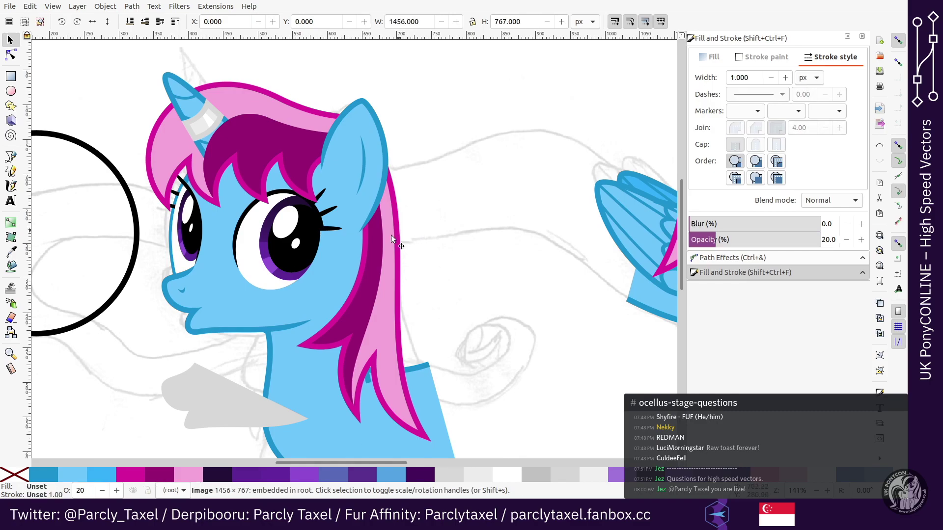
Step: Select the six ear and back-mane paths together and save the drawing
click(389, 236)
click(381, 241)
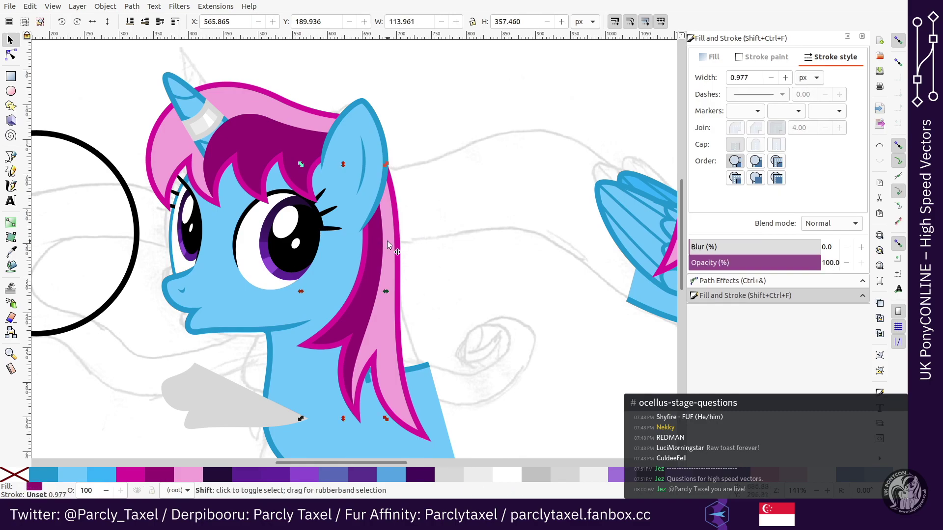
shift+click(387, 241)
shift+click(397, 233)
click(386, 149)
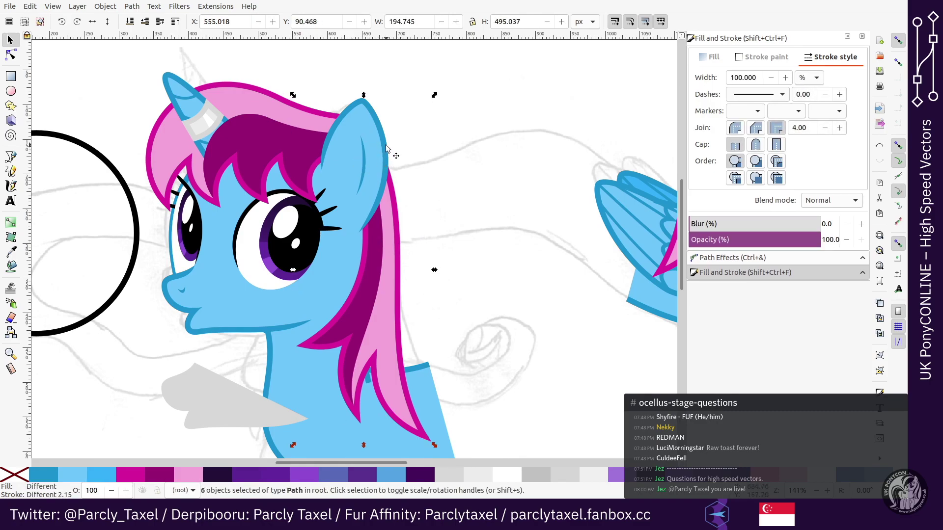
scroll(386, 148, left, 1)
scroll(386, 147, left, 5)
key(ctrl+s)
scroll(386, 147, up, 2)
scroll(383, 145, up, 3)
Step: Ungroup the front mane so its stripe and outline paths can be edited separately
click(371, 141)
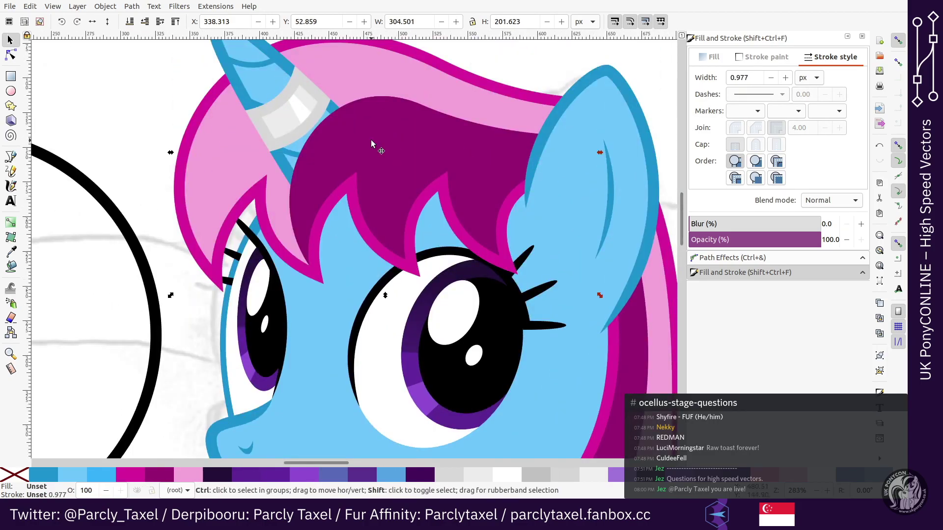
key(ctrl+shift+g)
scroll(393, 132, up, 4)
click(433, 114)
Step: Set the stroke width of the front mane's magenta outline to 8 px
scroll(418, 157, down, 2)
key(n)
scroll(408, 186, up, 1)
click(393, 260)
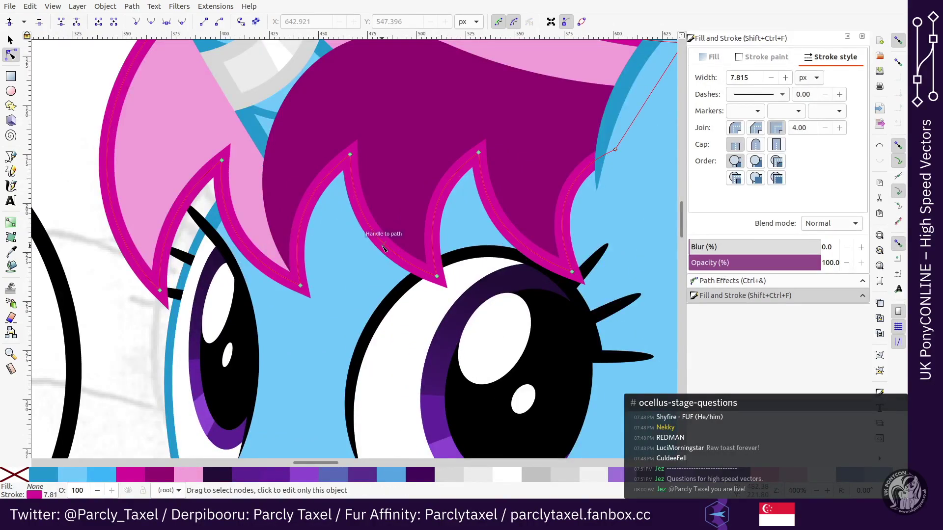
scroll(393, 260, up, 3)
double_click(745, 77)
text(1)
key(Return)
double_click(745, 77)
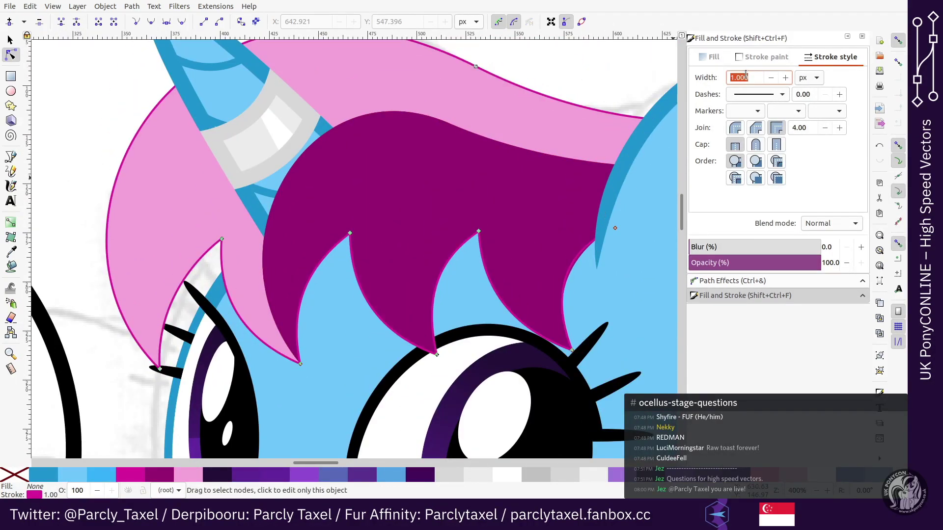
text(8)
key(Return)
key(F1)
Step: Try nudging the front mane's magenta outline upward and move it back into place
click(604, 97)
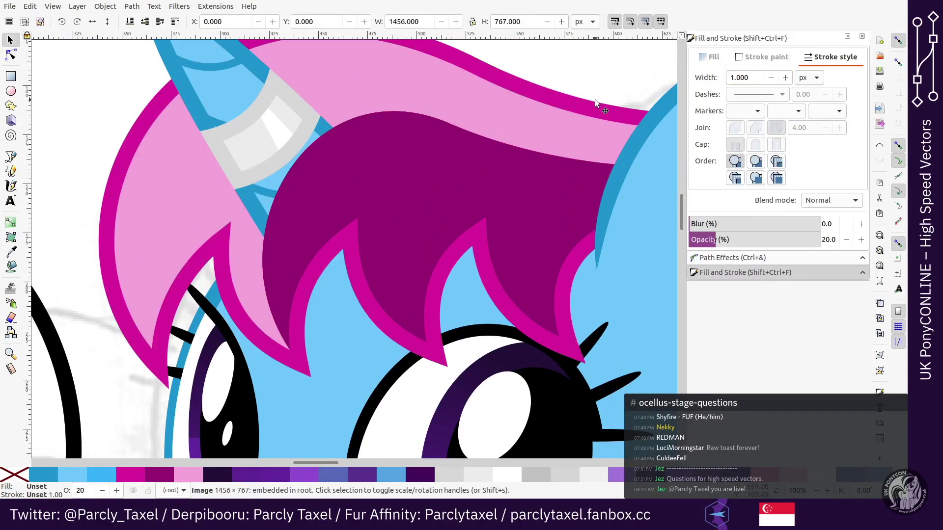
click(595, 100)
key(shift+Up)
key(Down)
key(Down)
key(Down)
key(Down)
key(Down)
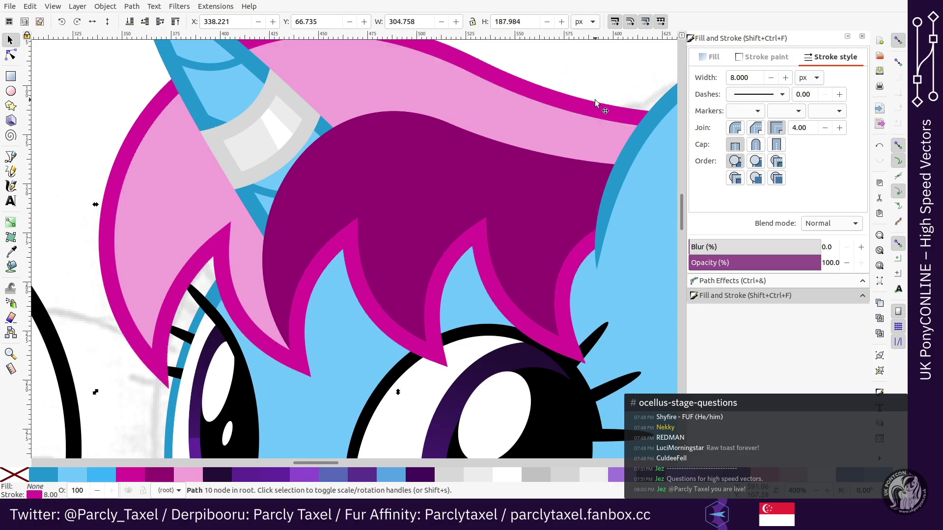
Step: Delete the dark magenta hair patch covering the base of the horn
click(309, 152)
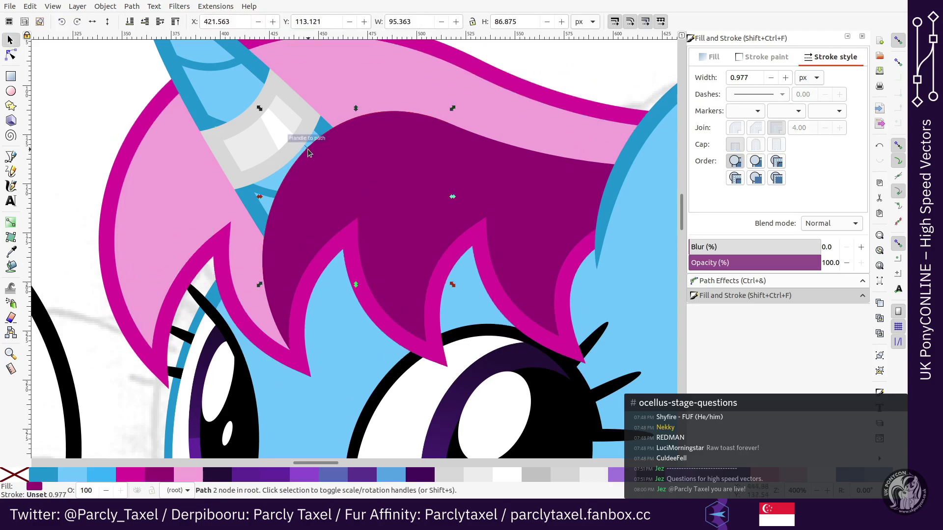
key(Delete)
click(304, 195)
scroll(308, 206, up, 4)
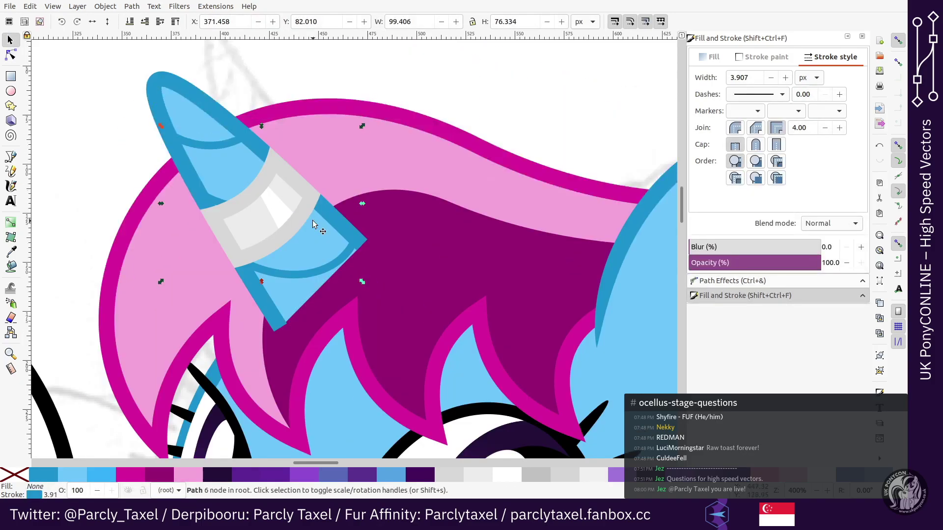
Step: Release the clip from the horn outline and delete the leftover black clipping shape
click(227, 119)
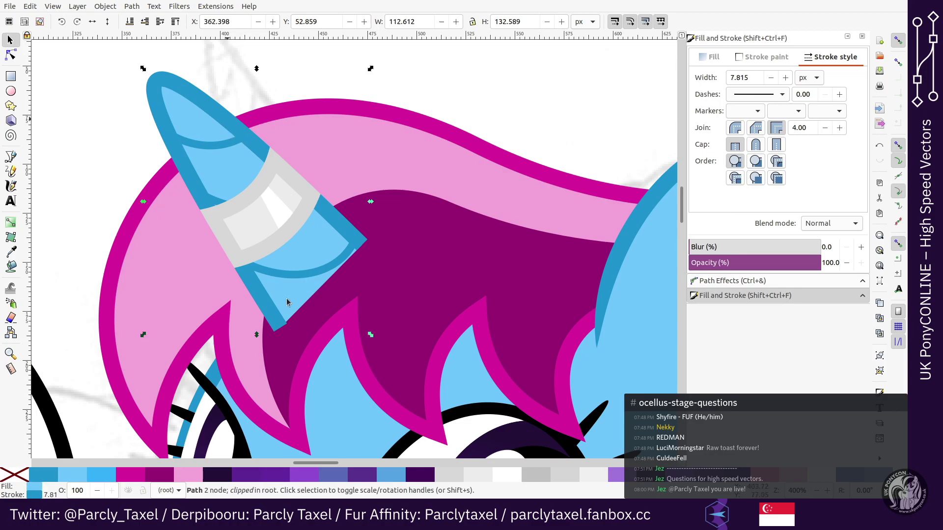
key(shift+alt+c)
click(321, 78)
click(193, 100)
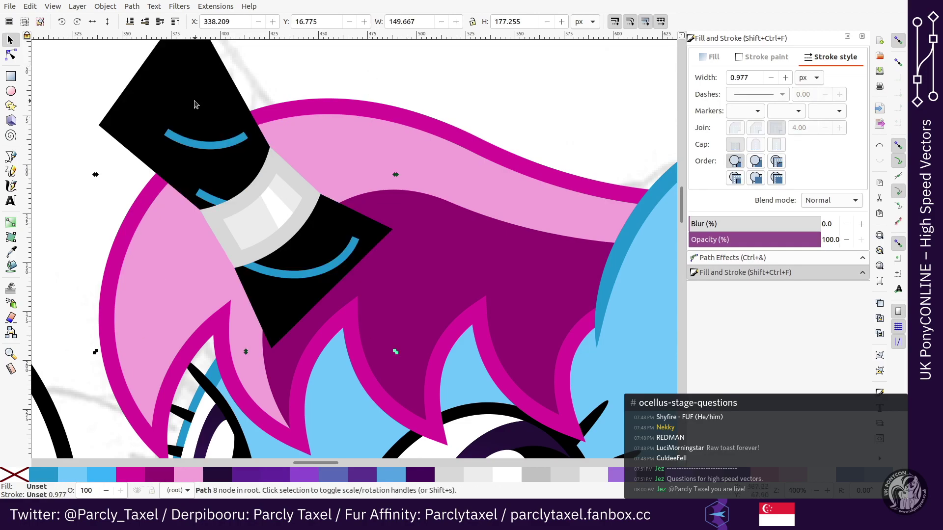
key(Delete)
Step: Try rotating the horn's groove lines to slope the opposite way and nudging them inside the horn
click(220, 152)
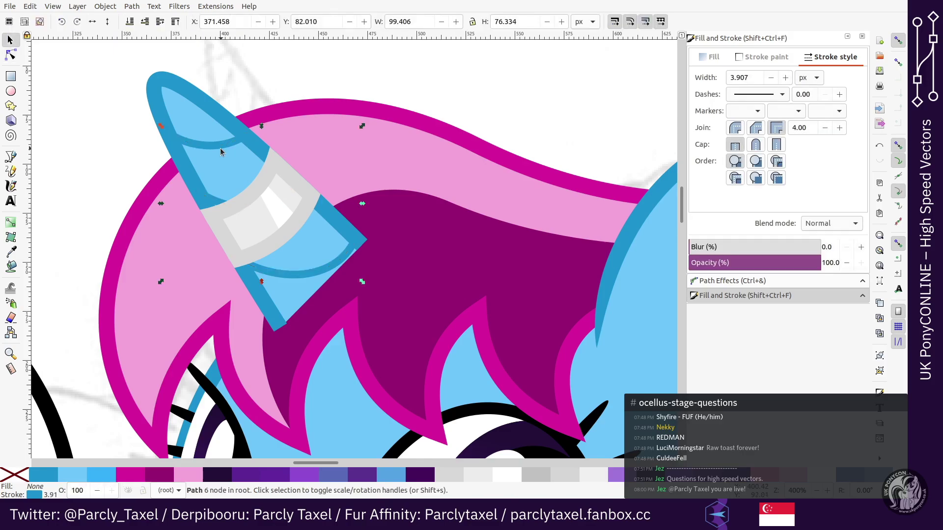
key(bracketleft)
key(bracketleft)
key(bracketleft)
key(bracketleft)
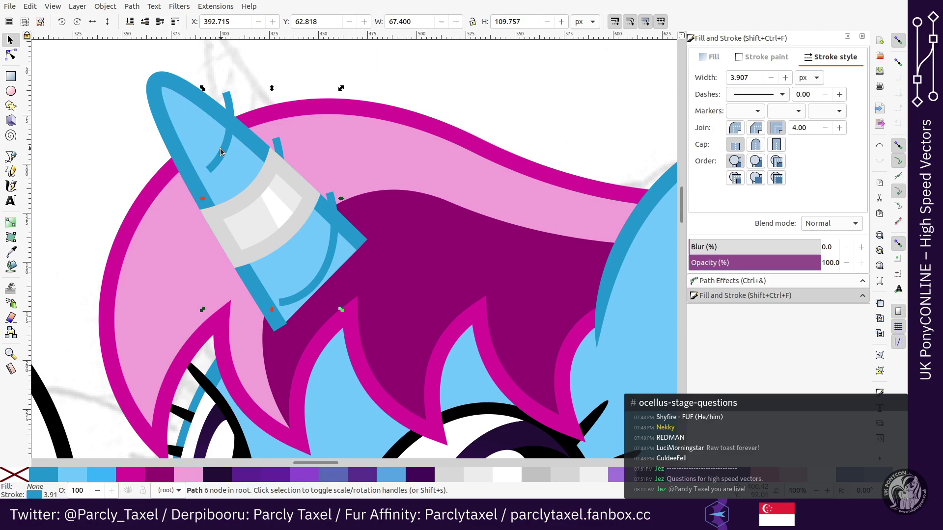
key(shift+Left)
key(Down)
key(Down)
key(Right)
key(Up)
key(alt+bracketleft)
key(alt+bracketleft)
key(alt+bracketleft)
key(alt+bracketleft)
key(n)
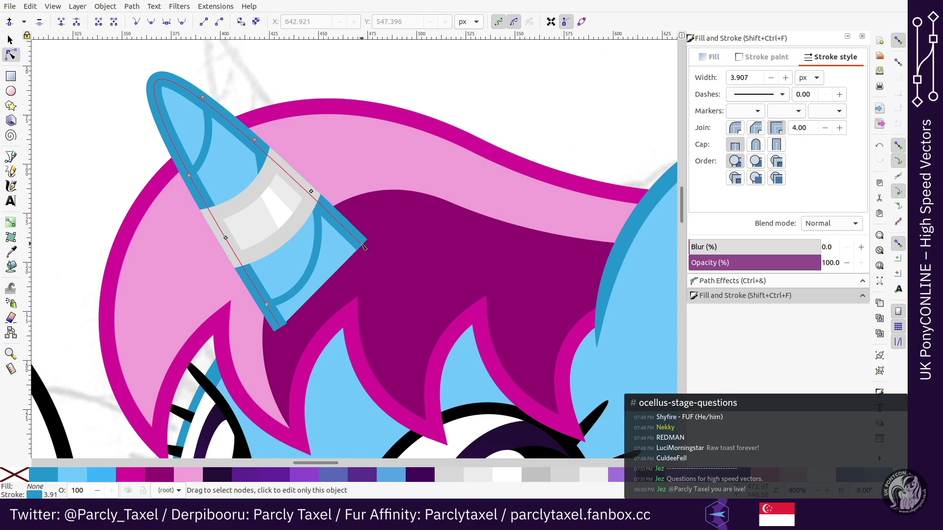
Step: Try raising the blue horn outline above the grey band
shift+click(359, 243)
key(s)
key(Home)
alt+click(326, 238)
click(320, 238)
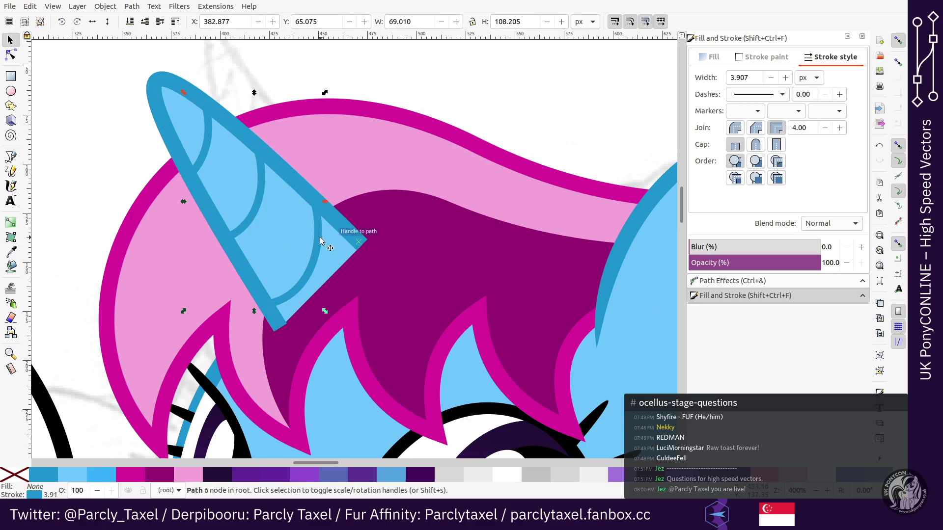
Step: Undo the recent horn outline and groove line changes
key(ctrl+z)
key(ctrl+z)
key(ctrl+z)
key(ctrl+z)
Step: Bring the horn outline and its original groove lines to the top of the stack
alt+click(321, 241)
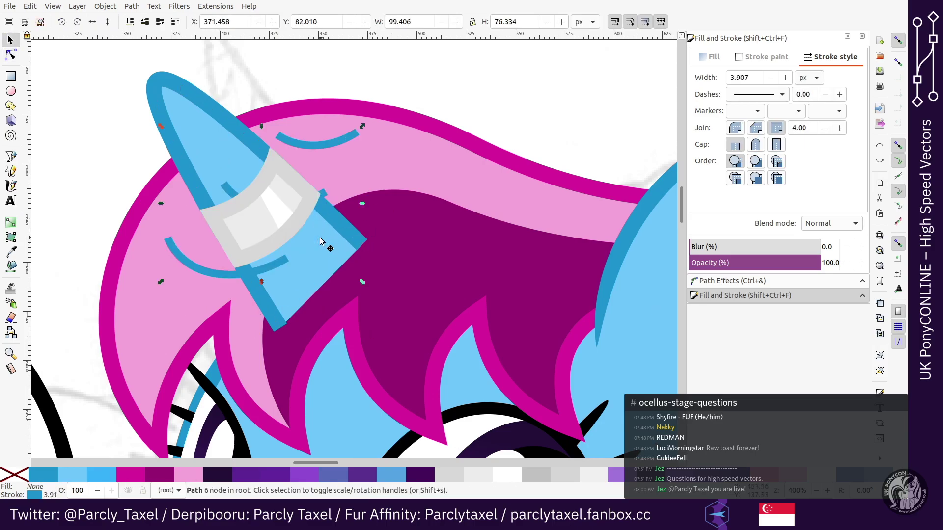
alt+click(320, 241)
shift+click(340, 230)
key(Home)
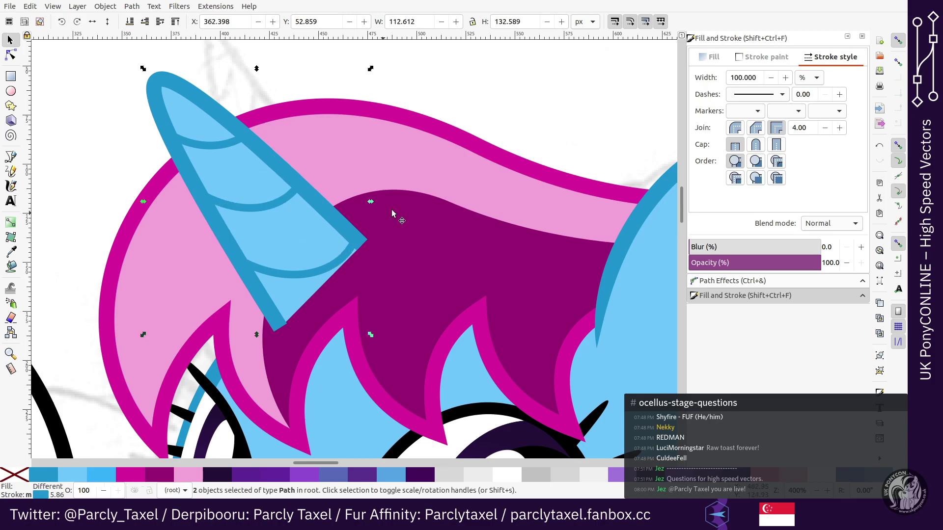
Step: Duplicate the horn's groove lines and rotate the copy so it slopes the opposite way
key(Tab)
alt+click(283, 206)
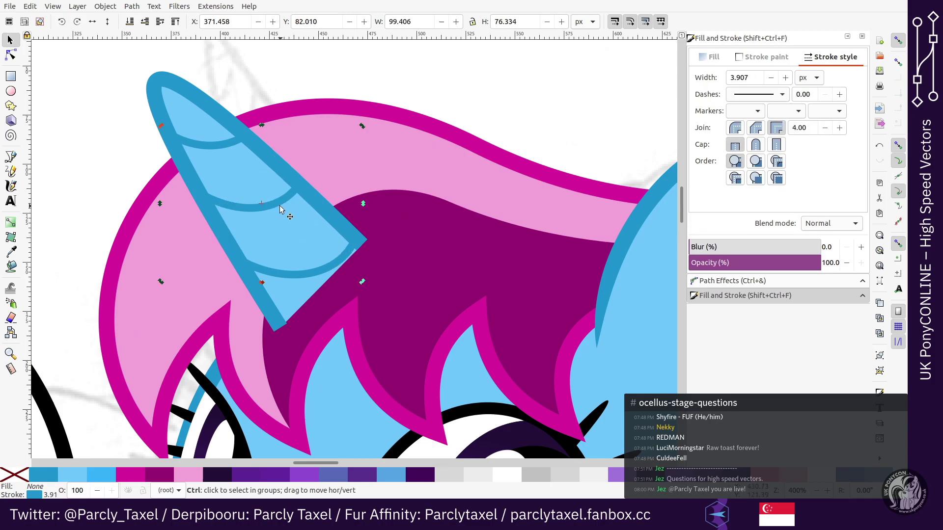
alt+click(281, 210)
alt+click(281, 210)
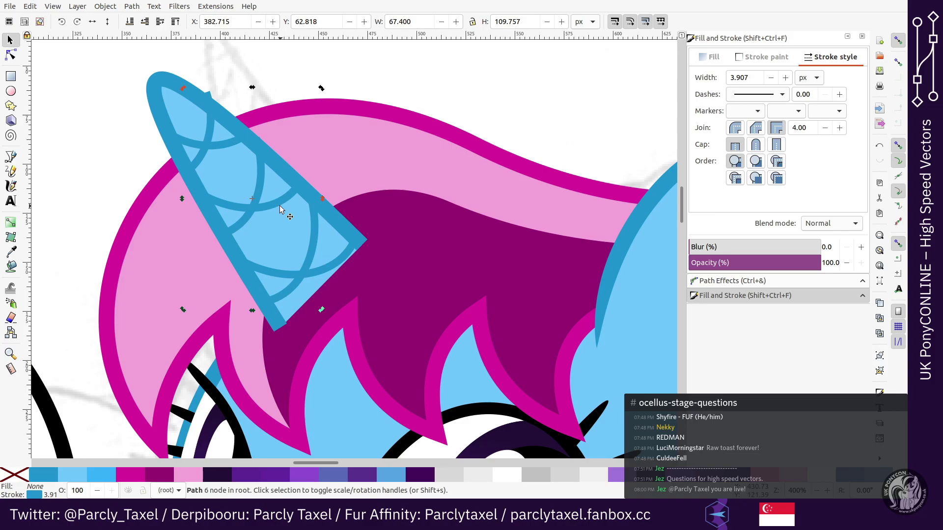
Step: Colour the strokes of both groove line sets dark purple to contrast with the horn
shift+click(279, 274)
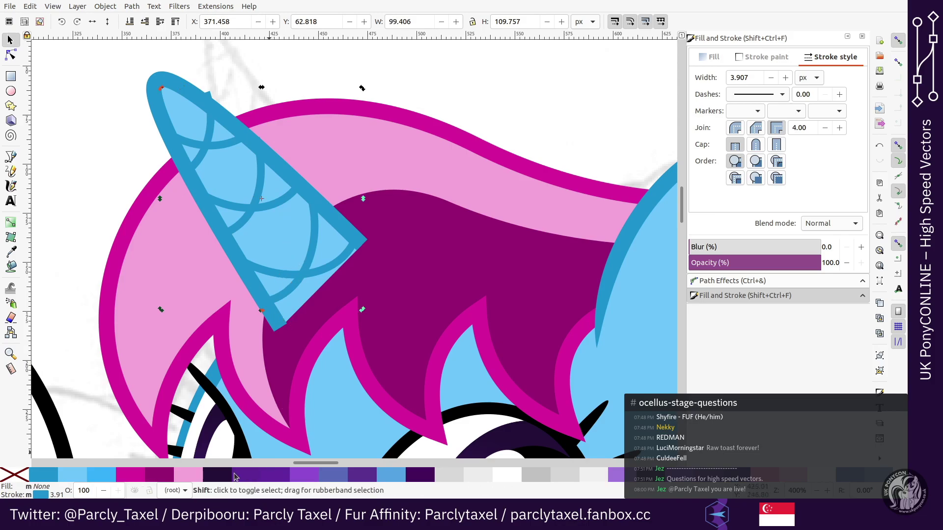
shift+click(227, 478)
Step: Rotate the copied groove lines in fine increments to align them across the horn
click(408, 217)
click(305, 269)
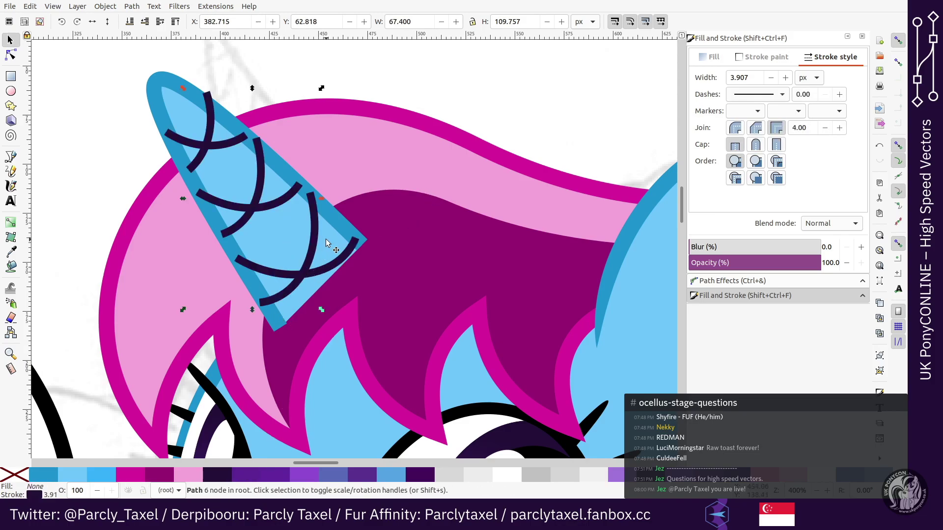
key([)
key(alt+])
key(alt+])
key(alt+])
key(alt+])
key(alt+])
key(alt+])
key(alt+])
key(alt+])
key(alt+])
key(alt+])
key(alt+])
key(alt+])
key(alt+])
key(alt+])
key(alt+])
key(alt+])
key(alt+])
key(alt+])
key(alt+])
key(alt+])
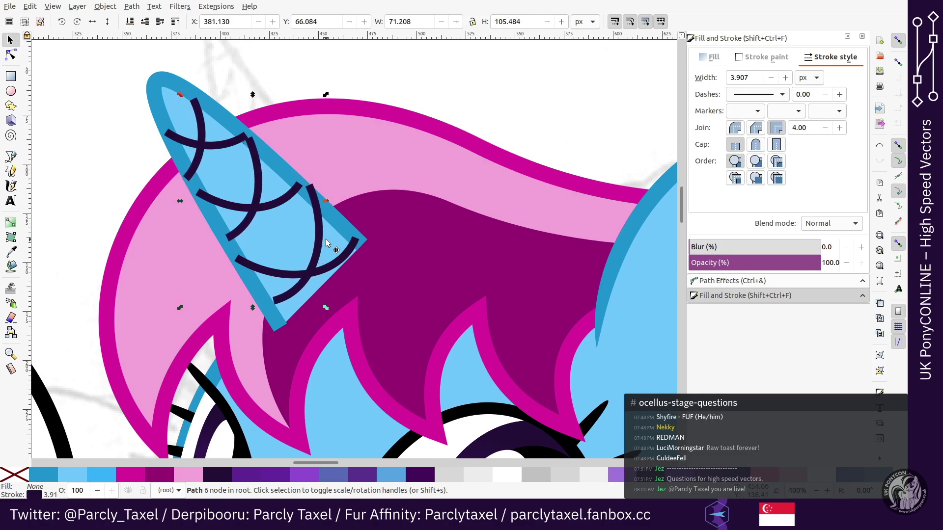
key(alt+bracketright)
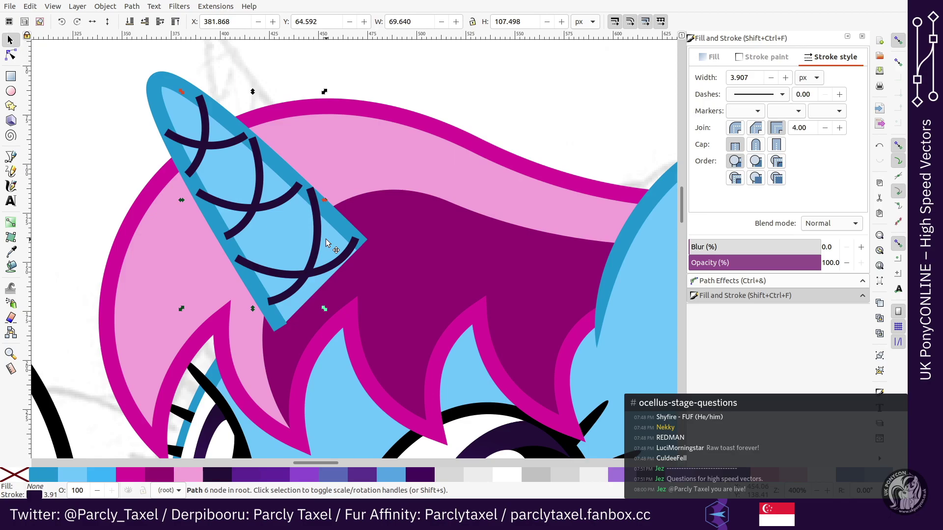
Step: Nudge the copied groove lines about 3.25 px down and 0.25 px to the left
key(alt+Down)
key(alt+Down)
key(alt+Down)
key(alt+Down)
key(alt+Down)
key(alt+Down)
key(alt+Down)
key(alt+Down)
key(alt+Left)
key(alt+Down)
key(alt+Down)
key(alt+Down)
key(alt+Down)
key(alt+Down)
key(alt+Down)
key(alt+Down)
key(alt+Down)
key(alt+Down)
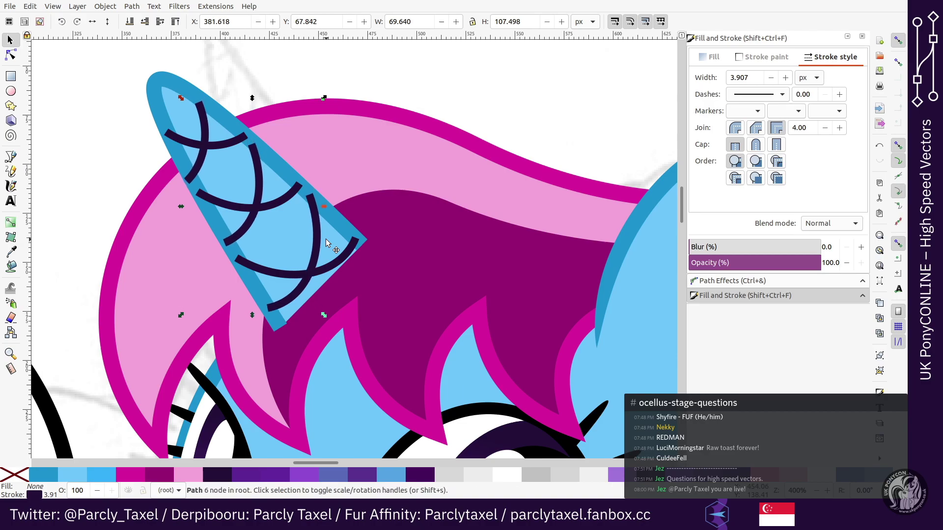
Step: Rotate the copied groove lines slightly more and nudge them about 1 px to the right
key(alt+bracketright)
key(alt+bracketright)
key(alt+bracketright)
key(alt+bracketright)
key(alt+bracketright)
key(alt+bracketright)
key(alt+bracketright)
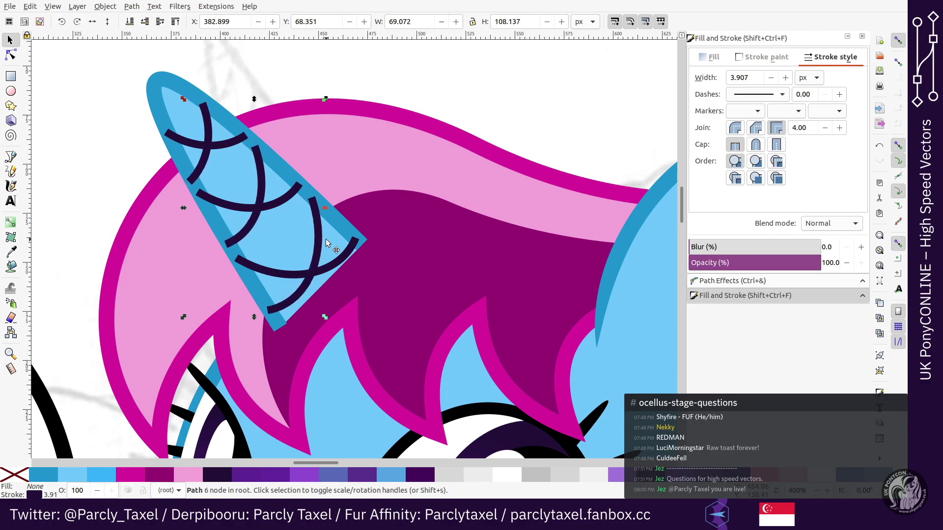
key(alt+Right)
key(alt+Right)
key(alt+Right)
key(alt+Right)
key(alt+Down)
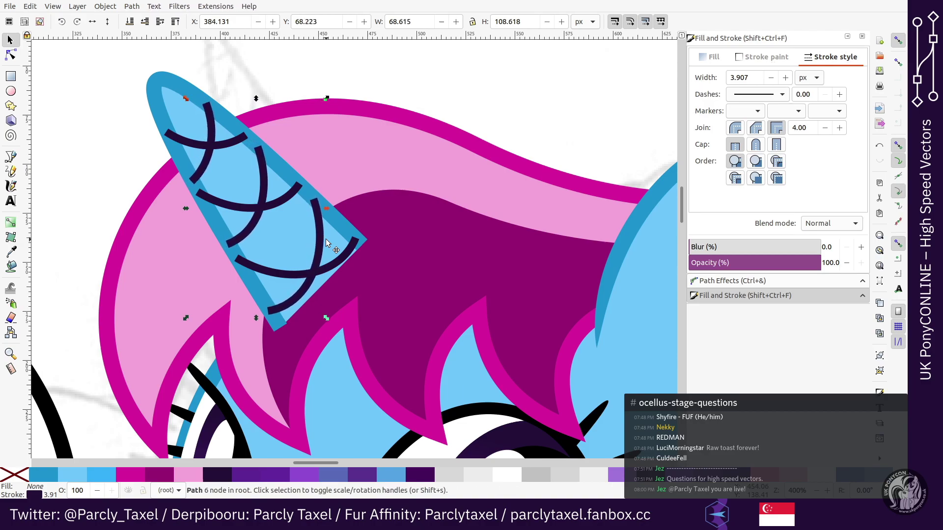
Step: Fine-tune the copied groove lines' angle and position until their ends sit on the horn outline
key(alt+bracketleft)
key(alt+bracketleft)
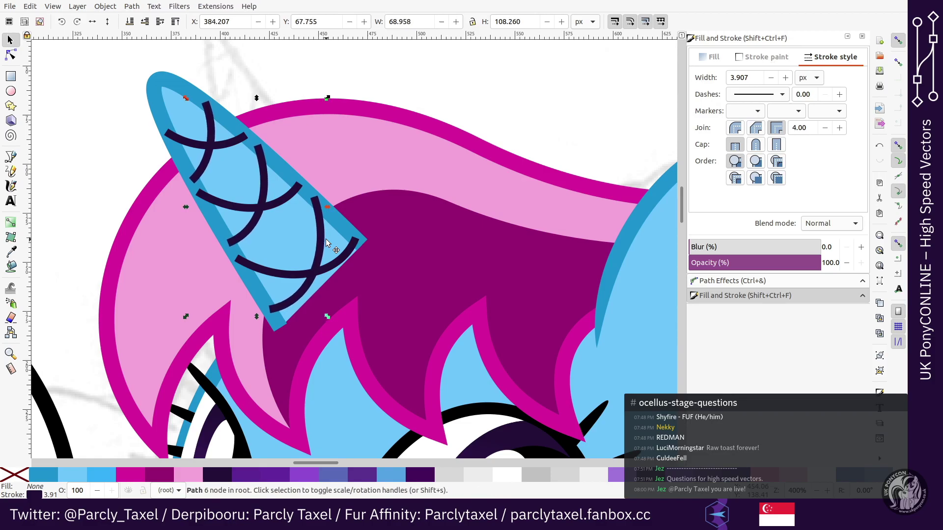
key(alt+Left)
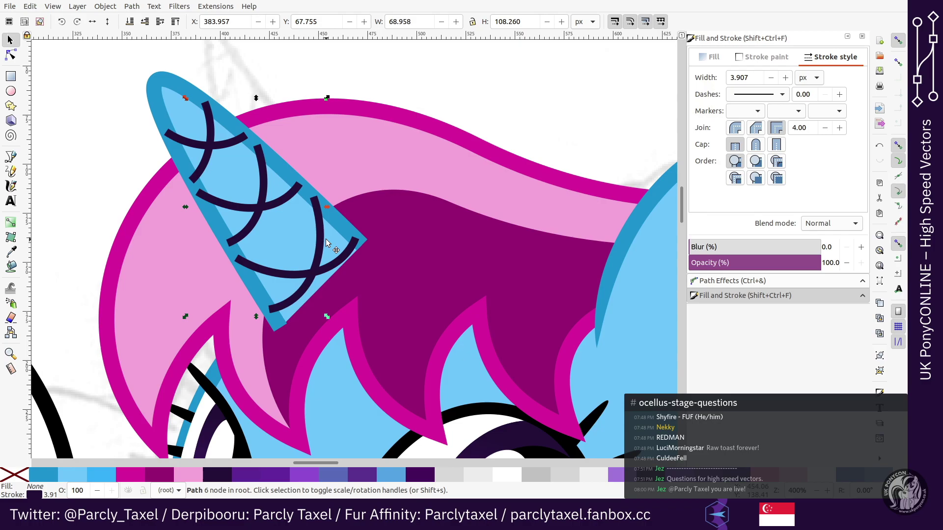
key(alt+Left)
key(alt+Down)
key(alt+Down)
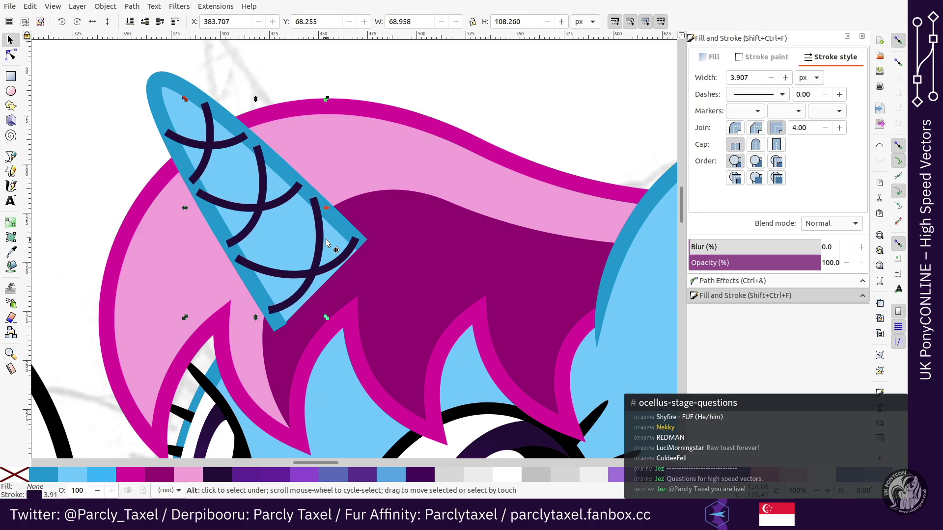
key(alt+bracketright)
key(alt+bracketright)
key(alt+Right)
key(alt+Up)
key(alt+Down)
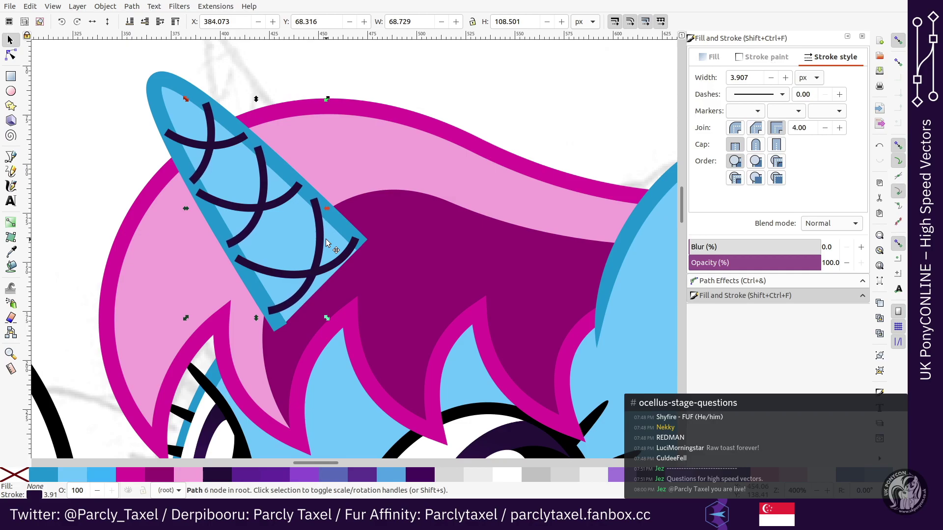
Step: Delete the original groove lines and recolour the remaining set's stroke with the horn outline's blue
click(290, 268)
key(Delete)
key(n)
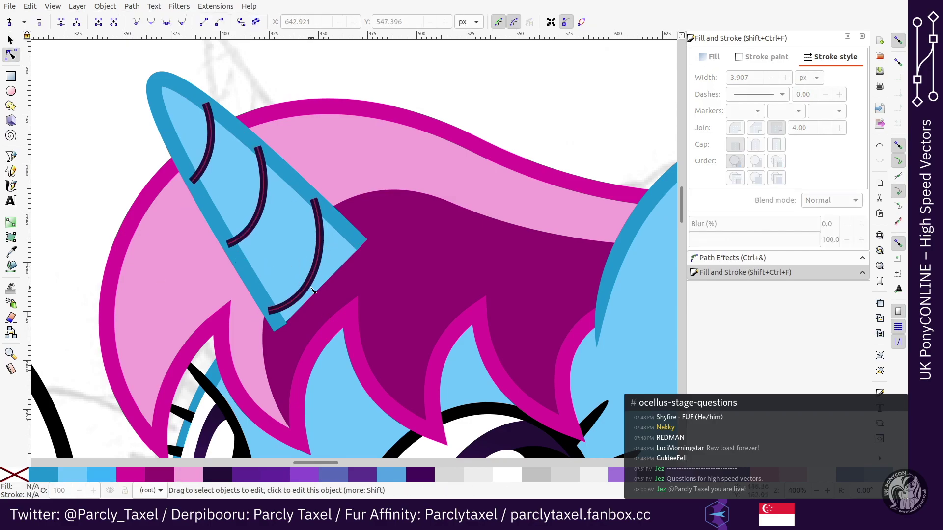
click(307, 284)
shift+click(41, 477)
Step: Set the stroke width of the horn's groove lines to 4 px
triple_click(747, 79)
text(1)
key(Return)
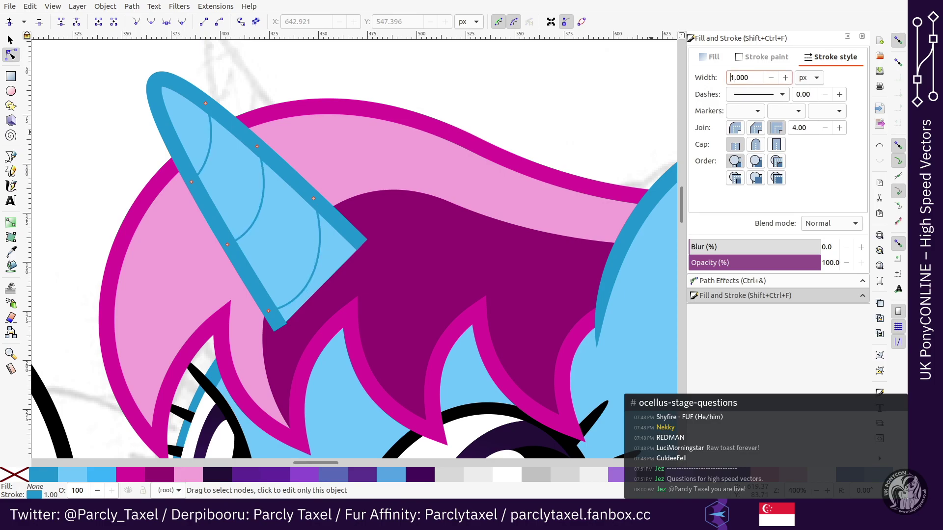
text(4)
key(Return)
Step: Shift the end nodes of the middle groove line slightly right to meet the horn outline
drag(322, 116, 236, 162)
key(Escape)
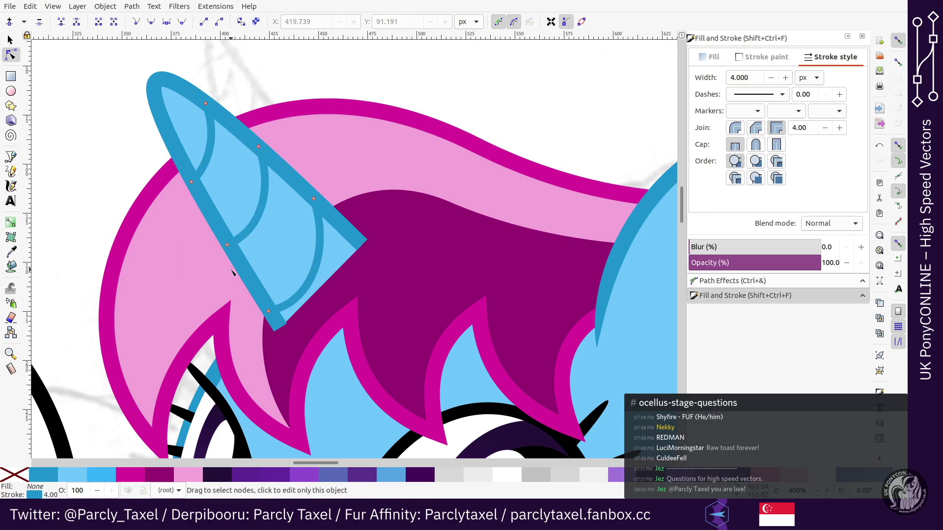
drag(239, 255, 240, 256)
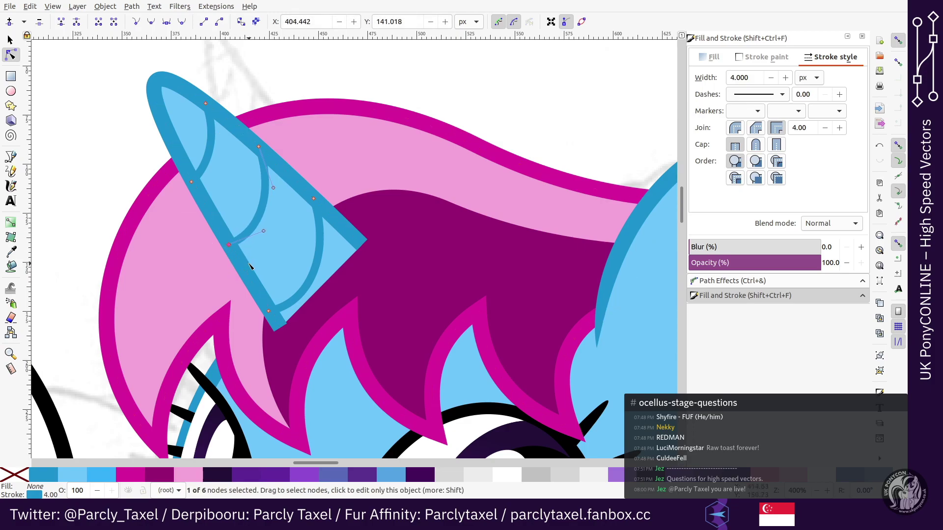
Step: Nudge the end nodes of the lowest groove line so they meet the horn outline
drag(238, 260, 309, 354)
key(alt+Right)
key(alt+Up)
key(alt+Up)
key(alt+Up)
Step: Fine-tune the end nodes of the remaining horn groove lines against the outline and finish node editing
drag(187, 162, 192, 169)
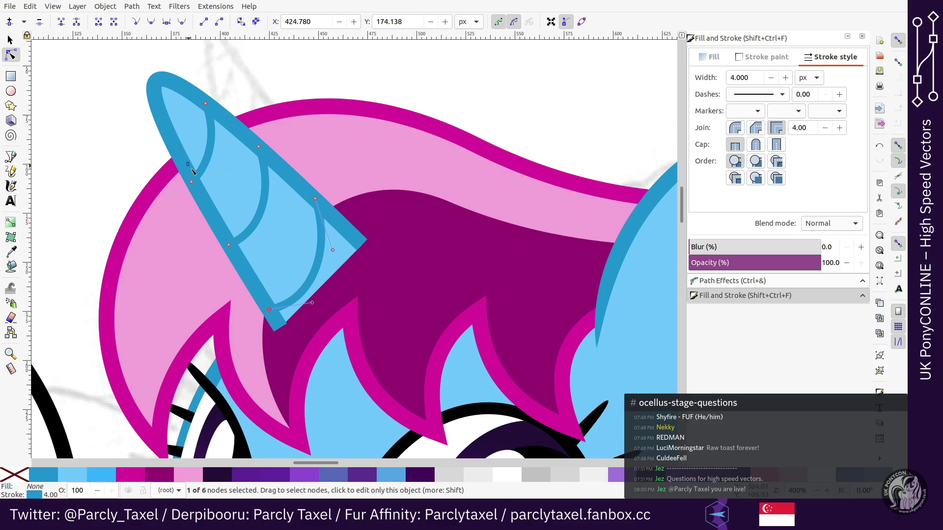
key(alt+Up)
key(alt+Up)
key(alt+Right)
key(alt+Right)
click(206, 103)
key(s)
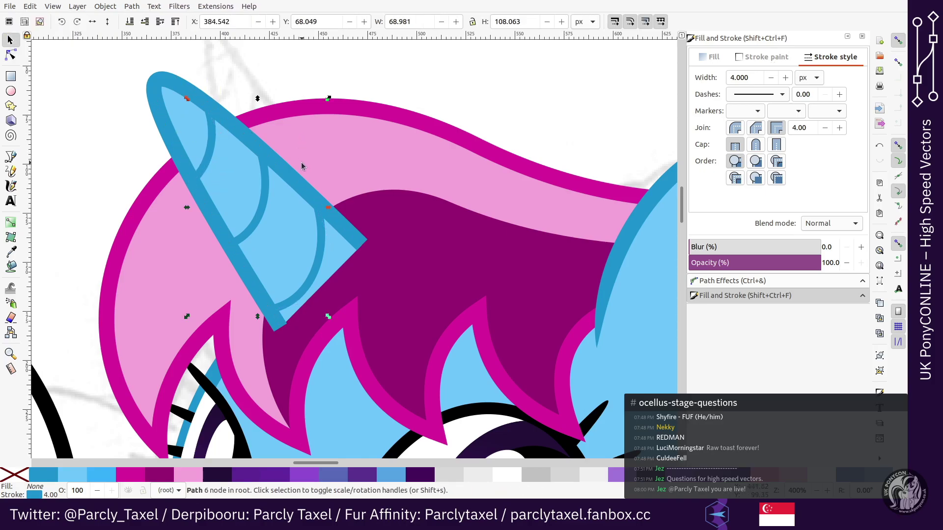
Step: Lower the horn outline in the stacking order so it sits beneath the grey horn ring and the groove lines
scroll(302, 163, down, 2)
scroll(310, 169, up, 2)
click(329, 179)
click(294, 193)
key(Page_Down)
key(Page_Down)
key(Page_Down)
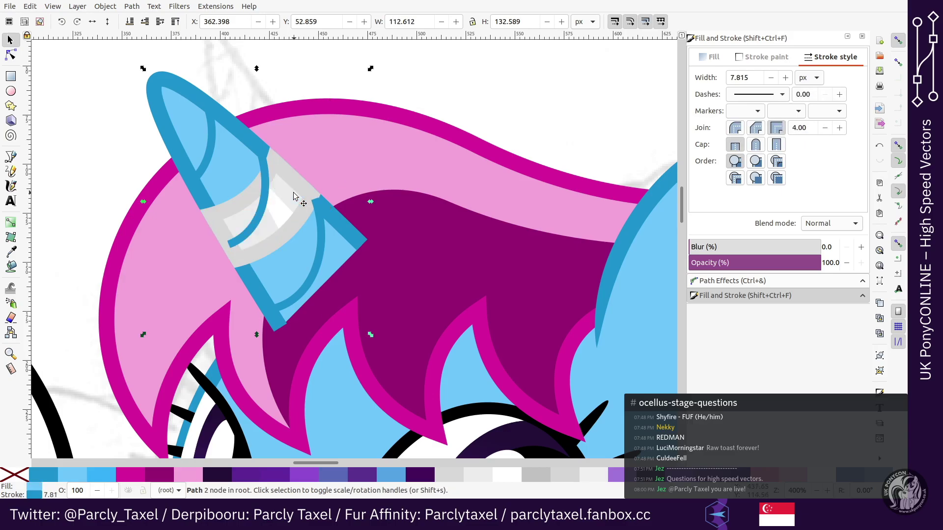
Step: Release the clip from the horn ring's grey edge lines and delete the released black clipping shape
scroll(293, 196, up, 2)
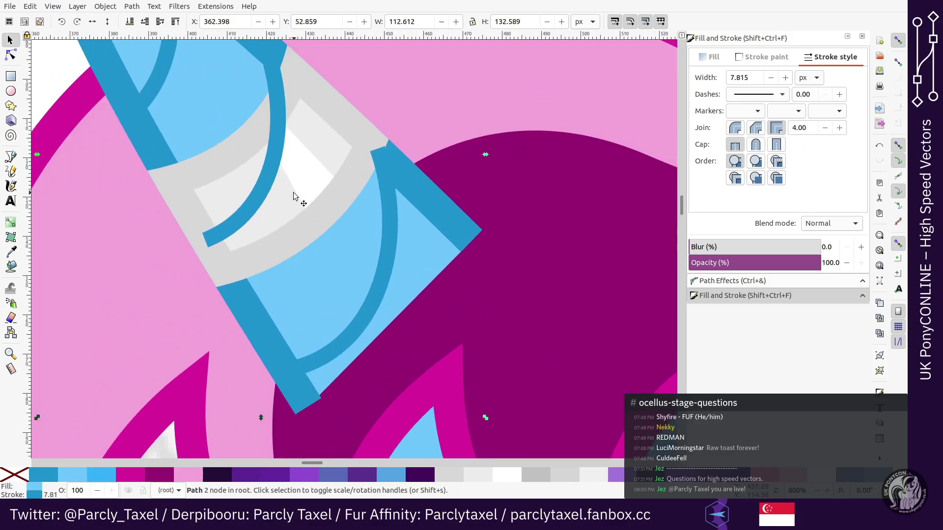
scroll(294, 196, down, 1)
key(n)
click(337, 285)
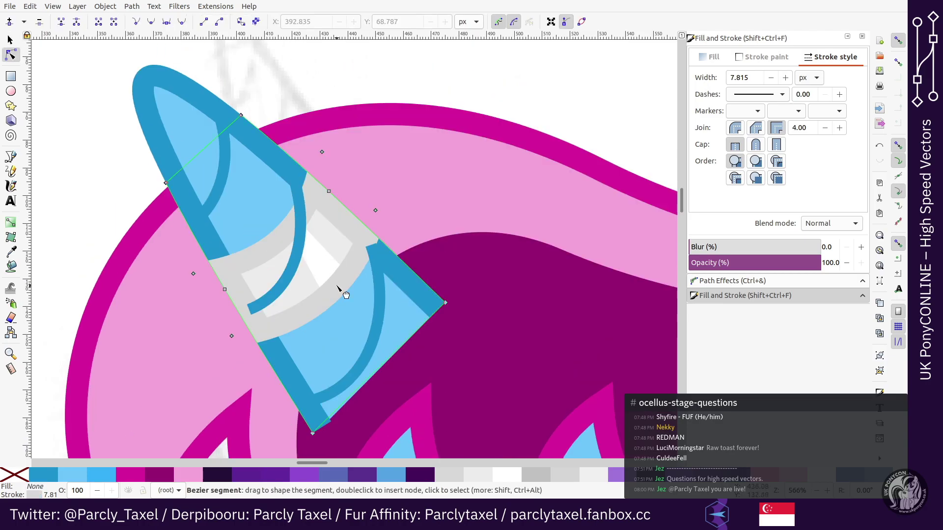
key(s)
key(alt+shift+c)
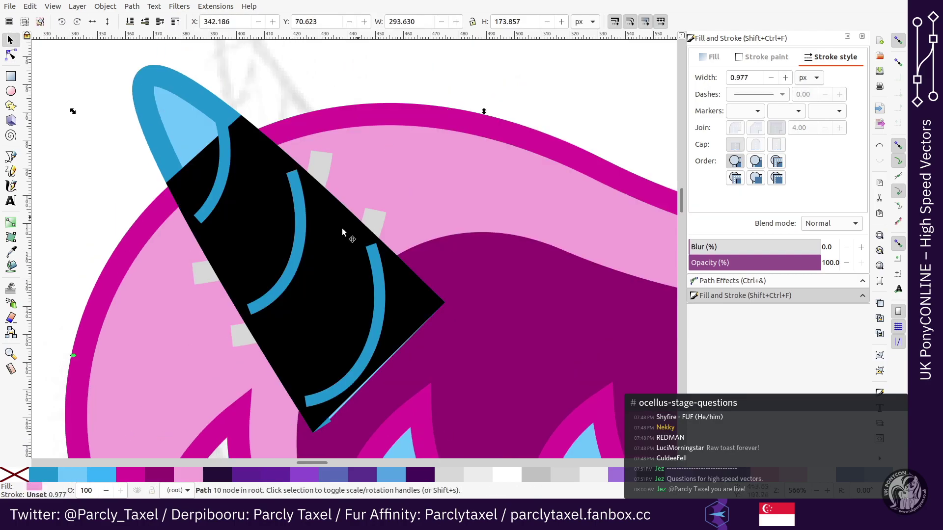
click(337, 236)
key(Delete)
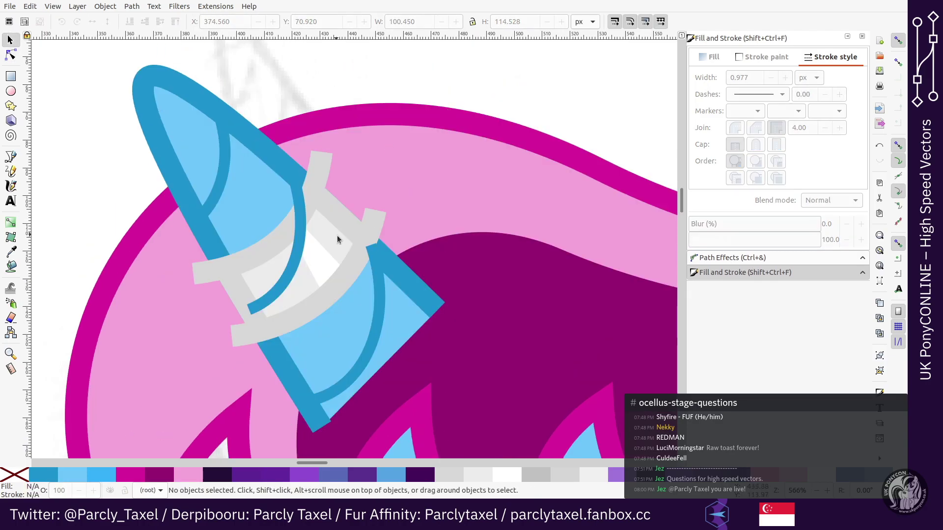
Step: Place a duplicate of the horn outline above the ring and groove lines and remove its fill
click(209, 255)
key(Home)
key(plus)
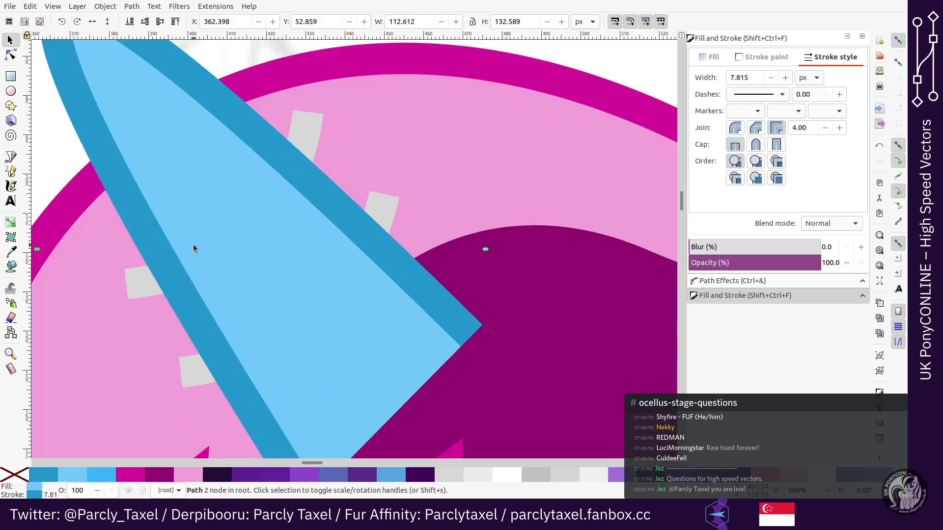
key(plus)
click(15, 475)
Step: Show the duplicate's path outline and add four nodes where the ring's edge lines cross the sides of the horn
key(n)
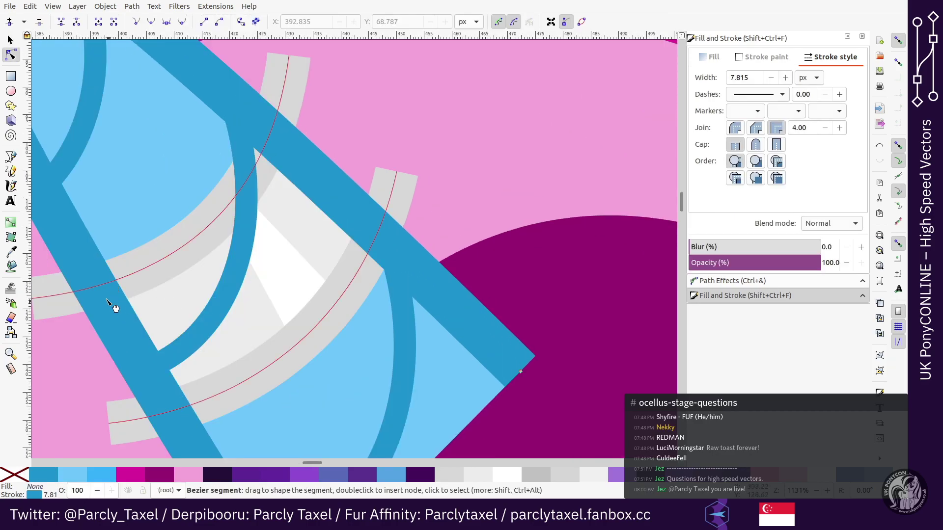
click(582, 22)
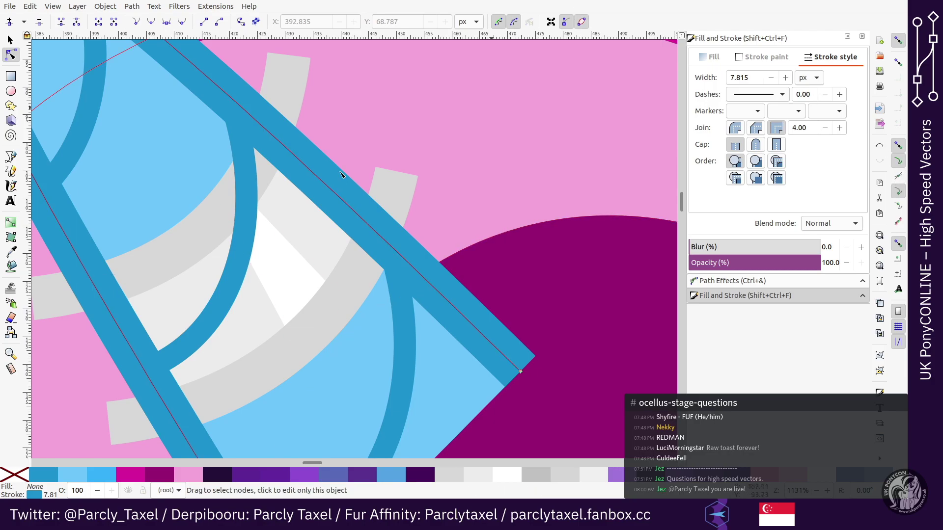
click(105, 296)
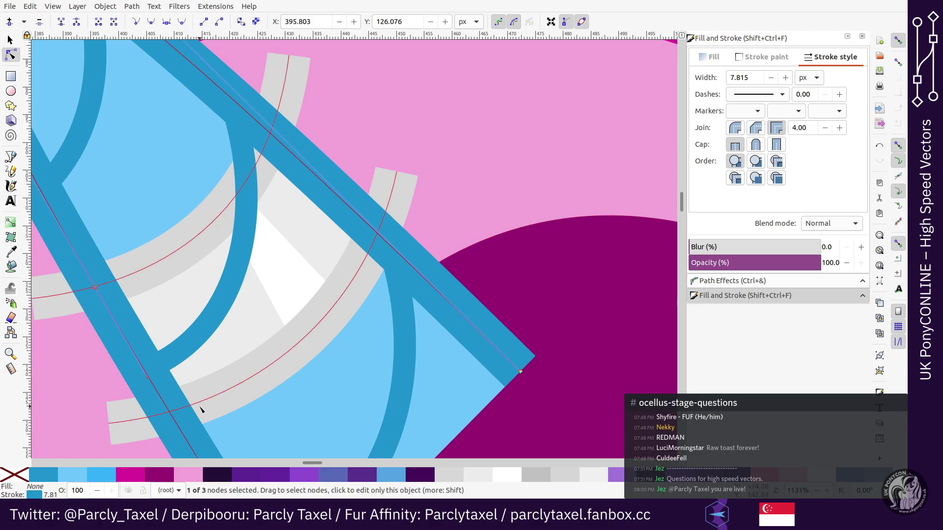
double_click(171, 414)
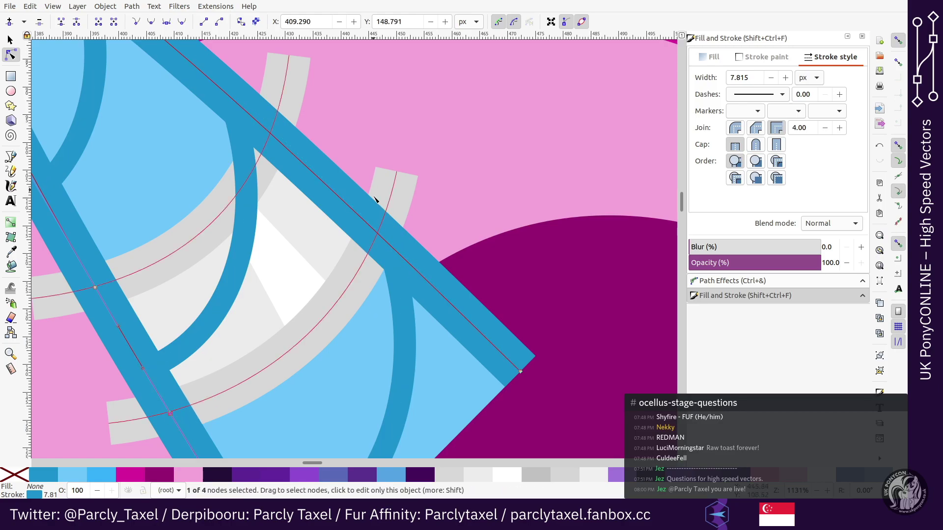
double_click(378, 235)
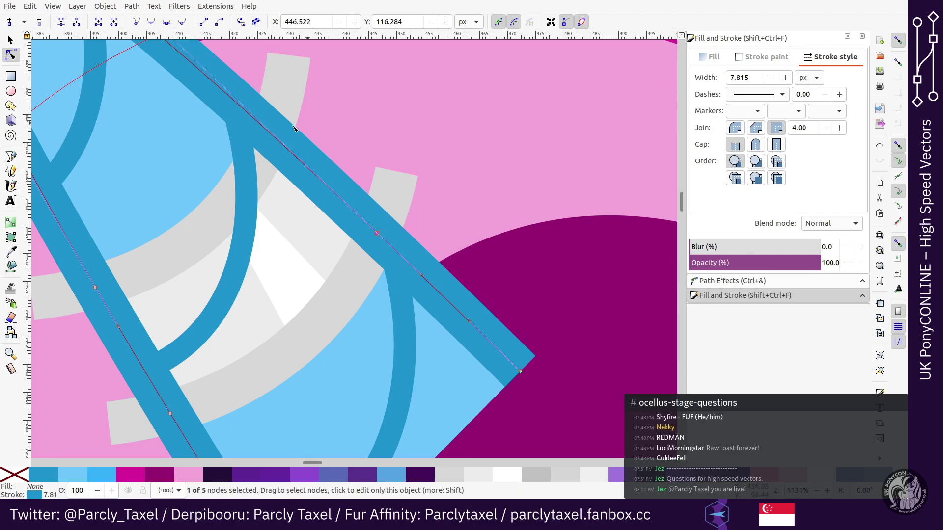
double_click(271, 133)
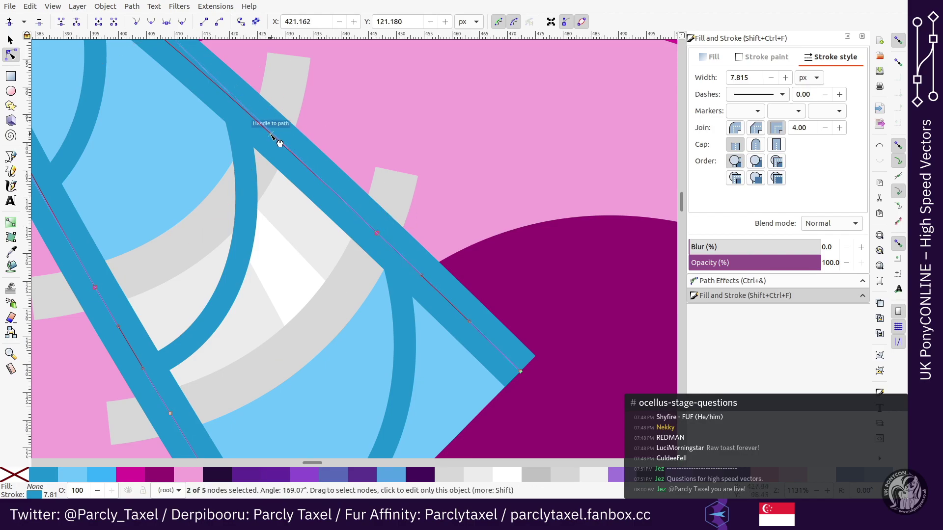
Step: Straighten the duplicate's tip segment between the two upper crossing nodes, and bend it to follow the ring's upper edge
scroll(341, 133, up, 4)
key(minus)
key(minus)
click(216, 142)
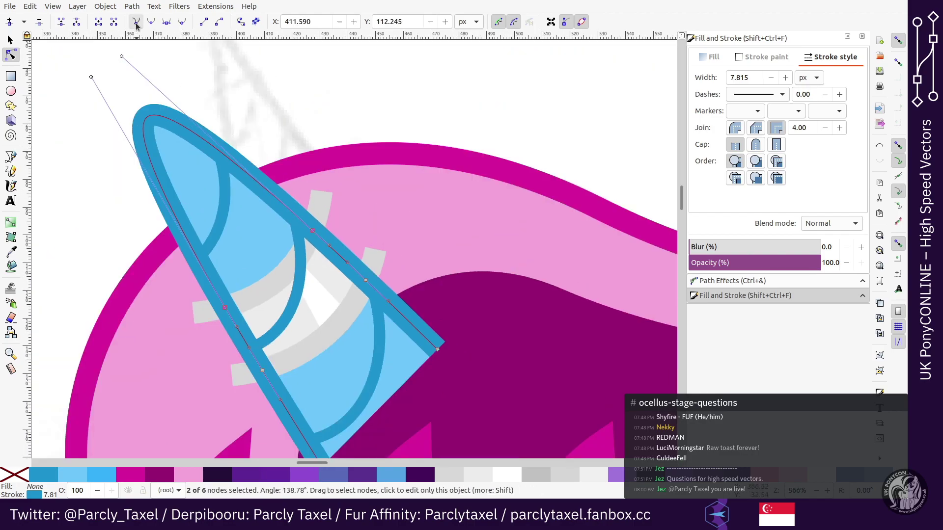
click(204, 24)
scroll(257, 269, down, 3)
key(plus)
key(plus)
drag(195, 167, 240, 185)
click(898, 161)
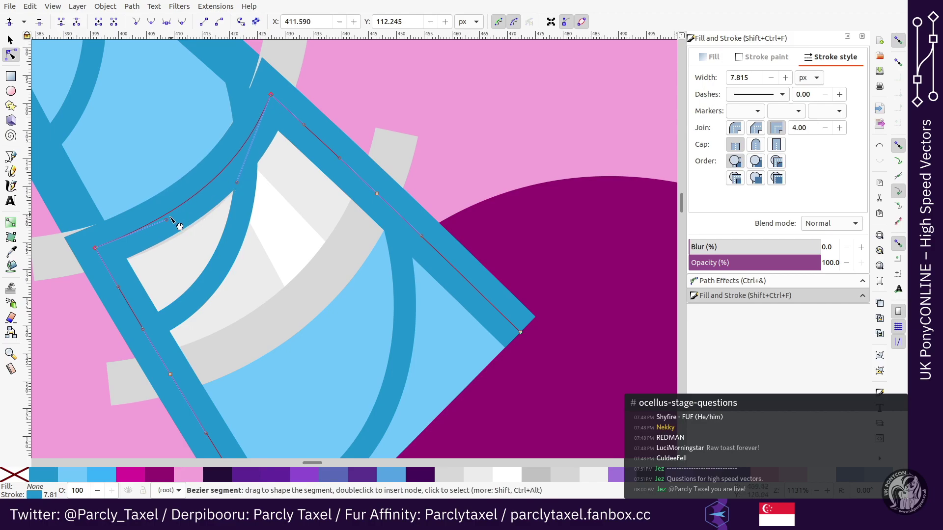
drag(168, 221, 181, 224)
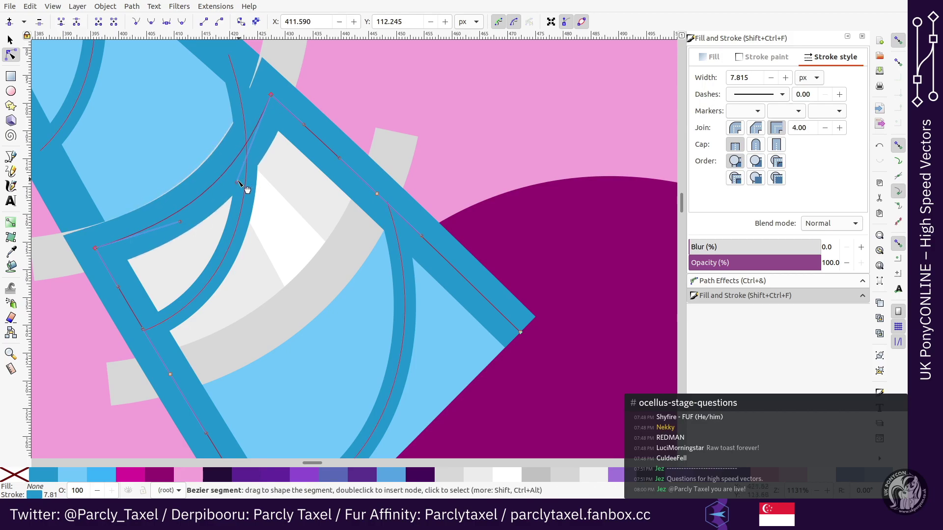
drag(238, 182, 237, 180)
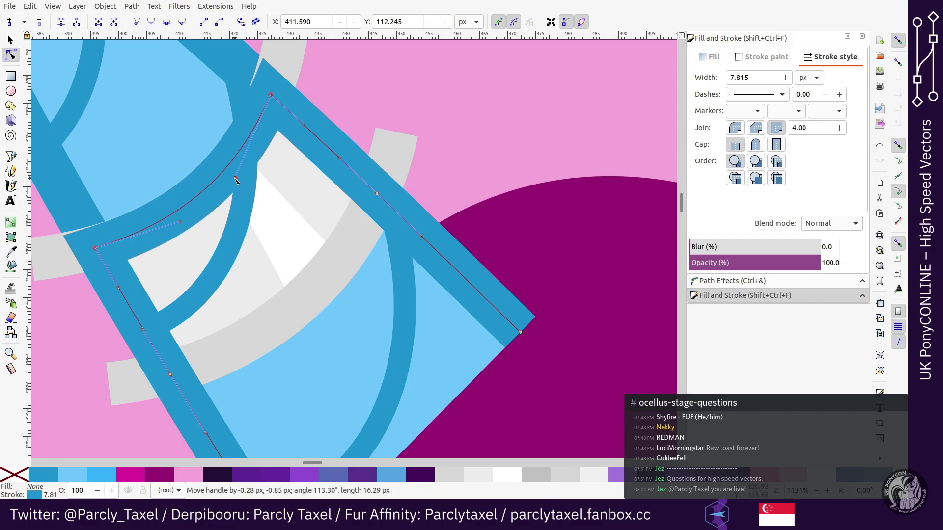
Step: Delete the duplicate's two end nodes at the horn's base, leaving only the four crossing nodes
scroll(393, 169, down, 2)
key(minus)
drag(533, 221, 412, 305)
drag(362, 352, 183, 495)
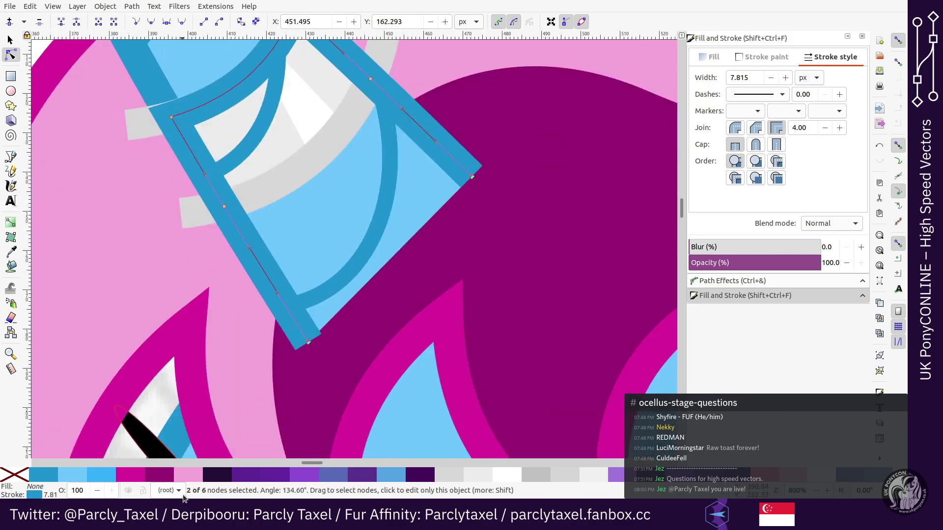
key(Delete)
scroll(423, 246, up, 4)
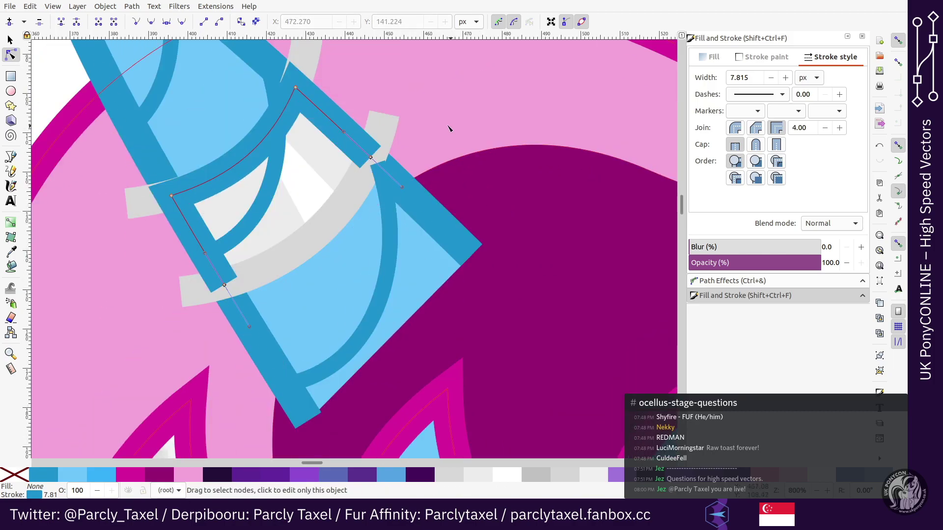
Step: Join the two lower crossing nodes with a segment and curve it along the ring's lower edge
drag(448, 128, 198, 331)
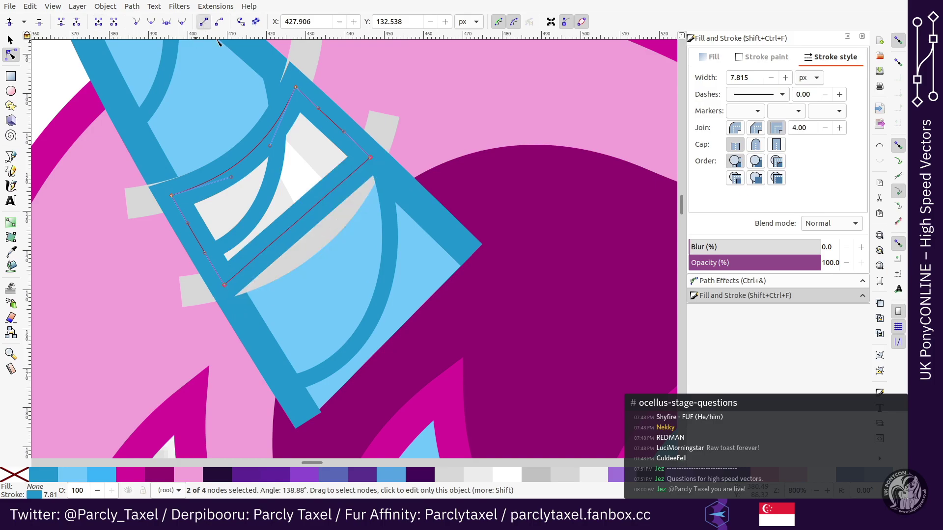
key(plus)
drag(283, 207, 301, 231)
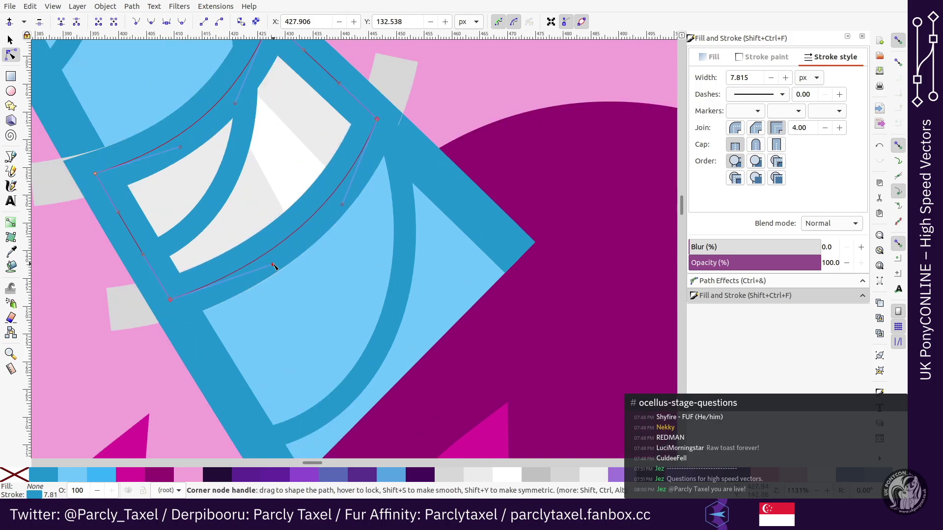
drag(342, 205, 341, 206)
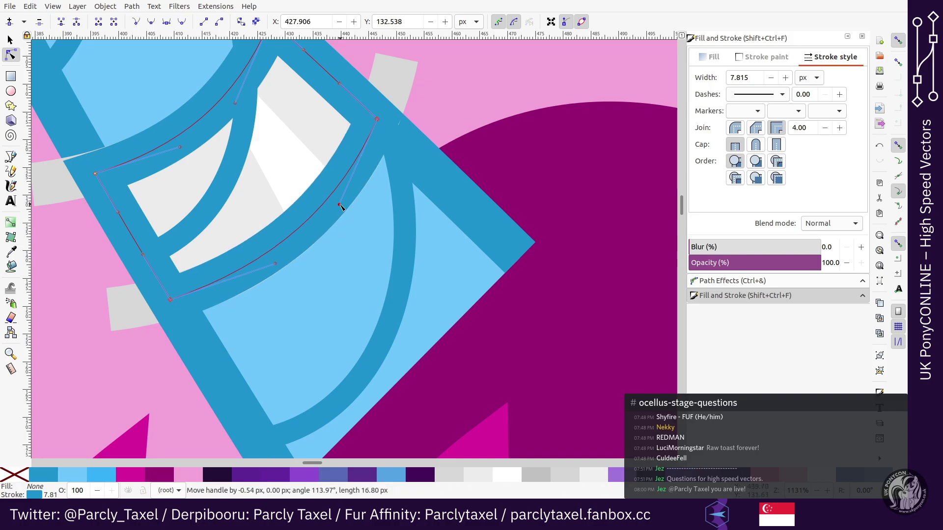
Step: Delete the two old grey edge lines that extend past the sides of the horn
key(s)
scroll(354, 211, up, 2)
key(shift+Left)
key(shift+Down)
key(shift+Right)
key(shift+Up)
key(minus)
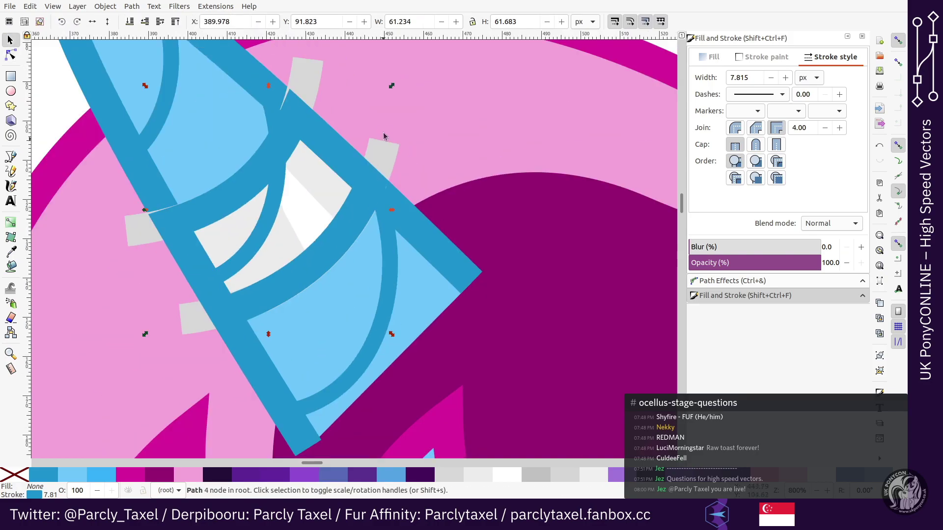
key(Delete)
key(n)
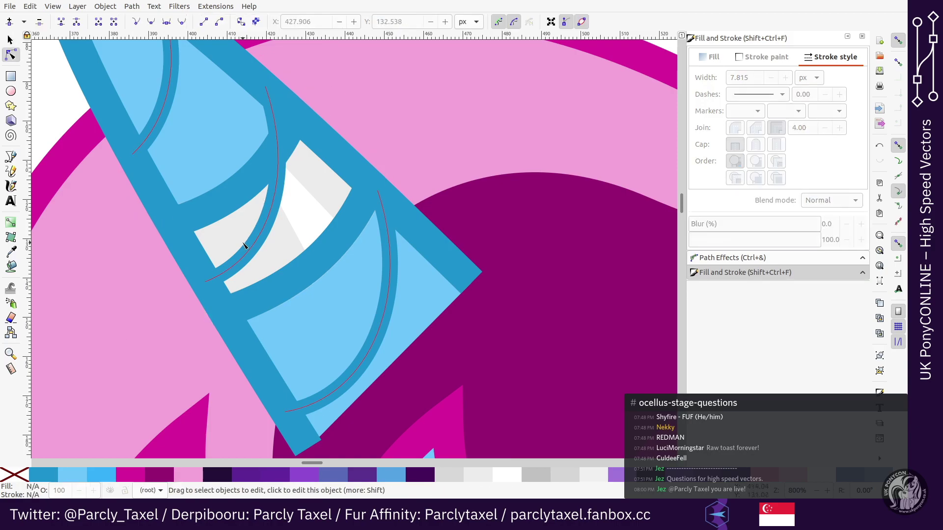
Step: Move the old clipped ring band to the right, away from the new ring shape
key(s)
key(ctrl+z)
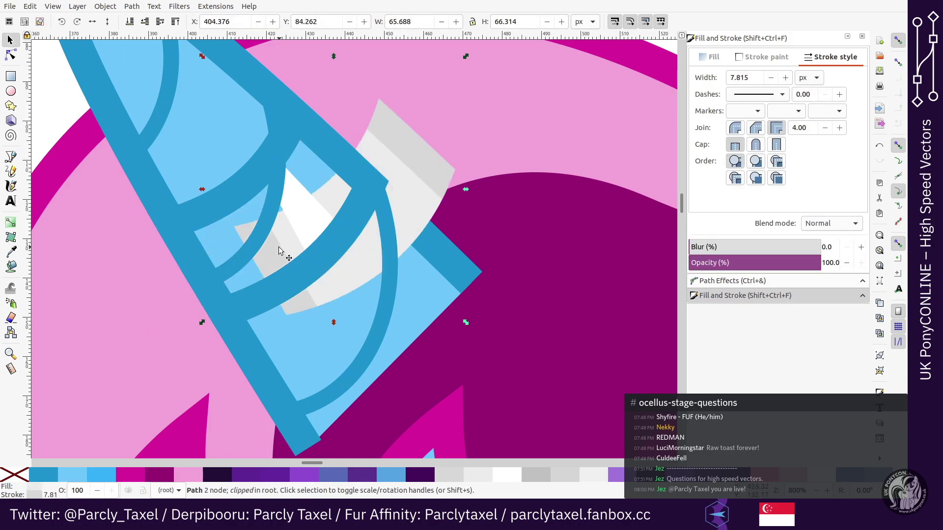
key(Right)
key(Right)
key(Right)
Step: Give the new ring the horn-ring grey stroke and lighter grey fill, and remove the fill from its duplicate outline
click(309, 272)
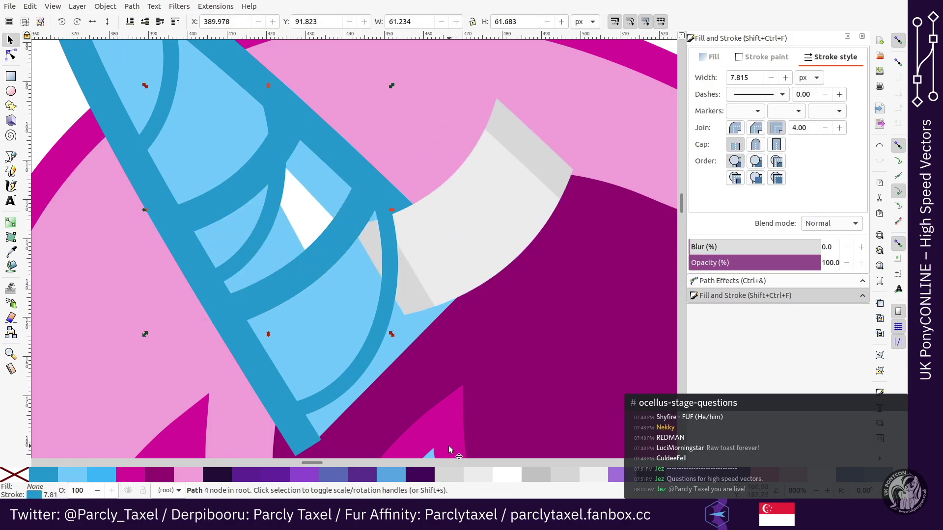
shift+click(451, 476)
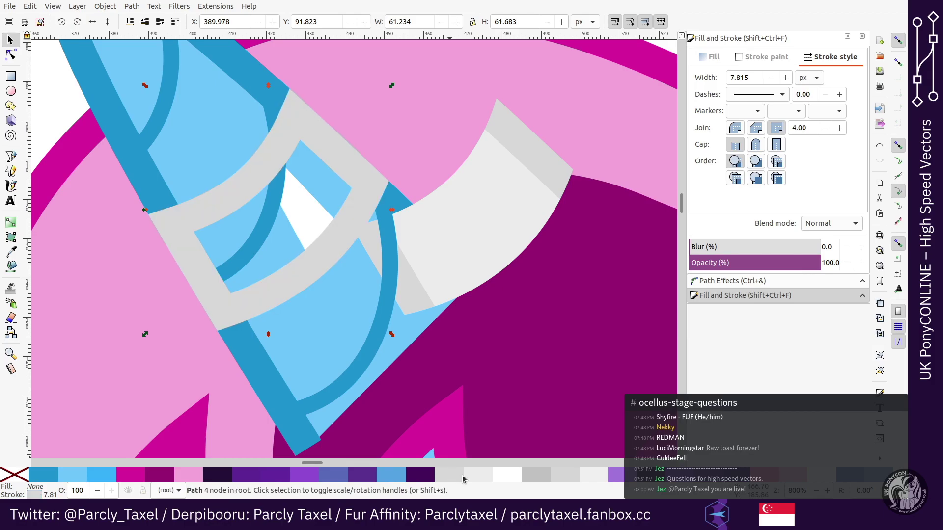
click(464, 475)
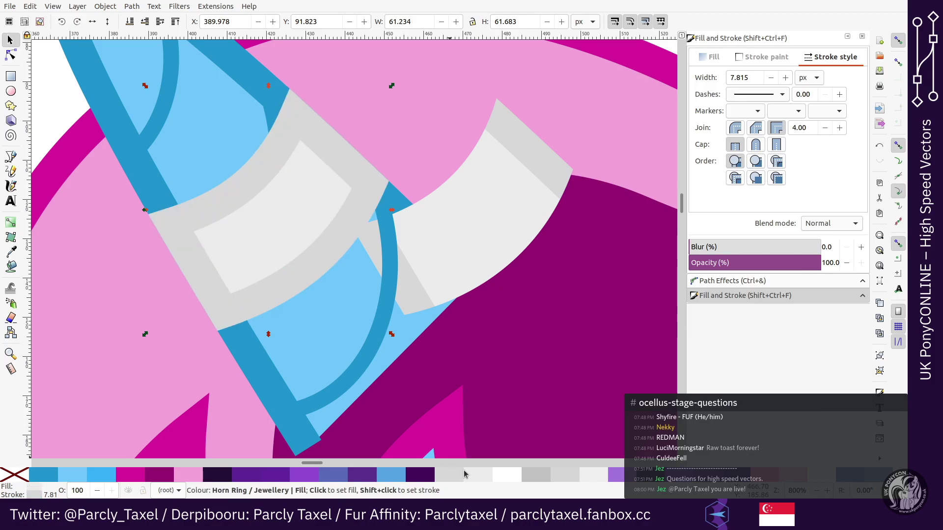
click(13, 474)
Step: Select the ring outline together with the horn outline and set their stroke width to 8 px
click(273, 295)
scroll(273, 295, down, 1)
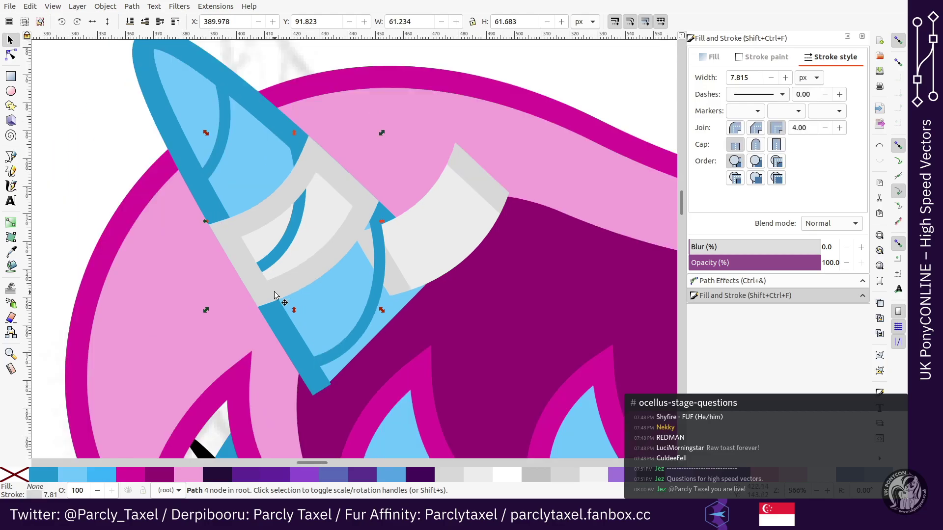
shift+click(320, 277)
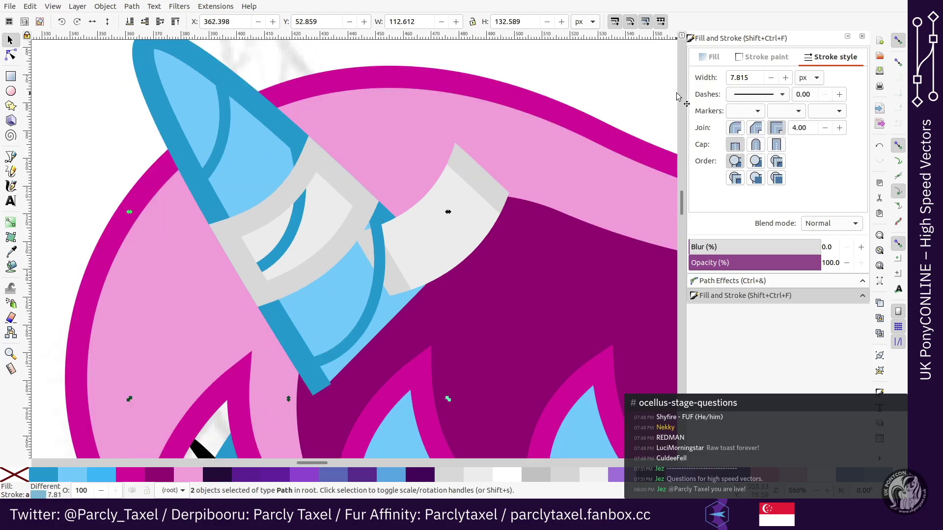
triple_click(739, 78)
text(1)
key(Return)
key(Return)
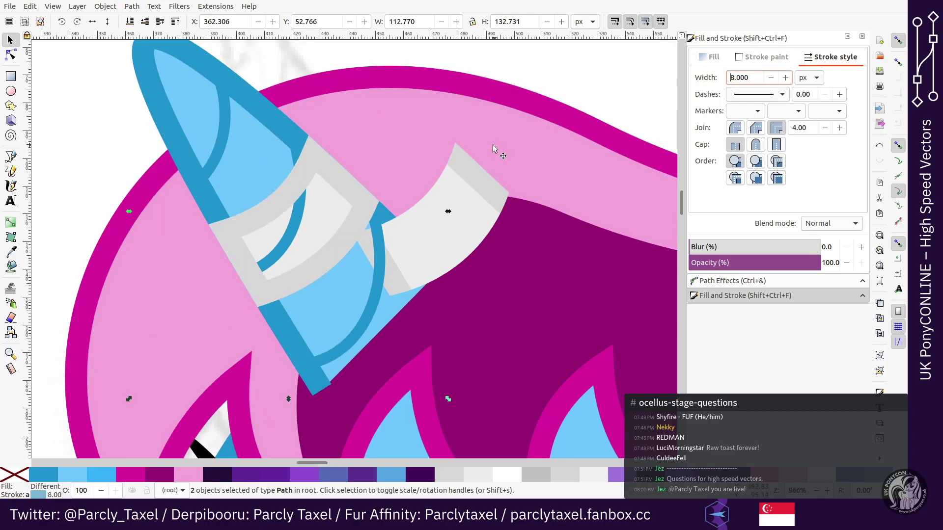
Step: Delete the old ring band lying beside the horn
click(465, 199)
key(Delete)
key(plus)
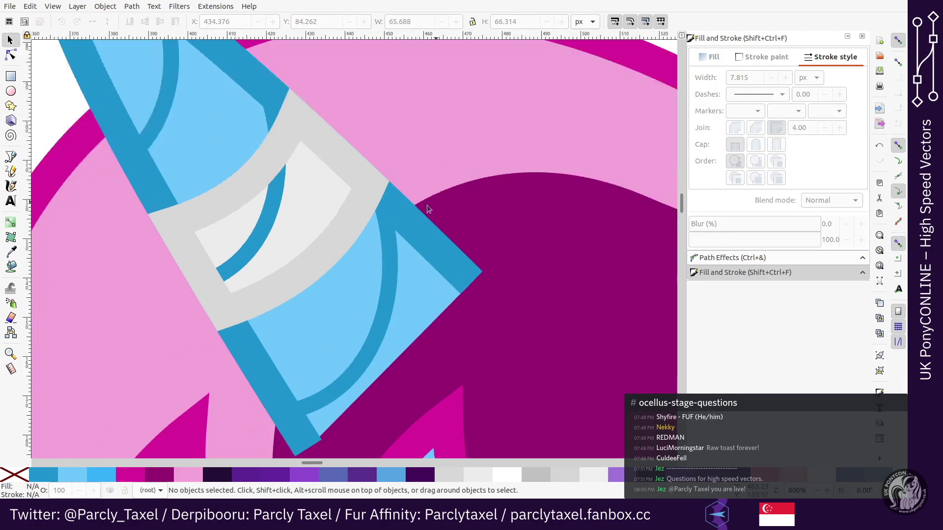
Step: Raise the ring's fill and outline above the groove line, with the white highlight on top of them
click(320, 212)
key(Page_Down)
click(321, 212)
key(Home)
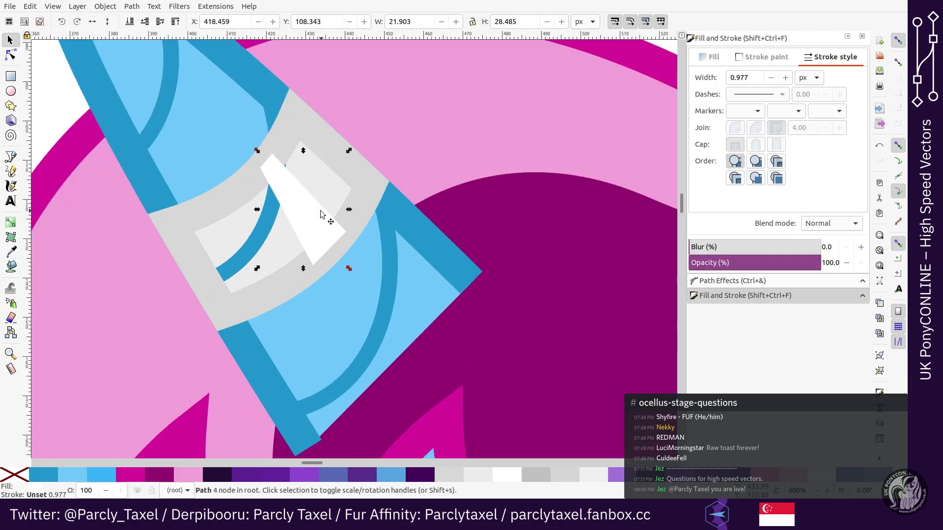
shift+click(285, 244)
shift+click(287, 275)
key(Home)
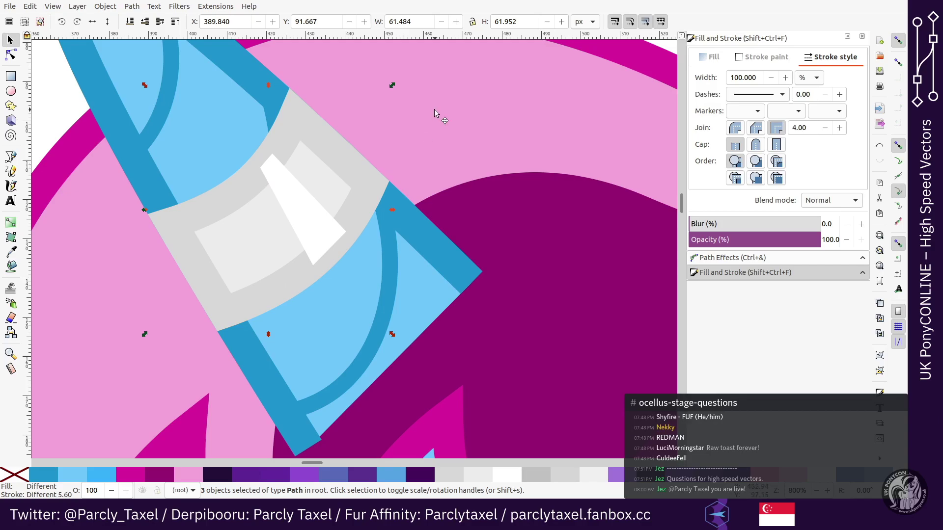
Step: Nudge the white highlight on the horn ring down and to the left
click(435, 111)
alt+click(293, 196)
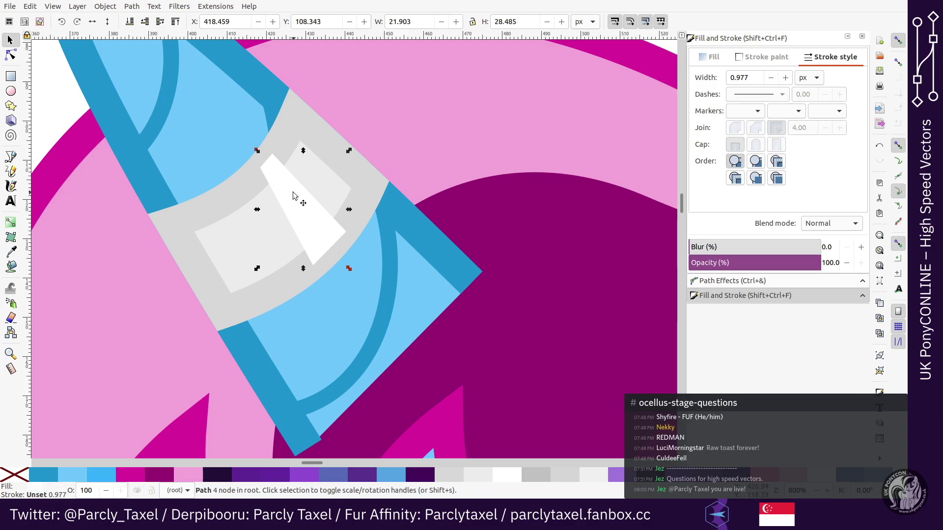
key(Left)
key(Left)
key(Left)
key(Left)
key(Down)
key(Down)
key(Down)
key(Down)
key(Right)
key(Up)
Step: Widen the white highlight by moving its two left-hand corner nodes outward to the lower left
key(F2)
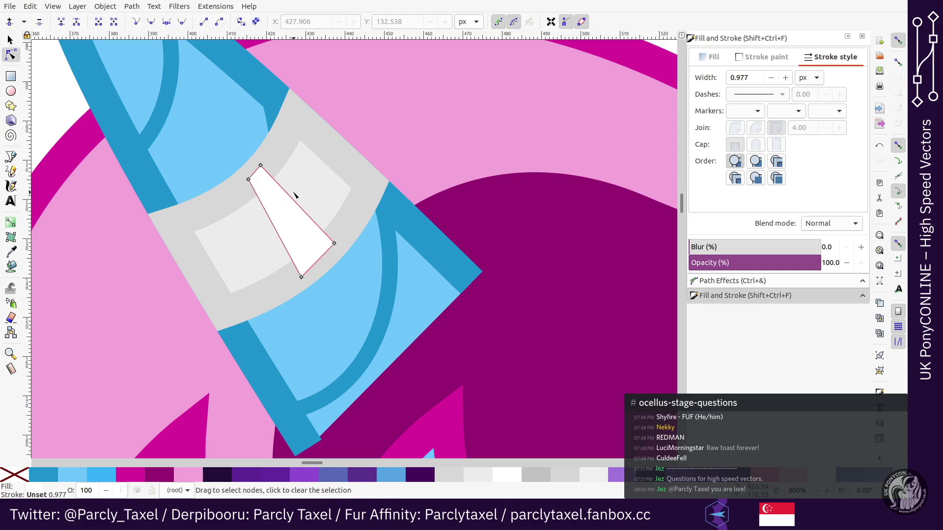
drag(248, 179, 222, 198)
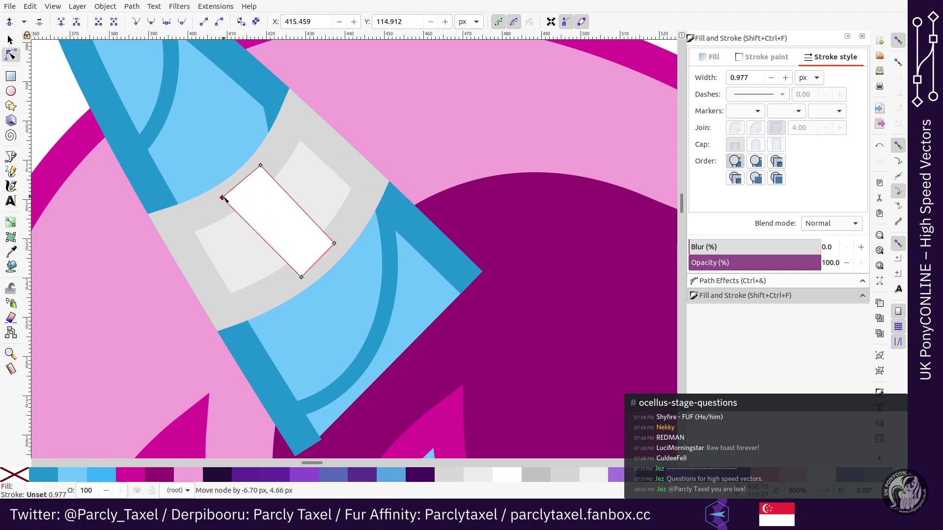
drag(300, 277, 280, 292)
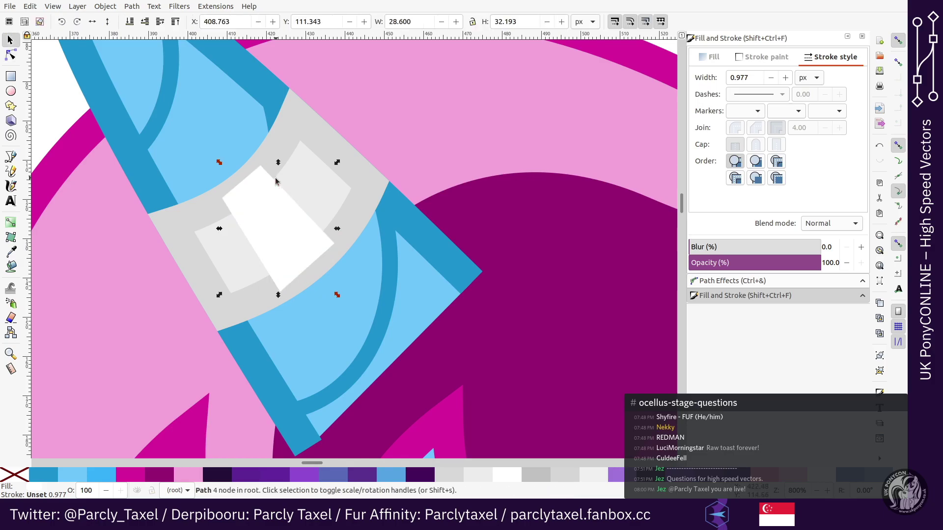
Step: Lower the white highlight beneath the ring outline and shift its two right-hand corner nodes slightly down
key(F1)
key(Page_Down)
key(F2)
mouse_move(260, 165)
mouse_down()
mouse_move(231, 198)
mouse_move(252, 180)
mouse_up()
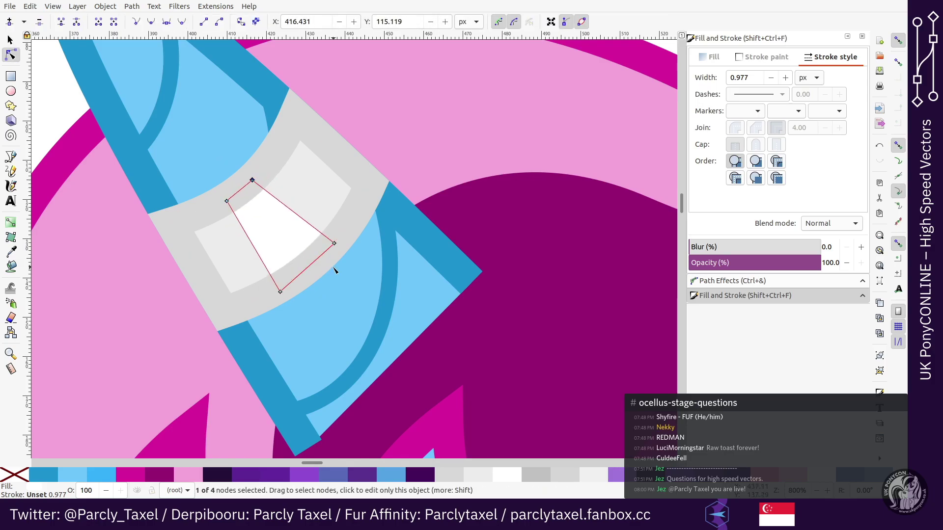
drag(334, 243, 333, 252)
key(F1)
scroll(332, 253, up, 2)
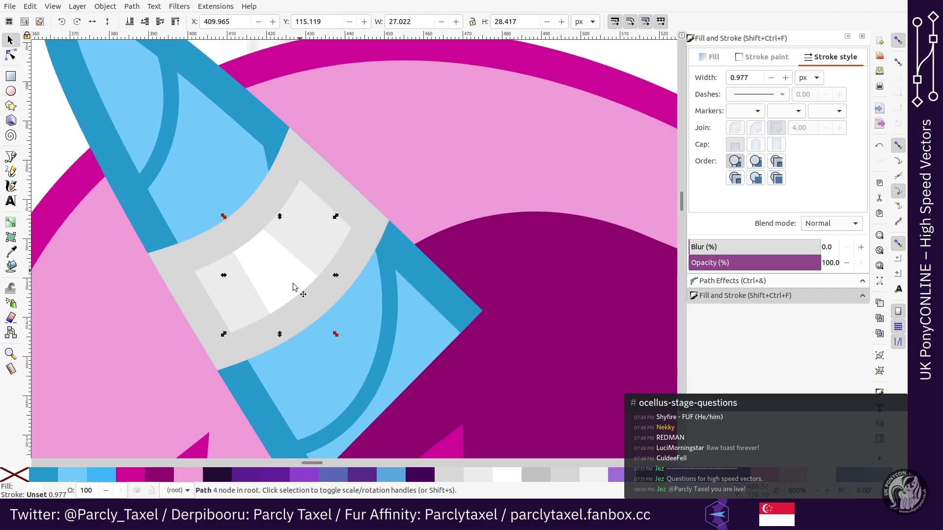
Step: Narrow the highlight by nudging the two nodes of its right edge left and down
key(n)
key(alt+Left)
key(alt+Left)
key(alt+Left)
key(alt+Down)
key(alt+Down)
key(alt+Down)
key(alt+Down)
key(alt+Down)
key(alt+Down)
key(alt+Down)
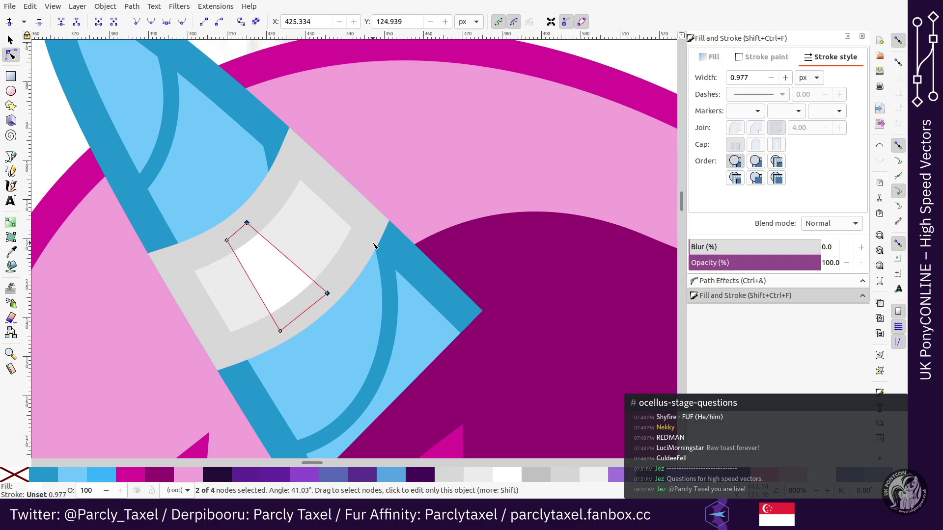
key(s)
key(minus)
key(minus)
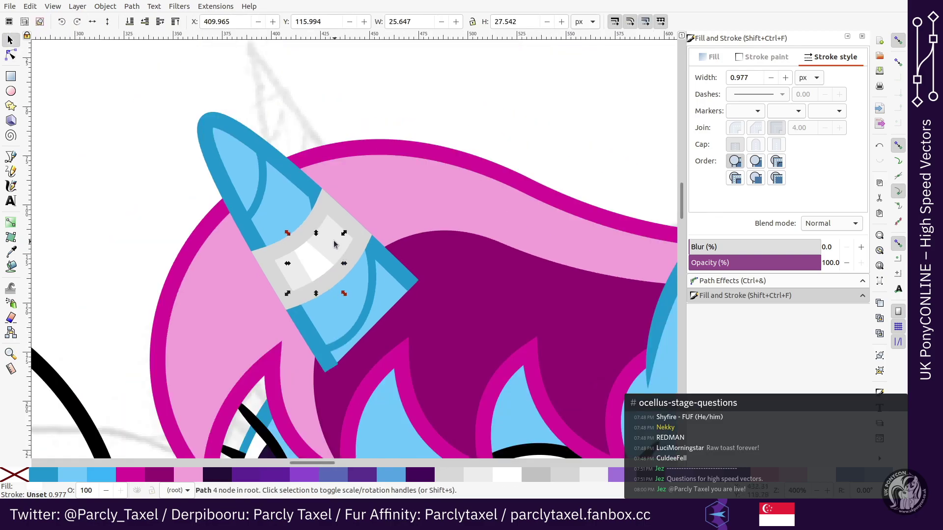
Step: Try adding a node and a Power stroke effect to the ring outline and breaking its path at that node
click(337, 218)
key(n)
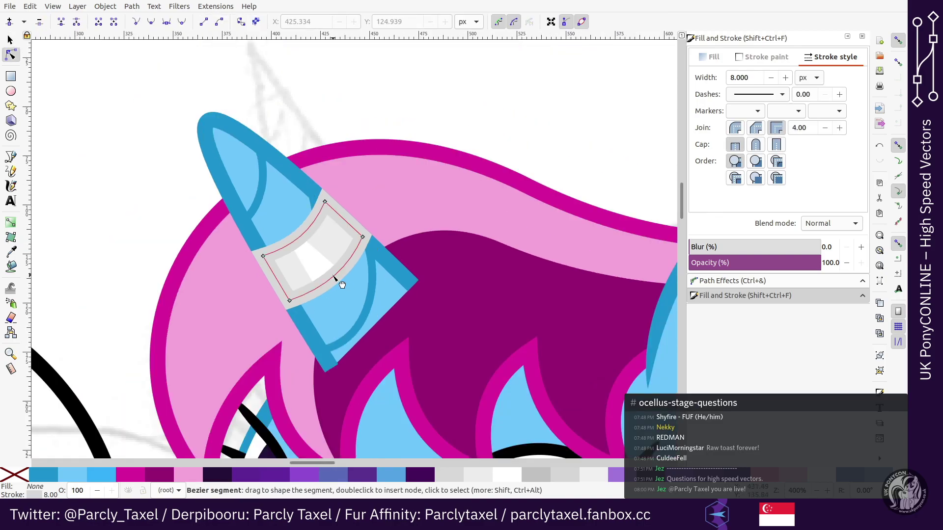
click(334, 277)
click(720, 283)
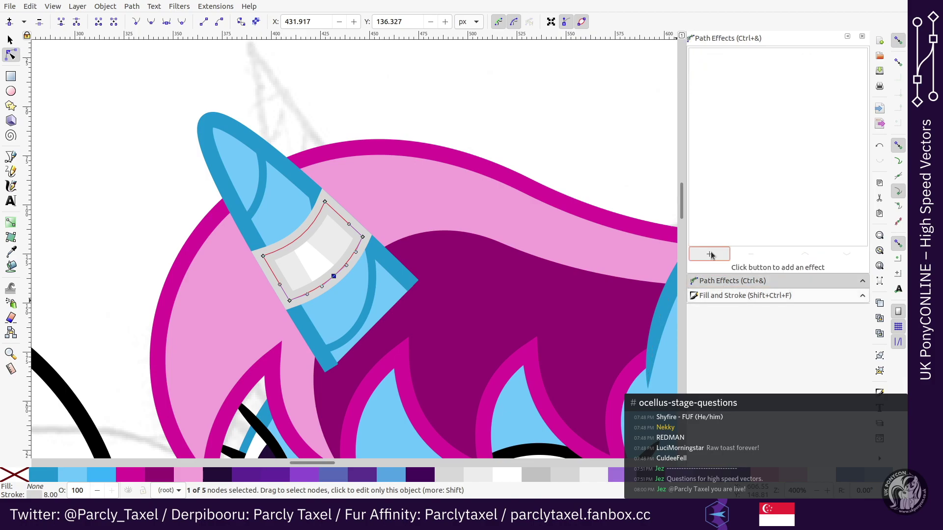
click(433, 255)
key(plus)
key(plus)
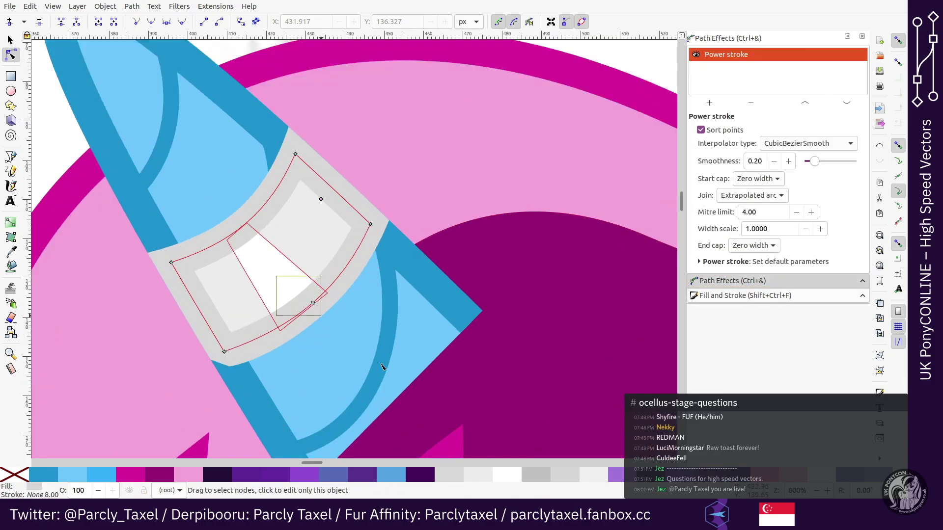
click(313, 302)
click(77, 23)
key(ctrl+z)
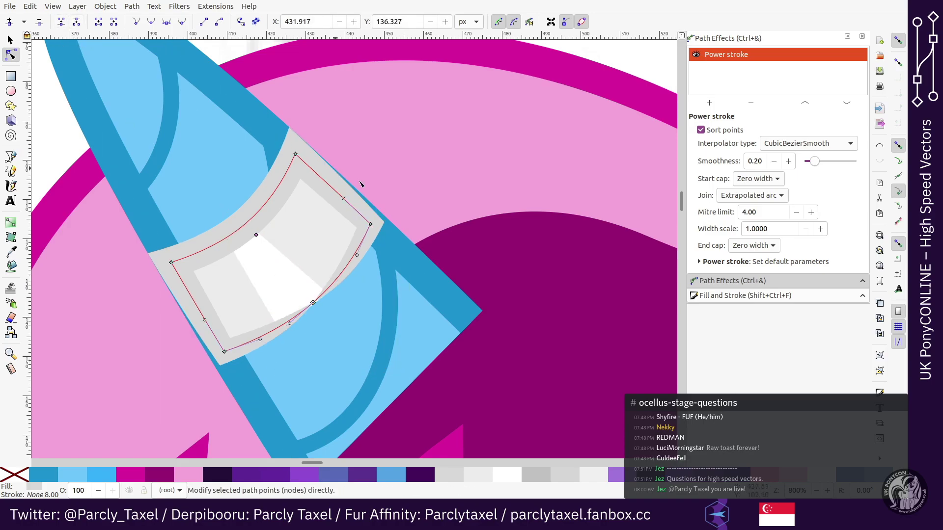
key(ctrl+z)
click(451, 201)
key(minus)
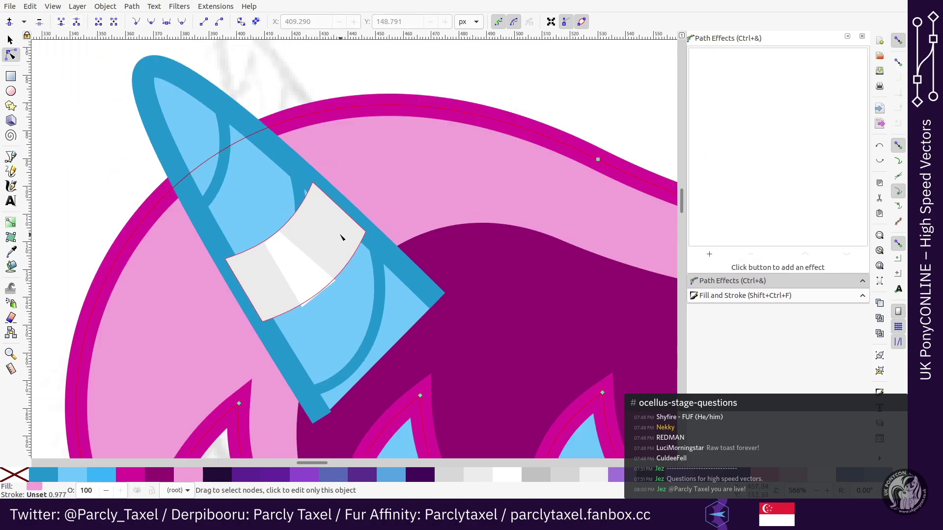
key(s)
click(307, 75)
scroll(344, 172, up, 4)
key(minus)
key(minus)
key(minus)
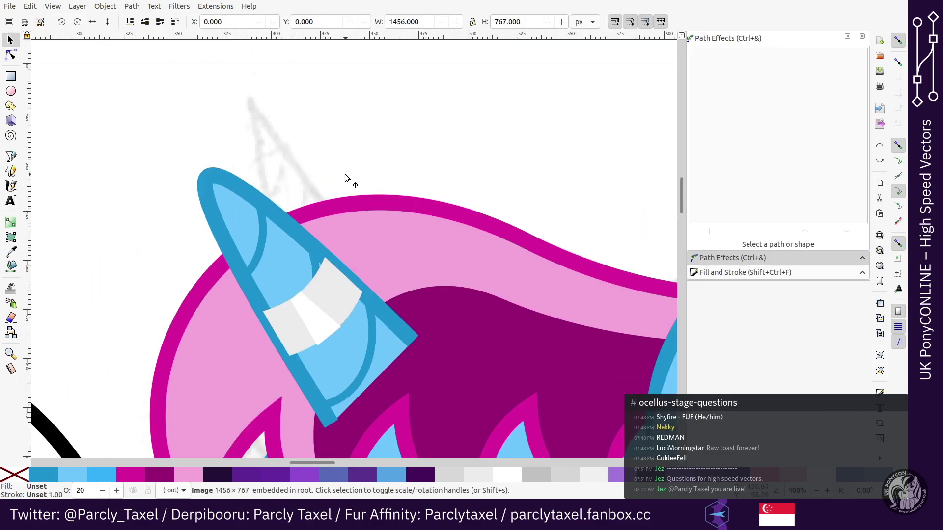
key(Escape)
Step: Select the unstroked ring outline on the horn and give it a dark purple stroke 8 px wide
drag(265, 107, 370, 309)
scroll(343, 295, up, 3)
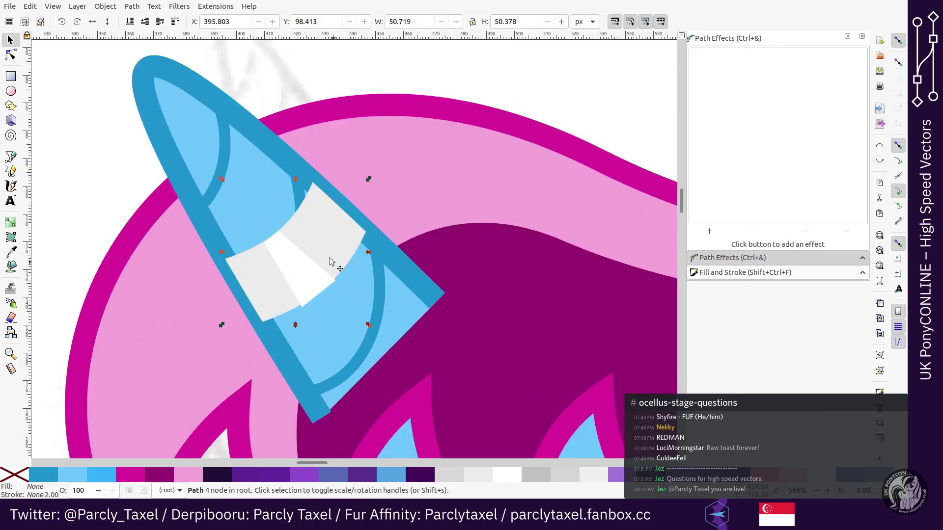
shift+click(326, 246)
shift+click(326, 246)
key(ctrl+d)
shift+click(217, 474)
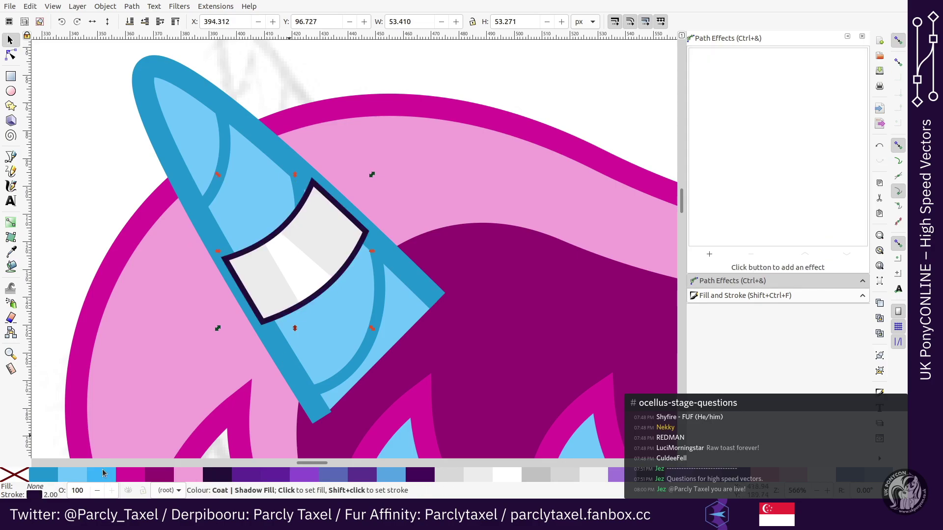
click(83, 362)
key(ctrl+s)
key(plus)
key(n)
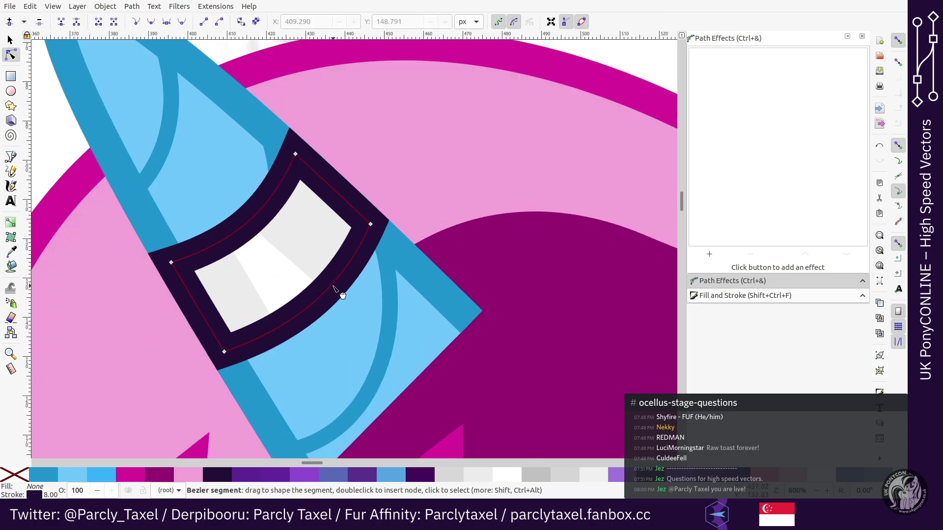
Step: Try moving the ring outline upward to reach the shape beneath it, and undo the move
key(s)
key(shift+Up)
key(shift+Up)
key(n)
click(335, 275)
key(s)
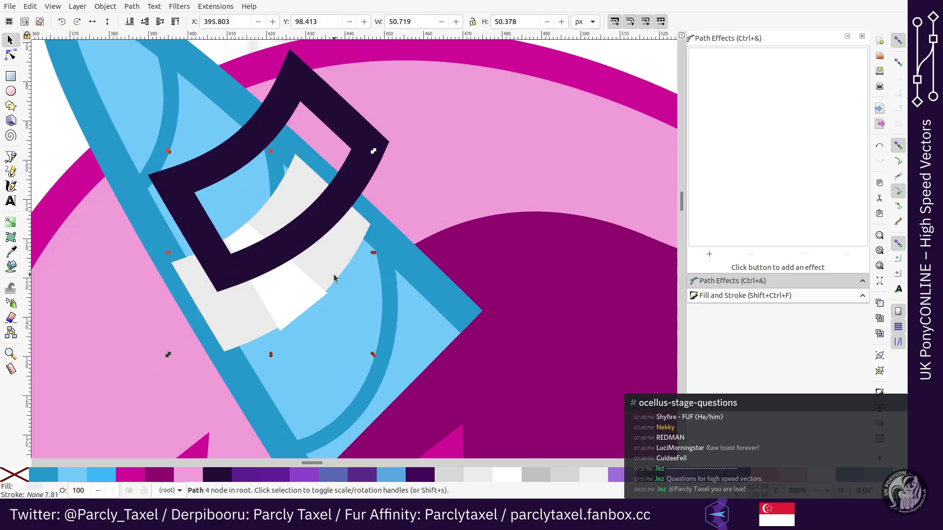
key(ctrl+z)
Step: Recolour the ring outline's stroke with the horn-ring grey
key(n)
click(335, 277)
shift+click(476, 473)
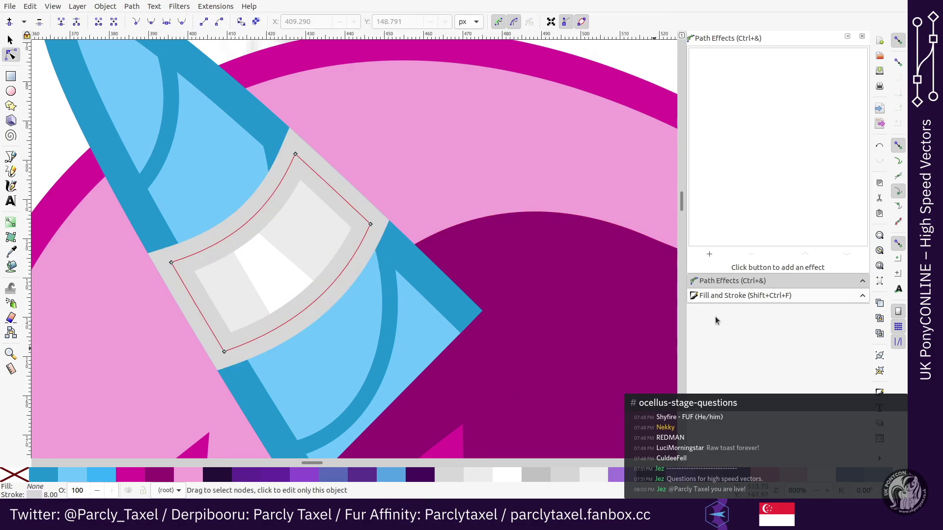
Step: Insert a node midway along the ring outline's lower curve, break the path there and rejoin it
double_click(317, 303)
drag(263, 240, 338, 333)
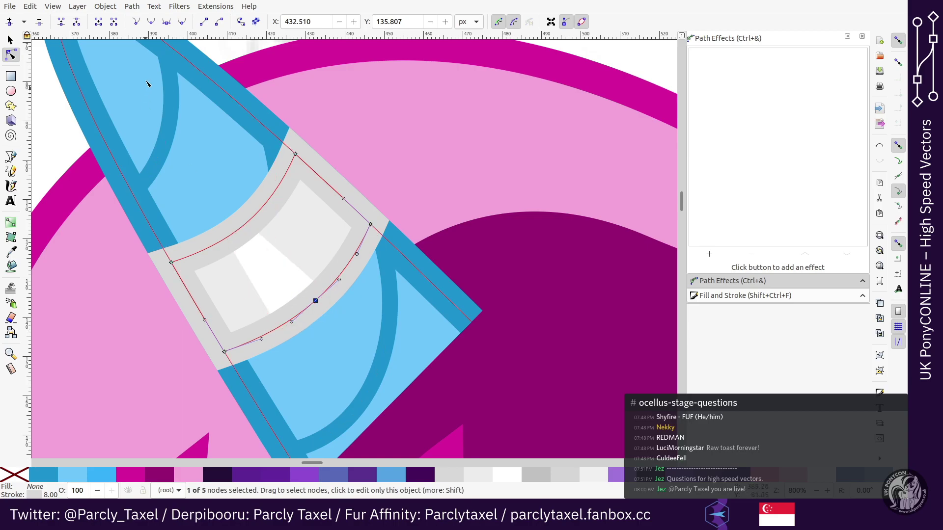
drag(329, 324, 328, 325)
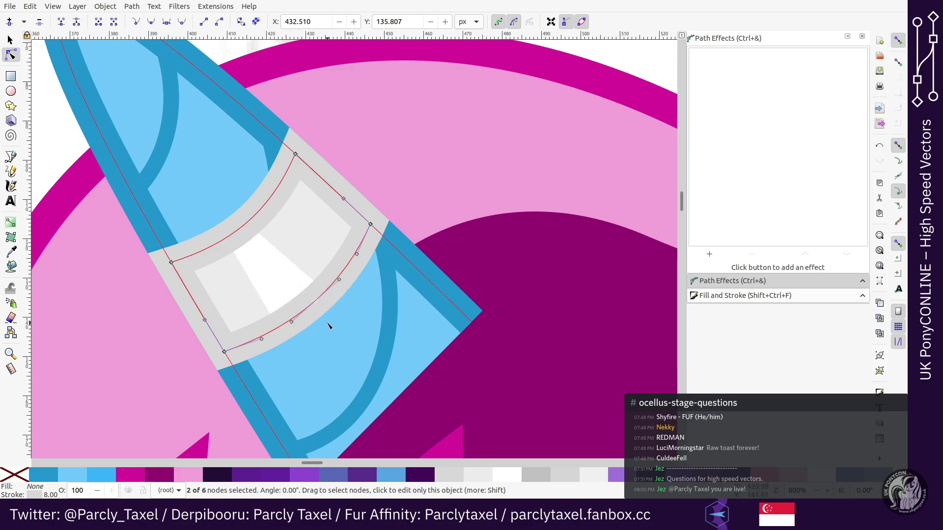
click(62, 23)
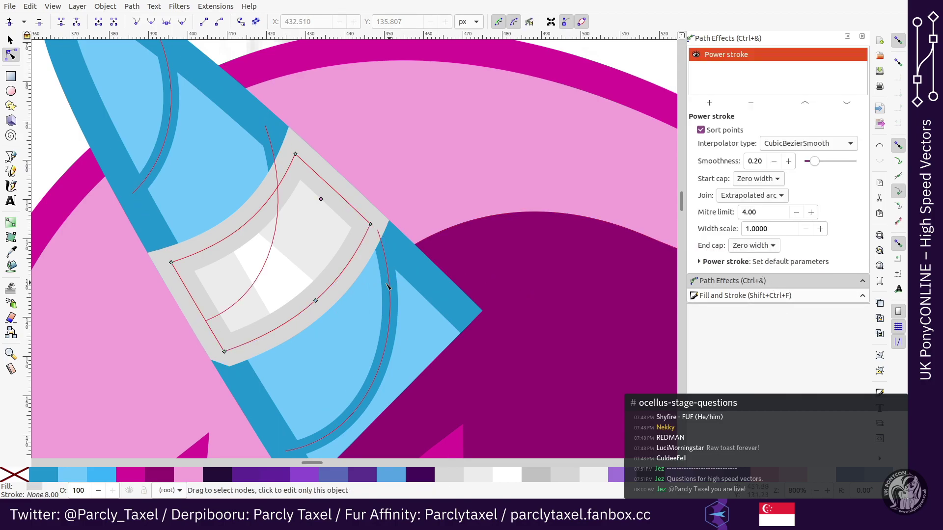
Step: Apply the Power stroke path effect to the ring outline and undo the extra break at its right-hand corner
drag(344, 167, 389, 241)
click(76, 23)
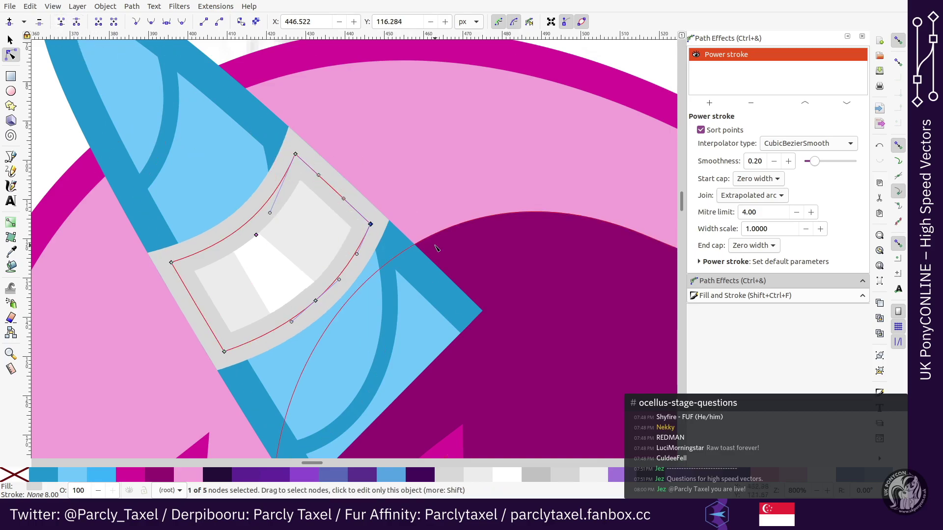
key(s)
key(ctrl+z)
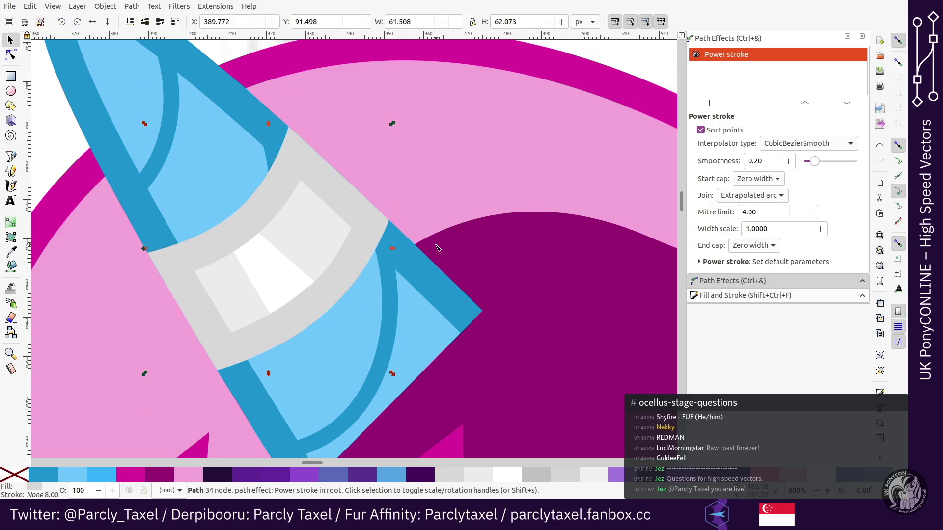
key(n)
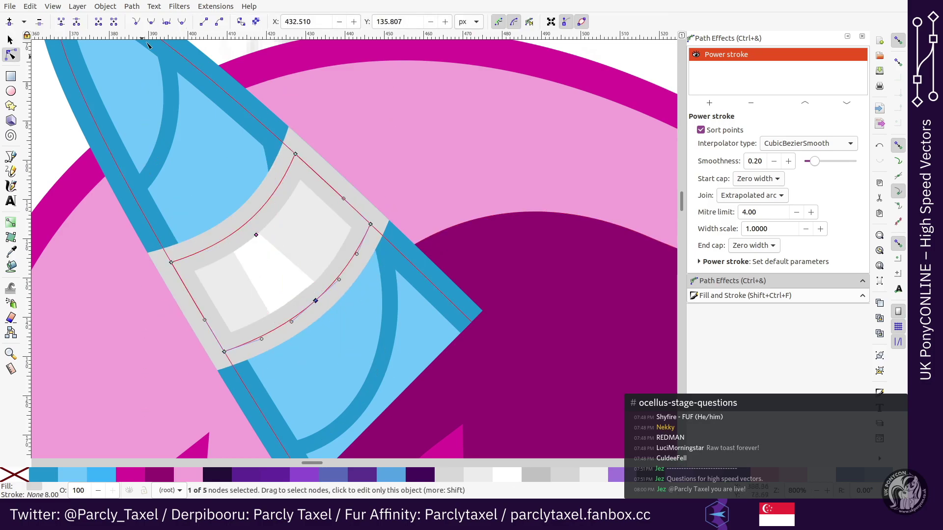
key(s)
Step: Narrow the white highlight further by nudging its right edge slightly left and down
key(plus)
key(n)
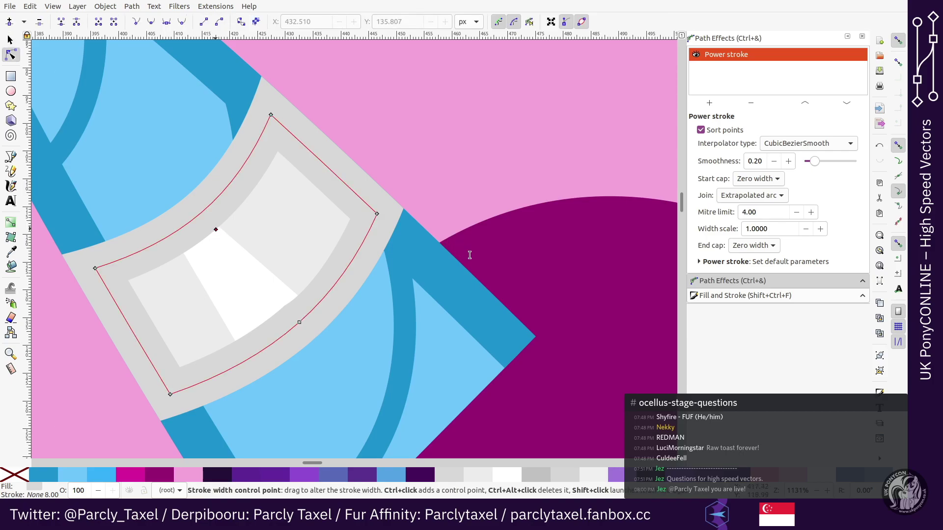
click(249, 286)
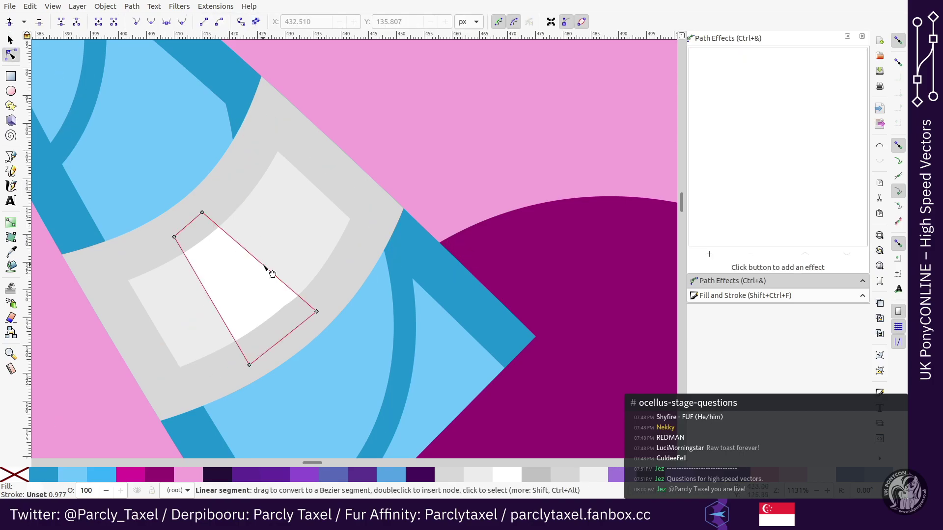
click(264, 268)
key(alt+Right)
key(alt+Right)
key(alt+Right)
key(alt+Down)
key(alt+Down)
key(s)
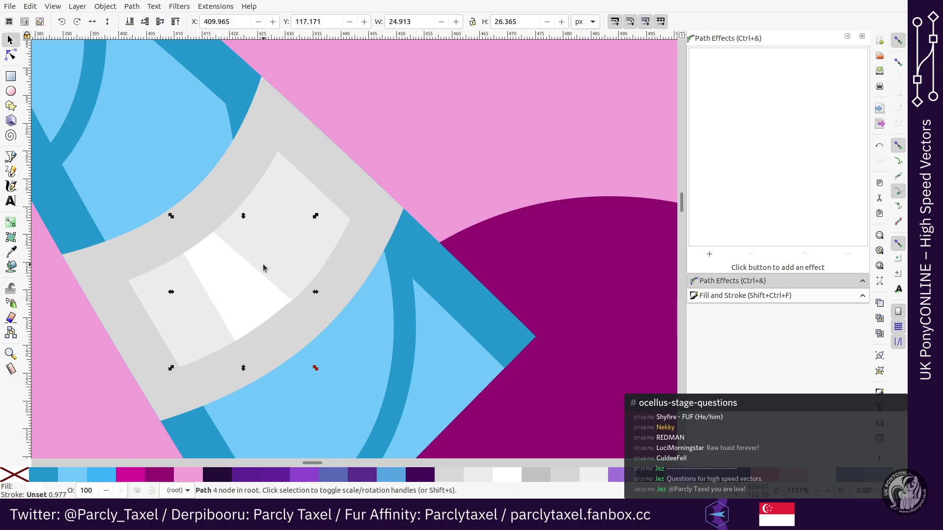
key(minus)
key(minus)
key(minus)
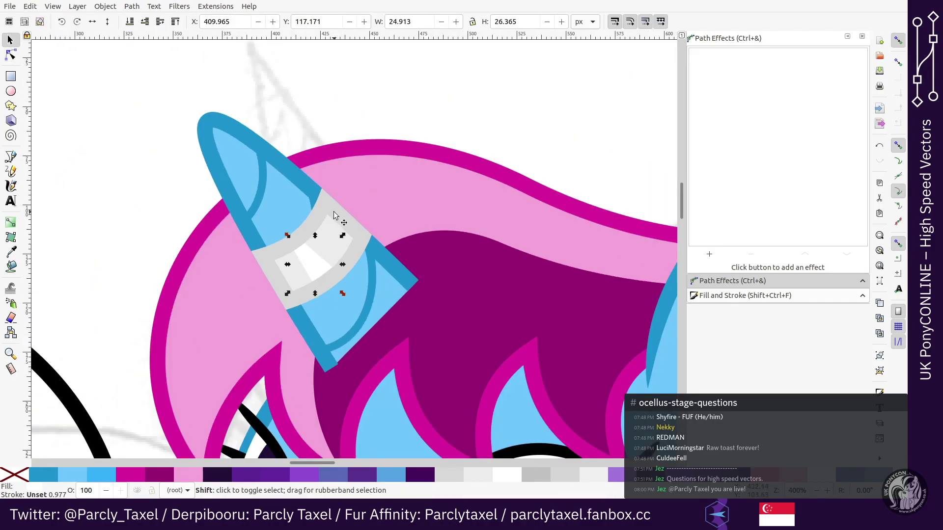
Step: Draw a Pen path from the ring's upper-left corner across to its lower-right corner and around the horn's base to its lower-left corner
key(plus)
key(plus)
key(plus)
click(11, 157)
key(minus)
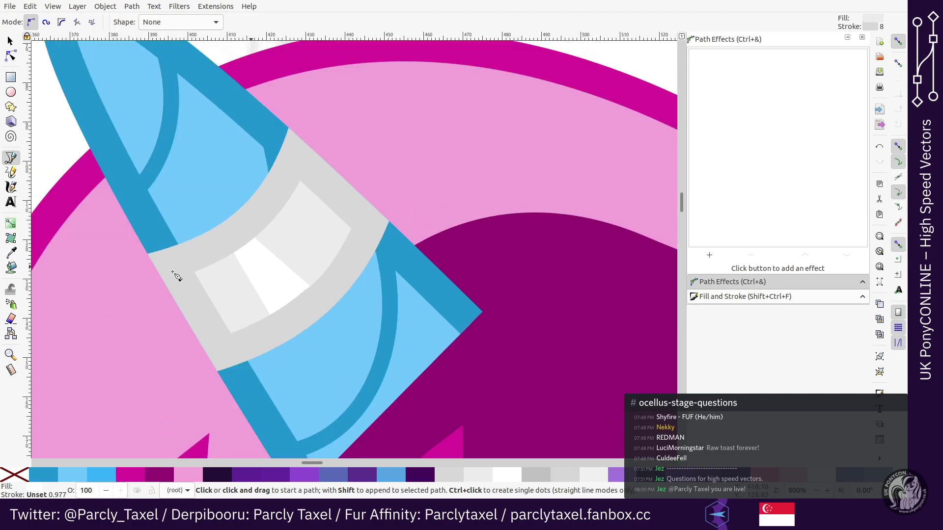
drag(147, 254, 183, 285)
click(389, 222)
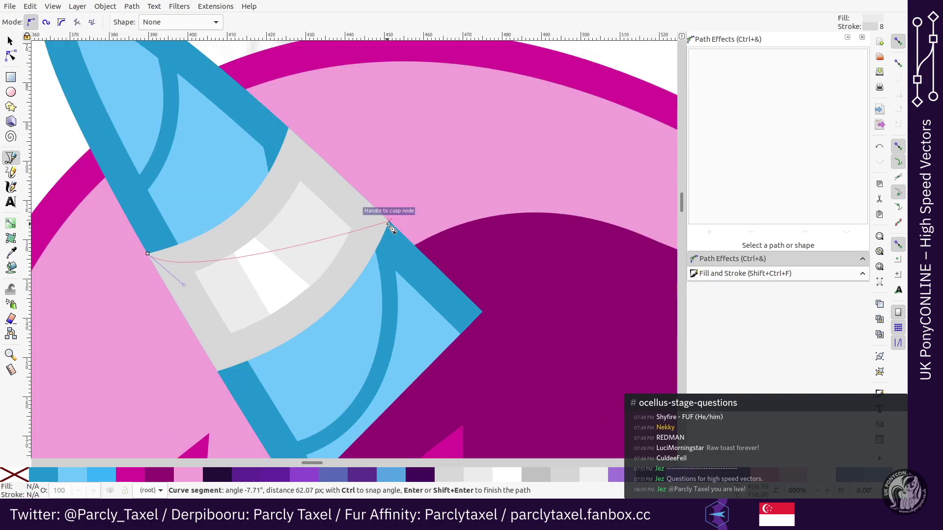
click(462, 271)
scroll(461, 271, down, 6)
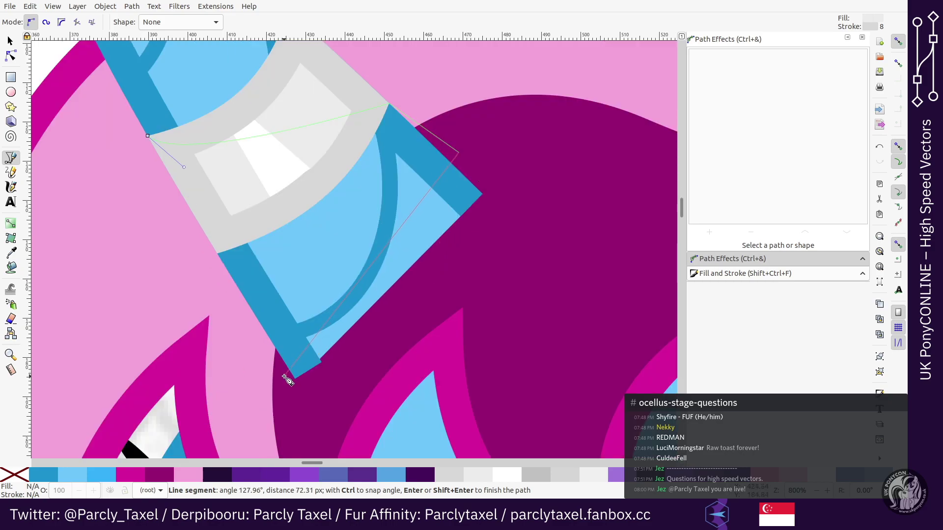
click(283, 379)
click(214, 290)
click(216, 253)
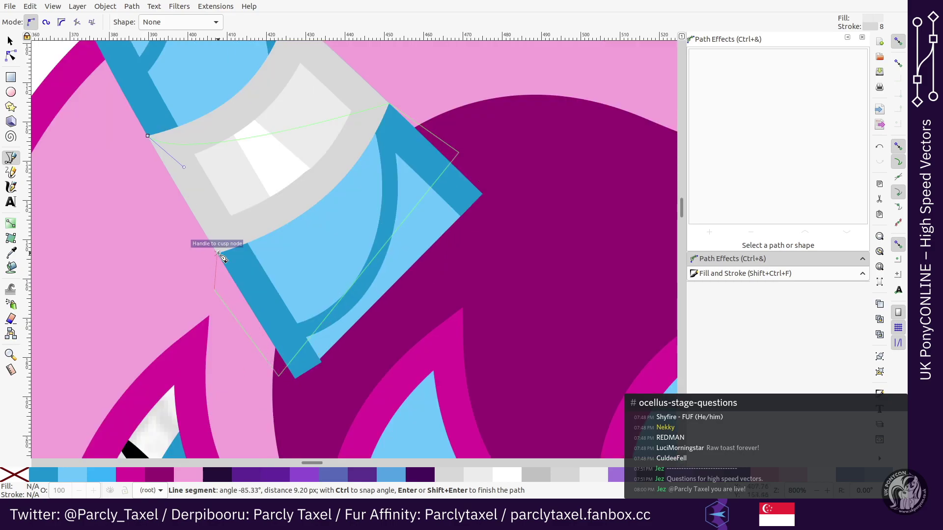
Step: Continue the Pen path across to the ring's upper-right corner, take it around the horn's tip and close it at the upper-left corner
scroll(293, 258, up, 6)
scroll(363, 129, down, 2)
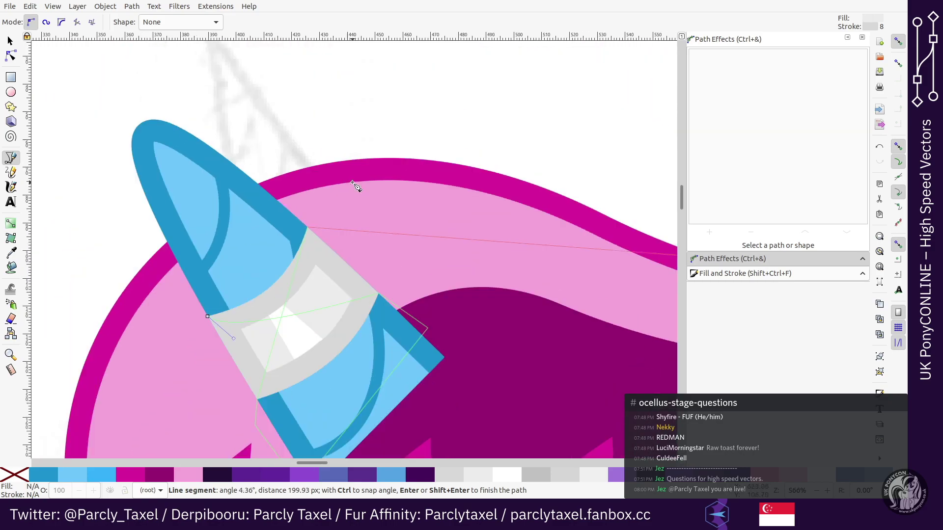
click(389, 120)
click(295, 185)
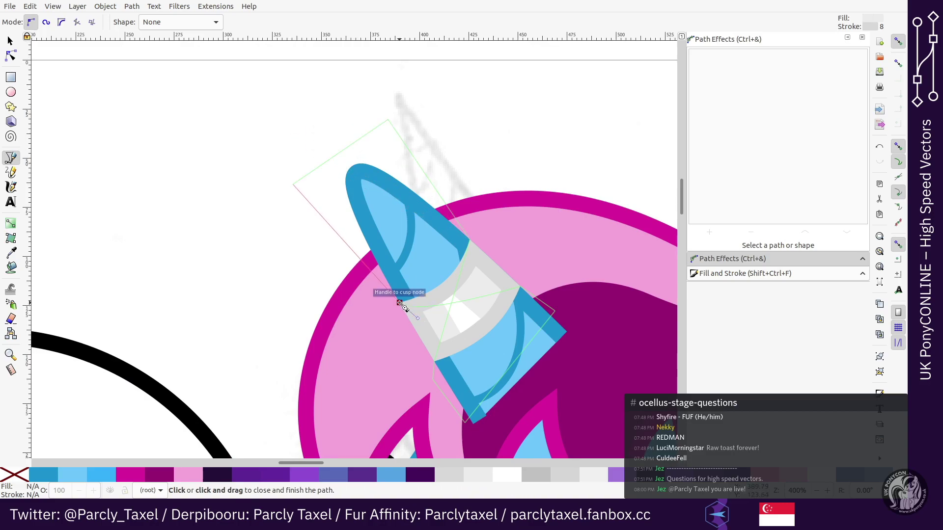
click(399, 303)
Step: Remove the new path's fill and give it a blue stroke
scroll(458, 295, down, 2)
scroll(455, 291, down, 2)
shift+click(24, 472)
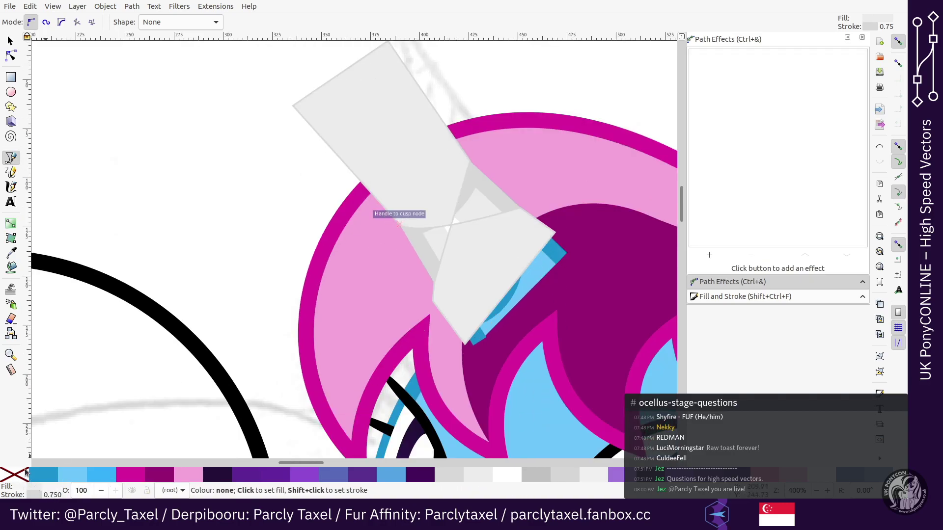
shift+click(43, 475)
click(19, 474)
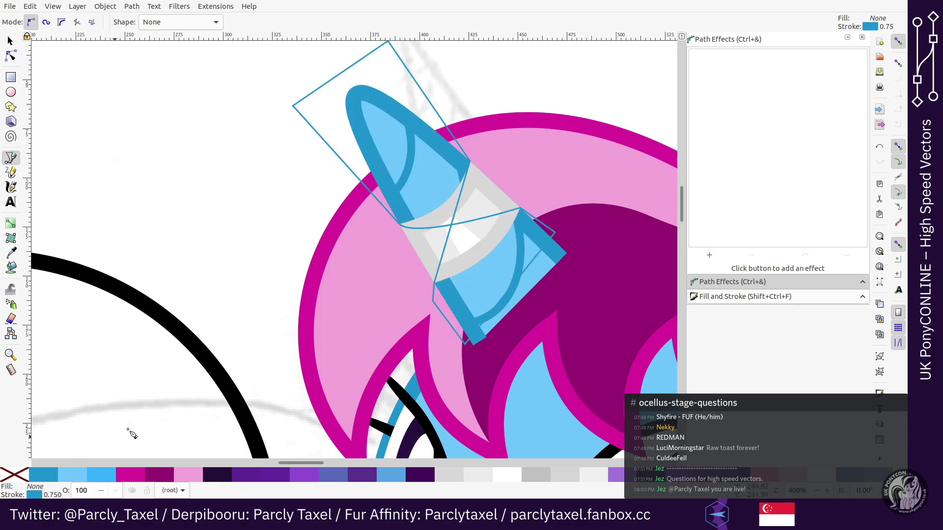
Step: Bend the path segment between the ring's upper-right and lower-left corners into a curve bowing toward the horn's outer right edge
scroll(128, 428, right, 1)
scroll(132, 432, right, 2)
scroll(196, 252, up, 2)
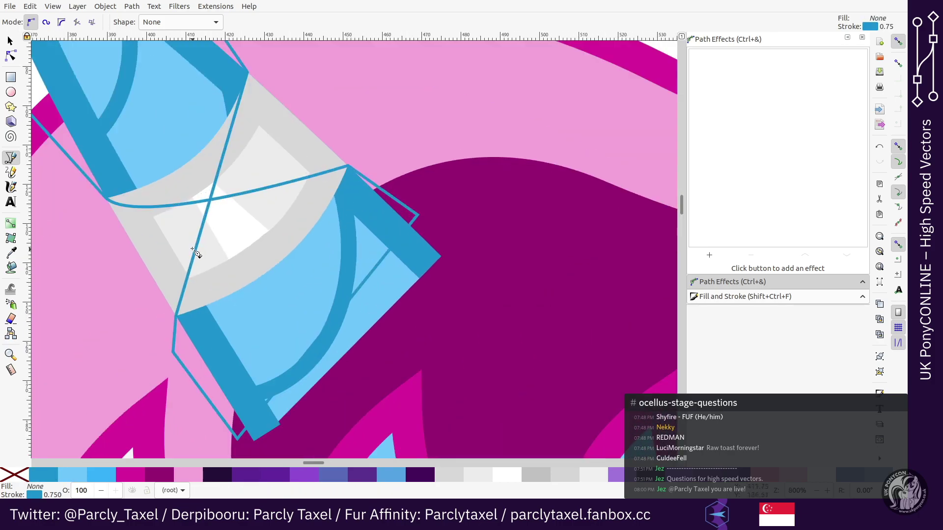
key(n)
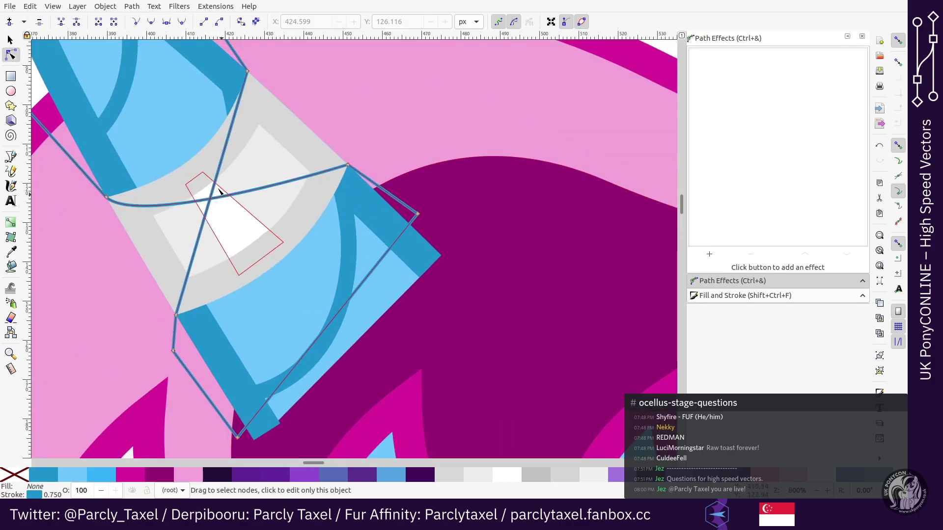
drag(213, 191, 240, 201)
click(240, 199)
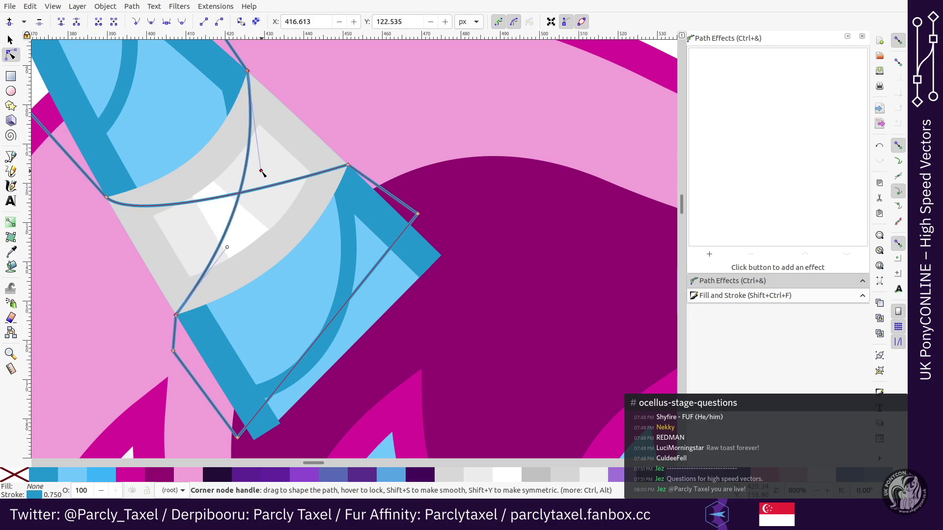
drag(261, 170, 270, 172)
drag(227, 248, 238, 245)
Step: Reshape the other crossing segment, between the ring's upper-left and lower-right corners, into an even downward curve
click(106, 197)
click(349, 165)
drag(349, 164, 282, 214)
drag(144, 231, 196, 228)
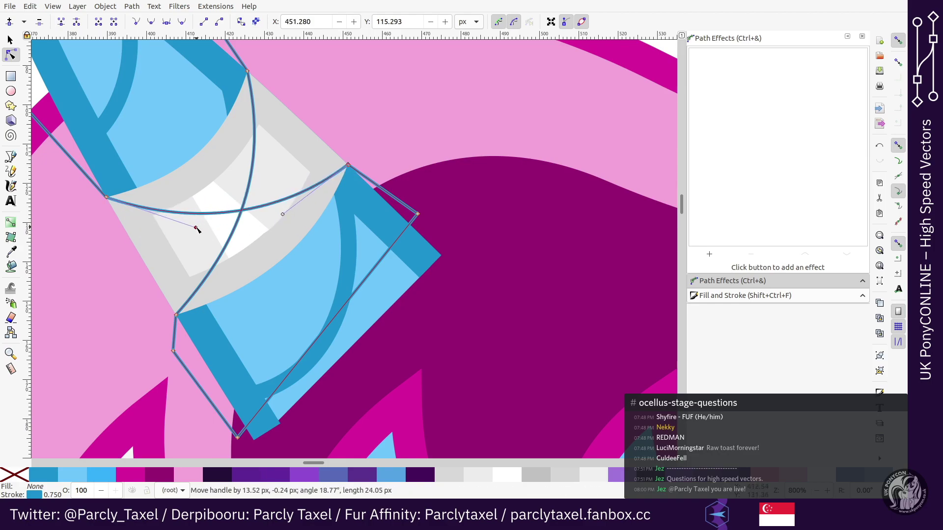
Step: Clip the horn's thick blue outline with the path drawn around the horn
key(minus)
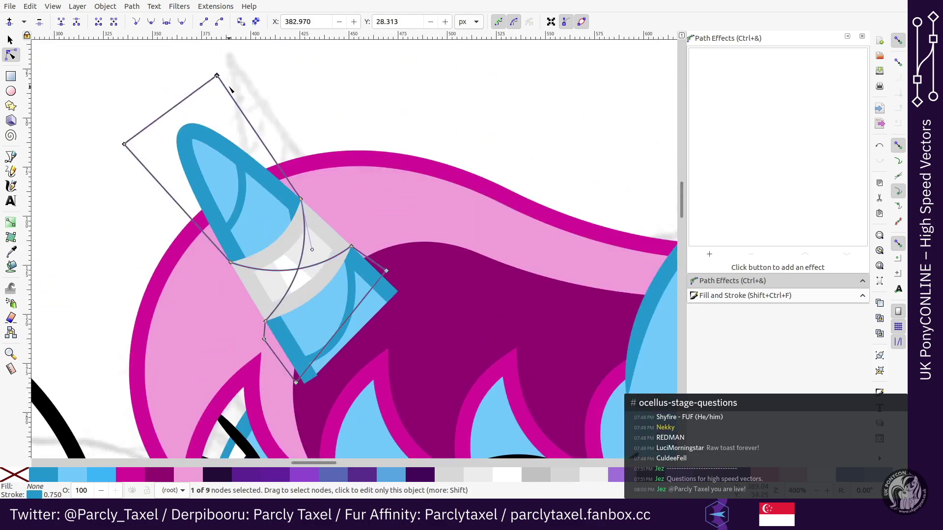
key(s)
scroll(393, 228, down, 1)
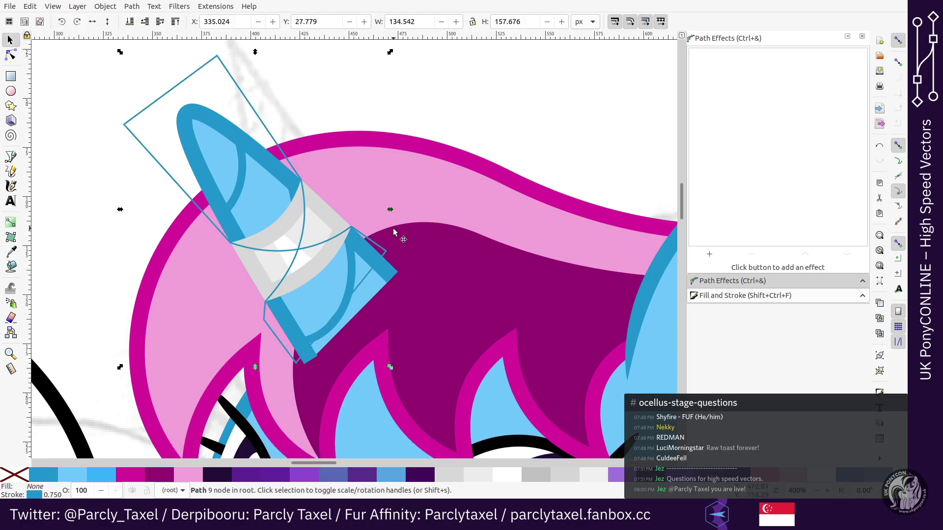
key(plus)
key(plus)
key(minus)
click(372, 261)
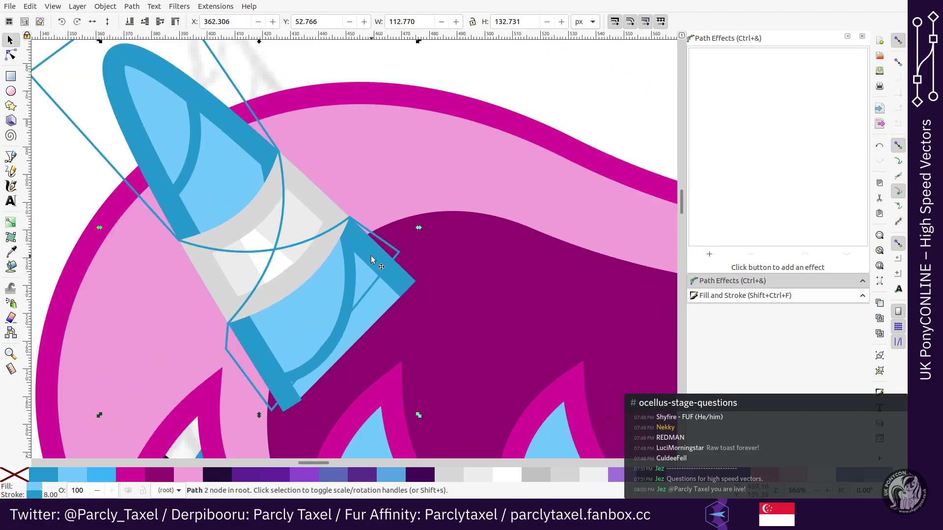
shift+click(212, 181)
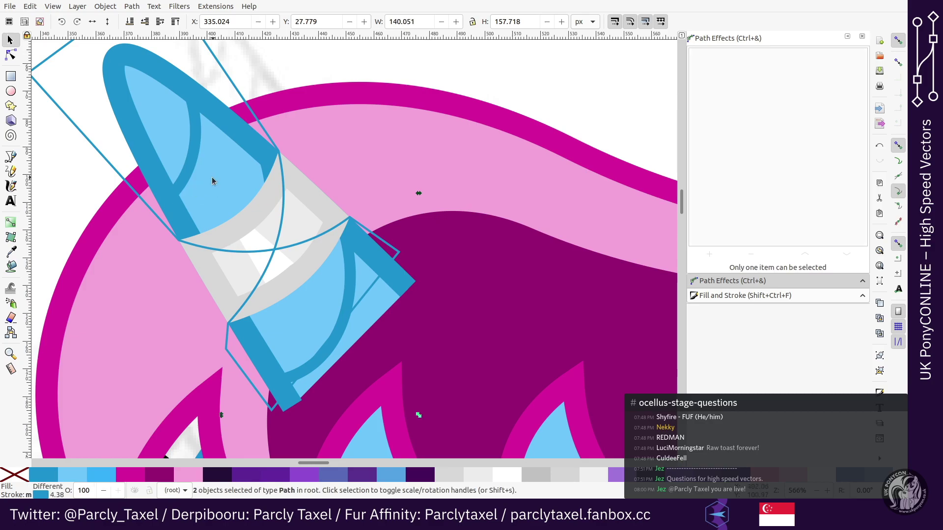
click(286, 380)
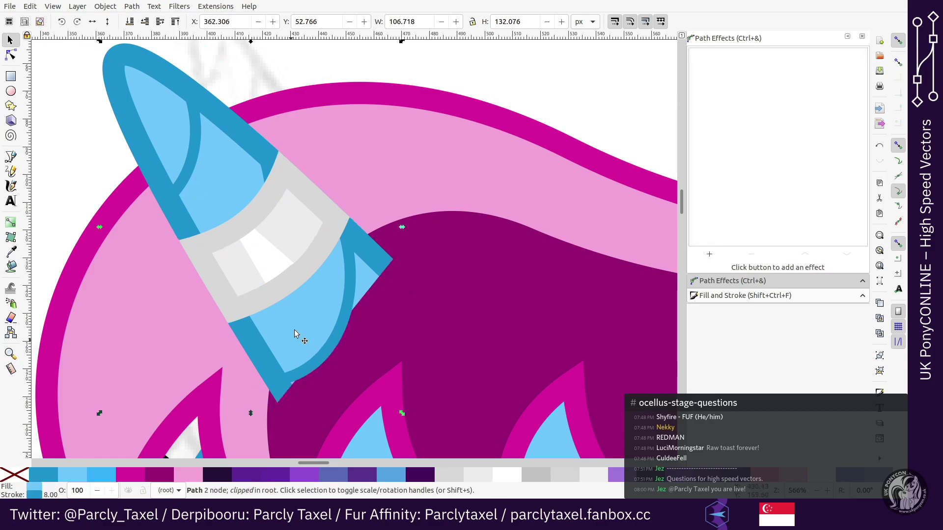
Step: Examine the dark mane shape's nodes and the point where its front tip meets the light mane and the outline
scroll(331, 346, down, 2)
key(n)
click(401, 246)
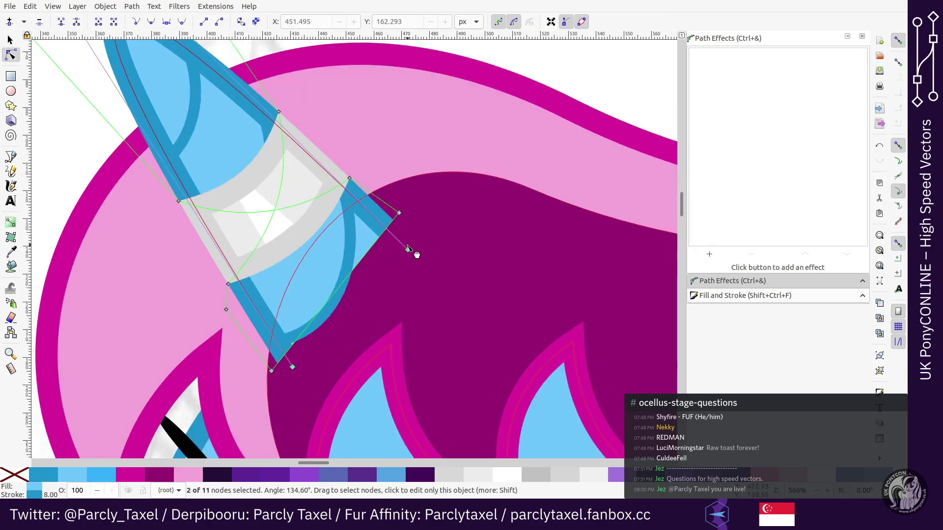
click(432, 253)
scroll(434, 254, down, 10)
key(plus)
key(plus)
scroll(436, 255, down, 4)
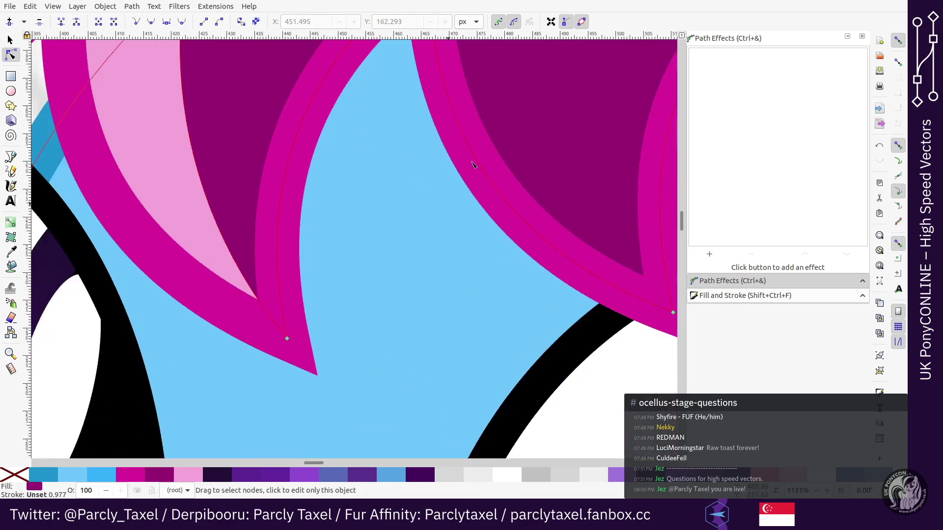
key(plus)
click(584, 26)
scroll(491, 187, down, 4)
drag(316, 463, 314, 464)
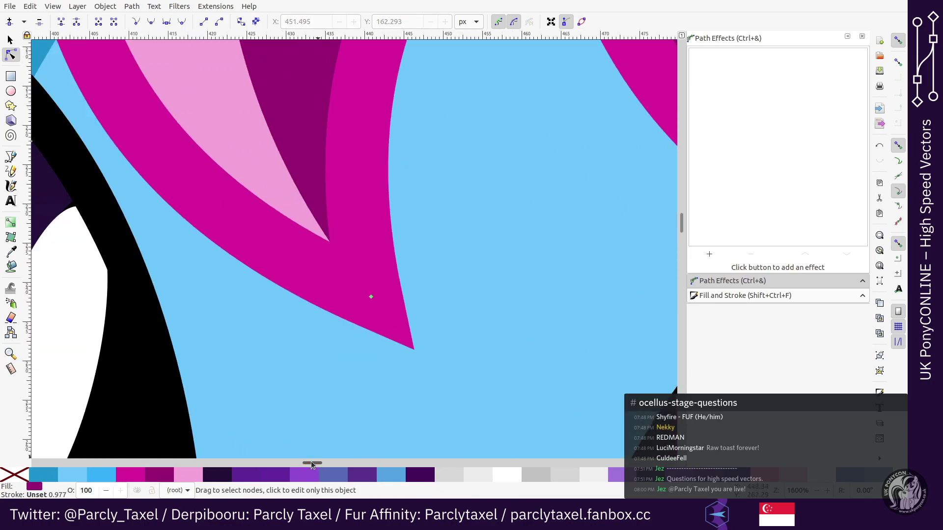
key(plus)
key(plus)
key(plus)
scroll(377, 301, up, 2)
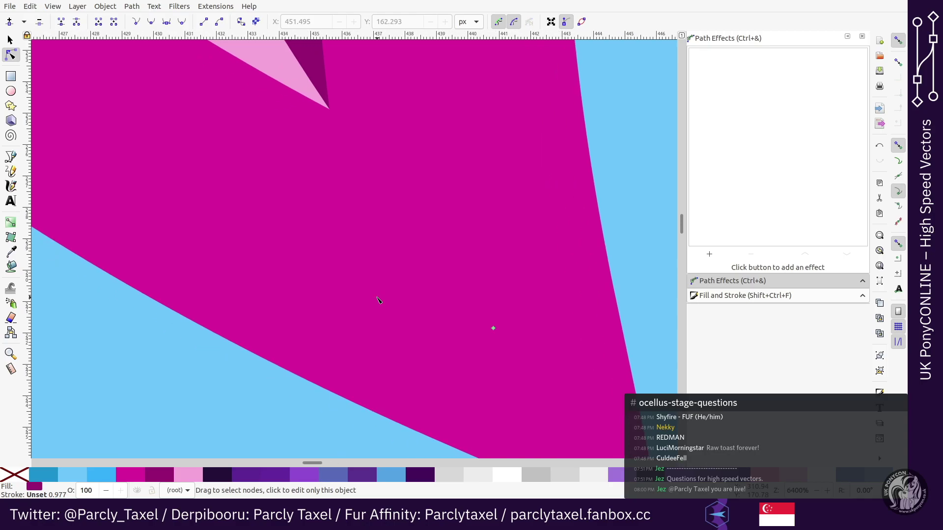
scroll(386, 289, up, 4)
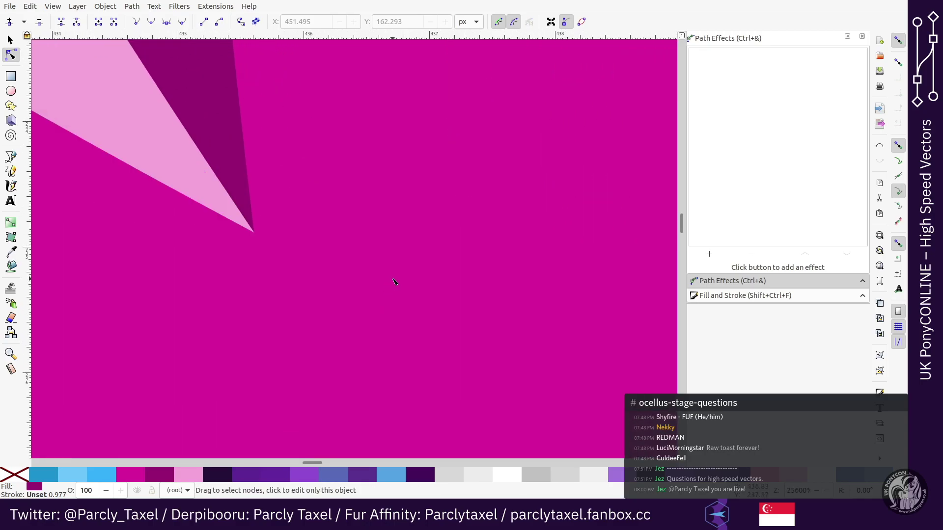
key(s)
scroll(392, 278, down, 10)
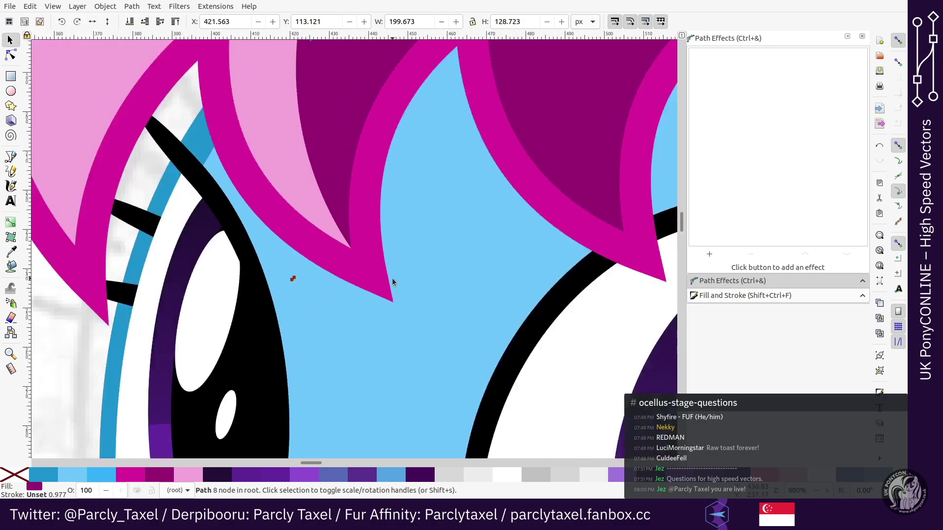
scroll(392, 278, down, 2)
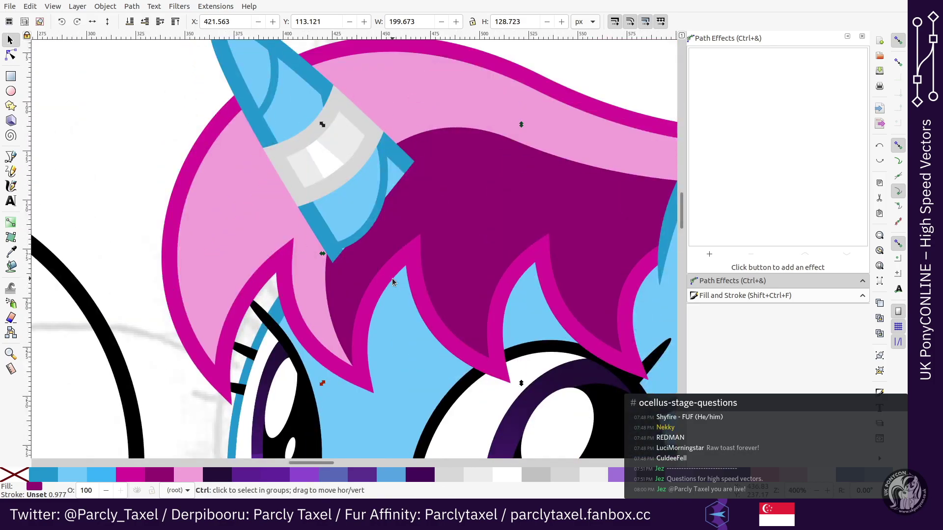
Step: Make an unfilled duplicate of the dark mane shape, add a node on its front edge and delete the nodes toward the ear
ctrl+click(392, 278)
key(n)
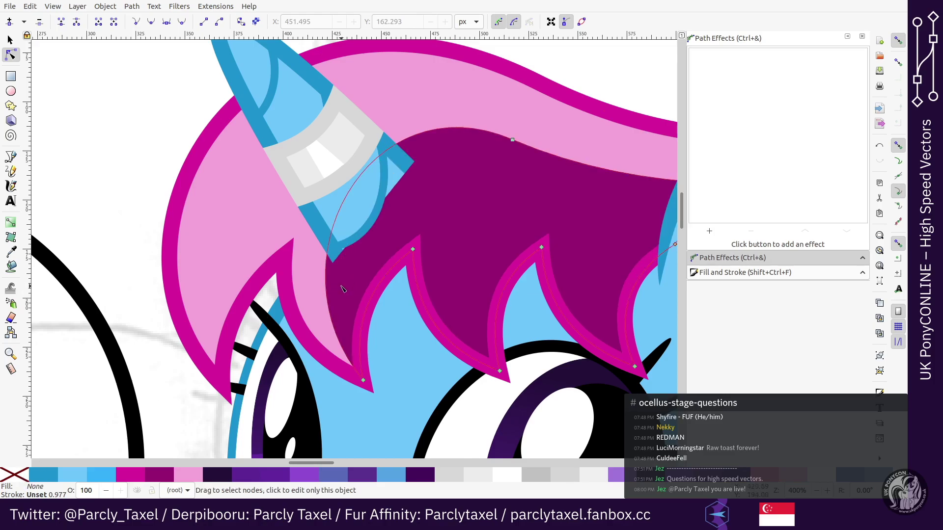
click(513, 140)
drag(392, 223, 726, 386)
shift+click(559, 183)
key(Delete)
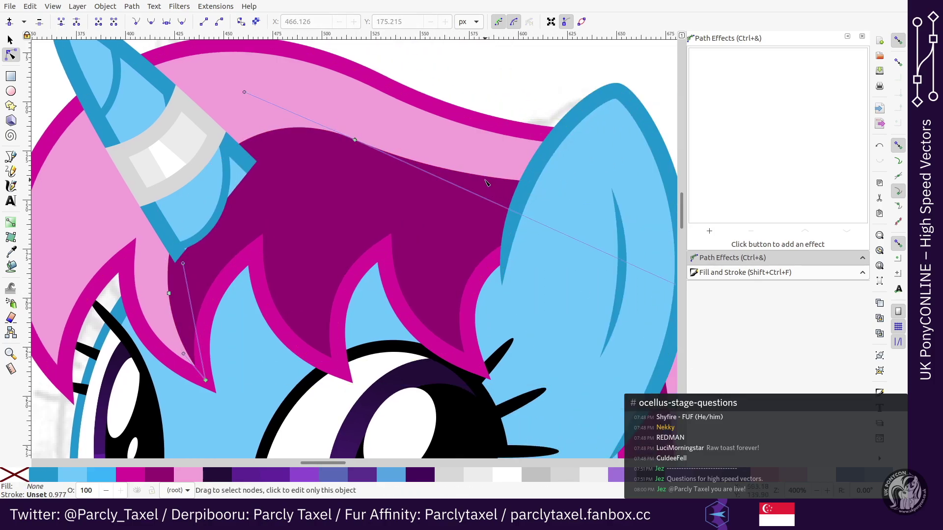
Step: Delete the copy's front-tip node, keeping only the upper node and the node on the front edge
click(354, 140)
drag(254, 343, 162, 430)
key(Delete)
click(168, 293)
drag(431, 106, 293, 231)
key(ctrl+z)
drag(169, 358, 197, 393)
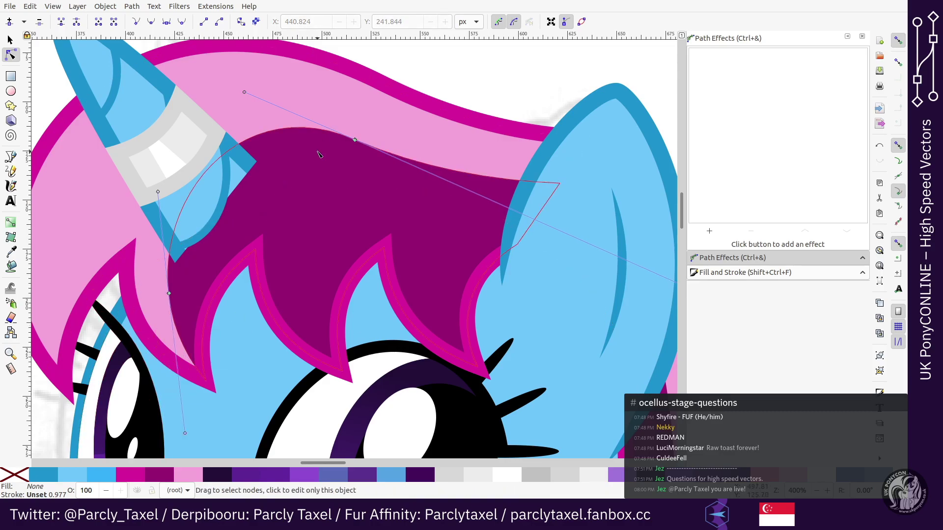
Step: Reselect the two-node mane copy by way of outline view and give it a purple stroke
click(292, 132)
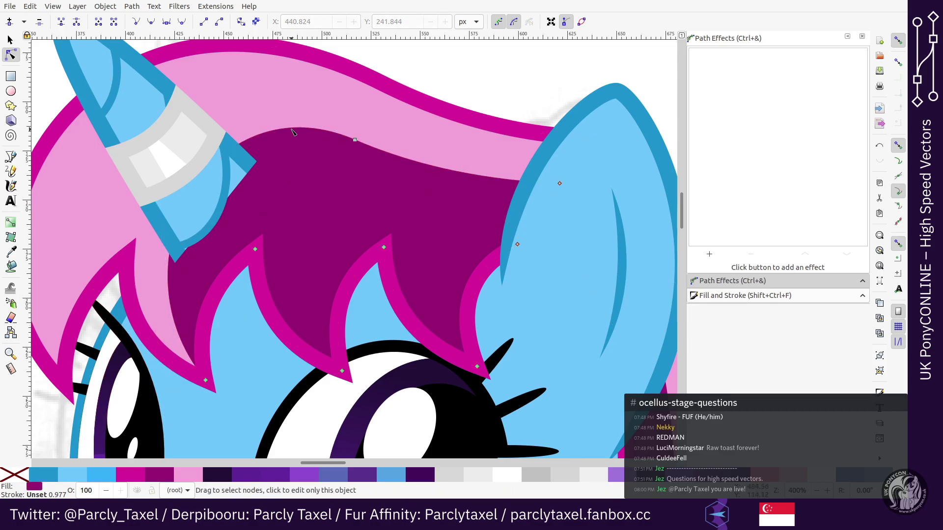
key(ctrl+KP_5)
click(433, 180)
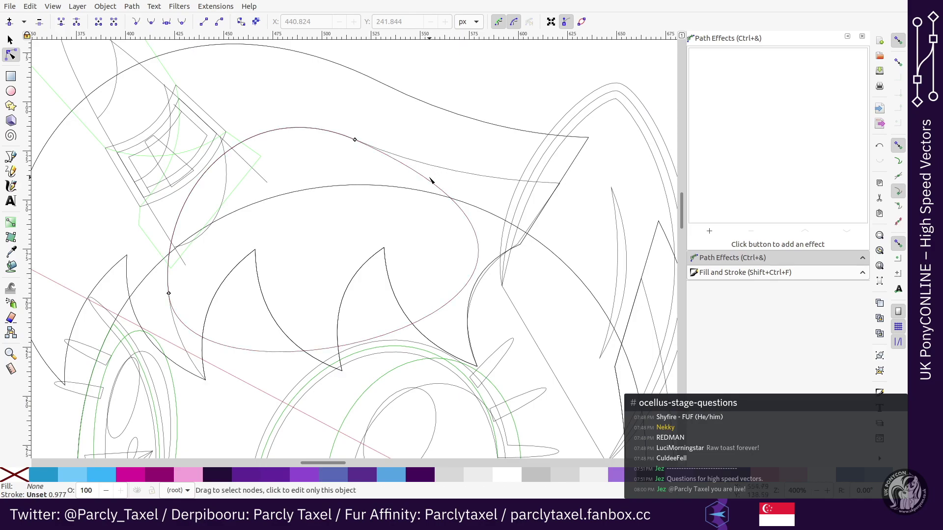
click(436, 187)
key(s)
key(ctrl+KP_5)
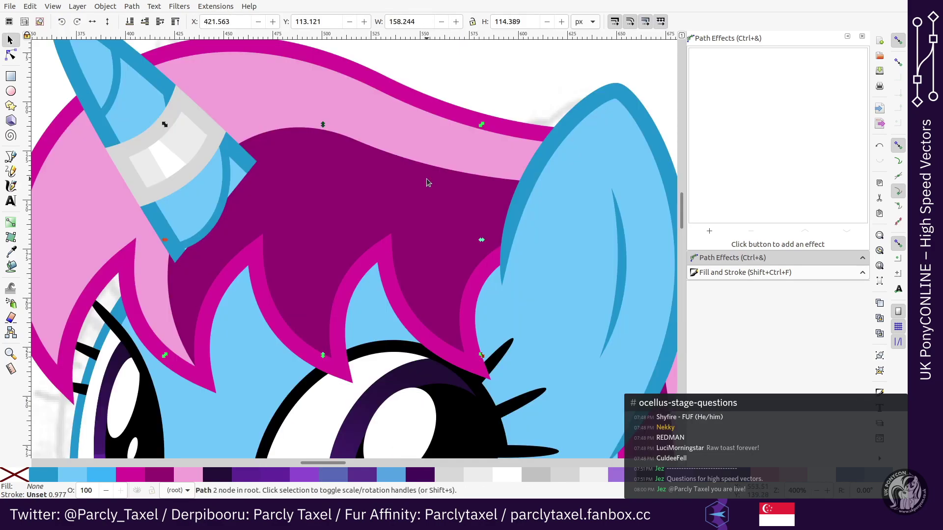
key(n)
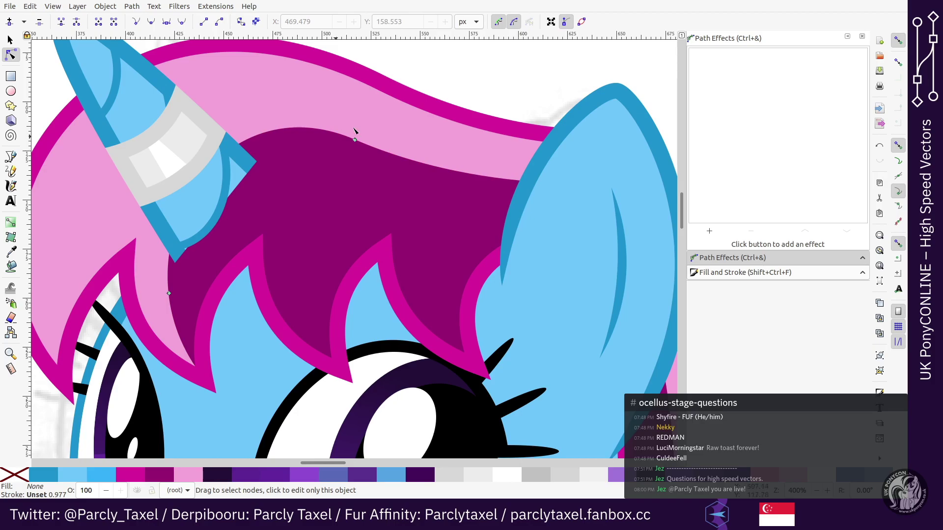
click(184, 334)
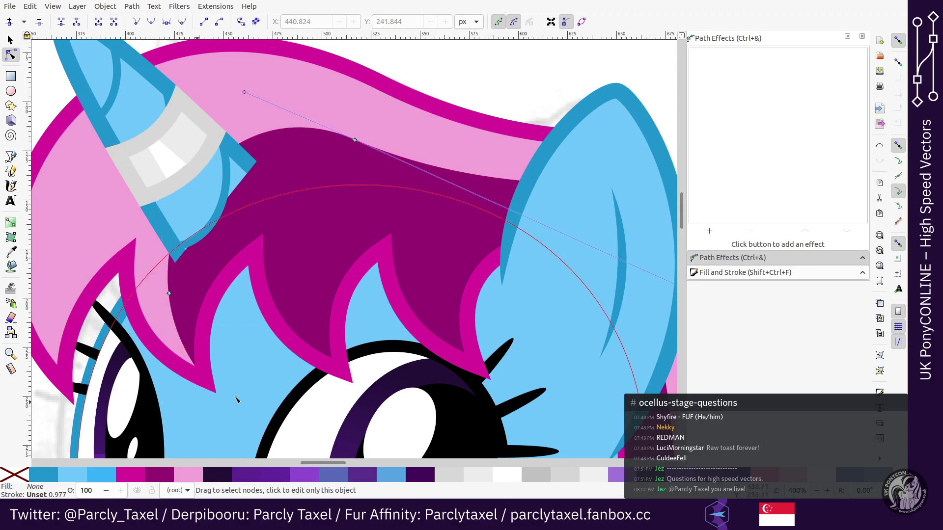
shift+click(239, 476)
Step: Straighten the two-node piece's lower segment and fill it with Mane & Tail | Fill 1, without a stroke
click(354, 140)
click(339, 124)
click(306, 129)
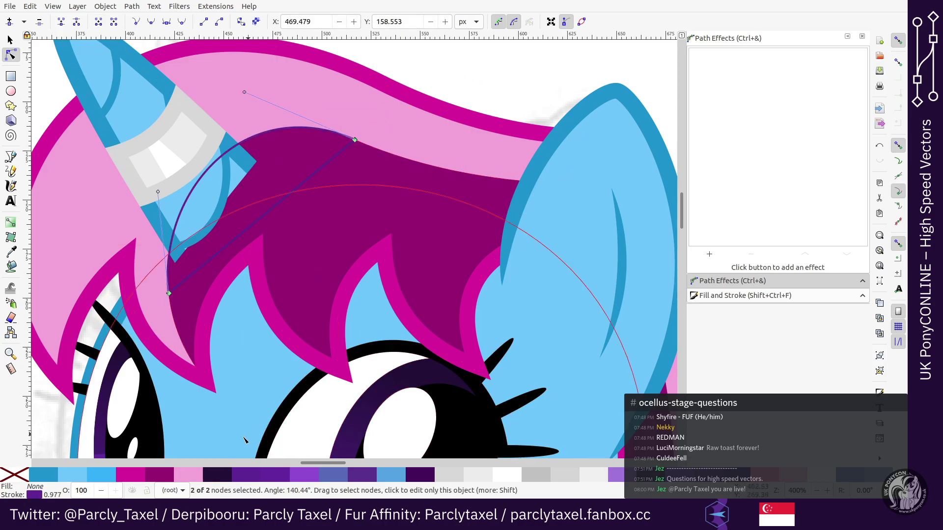
click(161, 478)
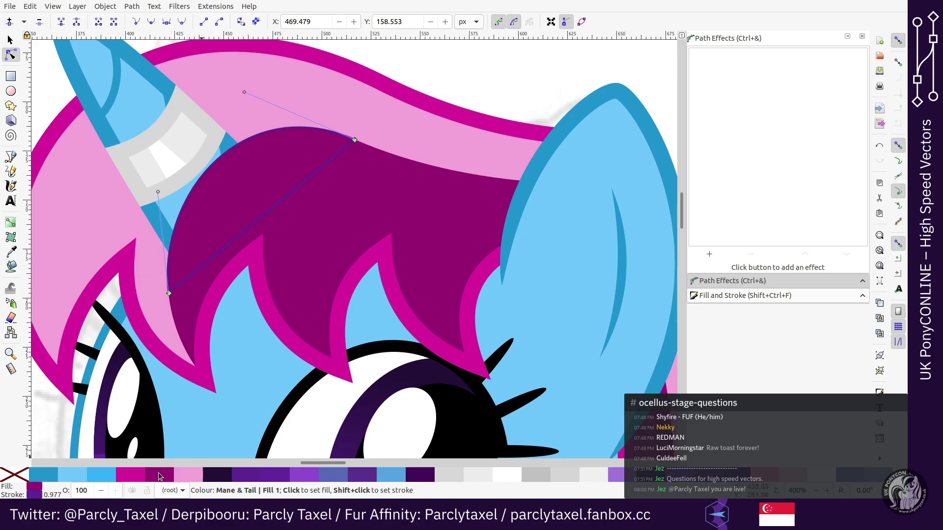
Step: Check the dark and light mane shapes and the mane outline against the Mane & Tail palette colours
click(435, 216)
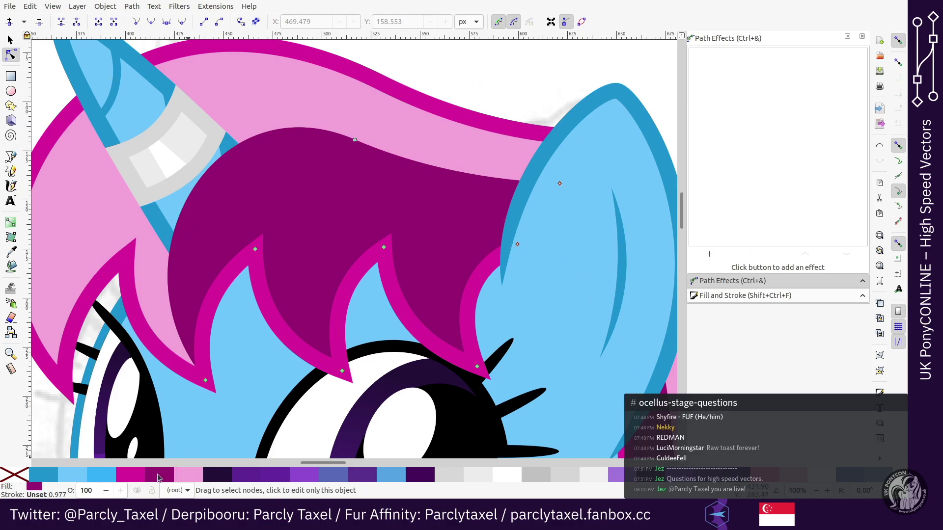
click(194, 476)
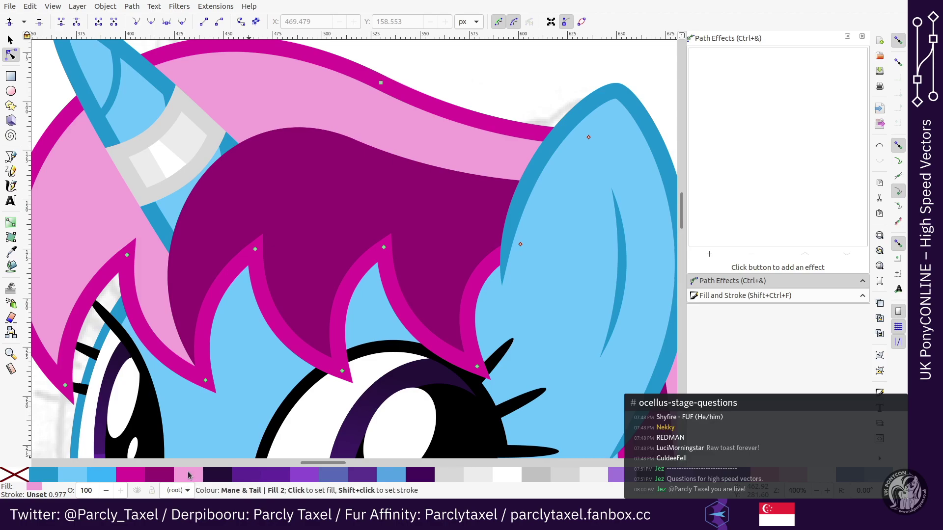
click(437, 176)
shift+click(248, 185)
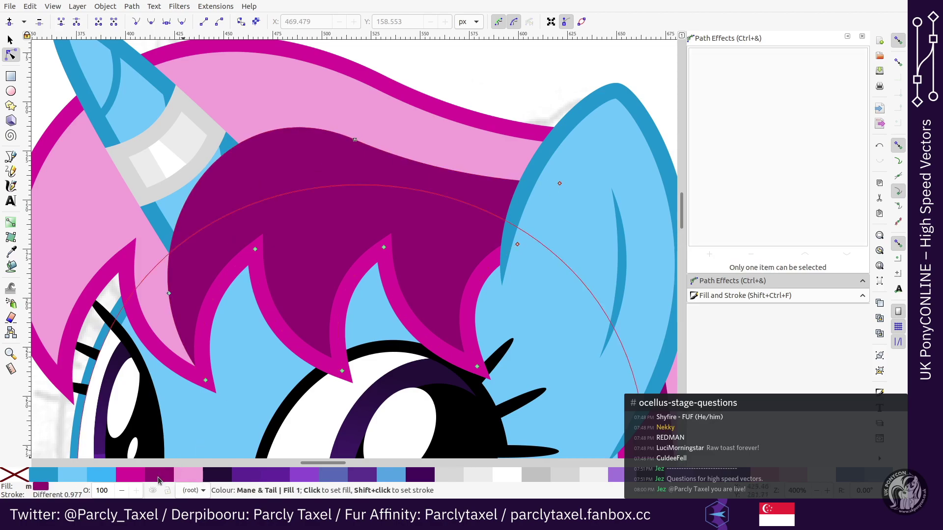
click(415, 61)
click(403, 93)
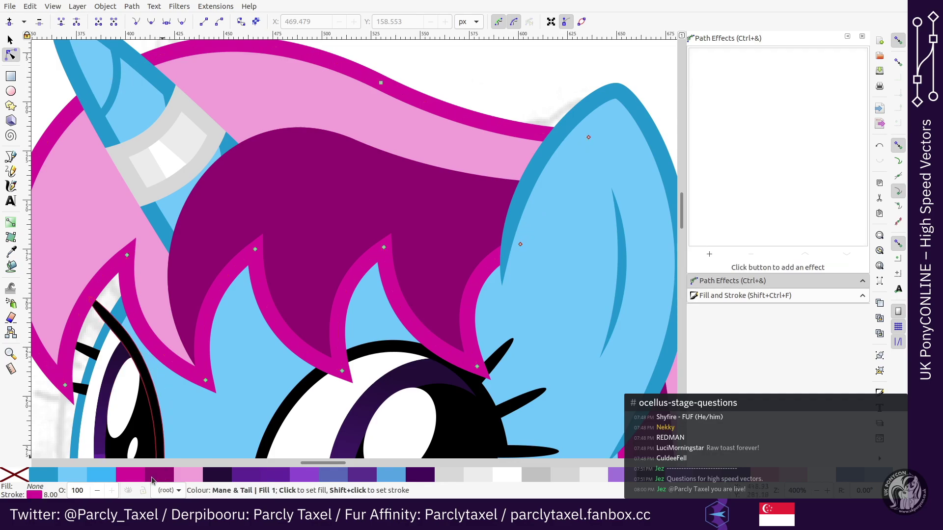
key(s)
key(minus)
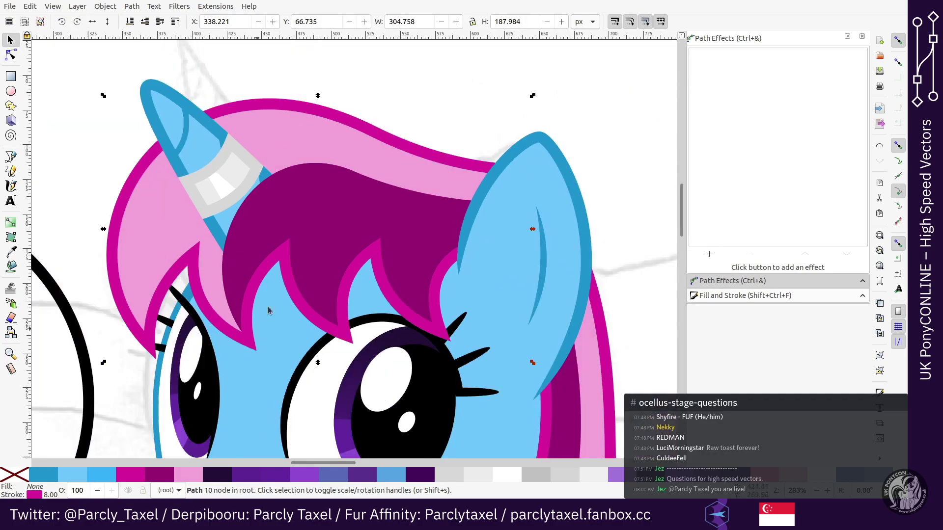
Step: Group the nine horn, ring and front mane paths and lower the group one step in the stacking order
click(260, 200)
shift+click(272, 191)
shift+click(278, 180)
shift+click(255, 181)
shift+click(236, 168)
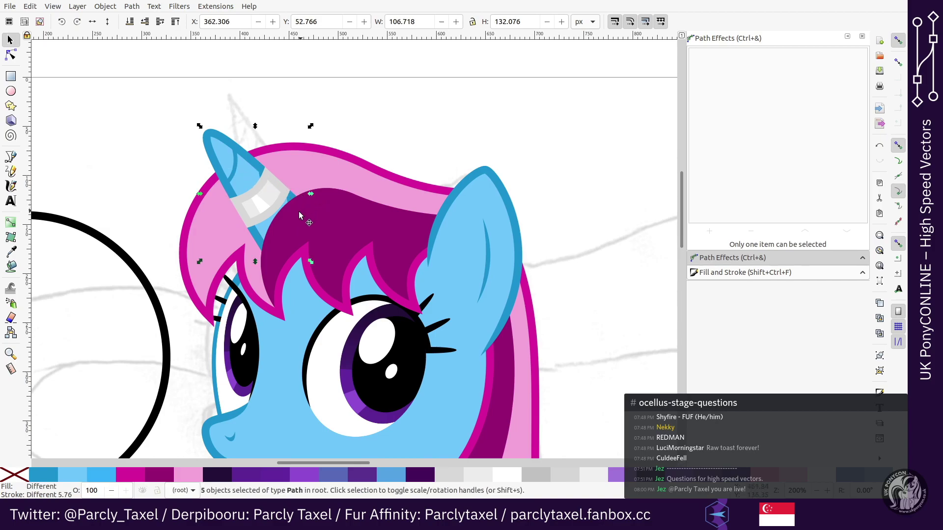
shift+click(296, 229)
shift+click(305, 249)
shift+click(367, 193)
shift+click(386, 173)
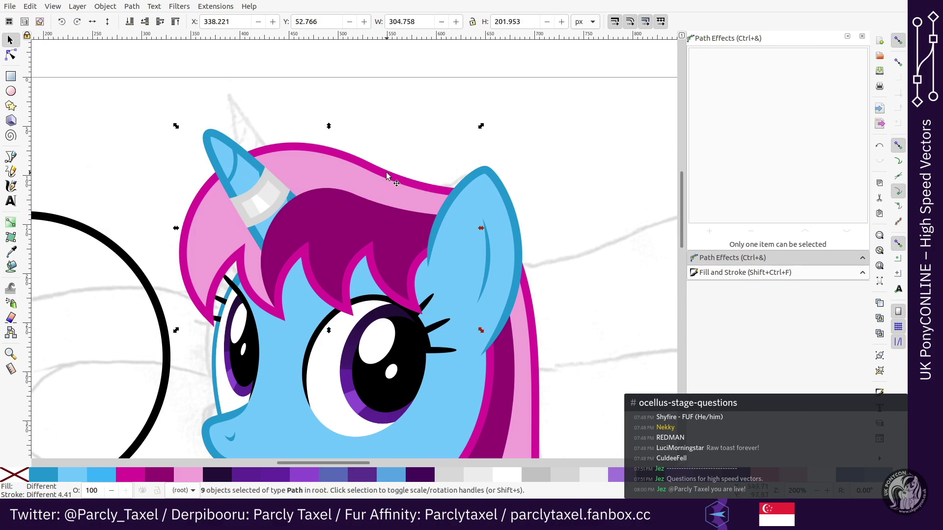
key(ctrl+g)
key(Page_Down)
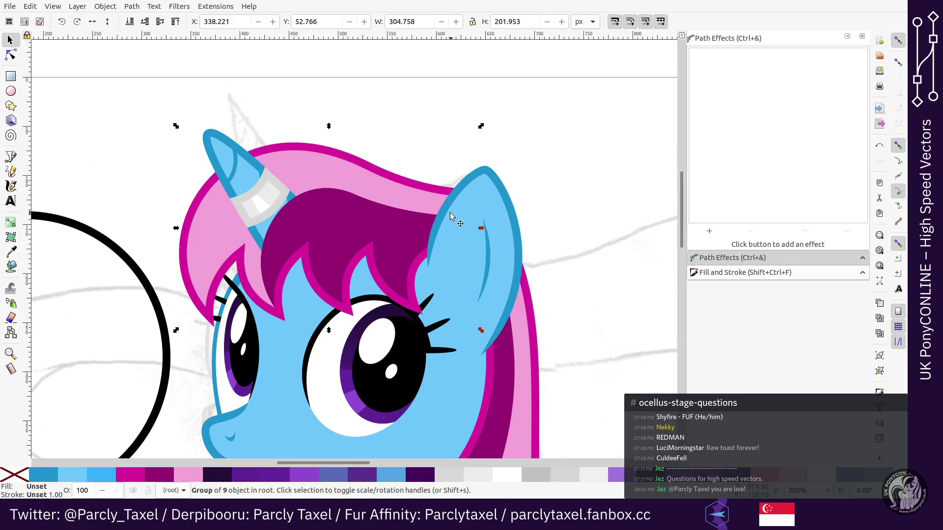
Step: Extend the horn and front mane grouping to include the back mane, and deselect it
shift+click(369, 185)
key(ctrl+g)
key(minus)
key(minus)
scroll(385, 184, down, 6)
key(plus)
scroll(417, 308, down, 2)
key(minus)
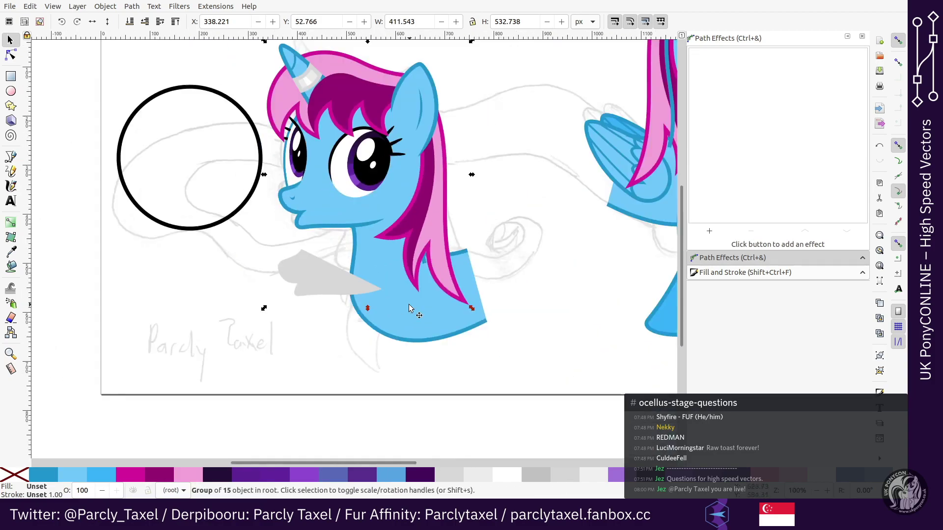
key(minus)
key(minus)
key(plus)
scroll(492, 213, up, 2)
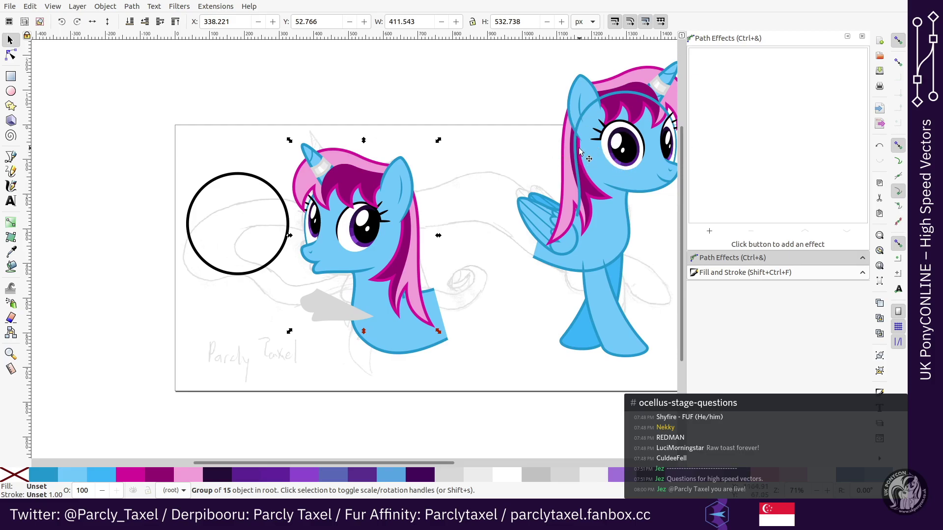
scroll(354, 324, up, 2)
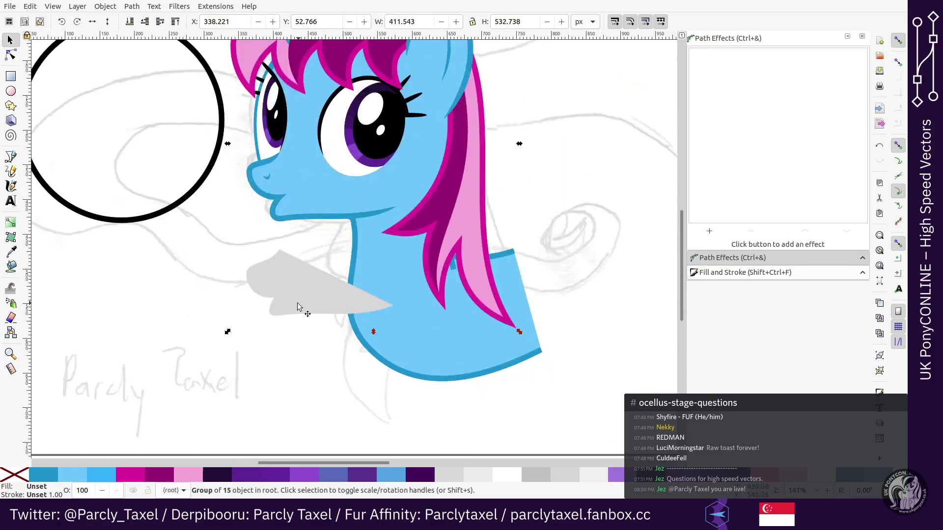
key(Escape)
scroll(346, 288, down, 1)
scroll(379, 277, up, 2)
scroll(379, 277, down, 1)
scroll(379, 277, up, 2)
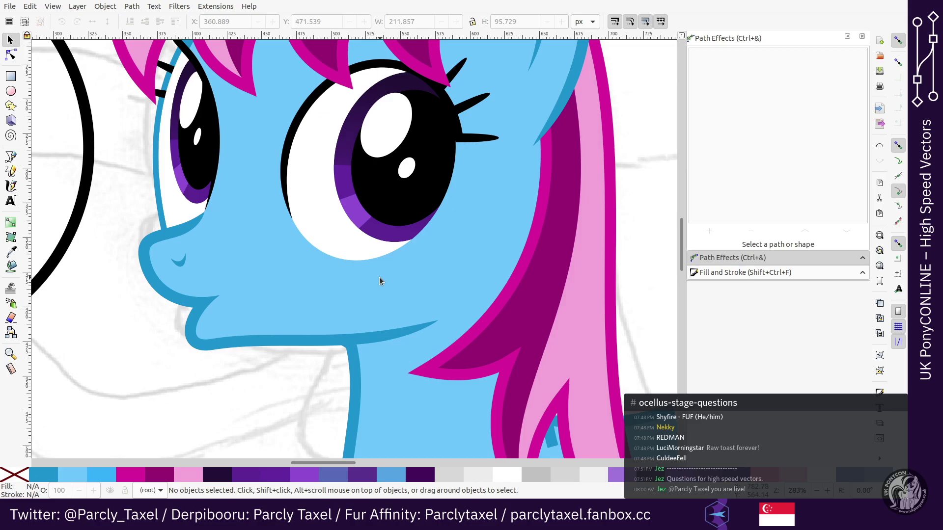
scroll(379, 277, down, 3)
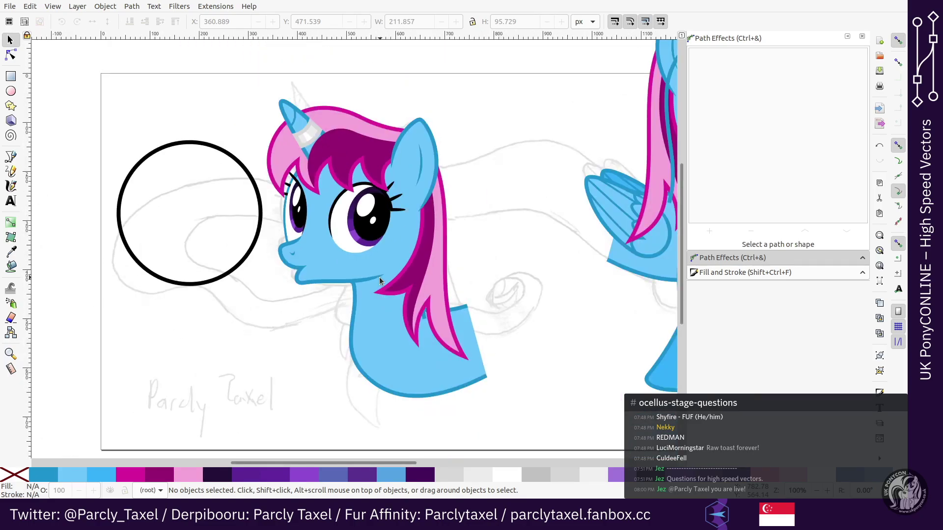
scroll(379, 277, up, 2)
scroll(484, 329, down, 2)
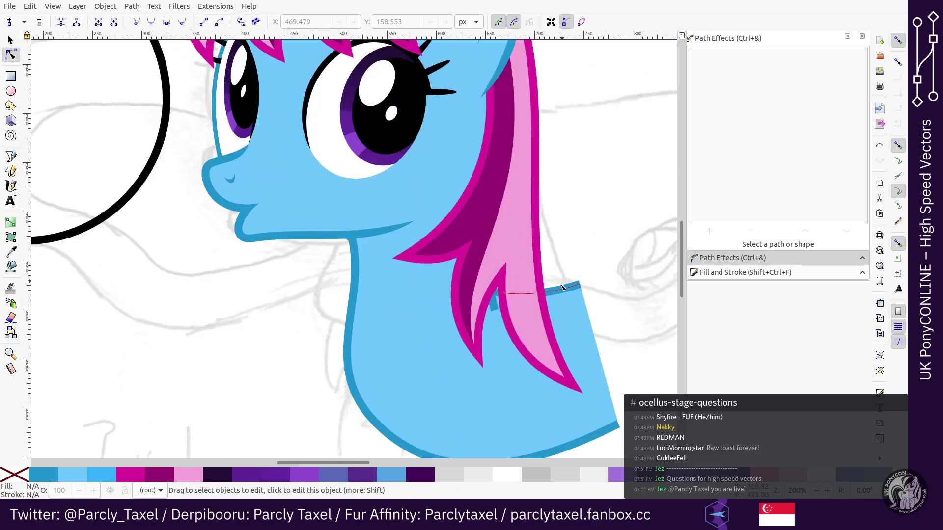
click(562, 289)
key(Escape)
scroll(511, 354, down, 3)
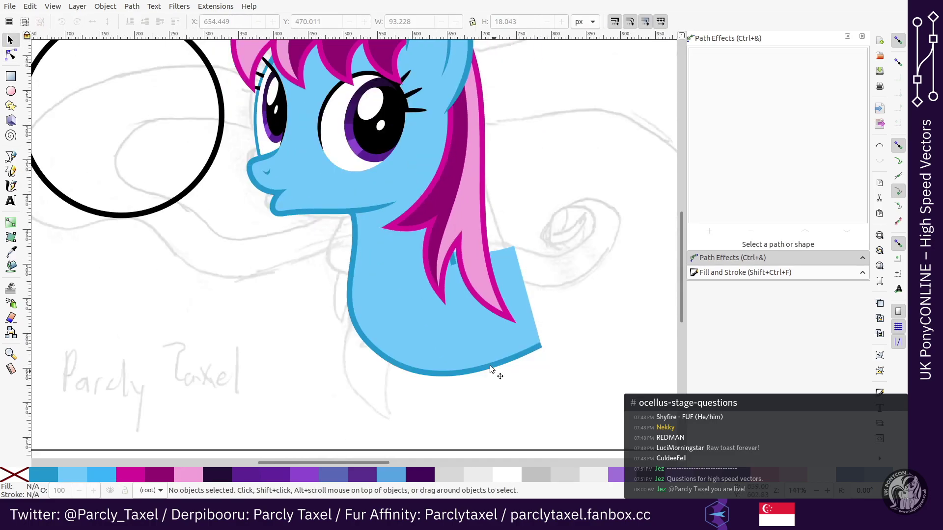
Step: Break apart the light blue head-and-neck shape and delete its fill, keeping the blue outlines
key(n)
click(362, 310)
key(Home)
key(ctrl+shift+k)
key(s)
key(n)
key(s)
click(417, 299)
key(Delete)
key(ctrl+Right)
key(ctrl+Right)
key(ctrl+Right)
key(ctrl+Right)
key(ctrl+Right)
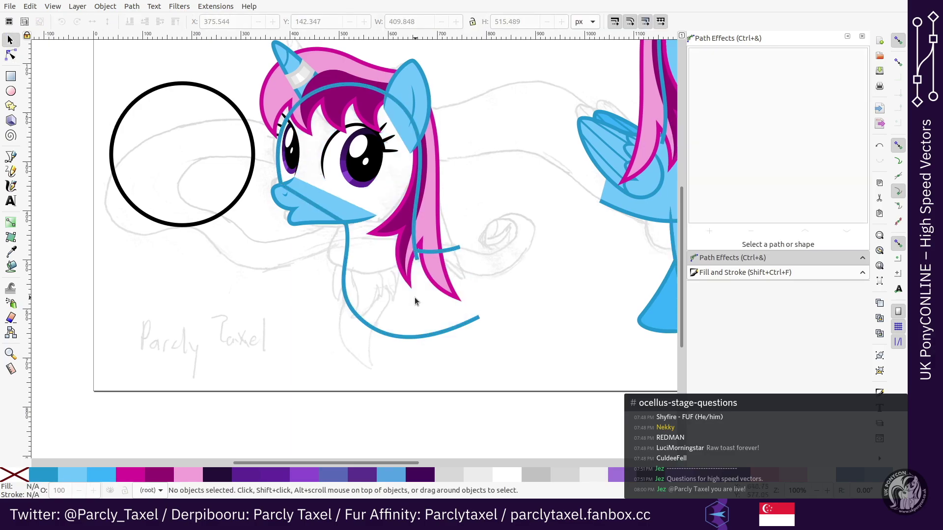
Step: Give the uppermost head-and-neck outline a dark purple stroke and delete its end node at the base of the neck
key(plus)
scroll(436, 287, up, 2)
click(303, 269)
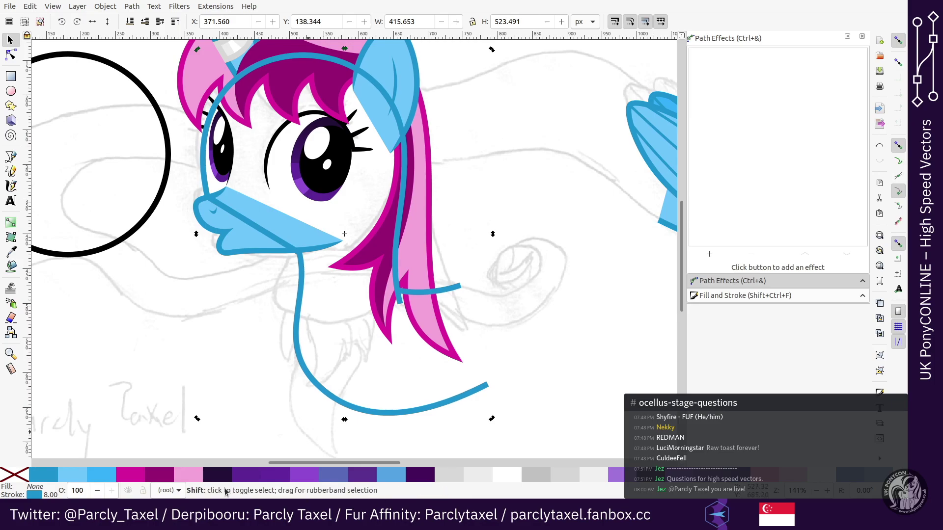
shift+click(217, 474)
key(n)
drag(494, 396, 504, 406)
key(Delete)
Step: Move the purple outline's lower front neck node up beneath the jaw, rotate its handle and pull in the jaw node's handle
drag(367, 357, 290, 400)
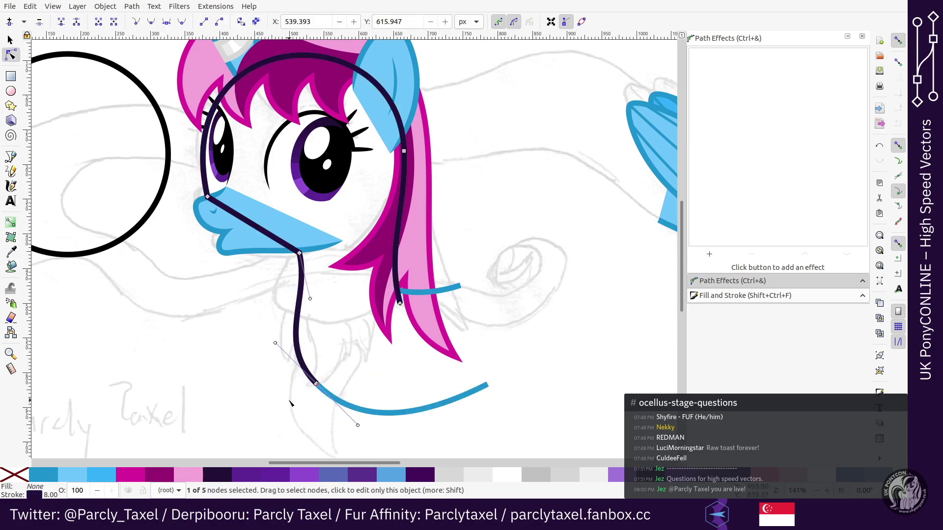
key(bracketright)
key(bracketright)
key(shift+Left)
key(shift+Up)
key(shift+Left)
key(shift+Up)
key(shift+Up)
key(shift+Up)
key(shift+Up)
key(shift+Up)
key(bracketright)
key(bracketright)
key(shift+Left)
key(shift+Left)
key(shift+Up)
key(shift+Left)
key(shift+Up)
key(shift+Left)
key(shift+Up)
key(shift+Left)
key(shift+Left)
key(shift+Left)
key(shift+Down)
key(shift+Down)
key(shift+Right)
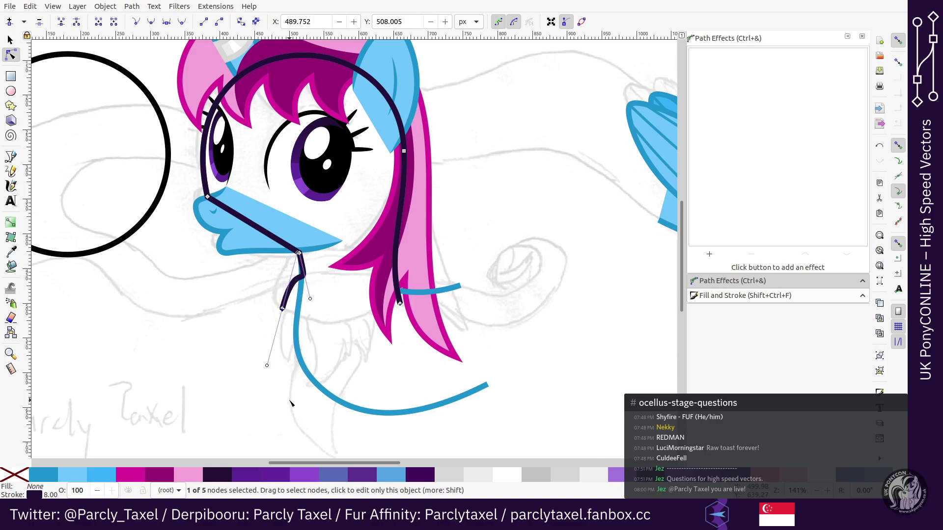
drag(310, 298, 288, 284)
Step: Nudge the purple outline's lower back-of-neck node slightly up and right and adjust its handle to follow the blue neck line
drag(362, 278, 430, 340)
key(bracketright)
key(shift+Left)
key(shift+Left)
key(Up)
key(Up)
key(Up)
key(Right)
key(Right)
key(Right)
key(Right)
key(shift+Right)
key(Right)
key(Right)
key(Right)
key(Up)
key(Up)
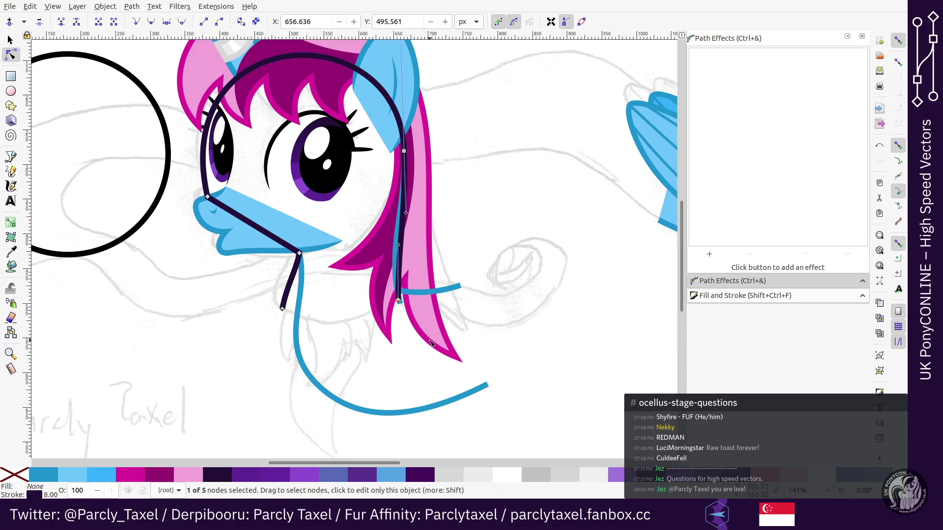
key(plus)
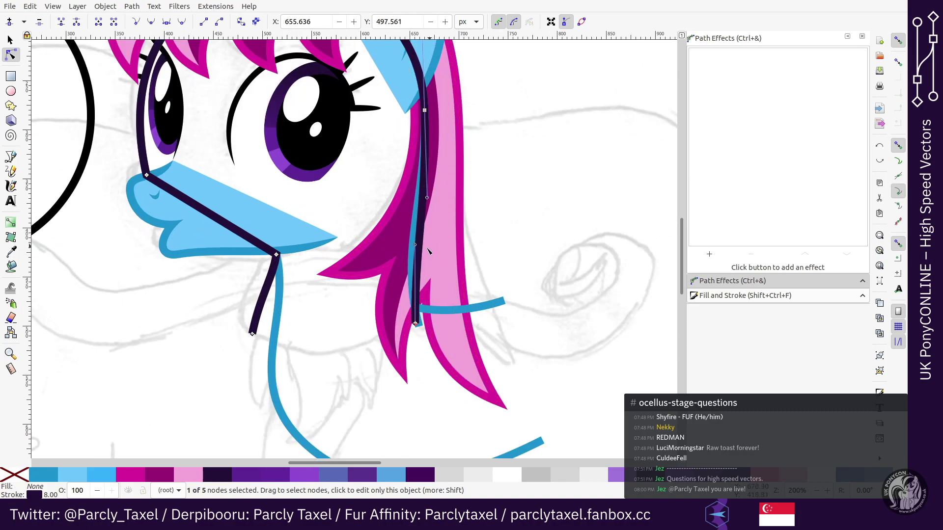
drag(429, 251, 411, 247)
Step: Close the purple outline with a segment between its two lower neck nodes, bow it downward and make both nodes smooth
click(98, 22)
drag(334, 329, 335, 352)
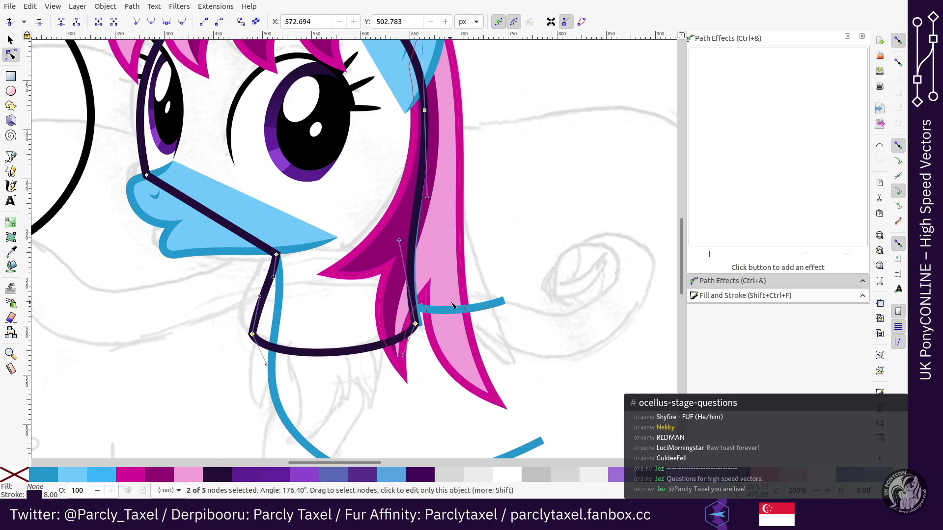
click(151, 21)
Step: Raise the closed outline's lower front node to about X 491.8, Y 480.0 and tilt its handles toward the jaw
drag(221, 331, 291, 341)
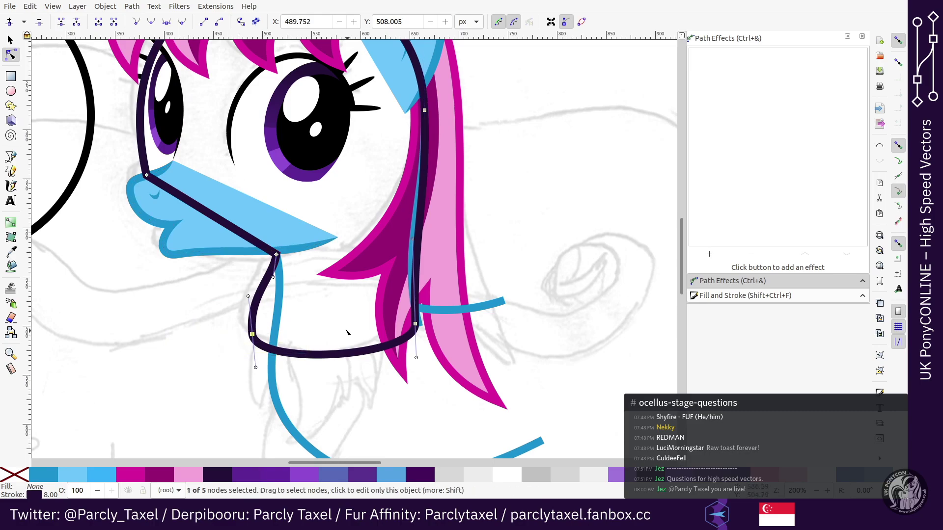
key(shift+Up)
key(Right)
key(shift+Up)
key(shift+Up)
key(shift+Up)
key(shift+Down)
key(Right)
key(Down)
key(Down)
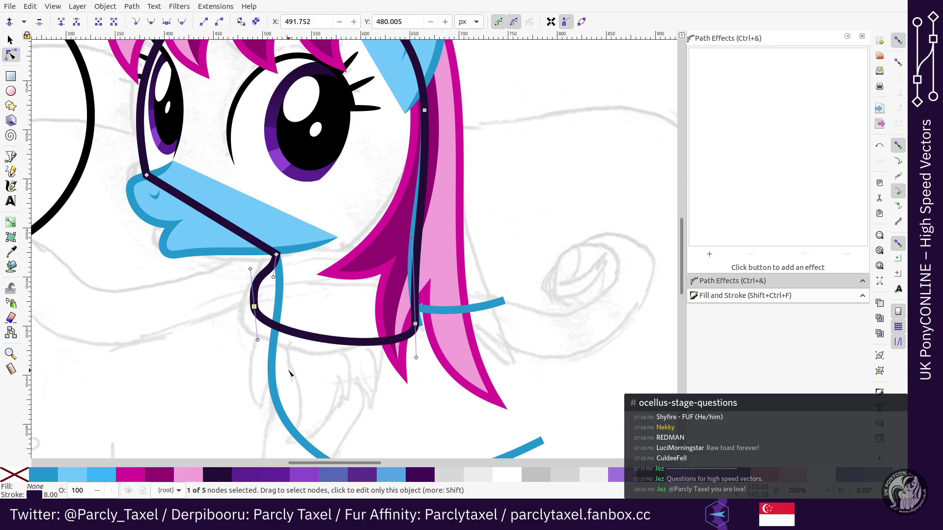
key(bracketright)
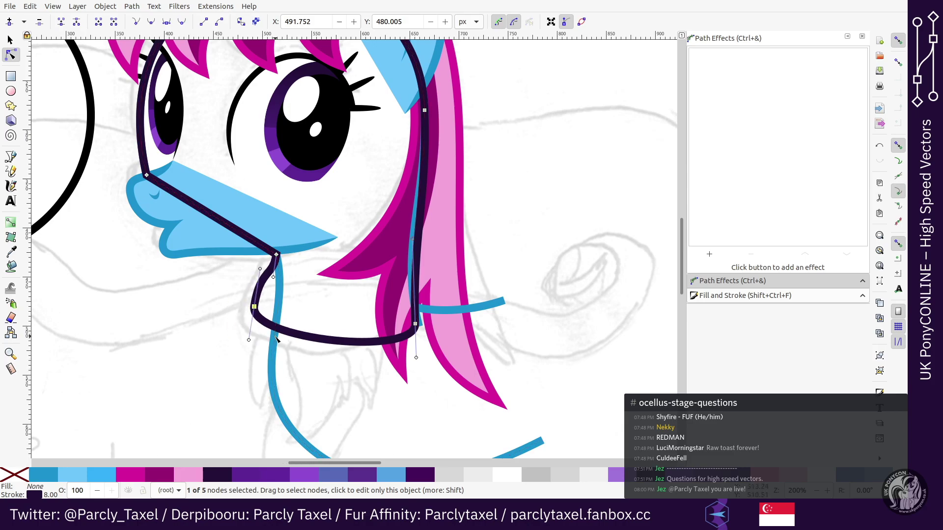
mouse_move(260, 268)
mouse_down()
mouse_move(258, 292)
mouse_move(270, 265)
mouse_up()
Step: Raise the closed outline's lower back node to about X 654.6, Y 479.6, level with the front one
drag(346, 290, 483, 370)
key(shift+Up)
key(shift+Up)
key(Down)
key(Left)
key(Down)
key(Right)
key(Right)
key(Left)
key(Left)
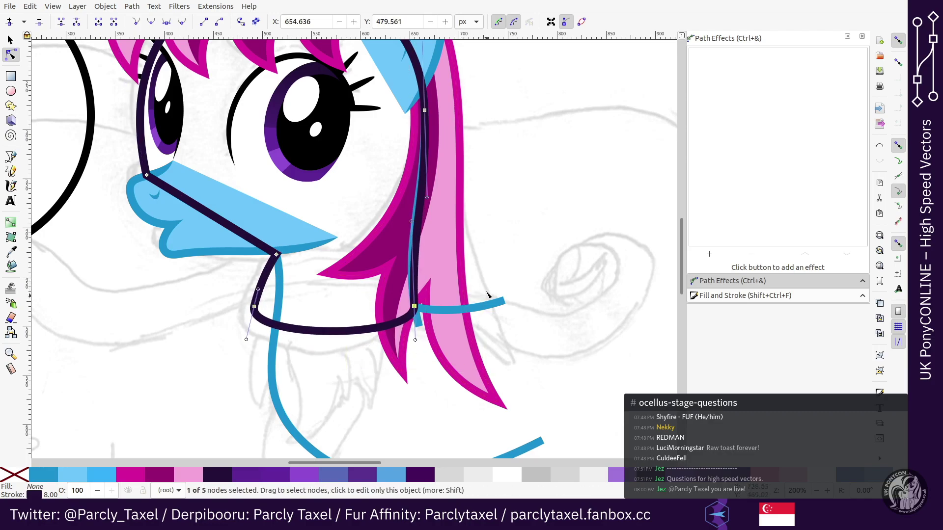
Step: Nudge both lower neck nodes together slightly upward and to the right
drag(212, 291, 465, 386)
key(Up)
key(Up)
key(Right)
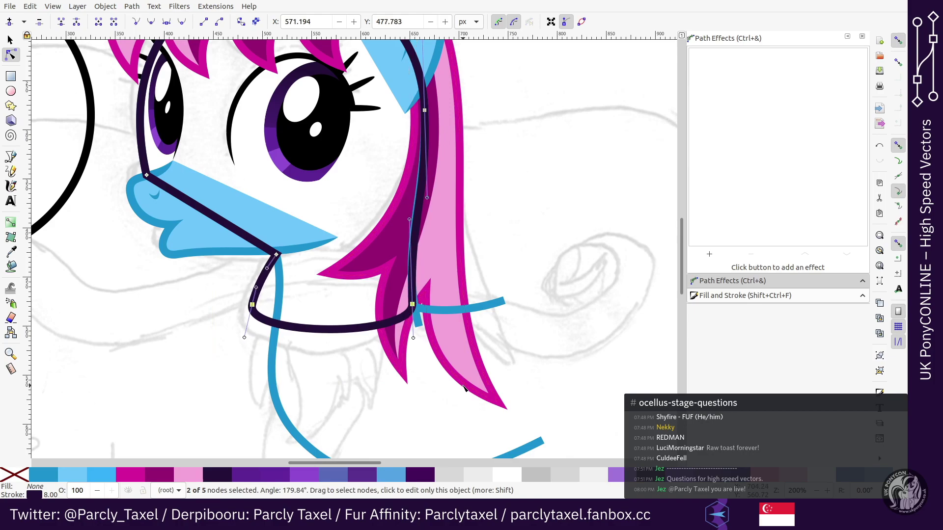
key(Up)
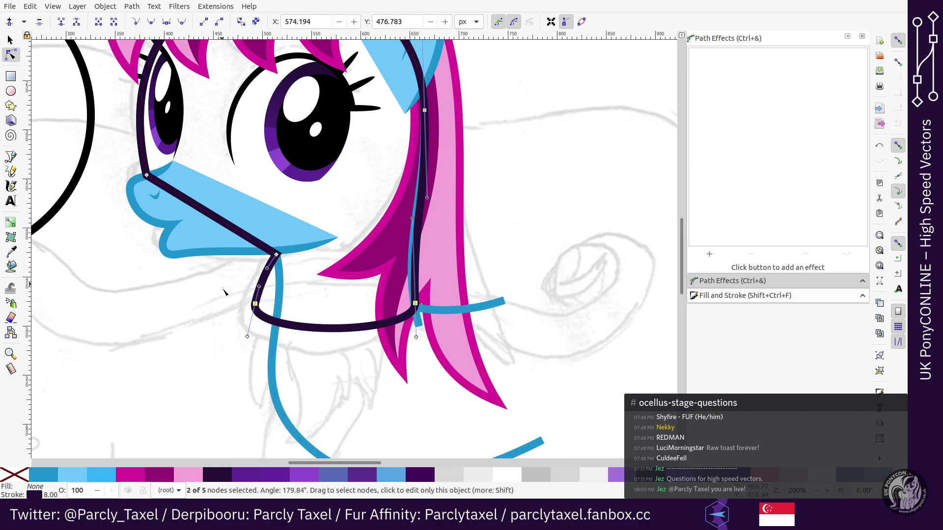
Step: Shift the purple outline's jaw node slightly up and left, to about X 512.1, Y 422.9
drag(224, 291, 342, 364)
scroll(342, 364, up, 2)
key(minus)
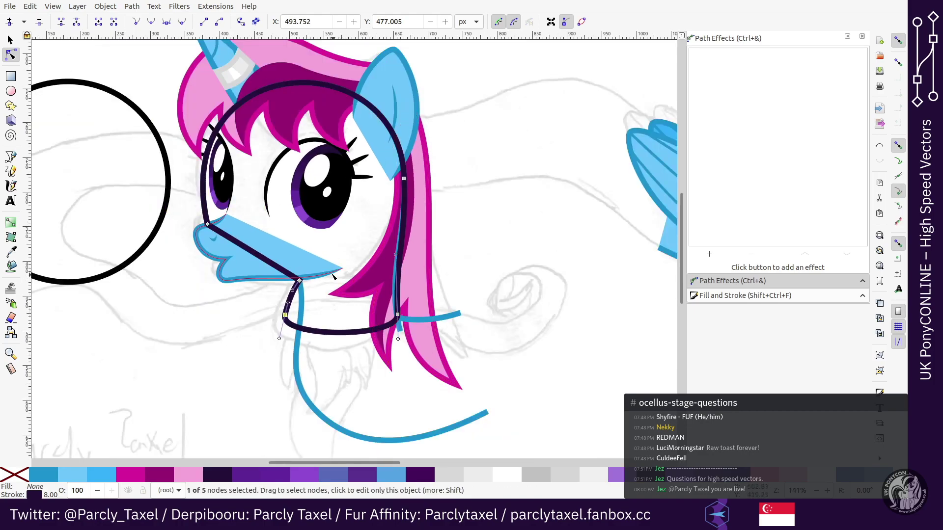
drag(291, 293, 290, 294)
key(Left)
key(Left)
key(Left)
key(Up)
key(Up)
key(Up)
key(Left)
key(Left)
key(Left)
key(Left)
key(Left)
key(Up)
key(alt+Right)
key(alt+Right)
key(Right)
key(Right)
key(Right)
key(Right)
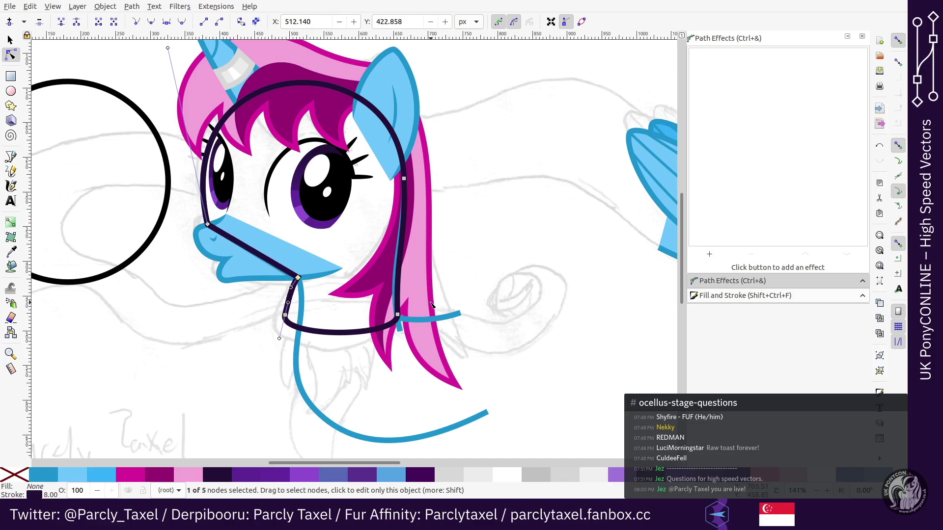
Step: Raise the closed outline's two lower neck nodes together to about X 574.7, Y 446.8
key(plus)
drag(230, 335, 323, 385)
drag(228, 324, 486, 412)
key(shift+Up)
key(shift+Up)
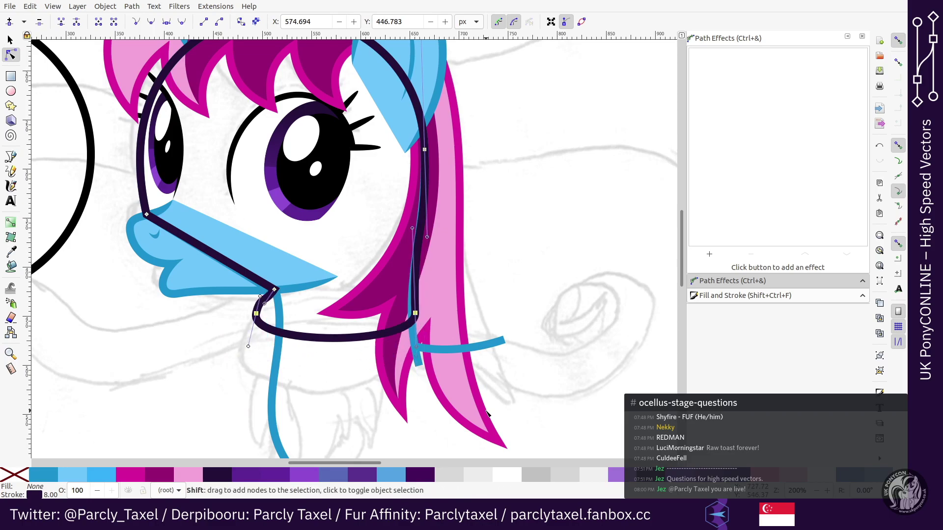
key(Left)
key(Left)
key(Left)
drag(287, 356, 287, 356)
key(shift+Right)
Step: Shift the jaw node and lower front neck node together to about X 505.7, Y 440.9
drag(300, 268, 227, 351)
key(Right)
key(Right)
key(Right)
key(Right)
key(Right)
key(Right)
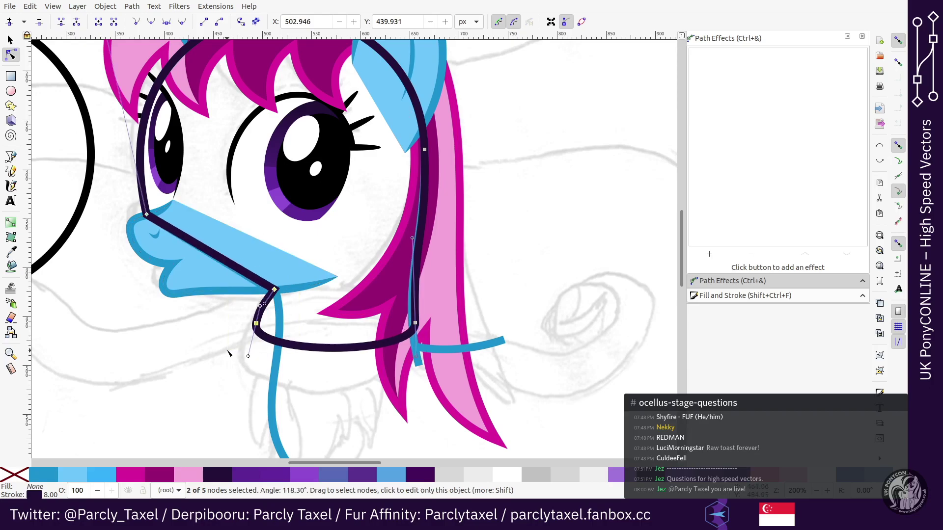
key(minus)
key(Left)
key(Left)
key(Left)
key(Left)
key(Left)
key(Left)
key(Left)
key(Left)
key(Left)
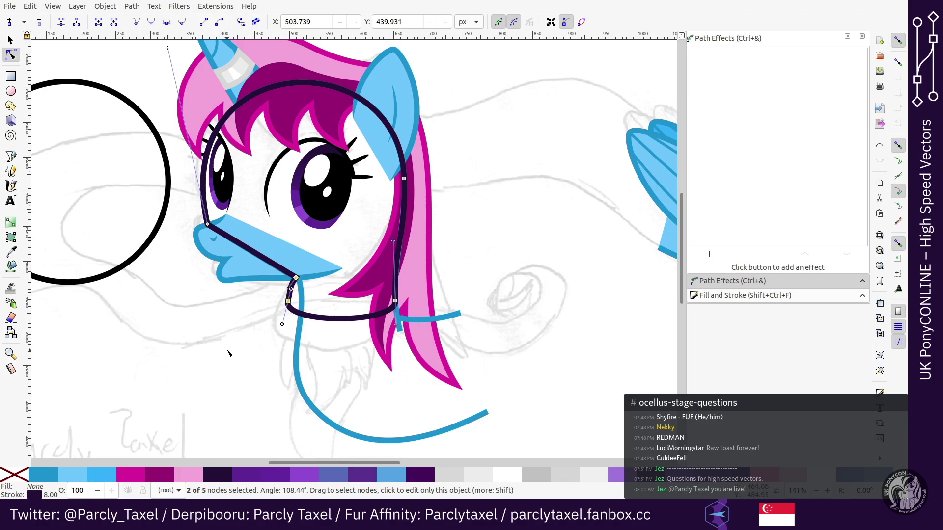
key(Right)
key(Right)
key(Down)
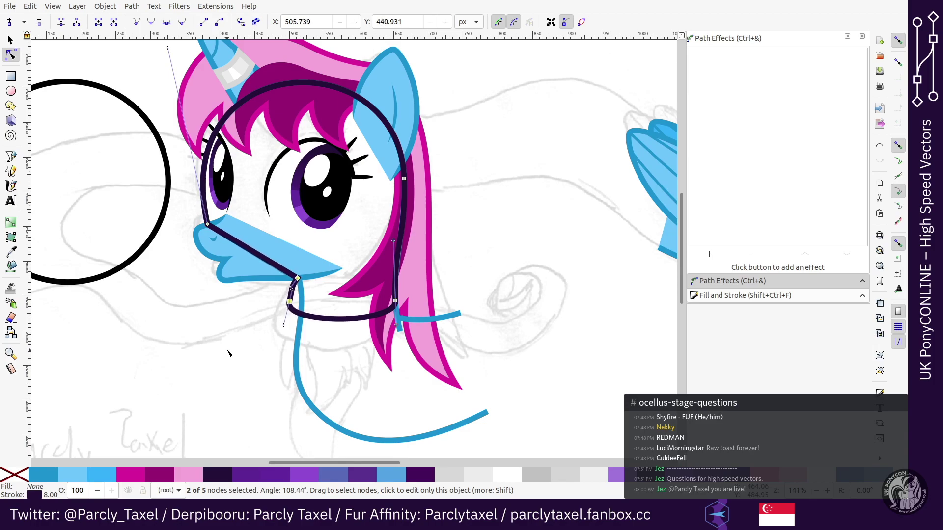
Step: Nudge the closed outline's lower front neck node slightly down
key(plus)
drag(242, 315, 298, 352)
key(Down)
key(Down)
key(minus)
Step: Fine-tune the height of both lower neck nodes together, placing them at about X 576.3, Y 456.3
click(318, 321)
key(Down)
key(Down)
key(Down)
key(Down)
key(Down)
key(Down)
key(Up)
key(Up)
key(Up)
key(Up)
key(Up)
key(Up)
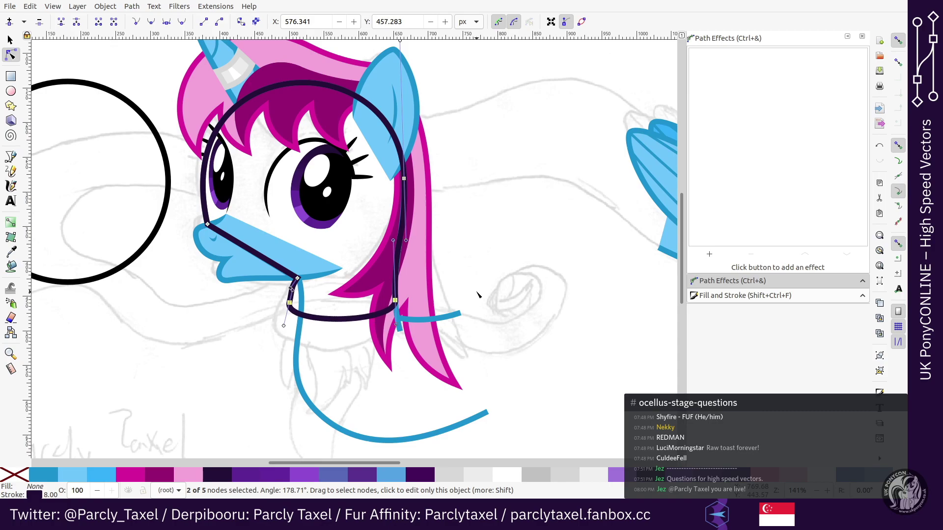
key(Up)
Step: Move the lower back neck node to about X 651.3, Y 454.9, in line with the back of the neck
key(plus)
key(plus)
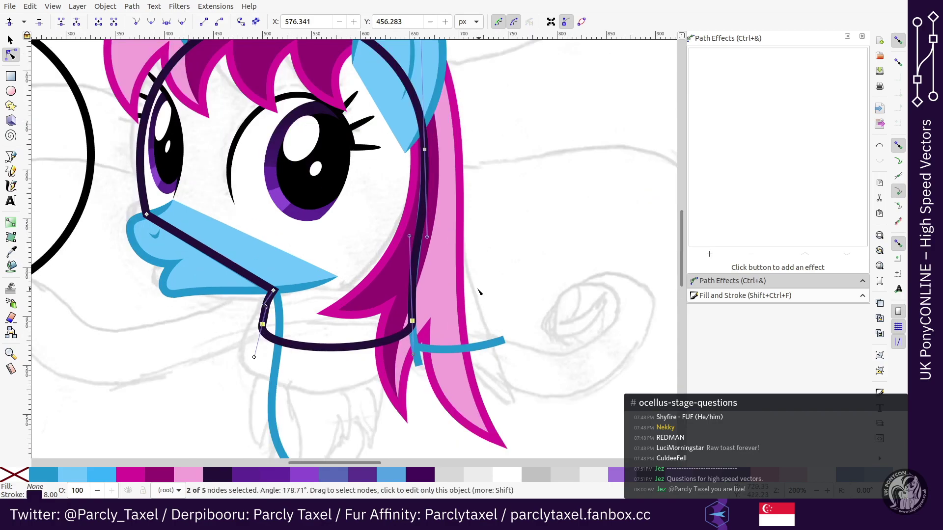
drag(432, 232, 462, 201)
drag(415, 300, 472, 393)
key(Left)
key(alt+Right)
key(alt+Right)
key(alt+Down)
Step: Adjust the handles of the lower front and lower back neck nodes to smooth the curve under the neck
click(224, 355)
drag(230, 330, 226, 338)
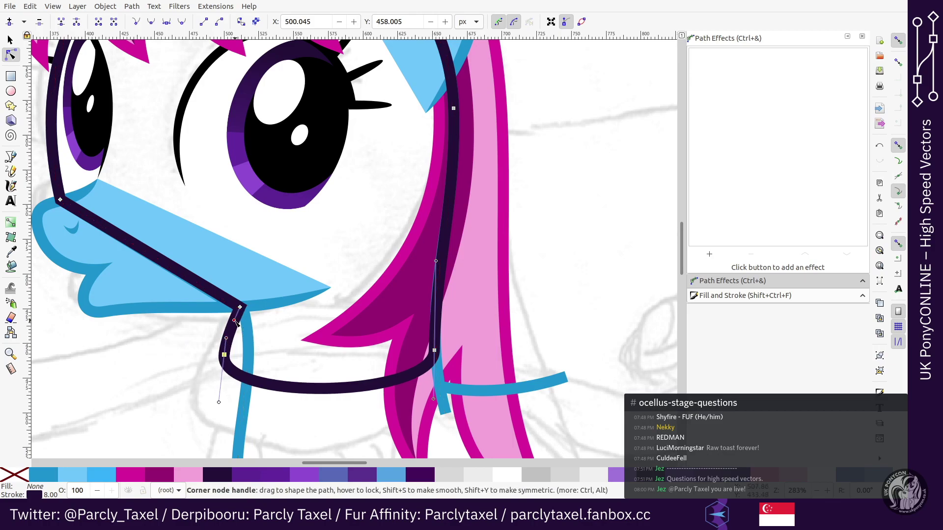
scroll(310, 373, down, 2)
click(434, 311)
drag(434, 359, 435, 369)
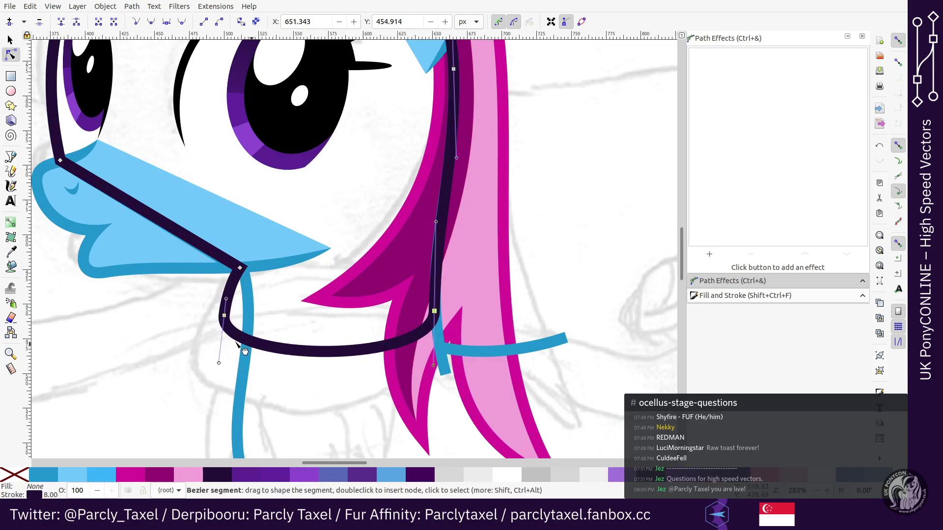
drag(218, 363, 220, 359)
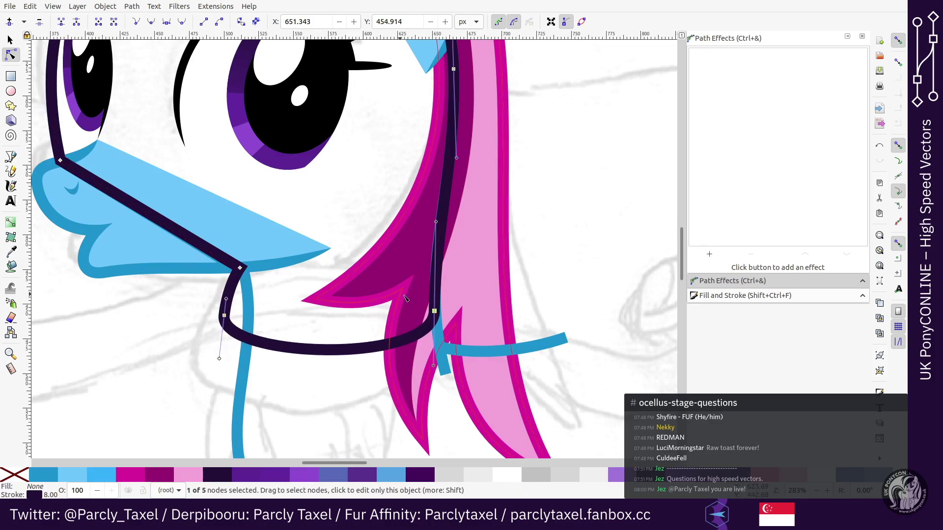
key(minus)
key(minus)
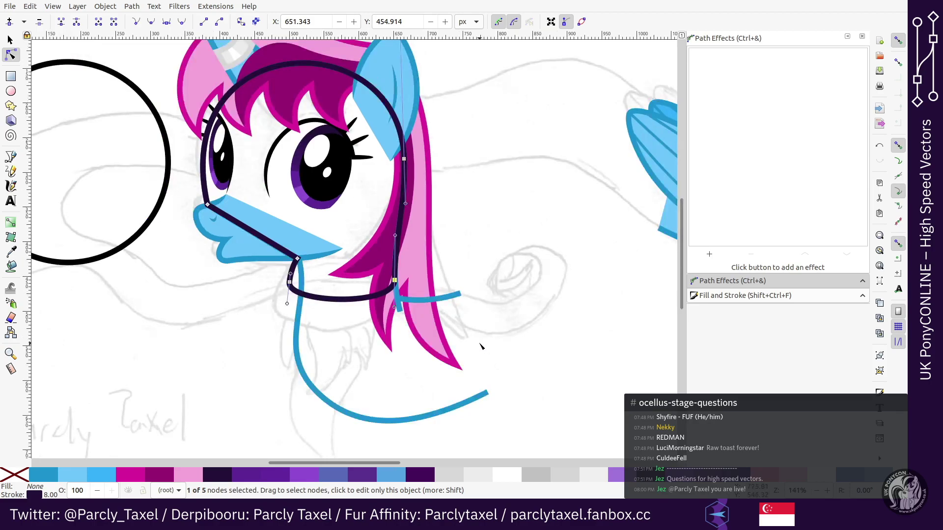
key(plus)
key(plus)
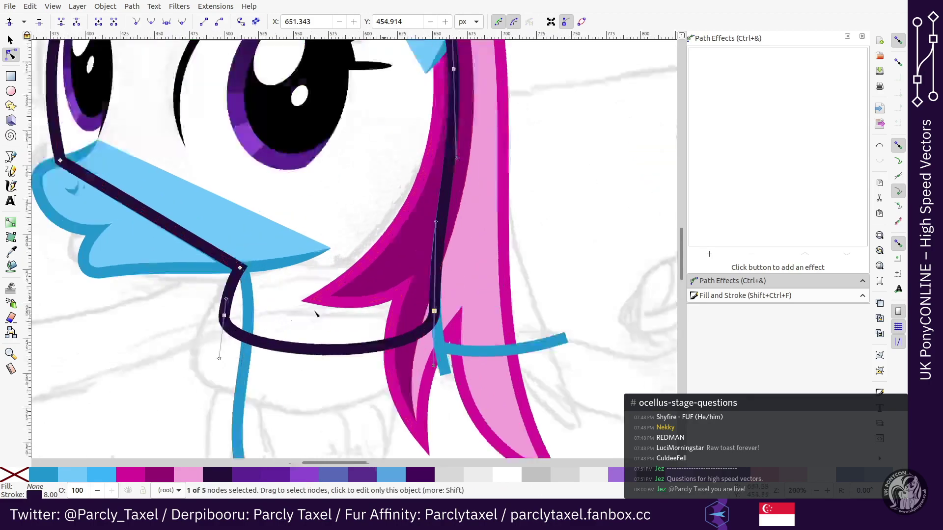
Step: Nudge the lower front neck node slightly down to about X 500.0, Y 458.4
click(226, 315)
scroll(311, 338, up, 8)
scroll(361, 301, down, 4)
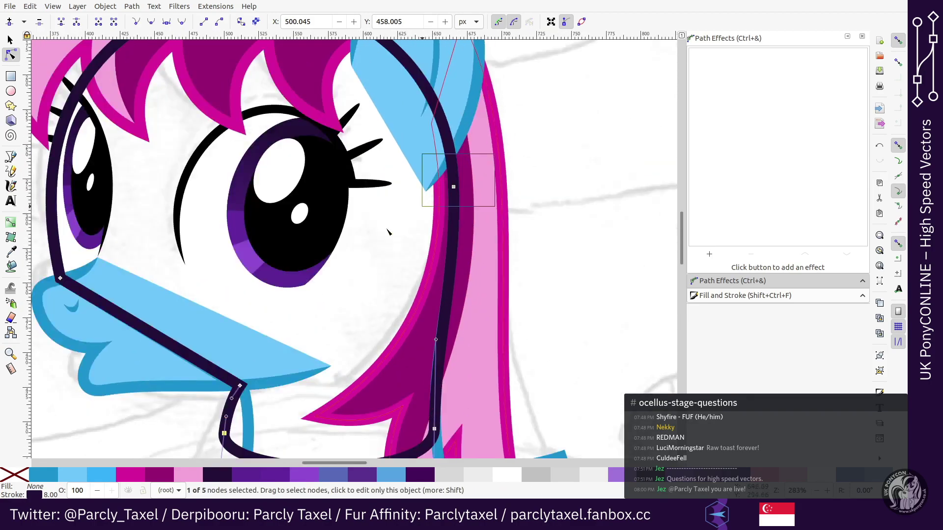
scroll(541, 227, up, 8)
scroll(334, 257, down, 12)
click(224, 295)
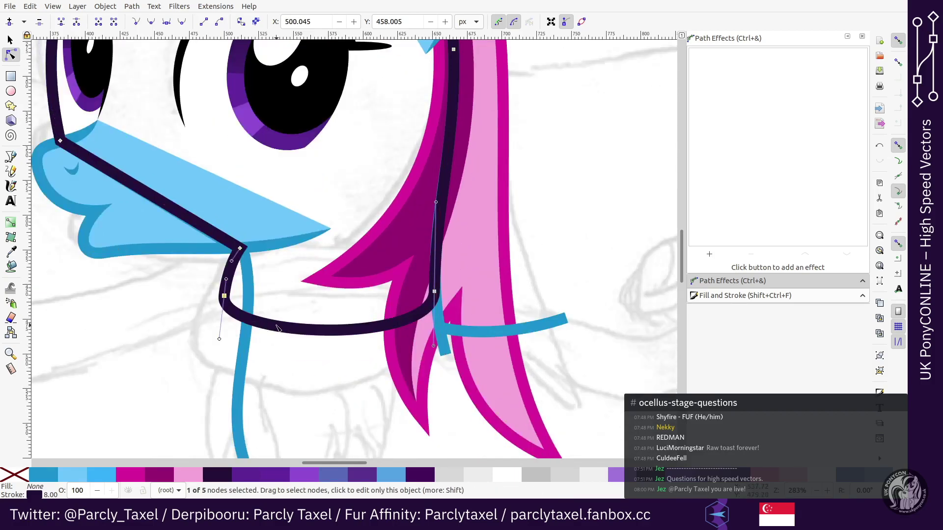
key(alt+Down)
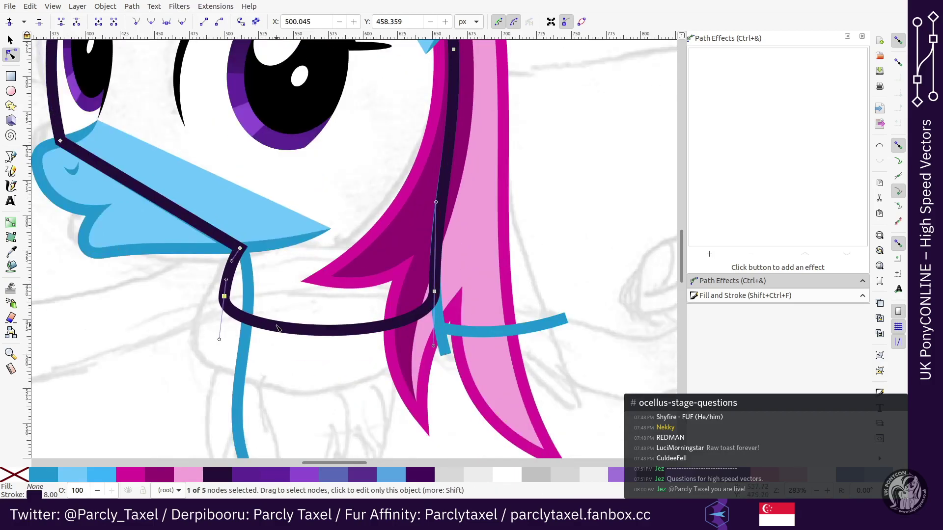
Step: Examine the whole closed outline around the face, jaw and neck, close up and from farther out
key(s)
scroll(280, 325, up, 5)
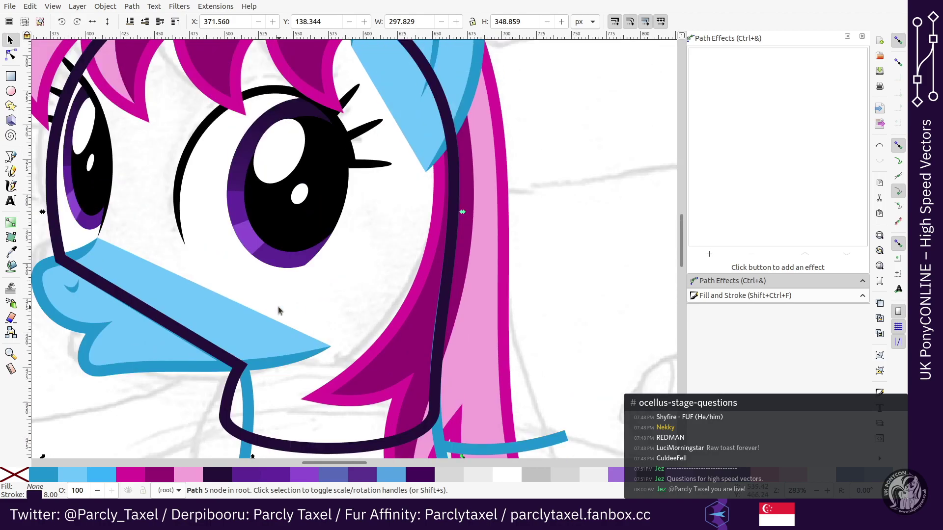
scroll(278, 310, down, 3)
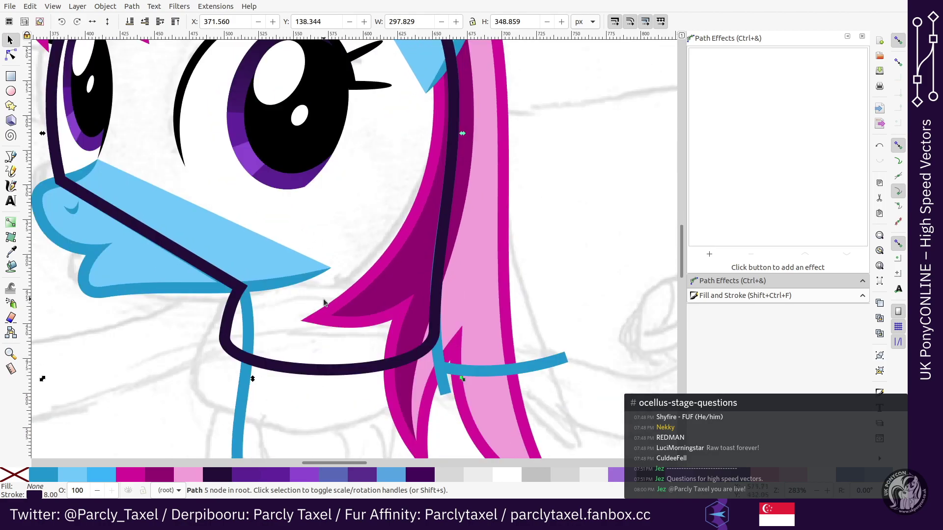
scroll(324, 302, up, 1)
key(minus)
key(minus)
key(plus)
key(plus)
scroll(322, 302, down, 1)
Step: Shift the jaw node and lower front neck node together left and slightly up, to about X 497.9, Y 440.3
key(n)
drag(260, 277, 212, 368)
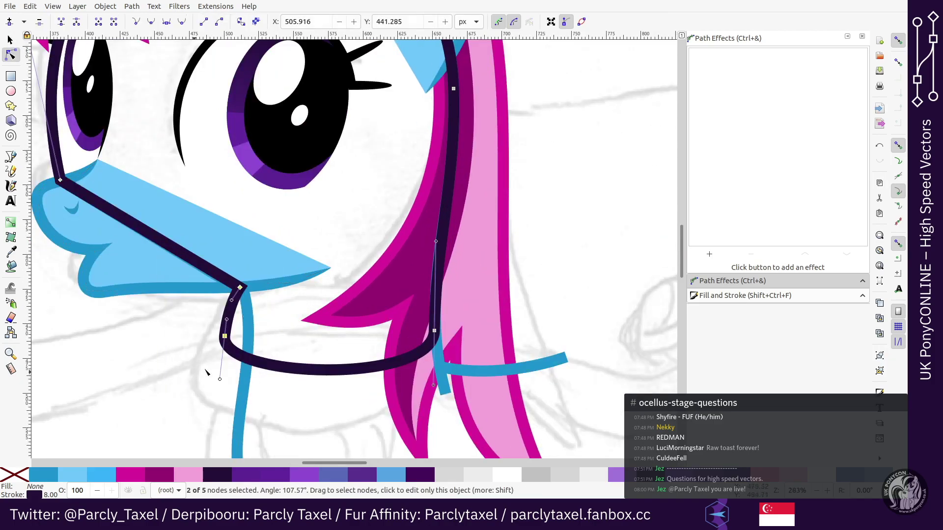
key(minus)
key(minus)
key(Right)
key(Right)
key(Right)
key(Left)
key(Left)
key(Left)
key(Left)
key(Left)
key(Left)
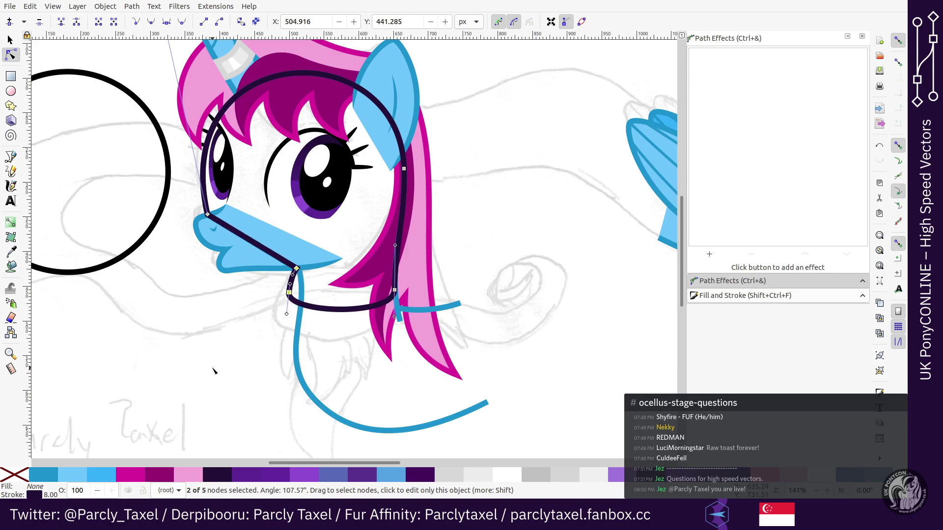
key(Right)
key(Right)
key(Right)
key(Left)
key(Left)
key(Left)
key(Left)
key(Left)
key(Left)
key(Left)
key(Left)
key(Left)
key(Up)
key(Up)
key(Right)
key(Down)
Step: Set the stroke of the original open head-and-neck line to white
click(296, 348)
shift+click(504, 477)
key(Escape)
Step: Set the closed head-and-neck outline's stroke to the Coat | Outline colour
click(295, 268)
drag(327, 232, 254, 324)
key(s)
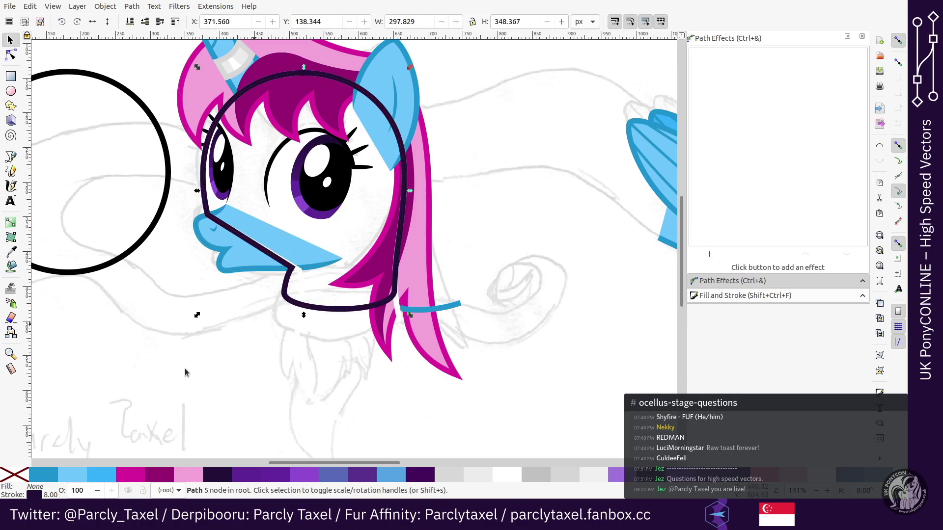
shift+click(43, 479)
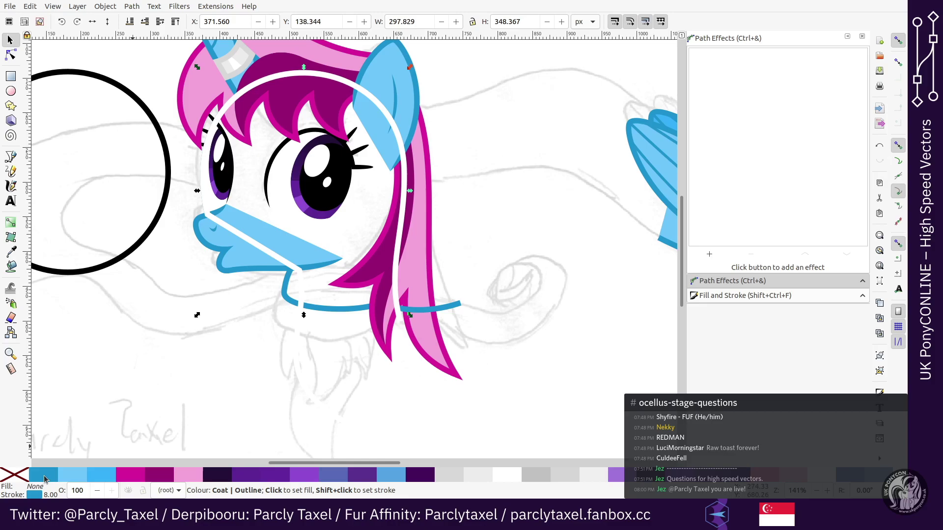
Step: Delete the white head-and-neck line and the loose blue line behind the neck
click(304, 288)
key(Right)
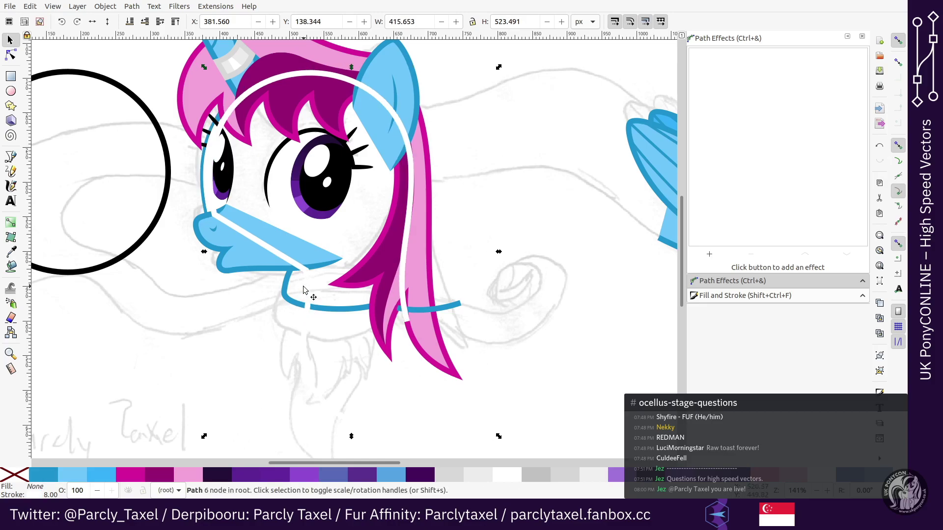
key(shift+Right)
key(Delete)
click(425, 312)
key(Delete)
Step: Fill the closed head-and-neck shape with the Coat | Fill colour
key(n)
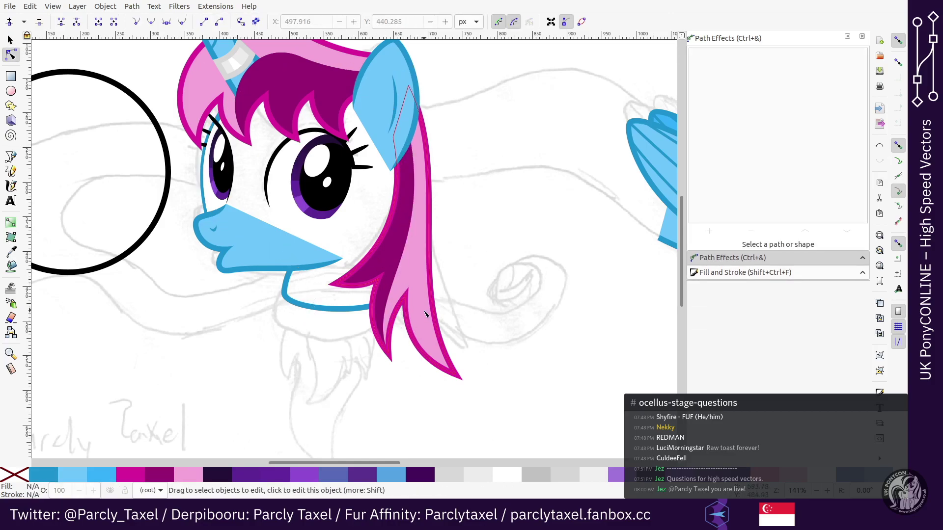
drag(270, 239, 321, 314)
click(68, 480)
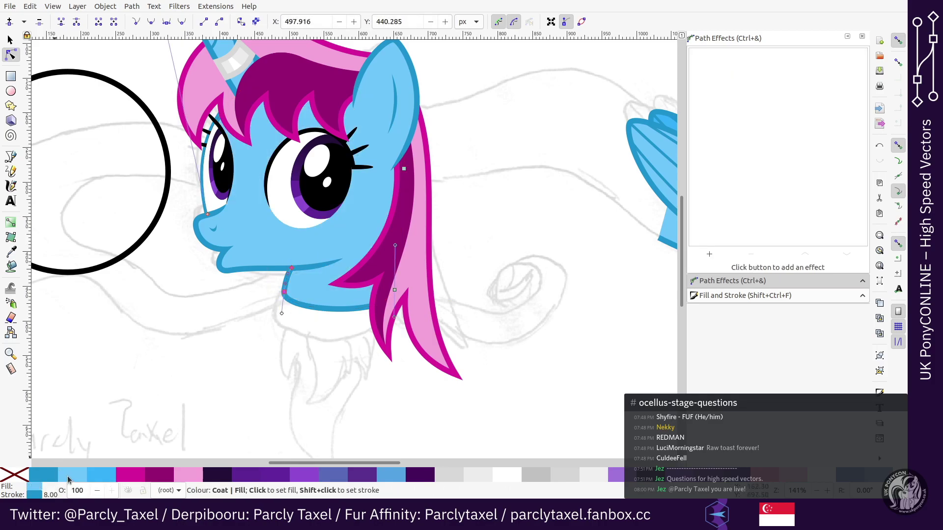
scroll(500, 362, up, 3)
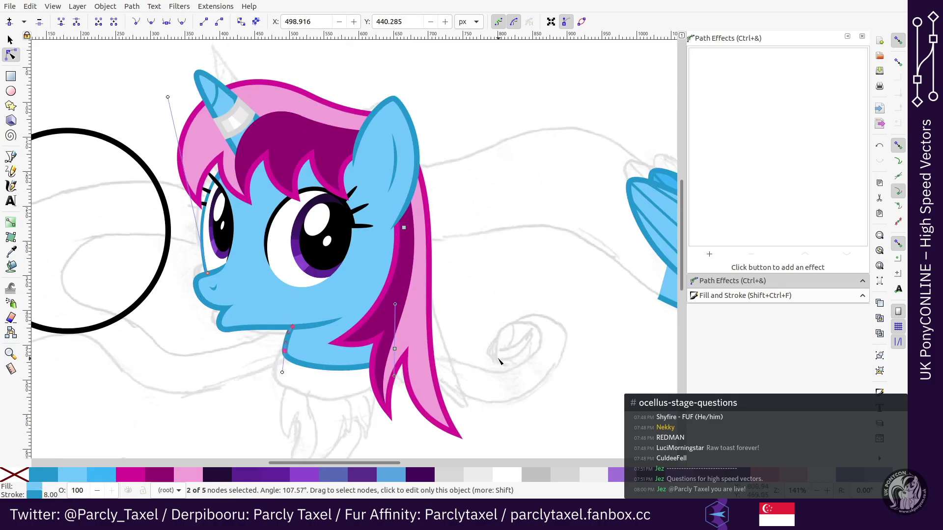
Step: Undo the latest node nudges, the coat fill and the deletion of the two lines
key(Left)
key(Left)
key(Left)
key(ctrl+z)
key(ctrl+z)
key(ctrl+z)
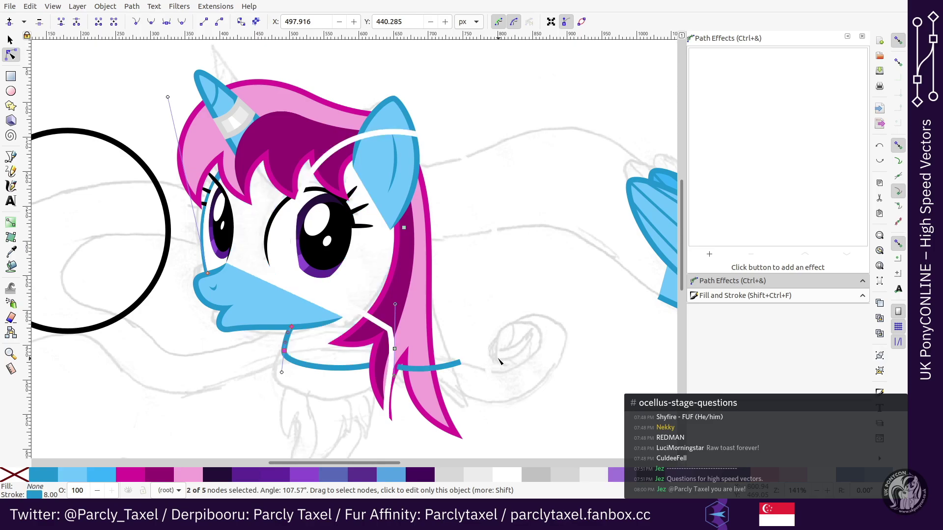
key(ctrl+z)
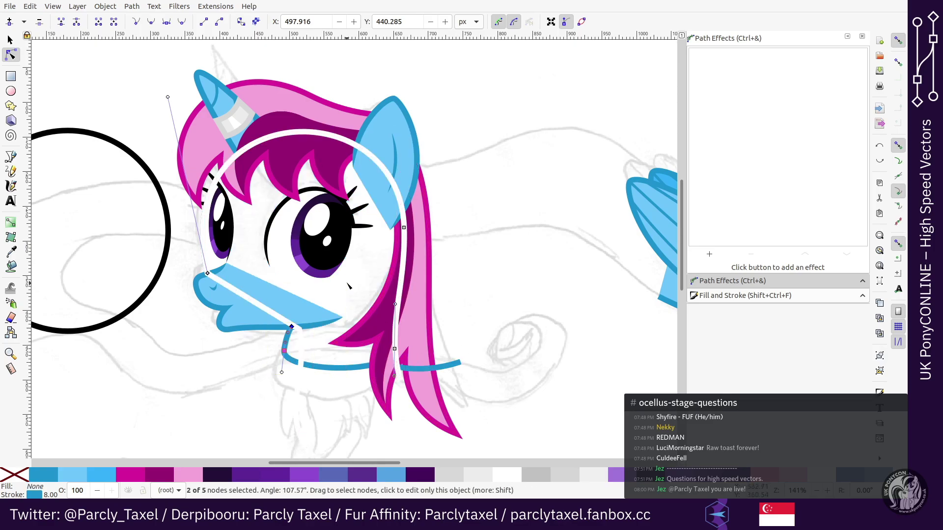
key(ctrl+shift+z)
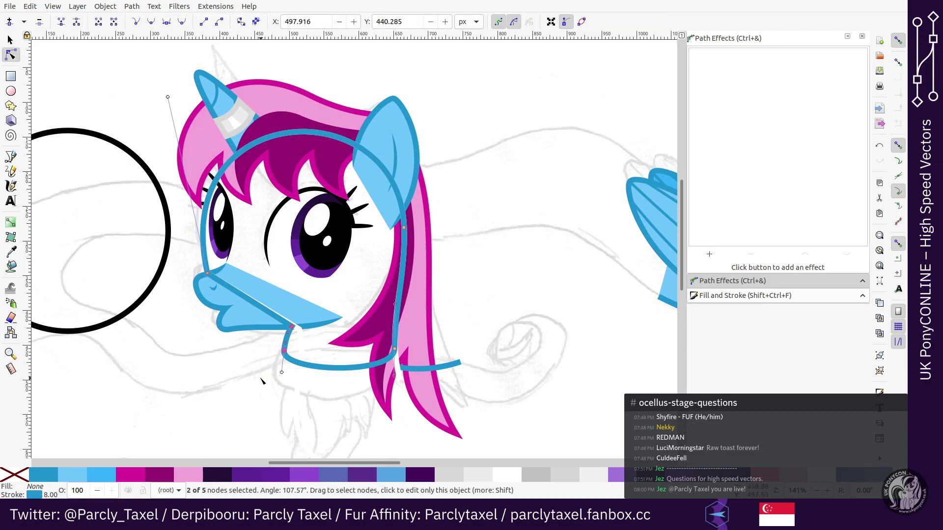
Step: Finely nudge the blue outline's jaw node and lower front neck node together to about X 499.3, Y 438.9
key(alt+Left)
key(alt+Up)
key(alt+Right)
key(alt+Right)
key(alt+Right)
key(alt+Right)
key(alt+Right)
key(alt+Down)
key(alt+Right)
key(alt+Right)
key(alt+Right)
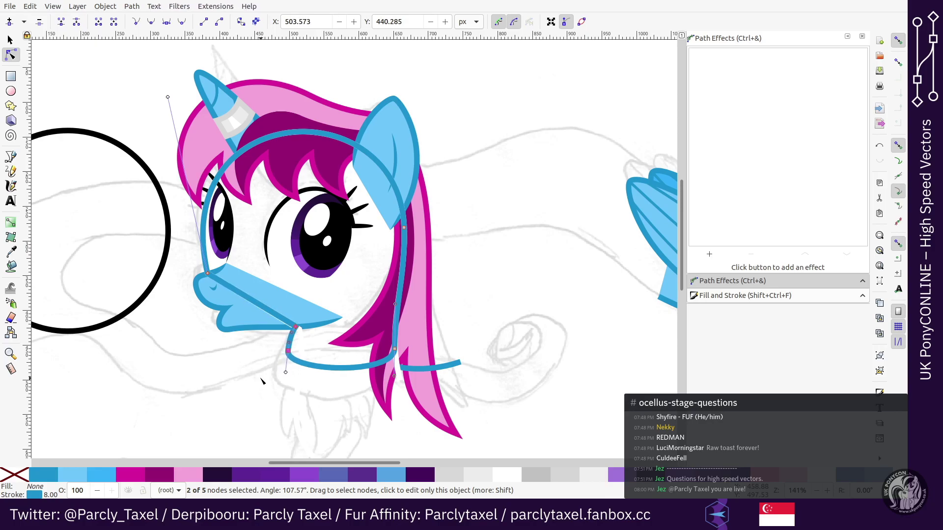
key(alt+Left)
key(alt+Left)
key(alt+Left)
key(alt+Left)
key(alt+Left)
key(alt+Up)
key(alt+Up)
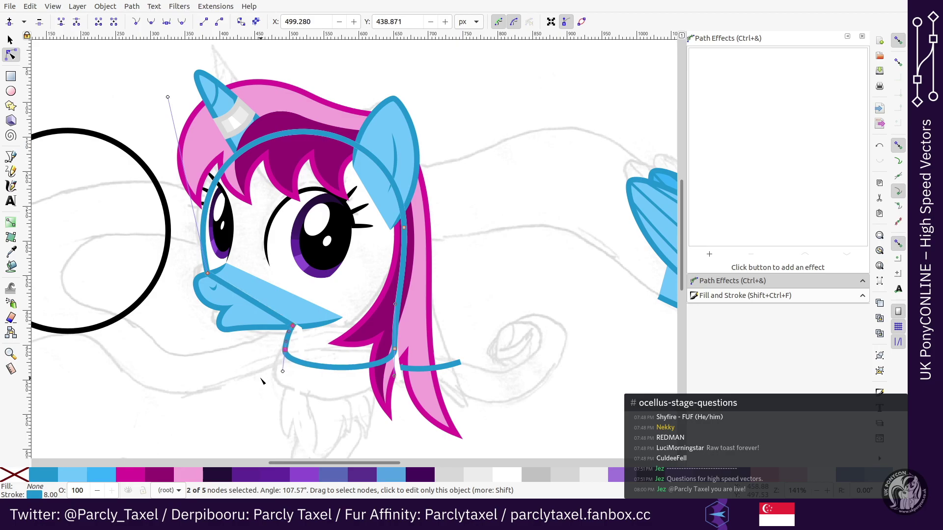
key(s)
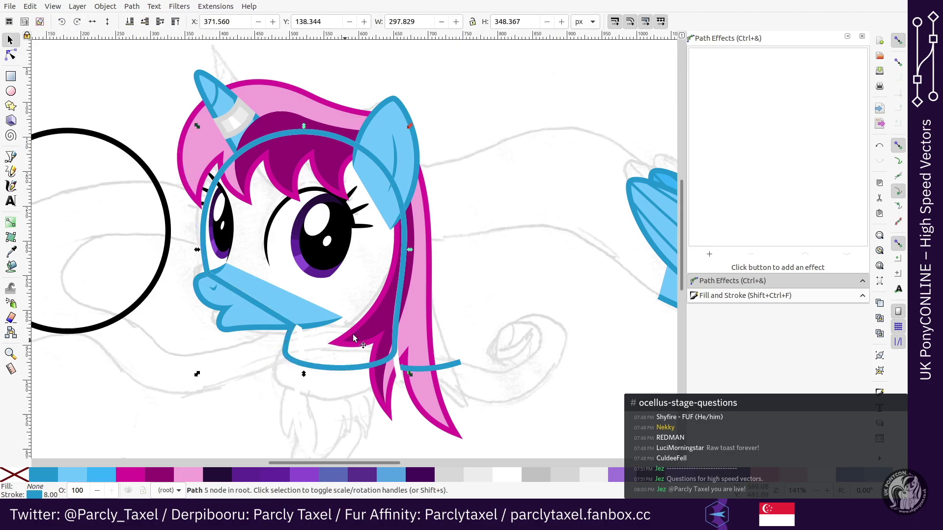
Step: Reshape the lower neck corners of the pony's head-and-neck outline by adjusting the curve handles at both nodes
scroll(351, 359, up, 2)
key(n)
click(216, 295)
drag(218, 279, 223, 261)
click(435, 291)
drag(436, 203, 435, 200)
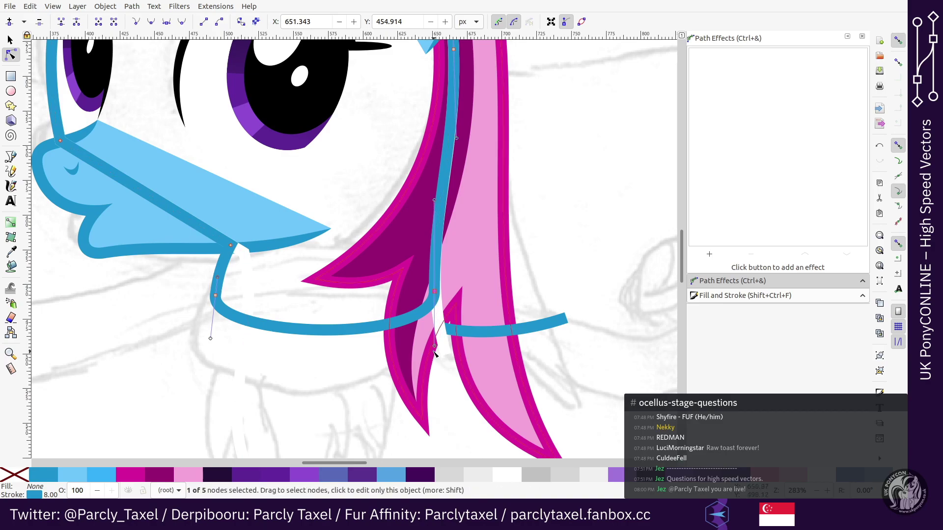
drag(434, 346, 435, 351)
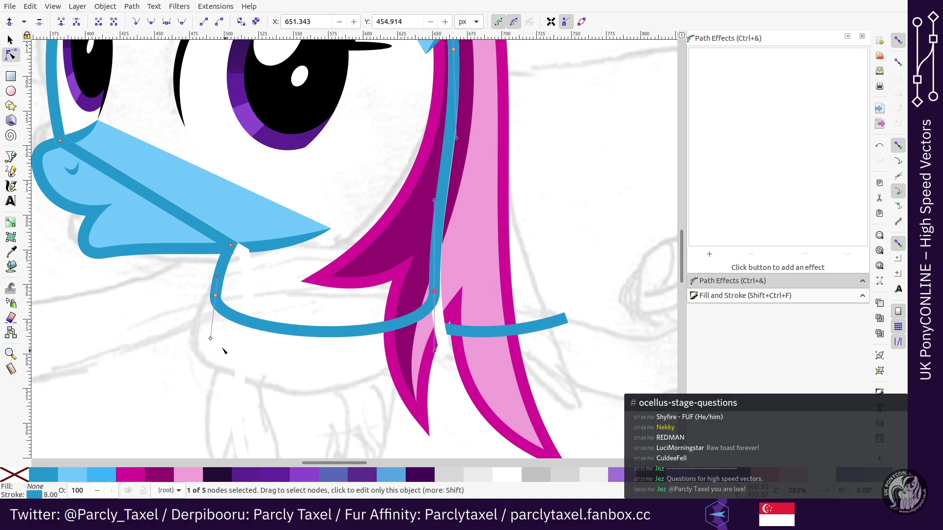
click(261, 362)
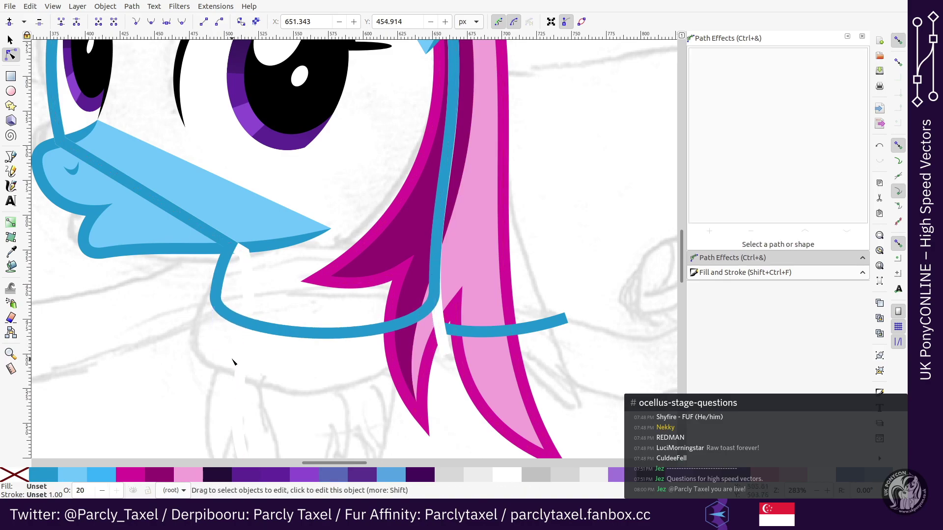
Step: Delete the leftover blue line crossing the long mane beside the neck
click(492, 331)
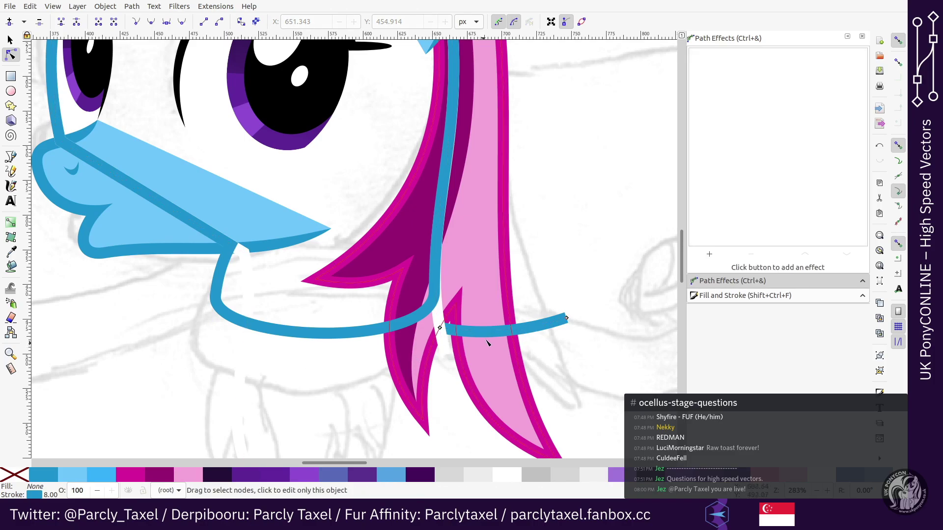
shift+click(443, 349)
key(s)
key(Delete)
key(minus)
key(minus)
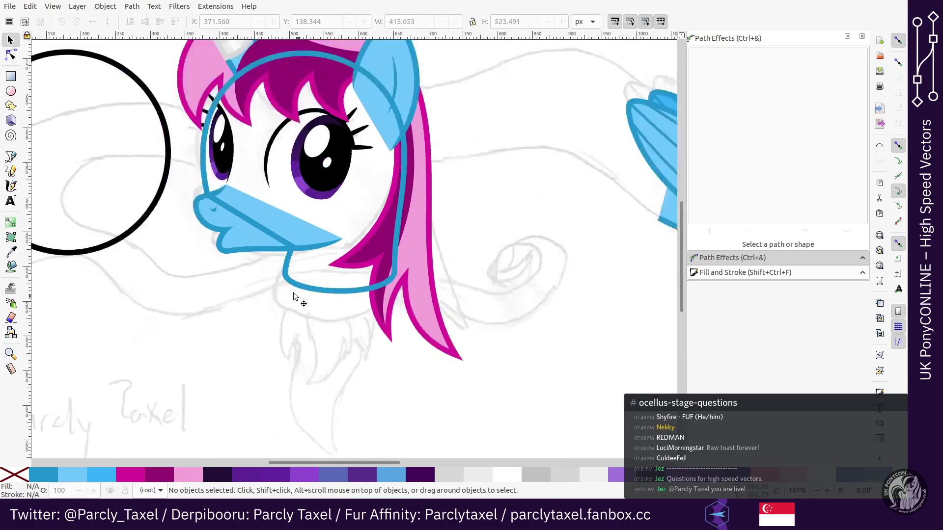
Step: Fill the head-and-neck outline with light blue and send it behind the face and mane, with the sketch image beneath it
key(n)
click(305, 289)
click(78, 478)
key(s)
key(End)
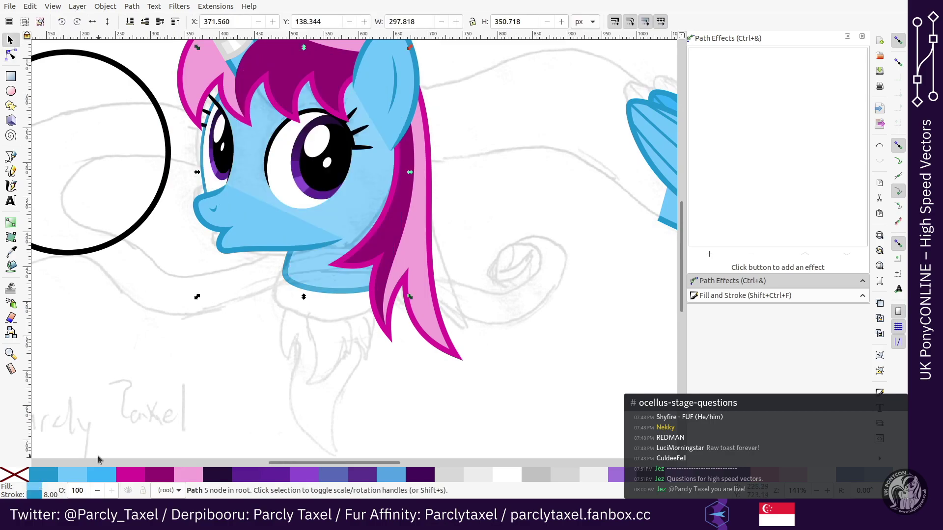
key(minus)
key(minus)
click(404, 382)
key(plus)
key(plus)
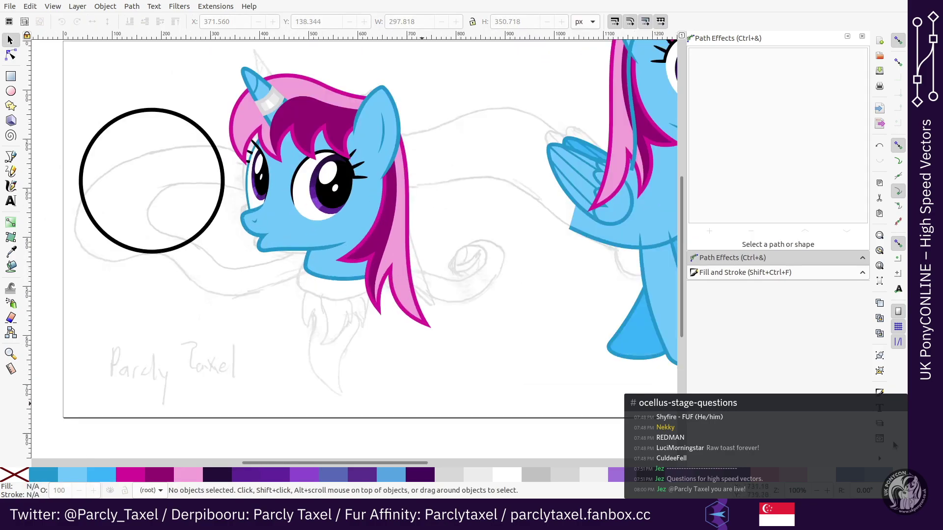
Step: Combine the head's existing detail group and the head-and-neck paths into a single group
scroll(384, 304, up, 6)
key(plus)
click(326, 269)
key(minus)
key(minus)
key(minus)
key(plus)
key(plus)
key(minus)
key(plus)
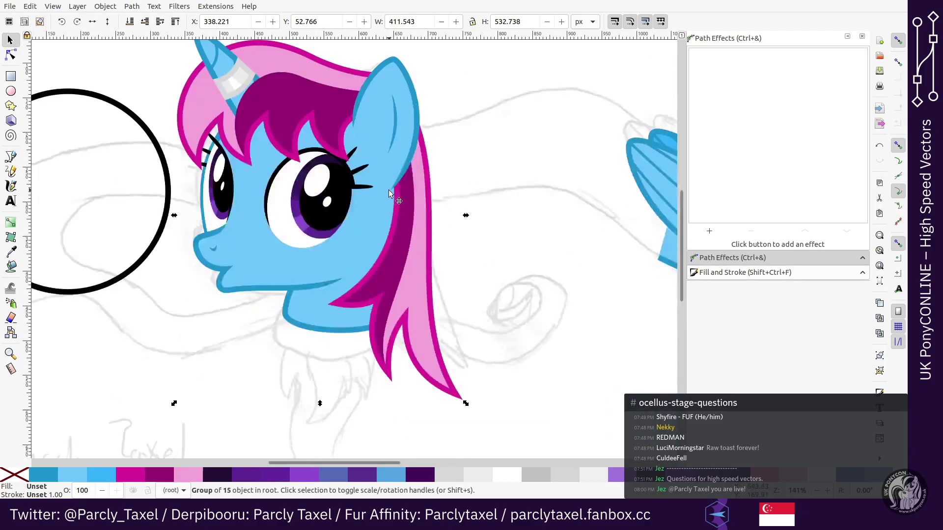
shift+click(323, 345)
key(ctrl+g)
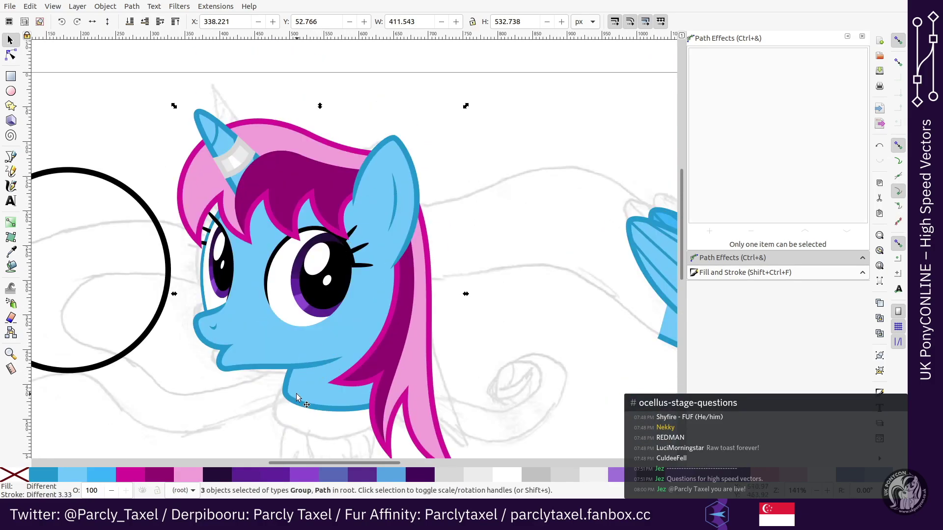
key(Up)
key(Up)
key(Up)
key(Up)
key(Up)
key(Up)
key(Up)
key(Up)
key(Up)
key(Up)
key(Up)
key(Up)
key(Up)
key(Up)
key(Up)
key(Up)
key(Up)
key(Up)
key(Up)
key(Up)
key(ctrl+z)
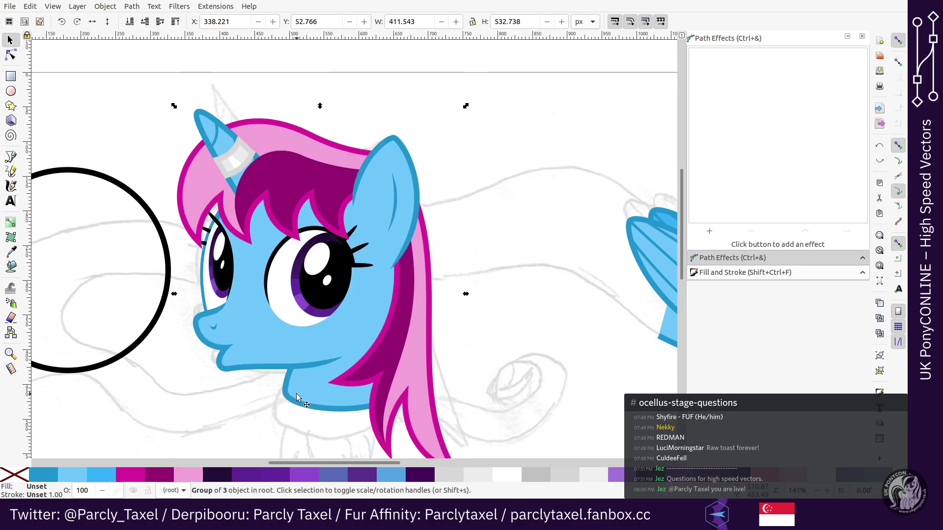
Step: Clean up unused definitions in the document and save the file
key(minus)
key(minus)
key(alt+f)
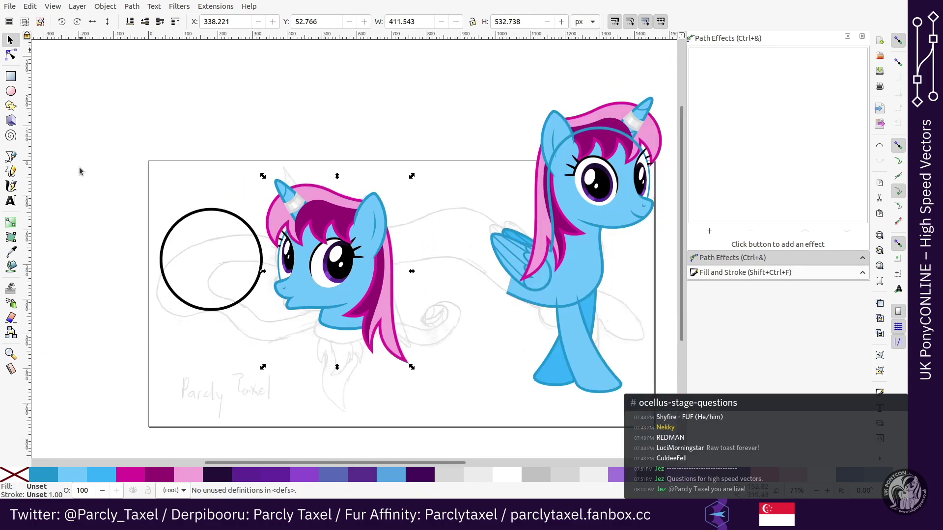
key(ctrl+s)
Step: Delete the mane, horn, ear, eyes and muzzle from the full-body pony, leaving only its plain head-and-body shape
scroll(138, 162, right, 10)
key(plus)
key(plus)
scroll(302, 97, up, 3)
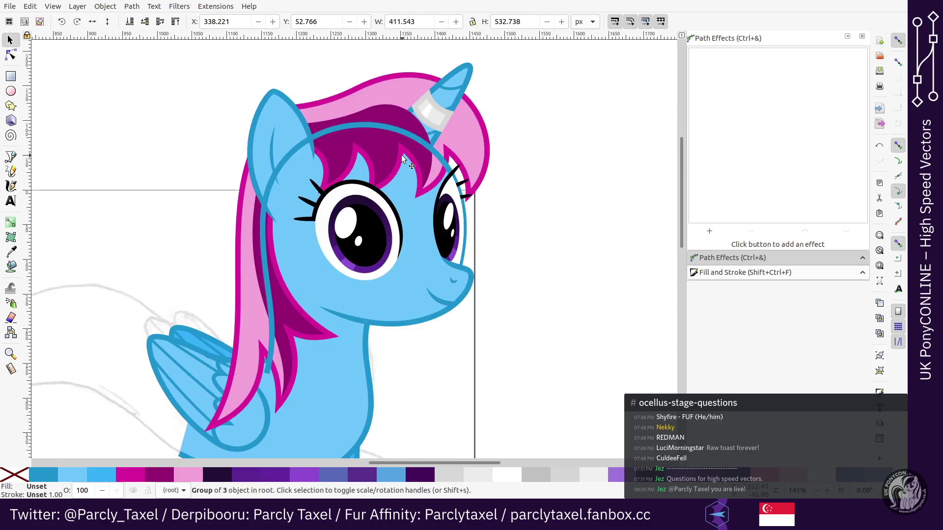
shift+click(402, 155)
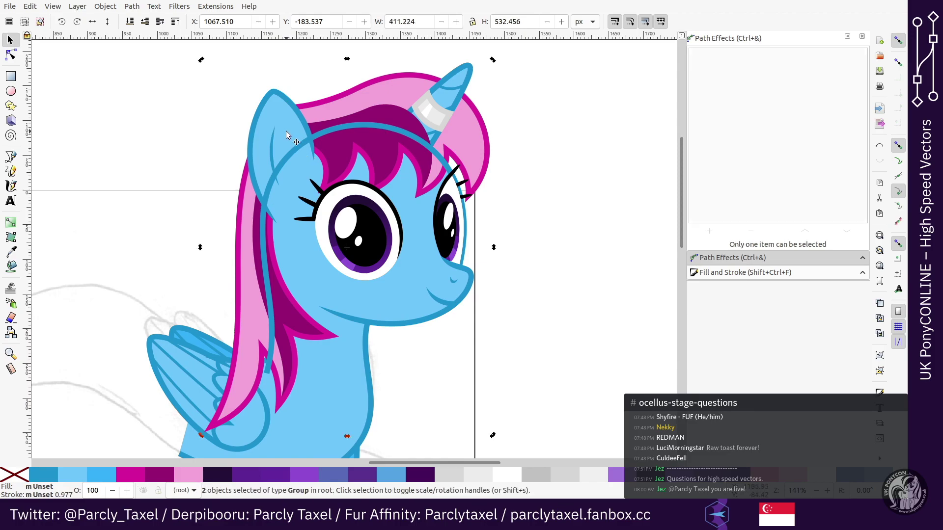
key(Delete)
click(366, 215)
key(Delete)
Step: Draw an arched curve across the full-body pony's neck with the Pen tool and set its stroke width to 8
scroll(375, 225, down, 4)
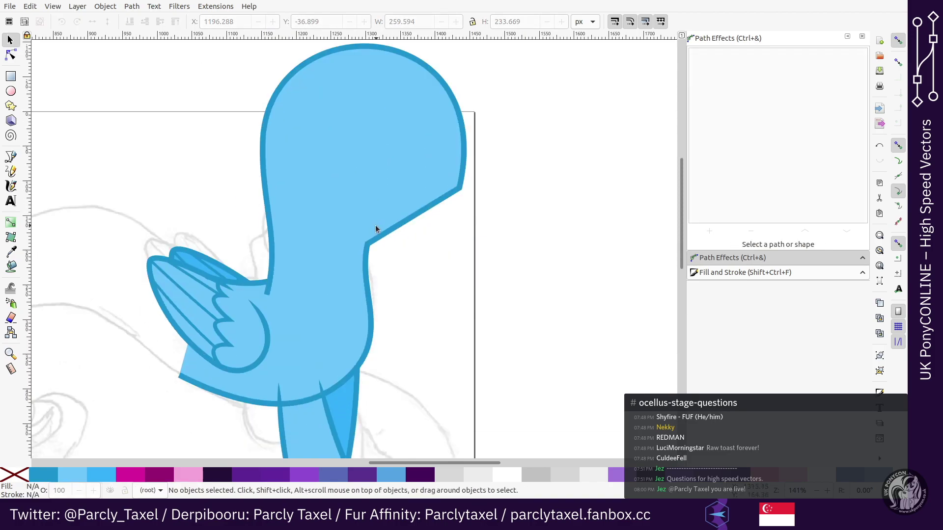
key(n)
scroll(442, 286, down, 8)
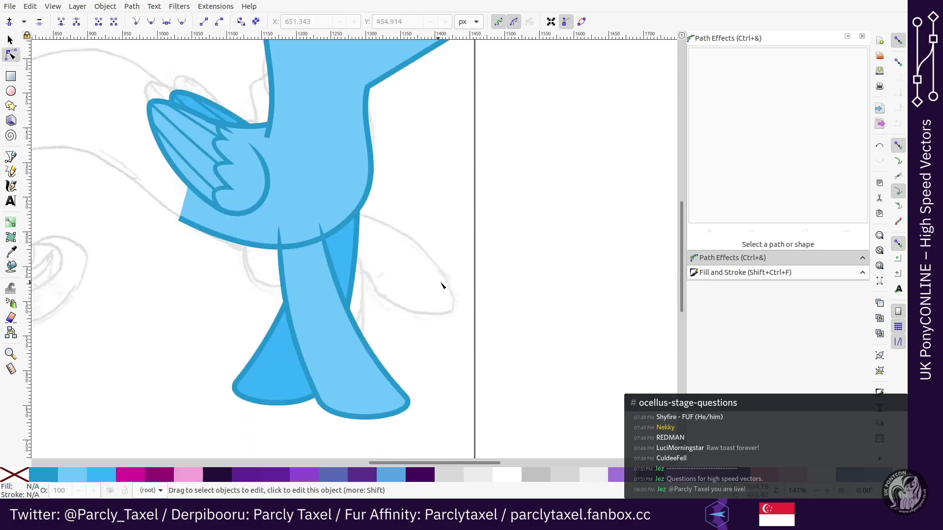
key(s)
scroll(452, 268, up, 4)
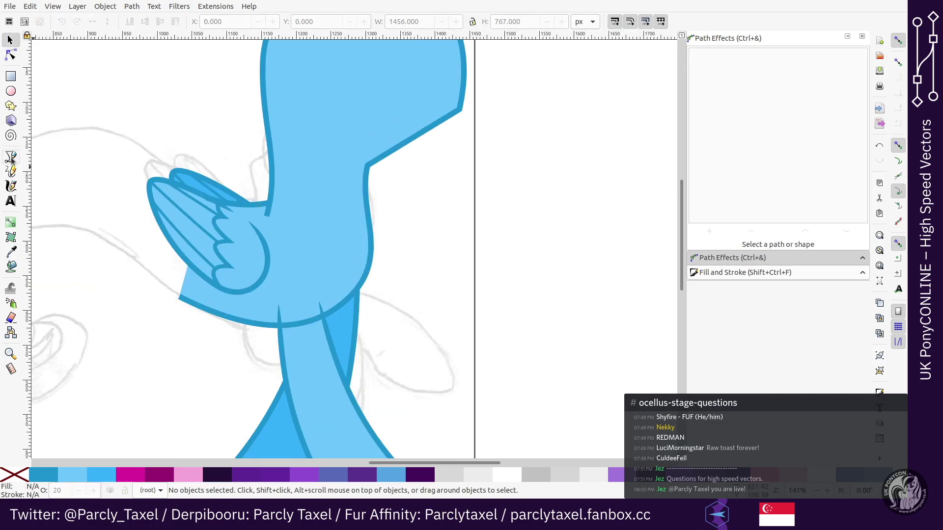
click(11, 158)
click(267, 195)
drag(367, 229, 370, 239)
key(Return)
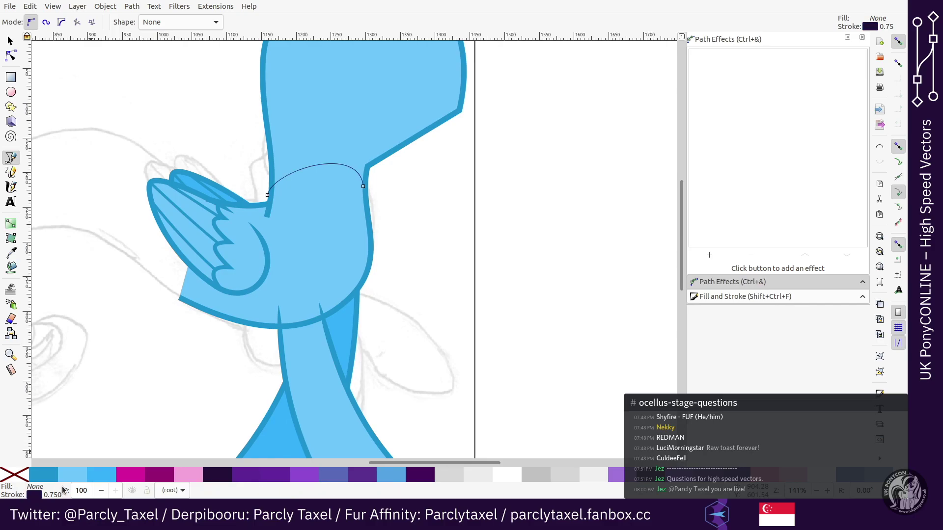
click(84, 360)
key(minus)
key(minus)
key(minus)
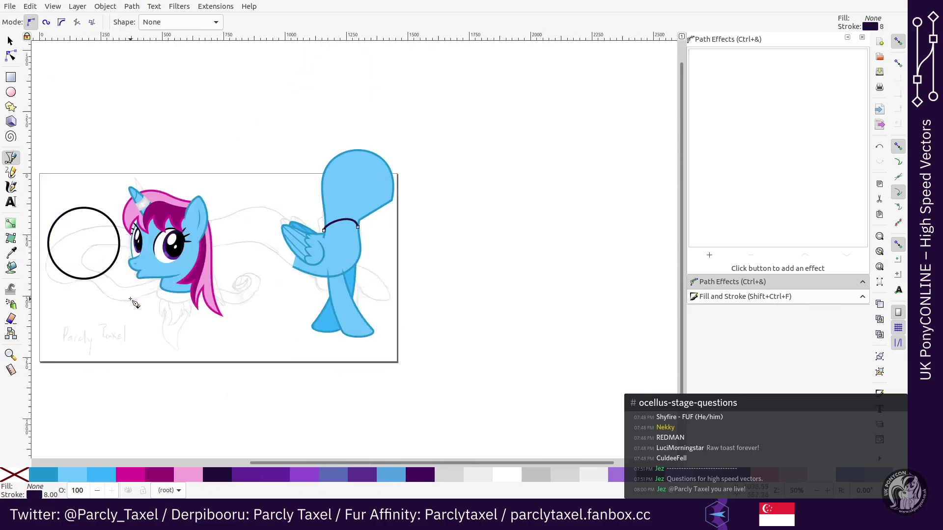
Step: Adjust the neck curve's end node and handles into an even arch whose ends meet both sides of the neck outline
key(plus)
key(plus)
key(plus)
key(plus)
key(n)
scroll(251, 196, up, 2)
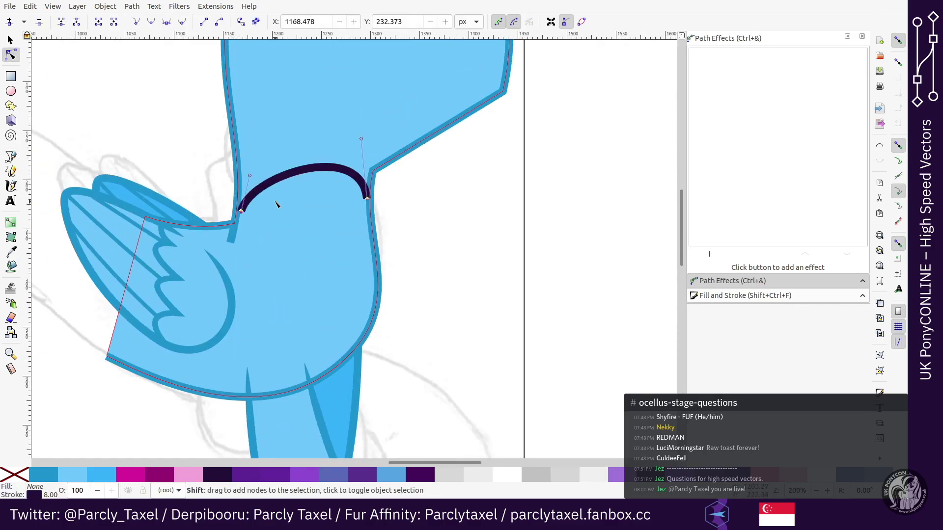
drag(245, 175, 232, 158)
click(367, 198)
key(shift+Down)
key(Right)
key(Right)
key(Right)
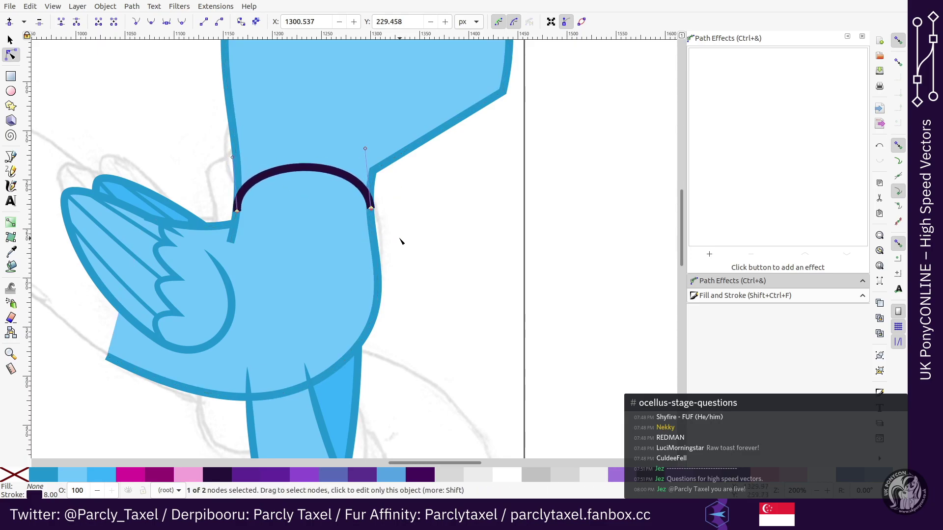
drag(366, 149, 373, 168)
scroll(404, 137, up, 6)
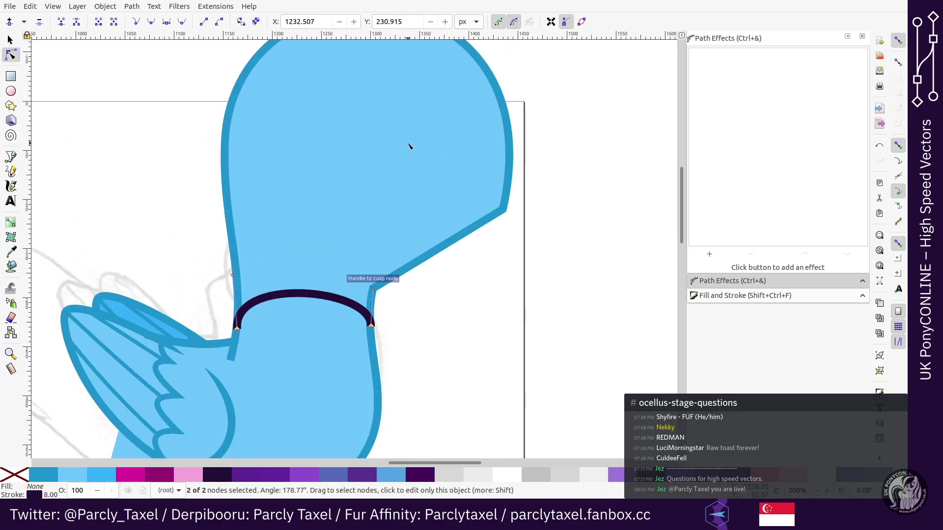
Step: Delete the light blue fill shape behind the full-body pony's head and body outline
key(s)
key(minus)
key(minus)
key(plus)
key(plus)
key(minus)
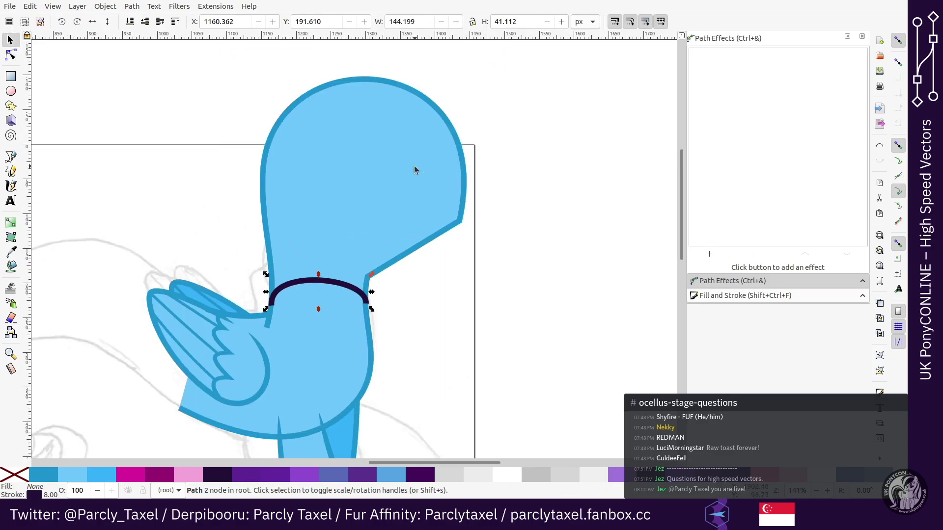
scroll(414, 169, down, 5)
scroll(420, 176, up, 7)
scroll(462, 186, down, 2)
click(403, 182)
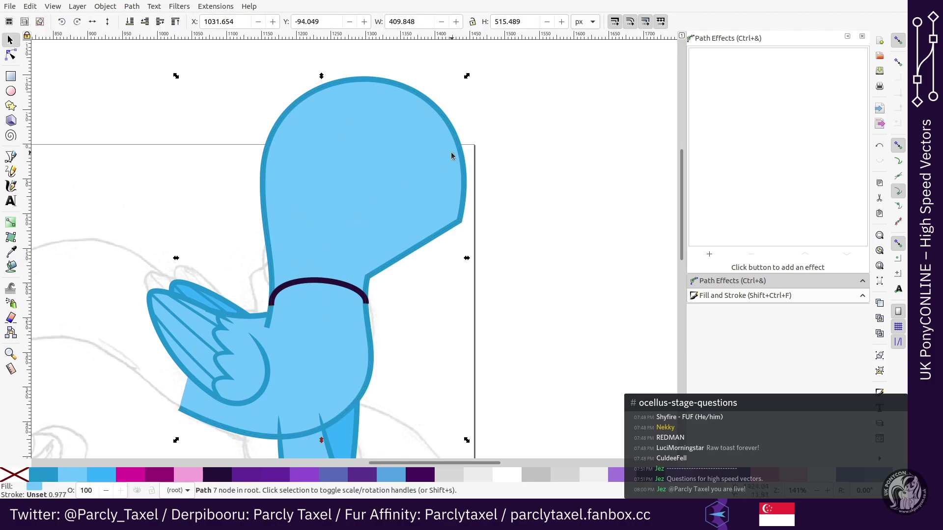
key(Delete)
Step: Remove the rounded head and jaw segments from the body outline, keeping the neck and torso lines
scroll(397, 237, down, 4)
key(n)
click(402, 181)
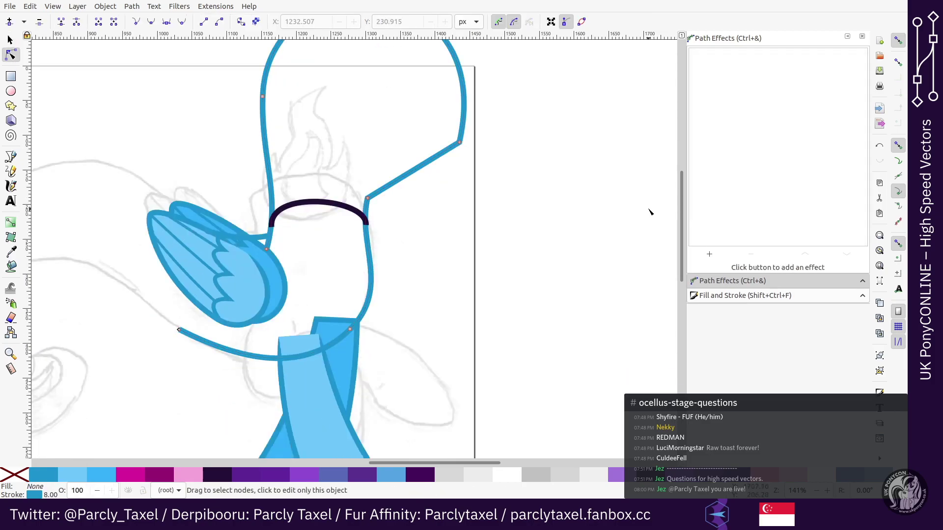
scroll(437, 219, up, 1)
click(423, 187)
click(114, 22)
drag(421, 143, 482, 187)
key(Delete)
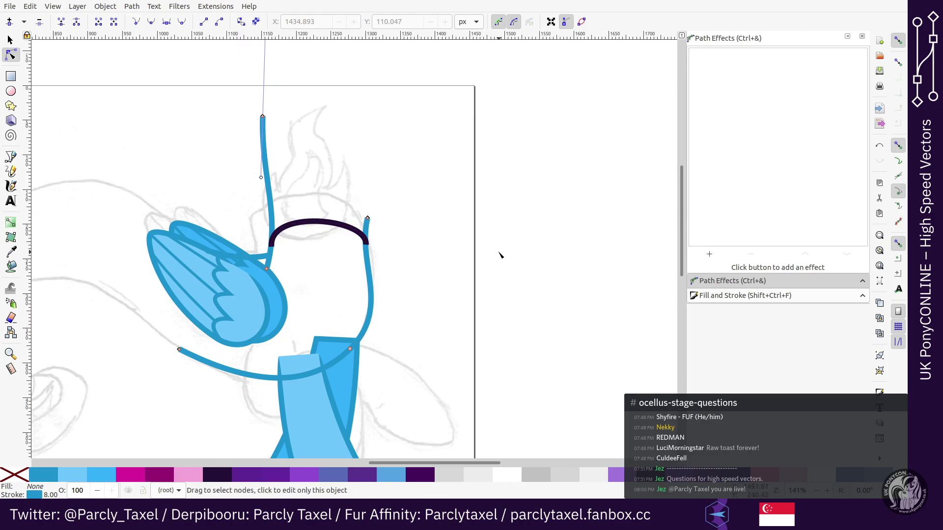
key(Escape)
key(minus)
key(ctrl+Left)
key(ctrl+Left)
key(ctrl+Left)
key(ctrl+Left)
key(ctrl+Left)
key(ctrl+Left)
key(ctrl+Left)
key(ctrl+Left)
key(ctrl+Left)
key(ctrl+Left)
key(plus)
key(minus)
key(ctrl+Down)
key(ctrl+Down)
key(ctrl+Down)
key(ctrl+Down)
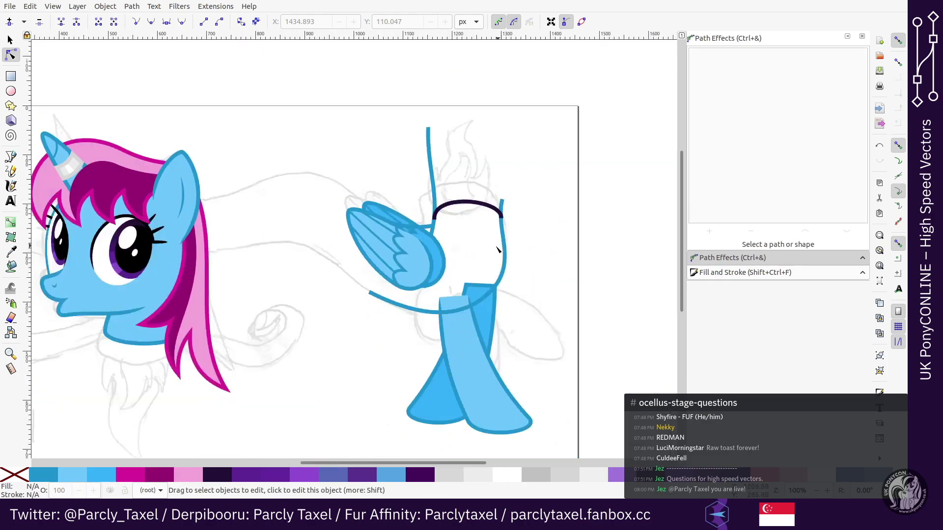
key(plus)
click(467, 212)
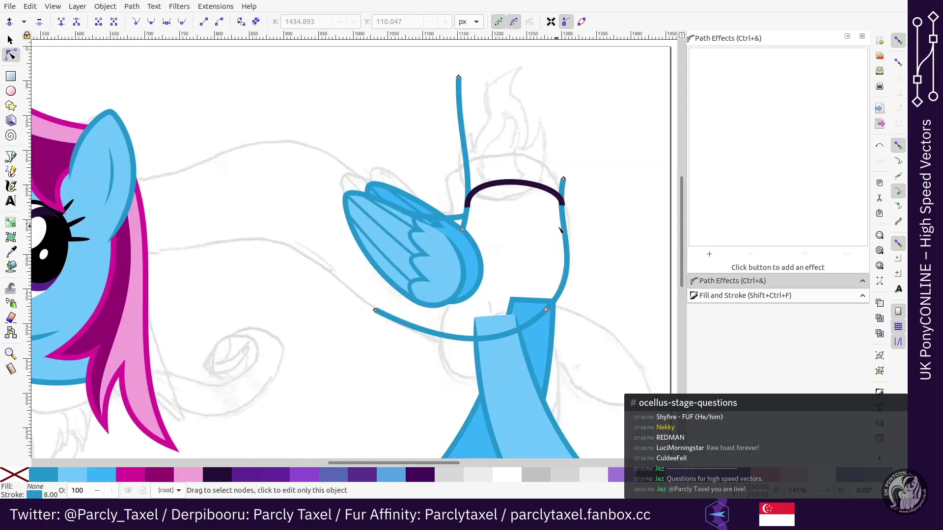
key(s)
key(minus)
key(Escape)
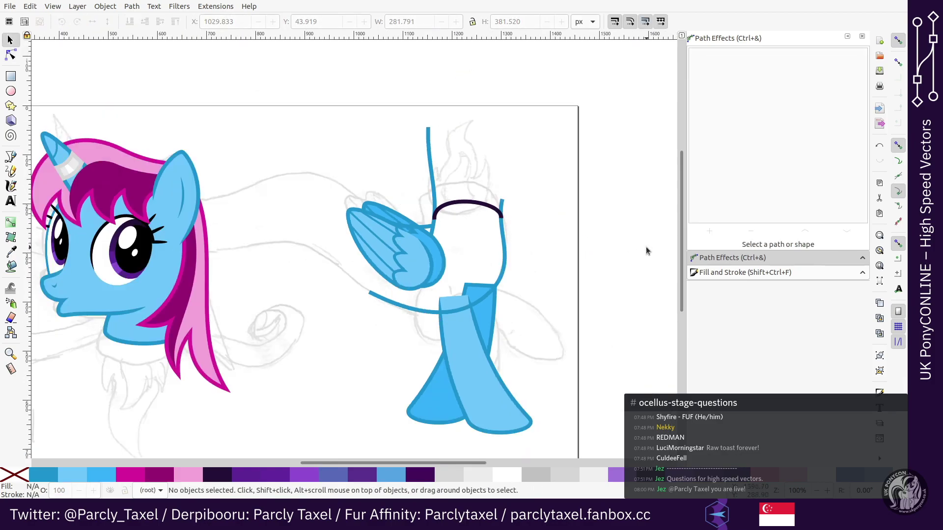
Step: Save the drawing
key(plus)
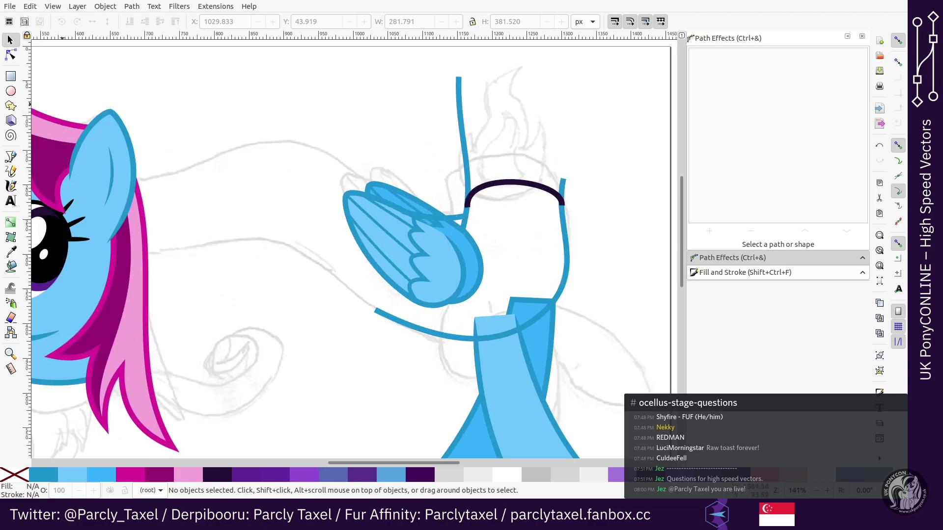
key(ctrl+s)
scroll(535, 223, down, 5)
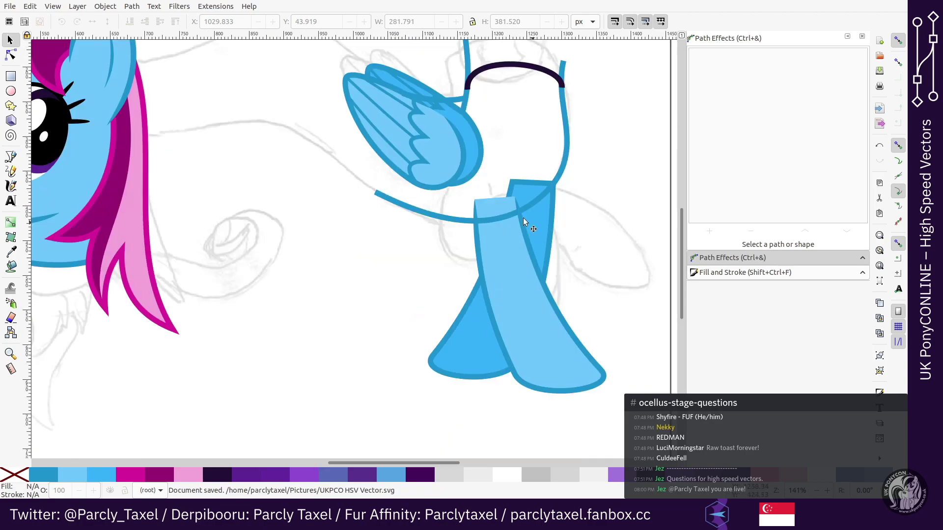
click(571, 216)
key(minus)
key(Right)
key(Right)
key(Right)
key(Right)
key(Right)
key(Right)
key(Right)
key(Right)
key(Right)
key(Right)
key(Right)
key(Right)
key(Right)
key(Right)
key(Right)
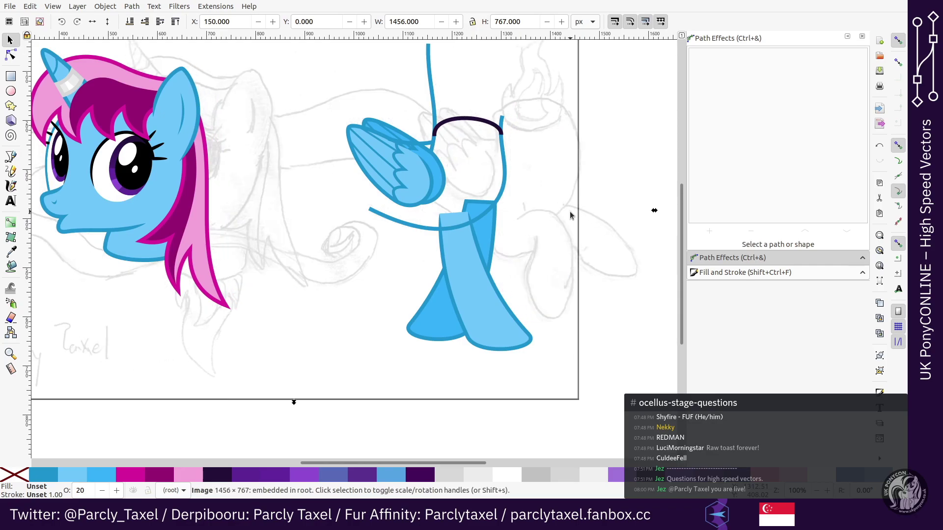
key(ctrl+z)
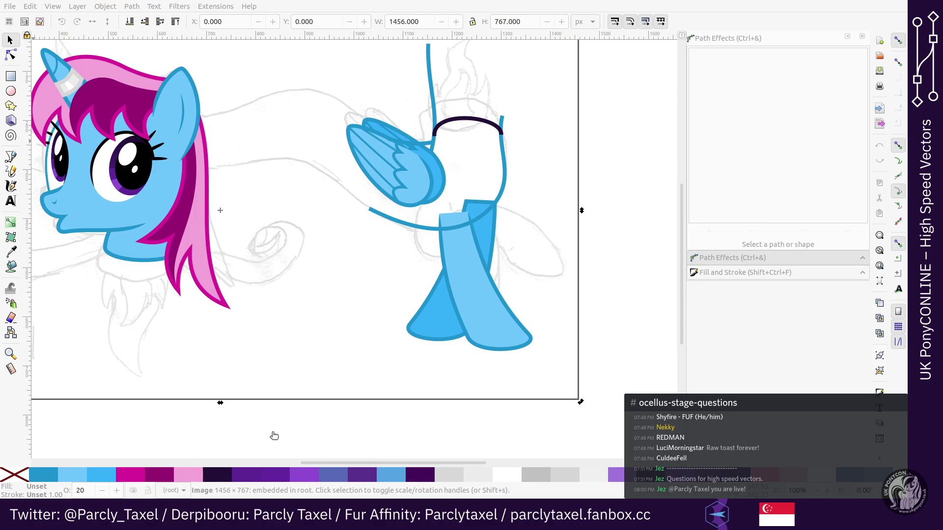
key(alt+Tab)
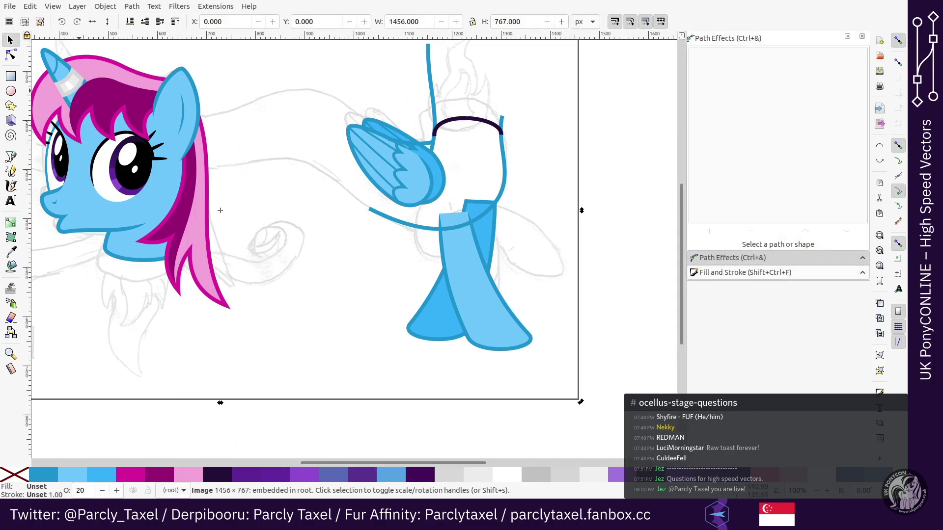
Step: Deselect the sketch image and save the drawing
key(alt+Tab)
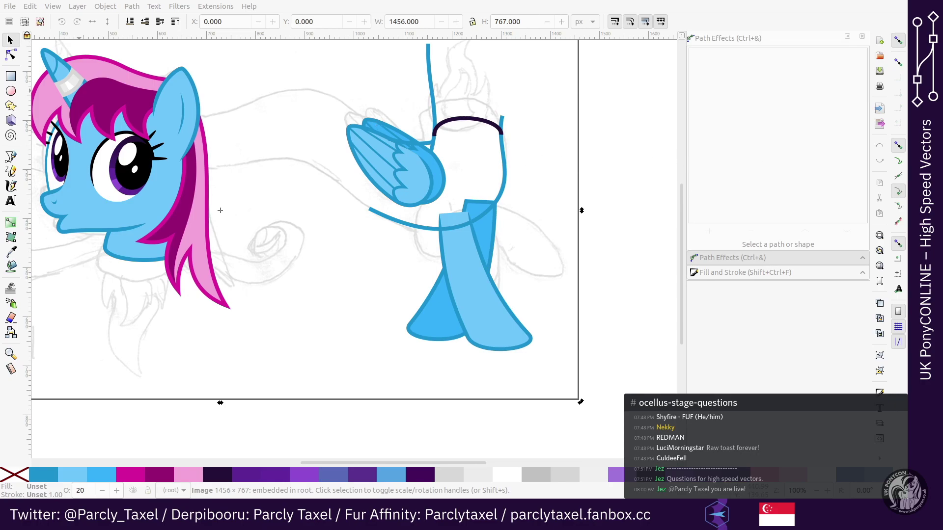
click(585, 176)
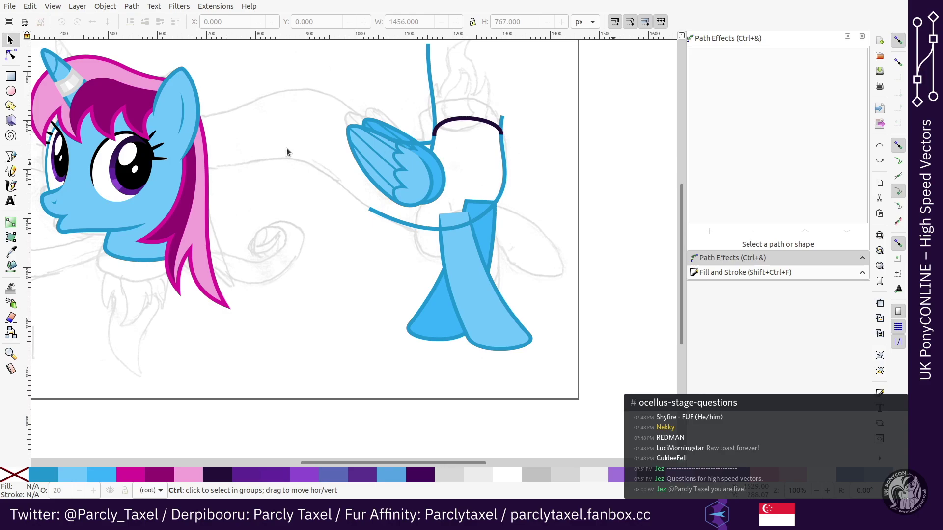
key(ctrl+s)
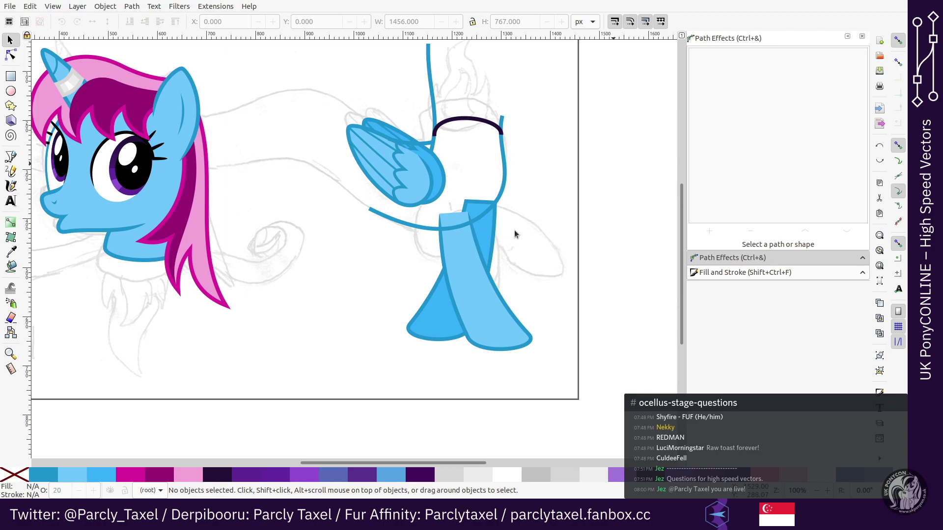
Step: Switch to the drawing of the pony leaning on the green table and activate the Ellipse tool
key(alt+Tab)
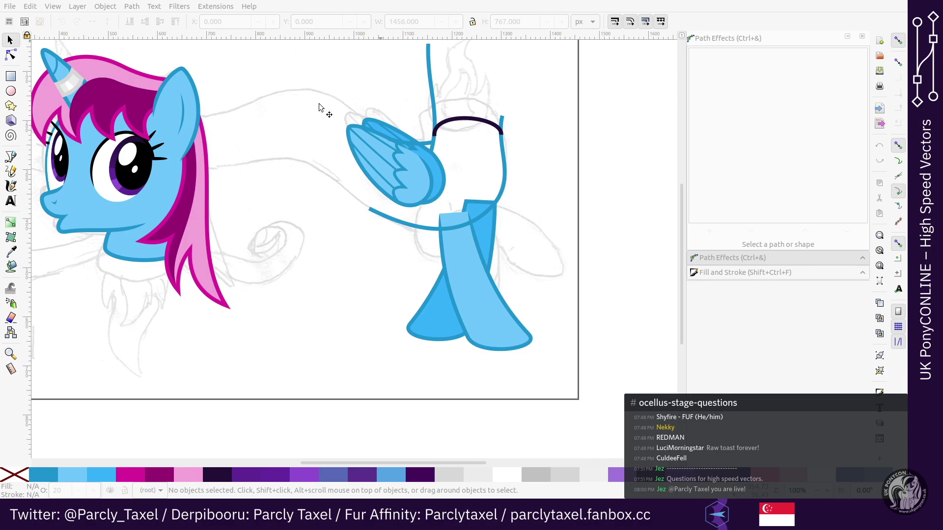
click(13, 94)
key(ctrl+z)
click(11, 92)
key(alt+Tab)
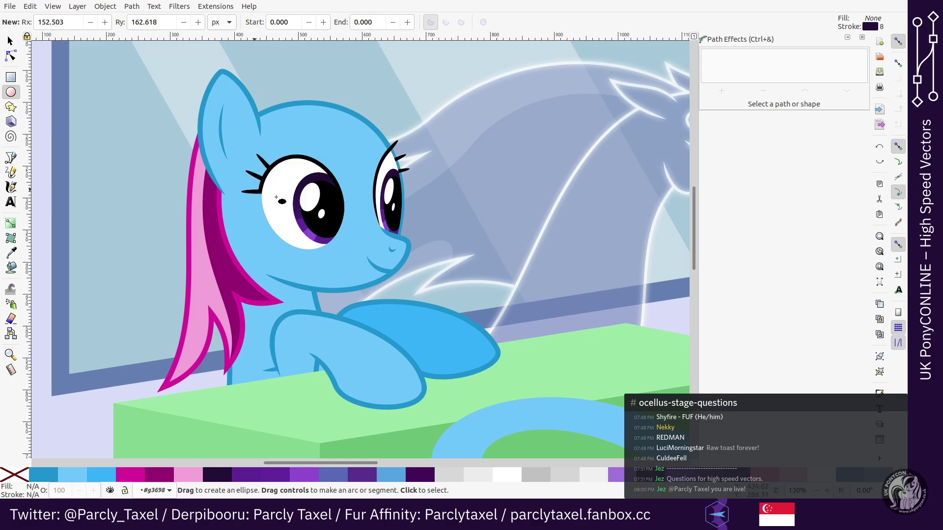
mouse_move(310, 193)
mouse_down()
mouse_move(393, 284)
mouse_move(391, 269)
mouse_up()
key(z)
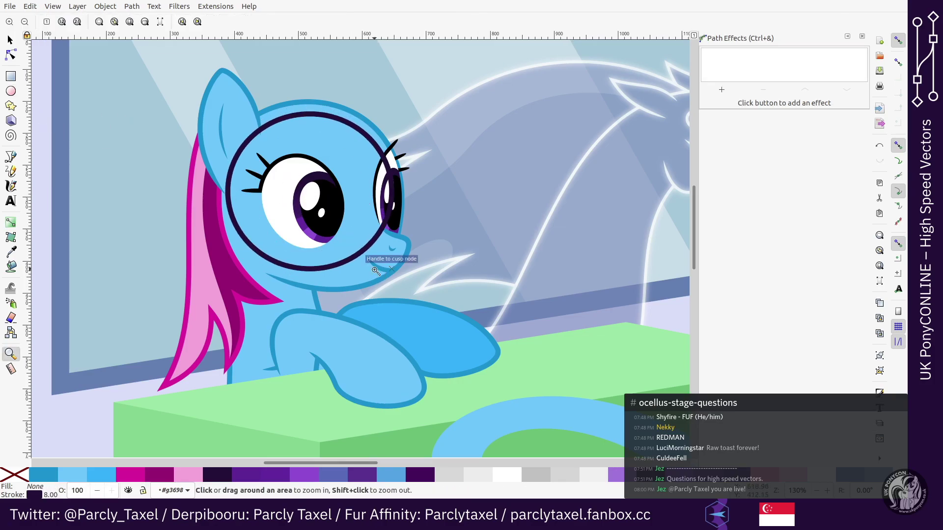
key(ctrl+z)
Step: Draw a circle about 317 px across around the leaning pony's head and keep it selected
key(e)
drag(204, 109, 401, 298)
key(s)
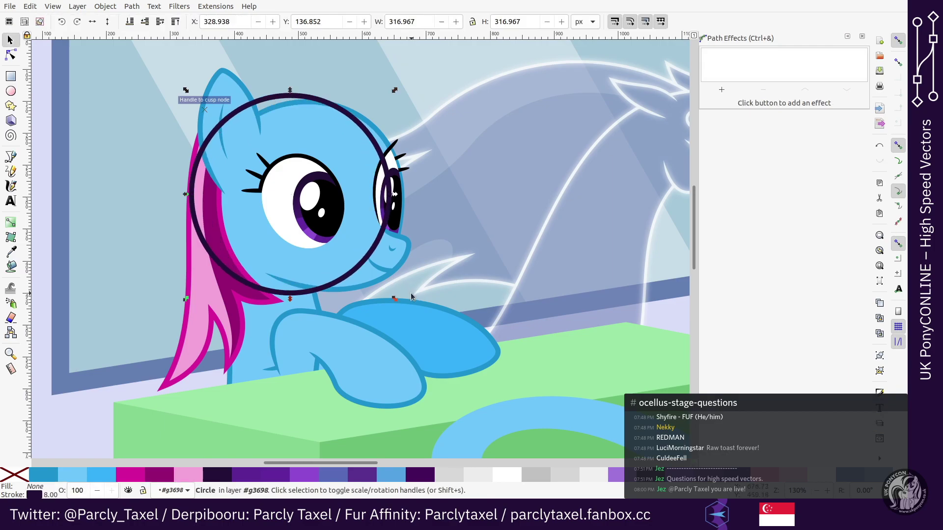
Step: Shrink the circle to about 295 px and shift it right to about X 368 over the head outline
key(alt+comma)
key(alt+comma)
key(Right)
key(Right)
key(Right)
key(Right)
key(Right)
key(alt+comma)
key(alt+comma)
key(alt+comma)
key(alt+comma)
key(alt+comma)
key(alt+comma)
key(alt+comma)
key(alt+comma)
key(alt+comma)
key(alt+comma)
key(alt+comma)
key(alt+Right)
key(alt+Right)
key(alt+Right)
key(alt+Right)
key(alt+Right)
key(alt+Right)
key(alt+comma)
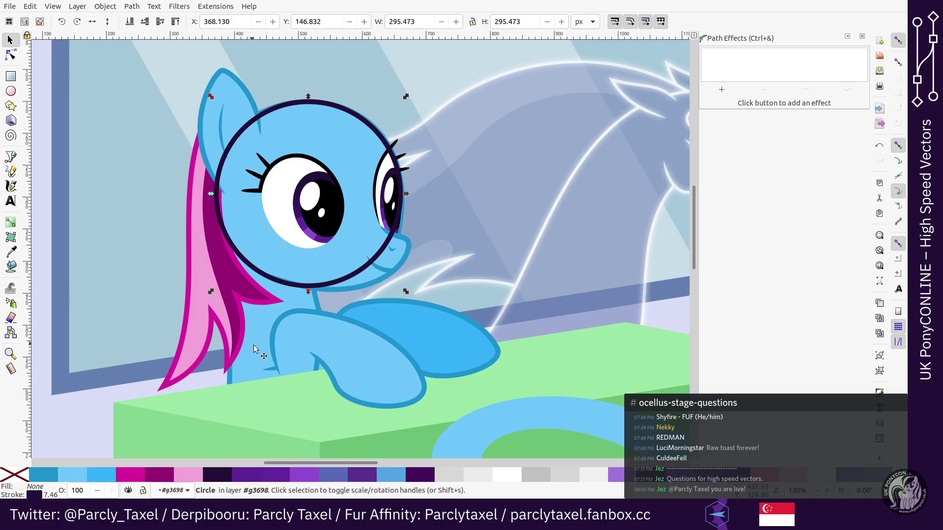
Step: Select the leaning pony's head-and-body path and raise it above the eyes and the circle
key(n)
click(277, 309)
key(s)
key(End)
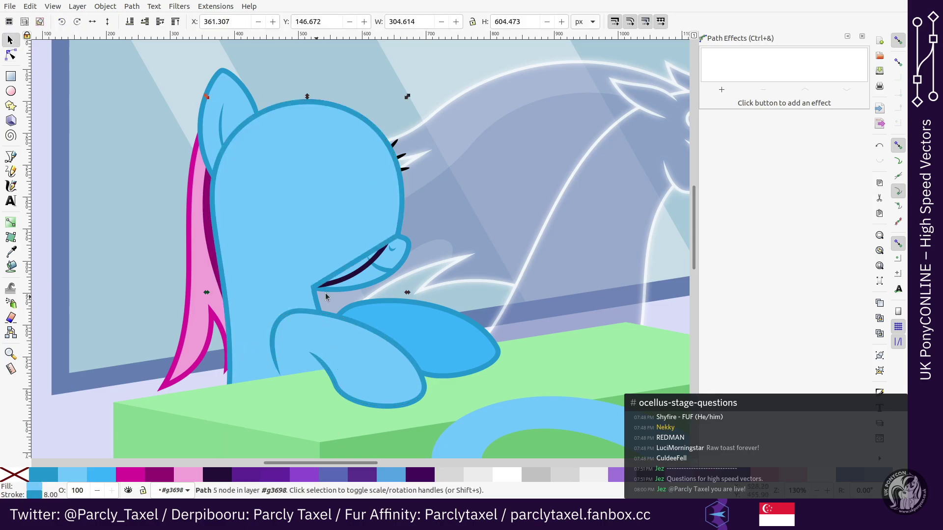
Step: Raise the circle to the top, then shift and enlarge it to about 300 px to match the head's curve
click(344, 281)
key(Home)
key(Left)
key(Left)
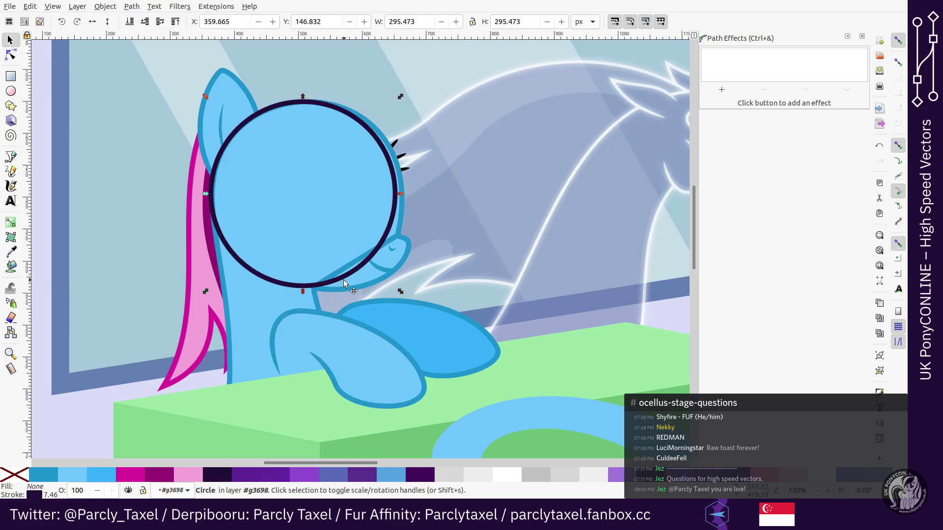
key(period)
key(period)
key(period)
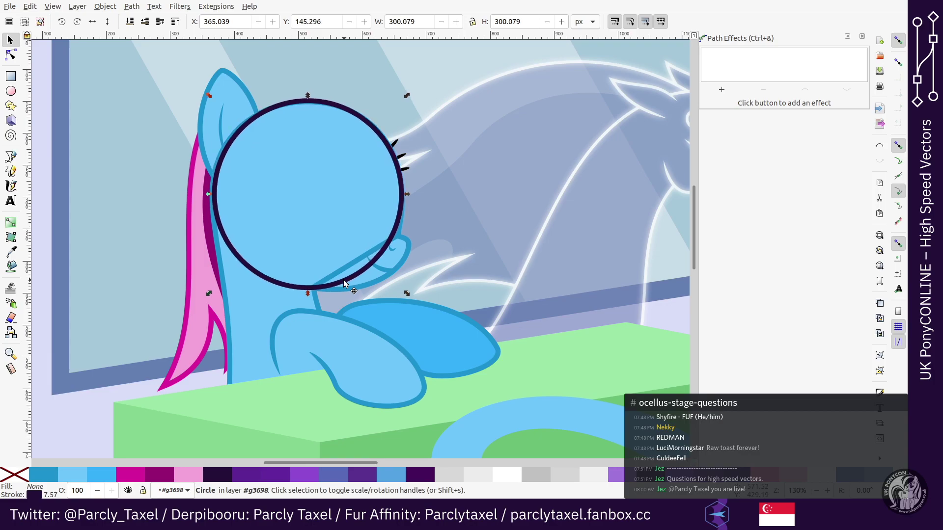
Step: Delete the leaning pony's head-and-body path, keeping the circle and the forelegs
click(329, 346)
scroll(300, 339, down, 2)
key(ctrl+z)
key(ctrl+z)
key(ctrl+z)
key(ctrl+z)
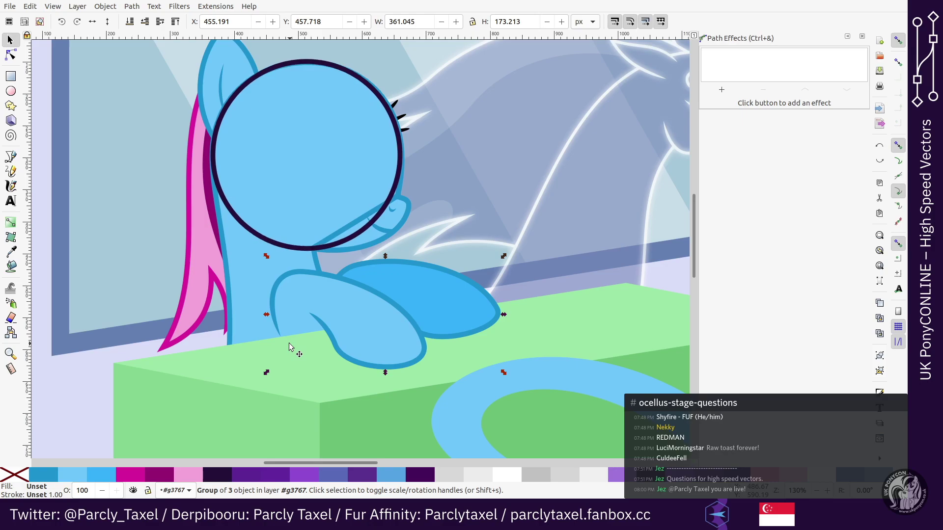
key(ctrl+z)
key(ctrl+z)
key(n)
key(s)
key(ctrl+z)
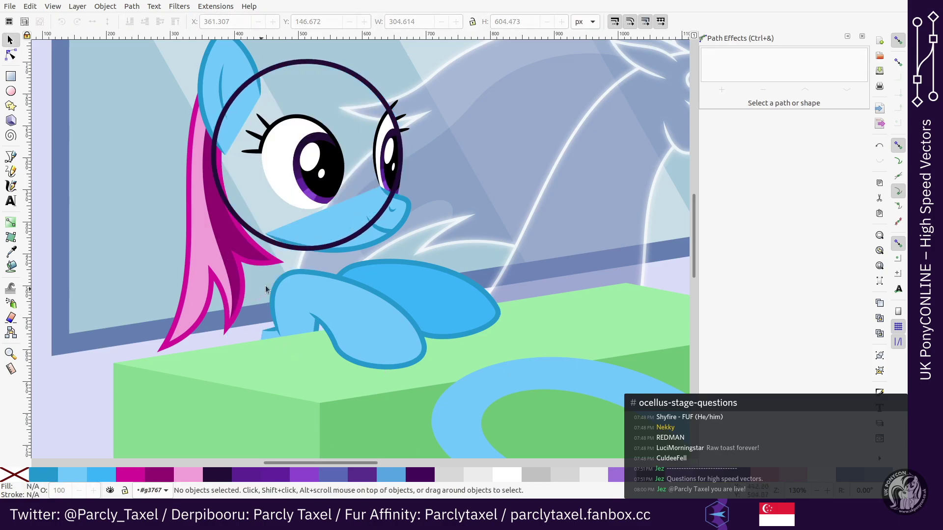
Step: Delete the green table covering the leaning pony's forelegs
click(308, 292)
click(243, 358)
key(Delete)
Step: Select the leaning pony's foreleg groups together with the head circle and copy them into the pony sketch drawing
click(287, 340)
double_click(311, 294)
click(312, 294)
shift+click(269, 352)
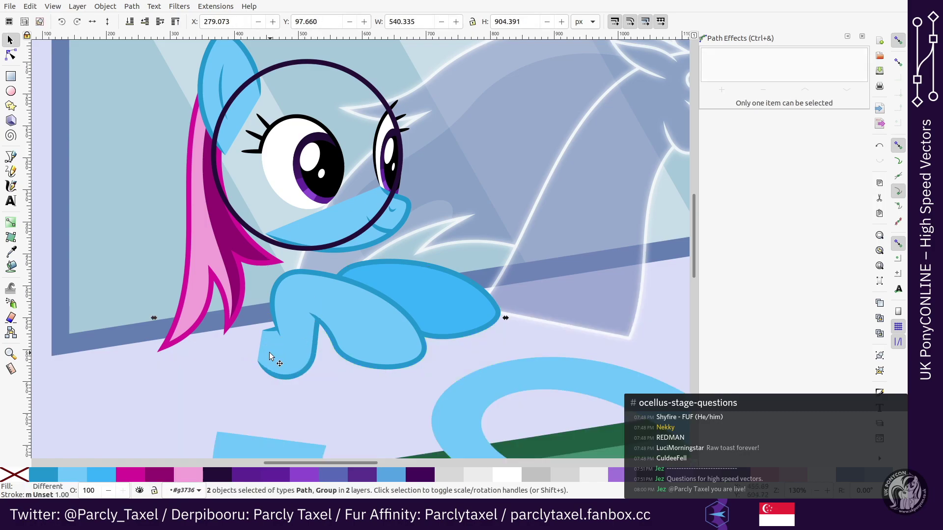
click(253, 358)
click(279, 349)
double_click(279, 349)
click(280, 349)
double_click(280, 349)
click(281, 348)
shift+click(326, 283)
shift+click(320, 245)
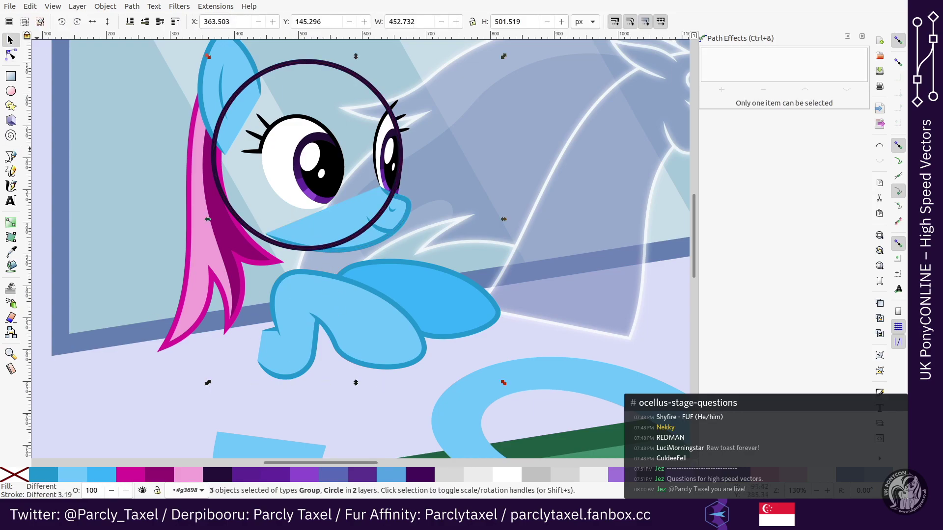
key(alt+Tab)
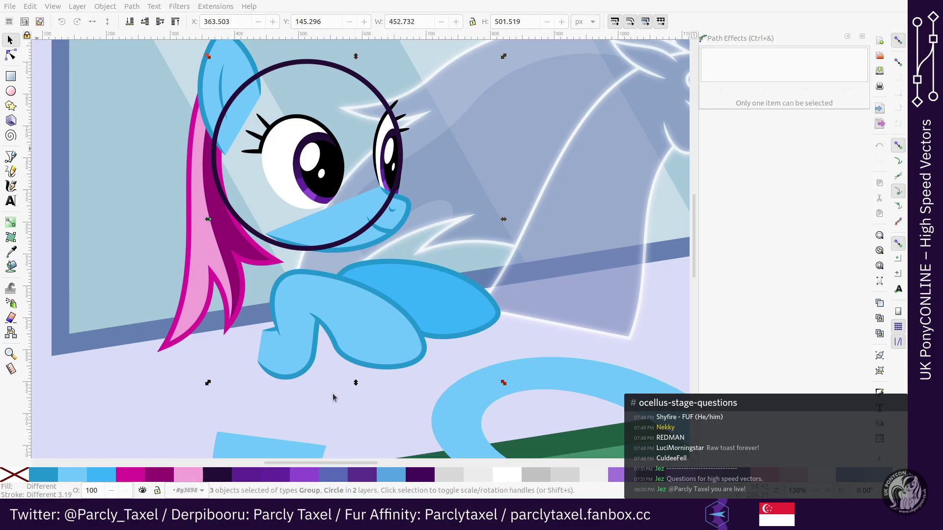
key(alt+Tab)
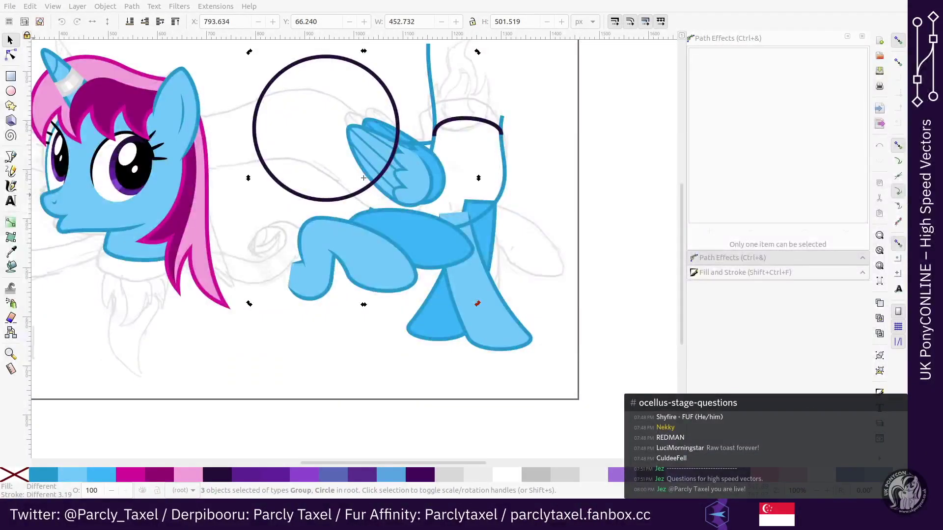
Step: Move the pasted forelegs and circle across the page to about X 74, Y 126, overlapping the existing black circle
key(shift+Left)
key(shift+Left)
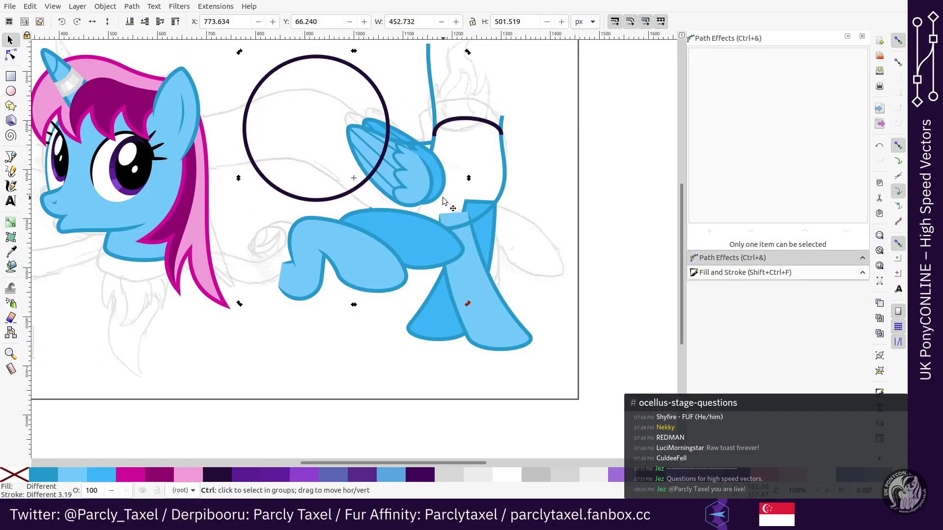
key(ctrl+Left)
key(minus)
key(ctrl+Left)
key(ctrl+Left)
key(ctrl+Left)
key(ctrl+Left)
key(ctrl+Left)
key(ctrl+Left)
key(ctrl+Left)
key(ctrl+Left)
key(shift+Left)
key(shift+Left)
key(shift+Left)
key(shift+Left)
key(shift+Left)
key(shift+Left)
key(shift+Left)
key(shift+Left)
key(shift+Left)
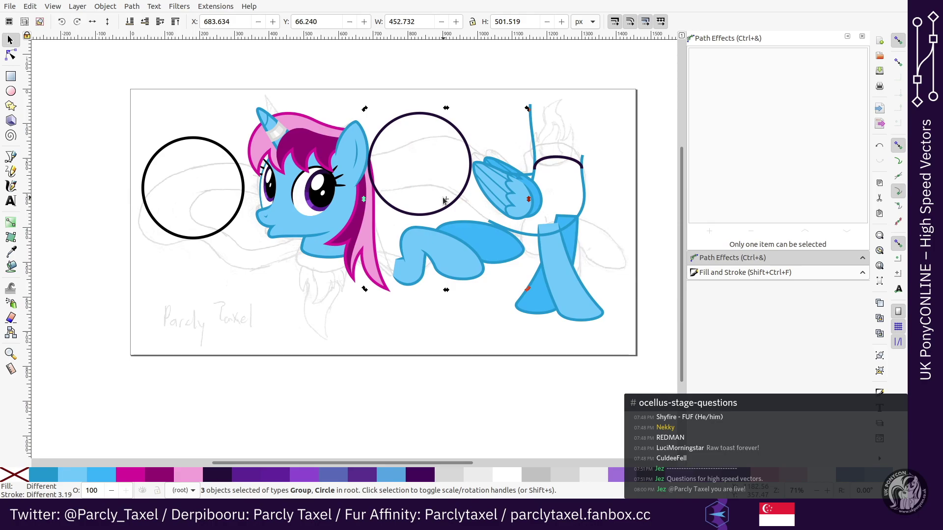
key(Left)
key(Left)
key(Left)
key(Left)
key(Left)
key(Left)
key(Left)
key(Left)
key(Left)
key(Left)
key(Left)
key(Left)
key(Left)
key(Left)
key(Left)
key(Left)
key(Left)
key(Left)
key(Left)
key(Left)
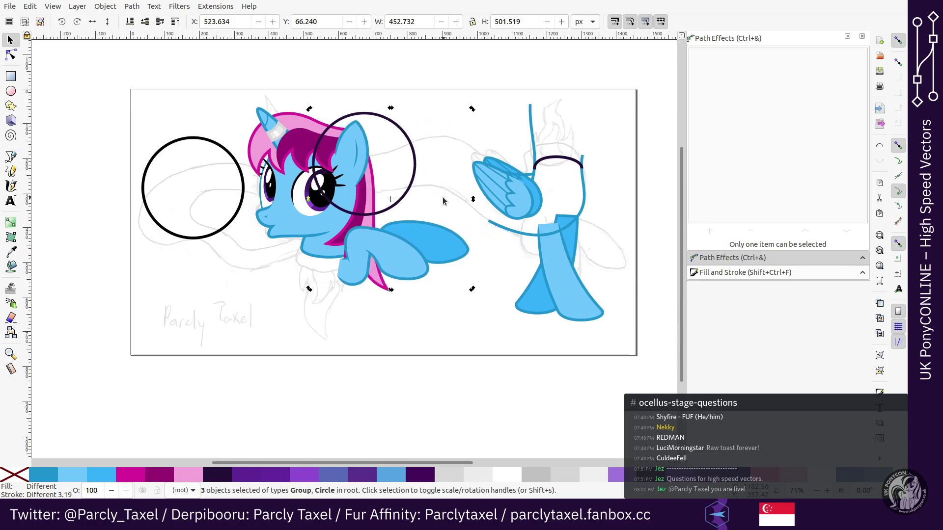
key(Left)
key(Left)
key(Left)
key(Left)
key(Left)
key(Left)
key(Left)
key(Left)
key(Left)
key(Left)
key(Left)
key(Left)
key(Left)
key(Left)
key(Left)
key(Left)
key(shift+Left)
key(shift+Left)
key(shift+Down)
key(shift+Down)
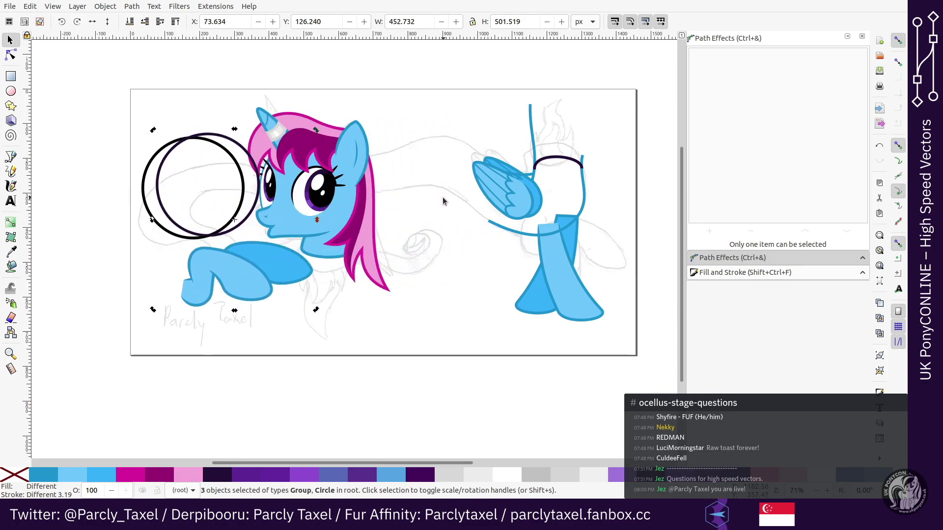
Step: Shrink the pasted forelegs and circle to about 442.5 px wide and nudge them to the black circle's height
key(shift+Left)
key(Down)
key(Down)
key(Down)
key(Down)
key(Down)
key(alt+comma)
key(alt+comma)
key(alt+comma)
key(alt+comma)
key(alt+comma)
key(alt+comma)
key(alt+comma)
key(alt+comma)
key(alt+Up)
key(alt+Up)
key(alt+Up)
scroll(442, 201, left, 1)
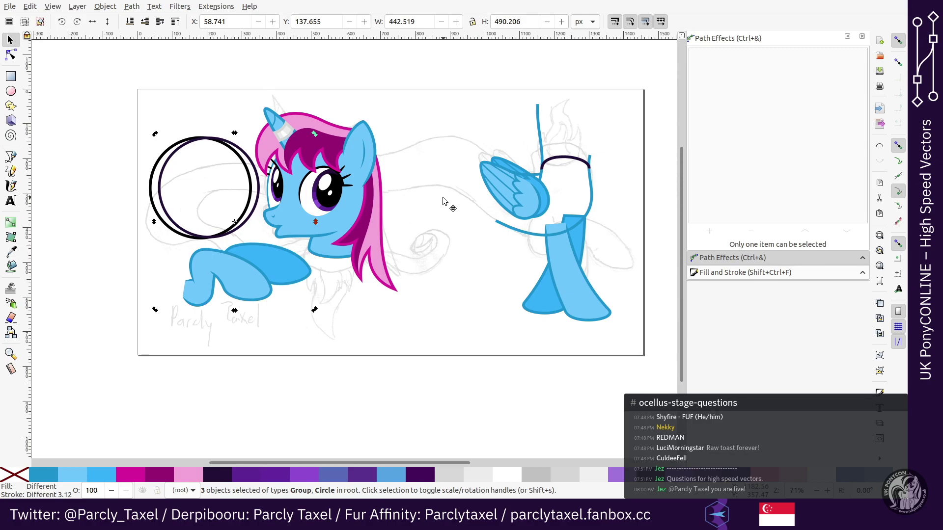
Step: Fit the pasted circle and forelegs onto the black circle, at about 447.6 px wide and X 32.8, Y 136.8
key(shift+Right)
key(shift+Down)
key(shift+Up)
key(ctrl+Left)
key(ctrl+Left)
key(ctrl+Left)
key(ctrl+Left)
key(ctrl+Left)
key(ctrl+Left)
key(ctrl+Left)
key(ctrl+Left)
key(plus)
key(plus)
scroll(472, 185, up, 10)
key(shift+Down)
key(shift+Up)
key(shift+Left)
key(shift+Left)
key(shift+Left)
key(Left)
key(Down)
key(Left)
key(Down)
key(alt+Left)
key(alt+period)
key(period)
key(period)
key(period)
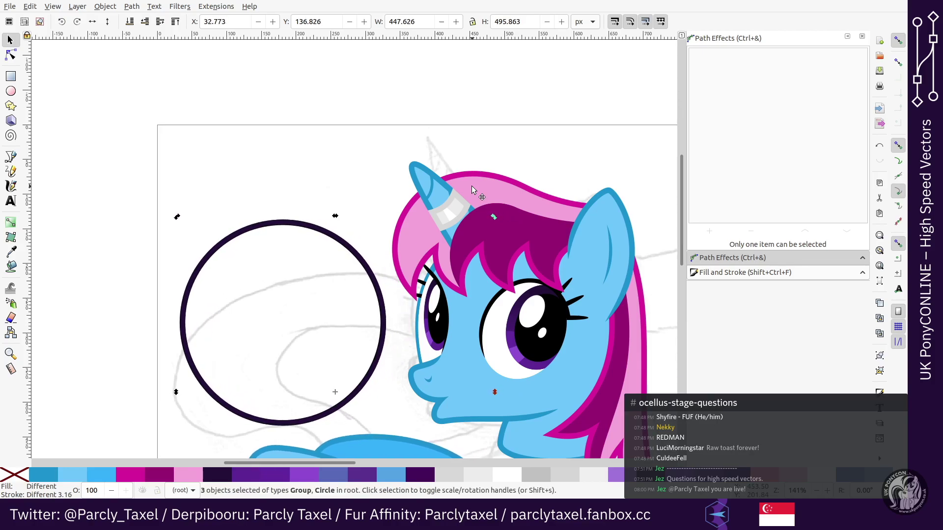
Step: Remove the pasted head circle, ungroup the forelegs and delete the darker rear foreleg
scroll(471, 186, down, 8)
click(138, 210)
click(193, 208)
click(397, 285)
key(ctrl+shift+g)
scroll(390, 293, down, 6)
click(392, 292)
click(441, 225)
key(Delete)
Step: Select the lighter foreleg's pieces, ungroup them fully and move them across the page towards the hind legs
click(330, 229)
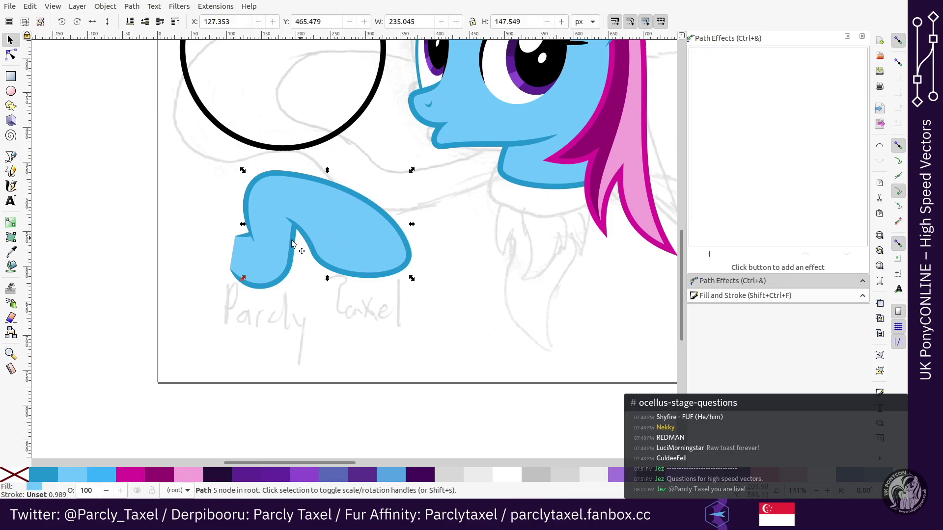
shift+click(276, 249)
key(minus)
key(ctrl+Right)
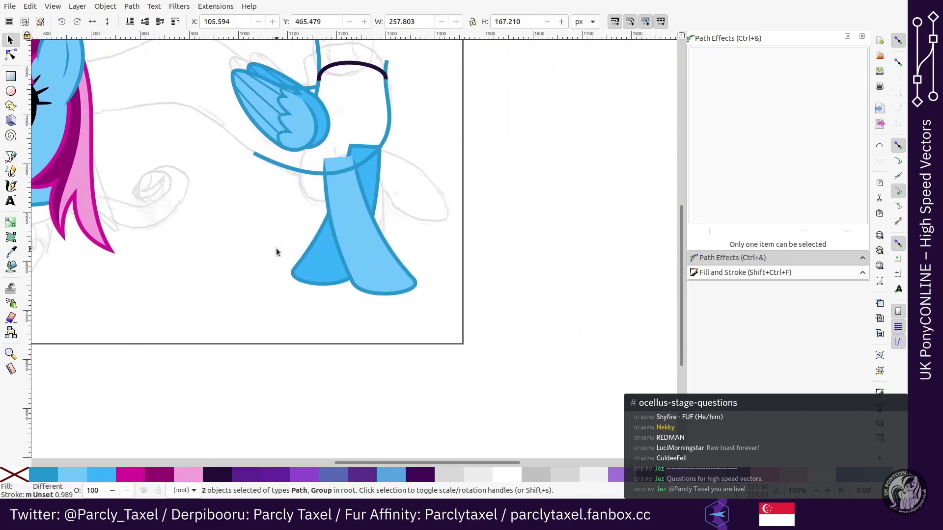
scroll(276, 252, down, 1)
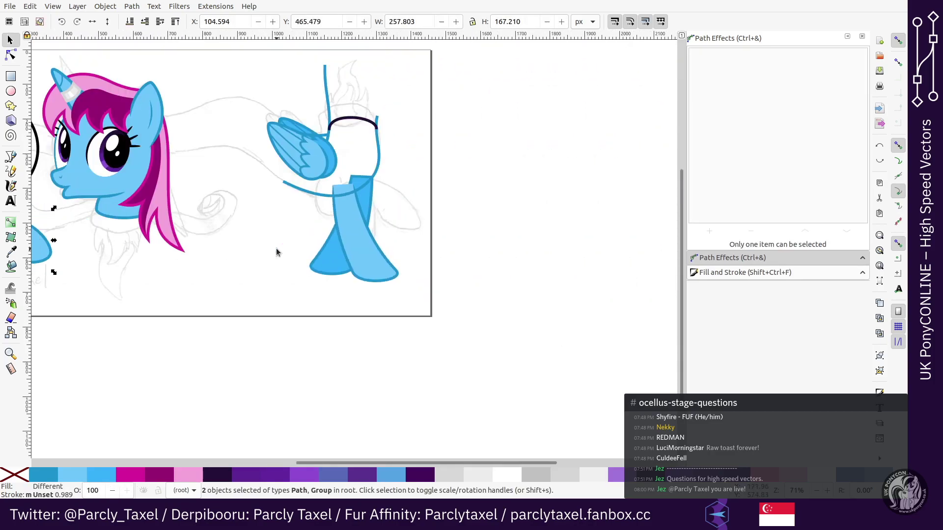
scroll(276, 252, down, 1)
drag(191, 347, 68, 209)
key(shift+Right)
key(shift+Right)
key(shift+Right)
key(shift+Right)
key(shift+Right)
key(shift+Right)
key(shift+Right)
key(shift+Right)
key(shift+Right)
key(shift+Right)
key(shift+Right)
key(shift+Right)
key(shift+Right)
key(shift+Right)
key(shift+Right)
key(shift+Right)
key(shift+Right)
key(shift+Right)
key(shift+Right)
key(shift+Right)
key(ctrl+shift+g)
key(Right)
key(Right)
key(Right)
key(Right)
key(Right)
key(Right)
key(Right)
key(Right)
key(Right)
key(Right)
key(Right)
key(Right)
key(Right)
key(Right)
key(Right)
key(Right)
key(Right)
key(Right)
key(Right)
key(Right)
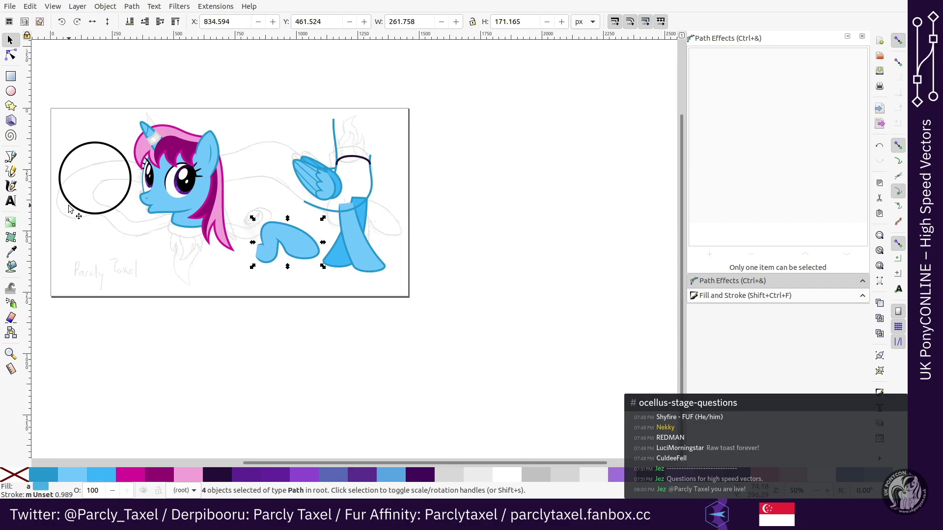
key(Right)
key(Right)
key(Right)
key(Right)
key(Right)
key(Right)
key(Right)
key(Right)
key(Right)
key(Right)
key(Right)
key(Right)
key(Right)
key(Right)
key(Right)
key(Right)
key(Right)
key(Right)
key(Right)
key(Right)
Step: Rotate the foreleg 90° clockwise and place it beside the hind legs at about X 968.8, Y 392.5
key(bracketleft)
key(bracketleft)
key(bracketleft)
key(bracketleft)
key(bracketleft)
key(bracketleft)
key(Up)
key(Up)
key(Up)
key(Up)
key(Right)
key(Right)
key(Right)
key(plus)
key(plus)
key(plus)
scroll(271, 161, up, 4)
key(Right)
key(Up)
key(Left)
key(Down)
key(Left)
key(Left)
key(Left)
key(Left)
key(Left)
key(Left)
key(Left)
key(Left)
key(Left)
key(Left)
key(Left)
key(Left)
key(Left)
key(Left)
key(Left)
key(Left)
key(Left)
key(Left)
Step: Try shrinking the foreleg to about 163.8 px wide, compare both sizes and undo the scaling
key(less)
key(less)
key(less)
key(less)
key(less)
key(less)
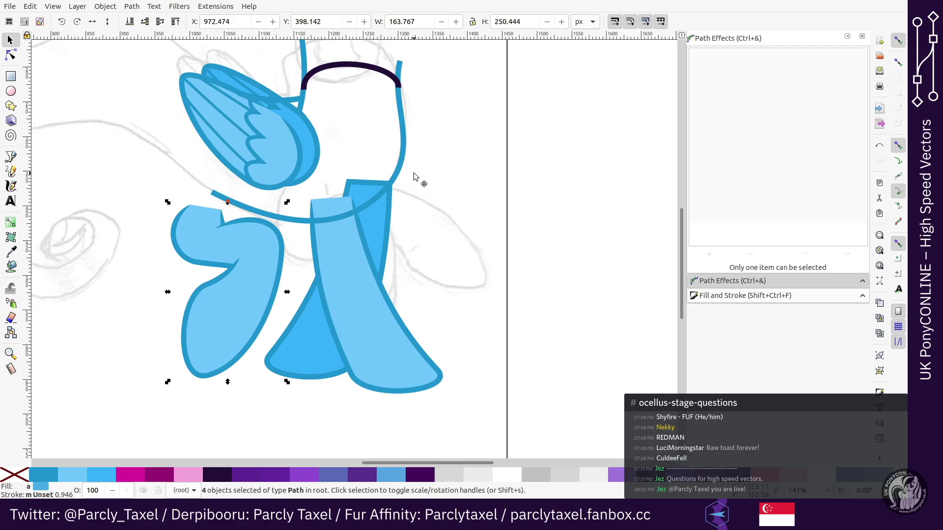
key(ctrl+z)
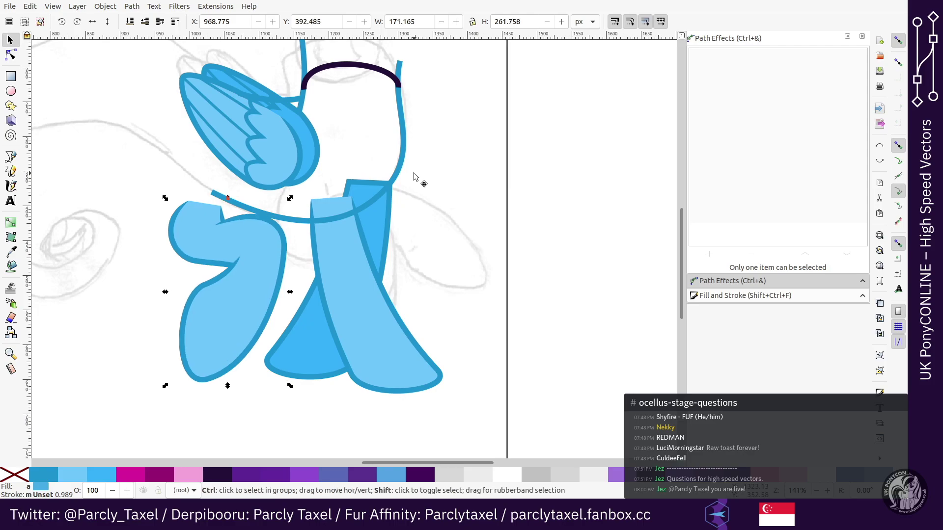
key(ctrl+shift+z)
key(ctrl+z)
key(ctrl+shift+z)
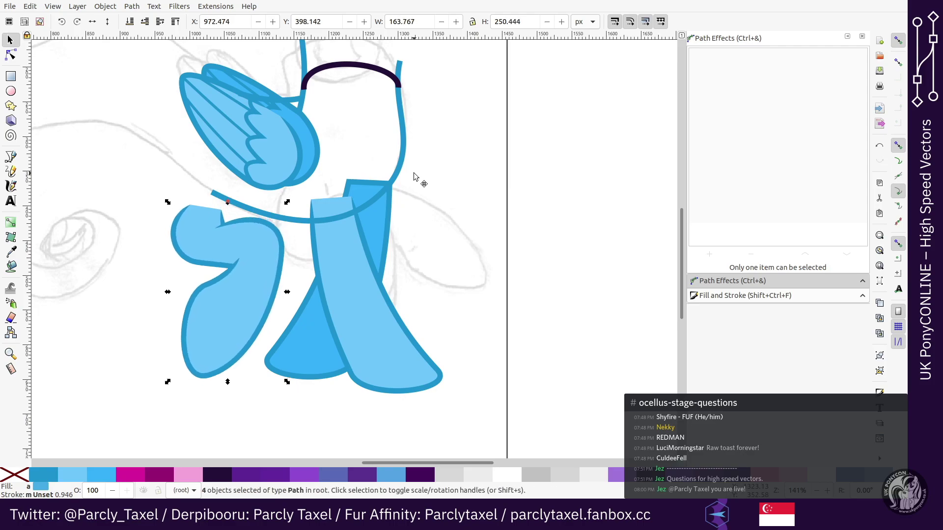
key(ctrl+z)
key(ctrl+z)
key(ctrl+shift+z)
Step: Save the drawing
key(ctrl+s)
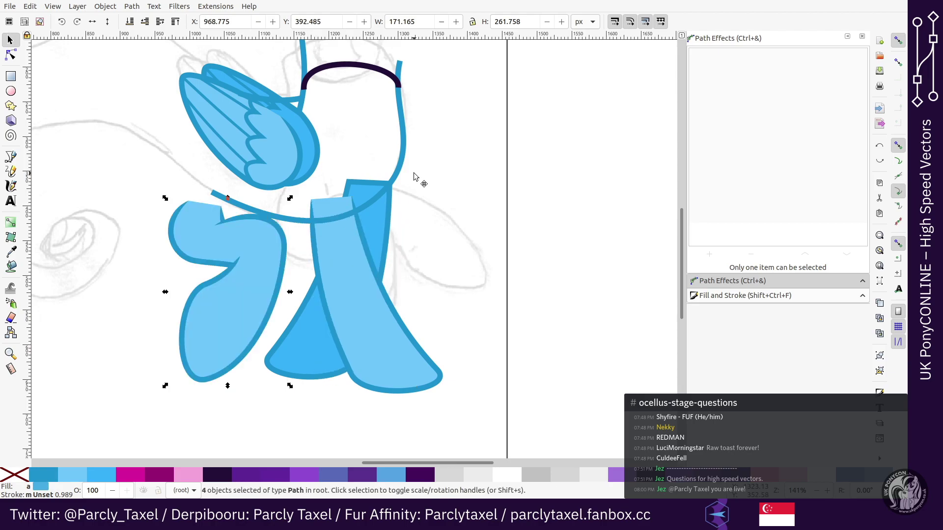
Step: Shrink the foreleg proportionally to about 156.4 px wide and 239.1 px high
key(alt+comma)
key(alt+comma)
key(alt+comma)
key(alt+comma)
key(alt+comma)
key(alt+comma)
key(alt+comma)
key(alt+comma)
key(alt+comma)
key(alt+comma)
key(alt+comma)
key(alt+comma)
key(alt+comma)
key(alt+comma)
key(alt+comma)
key(alt+comma)
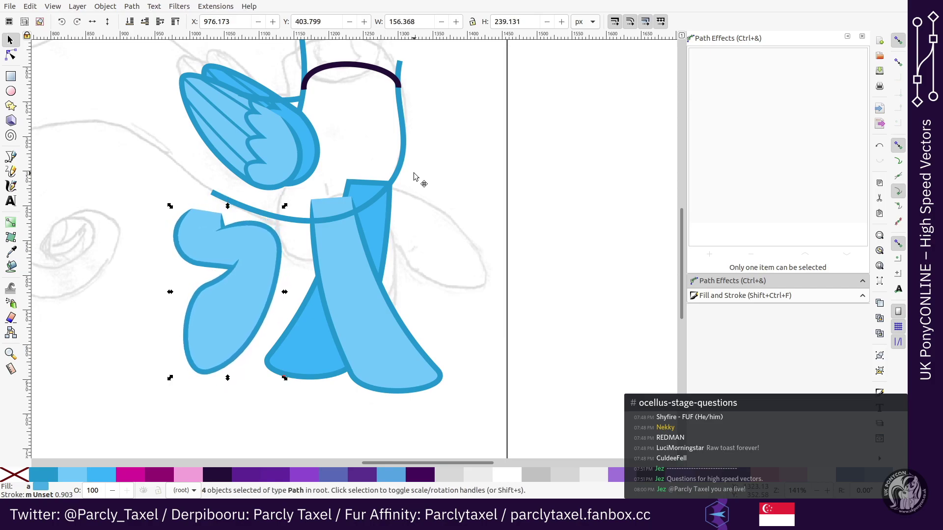
Step: Try enlarging the foreleg to about 159.1 px wide, compare it with the hind legs and scale it back down
key(greater)
key(greater)
key(greater)
key(greater)
key(greater)
key(greater)
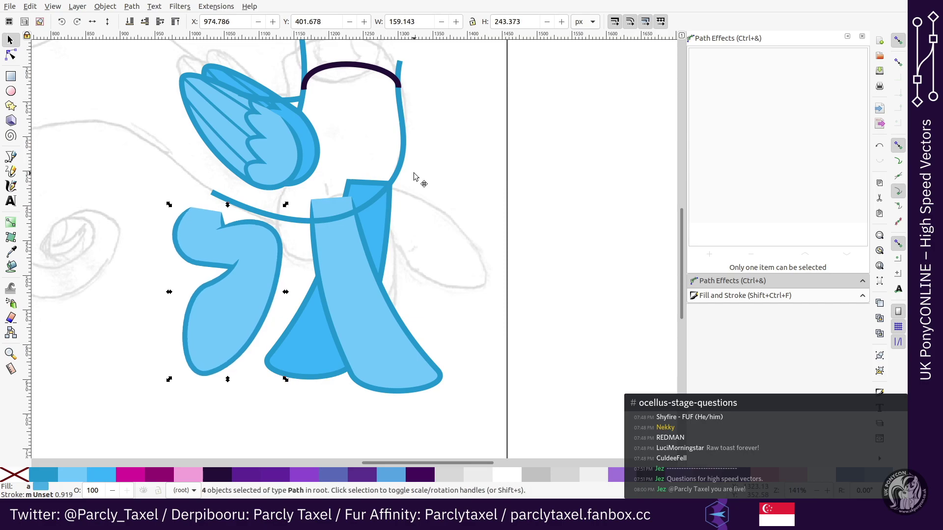
key(less)
key(less)
key(less)
key(less)
key(less)
key(less)
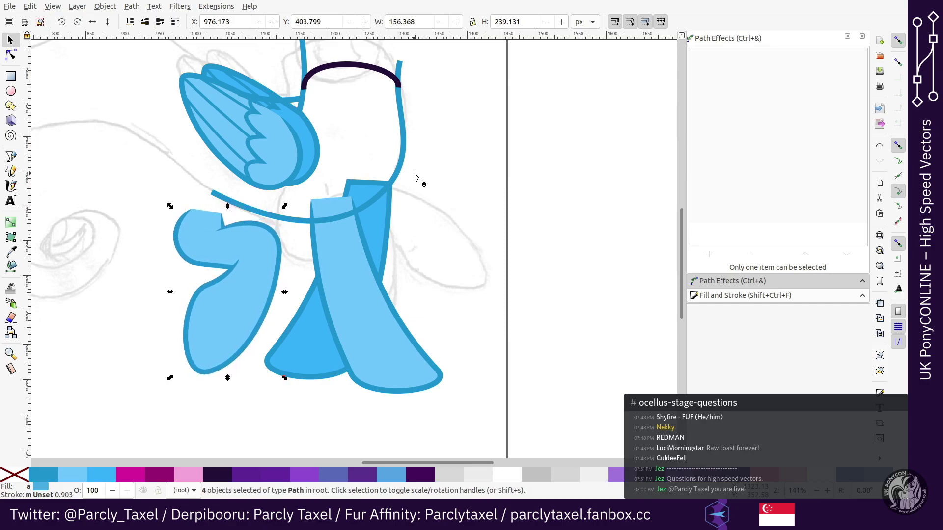
Step: Move the foreleg against the hind legs, to about X 1036.2, Y 393.8
key(Right)
key(Right)
key(Right)
key(Right)
key(Right)
key(Right)
key(Right)
key(Right)
key(Right)
key(Right)
key(Right)
key(Right)
key(Right)
key(Right)
key(Right)
key(Right)
key(Right)
key(Right)
key(Right)
key(Right)
key(Up)
key(Up)
key(Up)
key(Up)
key(Up)
key(Up)
key(Up)
key(Up)
key(Up)
key(Up)
key(Up)
key(Up)
key(Up)
key(Up)
key(Up)
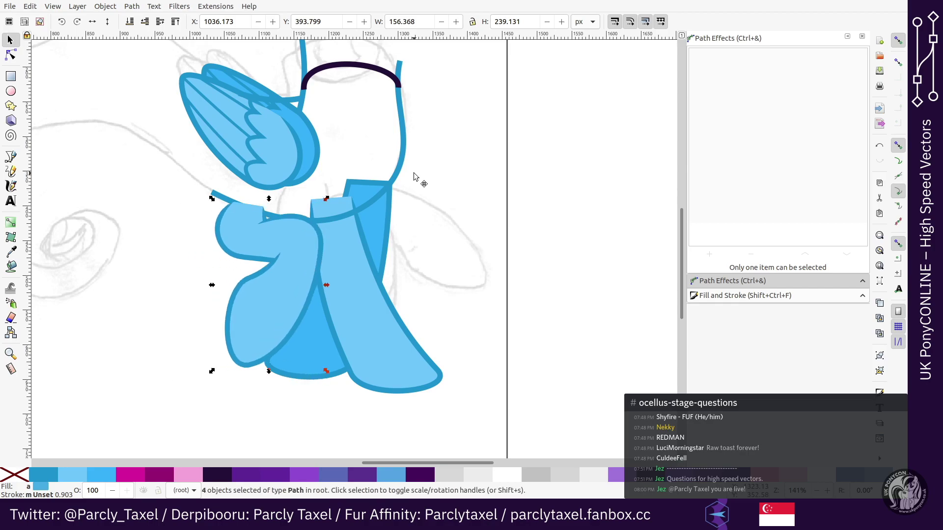
Step: Rotate the foreleg counter-clockwise and place it over the tops of the hind legs at about X 1136.3, Y 347.3
key(Right)
key(Right)
key(Right)
key(Right)
key(Right)
key(Right)
key(Right)
key(Right)
key(Right)
key(Right)
key(Right)
key(Right)
key(Right)
key(Right)
key(Right)
key(Right)
key(Right)
key(Right)
key(Right)
key(Right)
key(bracketleft)
key(bracketleft)
key(Up)
key(Up)
key(Up)
key(Up)
key(Up)
key(Right)
key(Right)
key(Right)
key(Right)
key(Right)
key(Right)
key(Right)
key(Right)
key(Right)
key(Right)
key(Right)
key(Right)
key(Right)
key(Right)
key(Up)
key(Up)
key(Up)
key(Up)
key(Up)
key(Up)
key(Up)
key(Up)
key(Up)
key(Up)
key(Up)
key(Up)
key(Up)
key(Up)
key(Up)
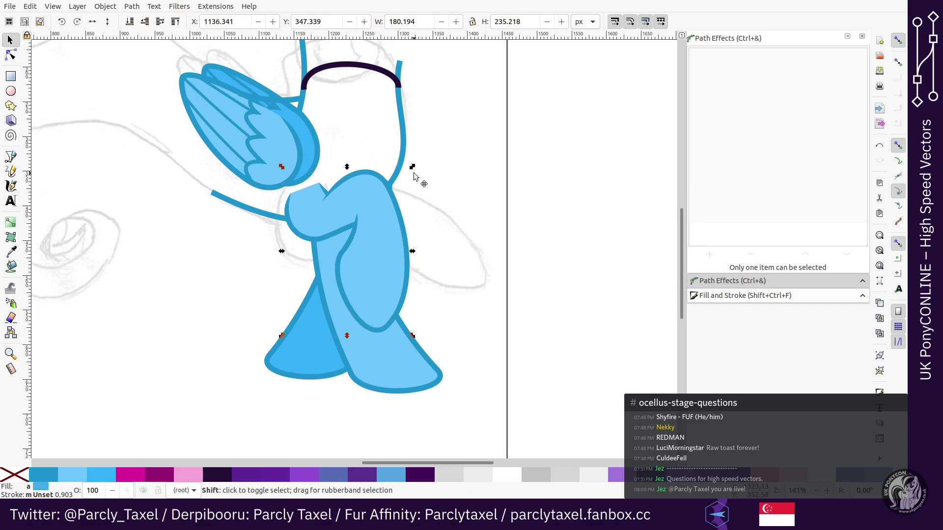
Step: Rotate the foreleg slightly clockwise and nudge it to about X 1140.9, Y 352.2 over the hind legs
key(Right)
key(Right)
key(Right)
key(Right)
key(Right)
key(Down)
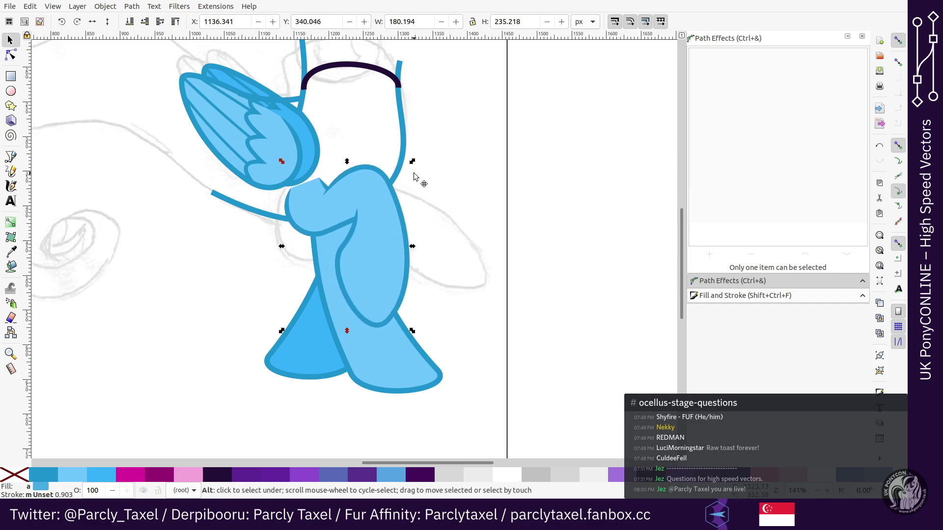
key(alt+bracketright)
key(alt+bracketright)
key(Down)
key(Down)
key(Down)
key(Down)
key(Down)
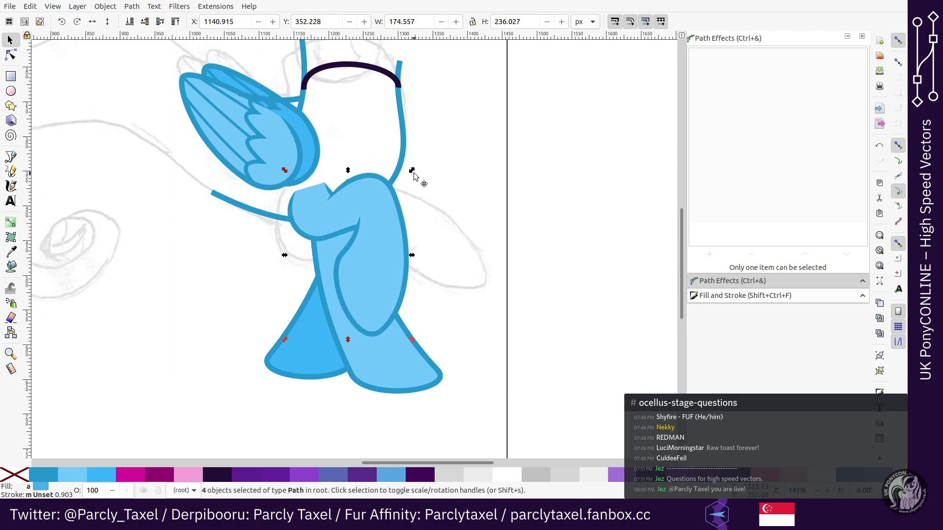
Step: Shift the foreleg clear of the lighter hind leg, overlapping the darker one, at about X 1250.9, Y 362.2
key(shift+Right)
key(shift+Right)
key(shift+Right)
key(shift+Right)
key(shift+Right)
key(shift+Right)
key(shift+Right)
key(shift+Right)
key(shift+Right)
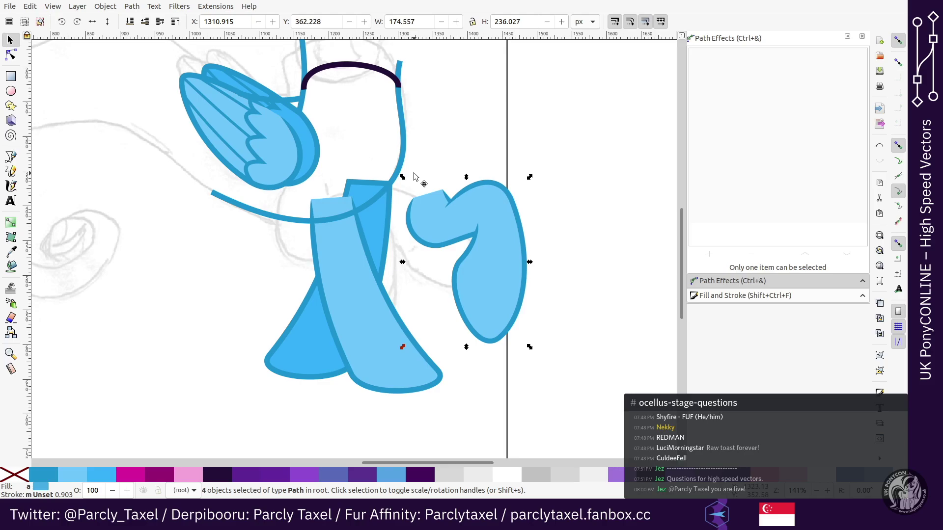
key(shift+Left)
key(shift+Left)
key(shift+Left)
key(shift+Left)
key(shift+Left)
key(shift+Left)
key(shift+Left)
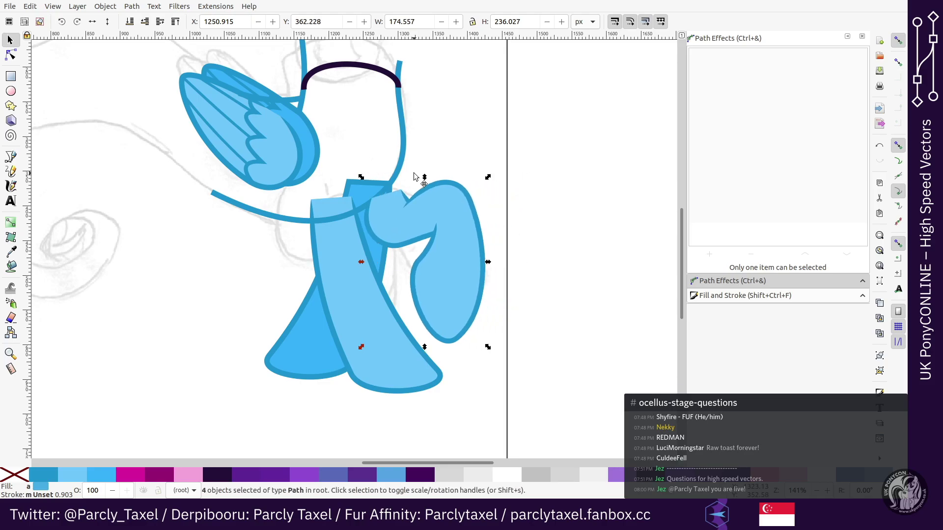
Step: Fine-tune the foreleg to about 173.5 px wide and 234.6 px high, positioned at about X 1241.4, Y 362.9
key(alt+comma)
key(alt+comma)
key(alt+period)
key(alt+period)
key(alt+comma)
key(alt+comma)
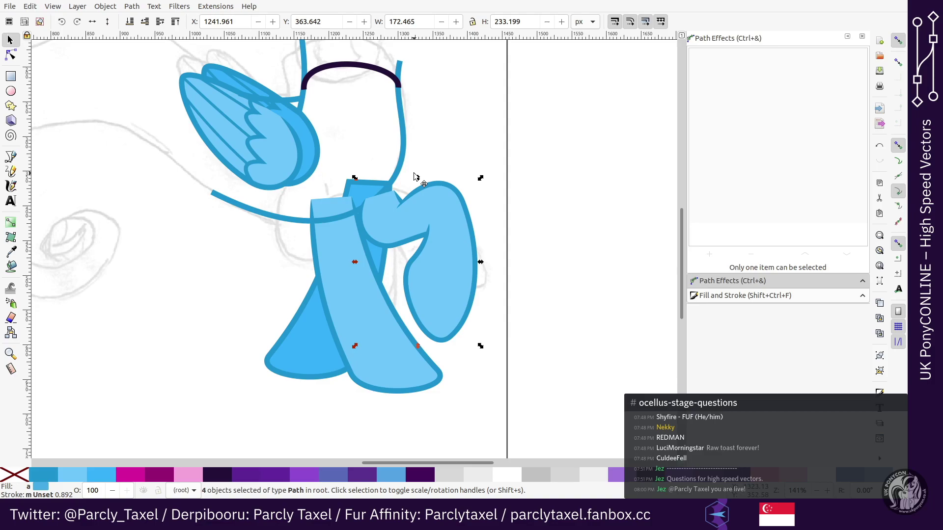
key(alt+period)
key(alt+period)
key(alt+period)
key(alt+comma)
key(alt+comma)
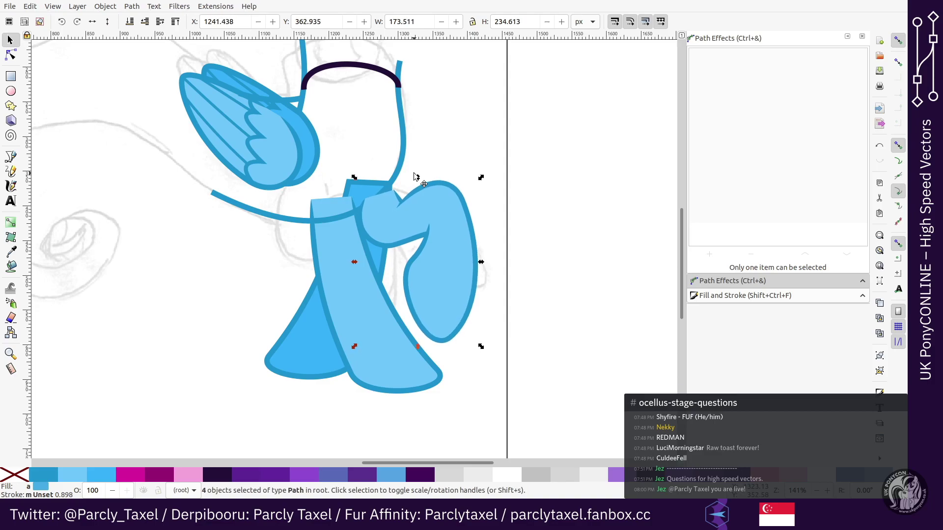
Step: Fine-tune the foreleg's scale to about 172.5 px wide and 233.2 px high, and deselect it
key(alt+comma)
key(alt+comma)
key(alt+period)
click(555, 193)
Step: Draw a straight dark line about 127 px long across the lighter hind leg's base, spanning its hoof end
scroll(550, 193, down, 3)
key(plus)
key(plus)
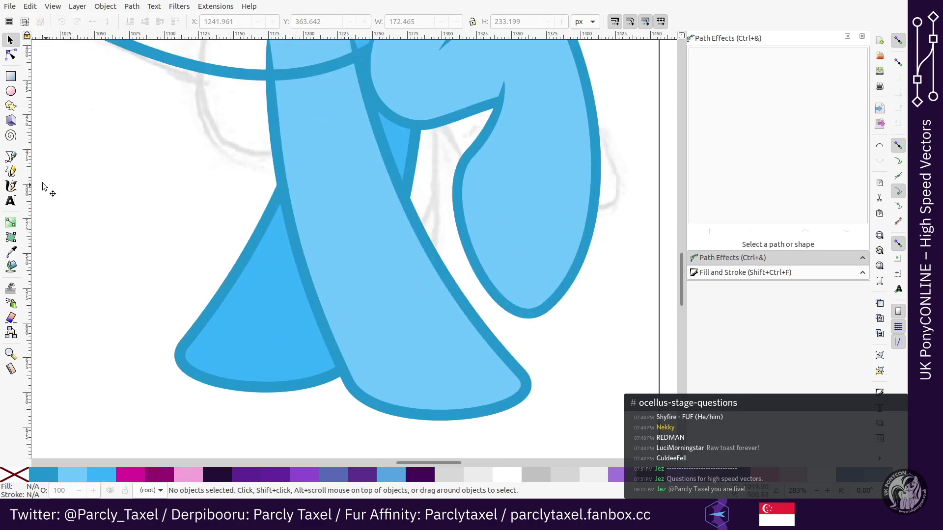
click(11, 157)
scroll(347, 346, down, 4)
click(349, 306)
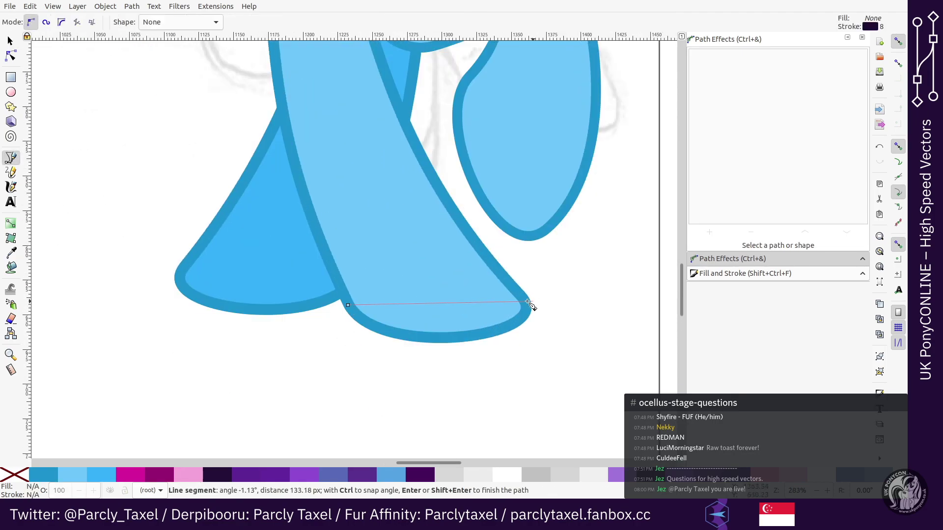
click(525, 306)
key(Return)
scroll(534, 308, up, 2)
key(s)
key(minus)
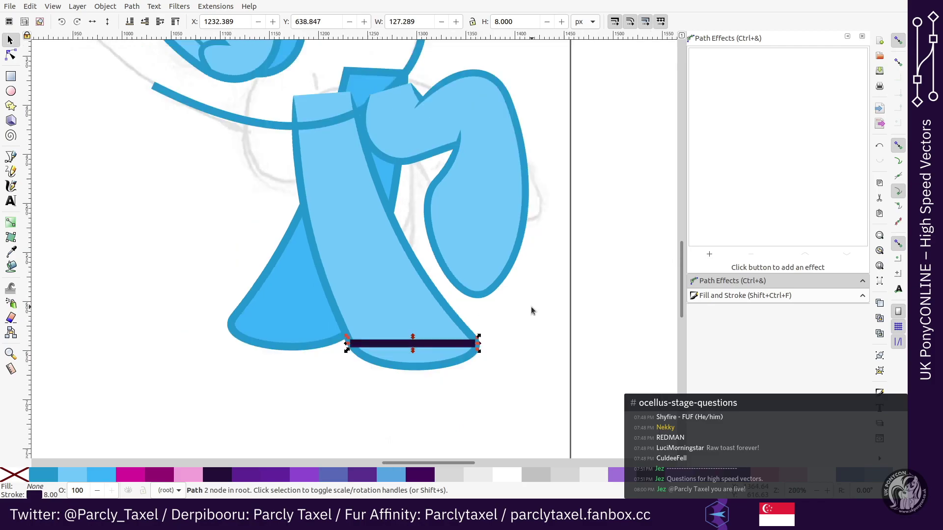
Step: Rotate the dark line to a steep diagonal and place it across the foreleg's lower end at about X 1310.7, Y 477.5
key(minus)
key(bracketright)
key(bracketright)
key(bracketright)
key(bracketright)
key(Up)
key(Up)
key(Up)
key(Up)
key(Up)
key(Up)
key(Up)
key(Up)
key(Up)
key(Up)
key(Up)
key(Up)
key(Up)
key(Up)
key(Up)
key(Up)
key(Up)
key(Up)
key(Up)
key(Up)
key(Right)
key(Right)
key(Right)
key(Right)
key(Right)
key(Right)
key(Right)
key(Right)
key(Right)
key(Right)
key(Right)
key(Right)
key(Right)
key(Right)
key(Right)
key(Right)
key(Right)
key(Right)
key(Right)
key(Right)
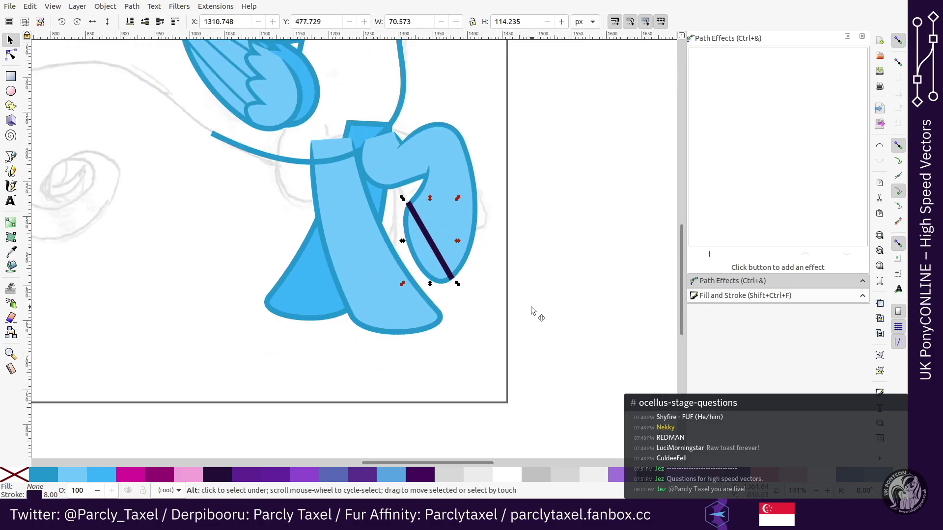
Step: Examine the foreleg's separate fill and outline paths beside the diagonal measuring line
scroll(531, 306, up, 4)
click(403, 243)
shift+click(418, 228)
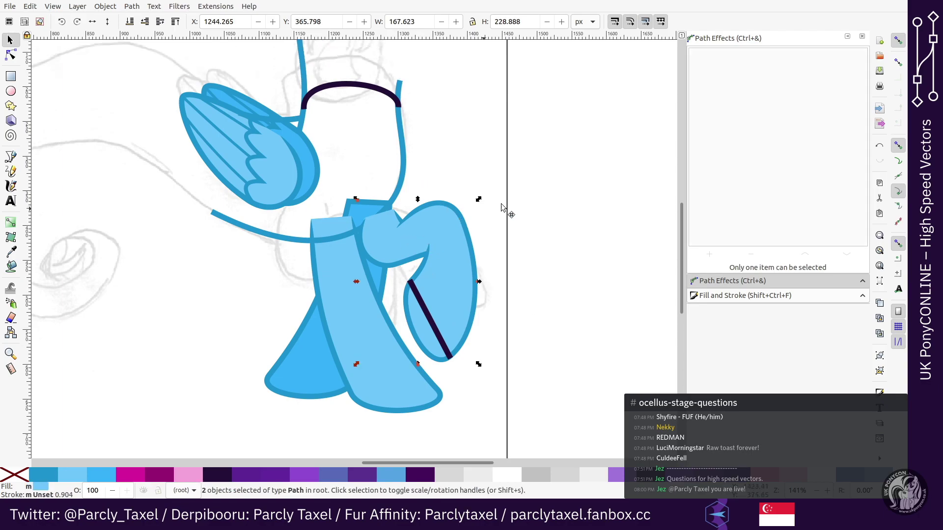
click(523, 198)
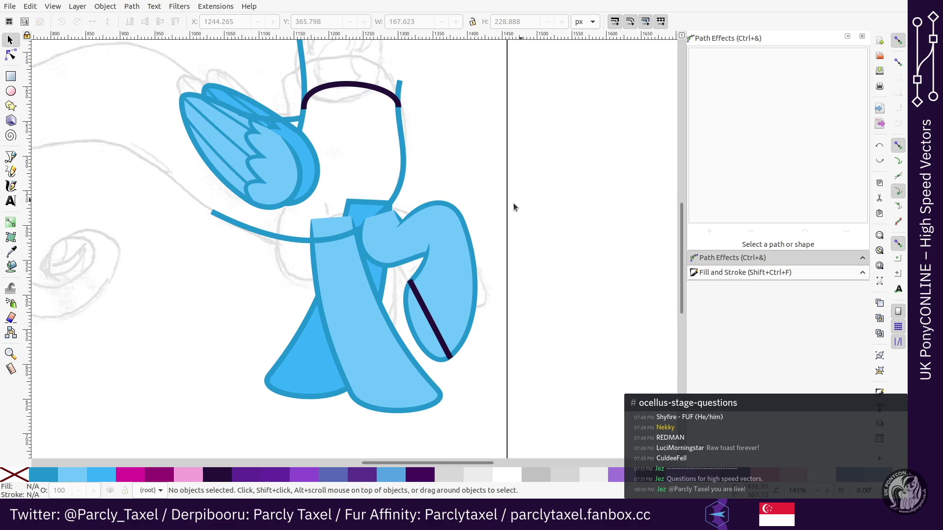
click(408, 256)
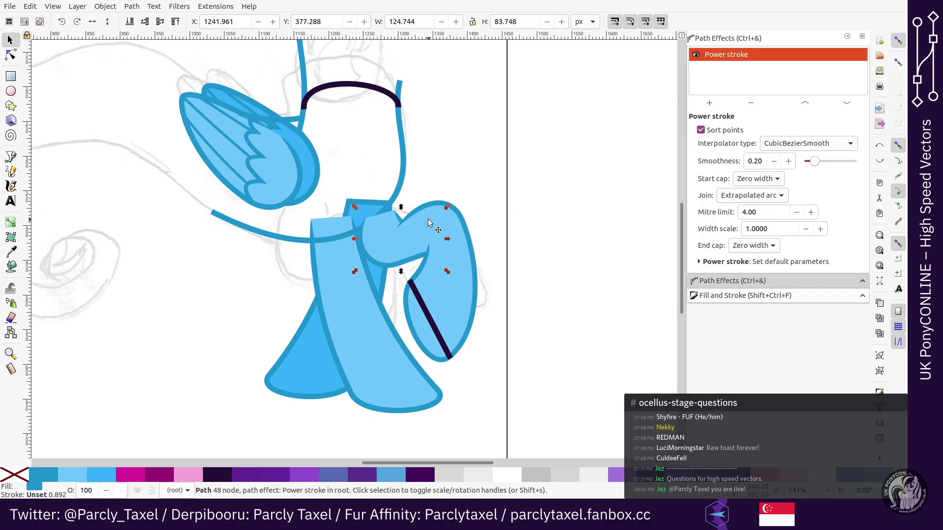
scroll(518, 186, up, 3)
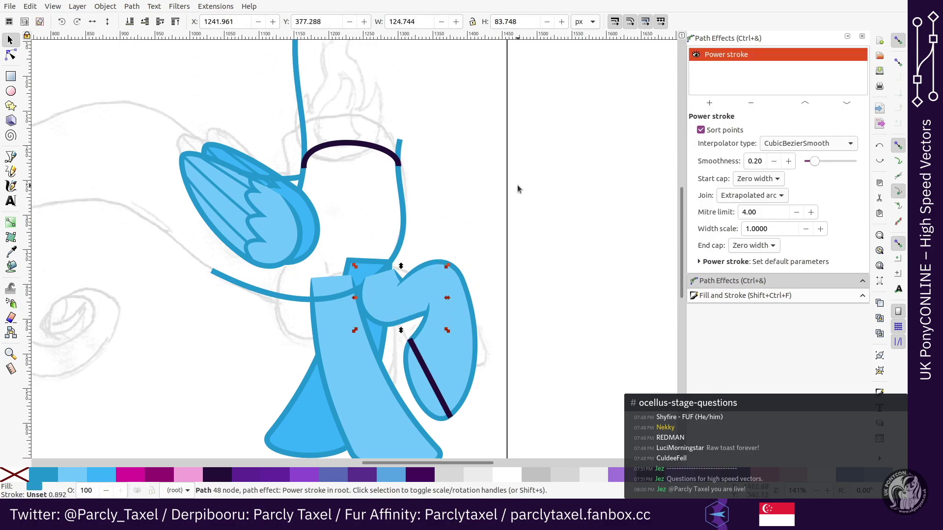
scroll(518, 185, down, 4)
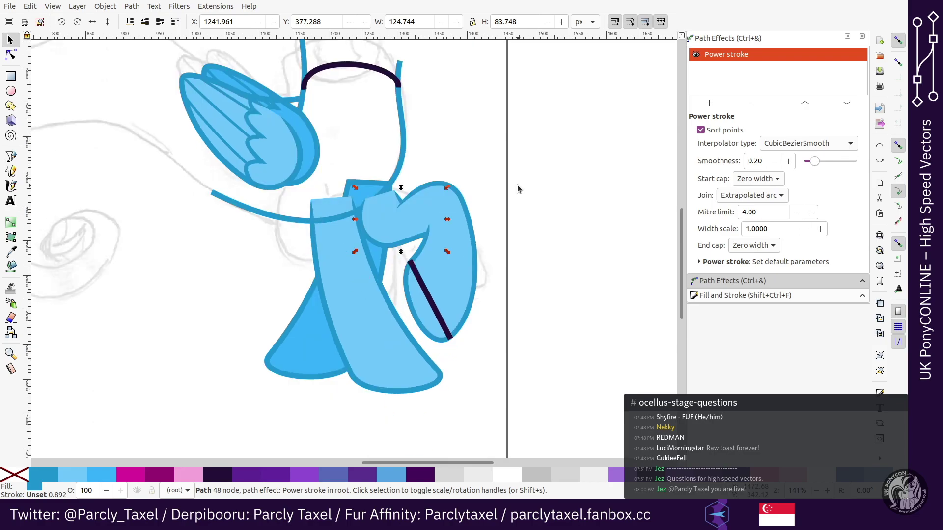
click(517, 185)
click(453, 215)
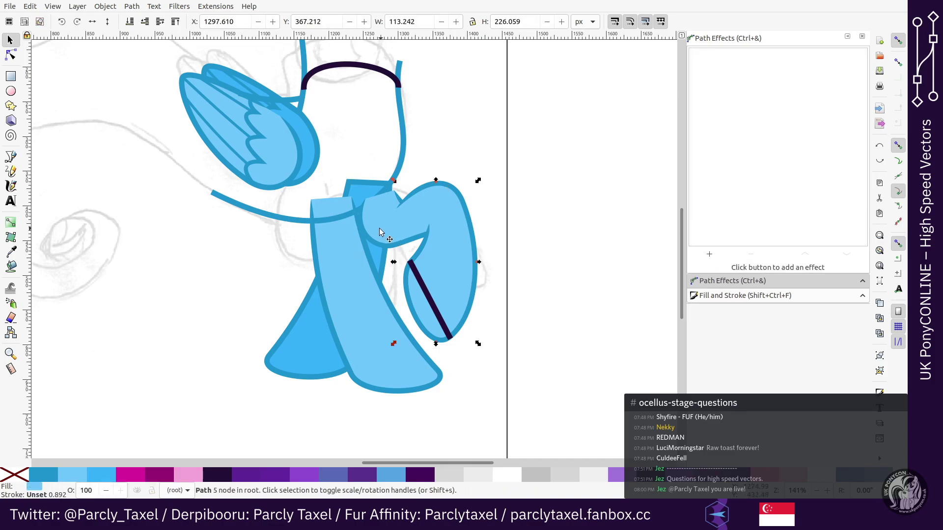
shift+click(387, 226)
key(Escape)
click(449, 225)
click(377, 228)
key(ctrl+c)
click(412, 198)
key(ctrl+7)
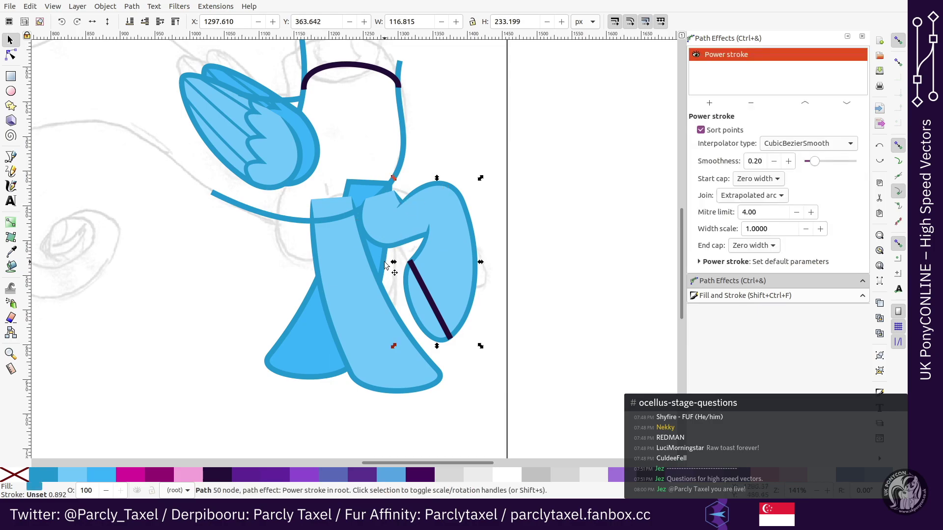
Step: Select the foreleg's four paths and enlarge them together to about 178.7 px wide and 241.7 px high
click(386, 251)
shift+click(393, 227)
shift+click(432, 213)
shift+click(466, 212)
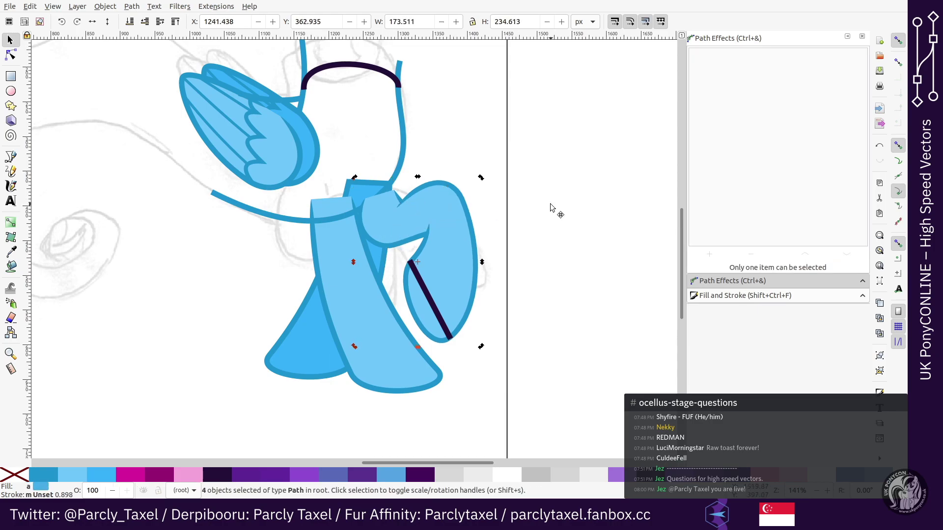
key(alt+Left)
key(alt+Left)
key(alt+Up)
key(alt+Left)
key(alt+Right)
key(alt+Up)
key(alt+Down)
key(alt+Left)
key(alt+Left)
key(alt+Right)
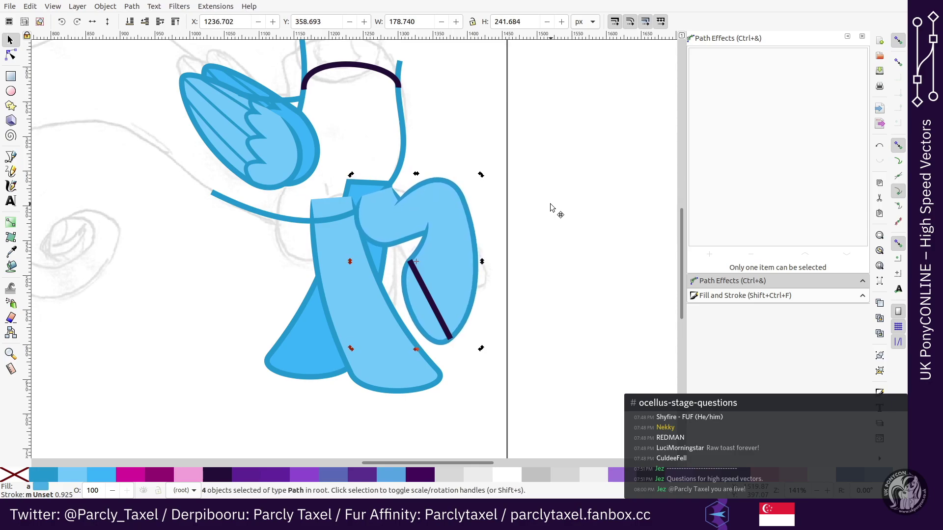
Step: Move the foreleg 30 px to the right, to about X 1266.7, away from the hind legs
key(shift+Right)
key(shift+Right)
key(shift+Right)
key(ctrl+Left)
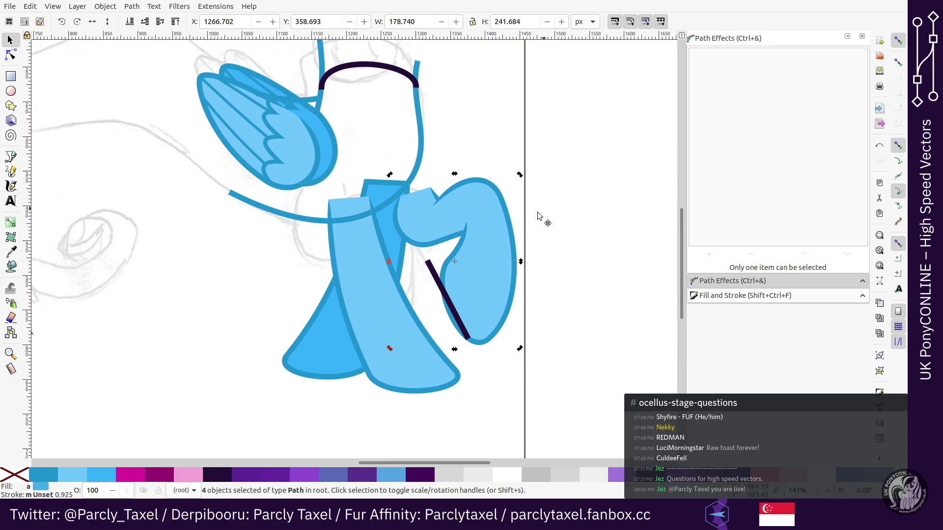
Step: Move the diagonal measuring line off the foreleg and outside the page's right edge, at about X 1503.0
click(437, 282)
key(shift+Right)
key(shift+Right)
key(shift+Right)
key(shift+Right)
key(shift+Right)
key(shift+Right)
key(shift+Right)
key(shift+Right)
key(shift+Right)
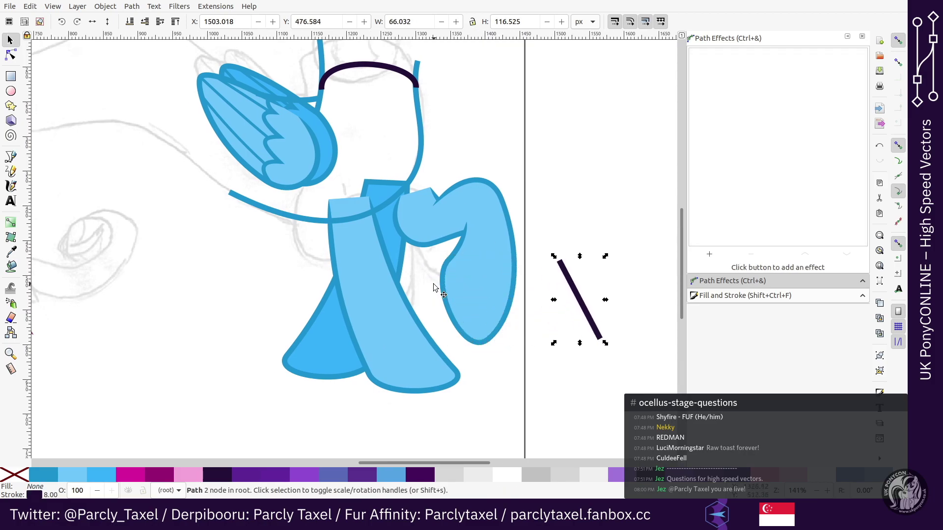
Step: Select all four foreleg paths and shrink them to about 162.0 px wide and 219.1 px high
drag(572, 146, 374, 370)
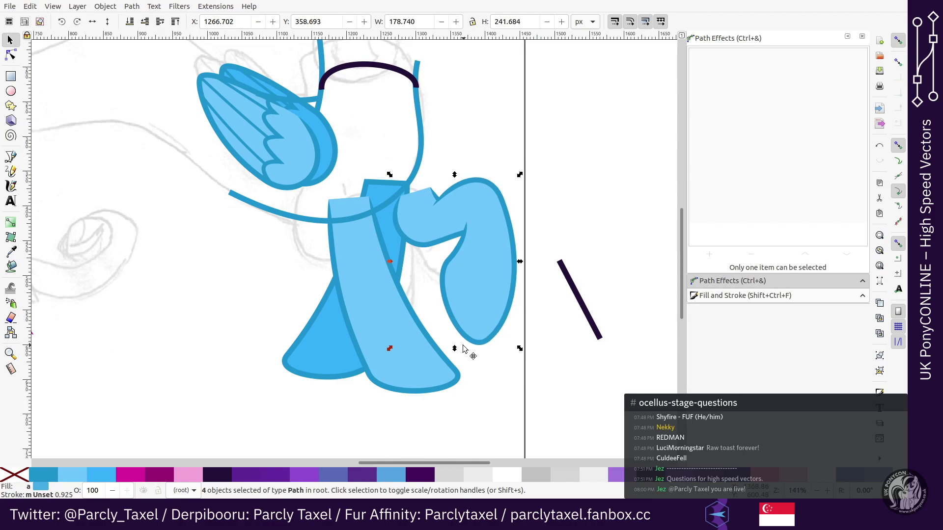
key(comma)
key(comma)
key(comma)
key(comma)
key(comma)
key(comma)
key(comma)
key(comma)
key(comma)
key(comma)
key(comma)
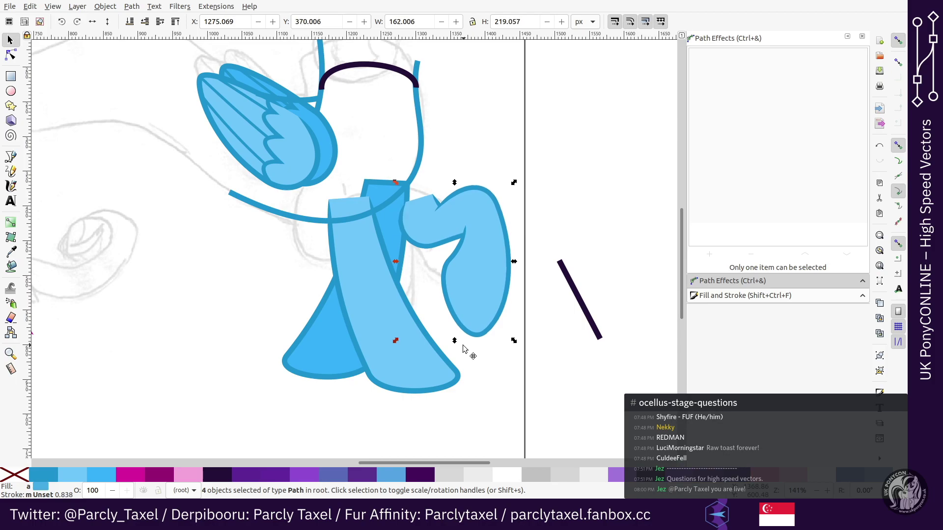
Step: Scale the foreleg up to about 170.4 px wide and 230.4 px high, and save the drawing
key(period)
key(period)
key(period)
key(period)
key(period)
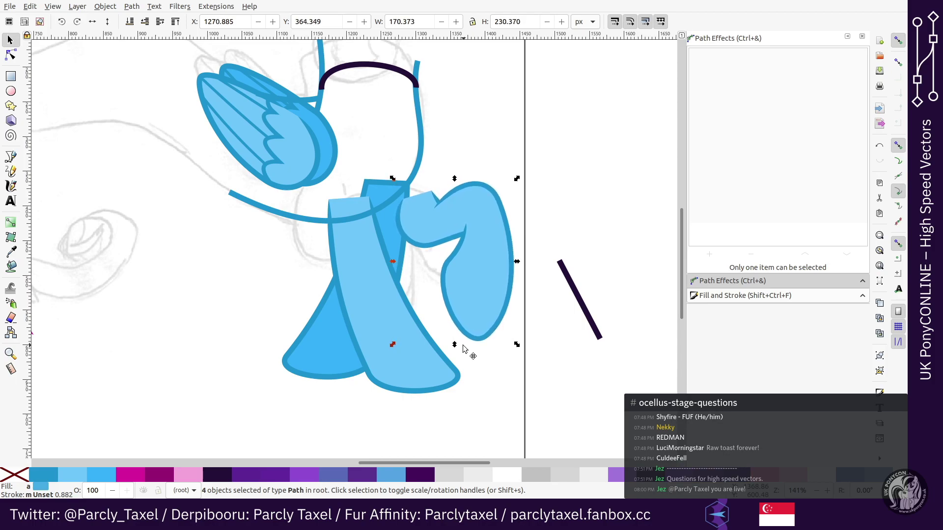
key(comma)
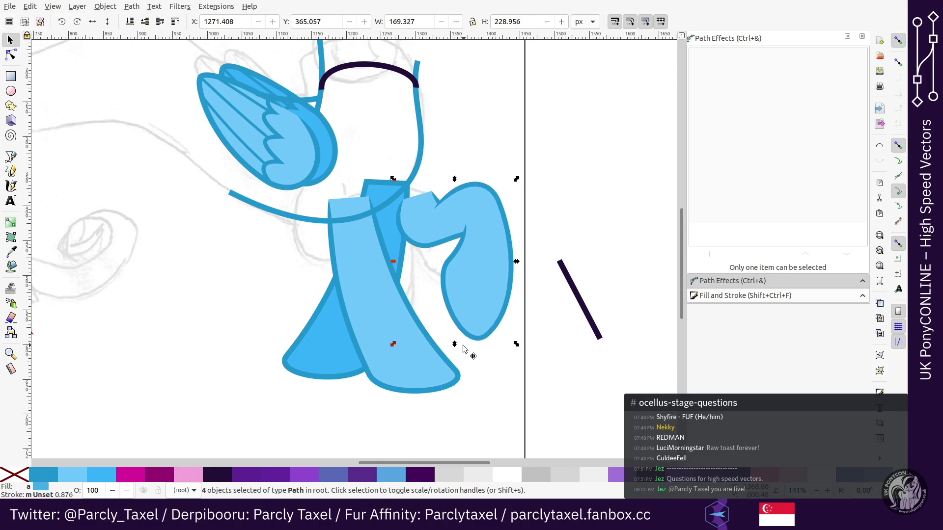
key(period)
key(period)
key(comma)
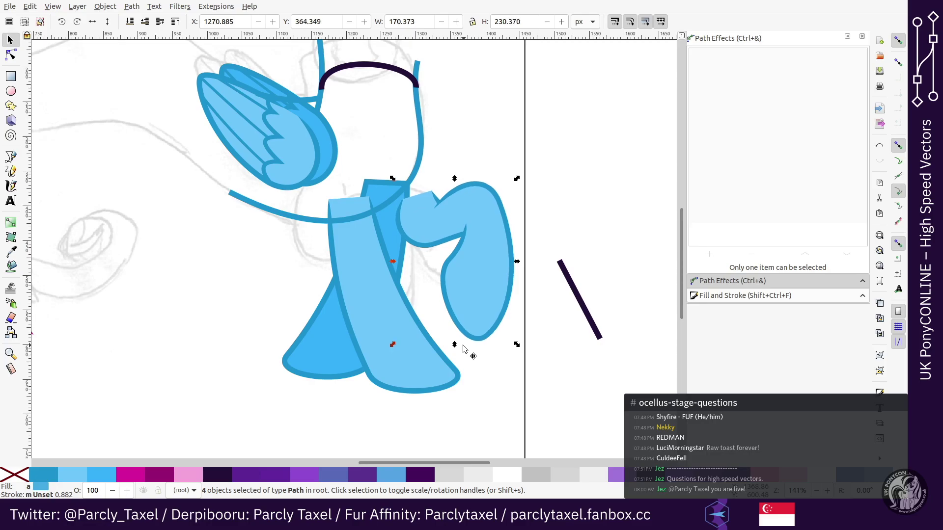
key(alt+period)
key(alt+comma)
key(ctrl+s)
Step: Move the foreleg 100 px left and 10 px down over the lighter hind leg, to about X 1170.9, Y 374.3
key(shift+Left)
key(shift+Left)
key(shift+Left)
key(shift+Left)
key(shift+Left)
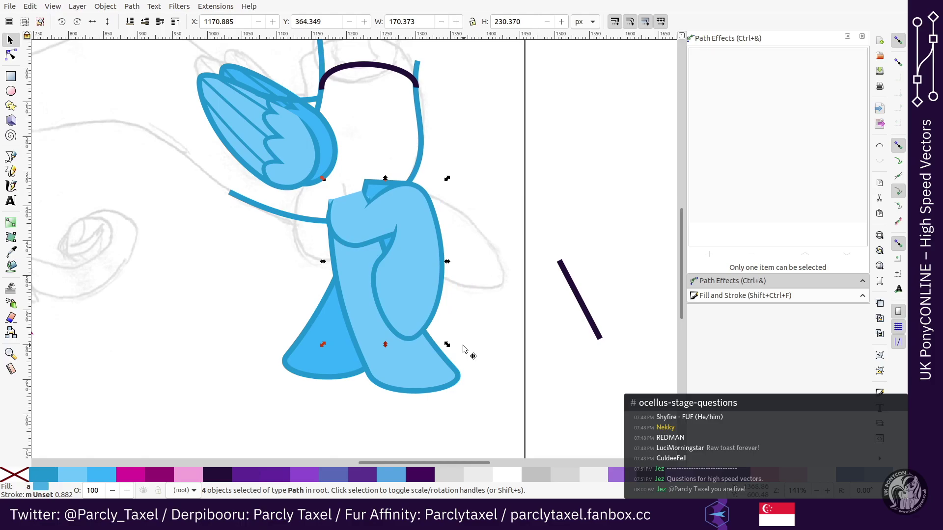
key(Down)
key(Down)
key(Down)
key(Down)
key(Down)
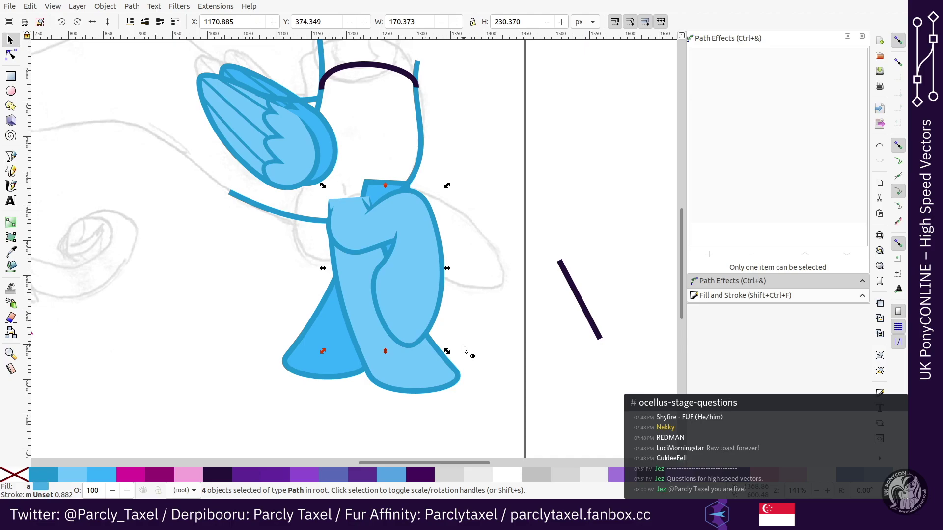
Step: Nudge the foreleg further left and up over the hind legs, to about X 1150.9, Y 363.6
key(Left)
key(Up)
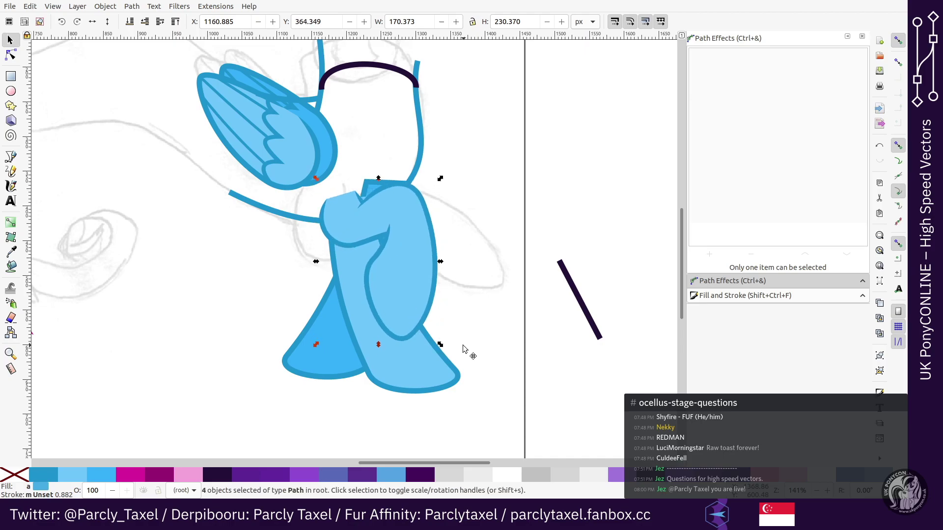
key(Left)
key(Right)
key(Right)
key(Right)
key(Left)
key(Left)
key(Left)
key(alt+Up)
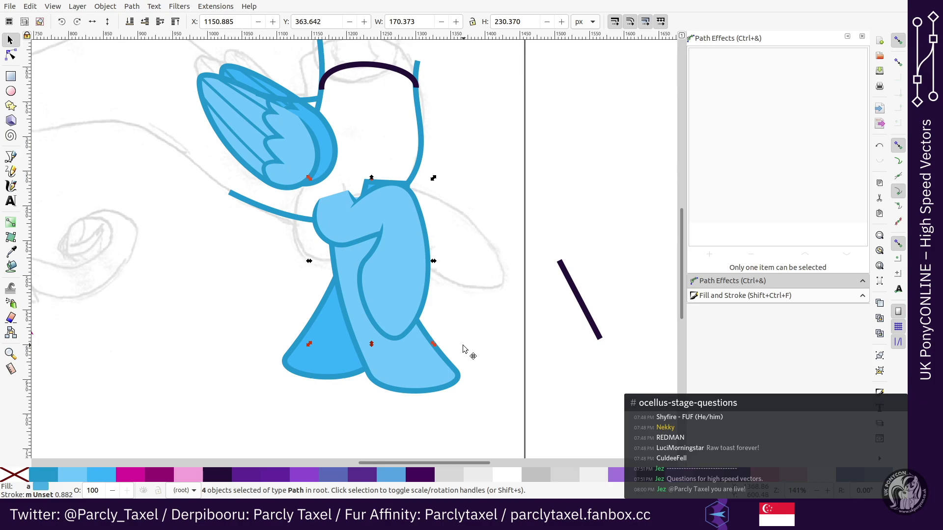
Step: Nudge the foreleg around over the hind legs, shifting it slightly left and down to compare positions
key(shift+Right)
key(shift+Left)
key(shift+Right)
key(shift+Right)
key(shift+Down)
key(shift+Up)
key(shift+Down)
key(shift+Right)
key(shift+Left)
key(shift+Left)
key(shift+Left)
key(shift+Left)
Step: Try enlarging the foreleg slightly, to about 172.5 px wide and 233.2 px high, against its current size
key(alt+period)
key(alt+period)
key(alt+comma)
key(alt+comma)
key(alt+period)
key(alt+period)
key(alt+comma)
key(alt+comma)
key(alt+period)
key(alt+period)
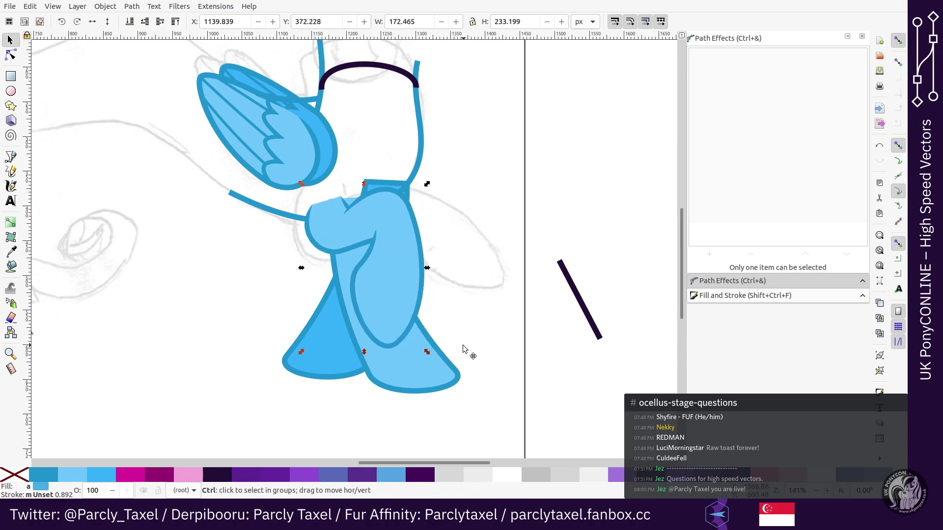
key(alt+comma)
key(alt+comma)
Step: Move the foreleg 100 px right, off the lighter hind leg, to about X 1240.9, Y 373.6
key(shift+Right)
key(shift+Right)
key(shift+Right)
key(shift+Right)
key(shift+Right)
key(shift+Right)
key(shift+Right)
key(shift+Right)
key(shift+Right)
key(shift+Right)
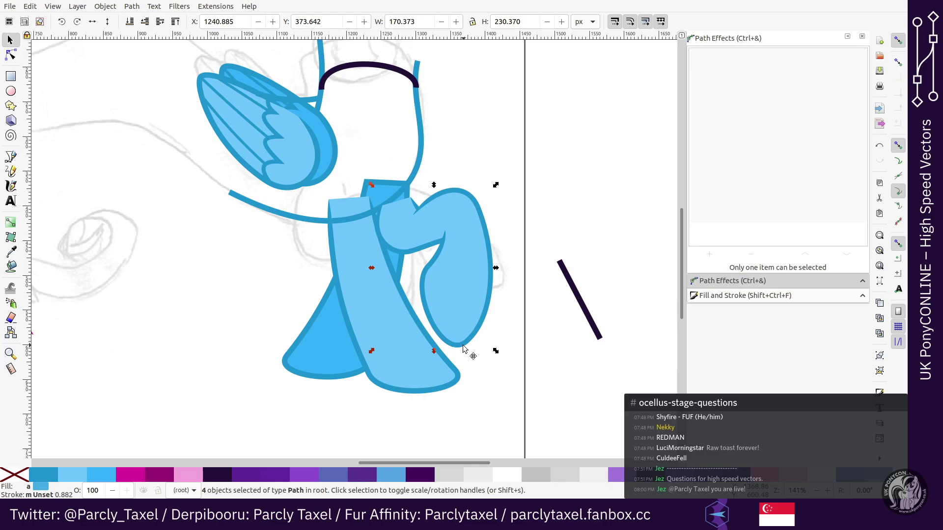
Step: Try slightly smaller and larger sizes for the foreleg, and undo them
key(alt+comma)
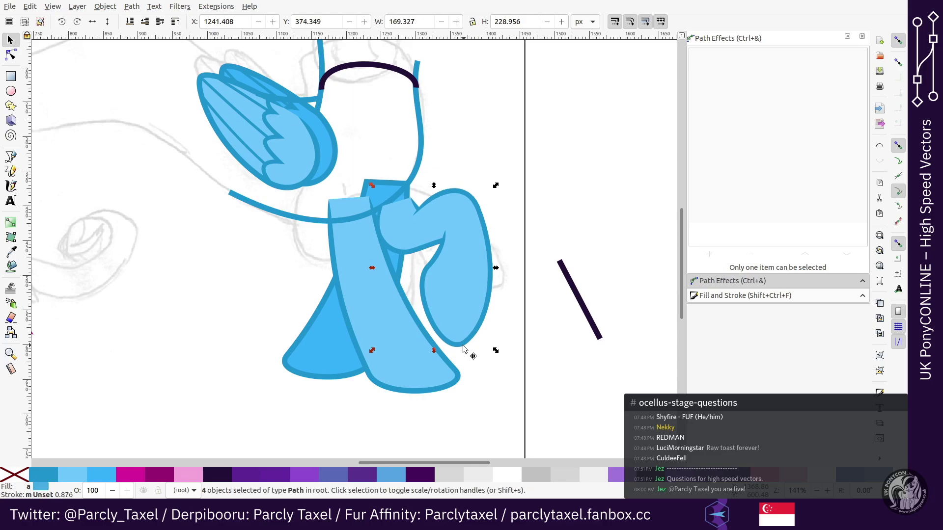
key(ctrl+z)
key(alt+period)
key(ctrl+z)
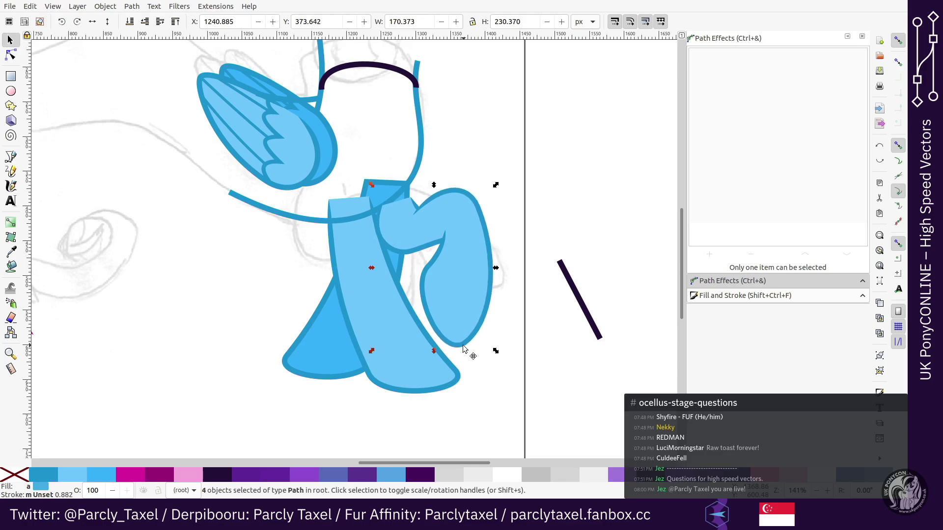
key(ctrl+shift+z)
key(period)
key(period)
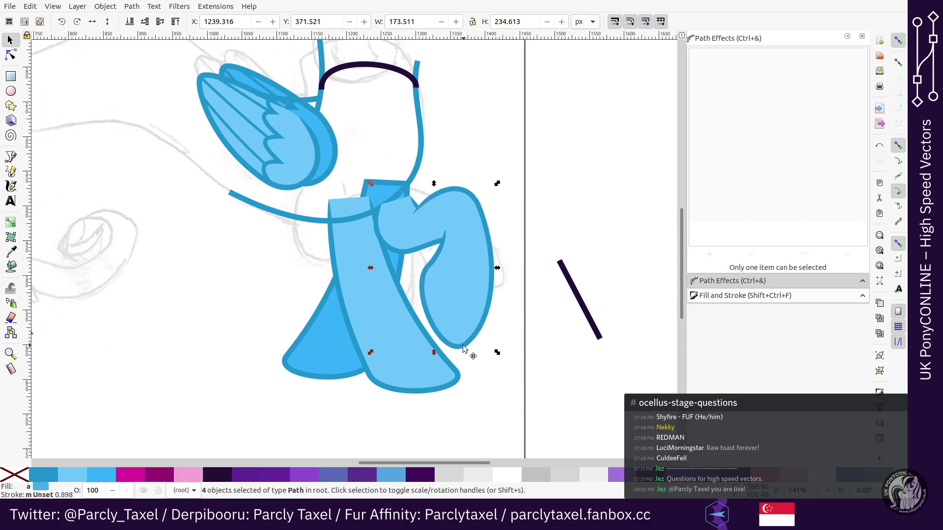
key(ctrl+z)
key(ctrl+z)
key(ctrl+z)
Step: Scale the foreleg up to about 171.4 px wide and 231.8 px high
key(period)
key(period)
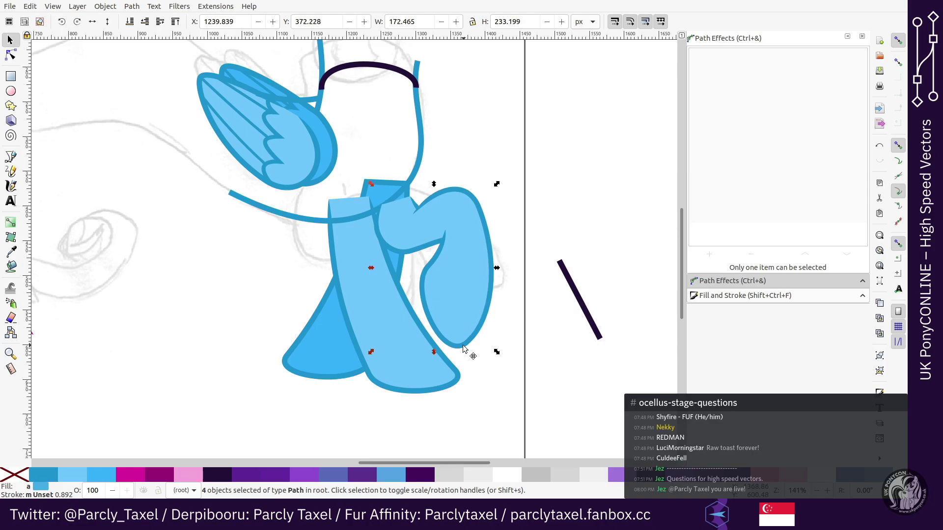
key(comma)
key(period)
key(comma)
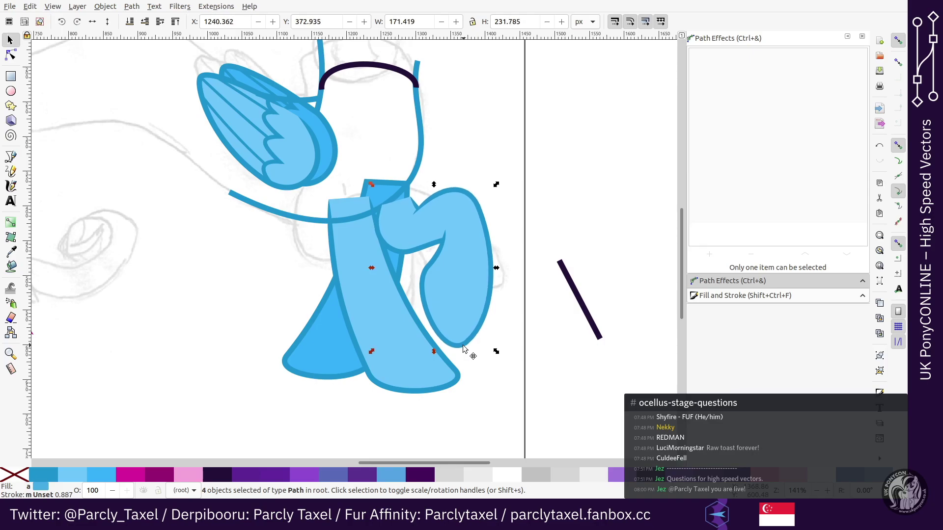
Step: Move the foreleg left and up over the hind legs, to about X 1160.4, Y 362.9
key(shift+Left)
key(shift+Left)
key(shift+Left)
key(Left)
key(Left)
key(Left)
key(Left)
key(Left)
key(Left)
key(Left)
key(Left)
key(Left)
key(Left)
key(Left)
key(Left)
key(Left)
key(Left)
key(Left)
key(Left)
key(Left)
key(Left)
key(Left)
key(Left)
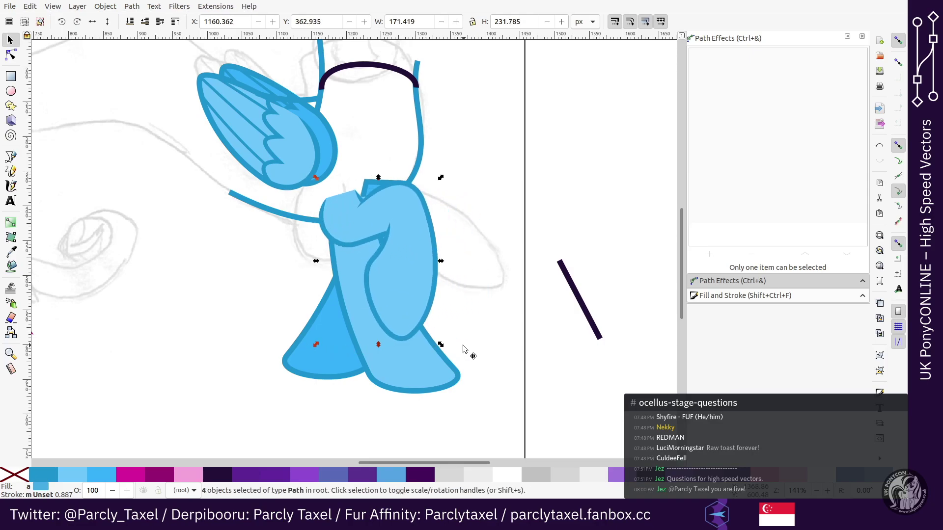
Step: Fine-tune the foreleg's position over the hind legs to about X 1150.4, Y 362.9, and save the drawing
key(Up)
key(Up)
key(Up)
key(Up)
key(Up)
key(ctrl+s)
key(Down)
key(Down)
key(Down)
key(Down)
key(Down)
key(Right)
key(Right)
key(Right)
key(Right)
key(Right)
key(Right)
key(Right)
key(Right)
key(Right)
key(Right)
key(Right)
key(Right)
key(Right)
key(Right)
key(Right)
key(Right)
key(Right)
key(Right)
key(Right)
key(Right)
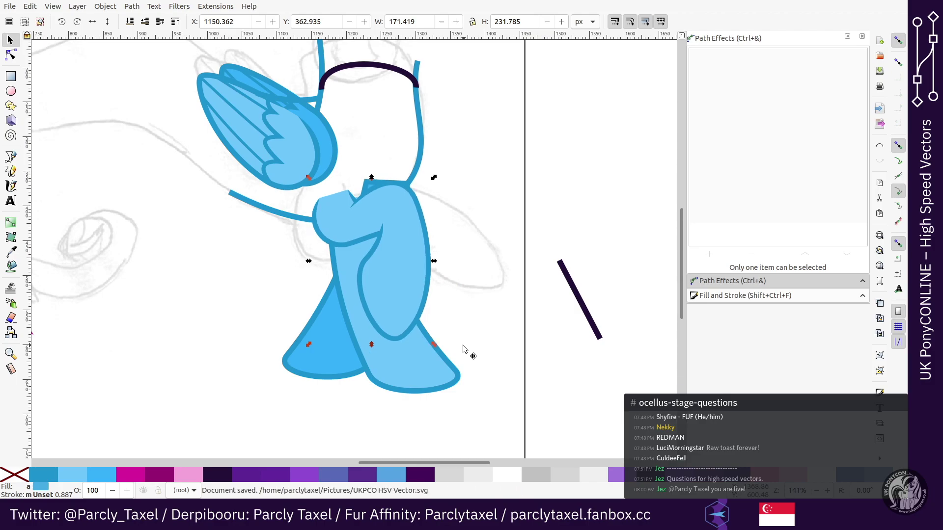
Step: Paste the dark purple outline style onto the body outline that runs along the chest and belly
scroll(434, 267, up, 4)
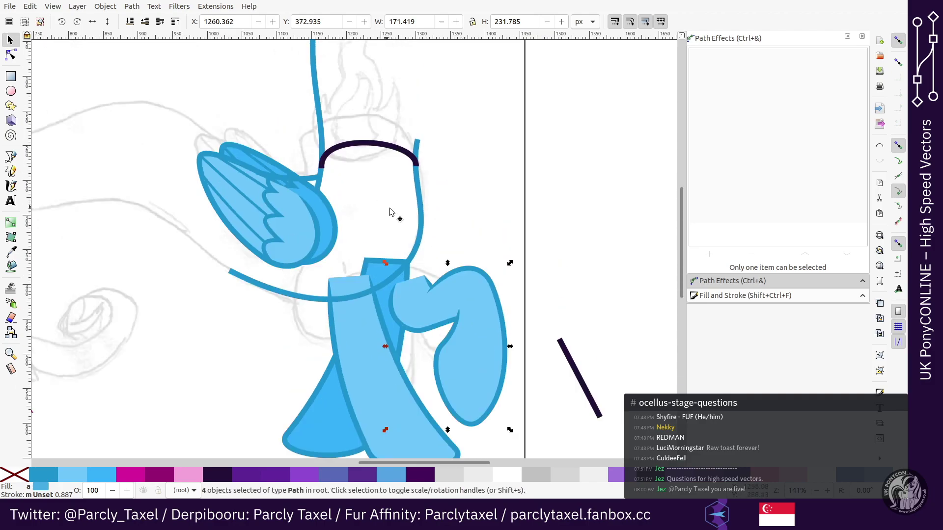
click(392, 211)
click(420, 211)
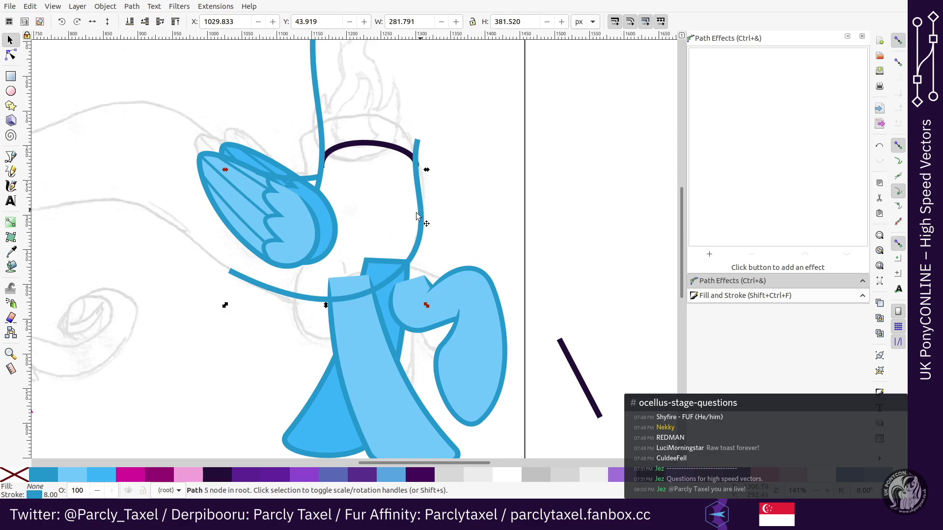
key(ctrl+shift+v)
Step: Select all four foreleg paths and move them left over the hind legs, to about X 1170.4, Y 372.9
click(474, 305)
click(508, 264)
drag(577, 208, 367, 450)
key(shift+Left)
key(shift+Left)
key(shift+Left)
key(shift+Left)
key(shift+Left)
key(shift+Left)
key(shift+Left)
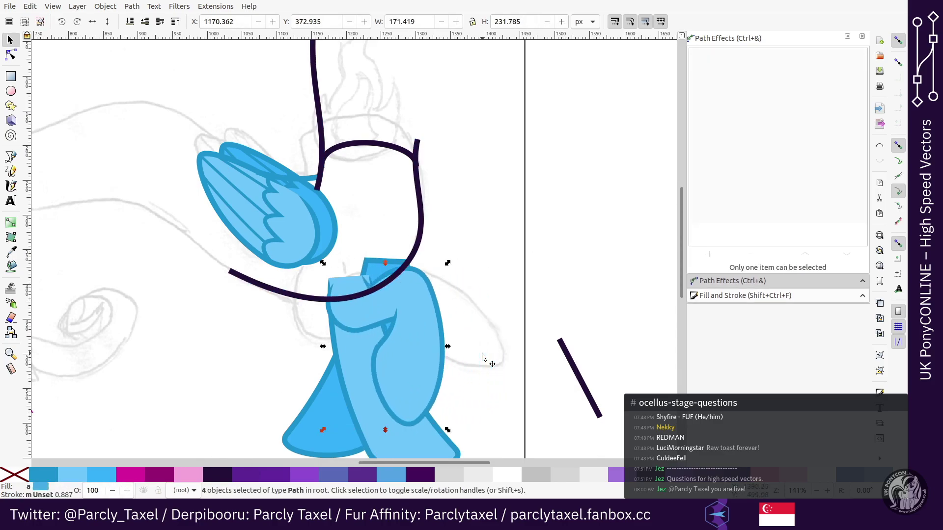
Step: Shift the foreleg further left and up, to about X 1130.4, Y 362.9
key(Up)
key(Up)
key(Up)
key(Up)
key(Up)
Step: Recolour the stroke of the short back line behind the wings dark purple
key(n)
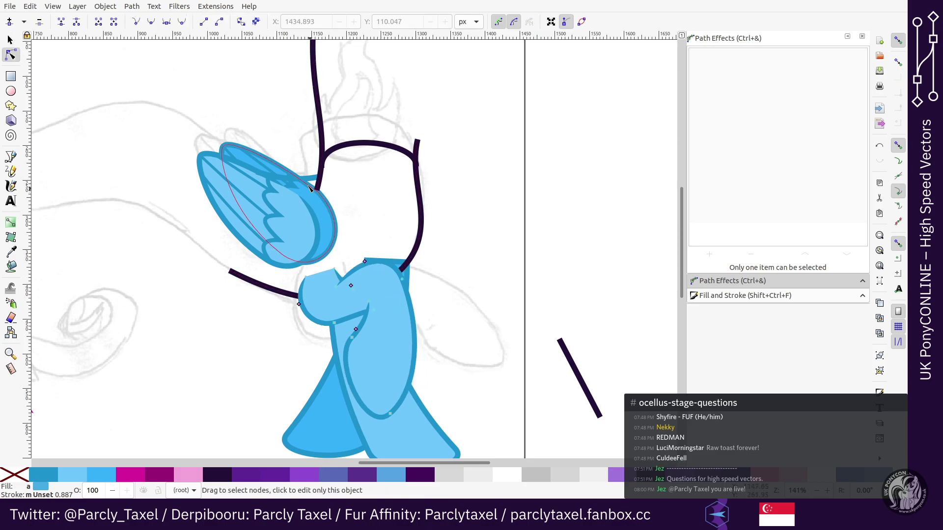
click(311, 178)
shift+click(413, 474)
key(Escape)
key(s)
Step: Reselect the four foreleg paths and move them 40 px right, to about X 1170.4, Y 362.9
click(362, 300)
shift+click(326, 317)
shift+click(348, 321)
shift+click(413, 340)
shift+click(409, 343)
shift+click(411, 343)
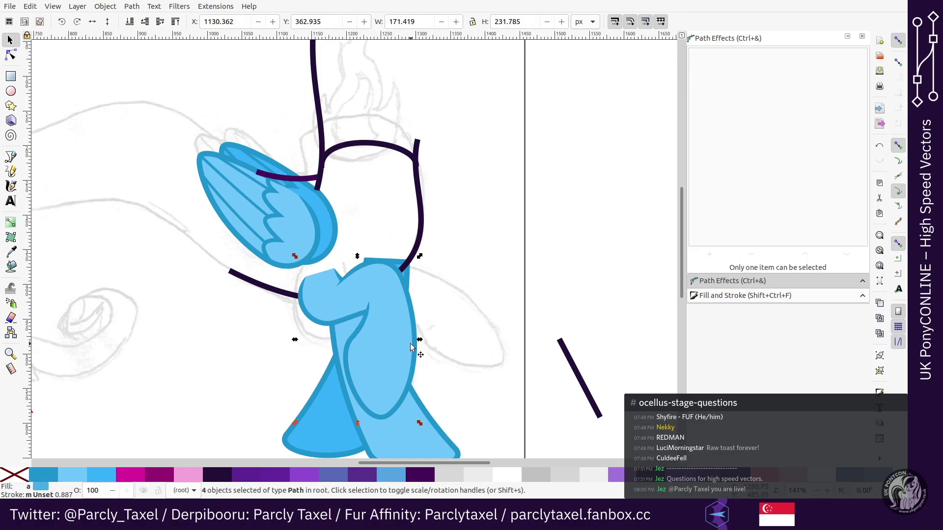
key(Right)
key(Right)
key(Right)
key(Right)
key(Right)
key(shift+Right)
key(shift+Right)
key(shift+Right)
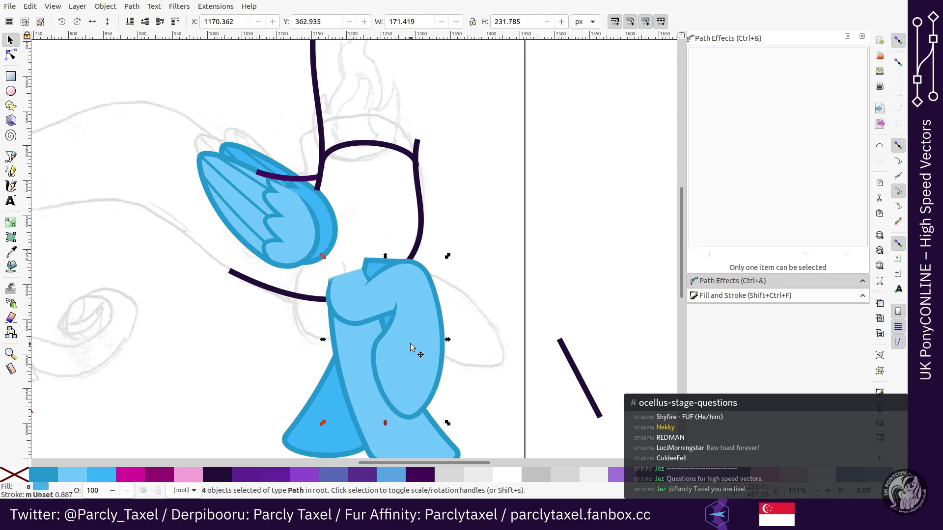
Step: Adjust the foreleg's placement against the chest and belly outline, settling at about X 1151.4, Y 362.9
key(shift+Right)
key(shift+Down)
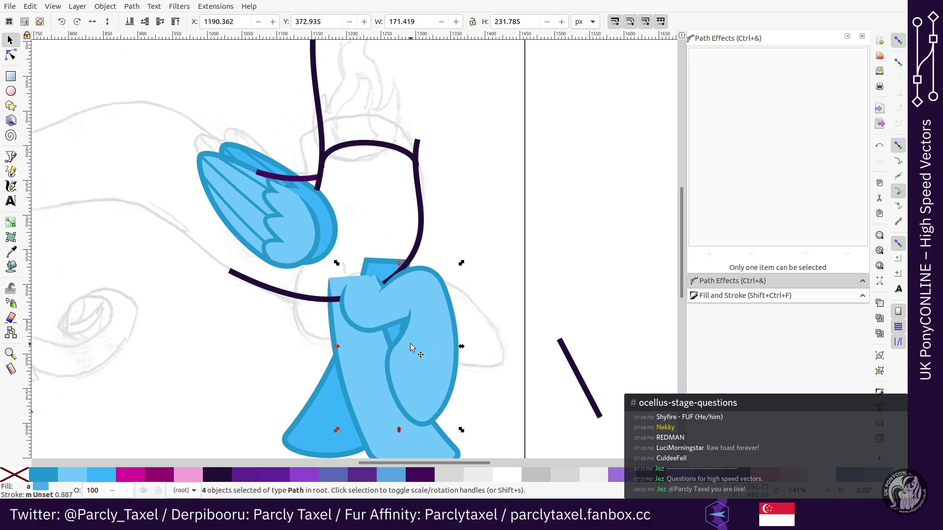
key(shift+Left)
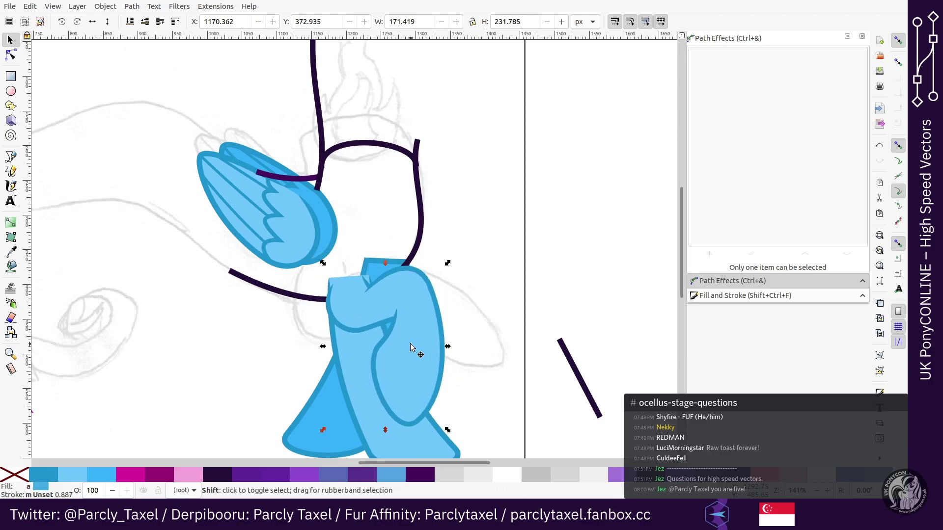
key(shift+Left)
key(shift+Left)
key(shift+Up)
key(shift+Left)
key(shift+Left)
key(shift+Right)
key(shift+Right)
key(Right)
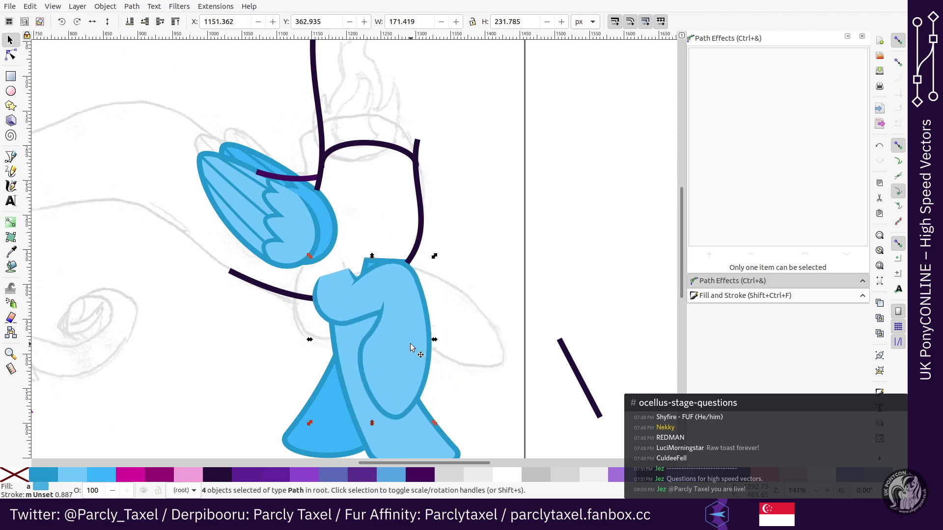
Step: Nudge the selected foreleg paths sideways against the chest and belly lines, settling at about X 1150.4
key(shift+Right)
key(Right)
key(Right)
key(Right)
key(Right)
key(Right)
key(Right)
key(Right)
key(Right)
key(Left)
key(Left)
key(shift+Left)
key(Left)
key(Left)
key(Left)
key(Left)
key(Left)
key(Left)
key(Left)
key(Left)
key(Left)
key(Left)
key(Left)
key(Left)
key(Right)
key(Right)
key(Right)
key(Right)
key(Right)
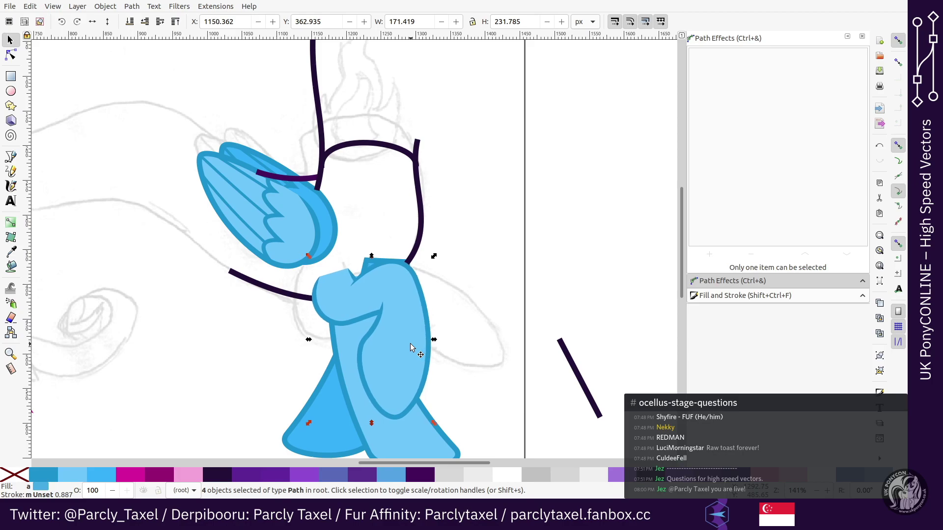
Step: Test lower and higher placements of the foreleg beneath the chest line, ending at about Y 357.5
key(Down)
key(Down)
key(Down)
key(Down)
key(Down)
key(Down)
key(Down)
key(Down)
key(Down)
key(Down)
key(Down)
key(Down)
key(Down)
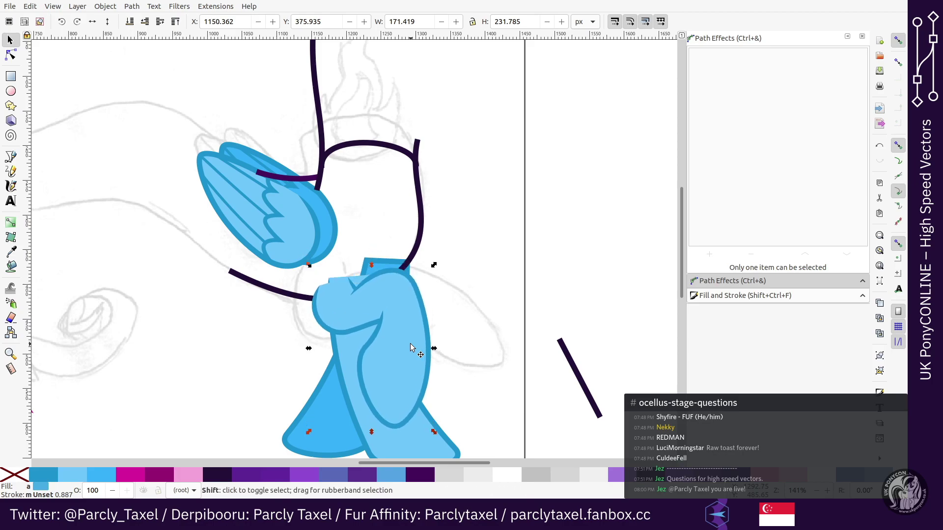
key(Up)
key(Up)
key(Up)
key(Up)
key(Up)
key(Up)
key(Up)
key(Up)
key(Up)
key(Up)
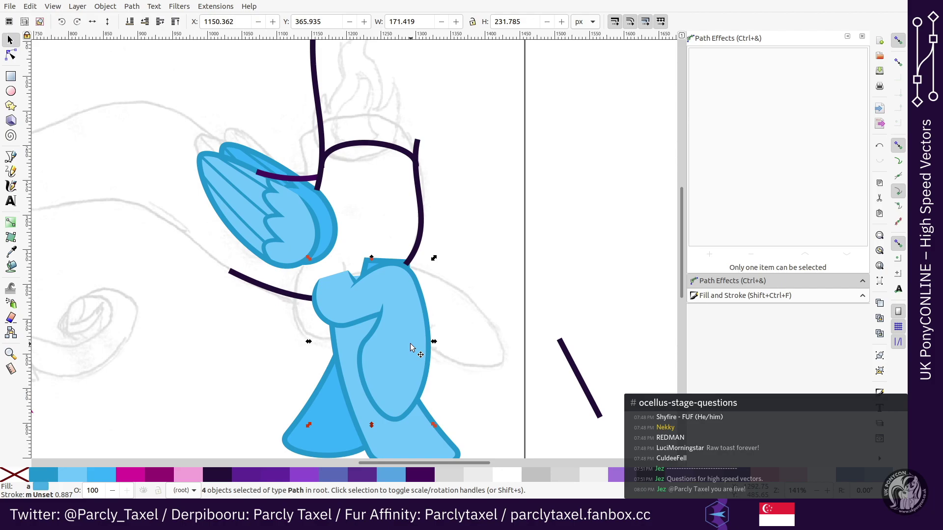
key(alt+Up)
key(alt+Up)
key(alt+Up)
key(alt+Up)
key(alt+Up)
key(alt+Up)
key(alt+Up)
key(alt+Up)
key(alt+Up)
key(alt+Up)
key(alt+Up)
key(alt+Up)
key(alt+Right)
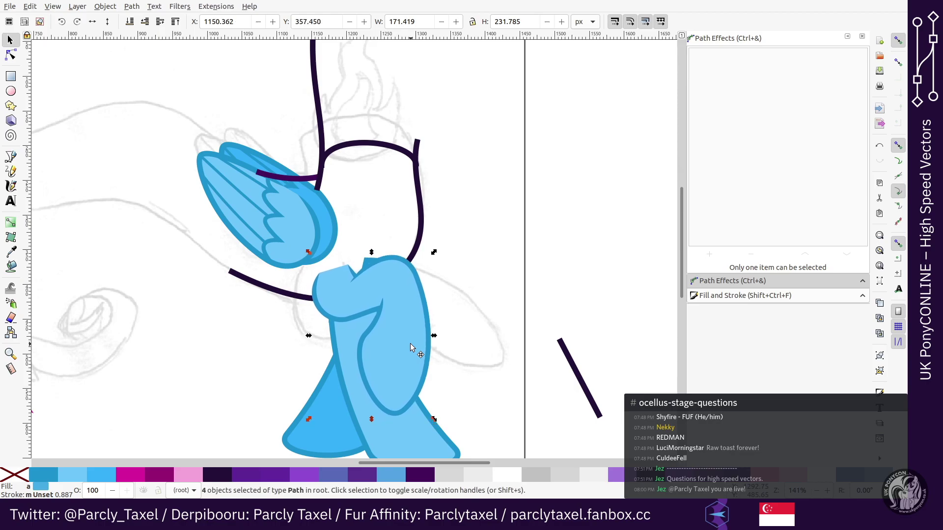
Step: Compare the foreleg's height against the chest line once more and place it at about X 1152.5, Y 358.5
key(Down)
key(Down)
key(Down)
key(Down)
key(Down)
key(Down)
key(Down)
key(Down)
key(Down)
key(Down)
key(Down)
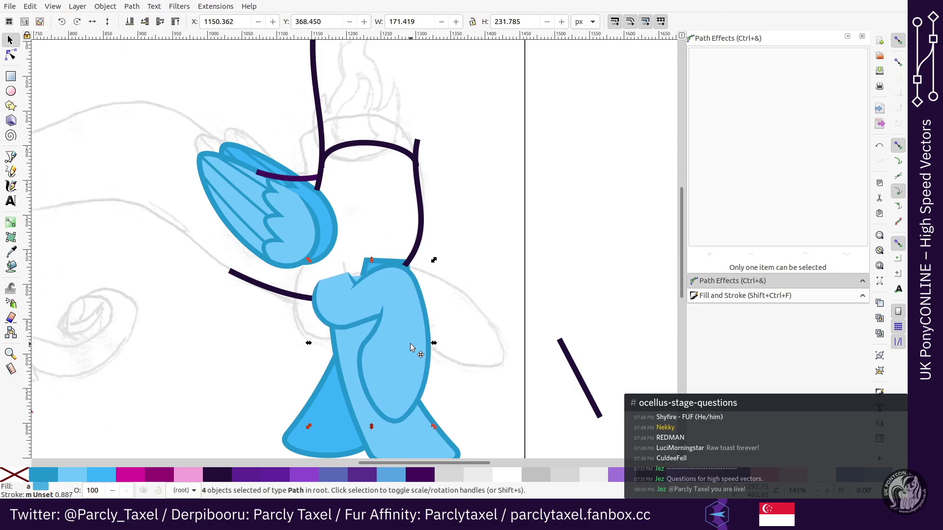
key(Up)
key(Up)
key(Up)
key(Up)
key(Up)
key(Up)
key(Up)
key(Up)
key(Up)
key(Up)
key(alt+Right)
key(alt+Right)
key(alt+Right)
key(alt+Right)
key(alt+Right)
key(alt+Right)
key(alt+Right)
key(alt+Right)
key(alt+Right)
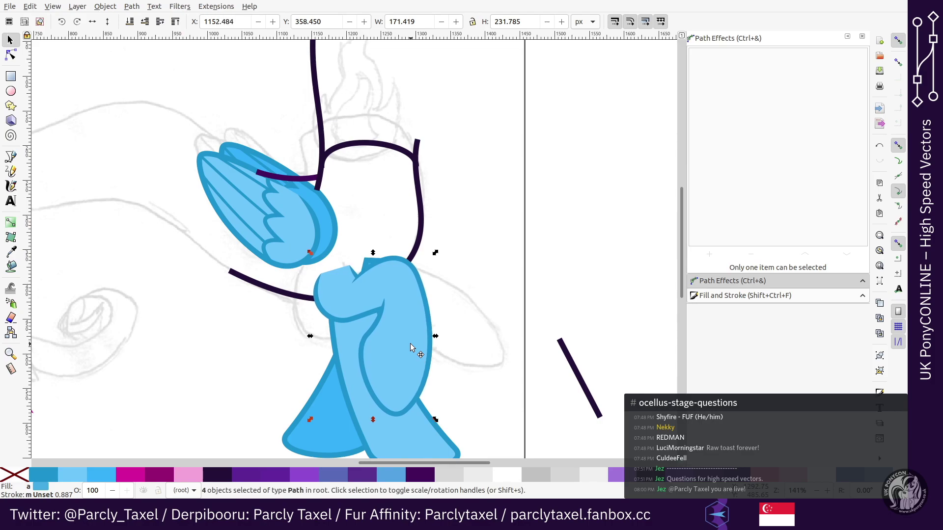
Step: Fine-tune the foreleg slightly left to about X 1148.9, Y 358.5, and deselect it
key(alt+Left)
key(alt+Left)
key(alt+Left)
key(alt+Left)
key(alt+Left)
key(alt+Left)
key(alt+Left)
key(alt+Left)
key(alt+Left)
key(alt+Left)
key(alt+Left)
key(alt+Left)
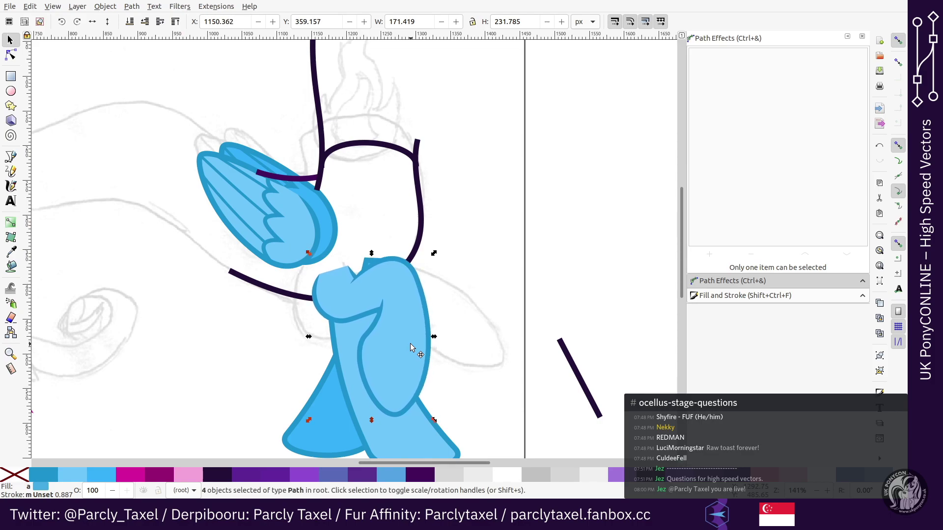
key(alt+Up)
key(alt+Right)
key(alt+Down)
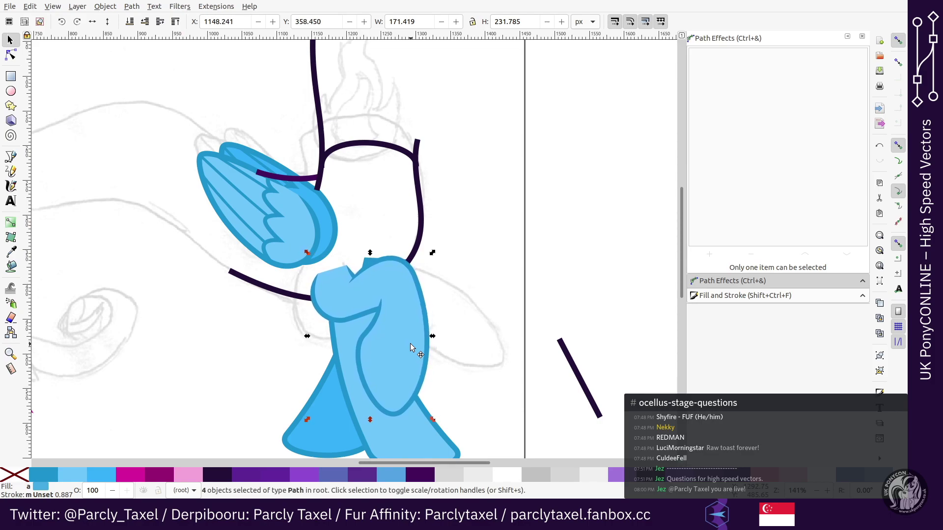
click(534, 246)
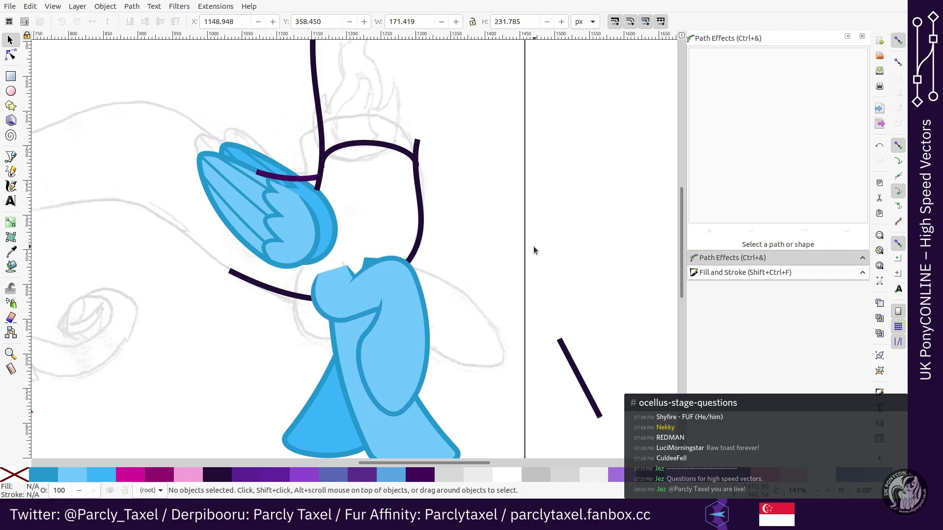
Step: Move the light blue leg group behind the foreleg 100 px right, clear of the body
key(n)
click(428, 297)
key(plus)
key(plus)
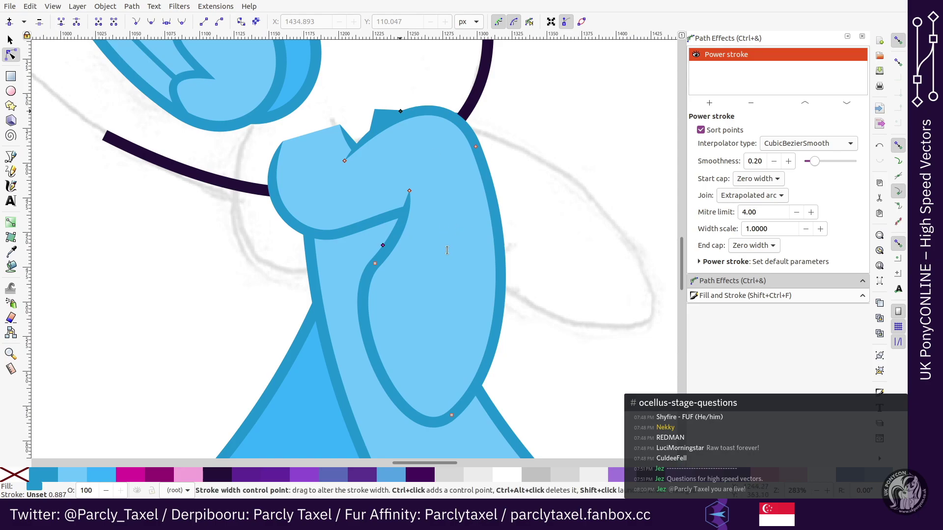
key(s)
scroll(399, 266, down, 2)
click(346, 317)
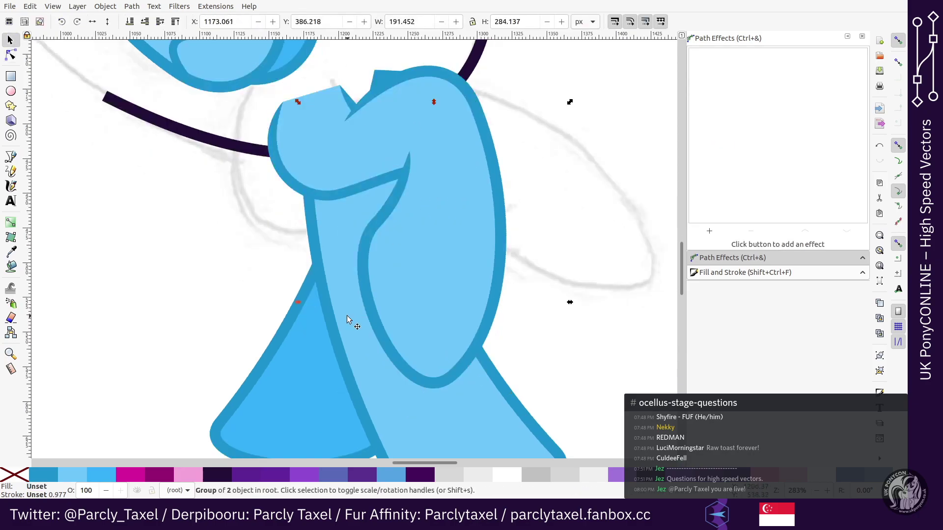
key(Escape)
click(325, 317)
key(shift+Right)
key(shift+Right)
key(shift+Right)
key(shift+Right)
key(shift+Right)
key(shift+Right)
key(shift+Right)
key(shift+Right)
key(shift+Right)
key(shift+Right)
Step: Ungroup the darker blue four-object group that contains the far leg
scroll(344, 328, up, 6)
click(346, 370)
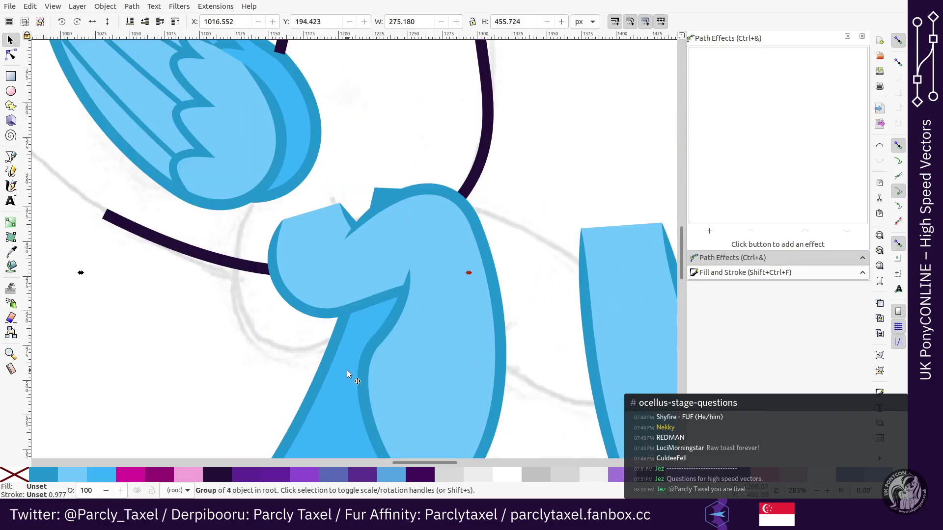
key(ctrl+shift+g)
click(282, 363)
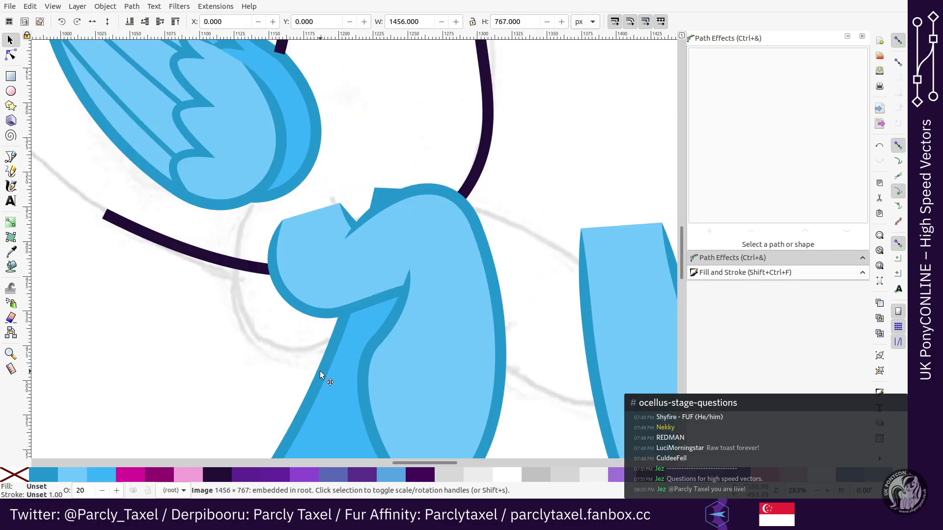
Step: Try moving the darker blue far-leg path 140 px down
click(320, 371)
key(shift+Down)
key(shift+Down)
key(shift+Down)
key(shift+Down)
key(shift+Down)
key(shift+Down)
key(shift+Down)
key(shift+Down)
key(shift+Down)
key(shift+Down)
key(shift+Down)
key(shift+Down)
key(shift+Down)
key(shift+Down)
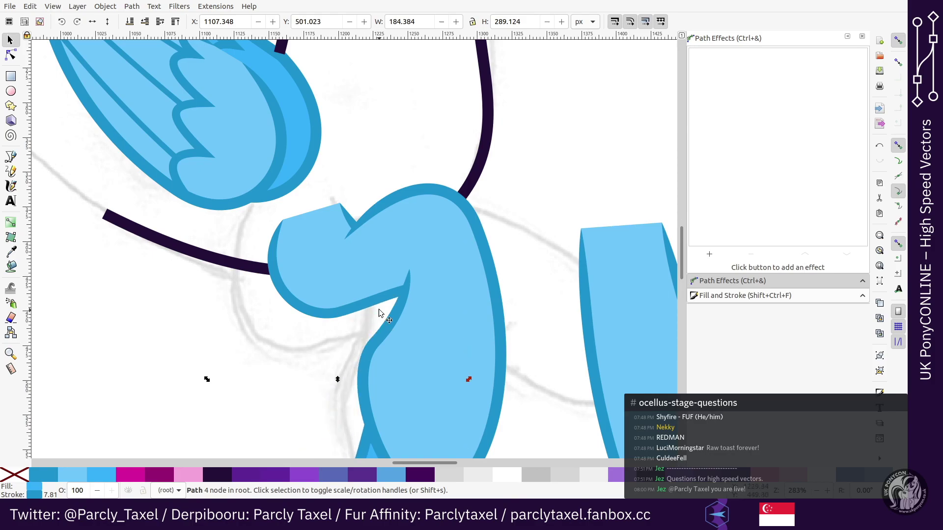
Step: Undo the last move of the far-leg path and send it to the bottom of the stacking order
key(ctrl+z)
key(End)
Step: Adjust the power-stroke width point near the top of the foreleg's outline, slightly back along the curve
key(n)
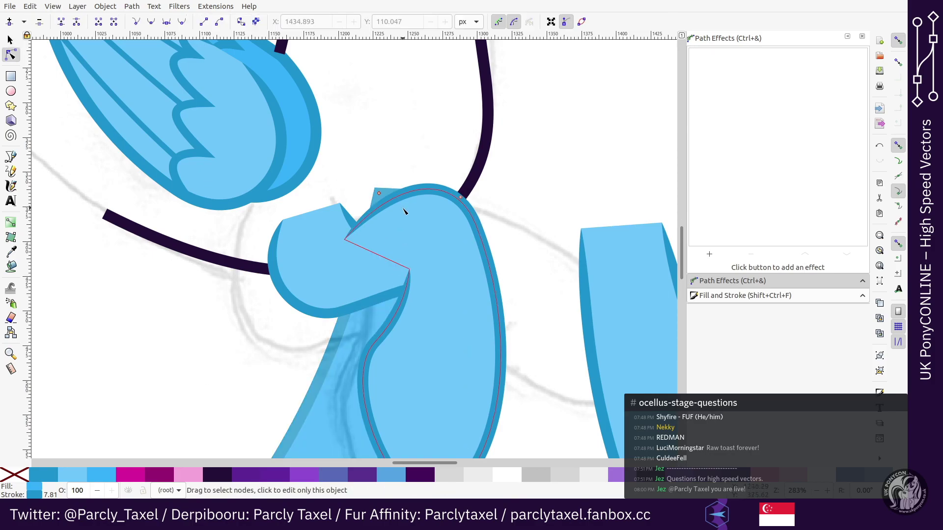
click(409, 196)
key(plus)
drag(421, 165, 412, 168)
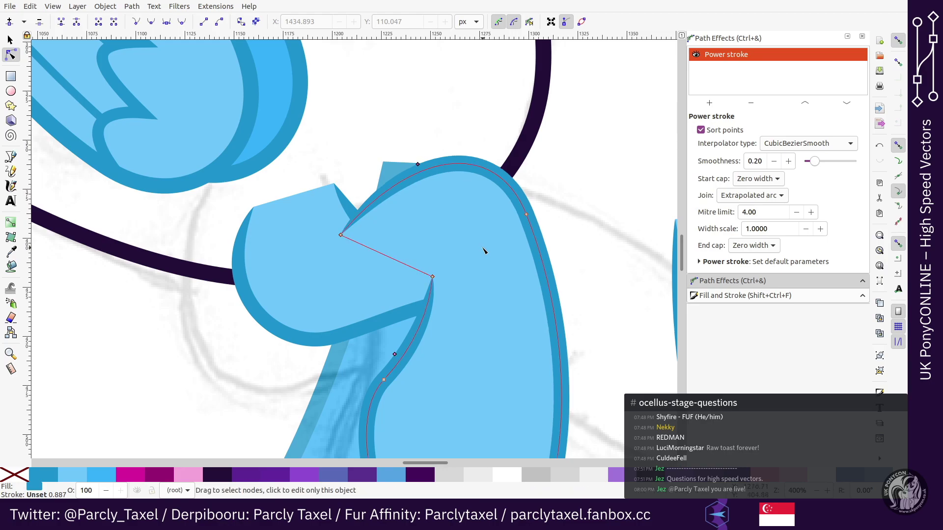
key(s)
scroll(447, 216, down, 4)
scroll(445, 213, down, 4)
key(minus)
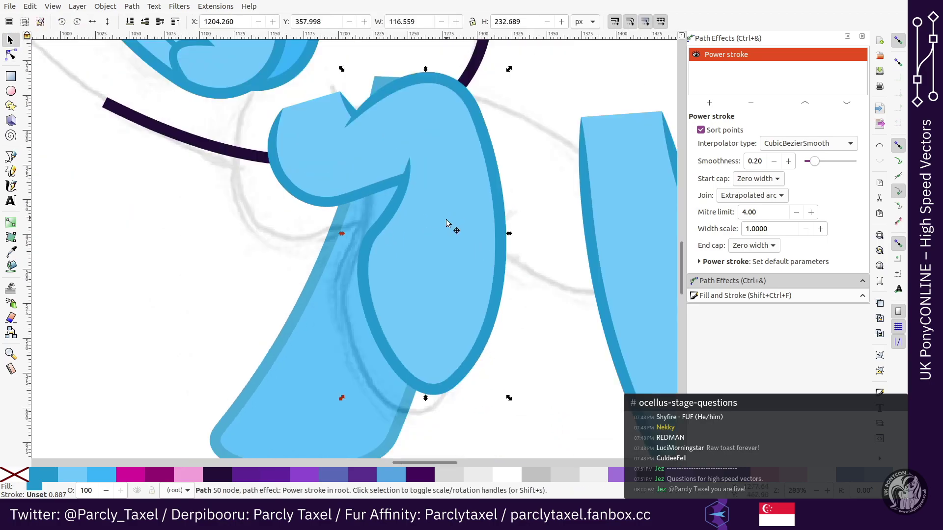
Step: Inspect the power-stroke width points on the bent foreleg's two outline paths around the inner joint
scroll(445, 216, down, 4)
key(n)
scroll(409, 212, up, 2)
scroll(410, 214, up, 2)
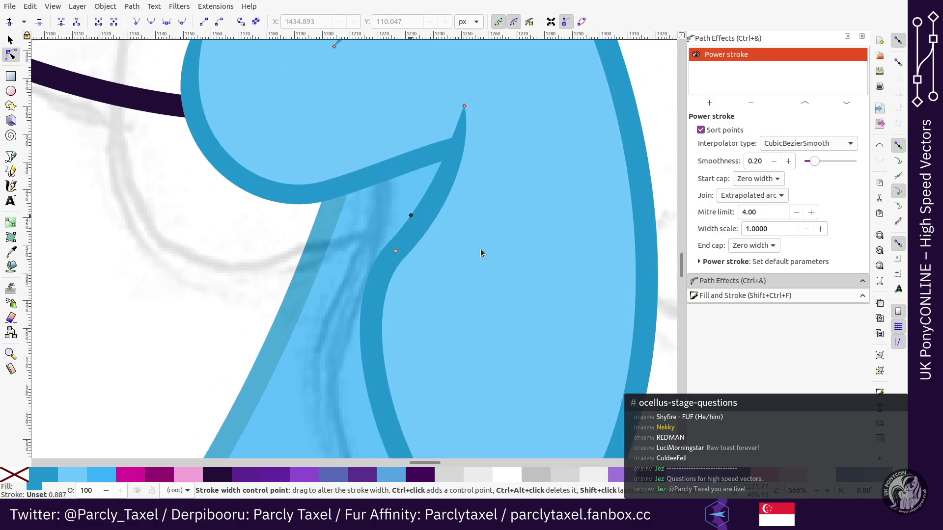
scroll(418, 230, up, 1)
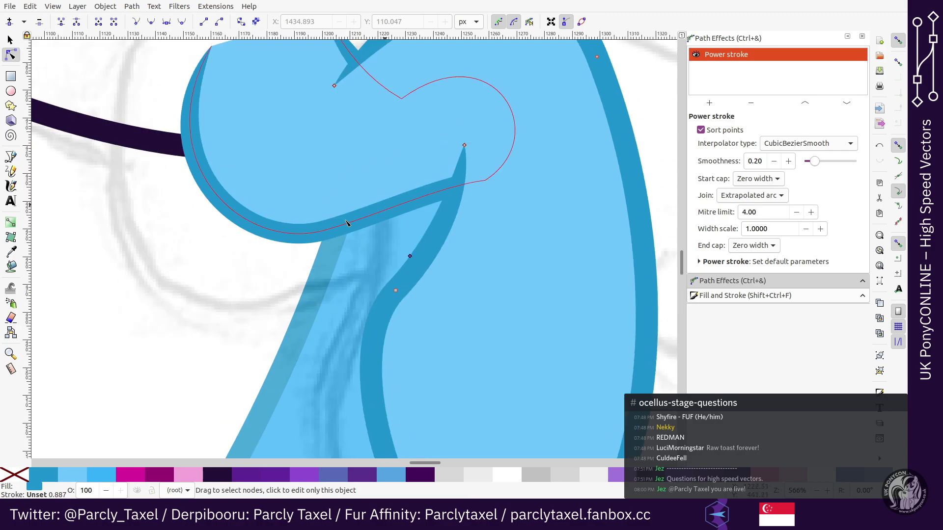
click(384, 208)
scroll(384, 208, up, 2)
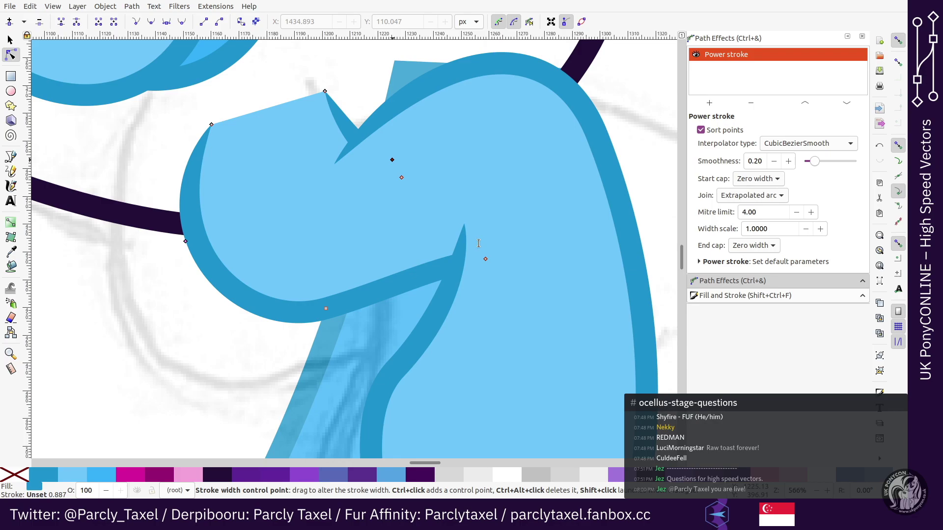
key(s)
key(minus)
key(minus)
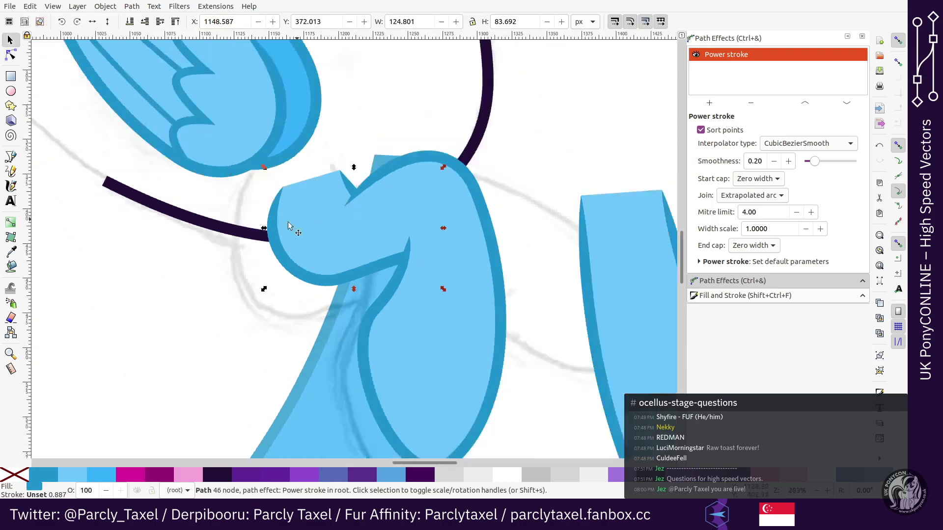
Step: Select all four paths of the bent foreleg, upper and lower parts with their outlines, and group them
key(alt+Tab)
shift+click(440, 263)
click(326, 249)
shift+click(439, 244)
shift+click(467, 276)
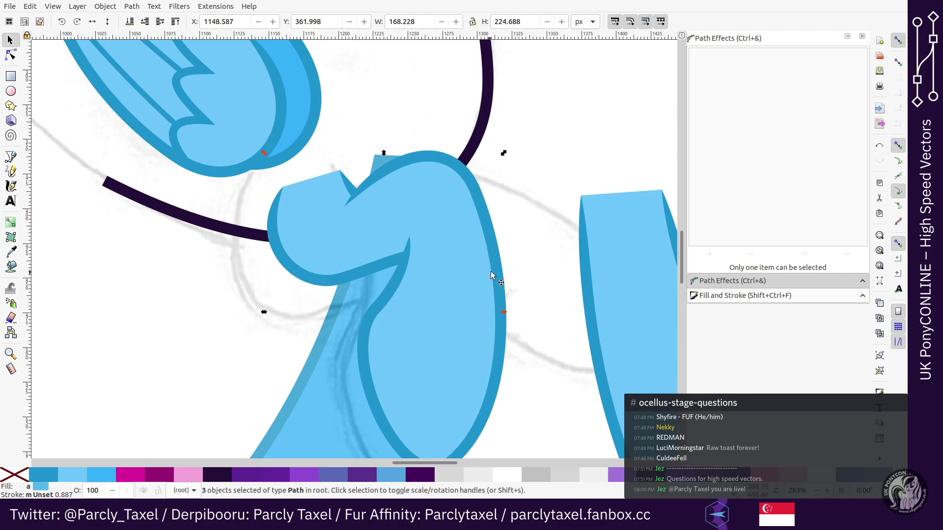
key(ctrl+g)
key(minus)
key(minus)
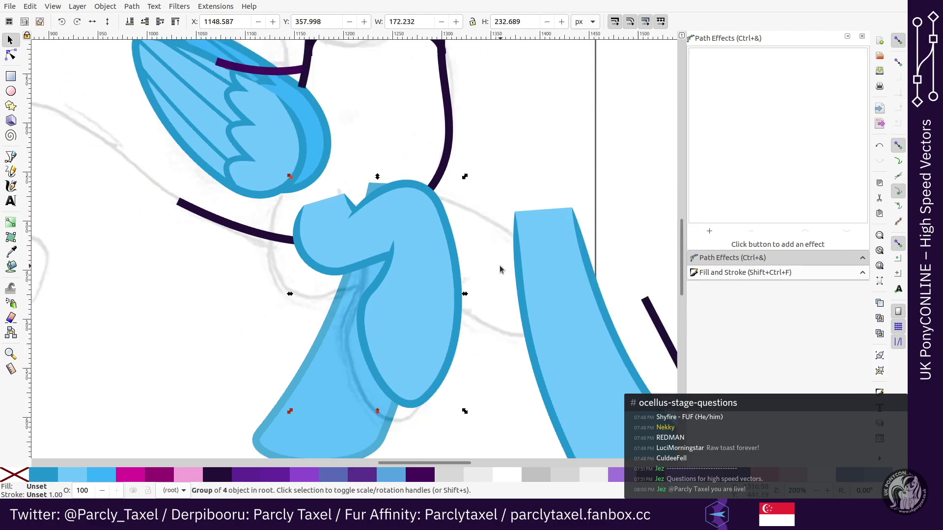
key(Left)
key(Left)
key(Left)
key(ctrl+z)
Step: Send the pencil sketch image to the bottom of the stacking order, behind the darker far leg
click(329, 373)
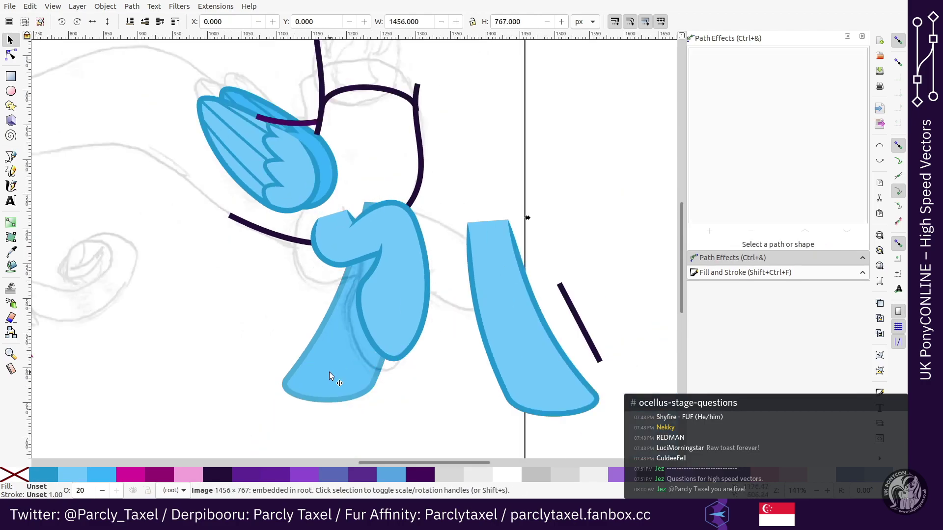
key(End)
click(329, 372)
Step: Duplicate the bent foreleg group, move the copy 60 px to the right and rotate it one step counter-clockwise
click(409, 295)
key(ctrl+d)
key(shift+Right)
key(shift+Right)
key(shift+Right)
key(shift+Right)
key(shift+Right)
key(shift+Right)
key(bracketleft)
Step: Place the foreleg copy directly above the sketch image in the stacking order and move it to X 1194.248, Y 324.861
key(shift+Up)
key(shift+Up)
key(shift+Up)
key(shift+Right)
key(End)
key(Page_Up)
key(shift+Left)
key(shift+Up)
key(shift+Right)
key(shift+Down)
key(shift+Left)
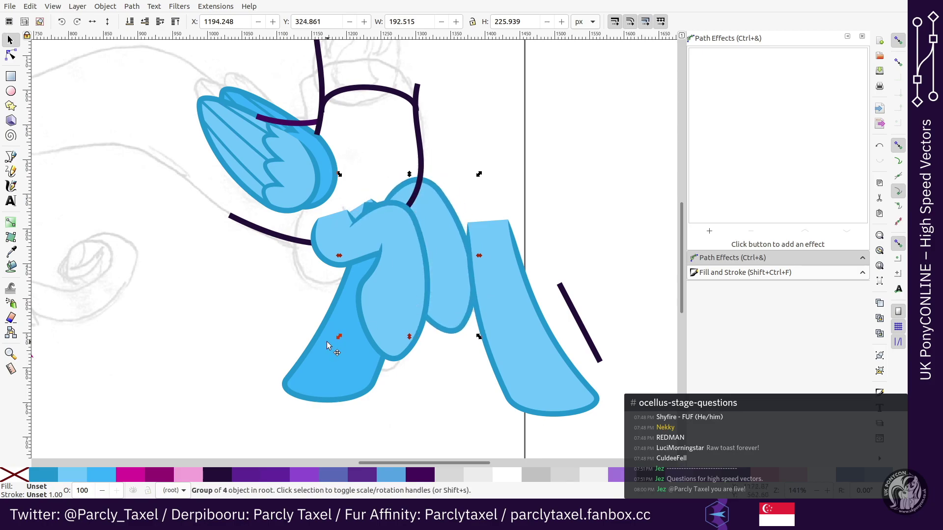
Step: Delete the darker blue far leg and the separate straight leg to the right of the forelegs
click(326, 342)
key(Delete)
click(493, 322)
key(Delete)
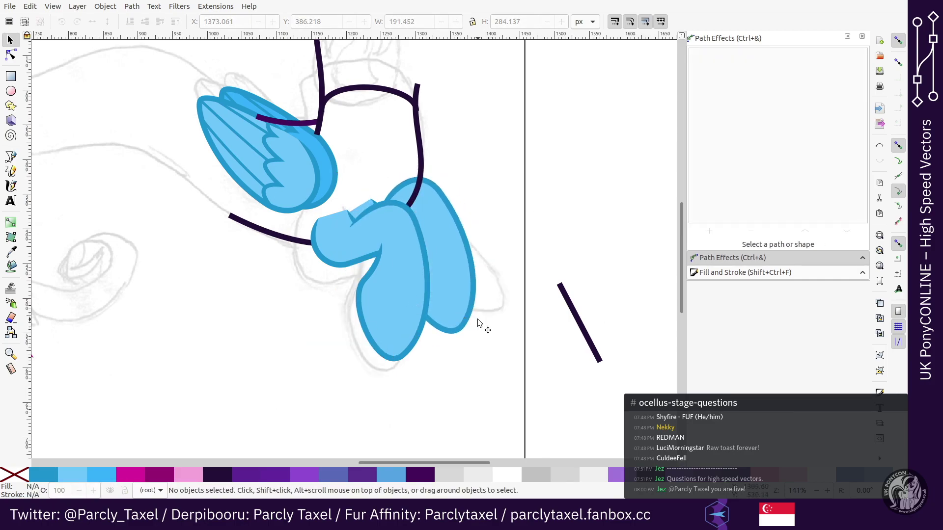
Step: Move the foreleg copy 10 px right and 10 px down
click(475, 262)
key(shift+Right)
key(shift+Down)
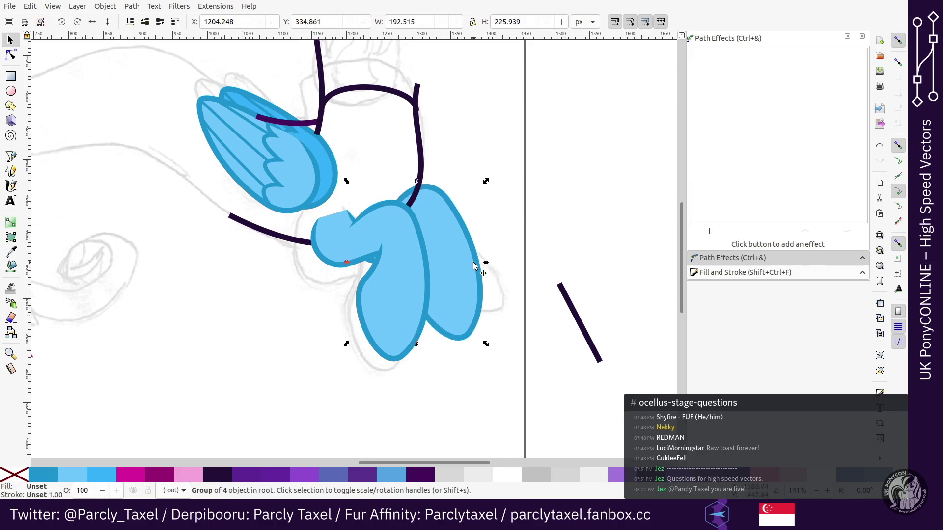
Step: Raise the dark chest and belly outline to the top of the stacking order
click(415, 164)
click(421, 162)
key(Home)
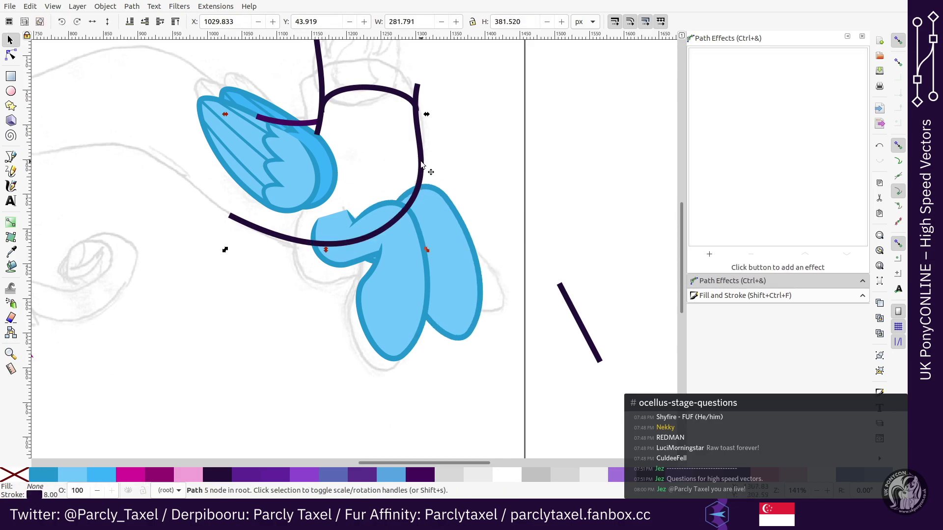
Step: Rotate the foreleg copy further counter-clockwise, placing it at X 1215.907, Y 324.038, and undo the surplus trial changes
click(445, 190)
key(Home)
key(shift+Right)
key(shift+Right)
key(shift+Down)
key(shift+Up)
key(shift+Left)
key(shift+Up)
key(Page_Down)
key(End)
key(ctrl+z)
key(ctrl+z)
key(ctrl+z)
key(ctrl+z)
key(ctrl+z)
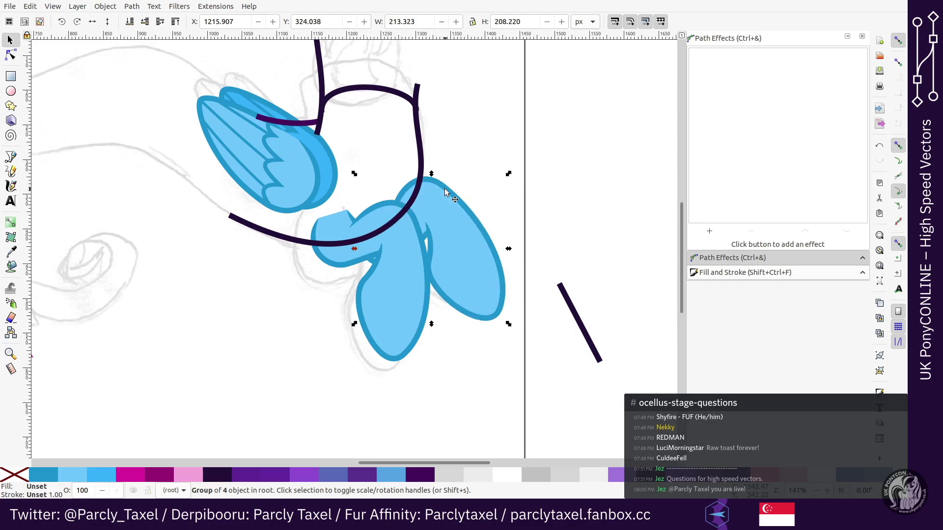
Step: Bring the foreleg copy in front of the body outline and move it to X 1236.907, Y 284.038
key(shift+Up)
key(shift+Up)
key(shift+Down)
key(shift+Down)
key(shift+Up)
key(shift+Left)
key(shift+Down)
key(shift+Down)
key(shift+Right)
key(shift+Right)
key(Right)
key(Left)
key(Left)
key(Left)
key(Left)
key(Left)
key(Up)
key(Up)
key(Up)
key(Up)
key(Up)
key(Up)
key(Up)
key(Up)
key(Up)
key(Up)
key(Up)
key(Up)
key(Up)
key(Up)
key(Up)
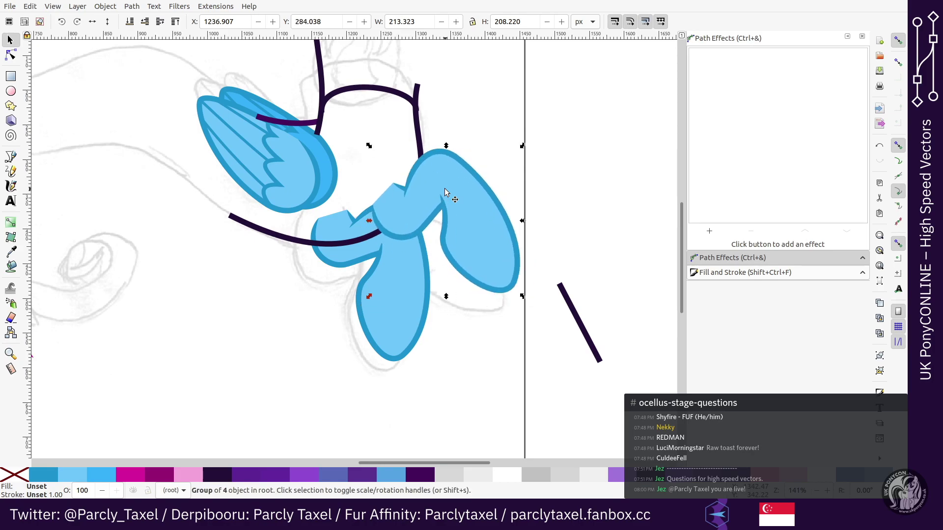
Step: Nudge the foreleg copy right and down to X 1246.907, Y 294.038
key(Right)
key(Right)
key(Right)
key(Right)
key(Right)
key(Right)
key(Right)
key(Right)
key(Right)
key(Right)
key(Down)
key(Down)
key(Down)
key(Down)
key(Down)
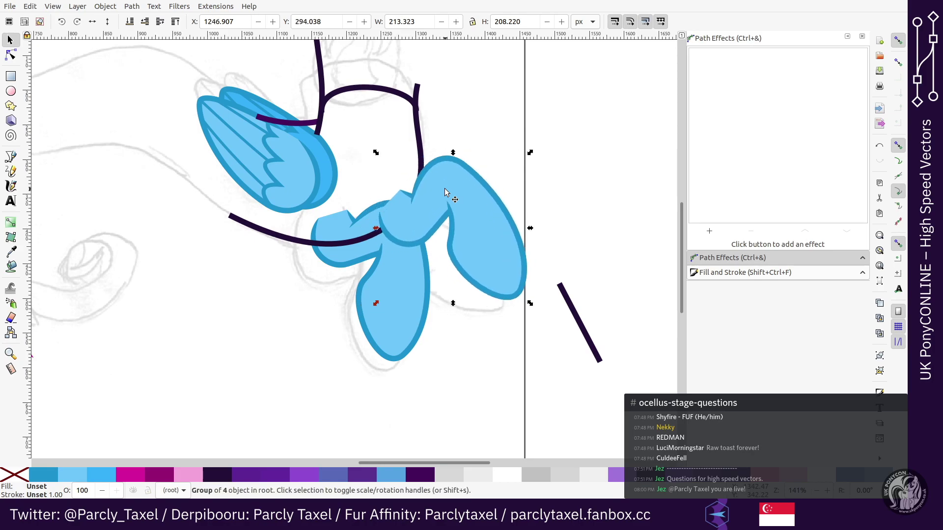
Step: Try several horizontal positions for the foreleg copy between X 1226.907 and X 1247.907
key(Left)
key(Left)
key(Left)
key(Left)
key(Left)
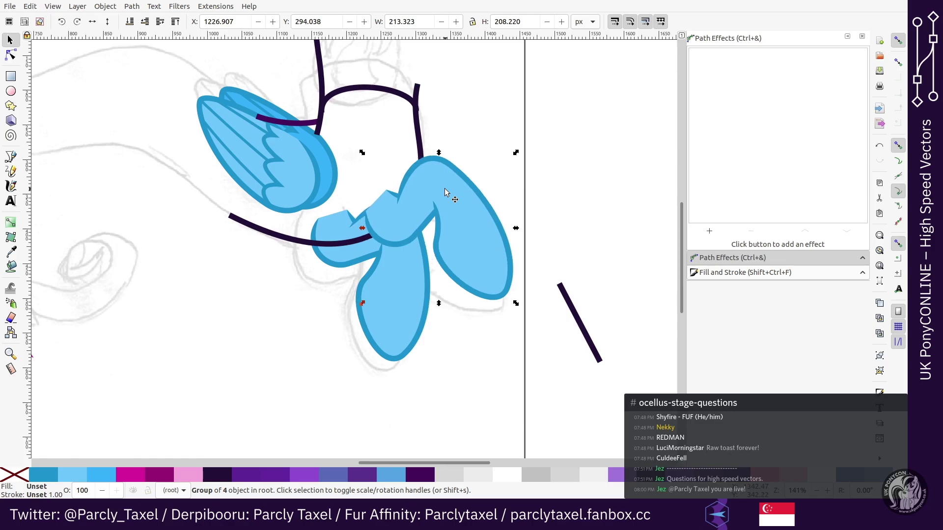
key(Left)
key(Left)
key(Left)
key(Left)
key(Left)
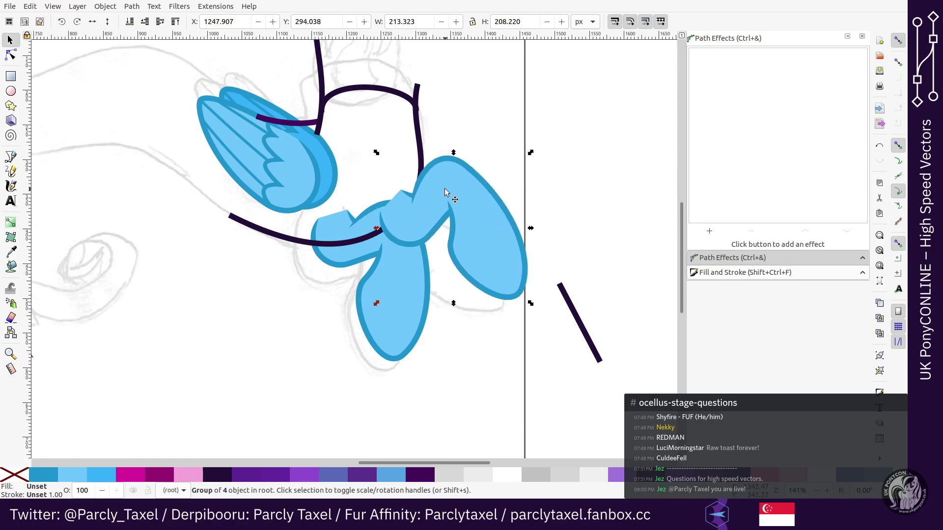
key(Left)
key(Left)
key(Left)
key(Left)
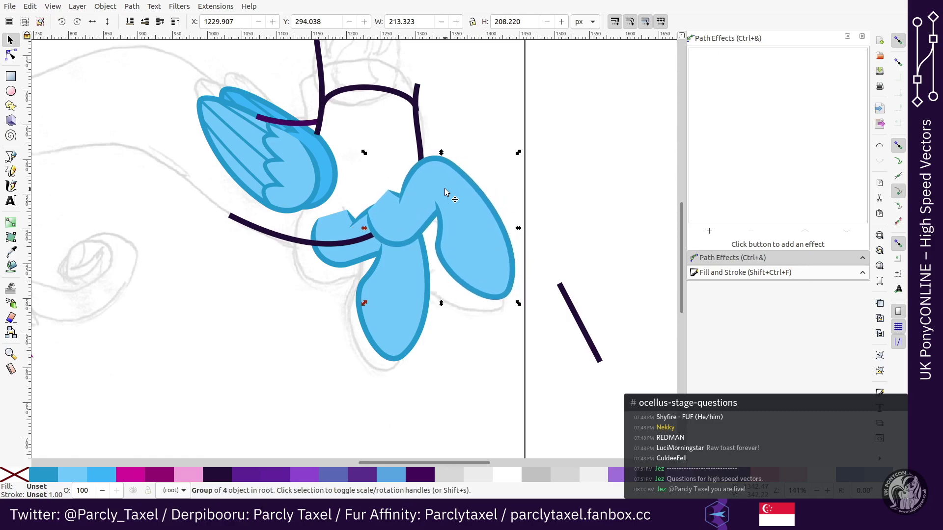
key(Right)
key(Right)
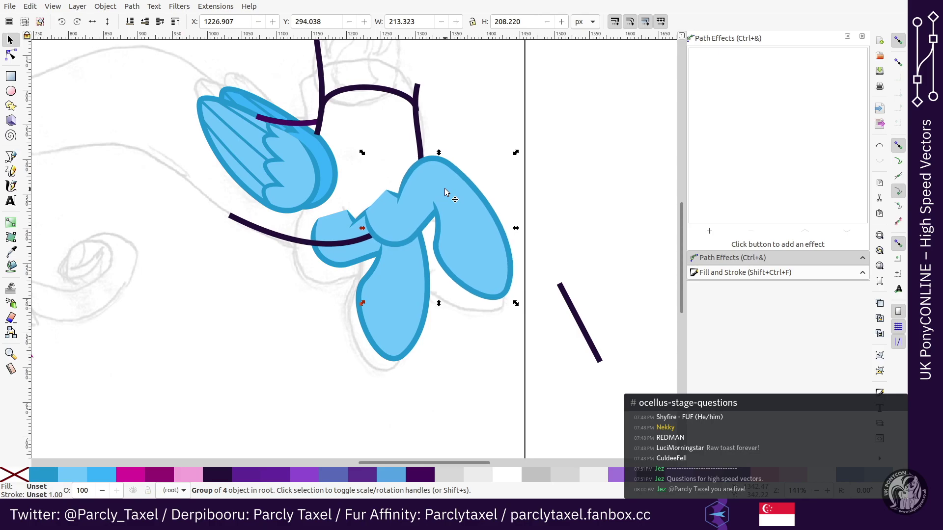
key(Right)
key(Right)
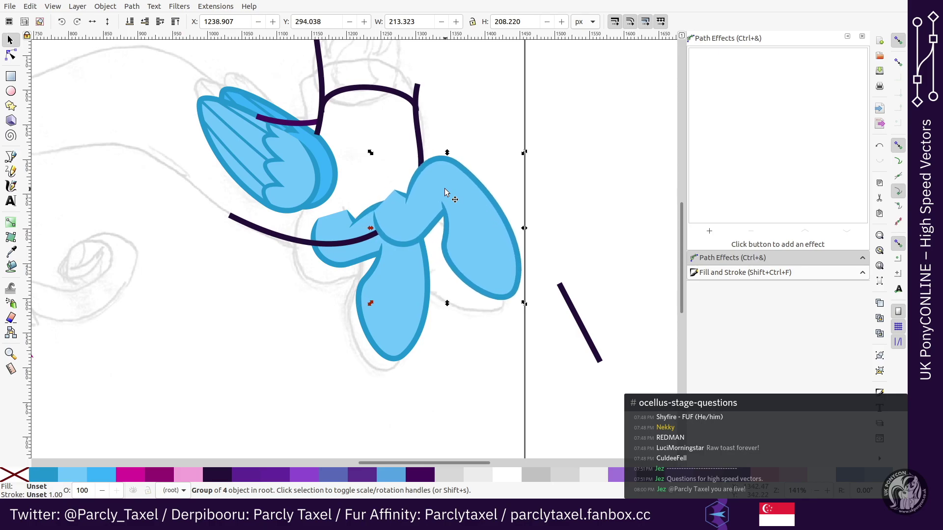
Step: Fine-tune the foreleg copy's placement to X 1227.907, Y 296.038
key(Left)
key(Left)
key(Left)
key(Left)
key(Left)
key(Down)
key(Down)
key(shift+Down)
key(shift+Down)
key(shift+Up)
key(shift+Up)
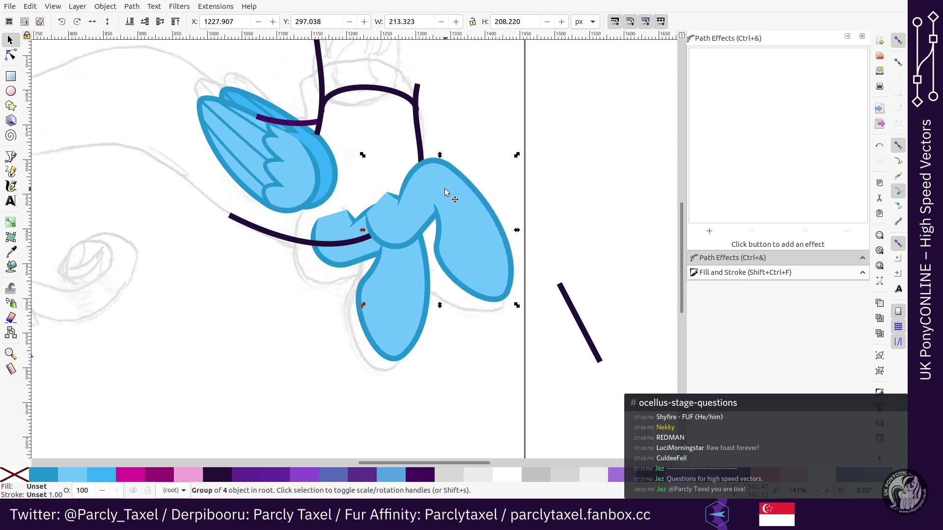
key(Down)
key(Down)
key(Up)
key(Up)
key(Up)
Step: Lower the foreleg copy behind the dark body outline and the near foreleg, and deselect it
key(alt+Right)
key(alt+Right)
key(alt+Left)
key(alt+Left)
key(Page_Down)
key(Page_Down)
key(Page_Down)
key(Page_Up)
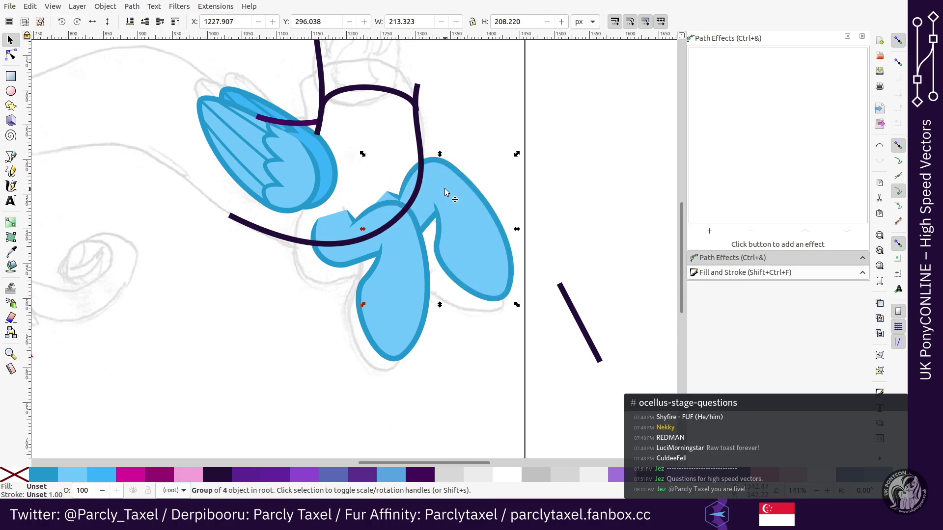
click(590, 175)
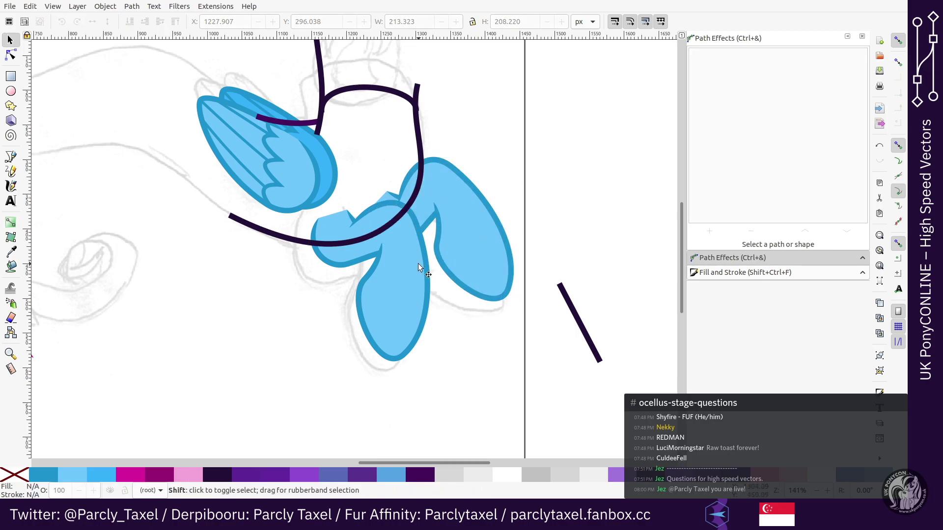
Step: Clone the near foreleg, rotate the clone counter-clockwise and move it up and right over the far foreleg
ctrl+scroll(417, 263, up, 1)
click(417, 263)
key(alt+d)
key(bracketleft)
key(shift+Right)
key(shift+Right)
key(shift+Up)
key(shift+Up)
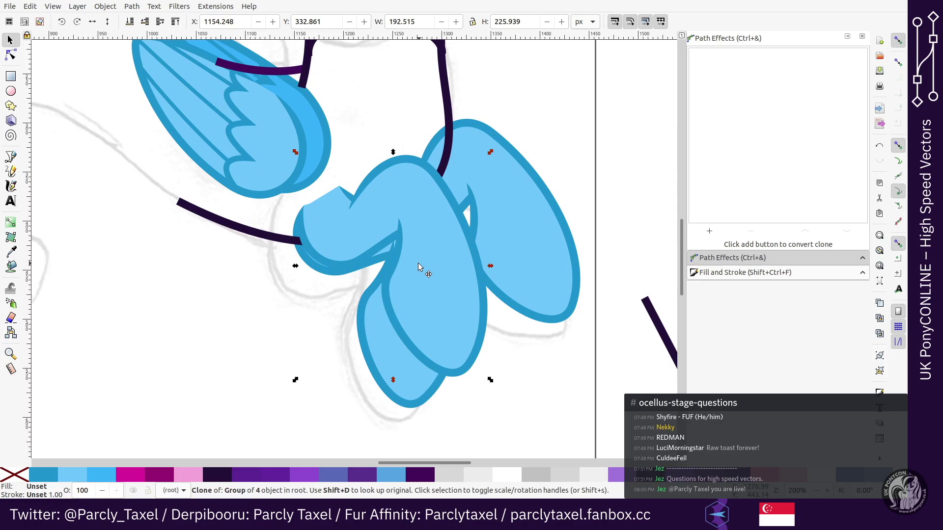
key(shift+Right)
key(shift+Right)
key(shift+Right)
key(shift+Right)
key(shift+Right)
key(shift+Up)
key(shift+Up)
key(shift+Up)
key(shift+Up)
key(shift+Right)
Step: Rotate the foreleg clone counter-clockwise in small increments to follow the angle of the far foreleg
key(alt+bracketleft)
key(alt+bracketleft)
key(alt+bracketleft)
key(alt+bracketleft)
key(alt+bracketleft)
key(alt+bracketleft)
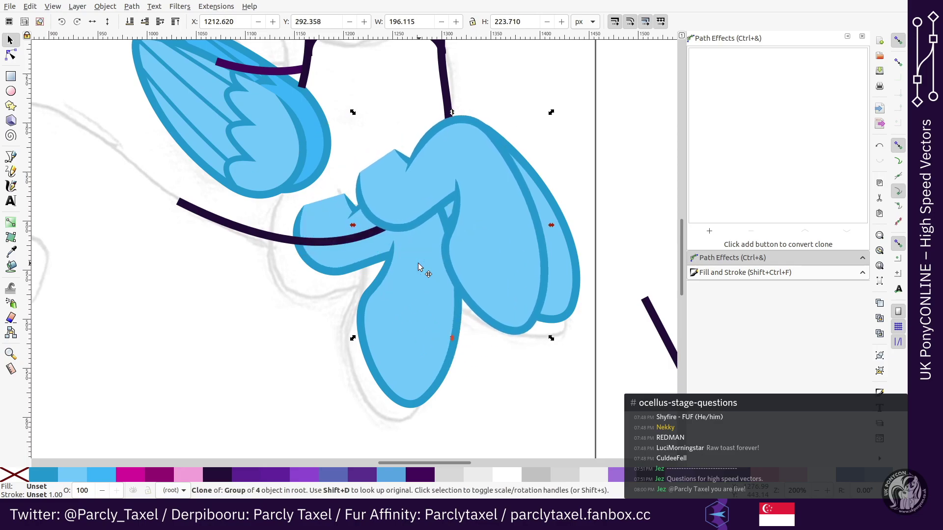
key(alt+bracketleft)
key(alt+bracketleft)
key(alt+bracketleft)
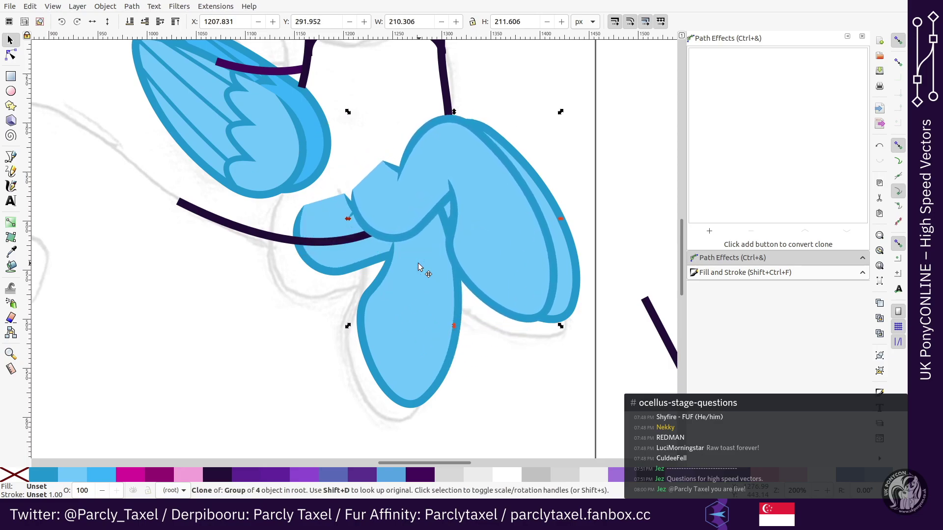
Step: Nudge the foreleg clone right and down to X 1224.831, Y 296.952
key(Right)
key(Right)
key(Right)
key(Right)
key(Right)
key(Right)
key(Right)
key(Down)
key(Down)
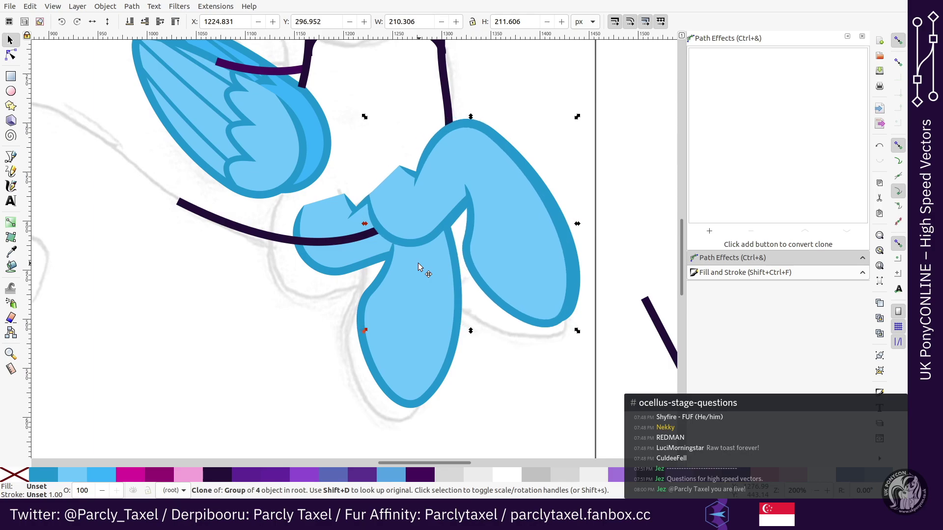
Step: Fine-tune the foreleg clone's rotation and place it at X 1227.614, Y 296.273
key(alt+bracketleft)
key(alt+bracketleft)
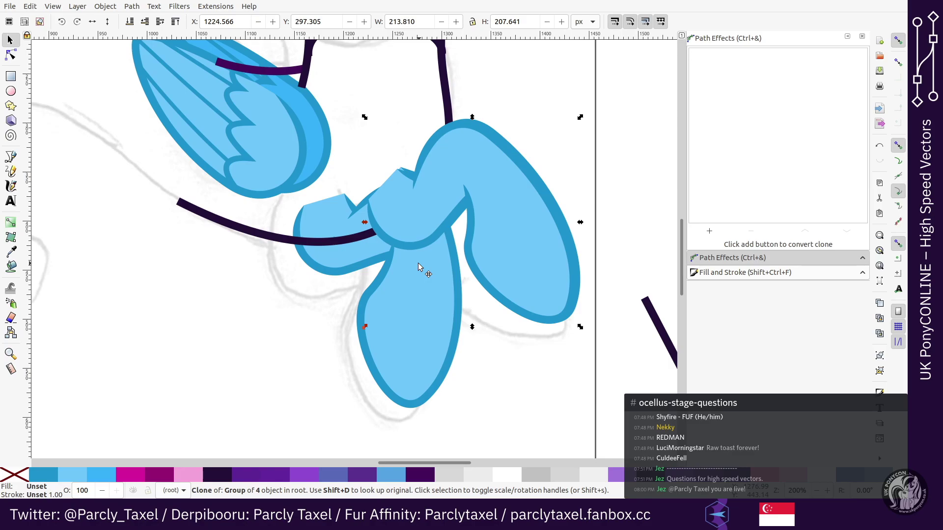
key(alt+bracketright)
key(Right)
key(Right)
key(Left)
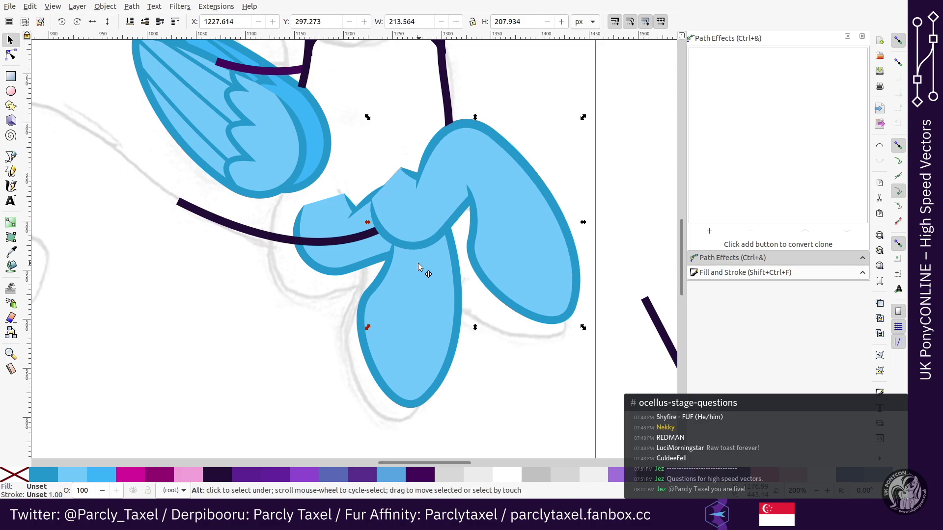
key(Up)
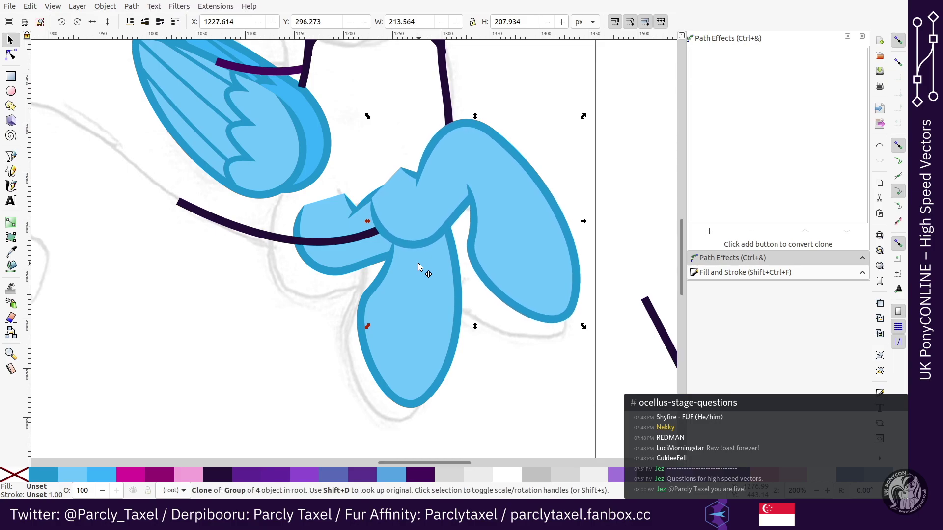
Step: Lower the foreleg clone behind the dark body outline and near foreleg, and shift it up to Y 256.273
key(Page_Down)
key(Up)
key(Up)
key(Up)
key(Up)
key(Up)
key(Up)
key(Up)
key(Up)
key(Up)
key(Up)
key(Up)
key(Up)
key(Up)
key(Up)
key(Up)
key(Up)
key(Up)
key(Up)
key(Up)
key(Up)
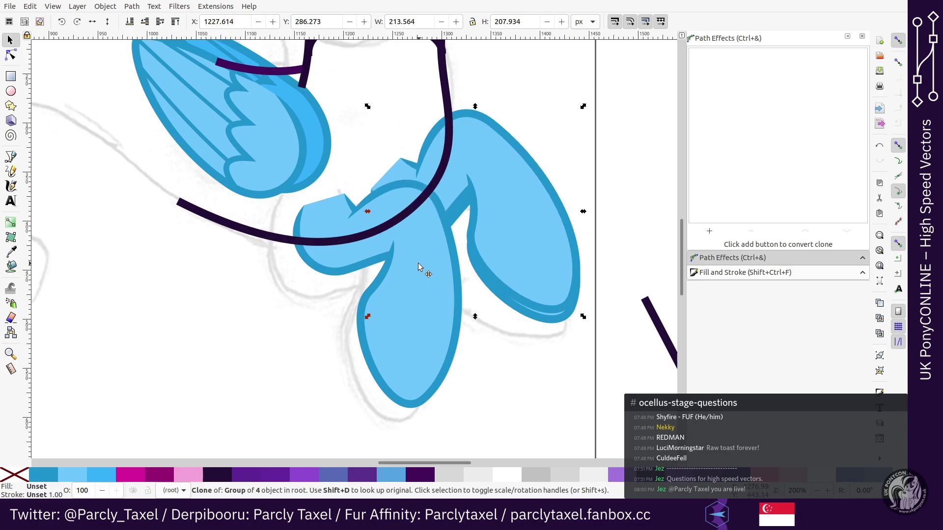
Step: Match the clone to the existing far foreleg group at X 1227.907, Y 296.038, width 213.323 and height 208.220 px
key(shift+d)
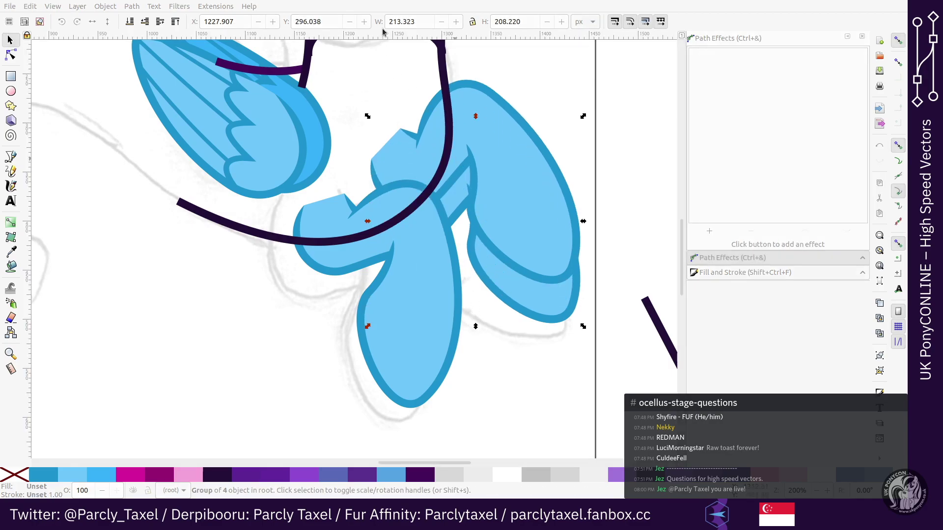
click(511, 214)
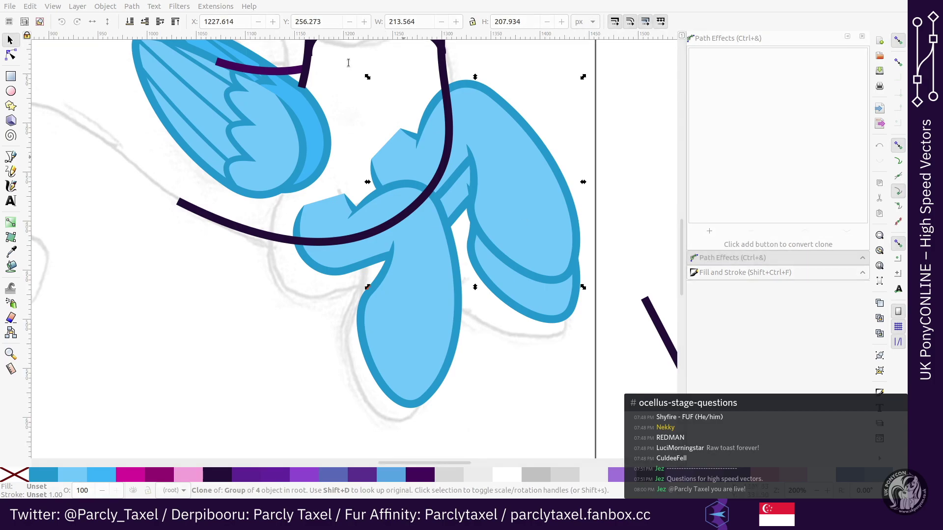
key(Return)
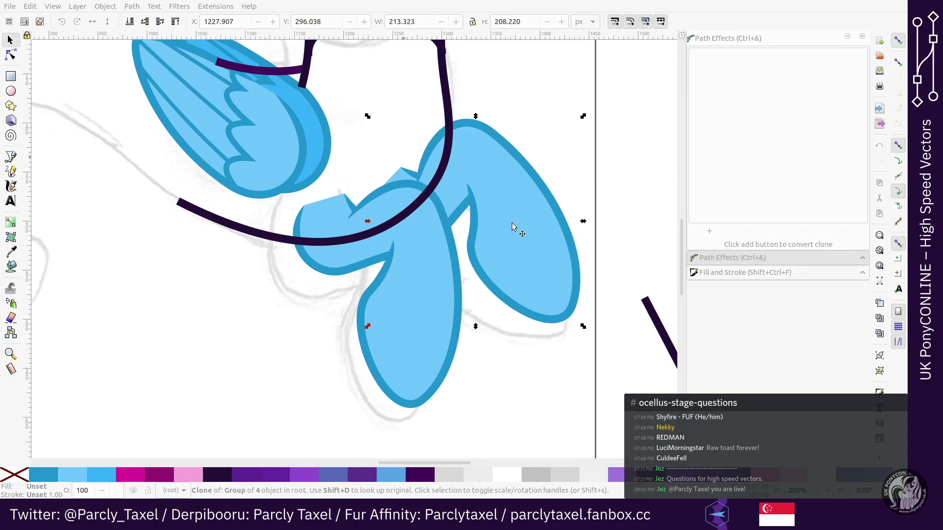
key(shift+alt+d)
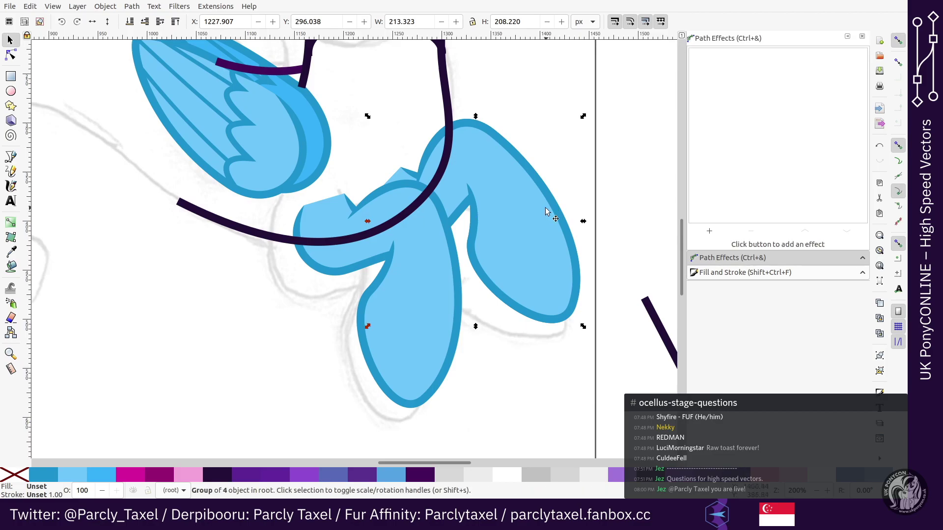
key(Escape)
Step: Show the path nodes of the blue head outline around the neck opening
key(minus)
key(minus)
scroll(457, 237, up, 2)
key(plus)
scroll(425, 230, up, 2)
key(n)
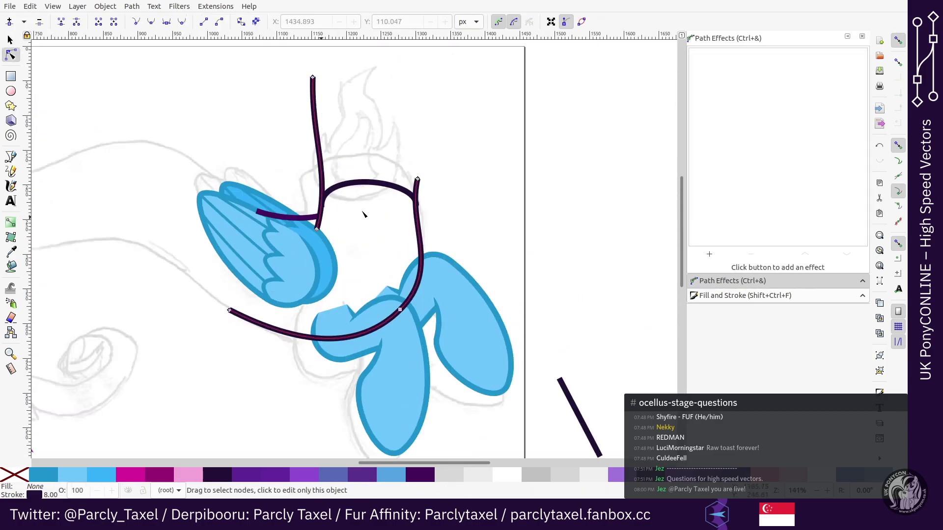
key(minus)
key(minus)
drag(373, 464, 241, 470)
key(plus)
key(plus)
scroll(366, 330, down, 6)
key(plus)
drag(304, 464, 337, 465)
key(plus)
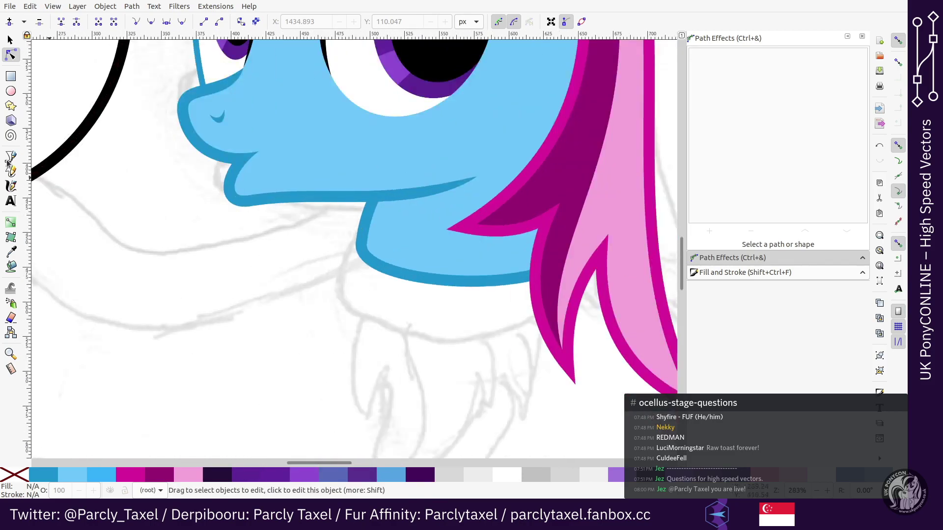
click(12, 156)
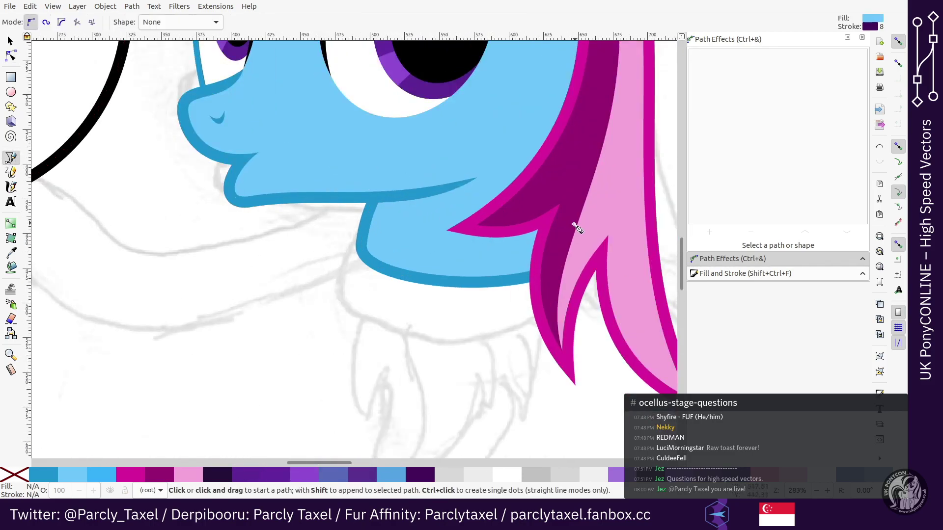
key(n)
click(510, 280)
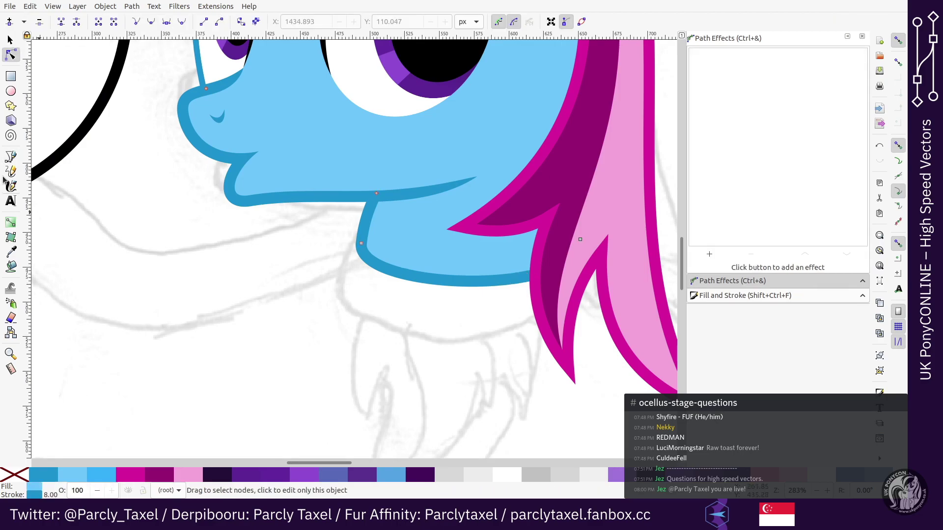
Step: Draw a straight line about 157 px long across the neck, joining the two end nodes of the head outline
click(11, 158)
click(579, 240)
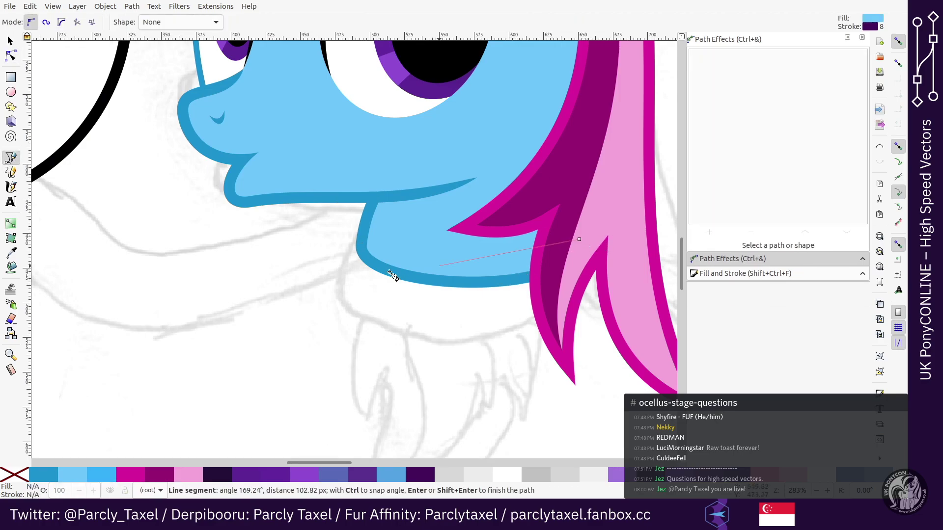
double_click(362, 245)
key(s)
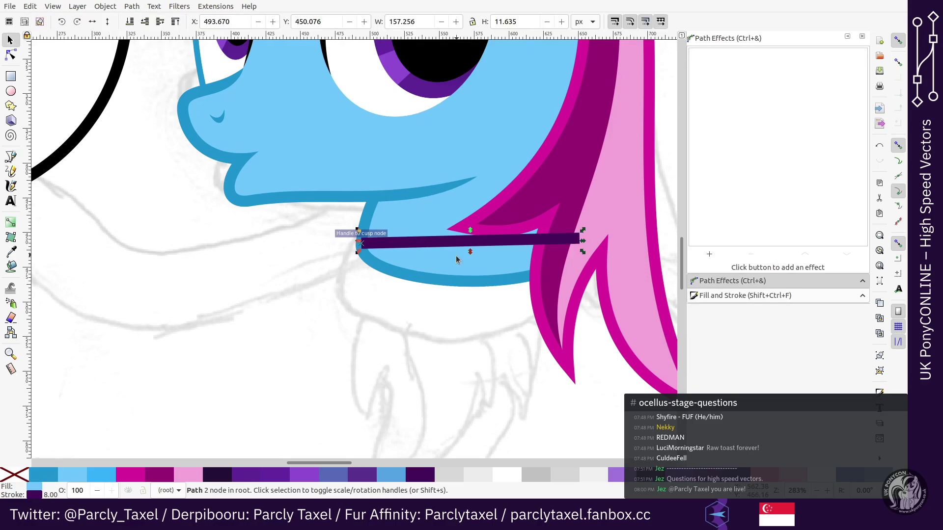
Step: Move the straight neck line right and up across the top of the body outline, to X 1143.670, Y 210.076
key(minus)
key(minus)
key(ctrl+Right)
key(ctrl+Right)
key(ctrl+Right)
key(ctrl+Right)
key(ctrl+Right)
key(ctrl+Right)
key(ctrl+Right)
key(ctrl+Right)
key(ctrl+Right)
key(ctrl+Right)
key(ctrl+Right)
key(ctrl+Right)
key(ctrl+Right)
key(ctrl+Right)
key(ctrl+Right)
key(ctrl+Right)
key(ctrl+Right)
key(shift+Right)
key(shift+Right)
key(shift+Right)
key(shift+Right)
key(shift+Right)
key(shift+Right)
key(shift+Right)
key(shift+Right)
key(shift+Right)
key(shift+Right)
key(shift+Right)
key(shift+Right)
key(shift+Right)
key(shift+Right)
key(shift+Right)
key(shift+Right)
key(shift+Right)
key(shift+Right)
key(shift+Right)
key(shift+Right)
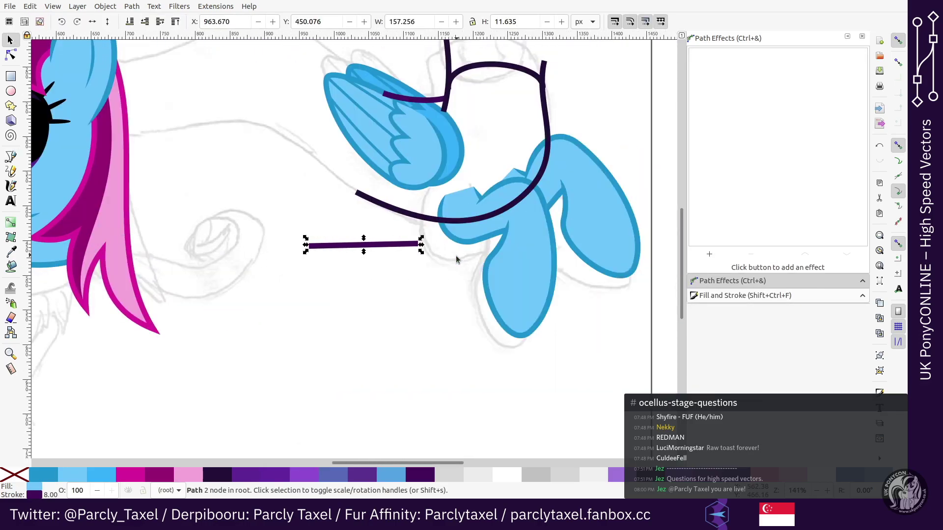
key(shift+Right)
key(shift+Right)
key(shift+Right)
key(shift+Up)
key(shift+Up)
key(shift+Up)
key(shift+Up)
key(shift+Up)
key(shift+Up)
key(shift+Up)
key(shift+Up)
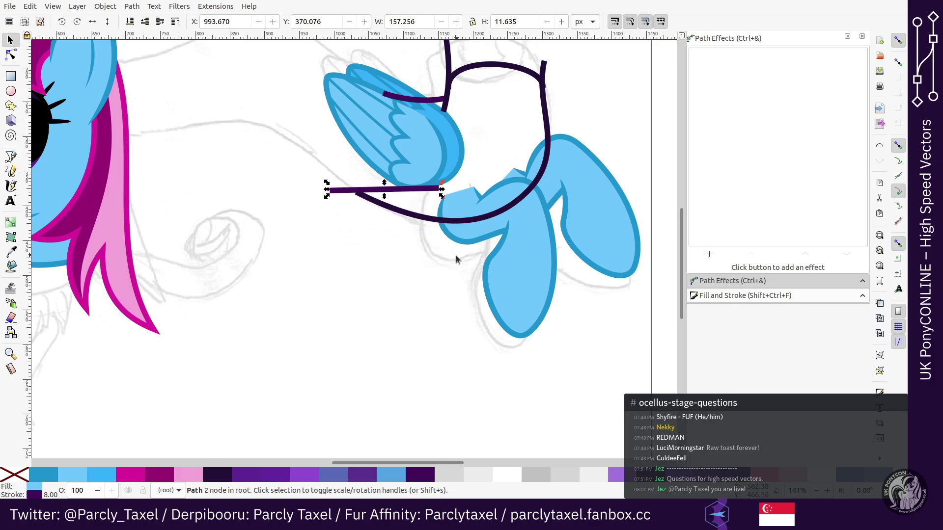
key(shift+Right)
key(shift+Right)
key(shift+Right)
key(shift+Right)
key(shift+Right)
key(shift+Right)
key(shift+Up)
key(shift+Up)
key(shift+Up)
key(shift+Up)
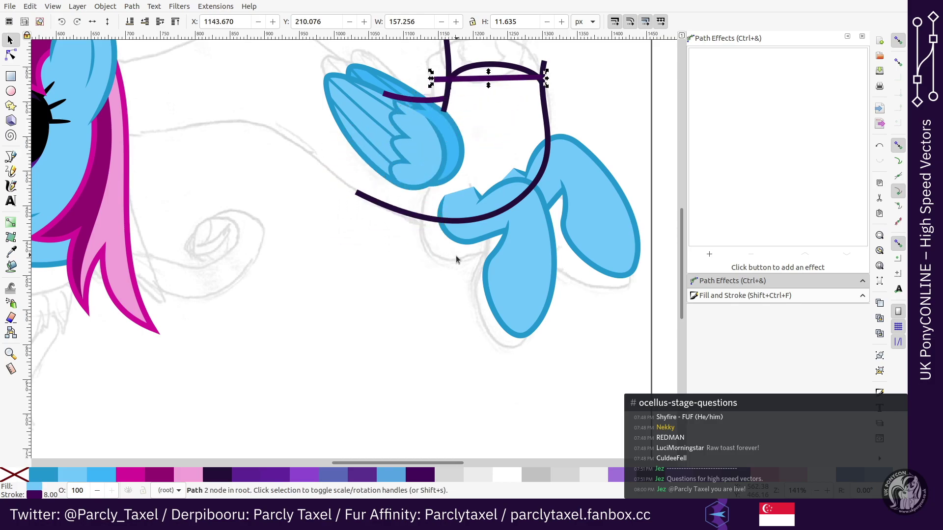
key(ctrl+Right)
key(ctrl+Right)
key(ctrl+Right)
key(ctrl+Right)
key(plus)
scroll(468, 260, up, 8)
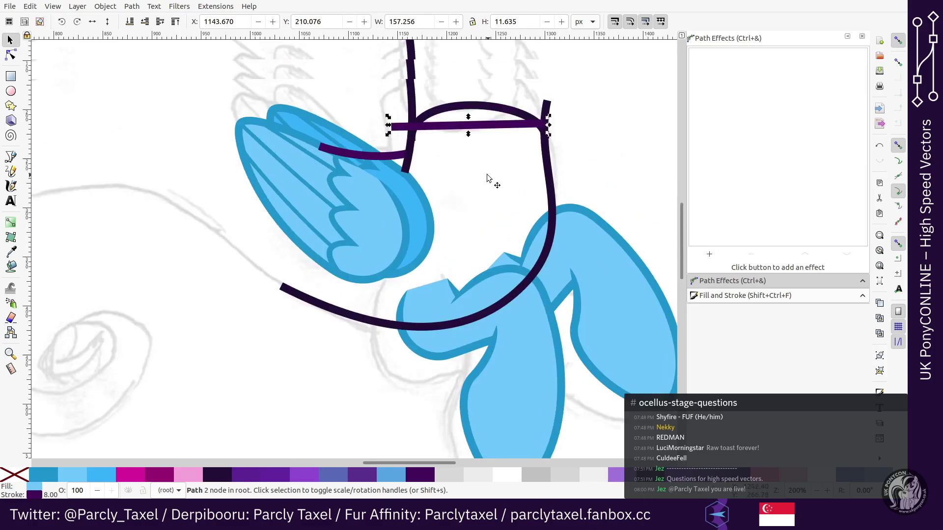
Step: Rotate the straight neck line slightly clockwise and move it right, clear of the body outline
key(alt+bracketright)
key(alt+bracketright)
key(alt+bracketright)
key(alt+bracketright)
key(alt+bracketright)
key(alt+bracketright)
key(alt+bracketright)
key(alt+bracketright)
key(shift+Down)
key(shift+Right)
key(shift+Right)
key(shift+Right)
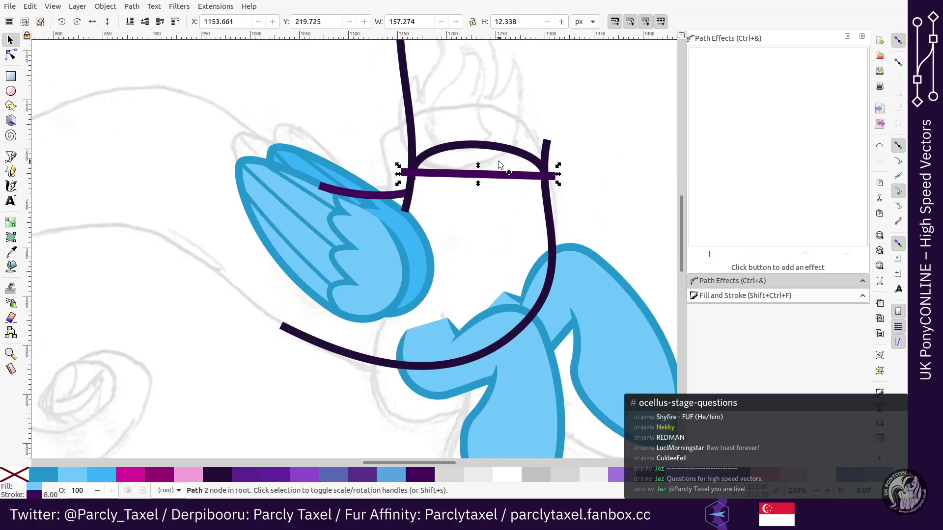
key(shift+Right)
key(shift+Right)
key(shift+Right)
key(shift+Right)
key(shift+Right)
key(shift+Right)
key(shift+Right)
key(shift+Right)
Step: Delete the protruding end node above the chest outline, next to the right end of the neck curve
key(n)
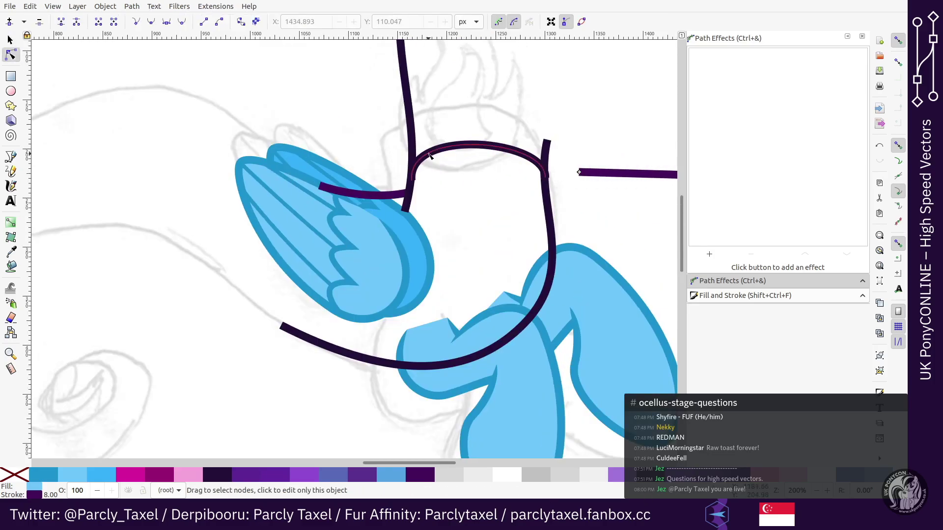
click(430, 156)
click(411, 179)
click(545, 179)
click(547, 141)
key(Delete)
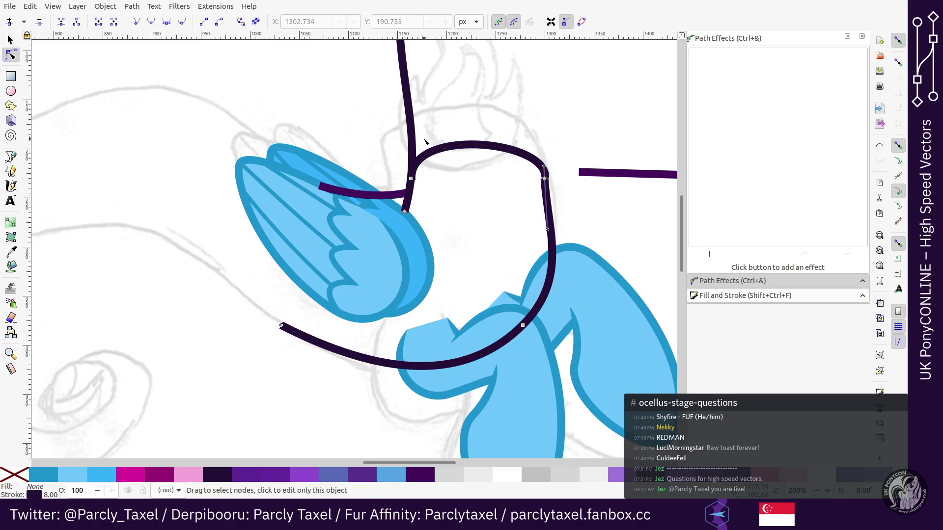
Step: Delete the back outline's node above the neck, join the neck curve to the body outline, and reshape the curve's left end
scroll(426, 142, up, 4)
drag(379, 97, 427, 51)
key(Delete)
click(441, 234)
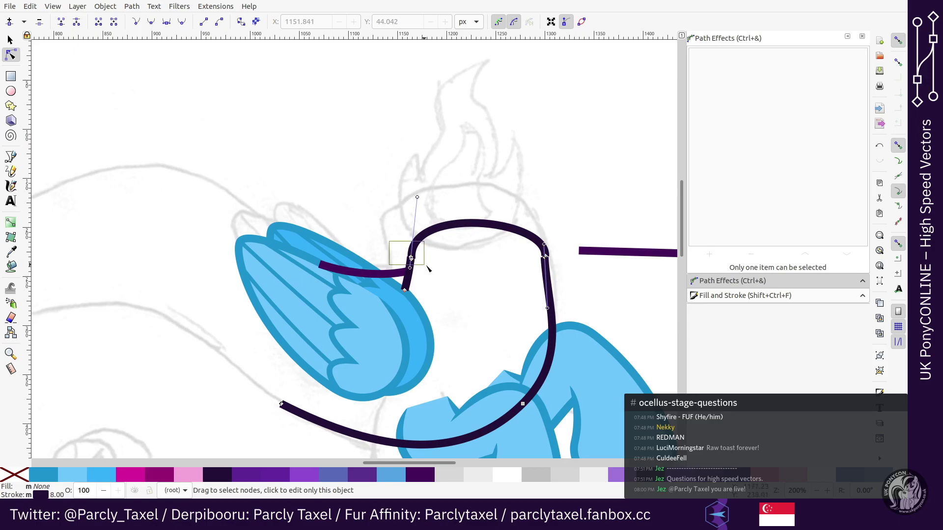
key(shift+j)
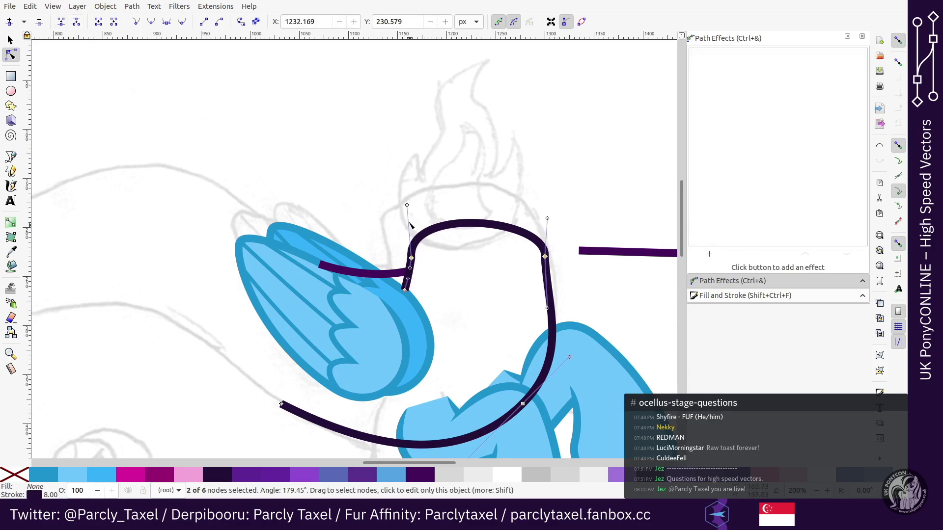
drag(406, 205, 414, 220)
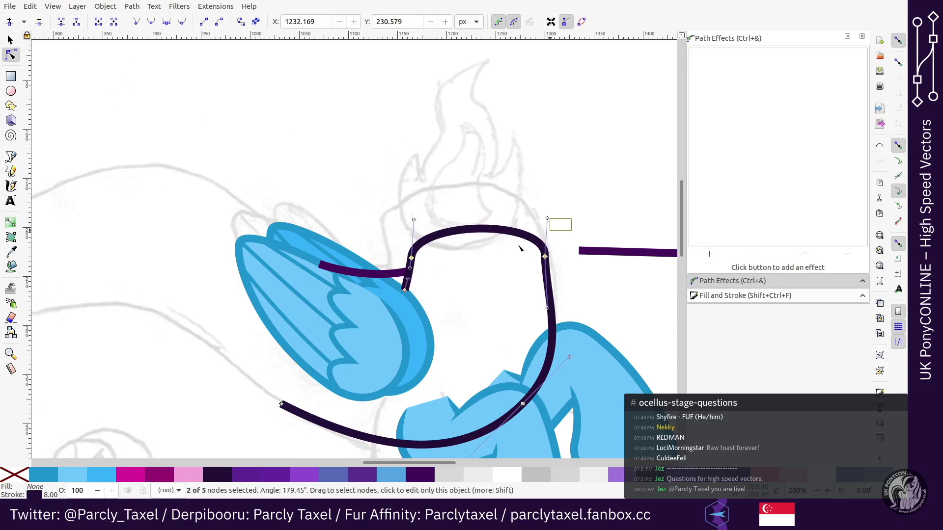
key(s)
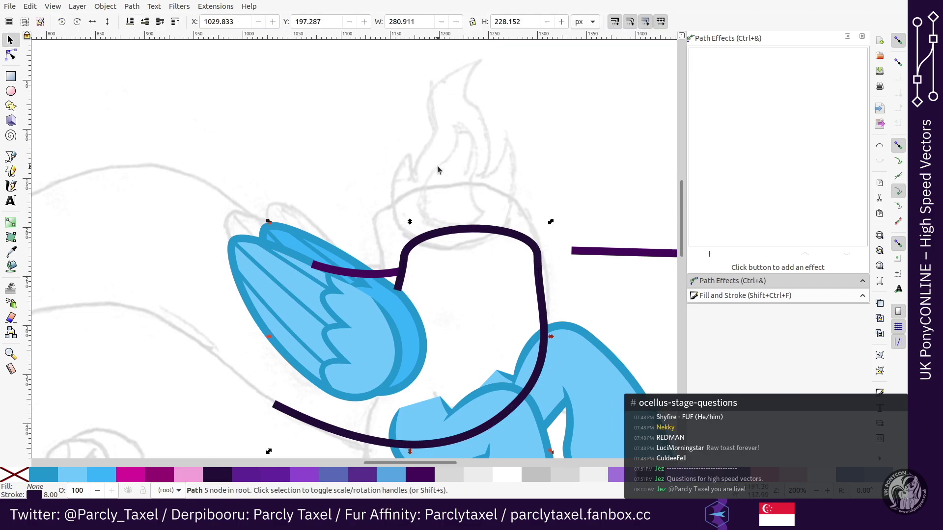
Step: Move the straight neck line back across the top of the body outline, to X 1154.686, Y 220.573, and rotate it counter-clockwise to span the neck
scroll(438, 166, right, 3)
scroll(450, 161, down, 3)
click(526, 178)
key(shift+Left)
key(shift+Left)
key(shift+Left)
key(shift+Left)
key(shift+Left)
key(shift+Left)
key(shift+Left)
key(shift+Left)
key(shift+Left)
key(Left)
key(Left)
key(Left)
key(Left)
key(Left)
key(alt+bracketleft)
key(alt+bracketleft)
key(alt+bracketleft)
key(alt+bracketleft)
key(alt+bracketleft)
key(alt+bracketleft)
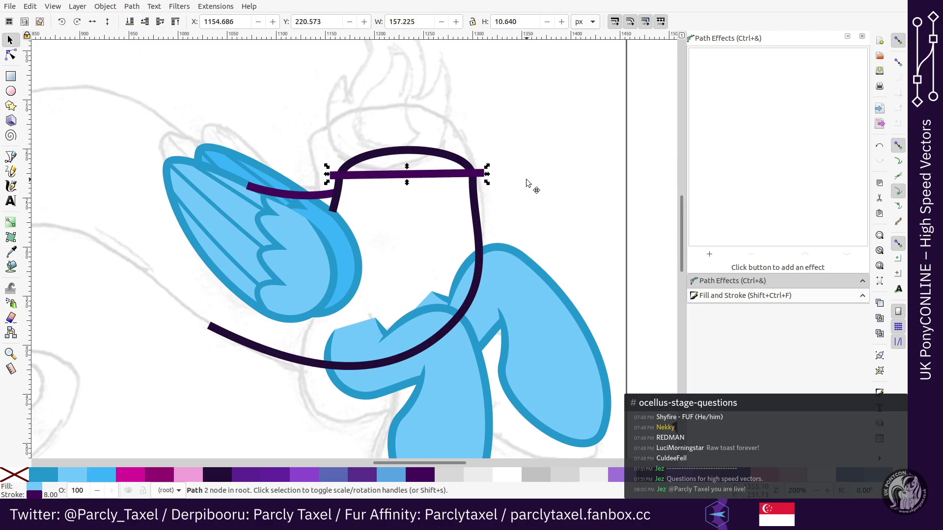
Step: Recolour the stroke of the body outline to a medium purple
double_click(478, 208)
key(s)
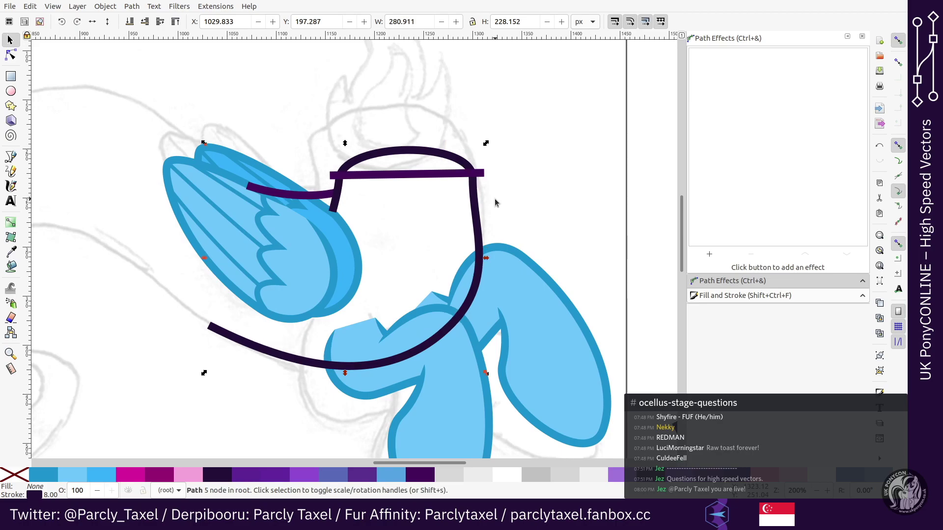
click(635, 162)
key(1)
key(ctrl+Left)
key(ctrl+Left)
key(ctrl+Left)
key(ctrl+Left)
key(ctrl+Left)
key(ctrl+Left)
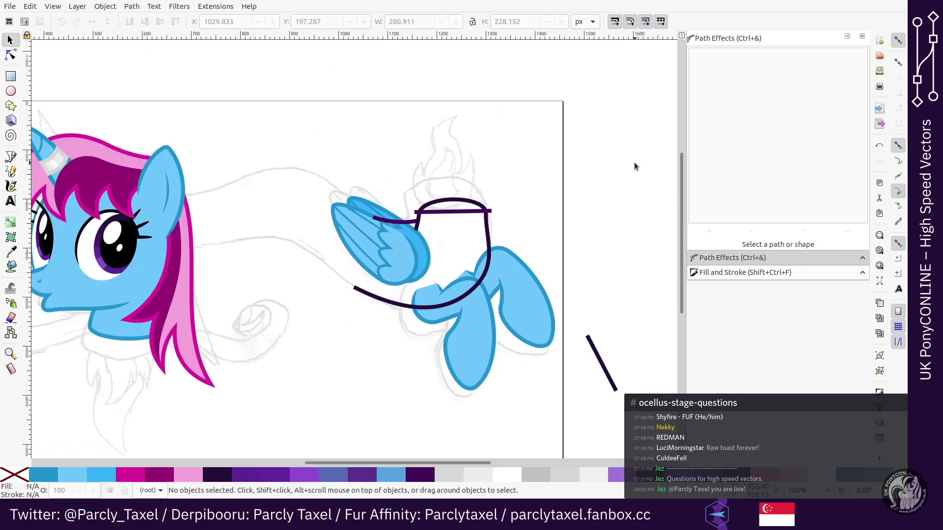
key(plus)
key(n)
click(370, 295)
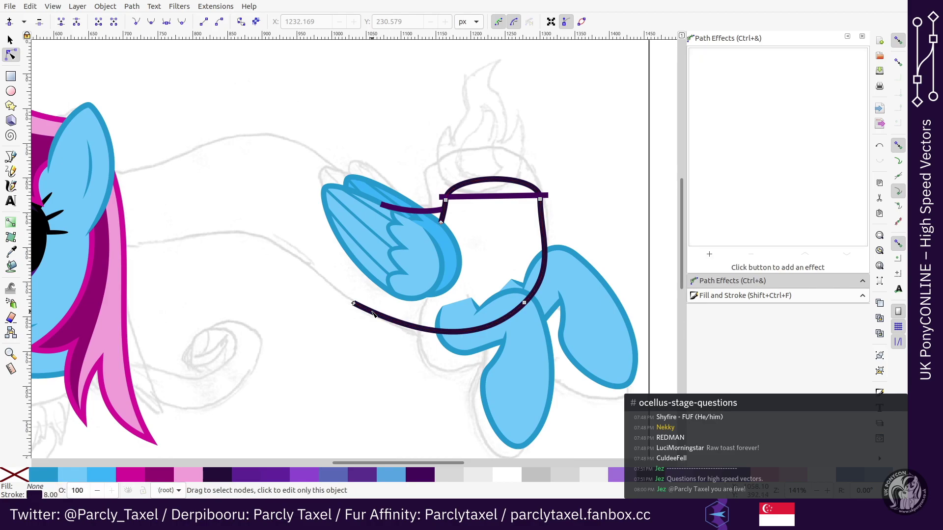
key(s)
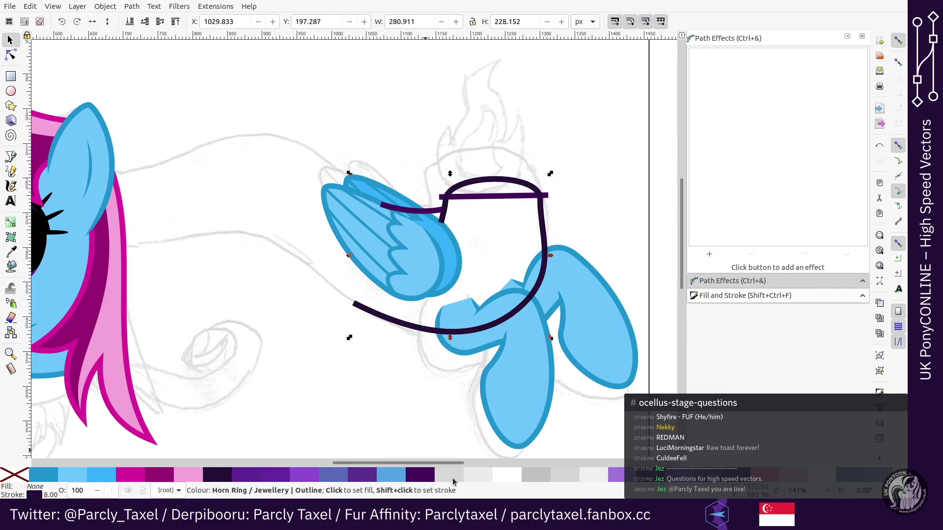
shift+click(362, 475)
Step: Continue the body outline from its lower end as a curved tail line, looping past the head and back to the sketched spiral
key(n)
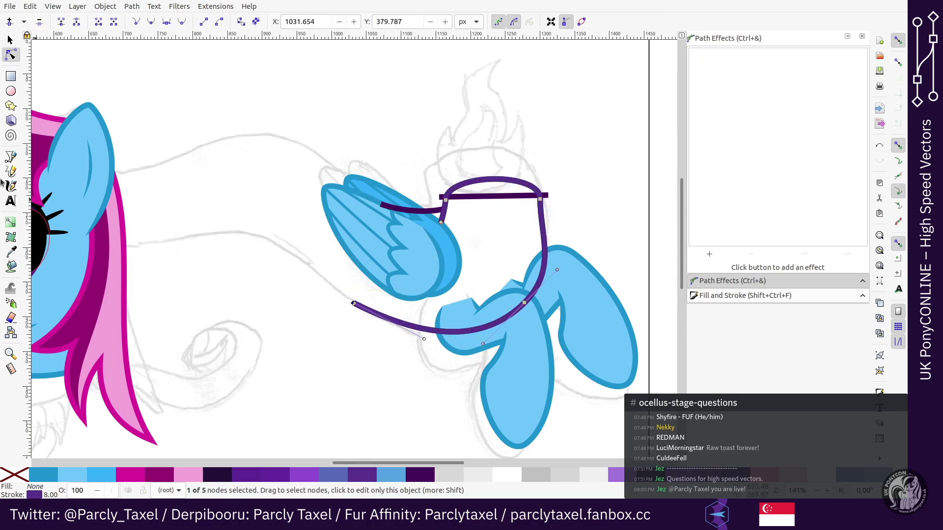
click(11, 157)
drag(353, 304, 256, 186)
drag(431, 463, 377, 463)
drag(313, 264, 193, 267)
scroll(255, 226, down, 1)
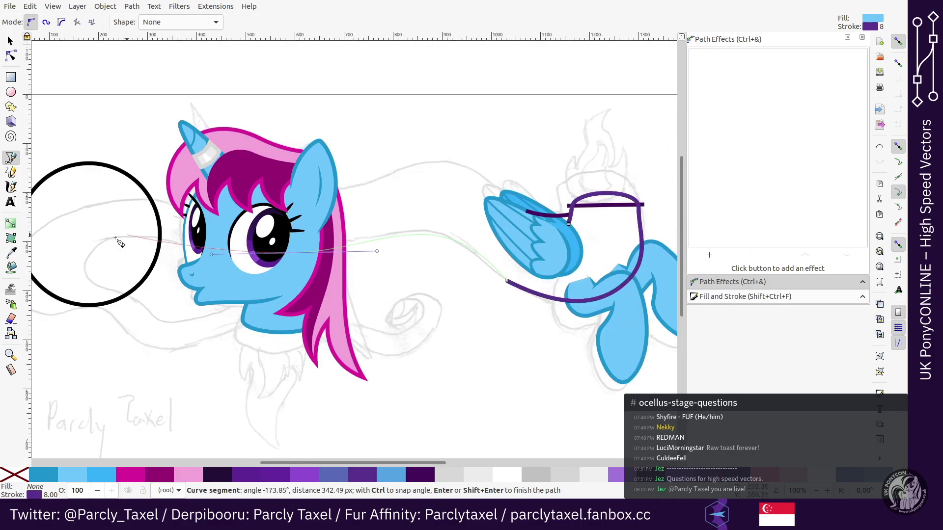
drag(81, 264, 67, 327)
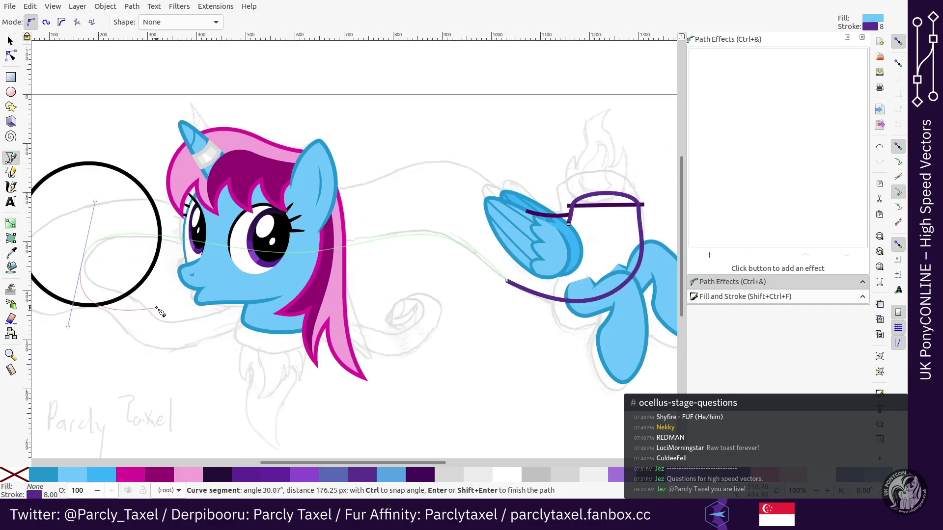
drag(274, 307, 323, 325)
drag(422, 321, 445, 303)
key(Return)
key(n)
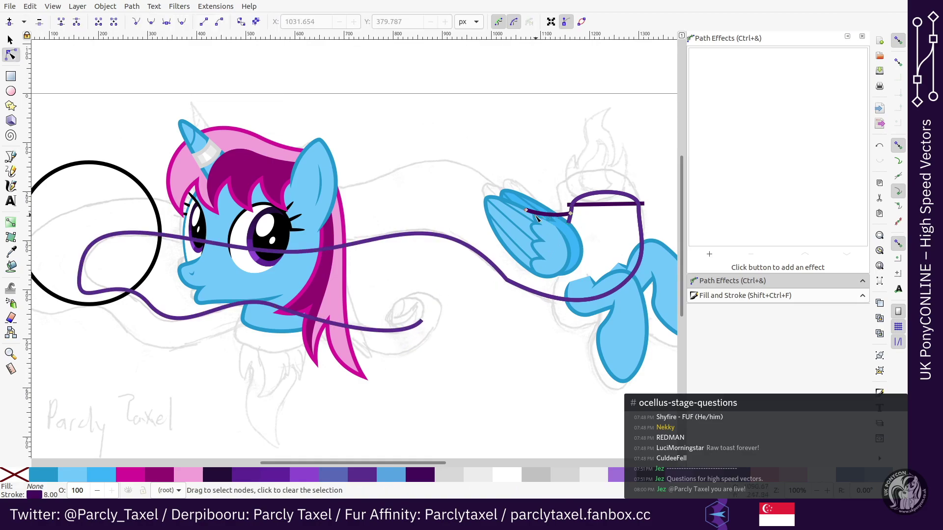
Step: Extend the back line from above the wings as the tail's outer curve, looping around the head and ending near the sketched spiral
click(11, 157)
drag(526, 211, 465, 151)
drag(376, 185, 315, 224)
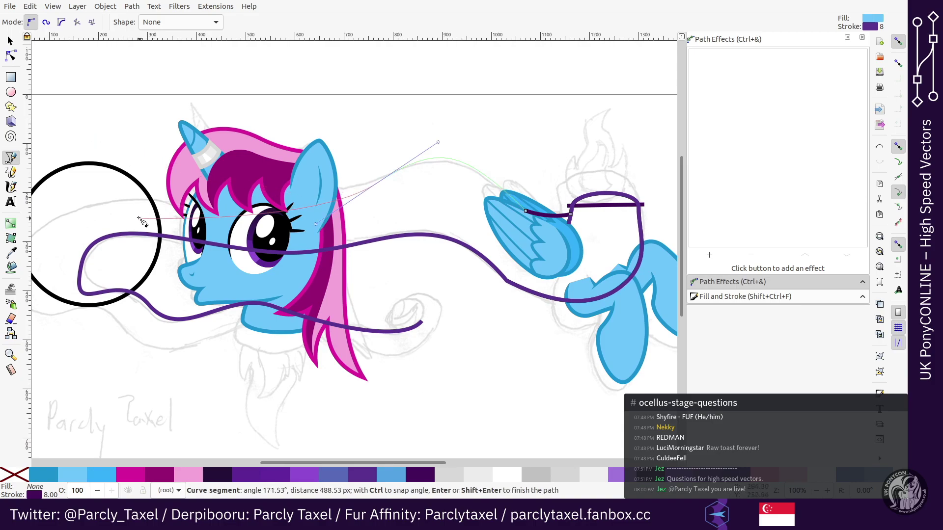
drag(172, 206, 103, 183)
key(BackSpace)
key(BackSpace)
drag(377, 184, 304, 212)
drag(359, 463, 340, 463)
drag(86, 266, 78, 393)
drag(165, 307, 219, 364)
key(BackSpace)
drag(323, 324, 390, 353)
drag(494, 334, 542, 297)
key(Return)
Step: Make the nodes joining both tail lines to the body smooth, and reshape the back line where it crosses the wings
key(ctrl+Right)
key(ctrl+Right)
key(ctrl+Right)
key(ctrl+Right)
key(ctrl+Right)
key(ctrl+Right)
key(ctrl+Right)
key(ctrl+Right)
key(ctrl+Right)
key(ctrl+Right)
key(ctrl+Right)
key(ctrl+Right)
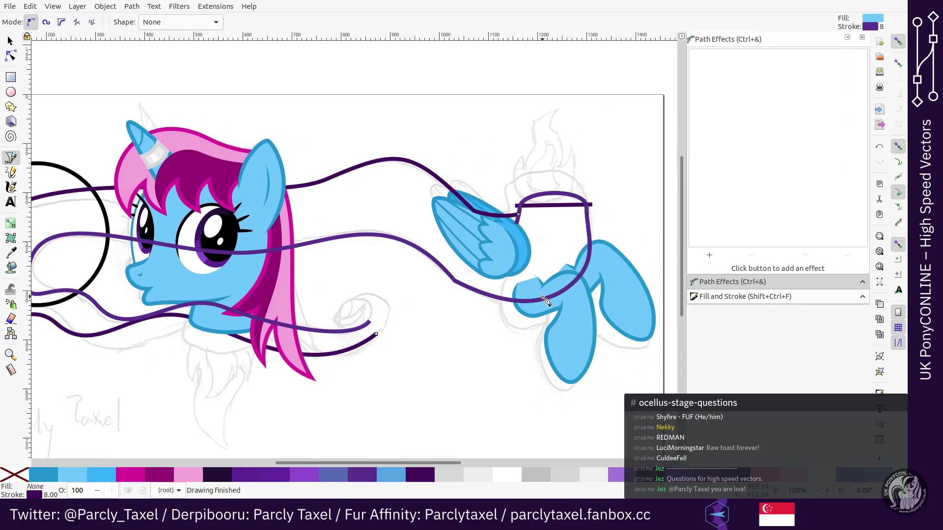
key(plus)
key(plus)
key(n)
shift+click(542, 296)
drag(635, 123, 482, 395)
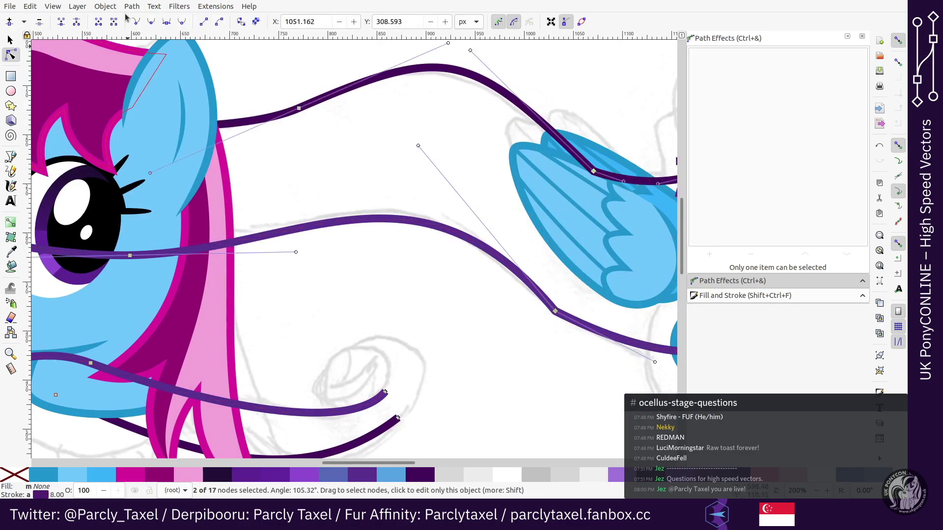
scroll(293, 45, right, 12)
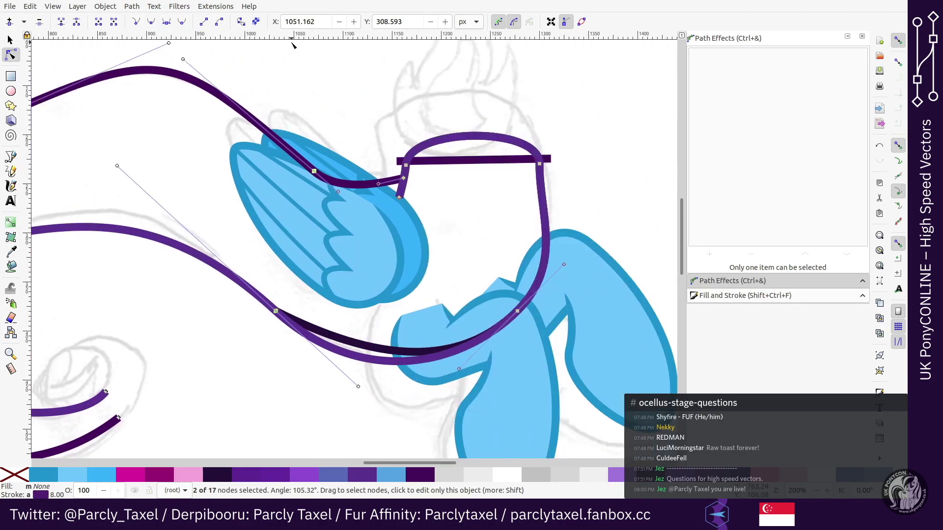
drag(343, 194, 343, 183)
Step: Adjust the handles of the belly node so the lower line follows the original body outline
click(276, 311)
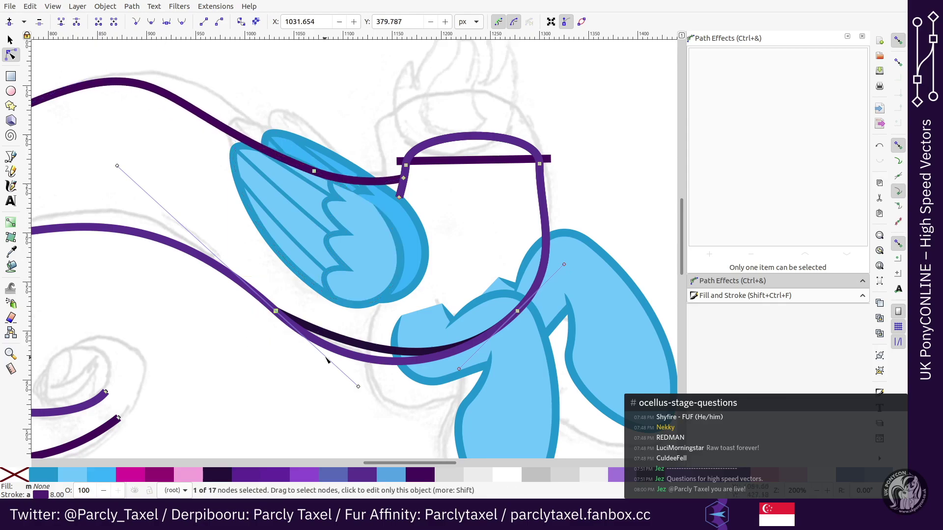
drag(373, 356, 372, 353)
drag(316, 287, 235, 346)
key(minus)
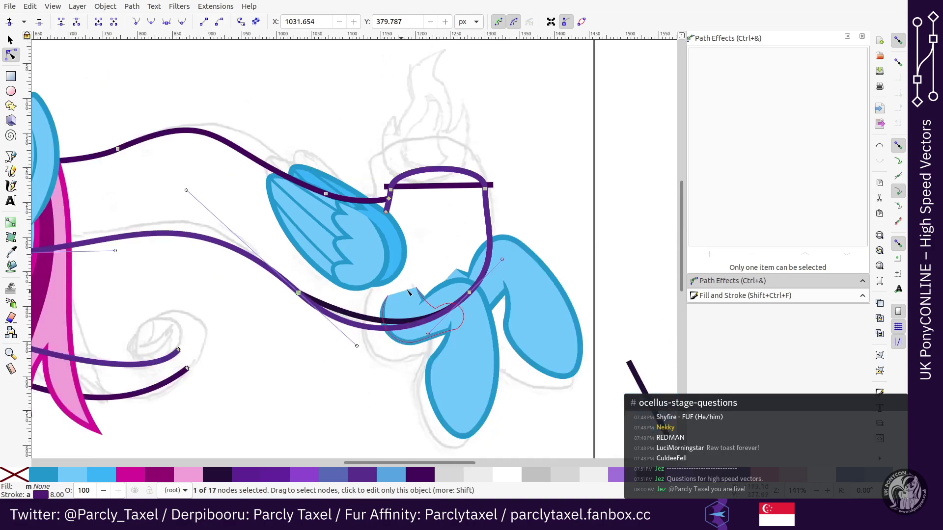
drag(356, 345, 360, 328)
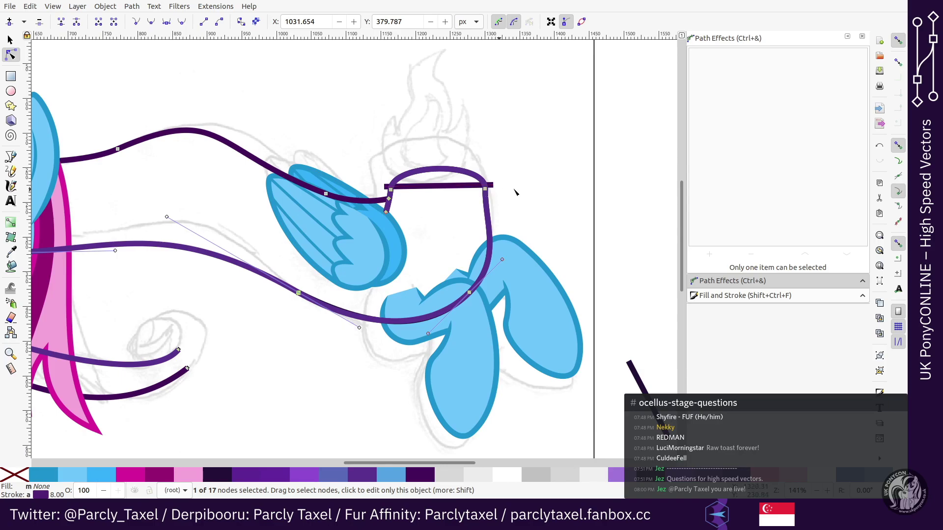
Step: Swing the lower handle of the neck's right corner node outward and delete the chest node below it
key(plus)
click(485, 189)
key(Left)
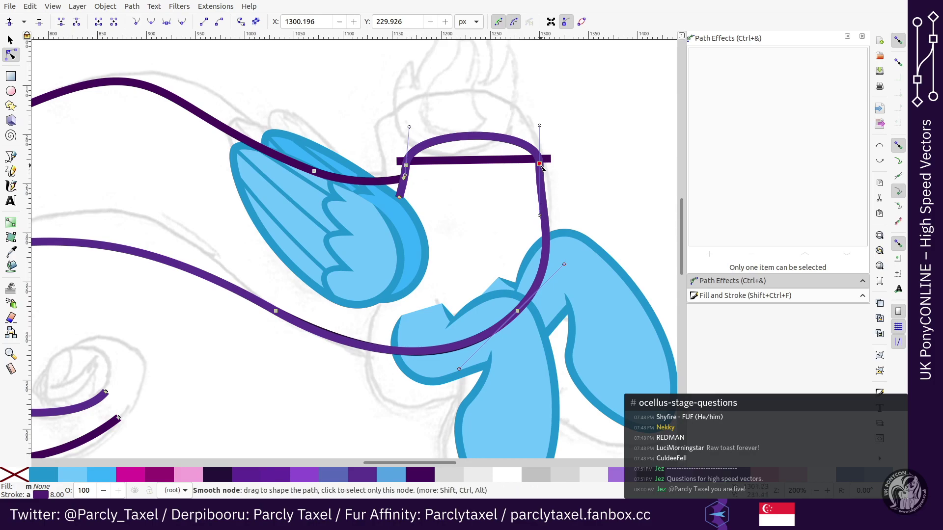
drag(541, 216, 557, 217)
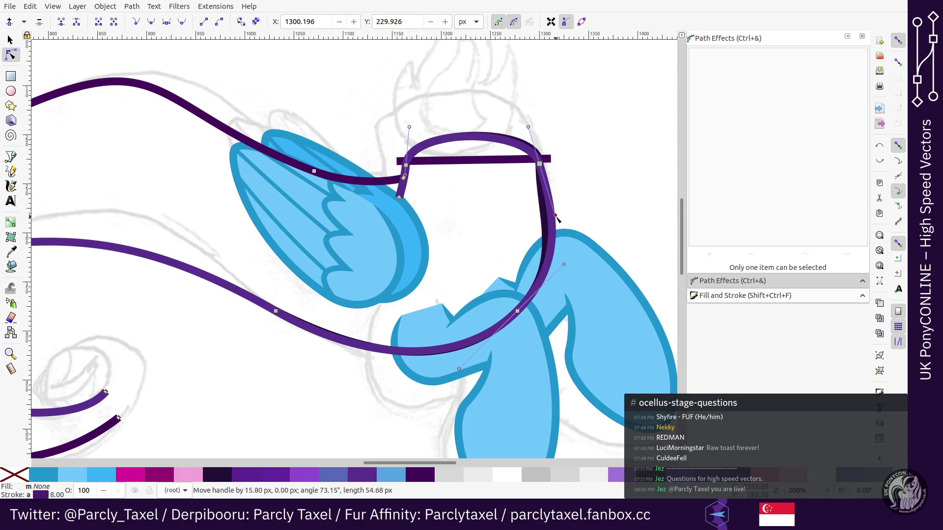
drag(471, 273, 556, 328)
key(Delete)
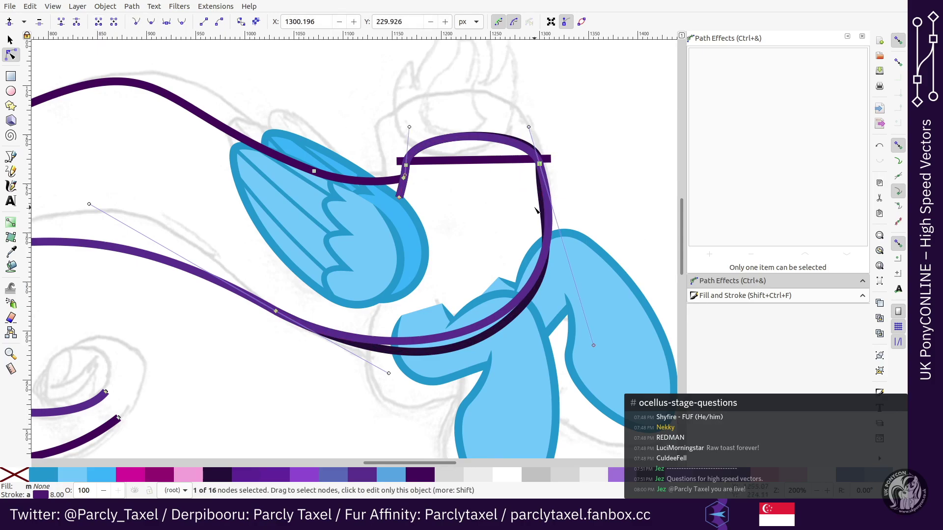
Step: Recolour the stroke of the dark body outline copy underneath the purple line to light grey
key(Escape)
key(Escape)
click(541, 203)
shift+click(531, 474)
drag(539, 164, 543, 162)
key(ctrl+z)
key(ctrl+z)
key(ctrl+shift+z)
Step: Move the purple outline's right neck node to X 1306.196, Y 226.926 and extend its lower handle to follow the grey chest curve
click(551, 195)
drag(561, 146, 493, 201)
key(Up)
key(Right)
key(Right)
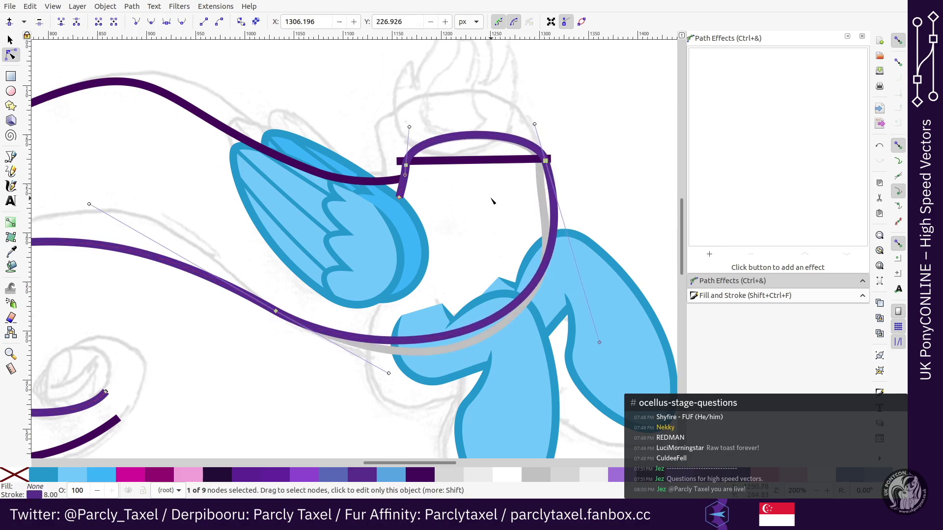
drag(600, 342, 590, 383)
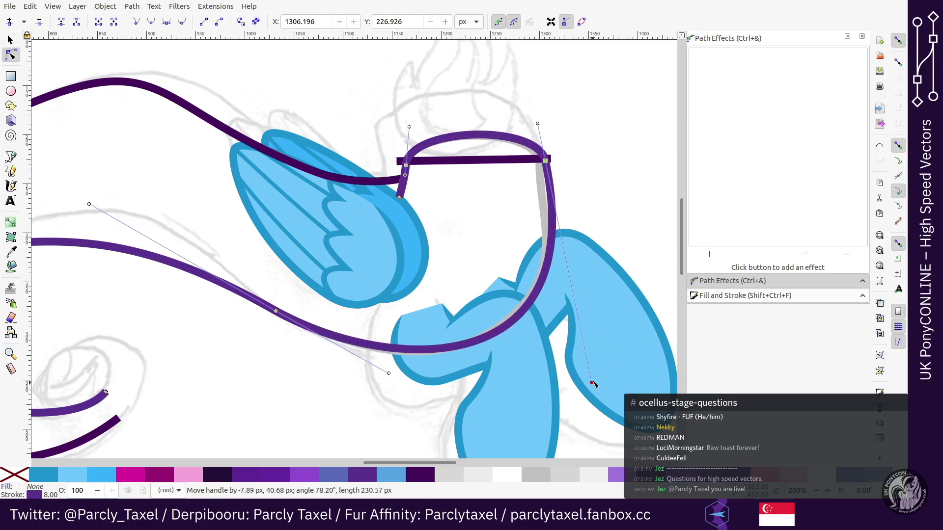
Step: Adjust the tail-side handle of the purple line's belly node and move the node to X 1011.654, Y 359.787
drag(309, 283, 204, 351)
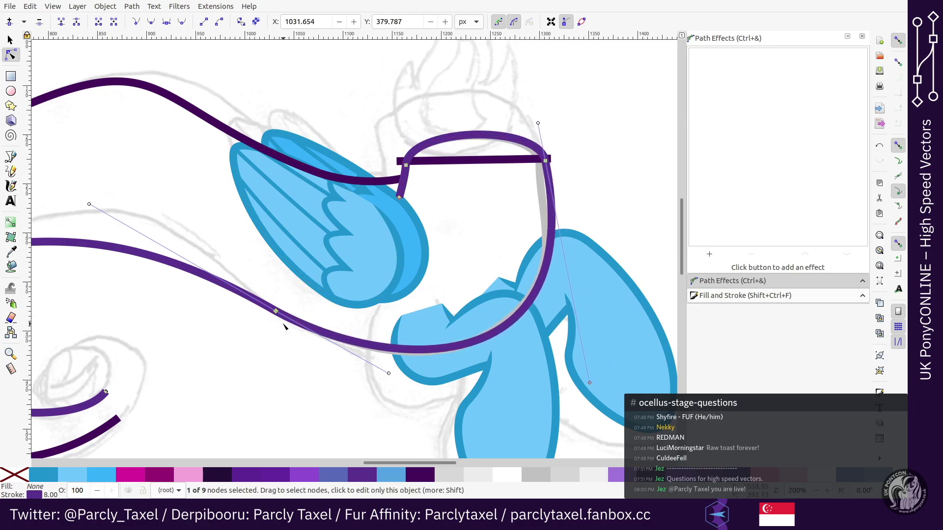
scroll(284, 326, up, 2)
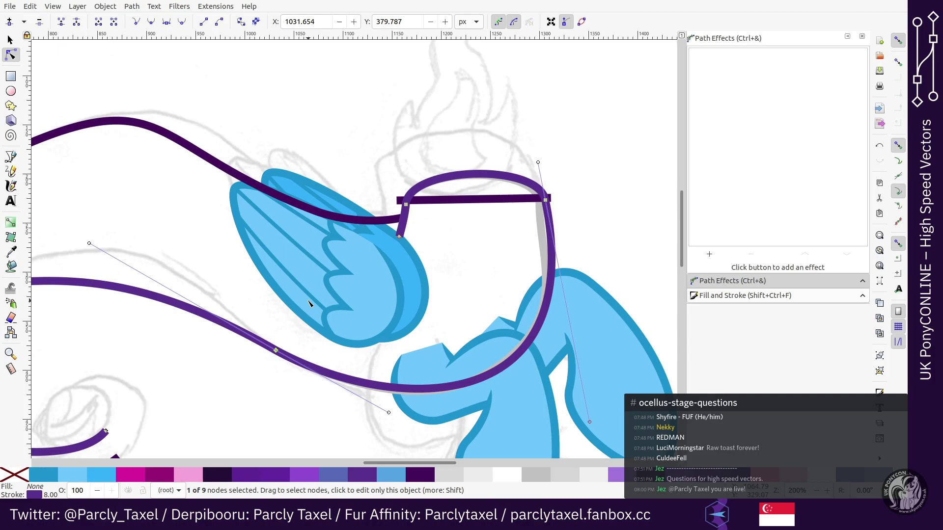
key(minus)
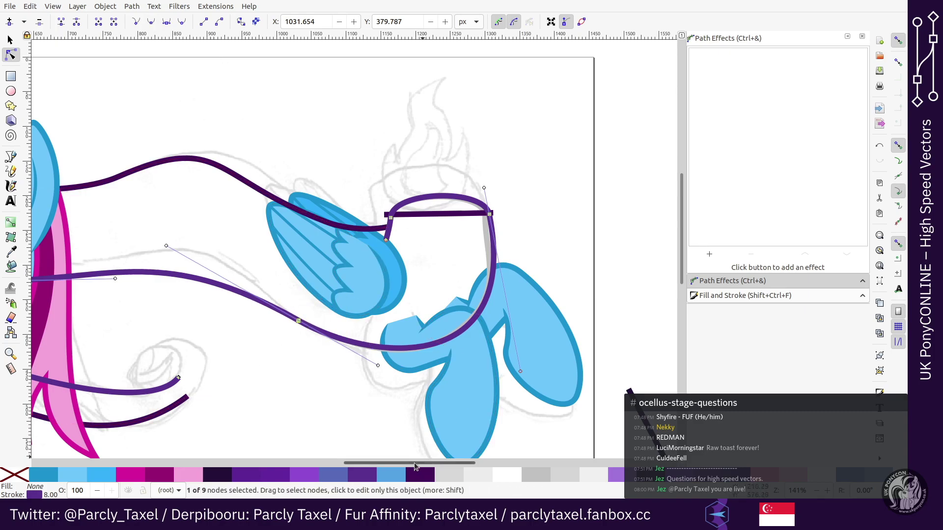
scroll(442, 344, left, 5)
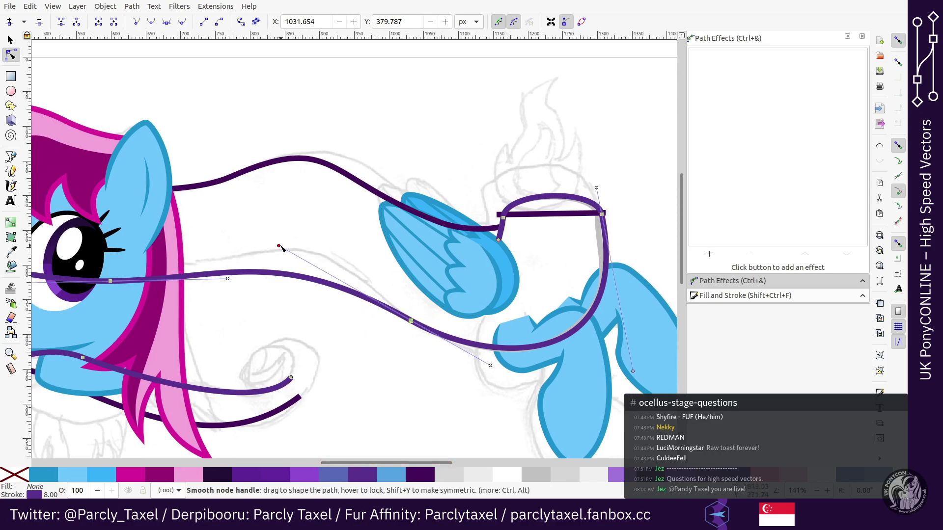
drag(278, 246, 295, 242)
key(shift+Left)
key(shift+Left)
key(shift+Left)
key(shift+Left)
key(shift+Up)
key(shift+Up)
key(shift+Up)
key(shift+Right)
key(shift+Right)
key(shift+Down)
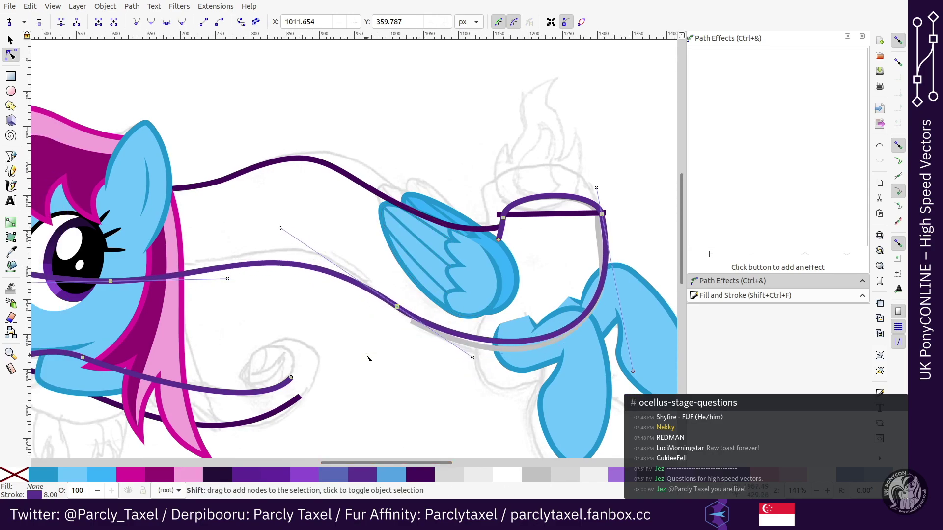
Step: Move the purple line's belly node to X 1024.654, Y 363.787 and lower its chest-side handle slightly
key(shift+Right)
key(Right)
key(Right)
key(Right)
key(Down)
key(Down)
key(Down)
key(Down)
mouse_move(481, 361)
mouse_down()
mouse_move(480, 384)
mouse_move(486, 374)
mouse_up()
Step: Move the dark back line's node behind the ear to X 680.848, Y 193.020 and save the document
drag(441, 463, 406, 463)
key(minus)
click(298, 272)
shift+click(365, 204)
click(382, 199)
key(shift+Left)
key(shift+Left)
key(shift+Left)
key(shift+Left)
key(shift+Left)
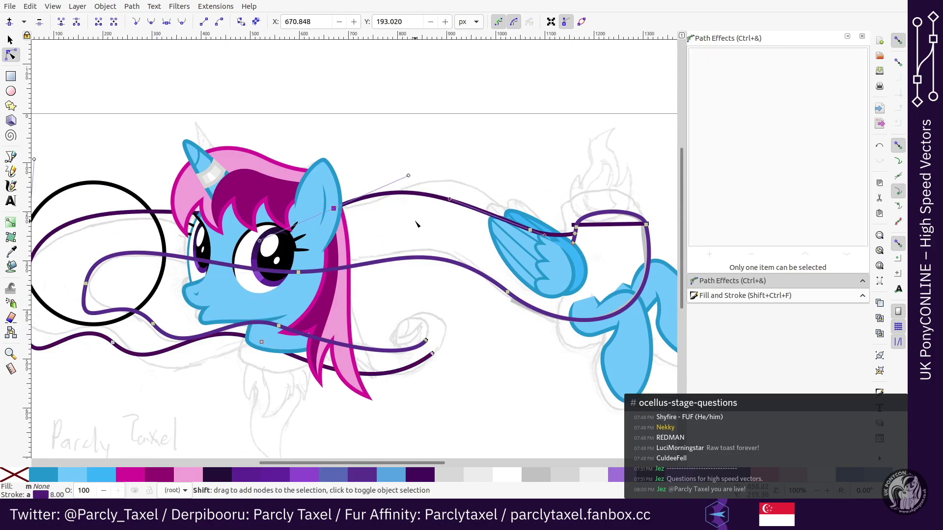
key(shift+Down)
key(s)
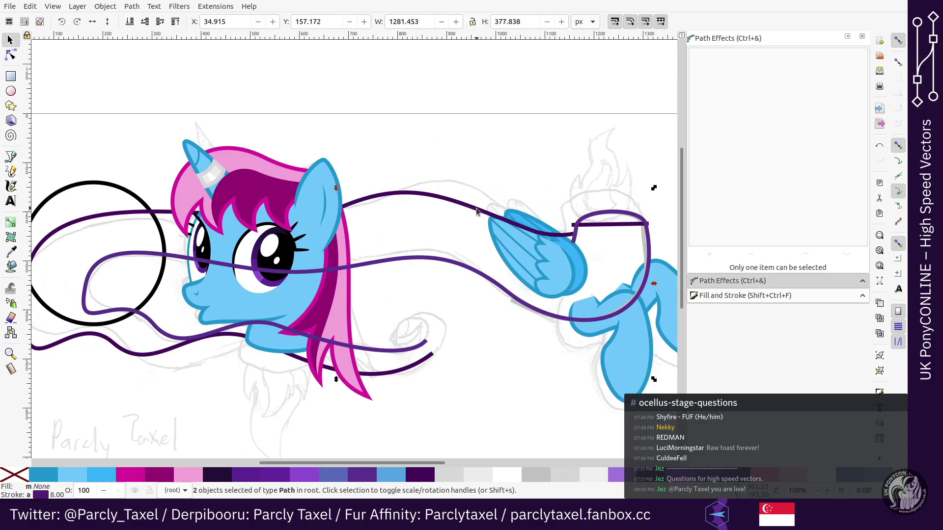
scroll(467, 213, right, 6)
ctrl+scroll(476, 213, up, 3)
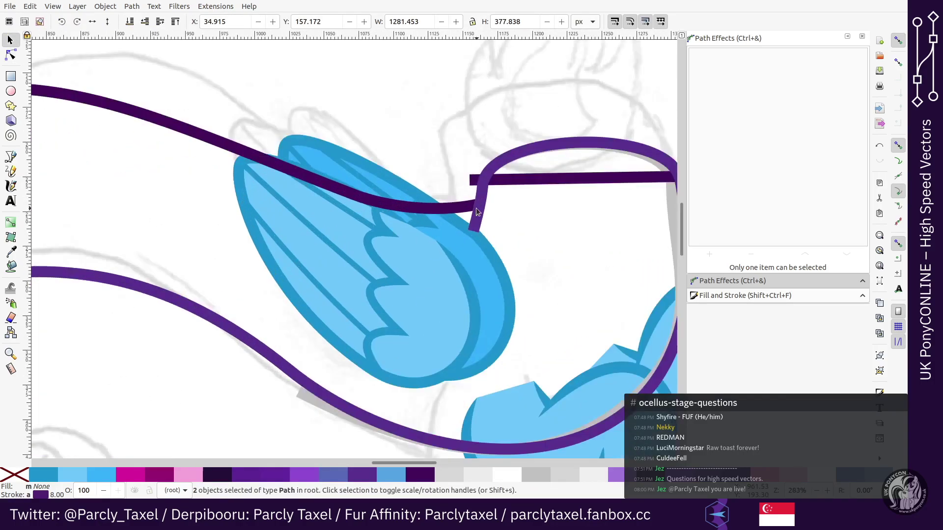
key(ctrl+s)
Step: Undo the outline edits back to the original short dark back segment and select it together with the near wing's outline
key(ctrl+z)
key(ctrl+z)
key(ctrl+z)
key(ctrl+z)
key(ctrl+z)
key(ctrl+z)
key(ctrl+z)
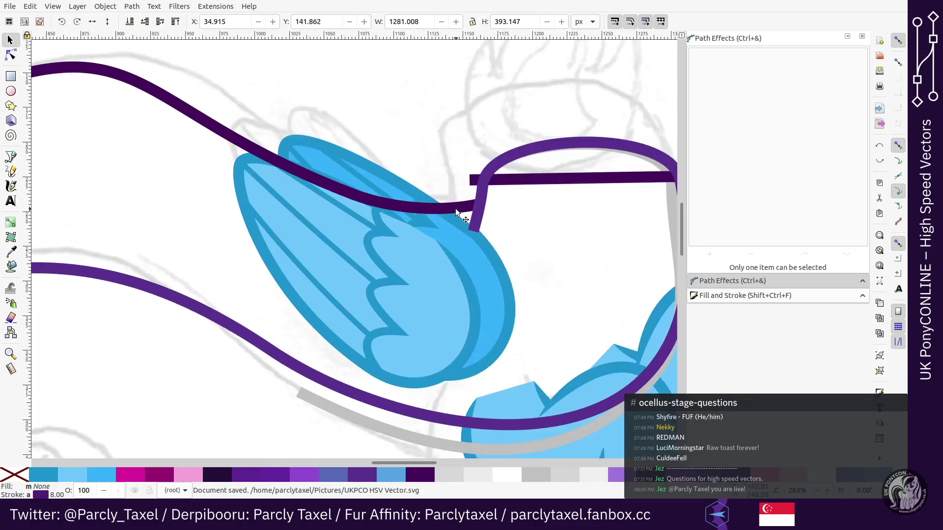
key(ctrl+z)
key(ctrl+z)
key(ctrl+z)
key(ctrl+z)
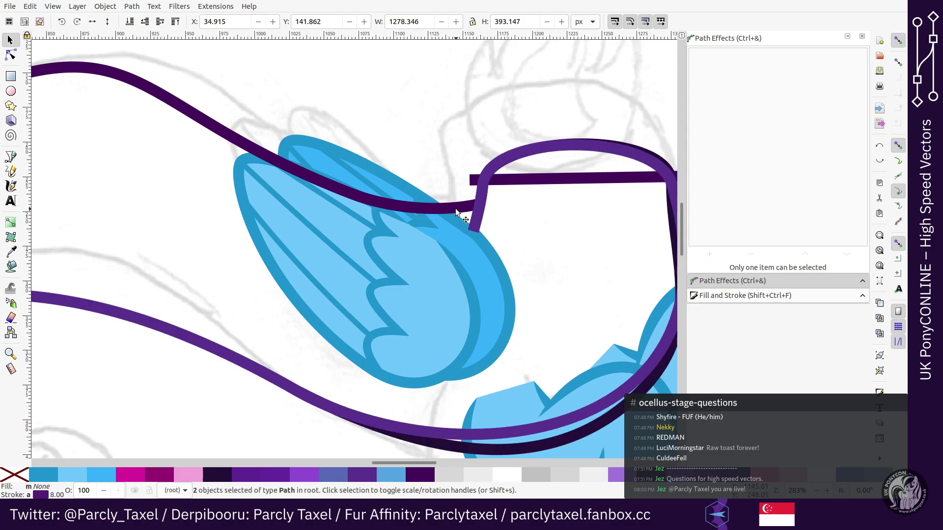
key(n)
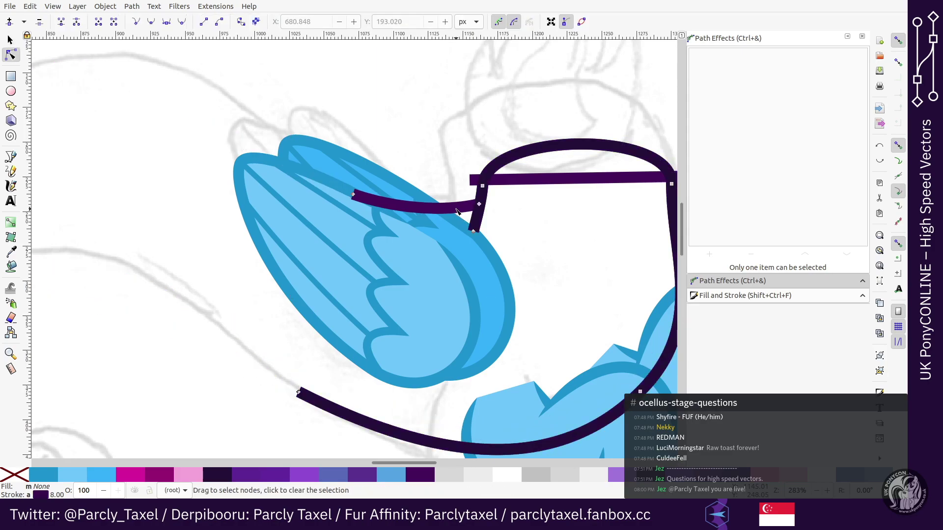
click(455, 208)
click(453, 284)
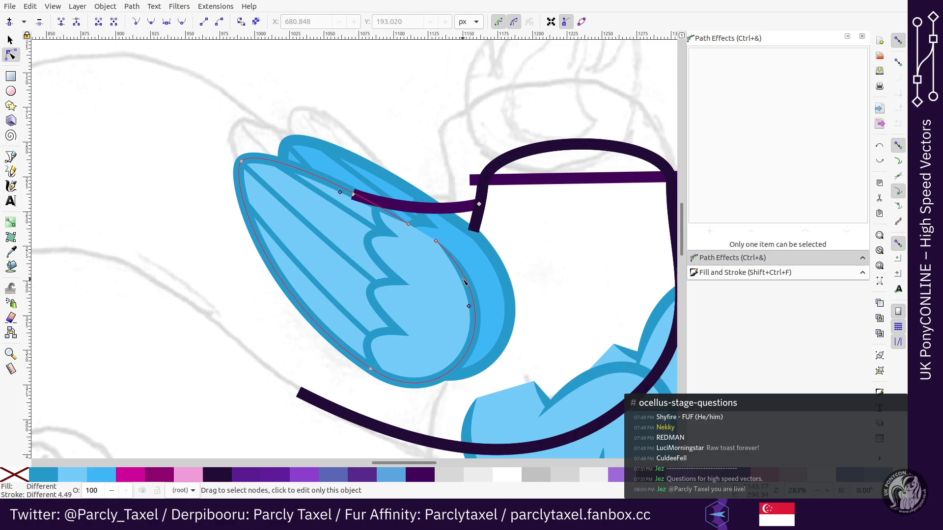
Step: Copy the short back segment and wing outline, redo all the undone edits, and paste the copies into the drawing
key(s)
key(ctrl+shift+z)
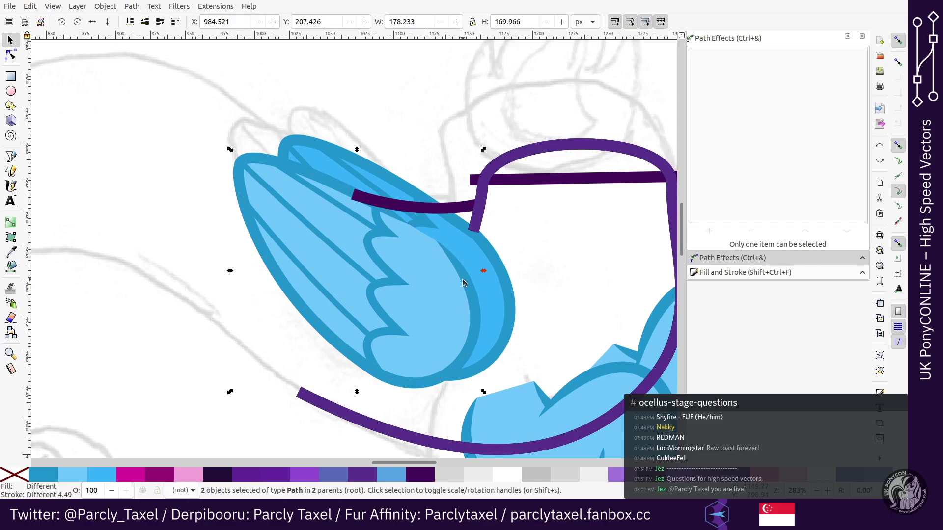
key(ctrl+shift+z)
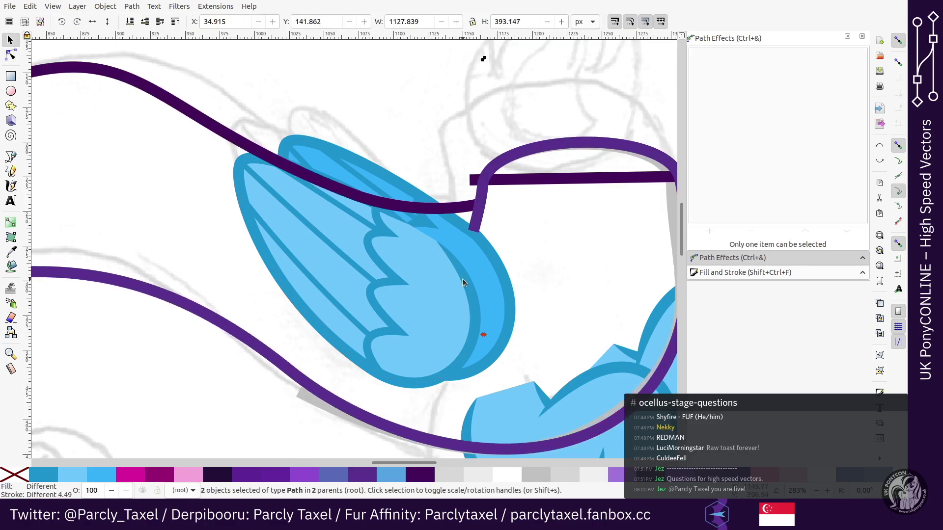
key(ctrl+shift+z)
key(ctrl+shift+z)
key(ctrl+shift+z)
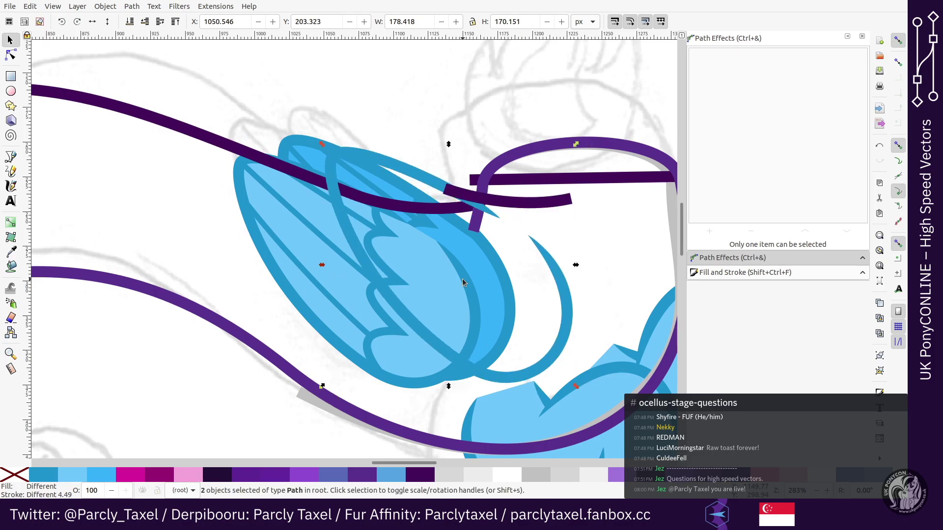
Step: Snap the pasted wing outline and back segment onto the original wing's nodes and remove the extra wing outline
key(shift+Left)
drag(520, 265, 455, 268)
click(476, 233)
key(Home)
key(Escape)
Step: Recolour the pasted back segment's stroke to light grey and select the dark back line's node at the segment's start
click(446, 207)
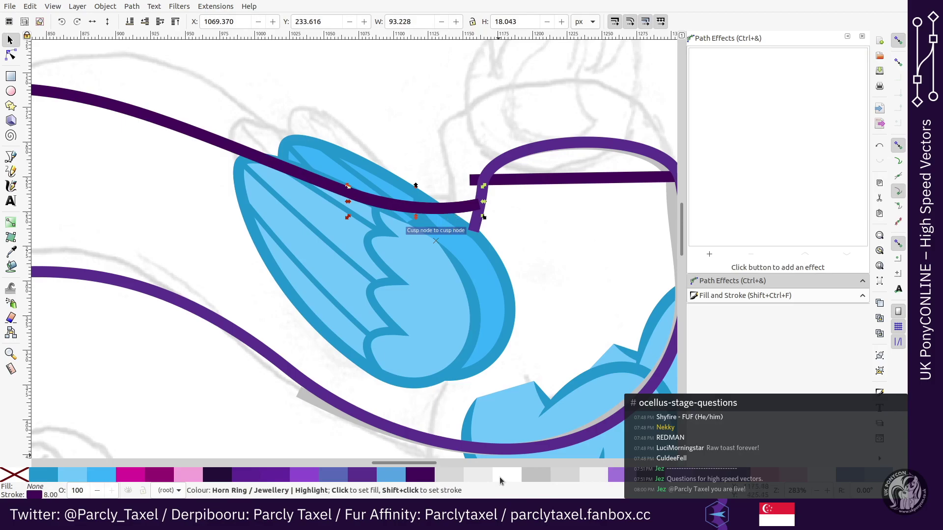
shift+click(484, 470)
key(n)
click(314, 175)
click(353, 194)
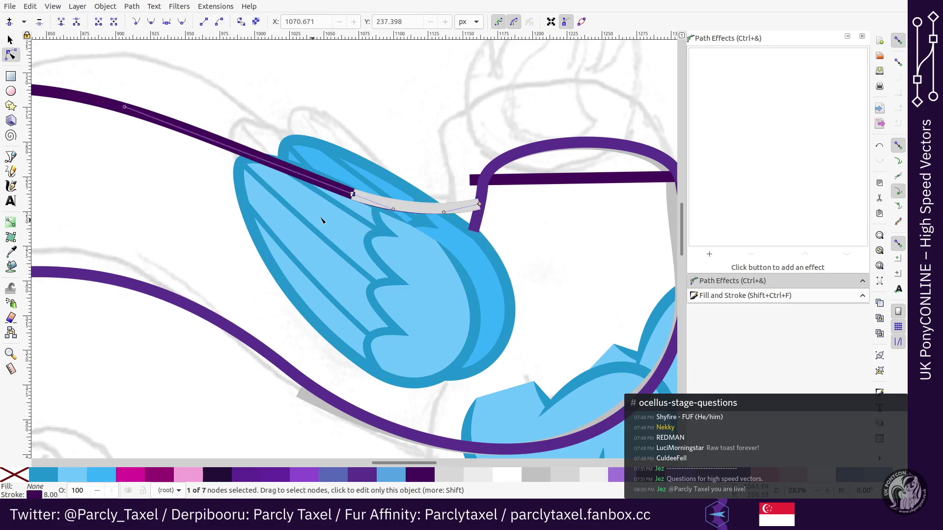
Step: Move the black circle straight up until it clears the tail curves
key(minus)
key(minus)
key(Escape)
drag(395, 464, 373, 465)
key(minus)
drag(468, 464, 365, 464)
key(s)
click(245, 279)
key(shift+Up)
key(shift+Up)
key(shift+Up)
key(shift+Up)
key(shift+Up)
key(shift+Up)
key(shift+Up)
key(shift+Up)
key(shift+Up)
key(shift+Up)
key(shift+Up)
key(shift+Up)
key(shift+Up)
key(shift+Up)
key(shift+Up)
key(shift+Up)
key(shift+Up)
key(shift+Up)
key(shift+Up)
key(shift+Up)
key(shift+Up)
Step: Move the node at the dark tail line's far left bend to X 22.259, Y 370.035
key(n)
click(106, 296)
click(111, 295)
drag(98, 279, 129, 312)
key(shift+Left)
key(shift+Left)
key(shift+Down)
key(shift+Down)
key(alt+Right)
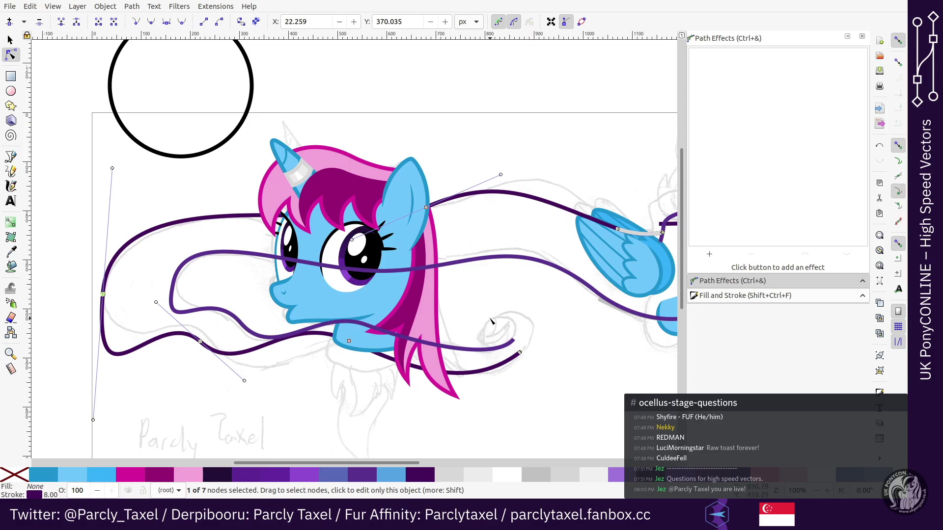
Step: Move the purple line's belly node to X 1012.654, Y 365.787 to line it up with the grey guide curve
scroll(492, 322, right, 8)
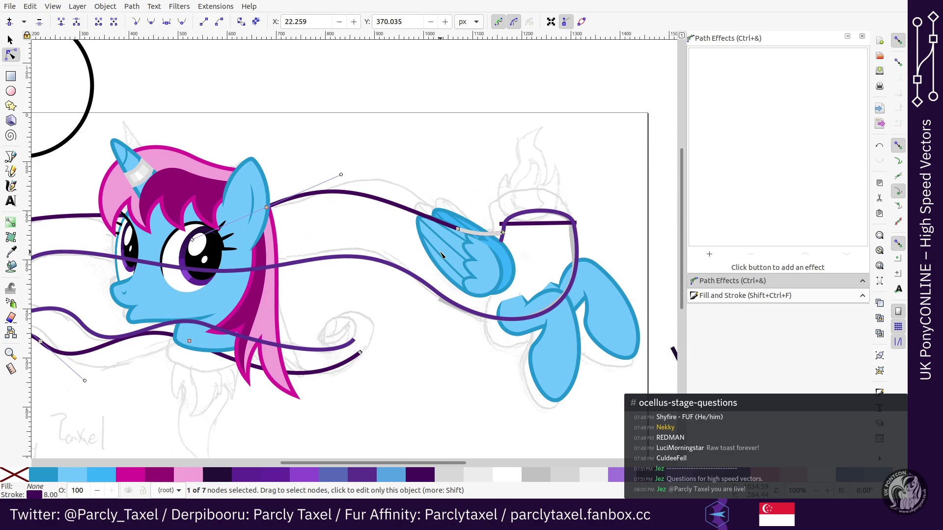
ctrl+scroll(441, 254, up, 3)
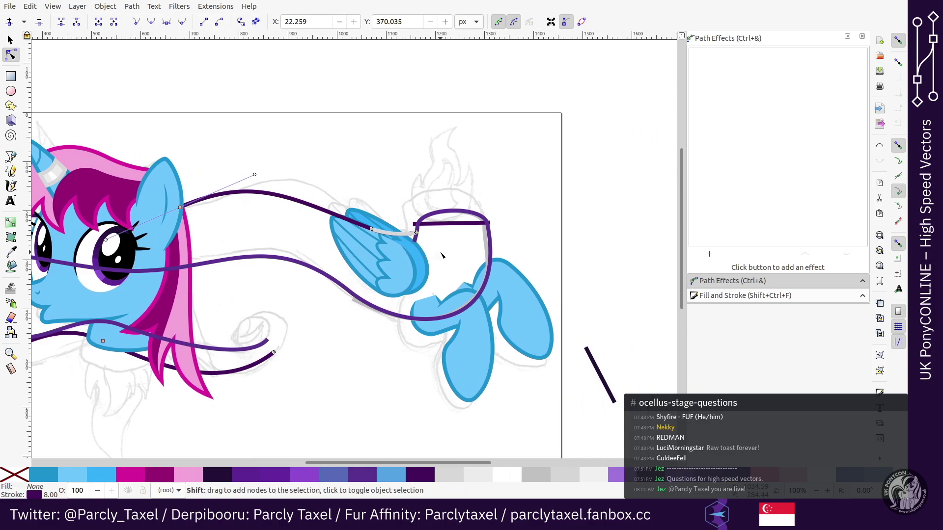
click(355, 343)
click(343, 333)
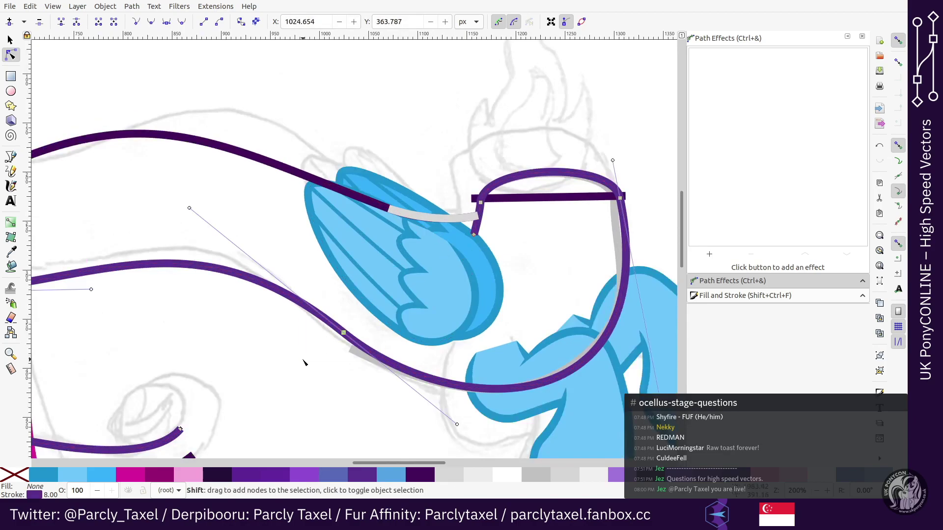
key(shift+Down)
key(shift+Left)
key(shift+Right)
key(Up)
key(shift+Left)
key(shift+Up)
key(Left)
key(Left)
key(Down)
key(Down)
key(Down)
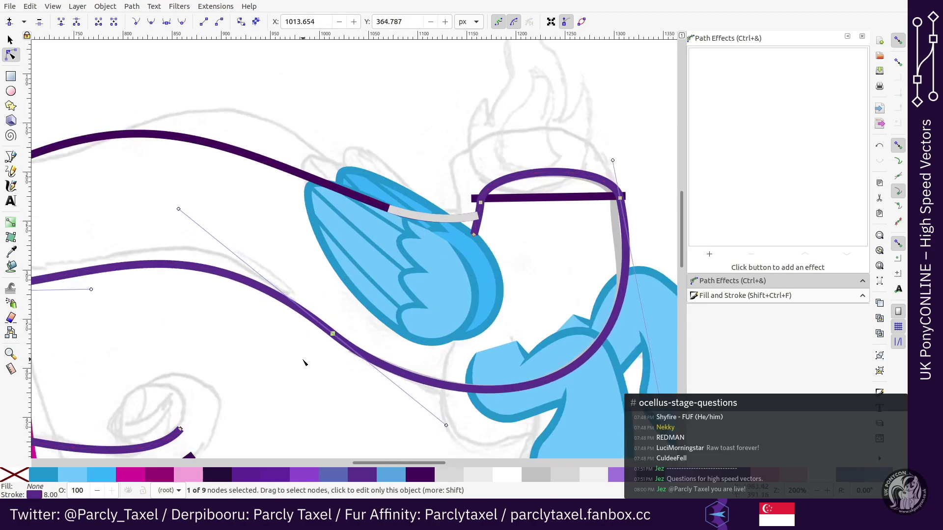
Step: Examine how the purple outline's neck, chest and belly curves follow the grey guide and the pencil sketch
drag(576, 208, 634, 164)
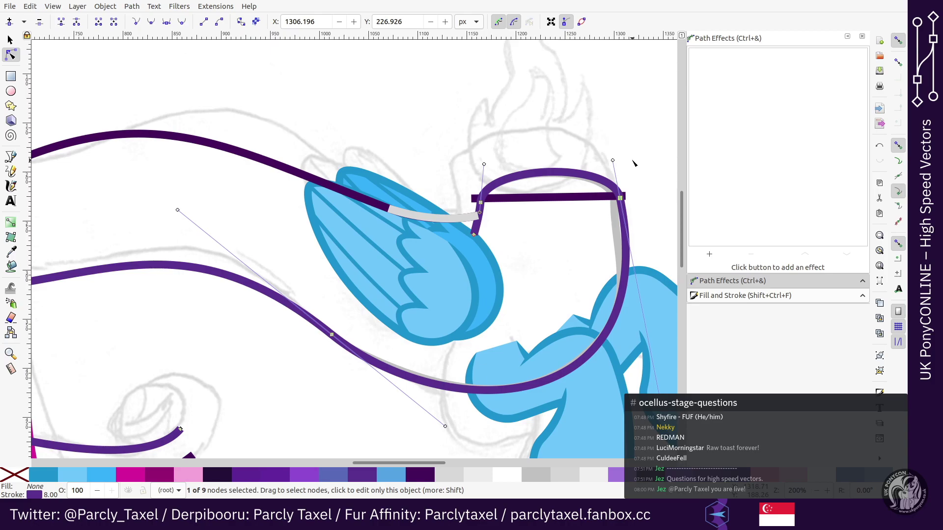
key(minus)
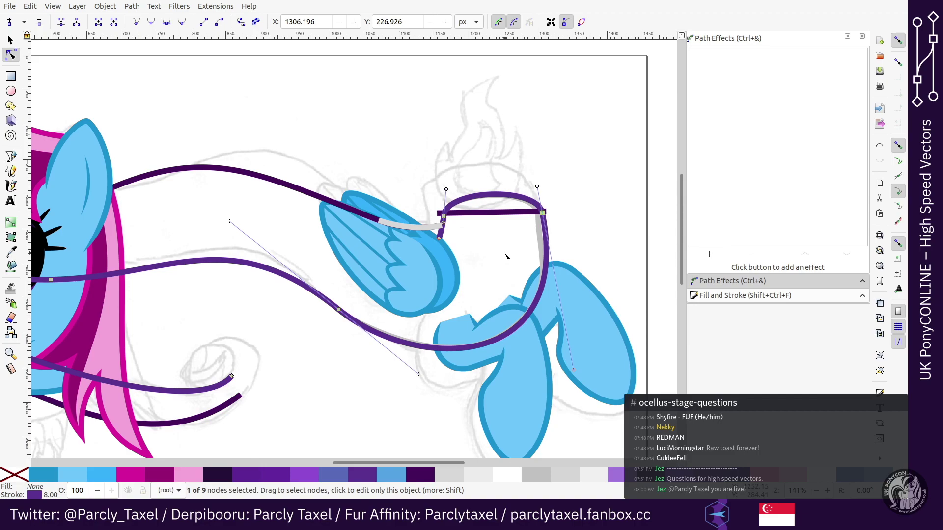
key(ctrl+Left)
key(ctrl+Left)
key(ctrl+Left)
key(ctrl+Left)
key(ctrl+Left)
key(ctrl+Left)
key(ctrl+Left)
key(ctrl+Left)
key(ctrl+Left)
key(ctrl+Left)
key(ctrl+Right)
key(ctrl+Right)
key(ctrl+Right)
key(ctrl+Right)
key(ctrl+Right)
key(ctrl+Right)
key(ctrl+Right)
key(ctrl+Right)
key(ctrl+Right)
key(ctrl+Right)
key(ctrl+Right)
key(ctrl+Right)
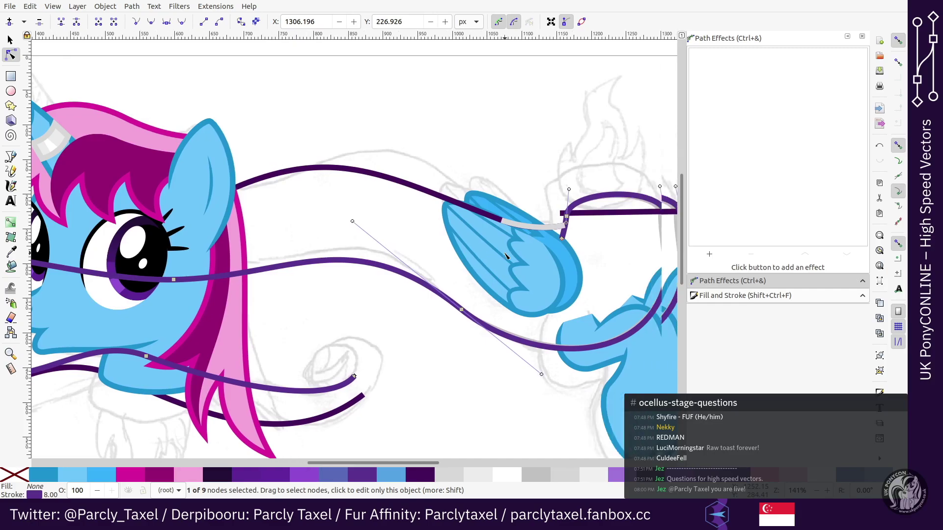
key(plus)
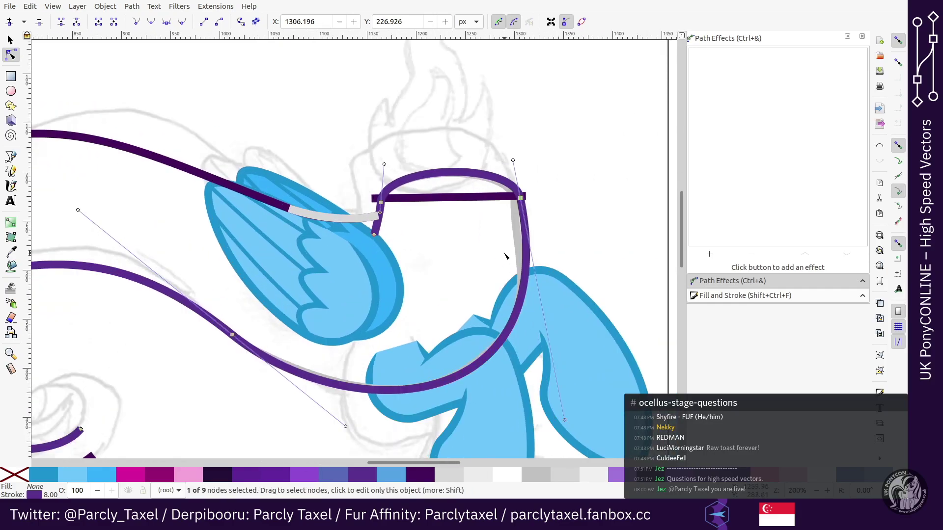
Step: Nudge the purple outline's left neck node up and slightly left onto the end of the dark horizontal neck line
click(381, 202)
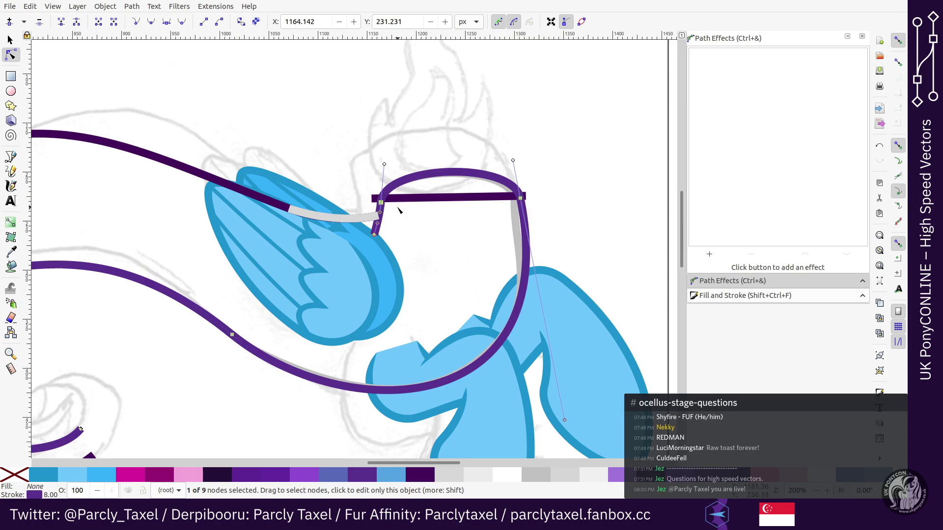
drag(350, 177, 382, 212)
key(Up)
key(Up)
key(Up)
key(Left)
key(Left)
key(Left)
key(Left)
key(Left)
key(Right)
key(Right)
Step: Check the adjusted neck corner and the body curve against the sketch, selecting the right neck node and the belly node
drag(514, 205, 552, 172)
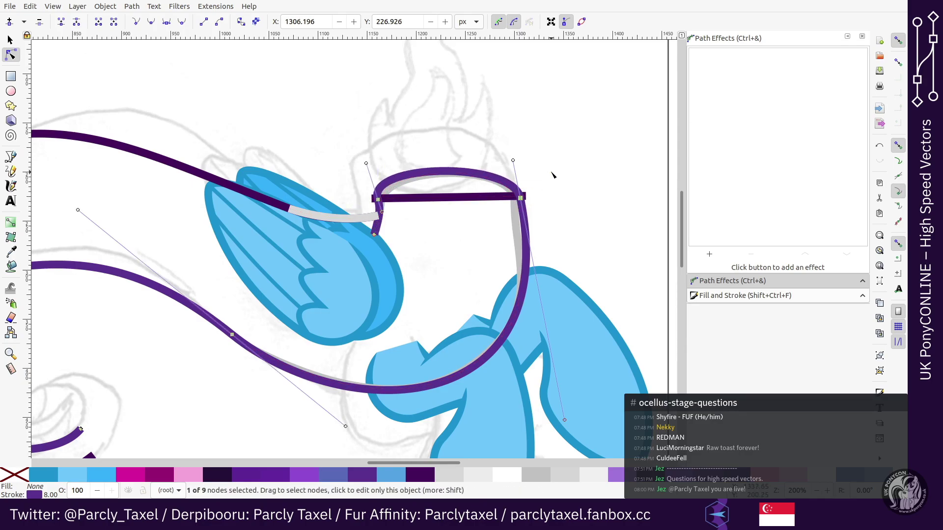
key(ctrl+Left)
key(ctrl+Left)
key(ctrl+Left)
key(ctrl+Left)
key(ctrl+Left)
key(ctrl+Left)
key(ctrl+Left)
key(ctrl+Left)
key(ctrl+Left)
key(ctrl+Left)
key(ctrl+Left)
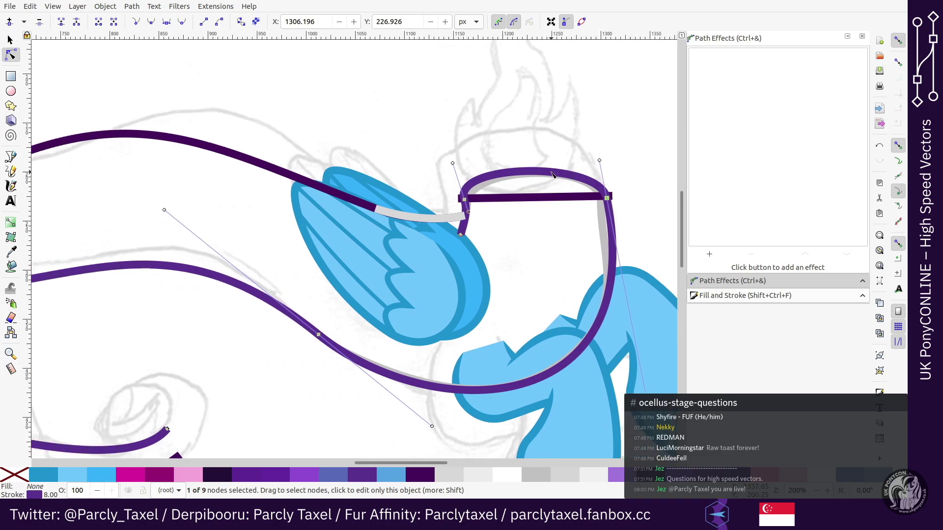
key(minus)
key(minus)
drag(413, 271, 370, 326)
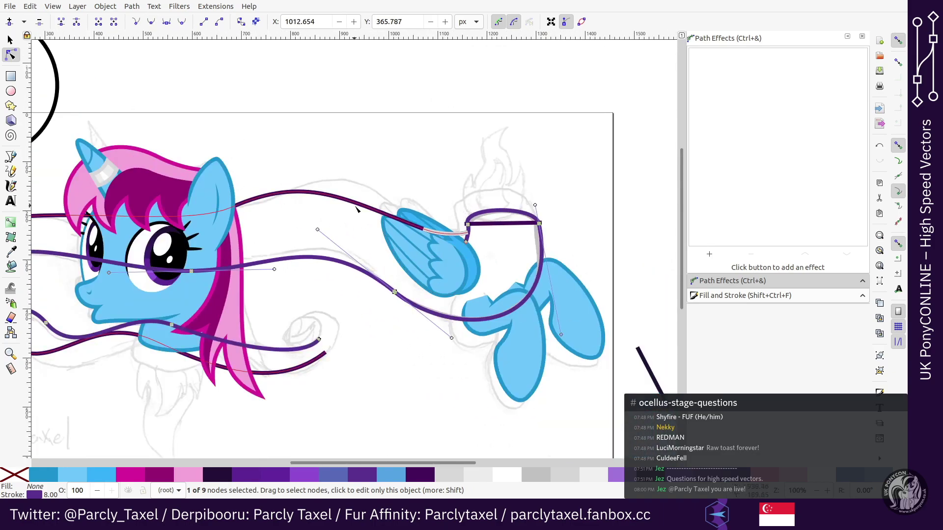
Step: Move the purple line's node behind the face to X 473.127, Y 293.719 and angle its handle down toward the mane
scroll(412, 290, left, 1)
scroll(412, 290, left, 4)
click(393, 271)
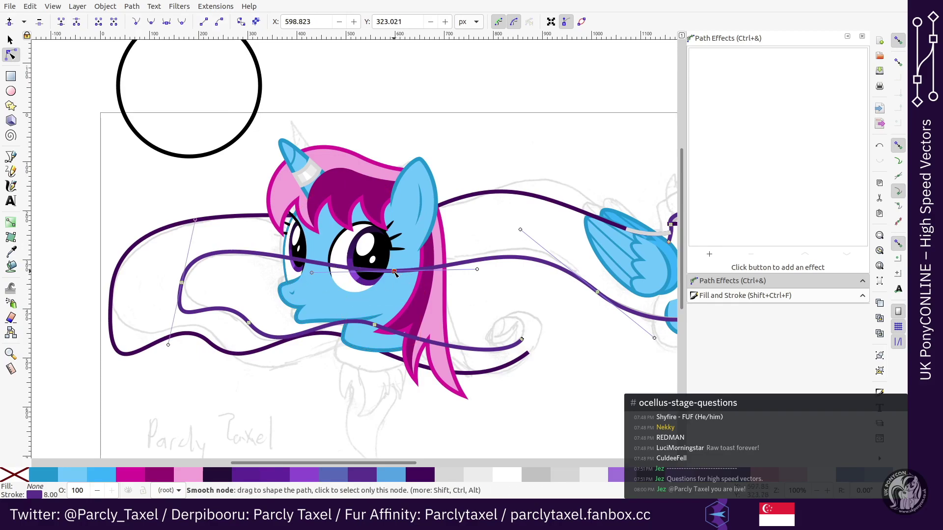
click(597, 292)
drag(394, 271, 333, 256)
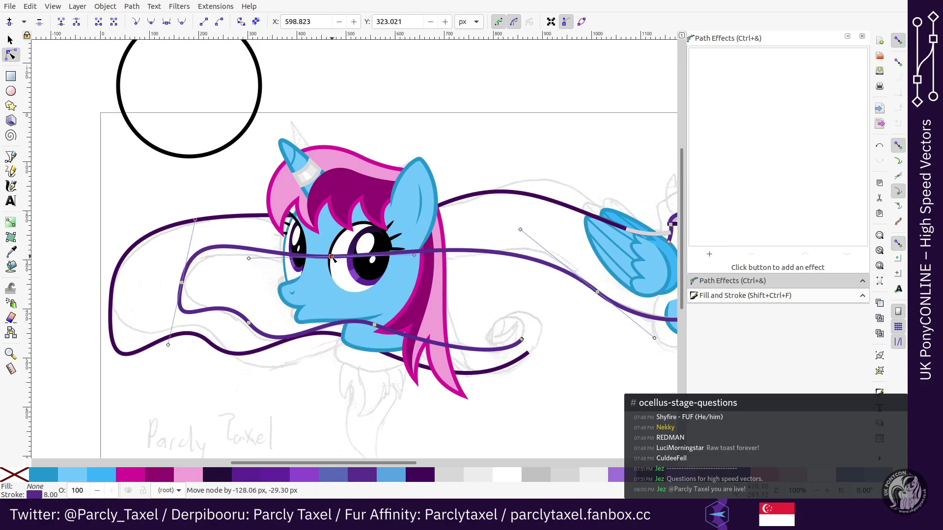
drag(416, 255, 441, 317)
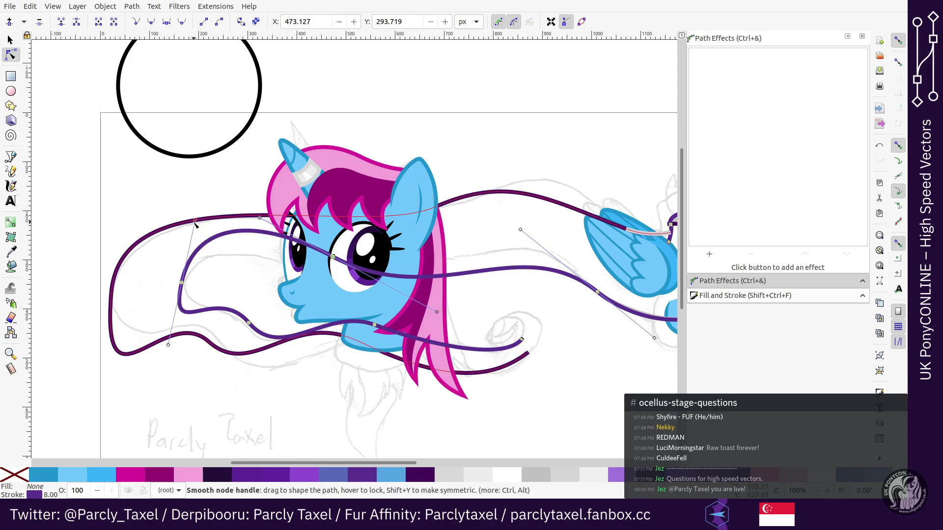
Step: Reshape the purple tail loop with its leftmost node's upper handle, and lengthen the belly node's upper handle toward the head
drag(194, 220, 179, 253)
click(475, 266)
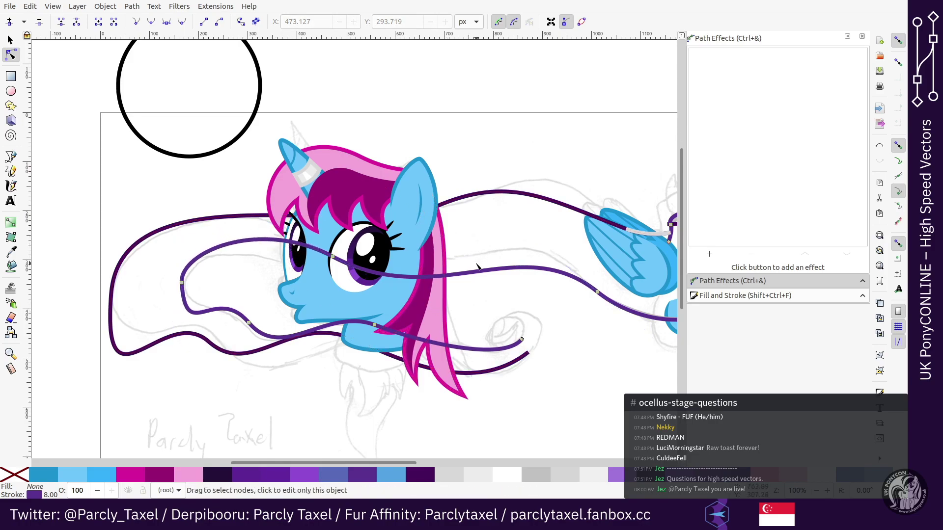
click(477, 271)
drag(521, 230, 477, 199)
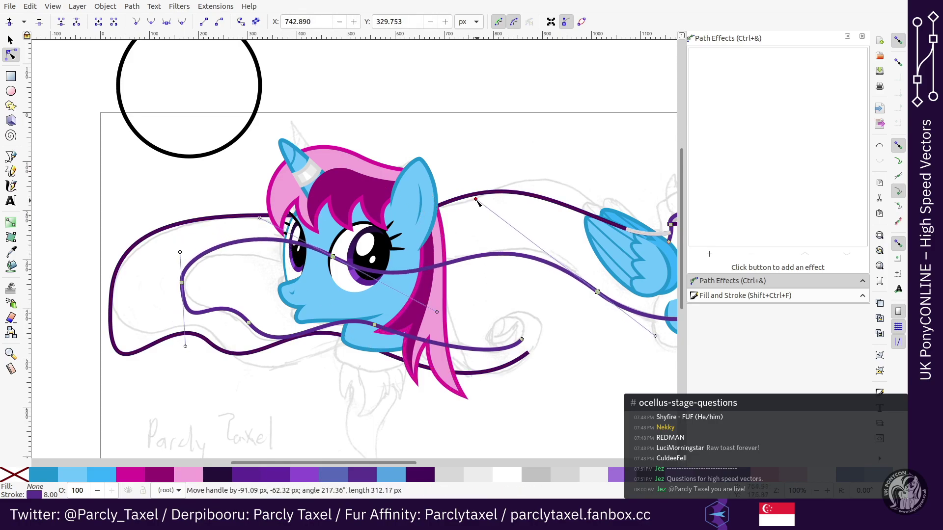
Step: Arch the dark back line higher by raising its wing node's handle, and nudge that node up to Y 235.398
scroll(481, 203, right, 1)
key(ctrl+Right)
key(plus)
key(plus)
click(381, 202)
drag(418, 177, 362, 228)
drag(432, 220, 437, 223)
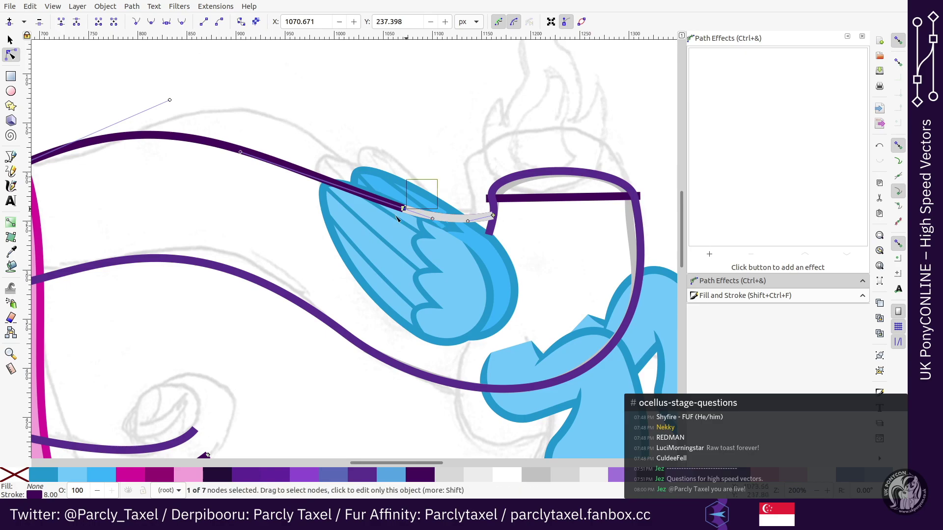
key(minus)
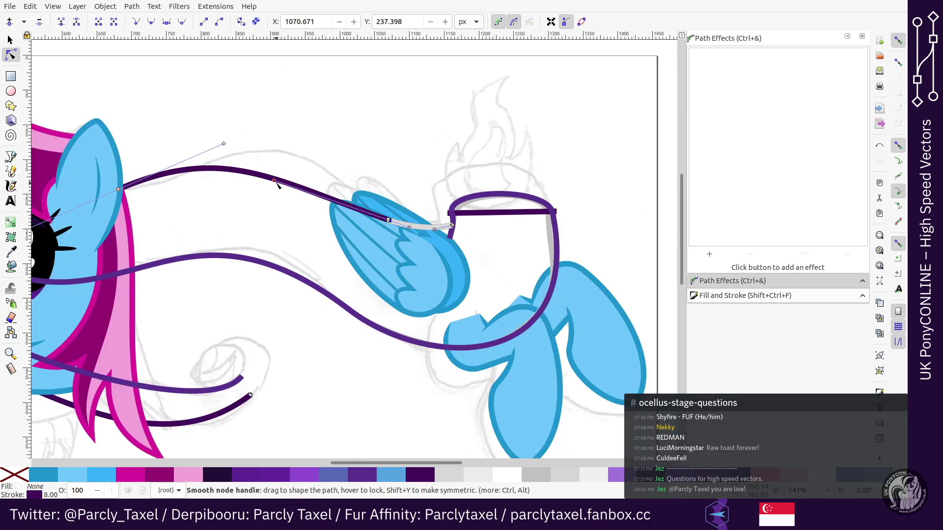
drag(274, 180, 289, 157)
key(Up)
key(Up)
key(Up)
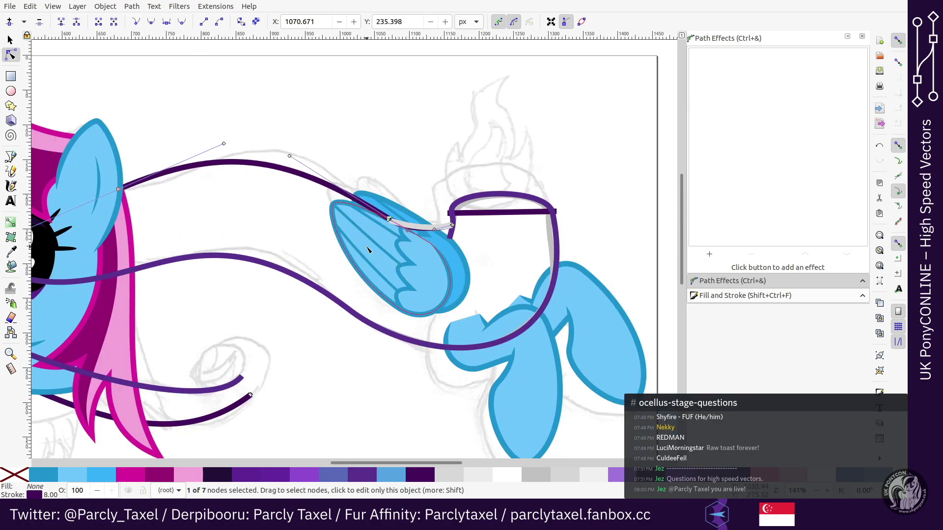
Step: Combine the purple and dark outlines into one dark path and join their two curled tail-end nodes with a segment
click(347, 308)
key(minus)
drag(315, 403, 269, 335)
key(plus)
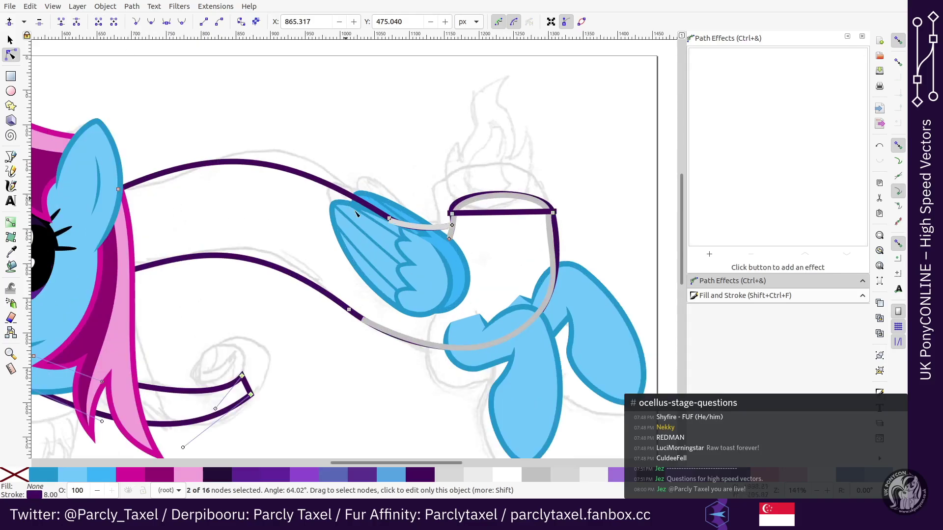
Step: Set the combined path's node over the wing to X 1071.671, Y 235.398
key(plus)
click(379, 227)
key(Down)
key(Down)
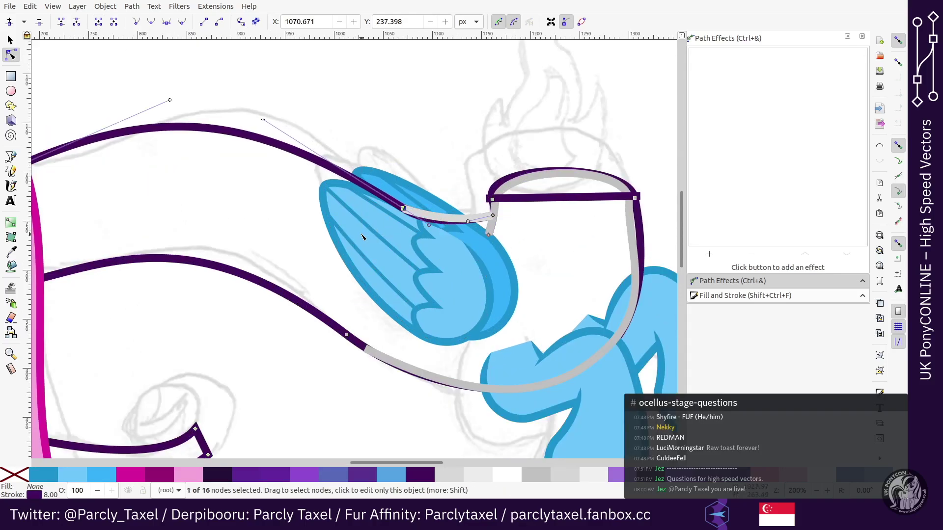
key(Up)
key(Up)
key(Right)
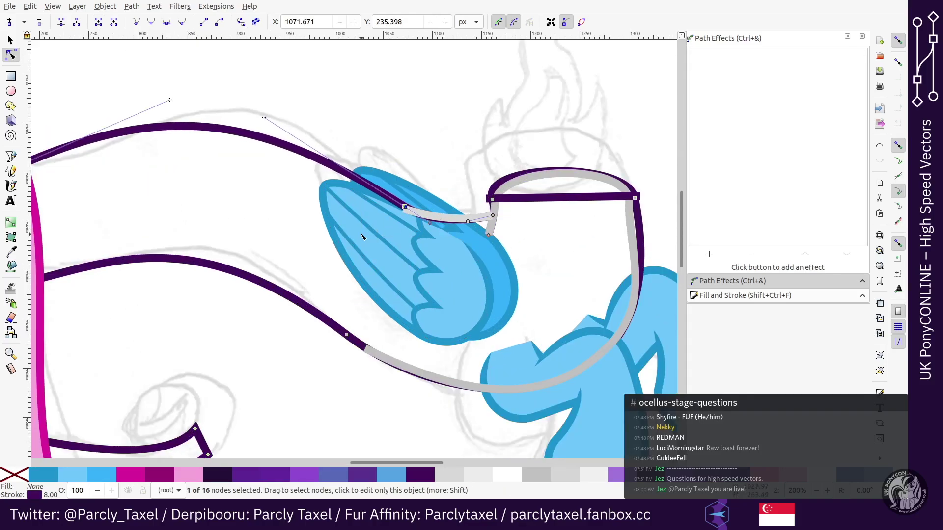
key(Escape)
key(plus)
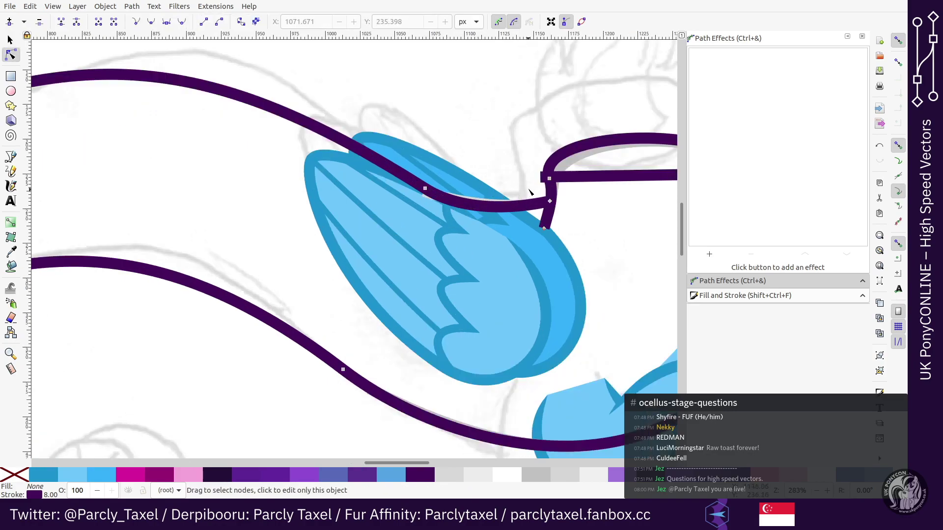
Step: Nudge the combined outline's right neck node to X 1302.196, Y 226.926
click(549, 179)
key(minus)
key(minus)
key(minus)
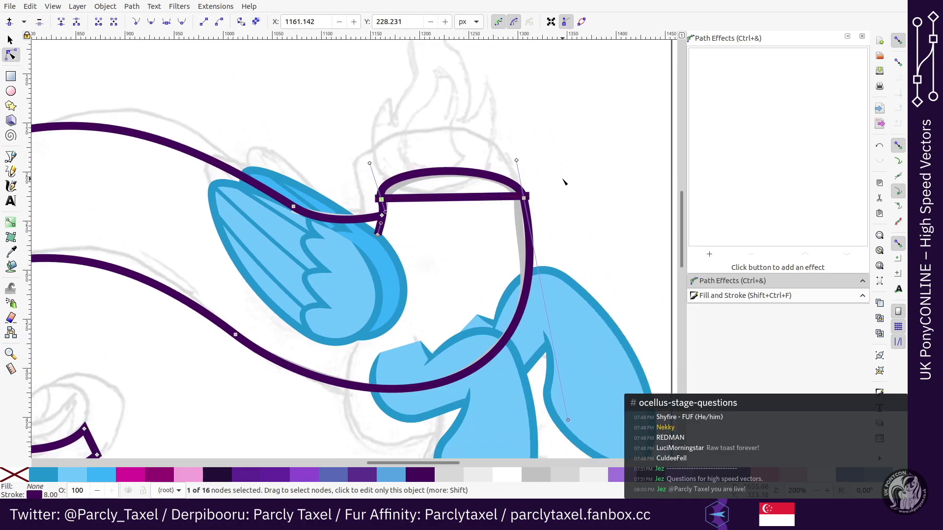
key(minus)
key(plus)
key(plus)
drag(456, 224, 513, 190)
key(minus)
key(Left)
key(Left)
key(Left)
key(Left)
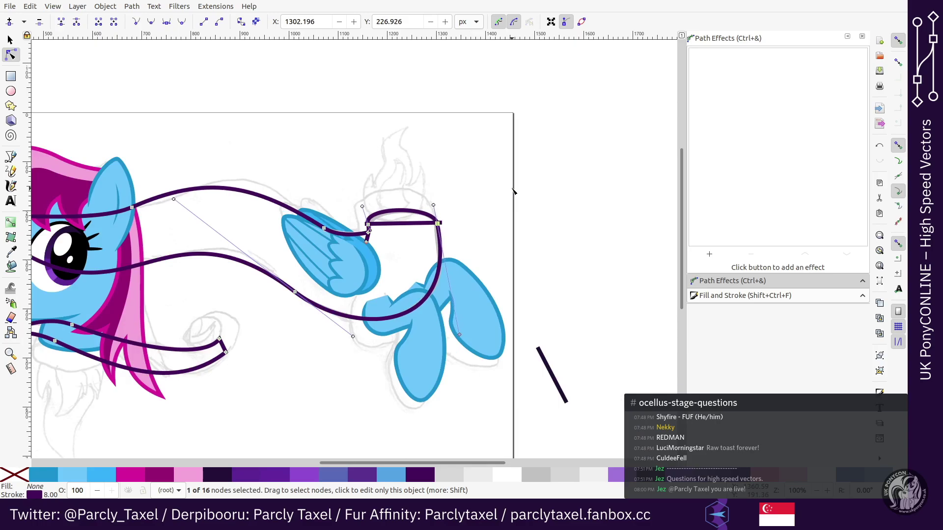
Step: Try wider and narrower positions for the right neck node, placing it at X 1308.196, Y 225.926
key(minus)
key(Right)
key(Right)
key(Right)
key(Right)
key(Right)
key(Right)
key(Right)
key(Right)
key(Right)
key(Right)
key(Right)
key(Left)
key(Left)
key(Left)
key(Left)
key(Left)
key(Left)
key(Left)
key(Left)
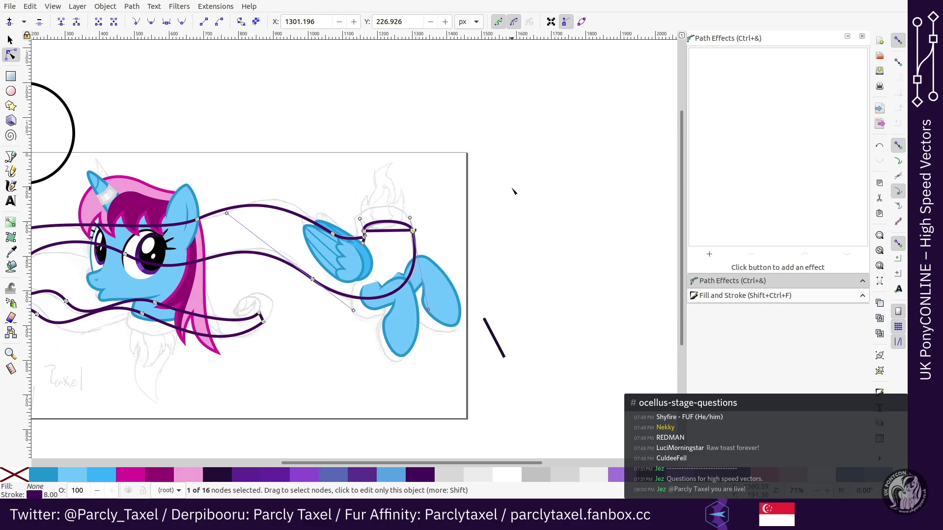
key(Right)
key(Right)
key(Right)
key(Up)
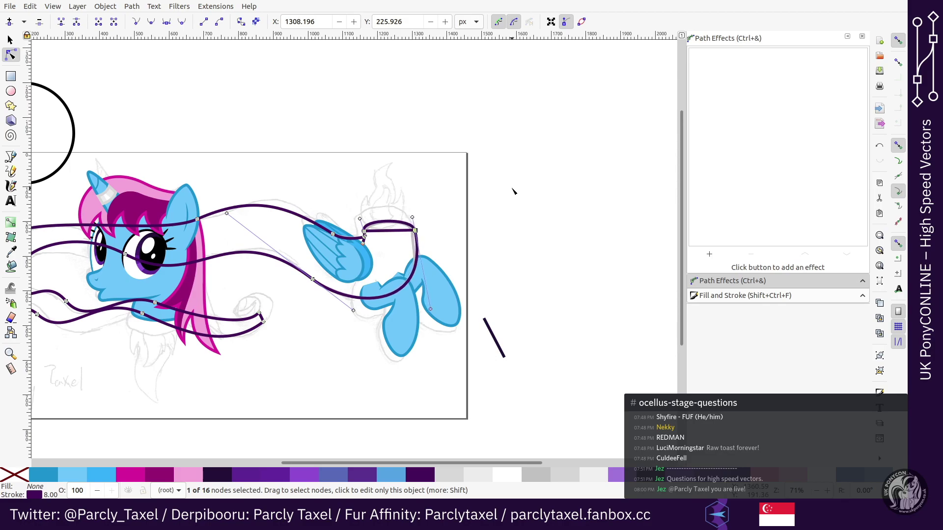
Step: Select both neck nodes and shift the whole neck curve slightly left
key(plus)
click(410, 211)
key(Left)
key(Left)
key(Left)
key(Up)
key(Left)
key(Down)
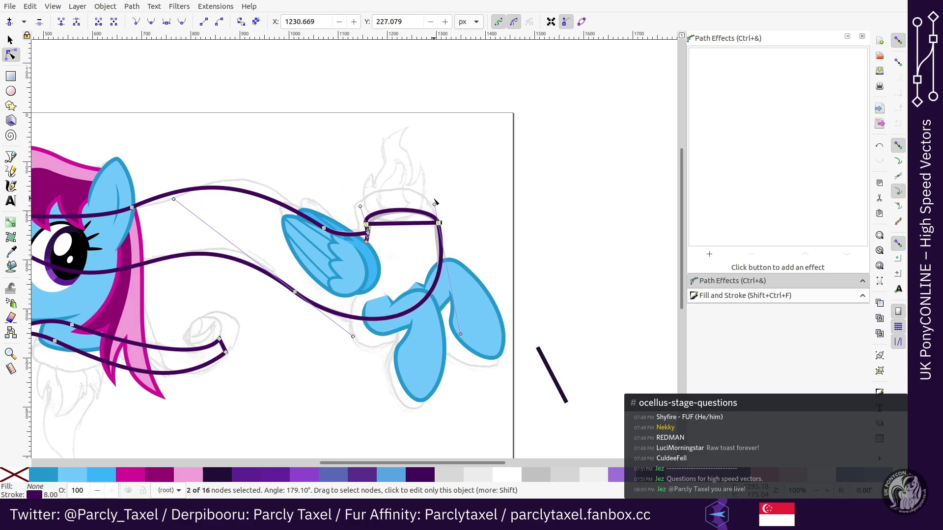
Step: Nudge only the right neck node left to X 1303.196
key(2)
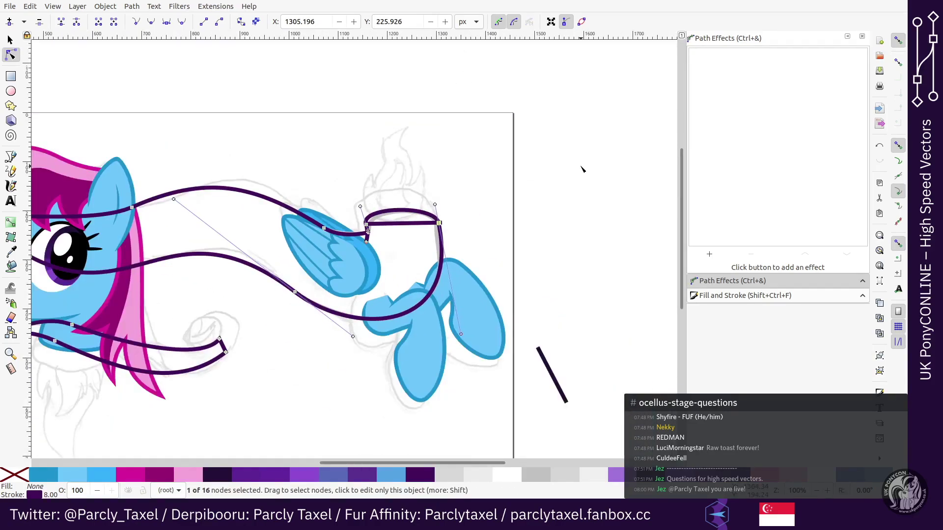
key(Left)
key(Left)
Step: Shift the left neck node slightly right and adjust both neck nodes' upper handles to reshape the rounded neck top
key(plus)
key(plus)
key(plus)
shift+click(387, 179)
click(386, 179)
drag(386, 178, 389, 176)
drag(377, 127, 391, 131)
key(Down)
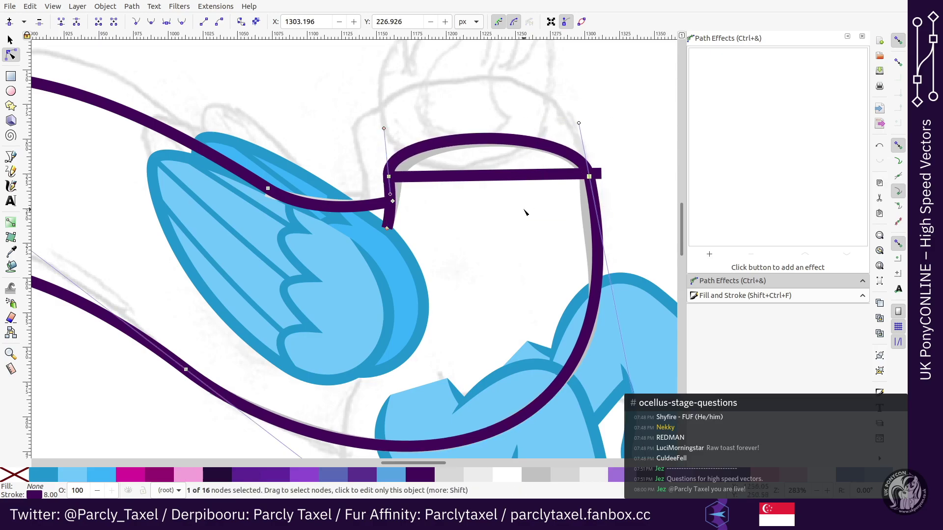
drag(579, 124, 580, 119)
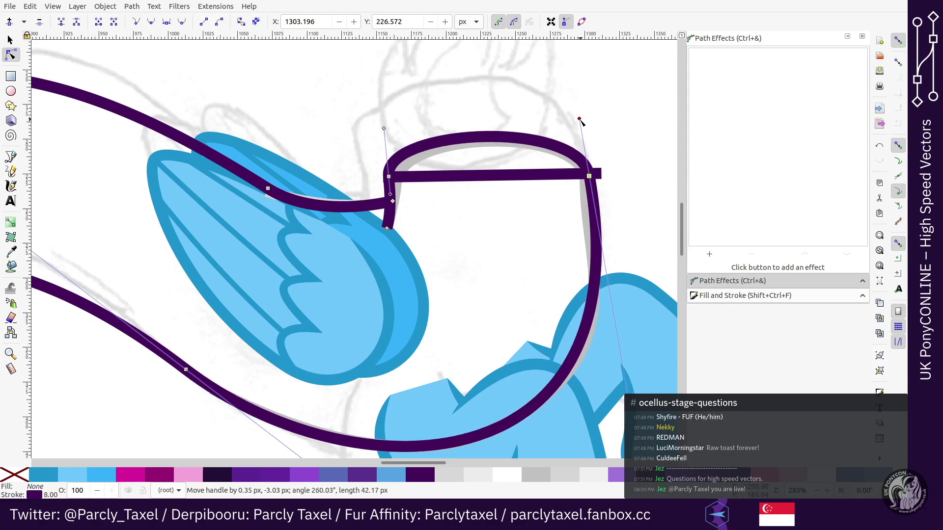
drag(384, 129, 384, 124)
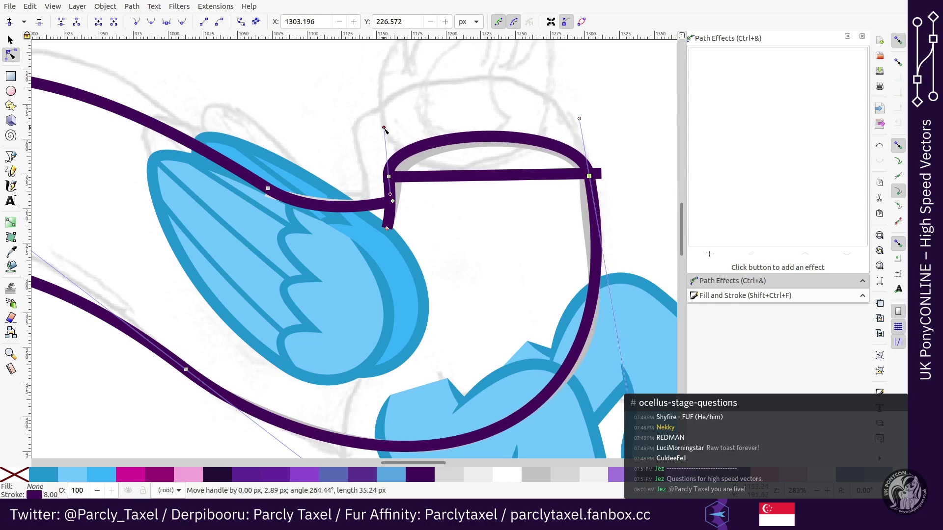
Step: Place the neck line's lower end node at X 1158.233, Y 264.342 and the adjoining back-line node at X 1159.687, Y 245.177
key(plus)
key(plus)
click(393, 214)
drag(428, 176, 426, 172)
click(420, 208)
drag(420, 207, 423, 208)
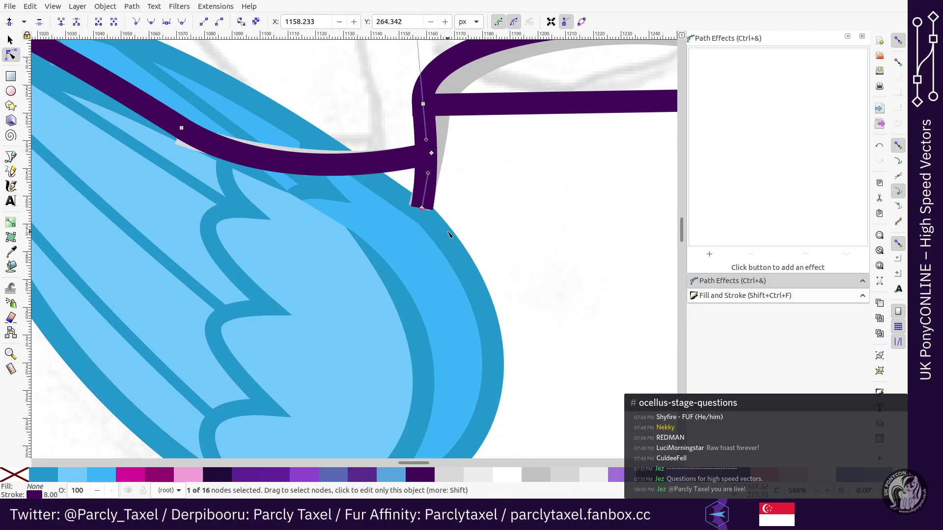
click(426, 153)
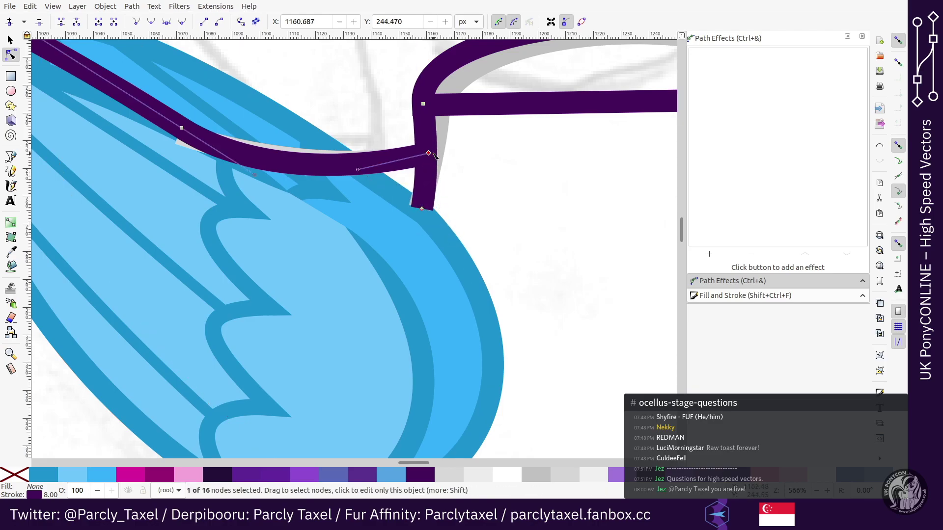
drag(434, 156, 435, 158)
Step: Smooth the back line's dip over the wing, nudging the wing node up and its neck-side node to X 1159.333, Y 244.823
key(minus)
key(minus)
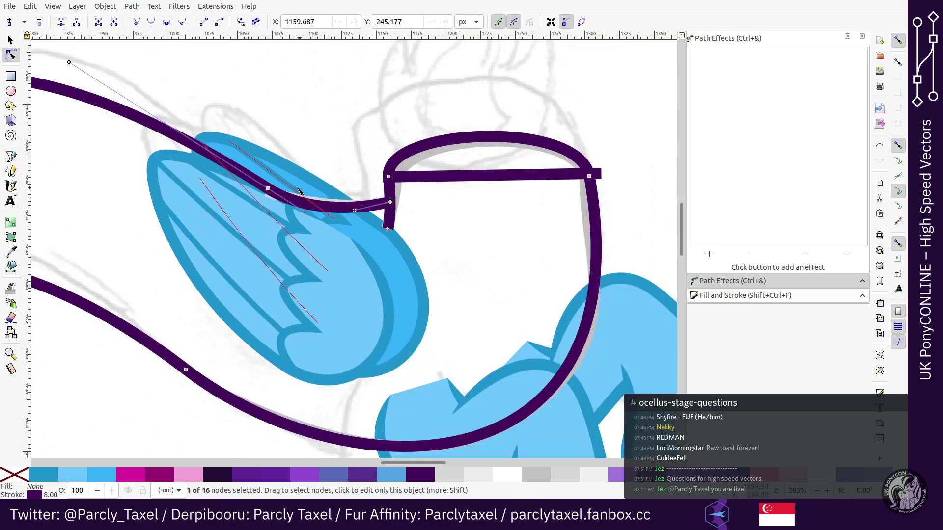
drag(305, 212, 300, 207)
click(268, 189)
key(alt+Up)
key(alt+Up)
key(alt+Up)
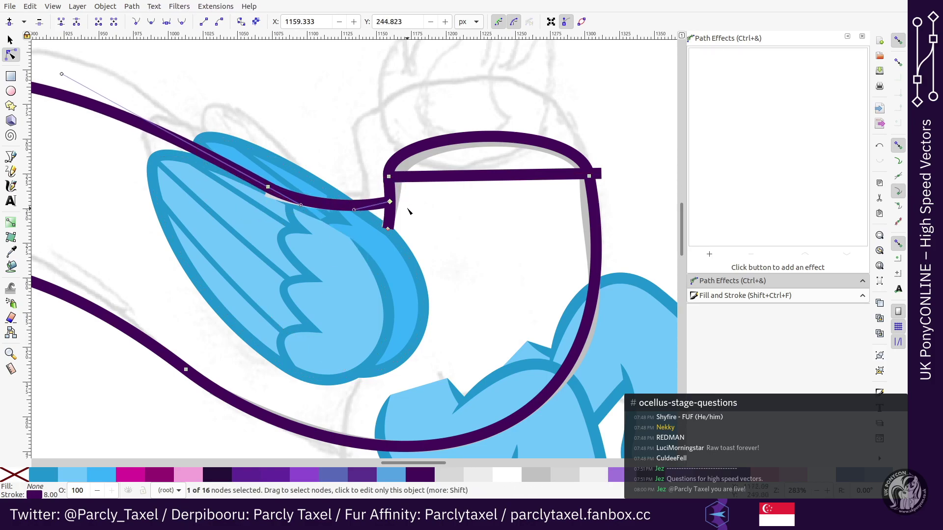
Step: Try nudging the right neck node further left
click(589, 176)
key(minus)
key(Left)
key(Left)
key(Left)
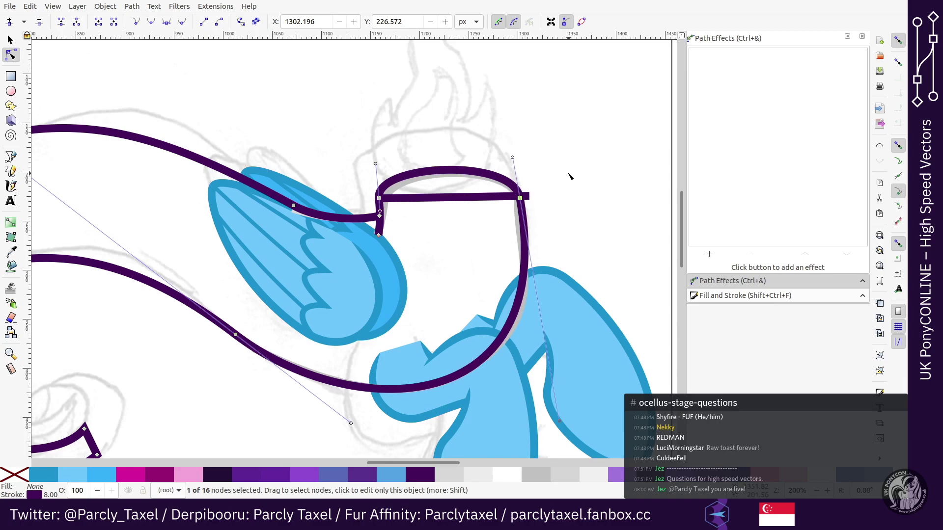
key(Left)
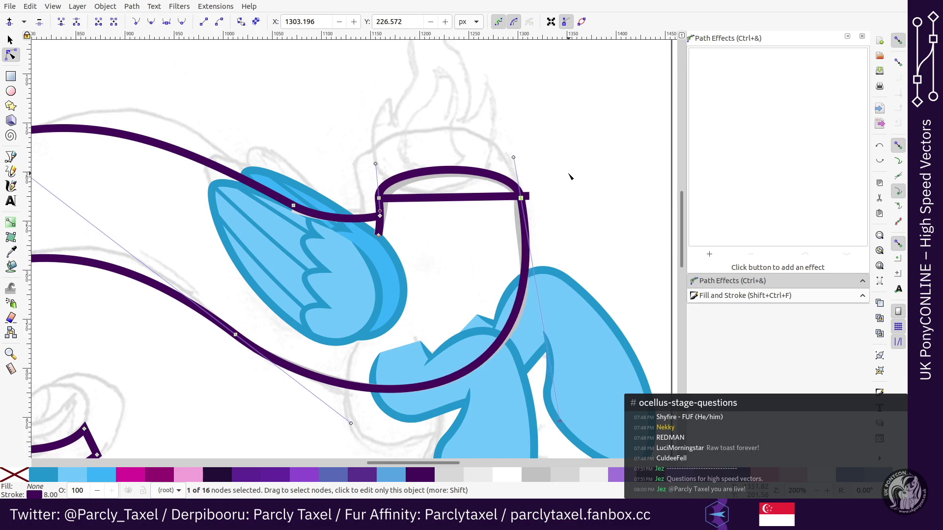
key(ctrl+z)
Step: Adjust the right neck node's lower handle and extend the belly node's lower handle to fill out the chest and belly curve
scroll(553, 345, down, 2)
drag(561, 380, 564, 381)
click(235, 295)
key(minus)
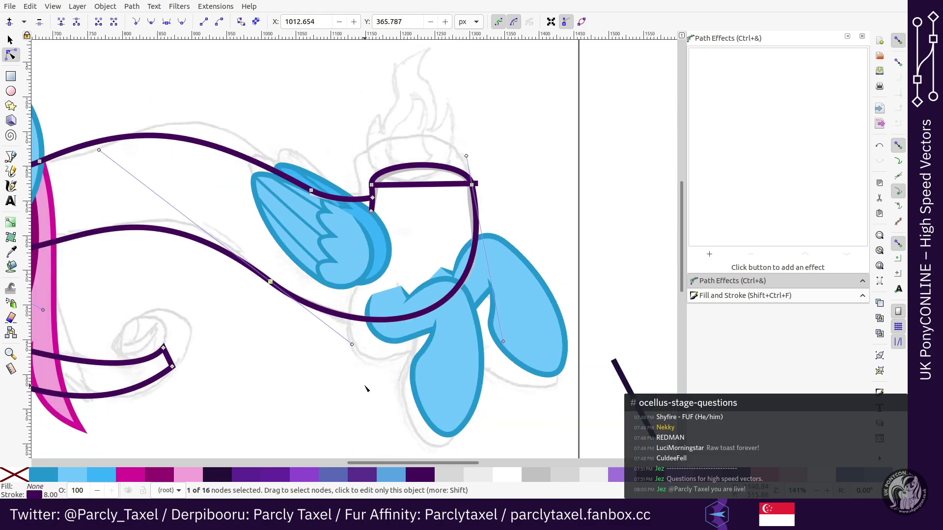
drag(351, 344, 360, 350)
Step: Recolour the grey guide outline's stroke violet
click(347, 315)
shift+click(310, 478)
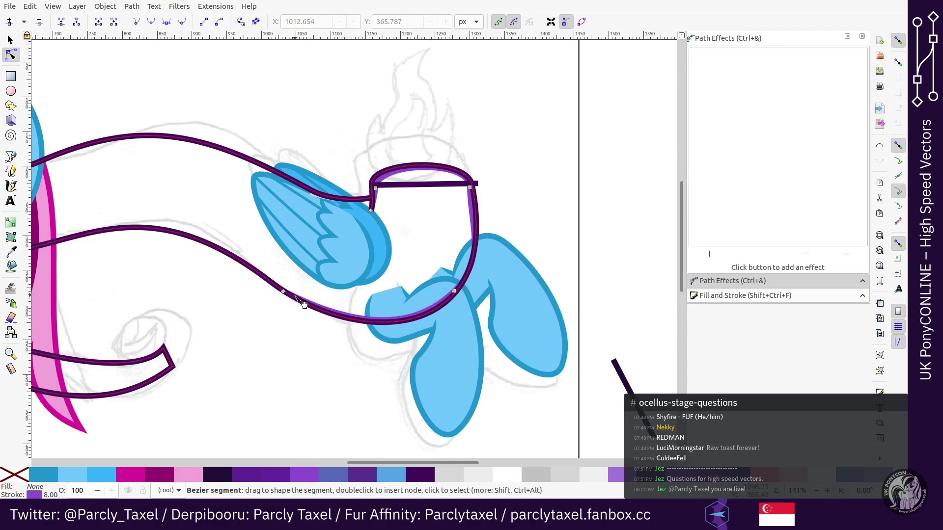
click(280, 320)
Step: Move the dark outline's belly node along the violet guide to X 1028.654, Y 372.787
click(271, 283)
click(270, 282)
key(shift+Right)
key(shift+Right)
key(shift+Left)
key(Down)
key(Right)
key(Down)
key(Down)
key(Down)
key(Down)
key(Down)
key(Down)
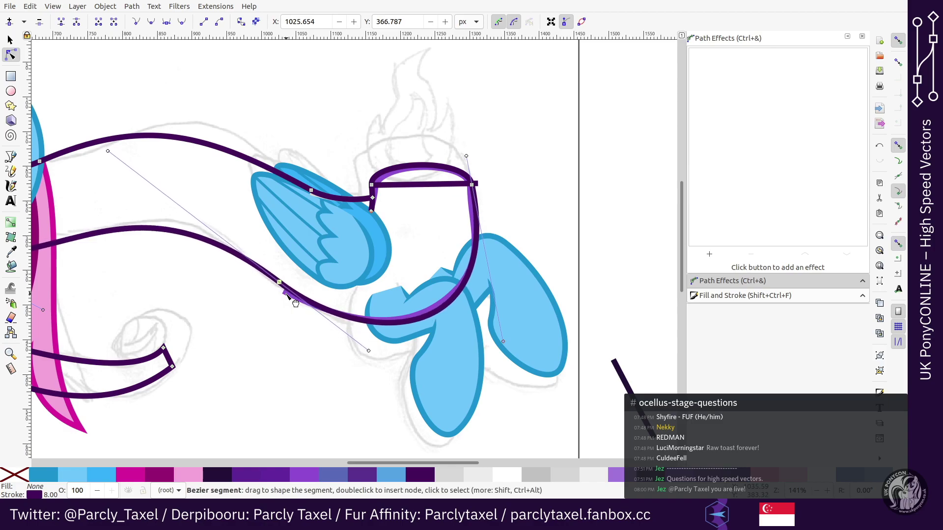
key(Right)
key(Right)
key(Right)
key(Right)
key(Right)
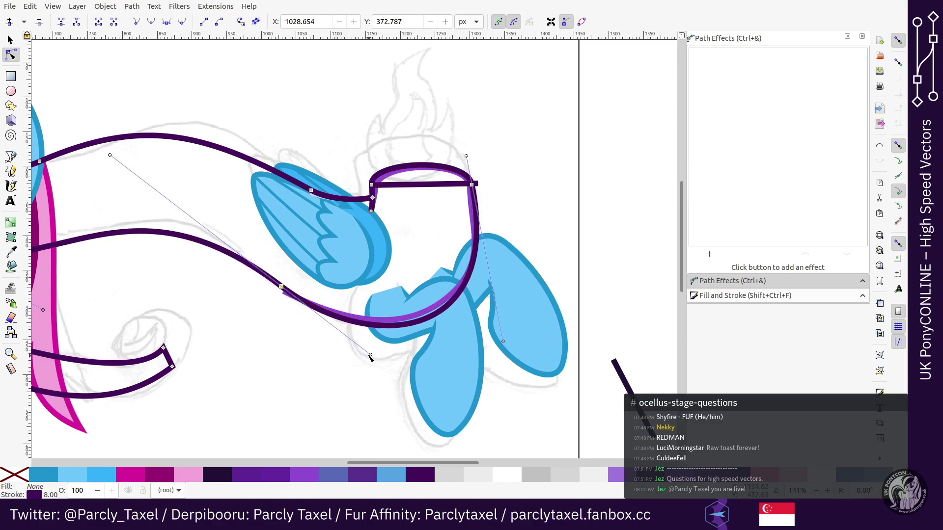
Step: Shorten the right neck node's lower handle to tighten the chest curve, and recolour the violet guide's stroke light grey
drag(503, 342, 501, 322)
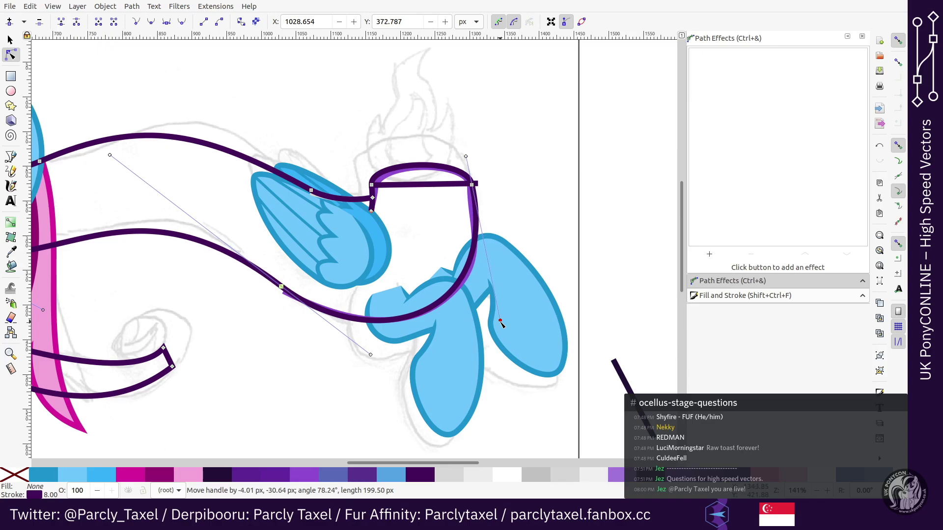
key(plus)
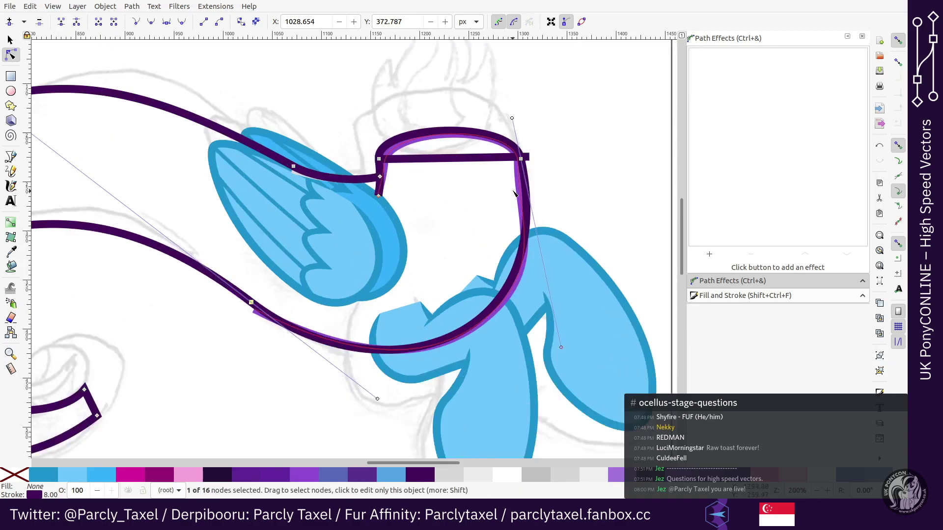
click(515, 192)
shift+click(525, 476)
Step: Move the straight dark neck line up above the neck curve to Y 150.573
click(527, 180)
click(495, 163)
key(s)
key(shift+Up)
key(shift+Up)
key(shift+Up)
key(shift+Up)
key(shift+Up)
key(shift+Up)
key(shift+Up)
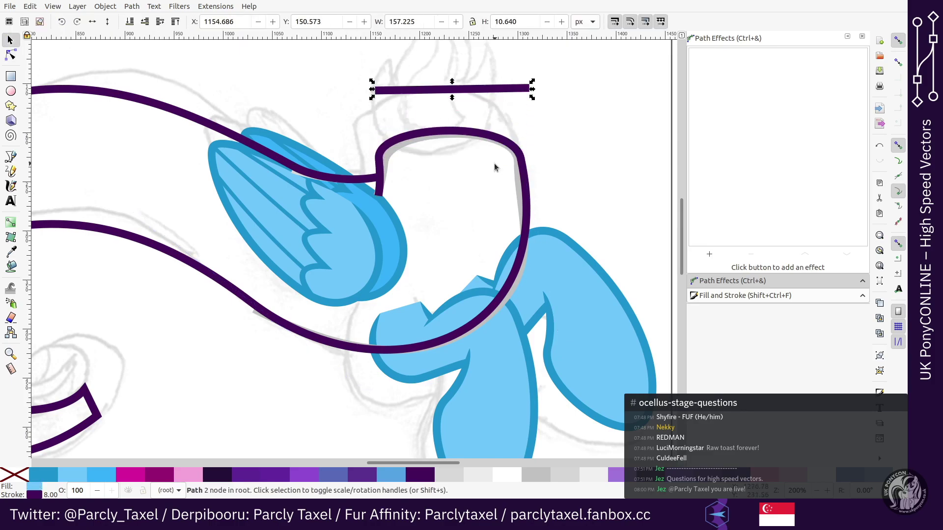
Step: Nudge the right neck node to X 1303.696, Y 226.572 and adjust the neck and belly handles to refine the chest curve
key(n)
click(522, 154)
drag(541, 141, 492, 185)
key(alt+Right)
key(alt+Down)
drag(378, 399, 382, 397)
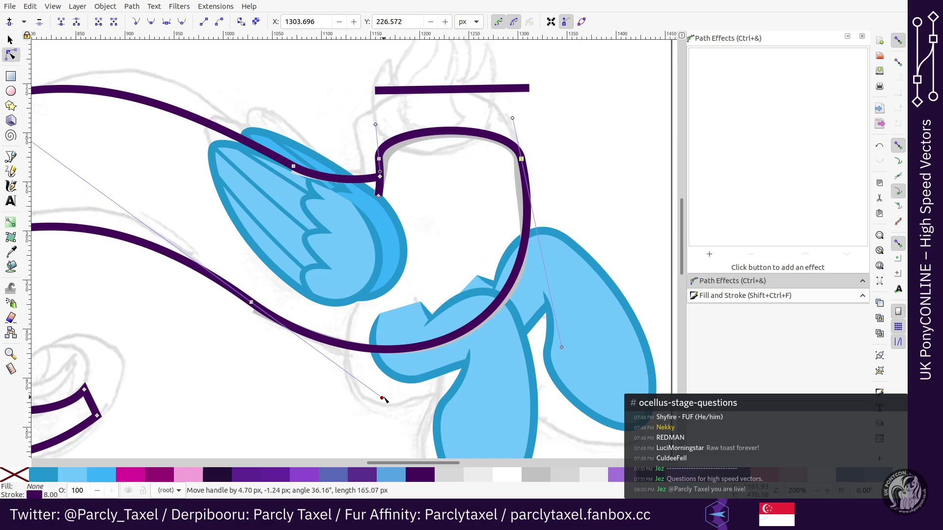
drag(563, 349, 560, 351)
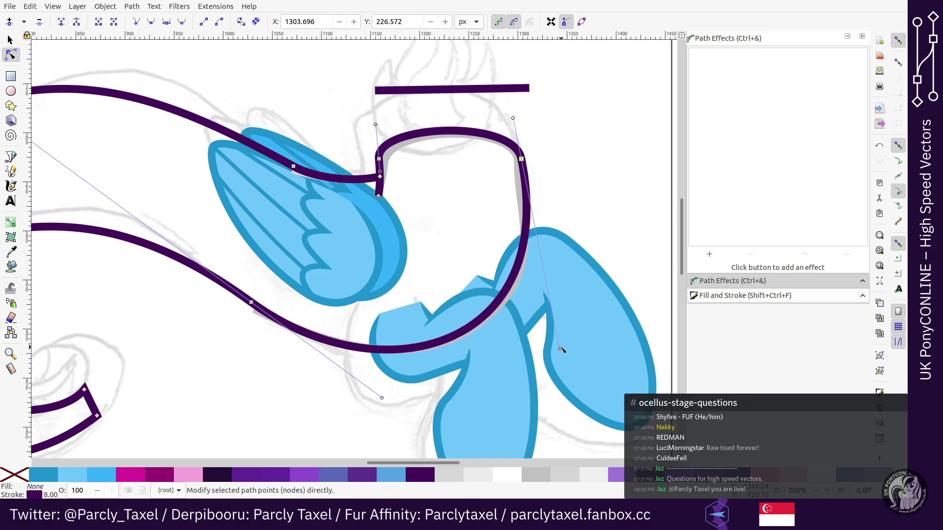
Step: Move the body outline's upper node over the forelock to X 478.372, Y 183.903 and reshape the upper and lower body curve handles
ctrl+scroll(563, 350, down, 3)
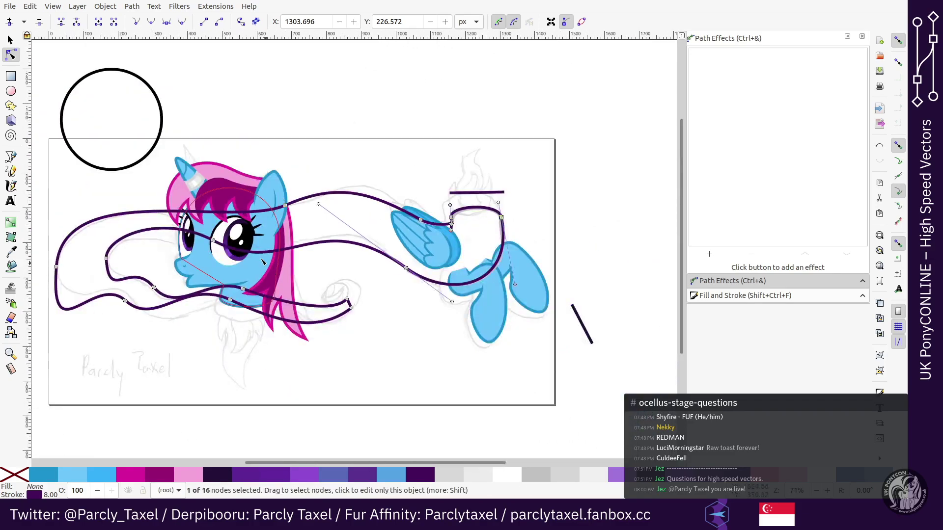
drag(285, 287, 296, 287)
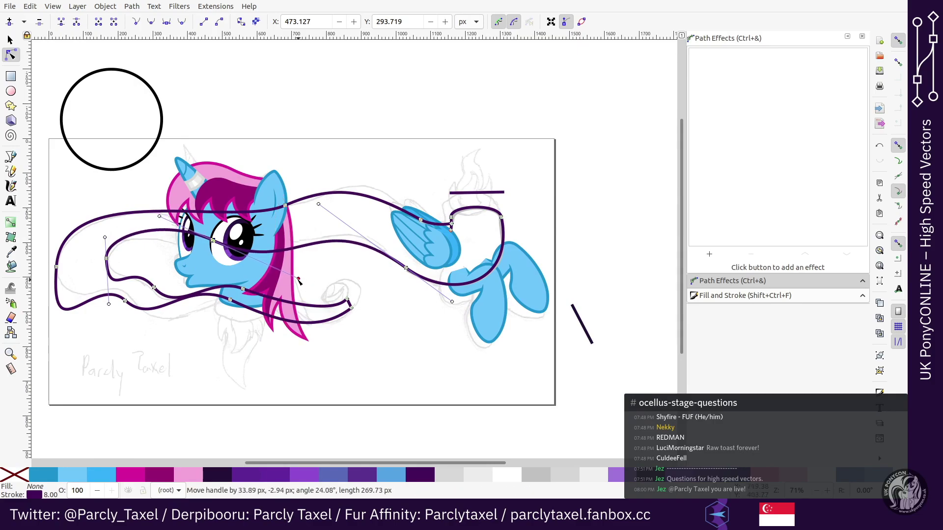
drag(285, 206, 216, 204)
drag(268, 180, 312, 253)
drag(369, 194, 309, 171)
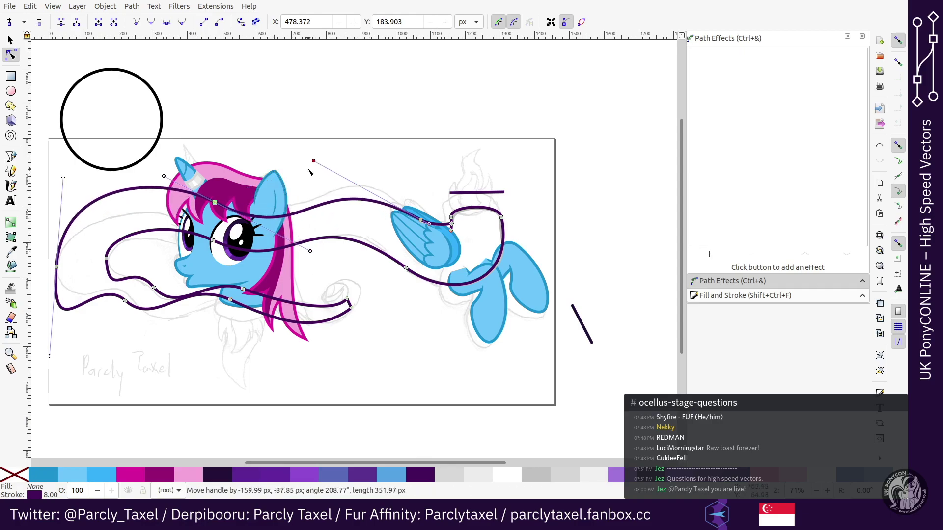
Step: Lower the upper outline node over the forelock to Y 213.903 and adjust its handles to smooth the back curve
key(Down)
key(Down)
key(Down)
key(Down)
key(Down)
key(Down)
key(Down)
key(Down)
key(Down)
key(Down)
key(Down)
key(Down)
key(Down)
key(Down)
key(Down)
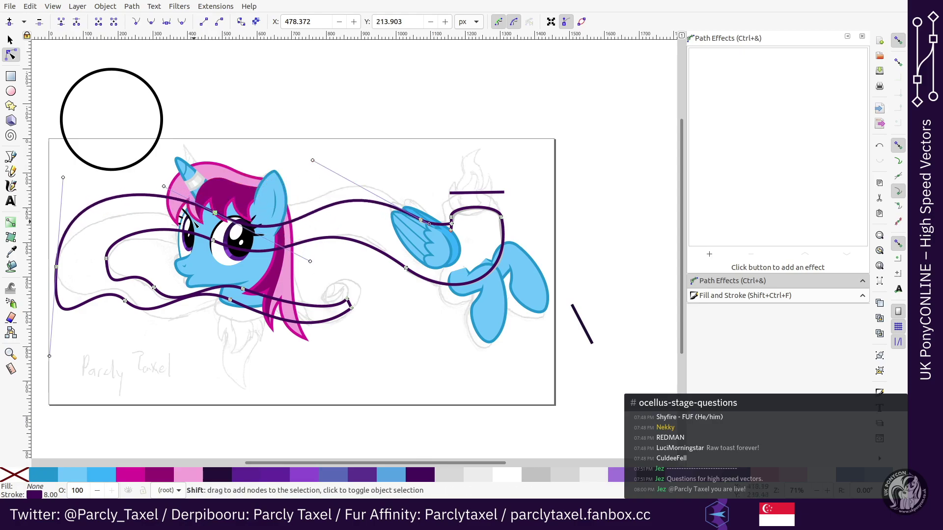
mouse_move(311, 263)
mouse_down()
mouse_move(317, 236)
mouse_move(314, 249)
mouse_up()
drag(314, 163, 312, 162)
drag(315, 249, 299, 238)
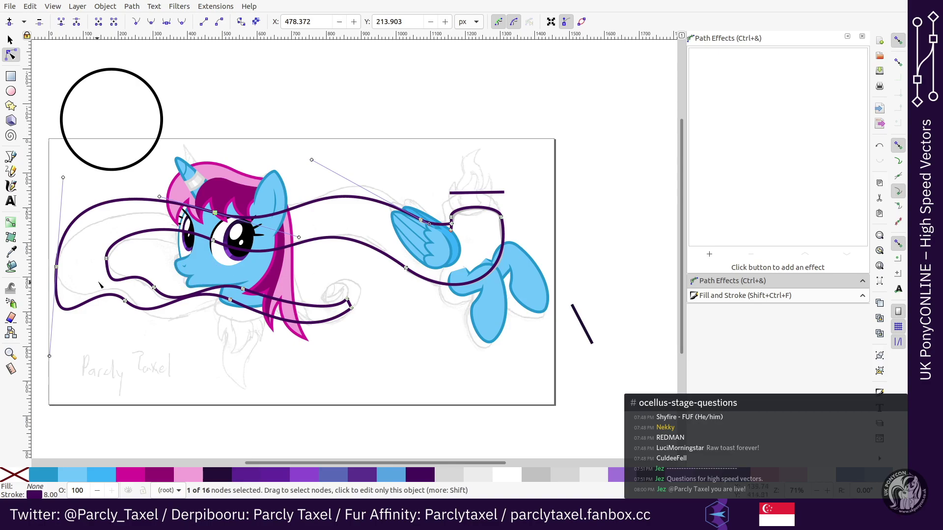
Step: Shorten the handles of the outer tail bend's leftmost node and those of the node beneath it to round the bend
drag(302, 463, 263, 418)
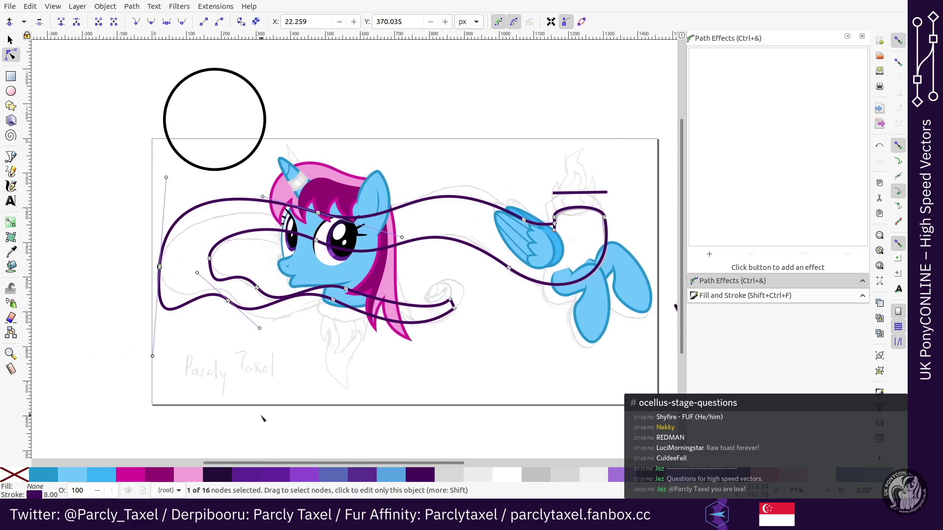
key(1)
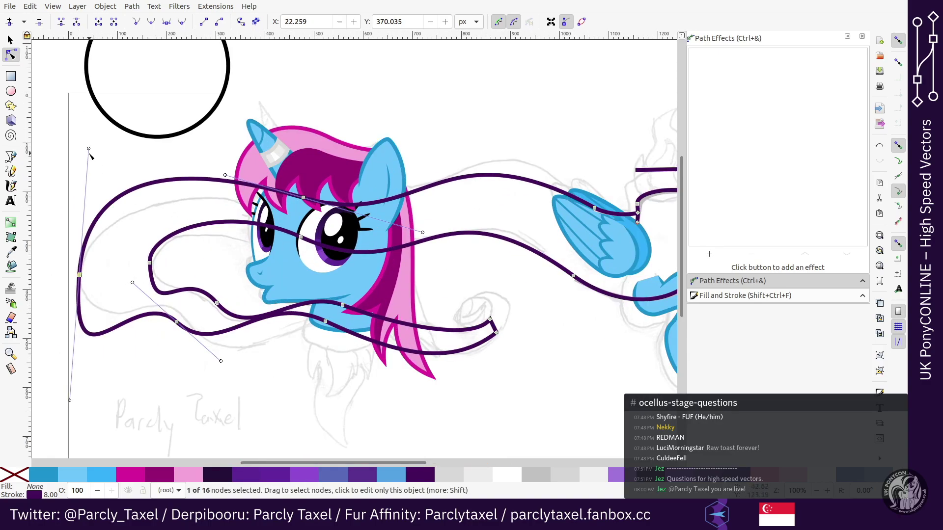
drag(75, 204, 76, 204)
drag(89, 149, 75, 186)
drag(86, 402, 88, 346)
drag(133, 284, 151, 308)
Step: Shift the tail's lower edge node and tip outward, and reshape the lower edge node below the muzzle
click(176, 323)
drag(326, 322, 340, 324)
drag(272, 293, 267, 299)
drag(228, 352, 281, 368)
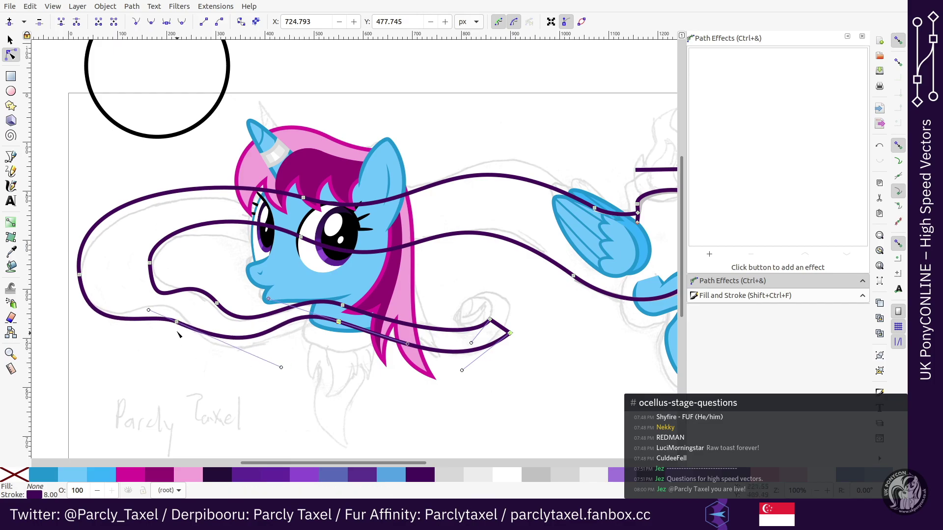
click(177, 323)
mouse_move(177, 322)
mouse_down()
mouse_move(214, 336)
mouse_move(178, 319)
mouse_up()
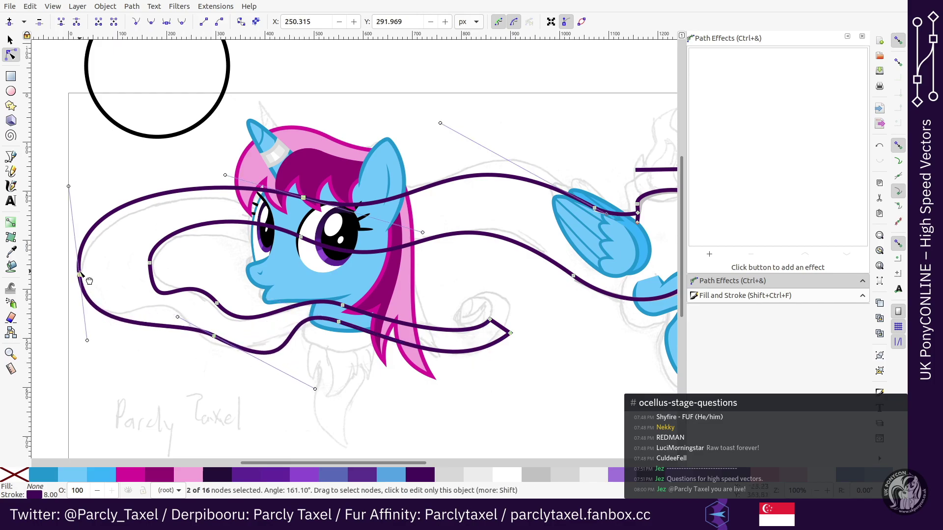
Step: Replace the outer tail bend's leftmost node with a smooth node on its underside, and extend the handles to widen the loop
double_click(179, 327)
key(Delete)
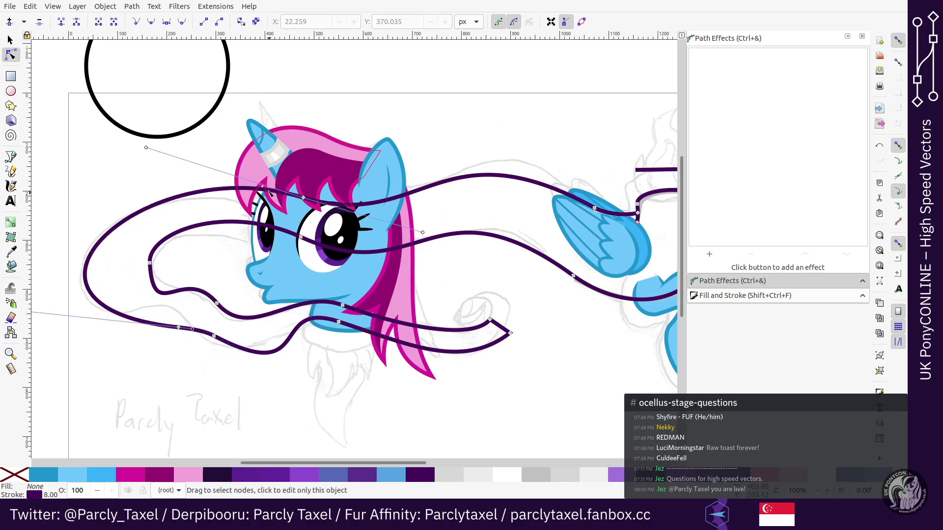
click(151, 22)
click(179, 327)
key(minus)
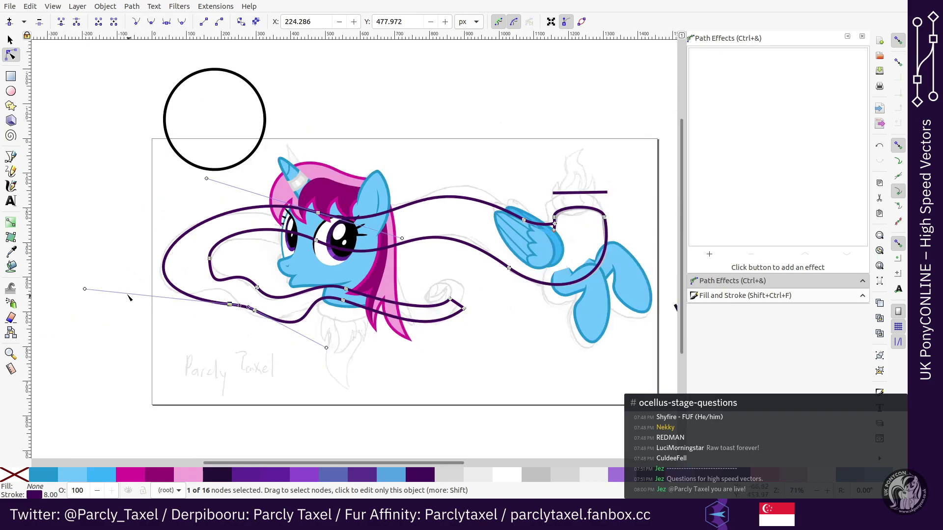
drag(85, 289, 107, 349)
drag(207, 179, 136, 152)
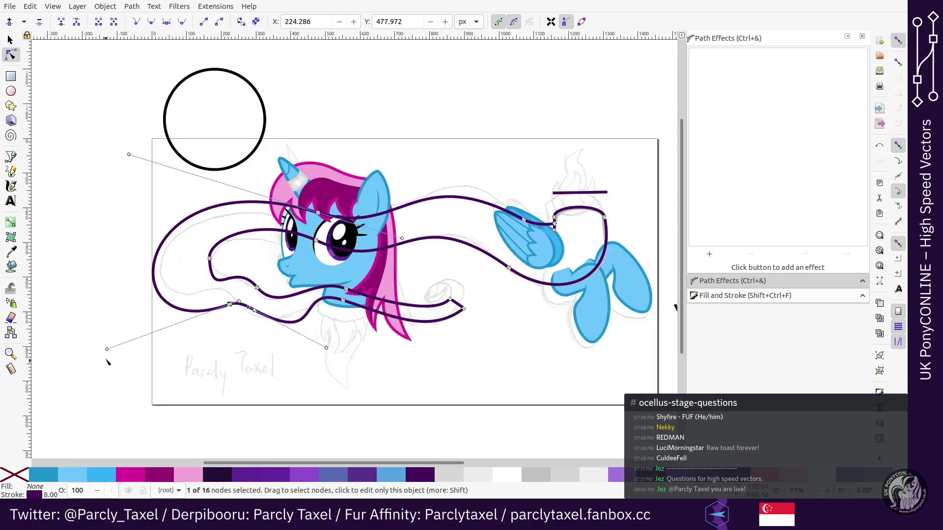
Step: Move the outer tail bend's smooth underside node up and slightly toward the head
click(190, 293)
click(230, 305)
key(shift+Up)
key(shift+Up)
key(shift+Up)
key(shift+Up)
key(shift+Right)
key(shift+Up)
key(shift+Down)
key(shift+Right)
Step: Replace the inner tail bend's leftmost node with a smooth node on its underside, and extend the handles to round the loop
key(plus)
key(plus)
click(64, 268)
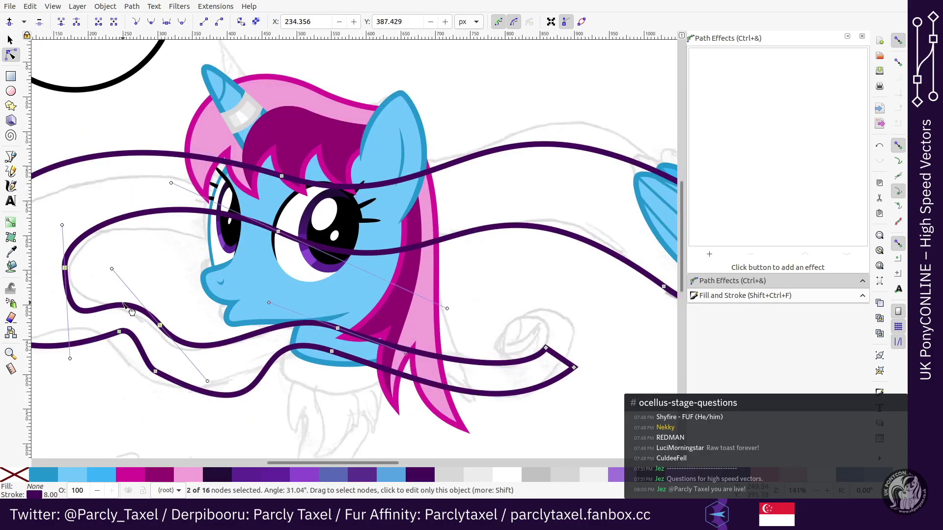
key(Delete)
click(122, 305)
click(151, 23)
drag(135, 306, 172, 293)
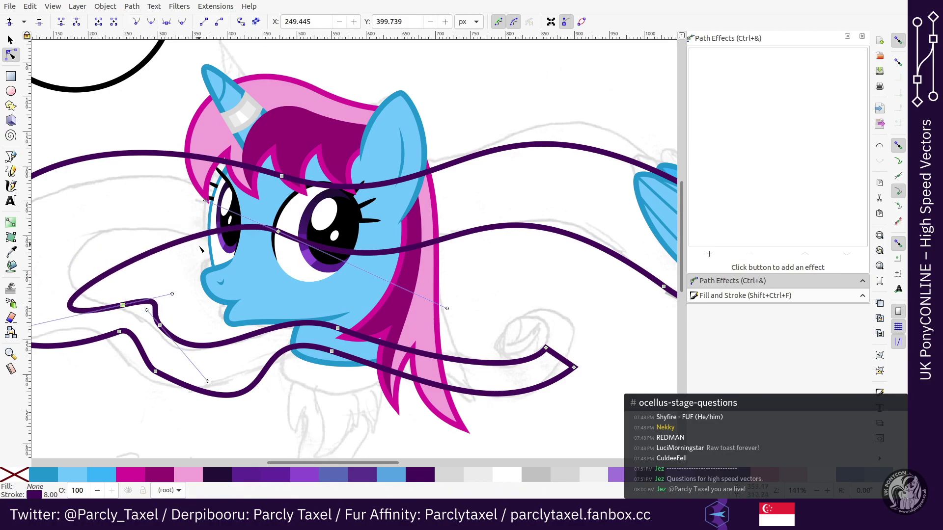
key(minus)
drag(250, 221, 135, 174)
key(s)
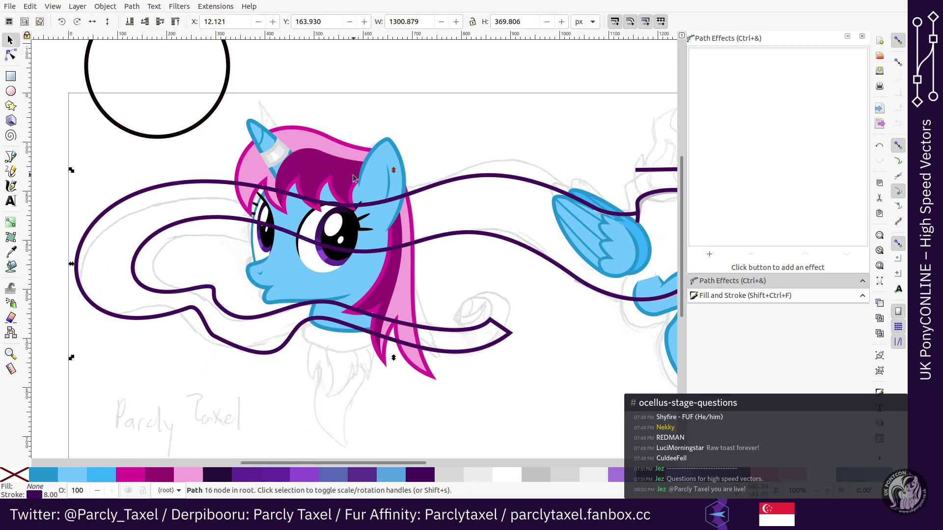
Step: Remove the tail's end section below the head, leaving the outline open after the bend
key(n)
drag(267, 270, 542, 403)
click(114, 24)
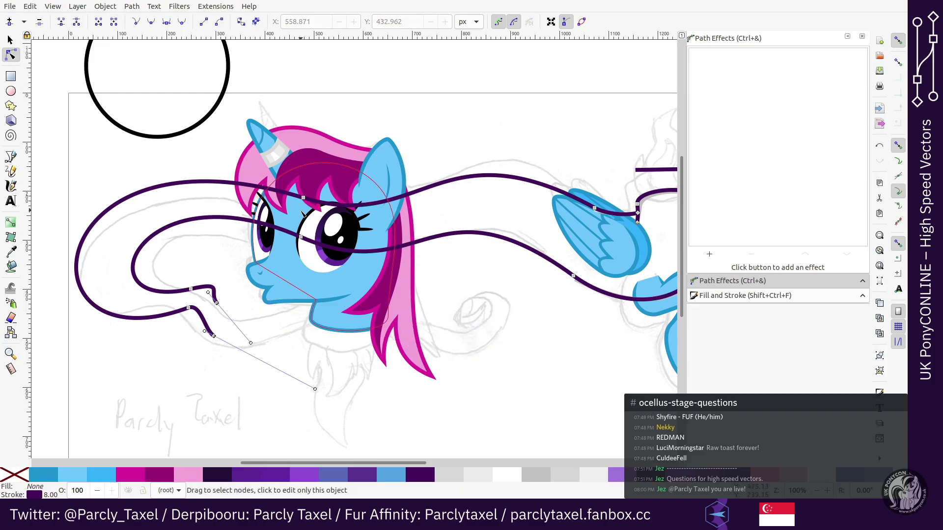
Step: Move the tail outline's two open end nodes together under the chin to X 519.681, Y 471.868
drag(212, 336, 205, 354)
key(shift+Right)
key(shift+Right)
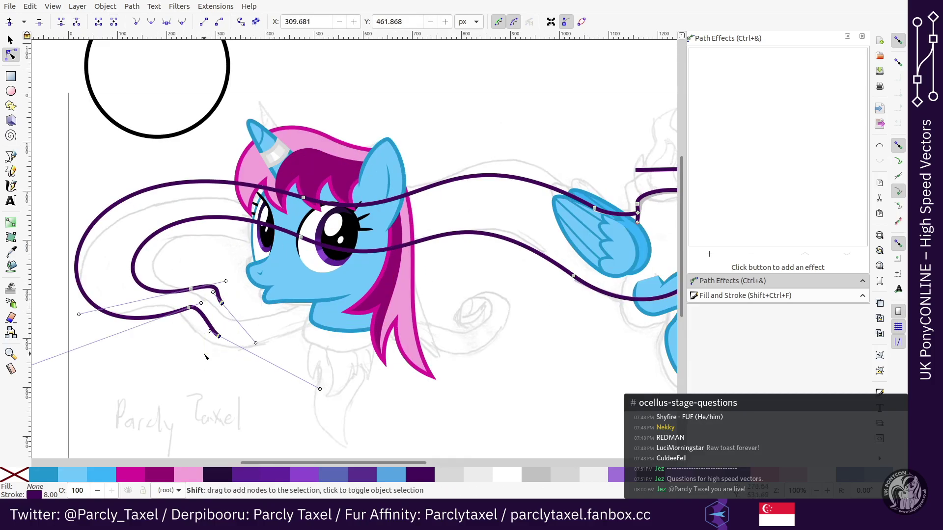
key(shift+Right)
key(shift+Right)
key(shift+Right)
key(shift+Right)
key(shift+Right)
key(shift+Right)
key(shift+Right)
key(shift+Right)
key(shift+Right)
key(shift+Right)
key(shift+Right)
key(shift+Right)
key(shift+Right)
key(shift+Right)
key(shift+Right)
key(shift+Right)
key(shift+Right)
key(shift+Right)
key(shift+Right)
key(shift+Down)
key(shift+Right)
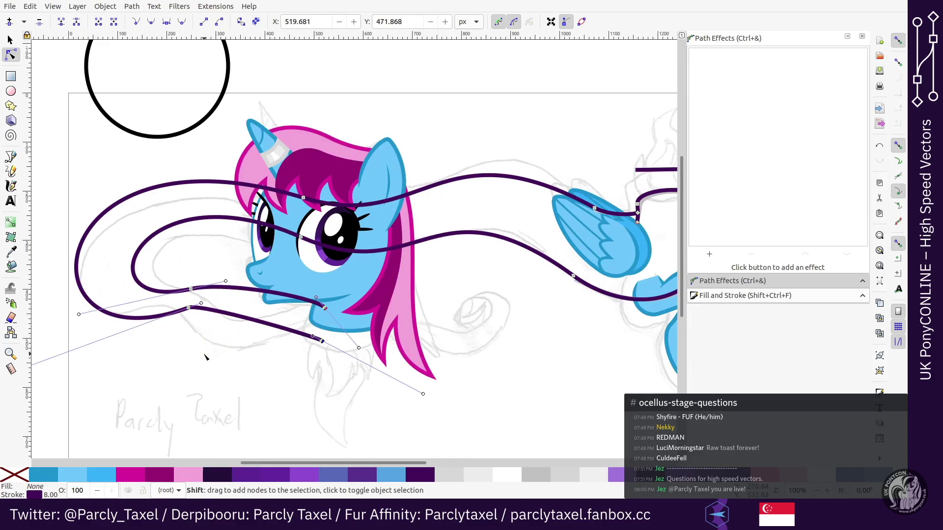
Step: Lengthen the open ends' incoming handles and move both end nodes to X 579.681, Y 421.868
drag(315, 302, 270, 353)
key(shift+Right)
key(shift+Right)
key(shift+Right)
key(shift+Right)
key(shift+Right)
key(shift+Right)
key(shift+Right)
key(shift+Up)
key(shift+Up)
key(shift+Up)
key(shift+Up)
key(shift+Left)
key(shift+Up)
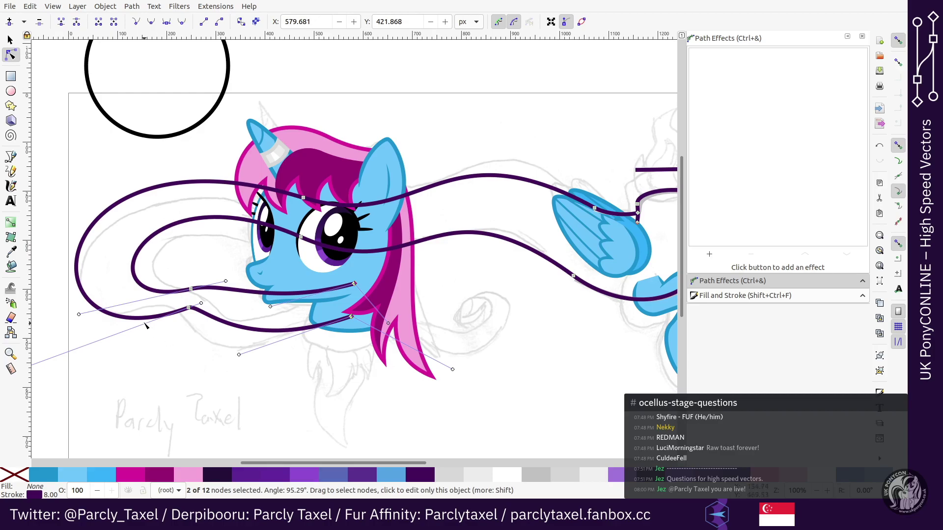
Step: Shift the outer bend's underside node down and away from the head, and lengthen the inner underside node's handle toward the head
click(189, 308)
key(shift+Left)
key(shift+Down)
key(Left)
key(Left)
key(Left)
key(Left)
key(Left)
key(Left)
key(Left)
key(Left)
key(Left)
key(Left)
click(191, 288)
drag(246, 293, 268, 270)
Step: Move both underside nodes of the tail bend together down and toward the head
drag(160, 277, 240, 345)
key(shift+Down)
key(shift+Down)
key(shift+Down)
key(shift+Right)
key(shift+Right)
key(shift+Right)
key(shift+Right)
key(shift+Down)
key(shift+Down)
key(shift+Up)
key(shift+Right)
Step: Move the tail's two open end nodes together to X 649.681, Y 441.868
drag(320, 213, 410, 360)
key(shift+Right)
key(shift+Right)
key(shift+Right)
key(shift+Right)
key(shift+Down)
key(shift+Down)
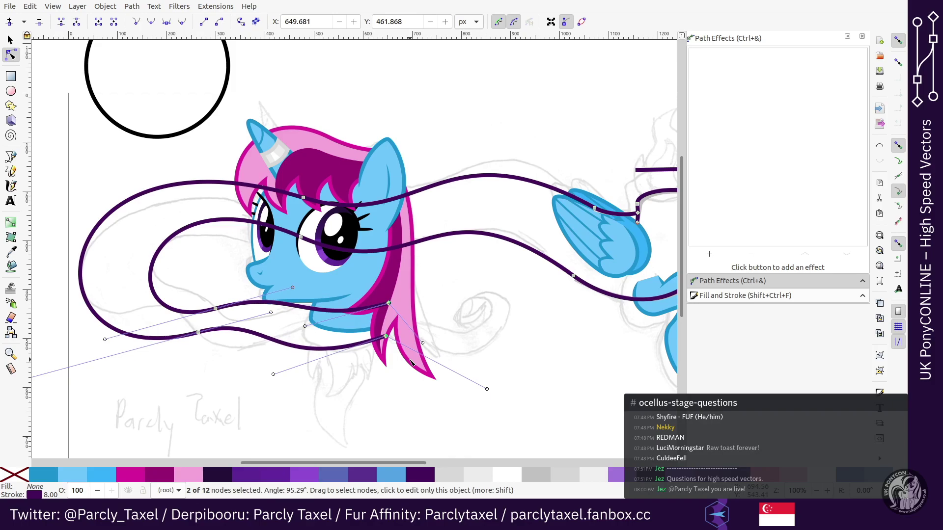
key(Right)
key(Right)
key(Right)
key(Right)
key(Right)
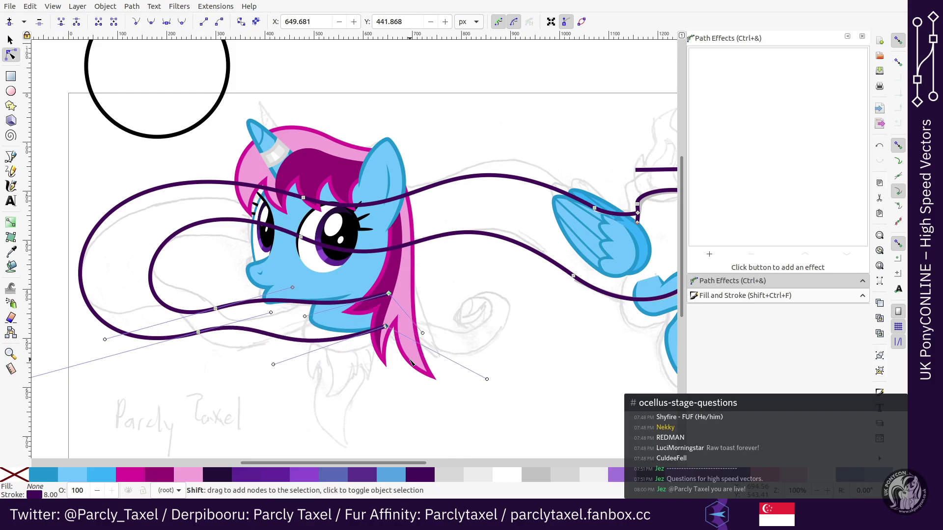
key(s)
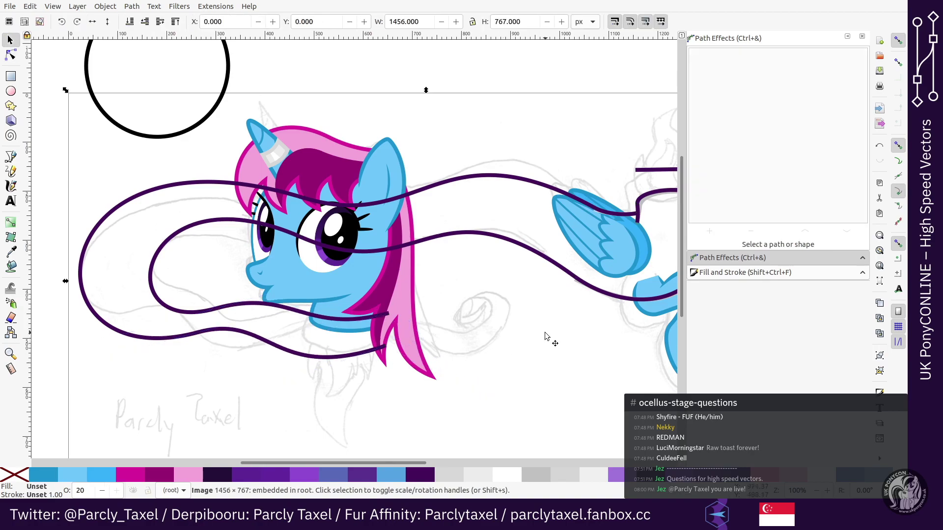
click(545, 337)
scroll(545, 336, down, 8)
key(shift+Down)
key(shift+Down)
key(shift+Down)
key(shift+Down)
key(shift+Down)
key(shift+Down)
key(shift+Down)
key(shift+Down)
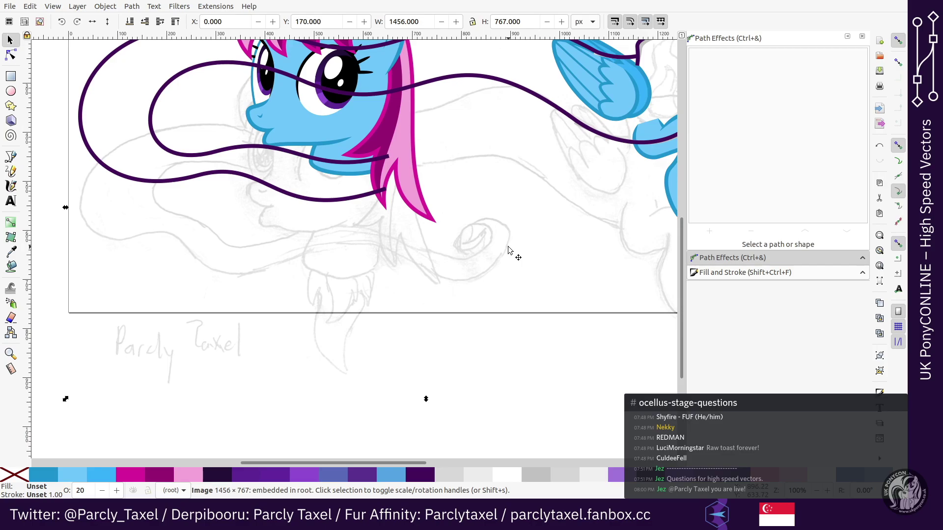
key(ctrl+z)
scroll(431, 235, up, 2)
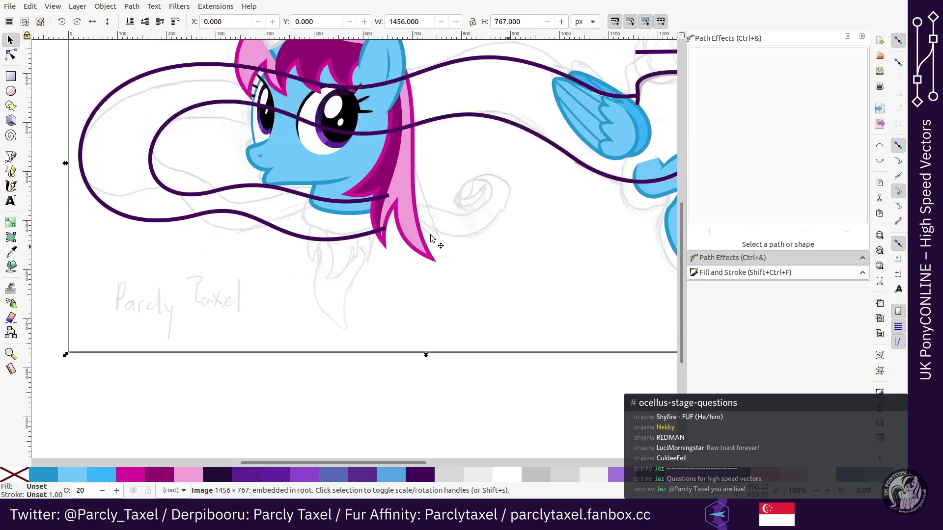
Step: Move the two open end nodes of the long purple outline's lower curve upward to about Y 452 px
key(n)
click(334, 202)
drag(343, 183, 428, 251)
scroll(427, 251, up, 4)
key(shift+Up)
key(shift+Up)
key(shift+Up)
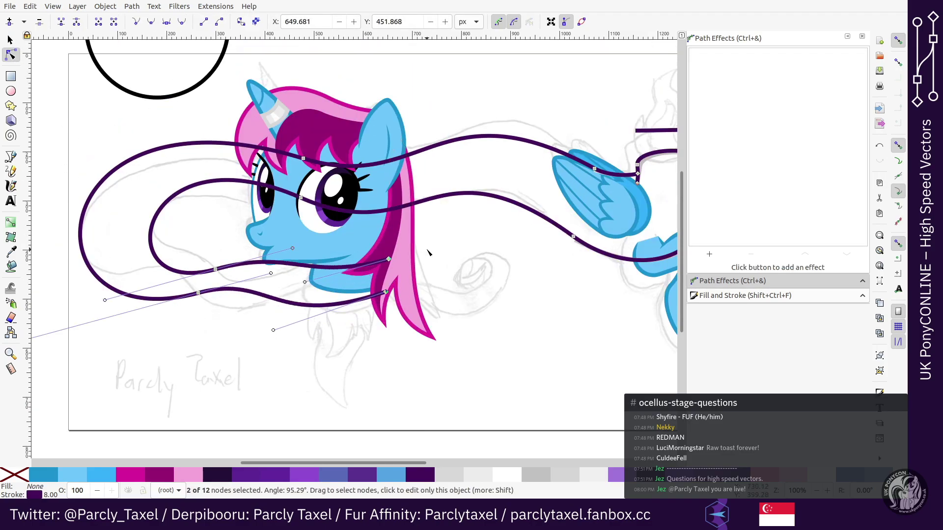
Step: Lower the inner line's end node about 20 px and shorten its handle so the curve flattens toward the end
click(388, 259)
key(shift+Down)
key(shift+Down)
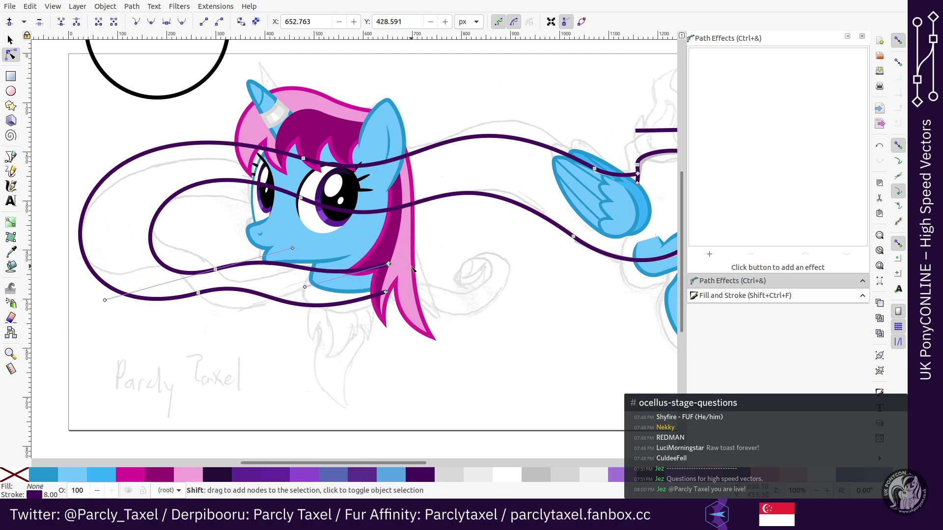
drag(305, 292, 326, 271)
Step: Shift the pair of nodes on the lower part of the purple loop up and outward, centred near X 202, Y 414 px
drag(183, 249, 255, 340)
key(shift+Up)
key(shift+Left)
key(shift+Up)
key(shift+Left)
key(shift+Up)
key(shift+Left)
key(shift+Up)
key(shift+Left)
key(shift+Up)
key(shift+Left)
key(shift+Up)
key(shift+Left)
key(shift+Left)
key(shift+Left)
key(shift+Down)
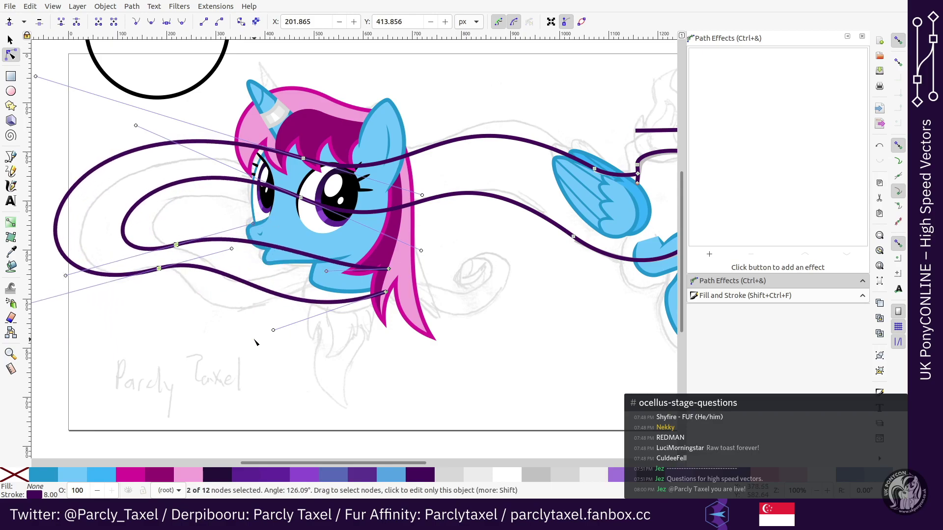
Step: Reshape the purple loop's inner and outer curves by adjusting the lower nodes' handles and nudging the inner lower node inward
drag(277, 466, 253, 466)
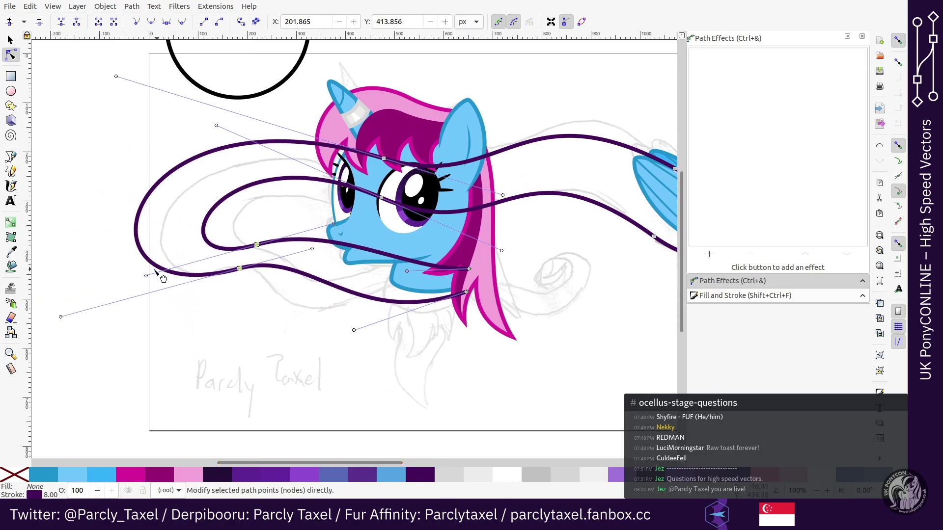
drag(146, 276, 170, 268)
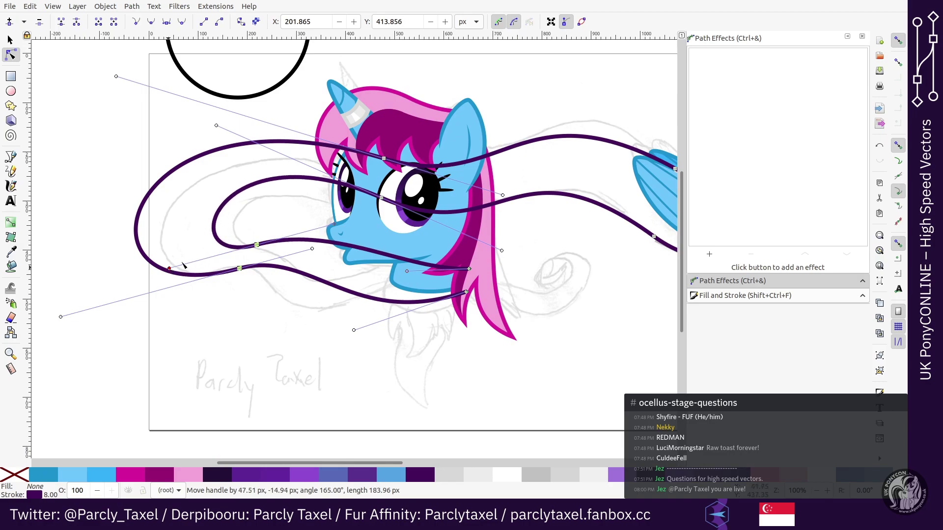
click(256, 245)
drag(256, 246, 265, 245)
drag(216, 127, 189, 127)
click(384, 159)
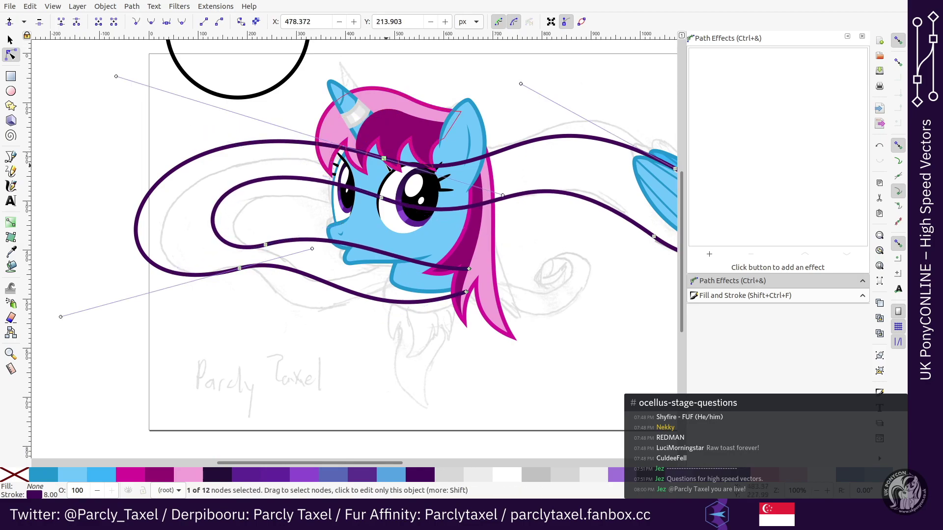
drag(62, 318, 94, 311)
Step: Move the two open end nodes of the purple outline toward the loop, centred at about X 480 px
drag(345, 216, 508, 315)
key(shift+Left)
key(shift+Left)
key(shift+Left)
key(shift+Left)
key(shift+Left)
key(shift+Left)
key(shift+Left)
key(shift+Left)
key(shift+Left)
key(shift+Left)
key(shift+Left)
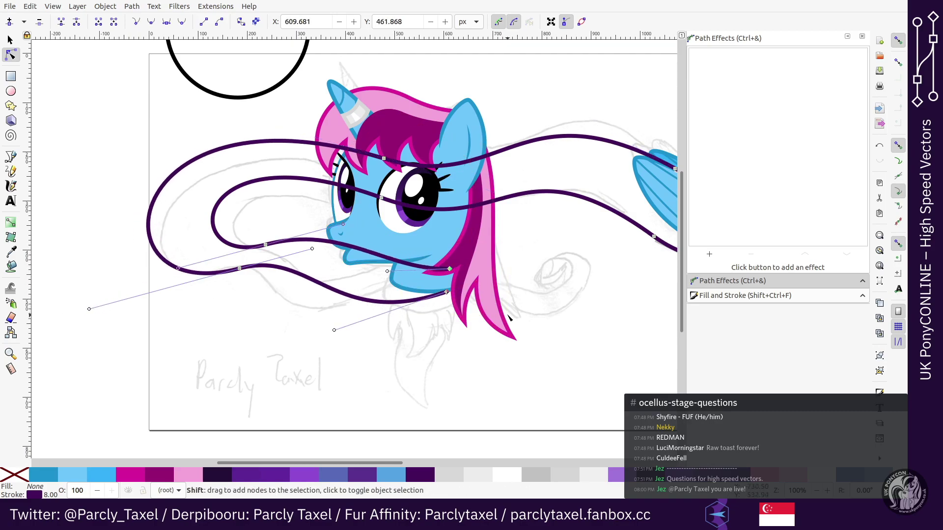
key(shift+Left)
key(shift+Left)
key(shift+Left)
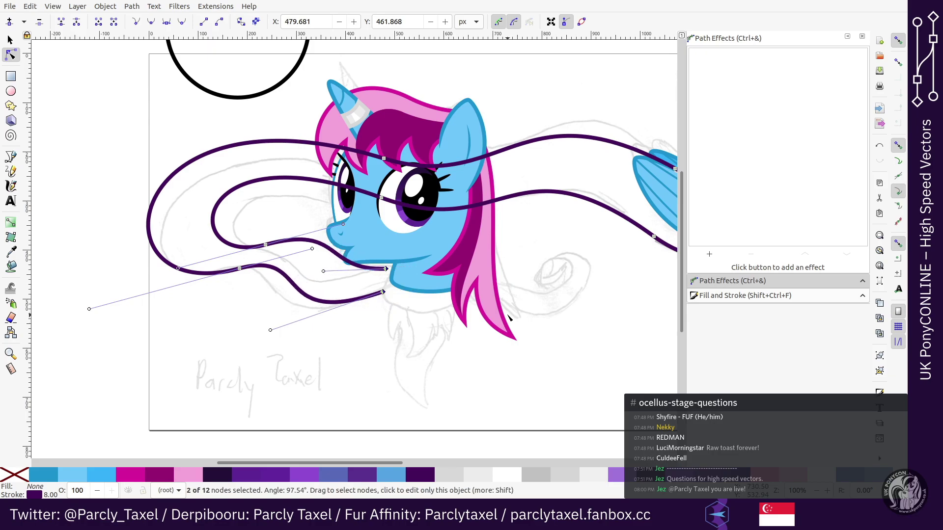
Step: Smooth the two short lower curves beneath the pony's chin by adjusting the handles at both of their ends
drag(343, 224, 312, 237)
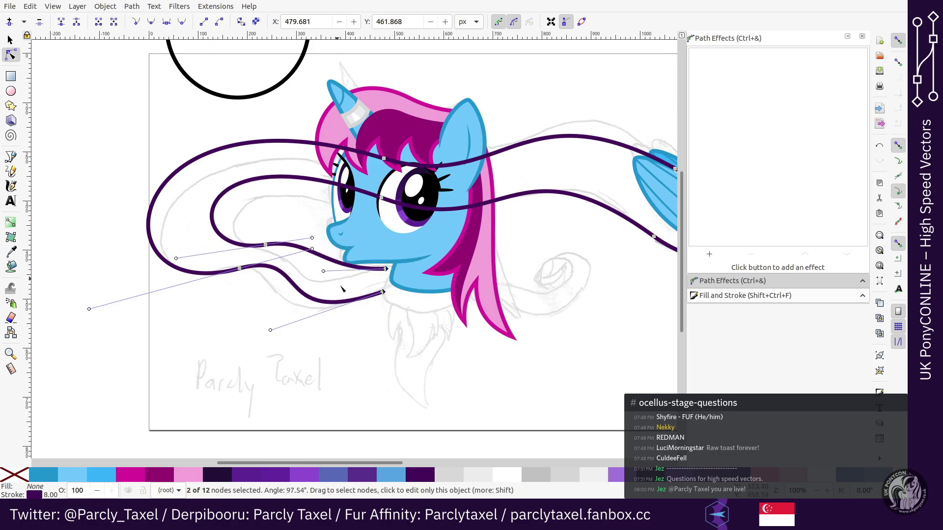
drag(324, 272, 333, 283)
drag(313, 250, 288, 260)
drag(270, 331, 307, 317)
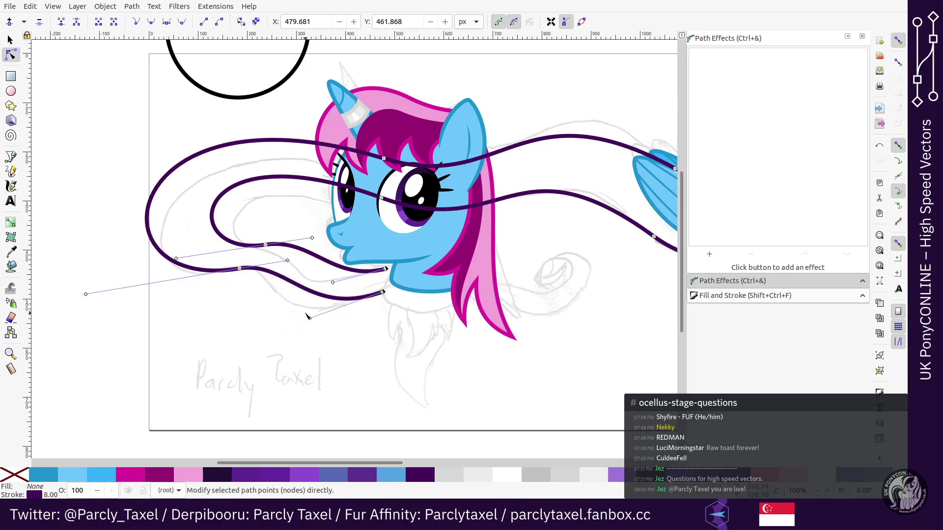
Step: Draw the inner and outer lines of the curled tip with the Pen tool, starting from the outline's two open ends
click(10, 157)
click(385, 270)
drag(507, 316, 582, 271)
click(545, 271)
key(Return)
click(383, 294)
mouse_move(543, 271)
mouse_down()
mouse_move(489, 313)
mouse_move(496, 295)
mouse_up()
key(Return)
Step: Delete the stray dark diagonal line outside the page and the horizontal purple line above the body
scroll(497, 295, right, 2)
key(plus)
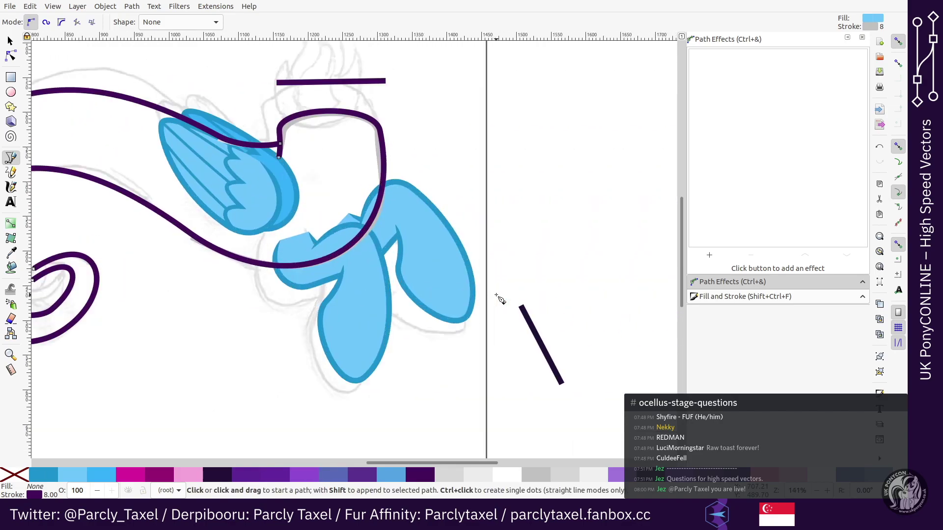
key(s)
click(525, 313)
scroll(295, 194, up, 6)
key(Delete)
click(308, 200)
key(Delete)
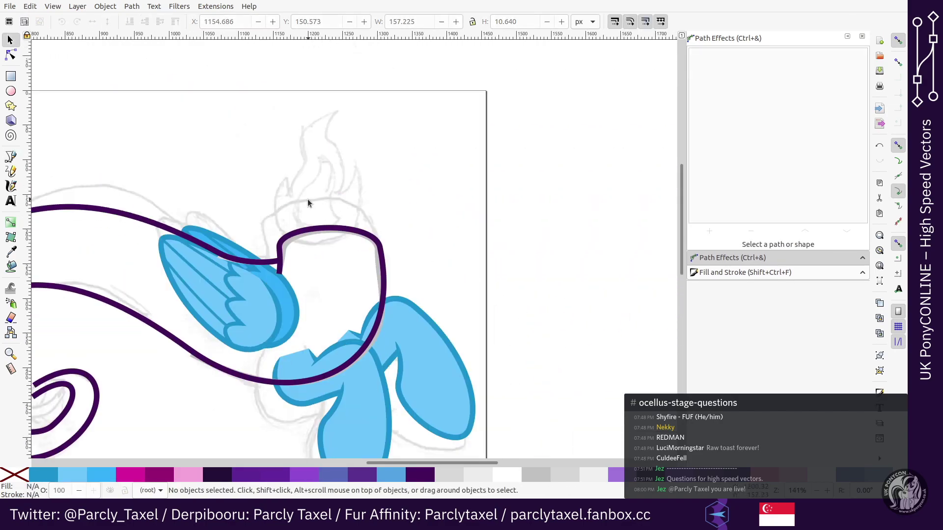
Step: Delete the grey leftover line lying underneath the purple body outline beside the wings
key(ctrl+Left)
key(ctrl+Left)
key(ctrl+Left)
key(ctrl+Left)
key(ctrl+Left)
key(plus)
key(plus)
key(n)
click(303, 280)
click(213, 256)
drag(245, 274, 301, 278)
click(345, 244)
key(s)
key(Delete)
scroll(334, 240, down, 2)
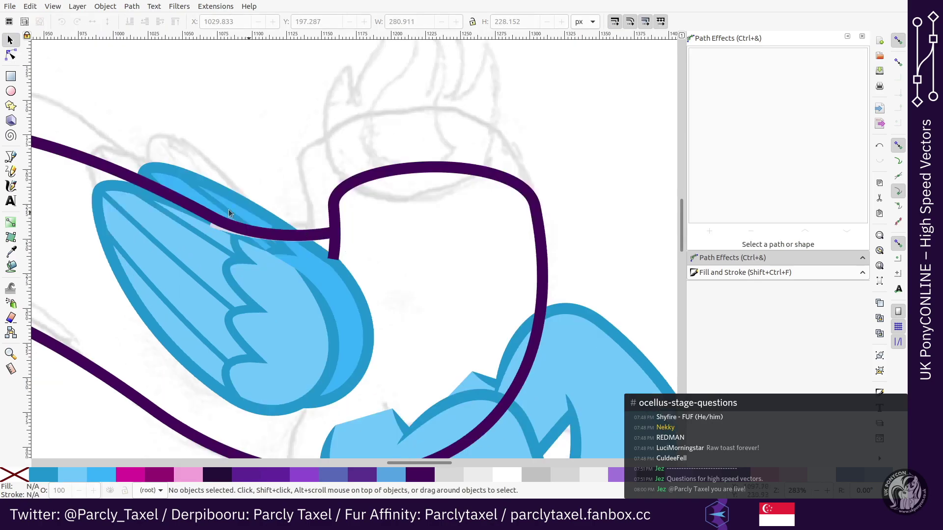
Step: Draw a closed crescent about 119 px wide below the outline's rounded top edge, filled very dark purple with no stroke
key(plus)
key(n)
click(158, 219)
key(Escape)
key(b)
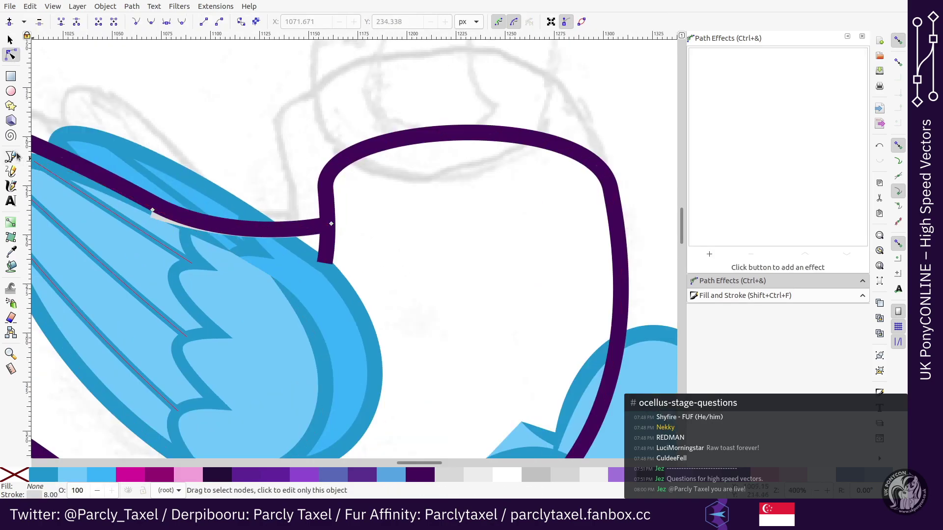
click(346, 188)
drag(581, 193, 568, 252)
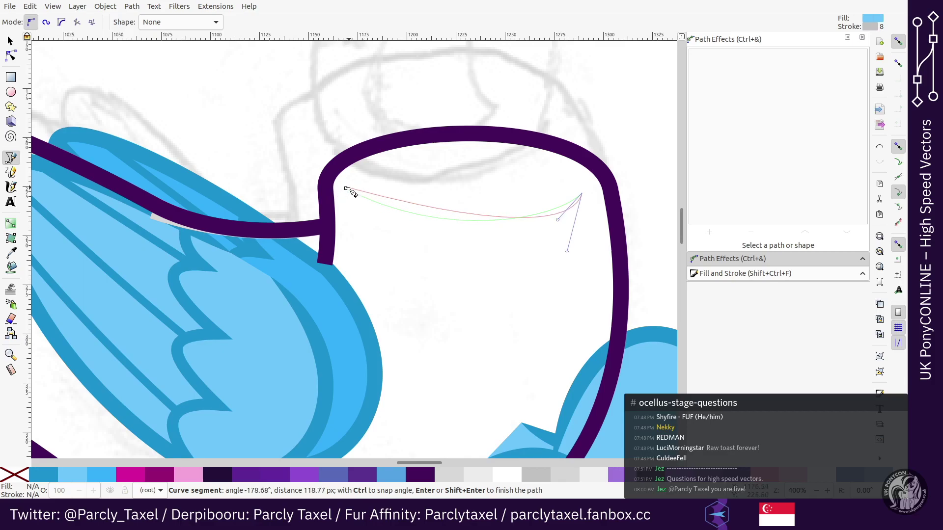
drag(346, 188, 329, 145)
click(215, 473)
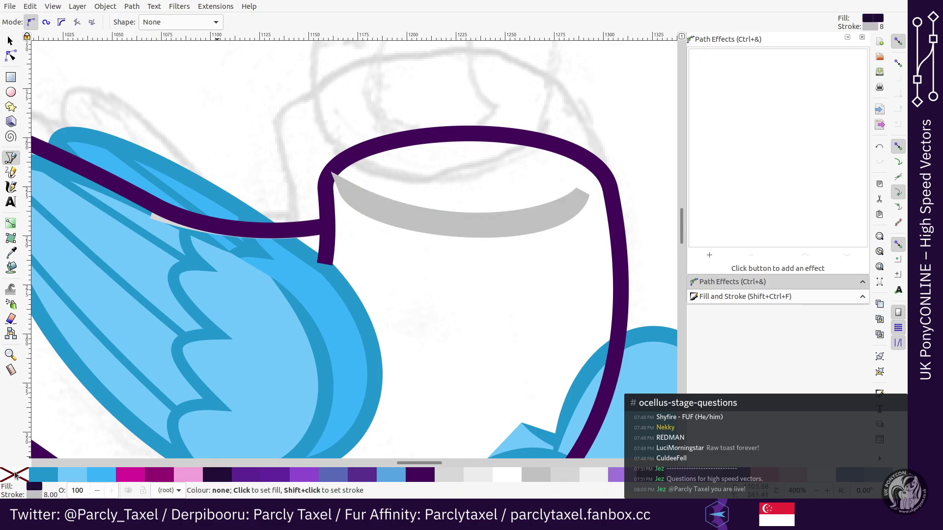
shift+click(17, 473)
Step: Nudge the crescent's two tip nodes into place, with the wing-side tip at about X 1174, Y 230 px
key(n)
drag(418, 164, 328, 222)
key(minus)
key(Right)
key(Right)
key(Down)
key(Down)
key(alt+Down)
key(alt+Down)
key(alt+Left)
key(Tab)
key(Right)
key(Left)
key(Left)
key(alt+Up)
key(alt+Up)
key(Tab)
key(alt+Up)
key(alt+Up)
key(Down)
key(Up)
key(Right)
key(alt+Up)
key(alt+Left)
key(alt+Up)
key(alt+Down)
key(plus)
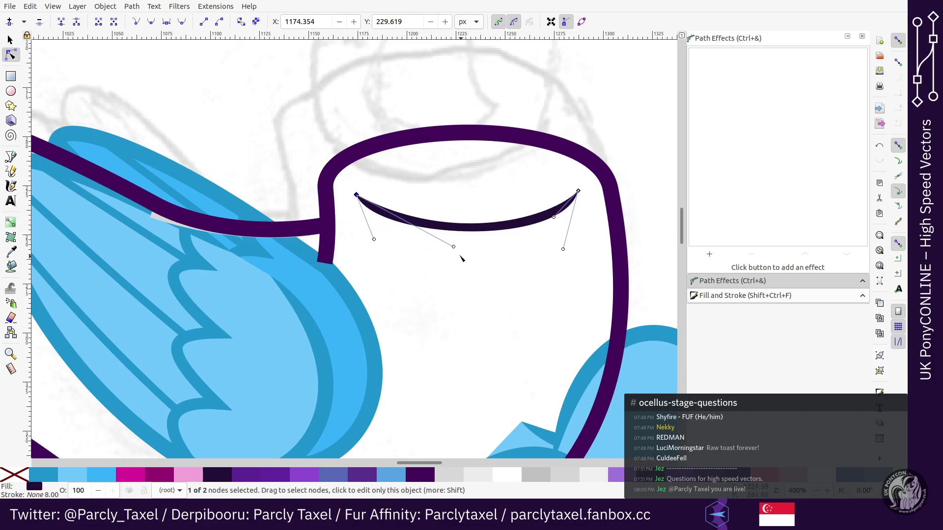
Step: Reshape the crescent's upper and lower edges by adjusting all four curve handles for a deeper, more even bow
drag(453, 246, 399, 240)
drag(554, 218, 544, 233)
drag(373, 239, 368, 256)
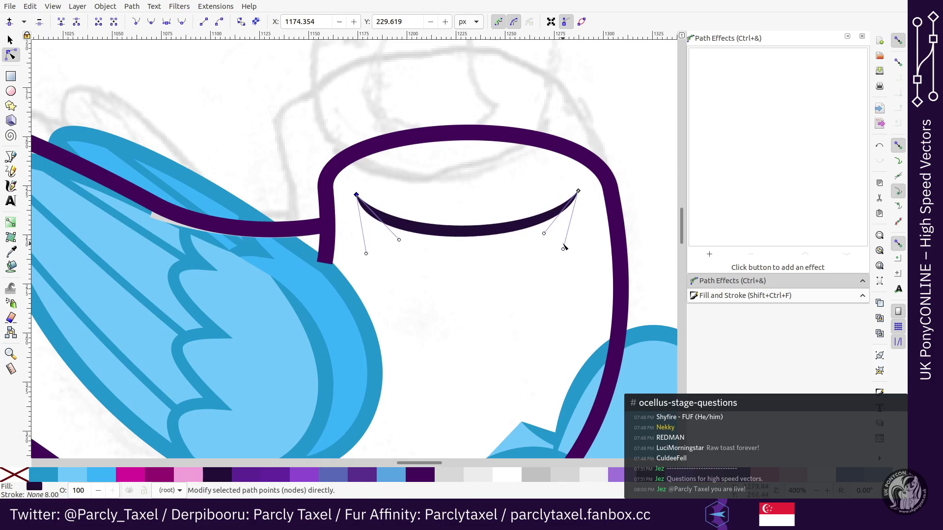
drag(564, 250, 569, 254)
Step: Fine-nudge the crescent's tips, with the tip farther from the wings at about X 1287, Y 228 px
key(Up)
key(Down)
key(alt+Left)
key(alt+Down)
key(alt+Right)
key(alt+Right)
key(alt+Right)
key(Tab)
key(alt+Down)
key(alt+Up)
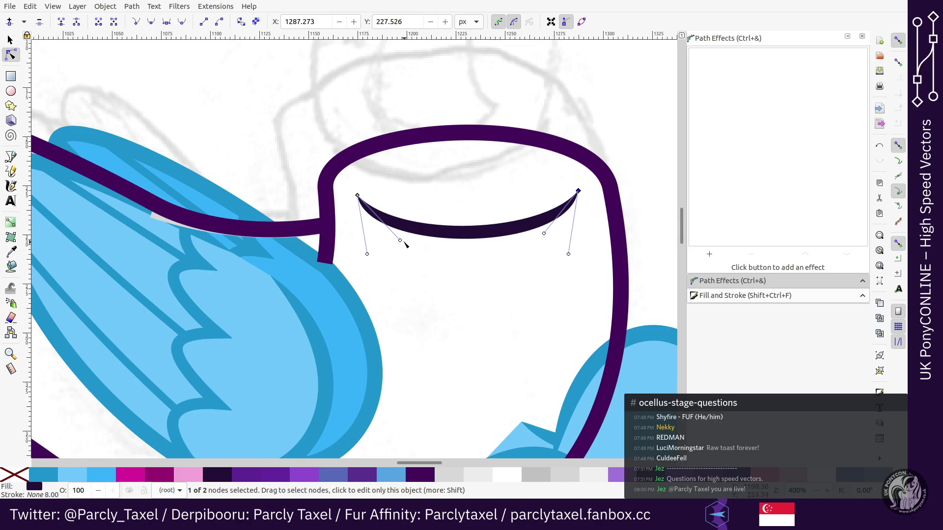
Step: Refine the crescent's curve handles into an evenly tapered shape about 112 px wide and 23 px high
click(395, 241)
click(417, 235)
drag(400, 240, 399, 239)
drag(543, 234, 542, 239)
drag(367, 254, 376, 259)
drag(568, 255, 564, 252)
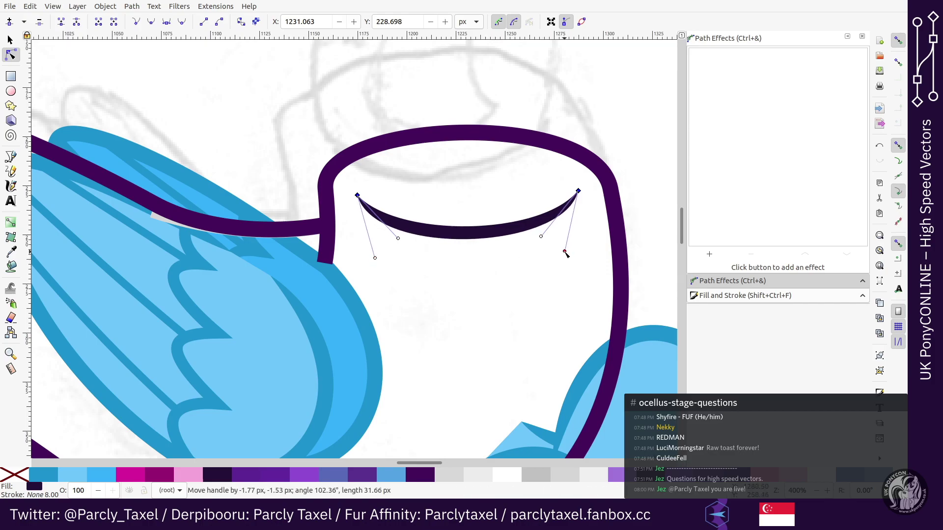
drag(375, 258, 374, 255)
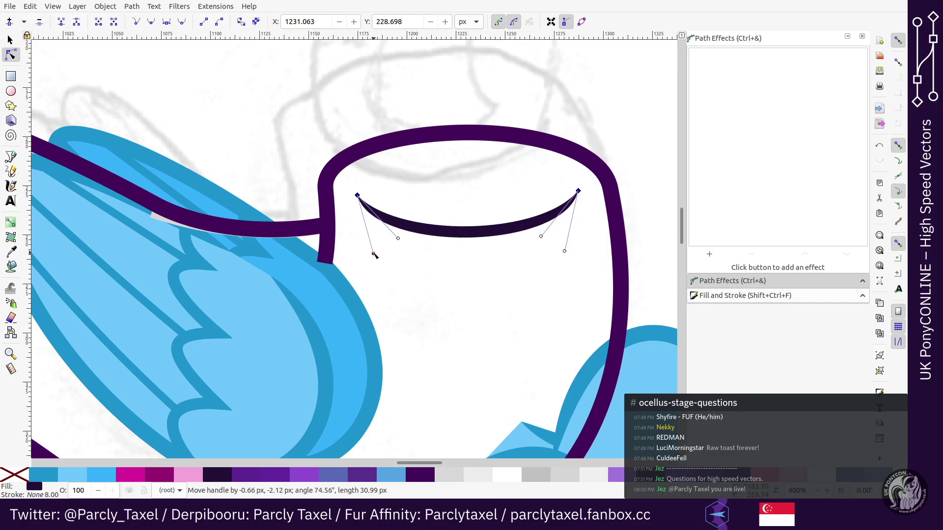
key(s)
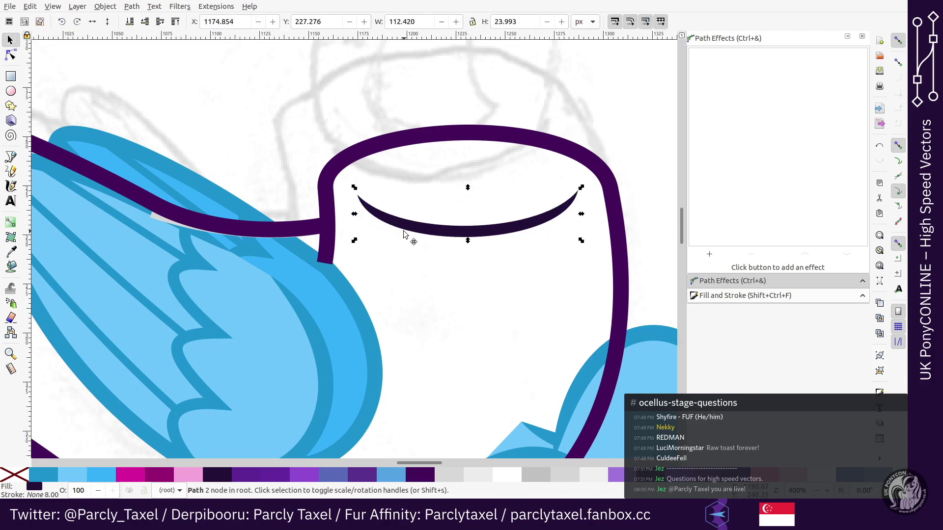
scroll(404, 234, down, 2)
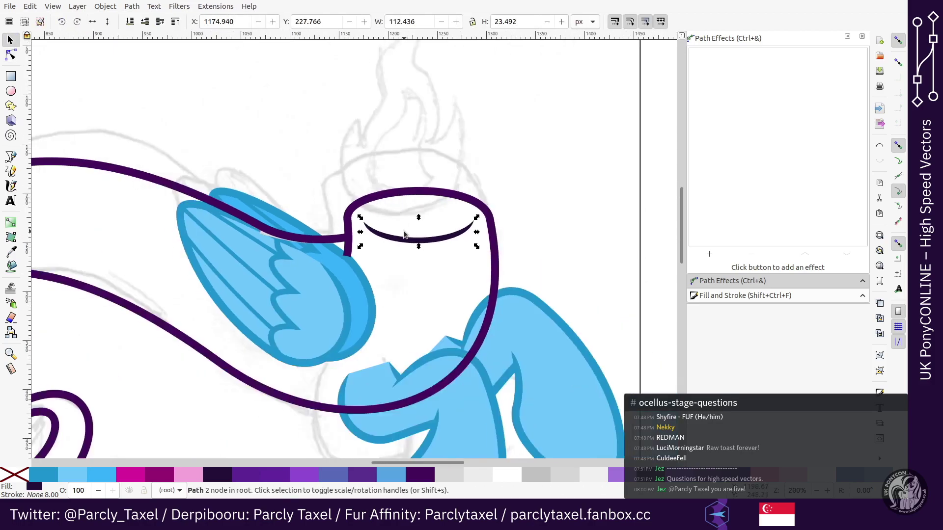
Step: Adjust the crescent's curve handles to smooth its bow, making the shape about 112 px wide and 22 px high
scroll(404, 234, up, 1)
drag(447, 248, 413, 230)
scroll(446, 246, up, 1)
key(n)
click(372, 193)
drag(555, 232, 552, 229)
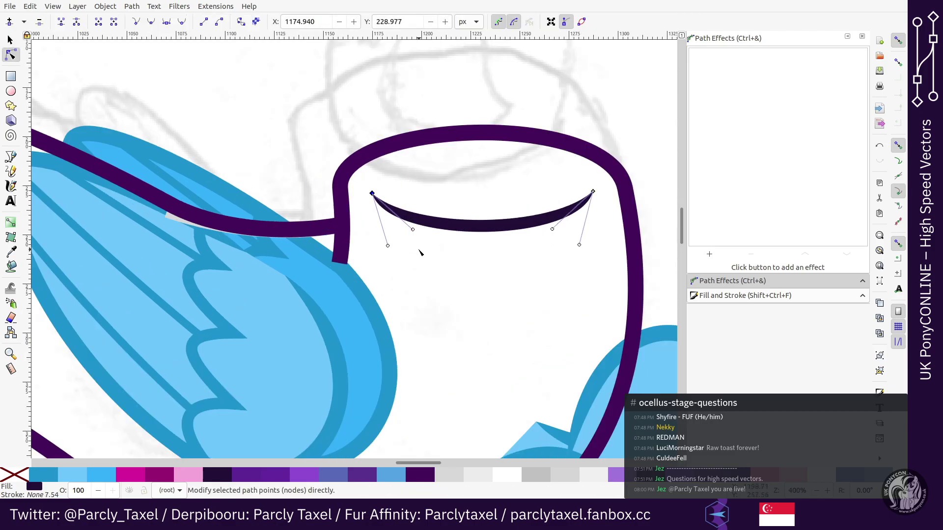
drag(390, 250, 402, 251)
drag(581, 248, 573, 250)
key(s)
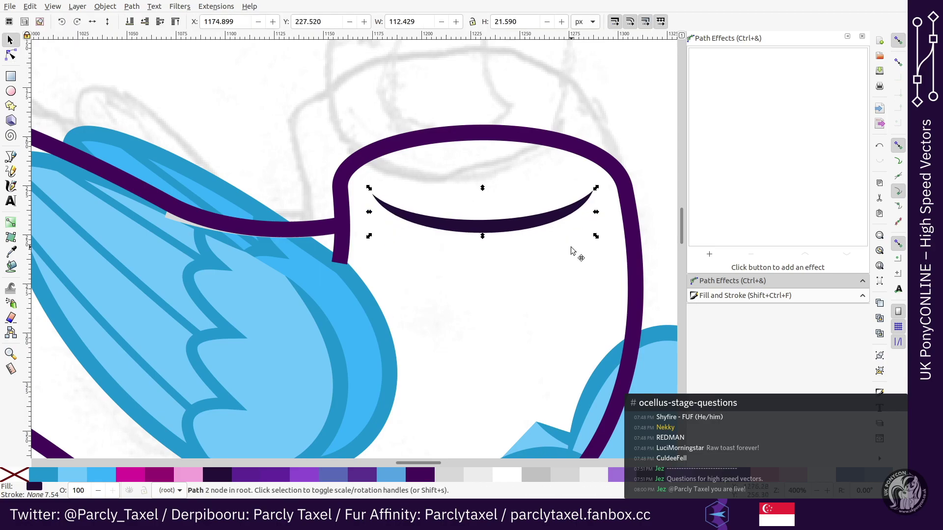
Step: Nudge the crescent slightly toward the wings, to about X 1174.4 px, and deselect it
key(alt+Left)
key(alt+Left)
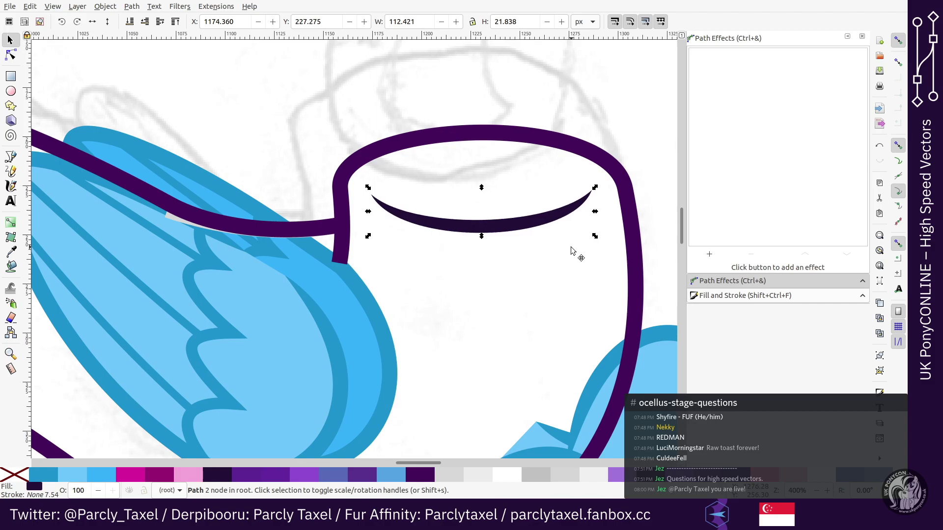
key(minus)
key(minus)
key(Escape)
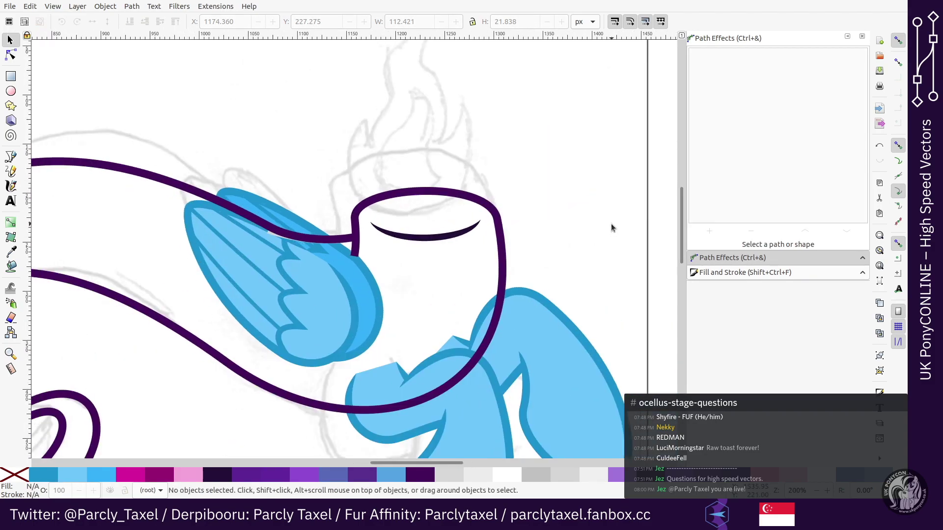
scroll(611, 223, left, 5)
key(plus)
key(plus)
click(411, 218)
key(Delete)
key(minus)
key(minus)
key(minus)
scroll(410, 225, down, 4)
double_click(371, 156)
key(s)
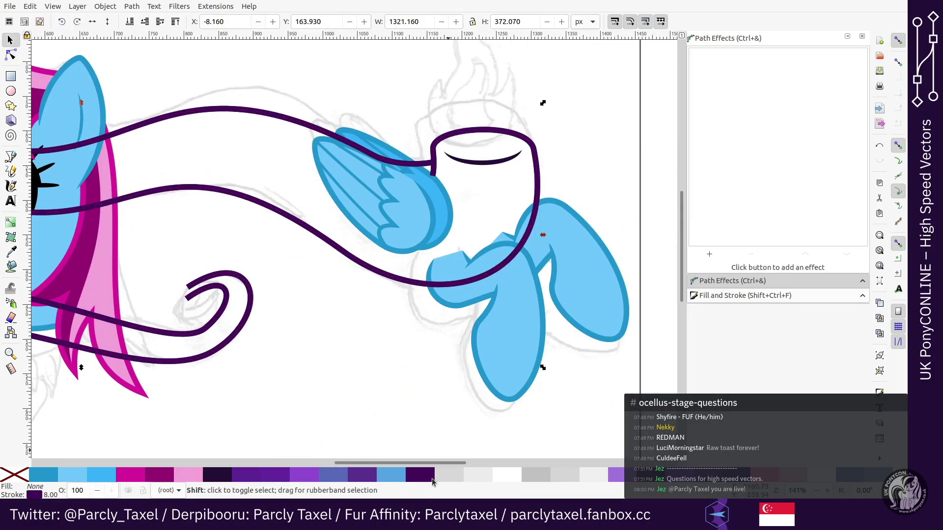
key(Escape)
Step: Try rotating the front wing group and the back wing's outline slightly clockwise
scroll(418, 263, up, 2)
key(plus)
key(plus)
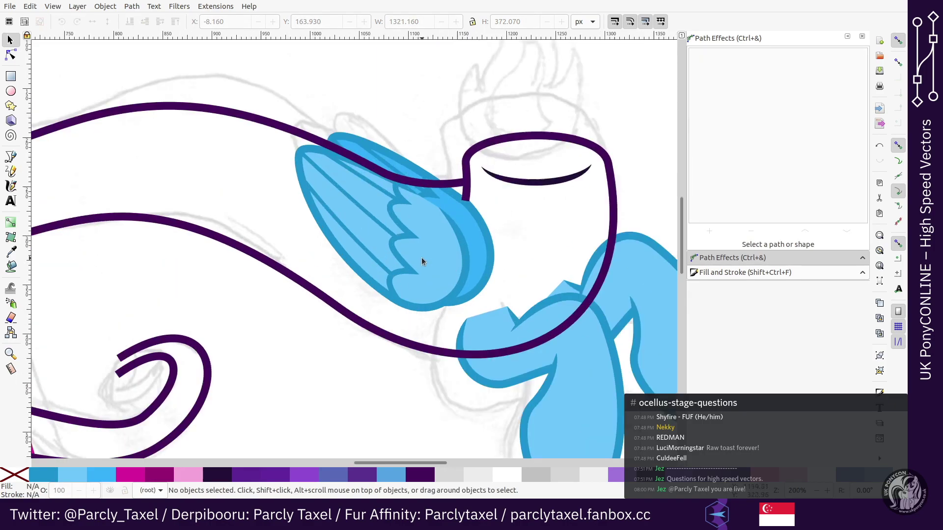
click(426, 256)
shift+click(533, 225)
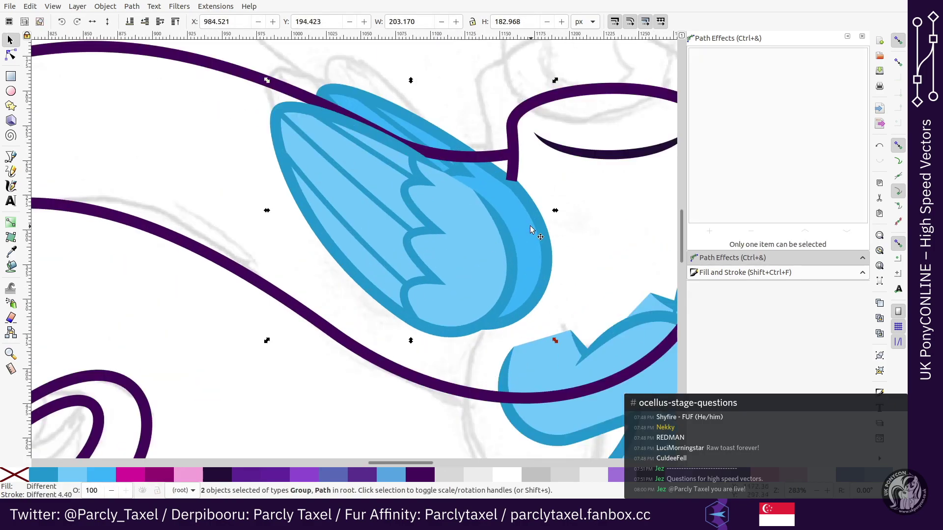
key(minus)
key(alt+bracketright)
key(alt+bracketright)
key(alt+bracketright)
key(alt+bracketright)
key(alt+bracketright)
key(alt+bracketright)
key(alt+bracketright)
key(alt+bracketright)
key(alt+bracketright)
key(alt+bracketright)
key(alt+bracketright)
key(alt+bracketright)
key(alt+bracketright)
key(alt+bracketright)
key(alt+bracketright)
key(alt+bracketright)
key(alt+bracketright)
key(alt+bracketright)
key(alt+bracketright)
key(alt+bracketright)
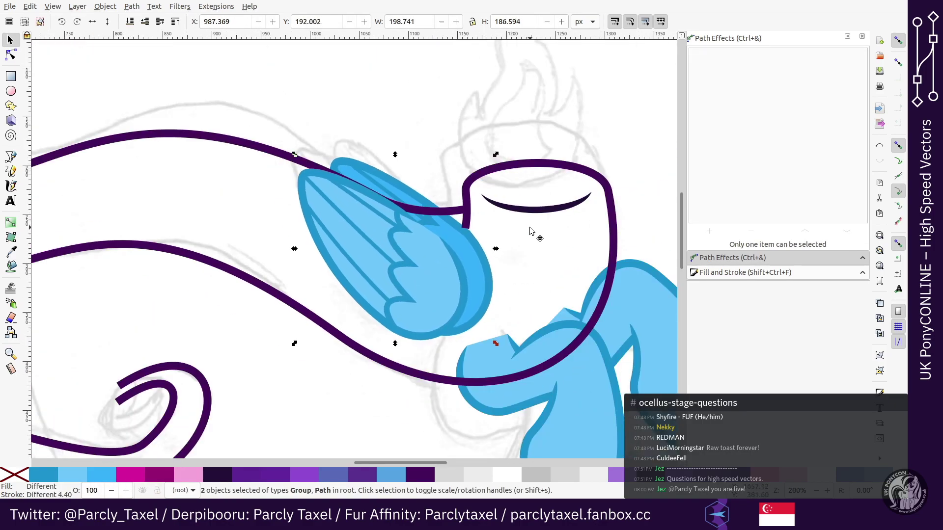
key(alt+bracketleft)
key(alt+bracketleft)
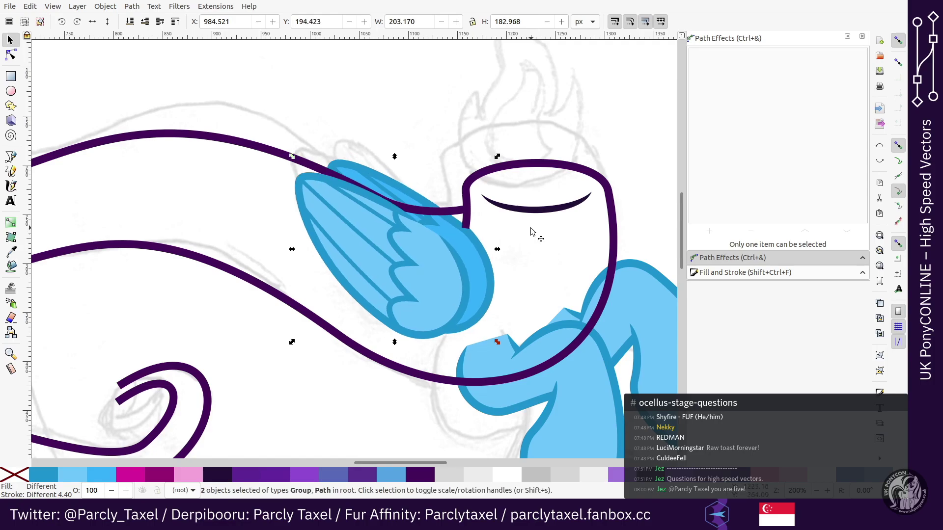
Step: Select all four wing objects, covering both wings and their feather details, and rotate them slightly clockwise
click(530, 228)
key(plus)
click(404, 166)
shift+click(465, 214)
shift+click(516, 237)
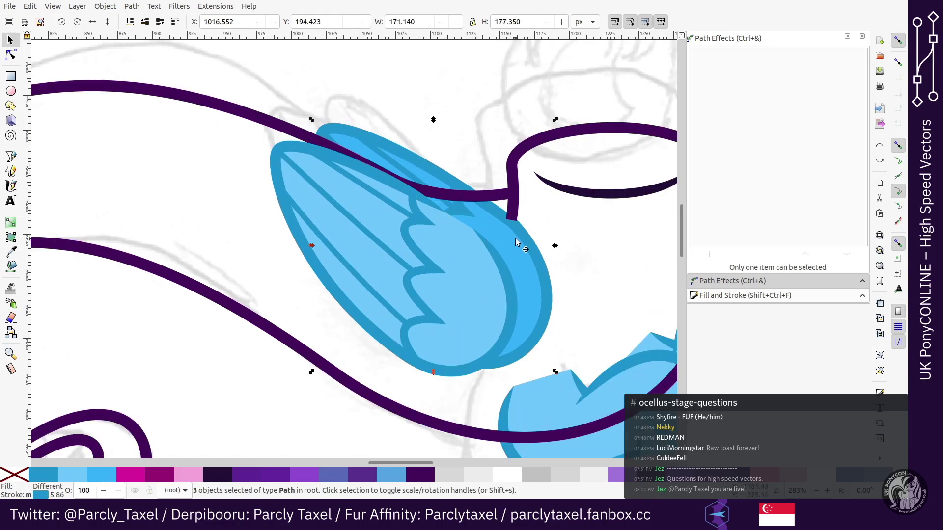
shift+click(473, 253)
key(minus)
key(alt+bracketright)
key(alt+bracketright)
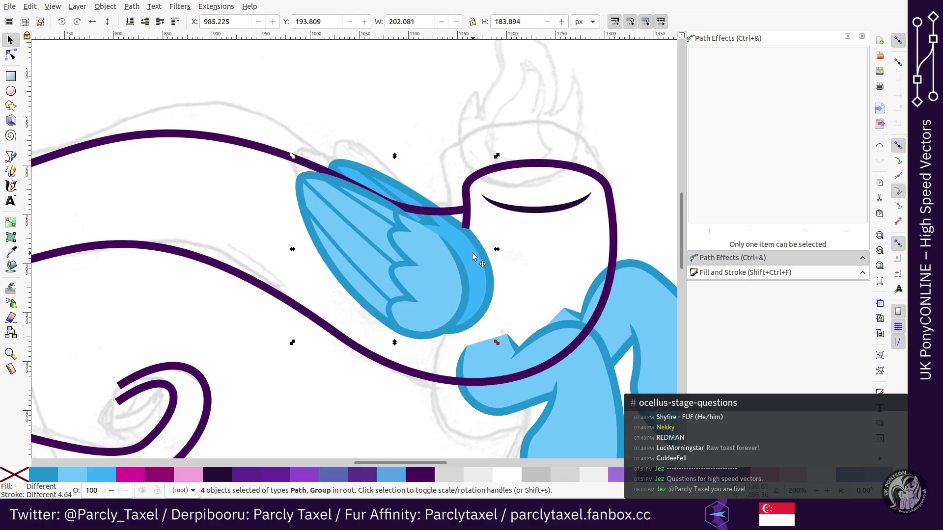
Step: Nudge both rotated wings to about X 990, Y 190 px and ungroup the front wing
key(alt+Right)
key(alt+Right)
key(alt+Right)
key(alt+Right)
key(alt+Up)
key(alt+Up)
key(alt+Up)
key(alt+Up)
key(alt+Up)
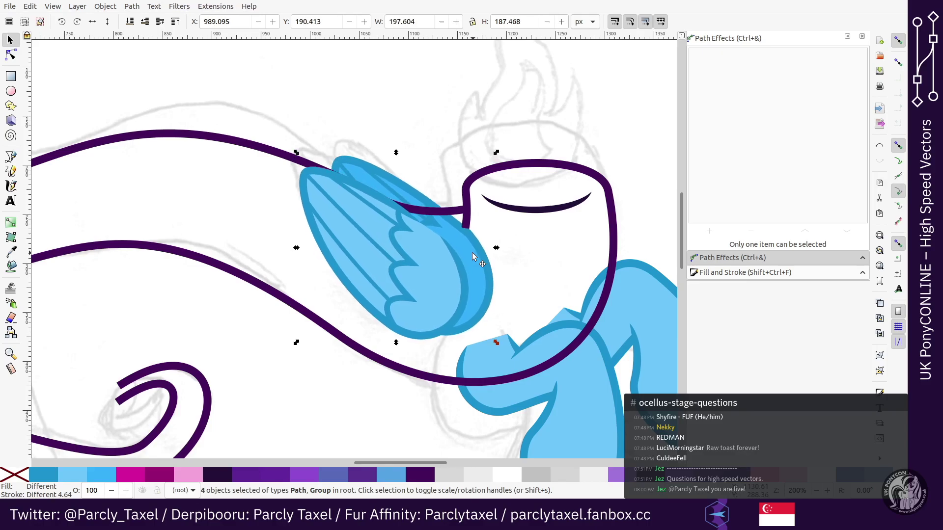
key(alt+Down)
key(alt+Down)
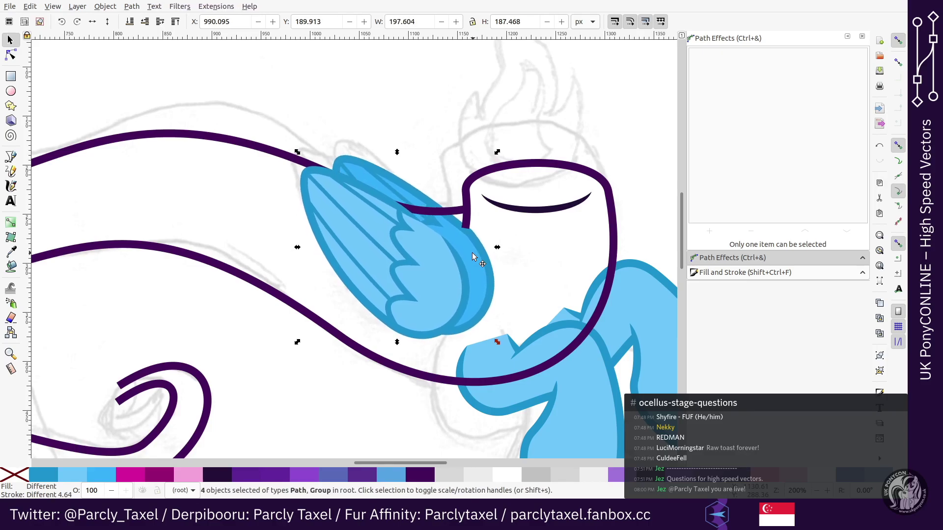
key(ctrl+g)
Step: Try thickening the front wing's outline by altering the Power stroke width point on its upper edge
key(plus)
ctrl+click(432, 232)
key(n)
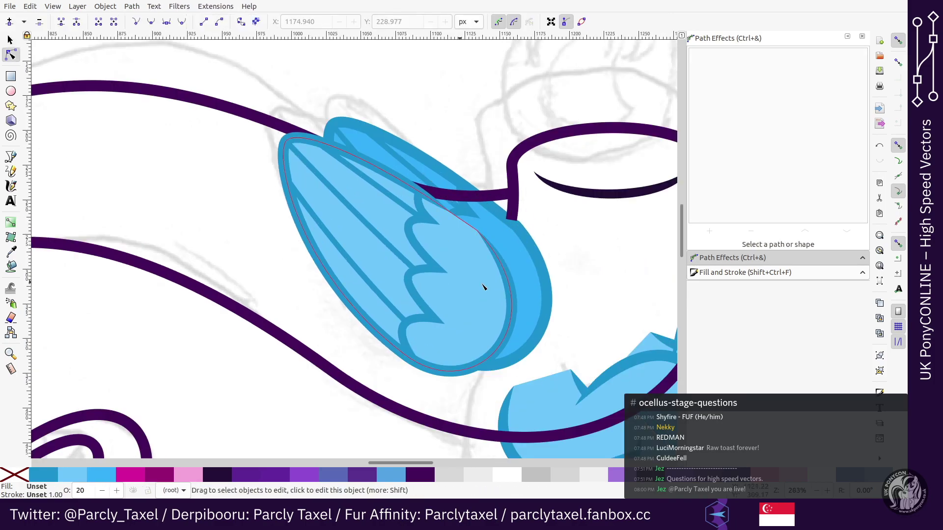
key(plus)
click(572, 298)
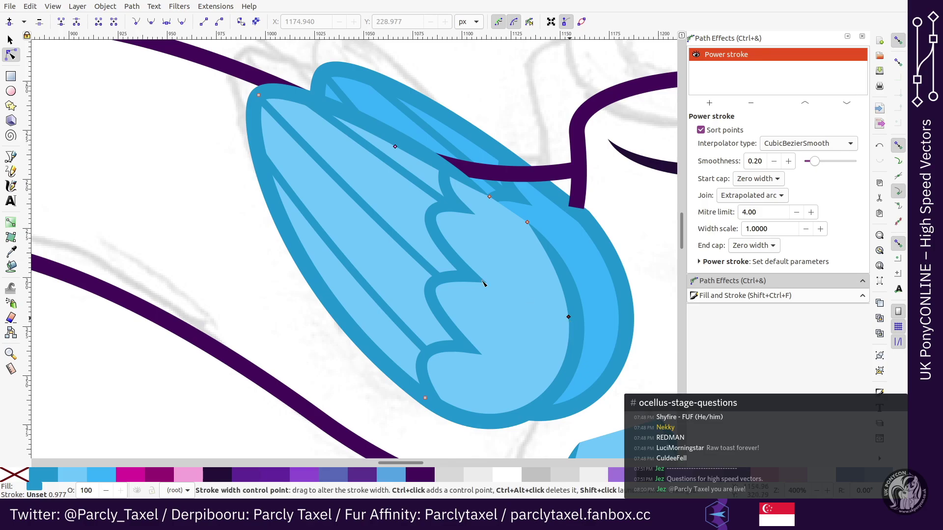
click(470, 253)
click(579, 322)
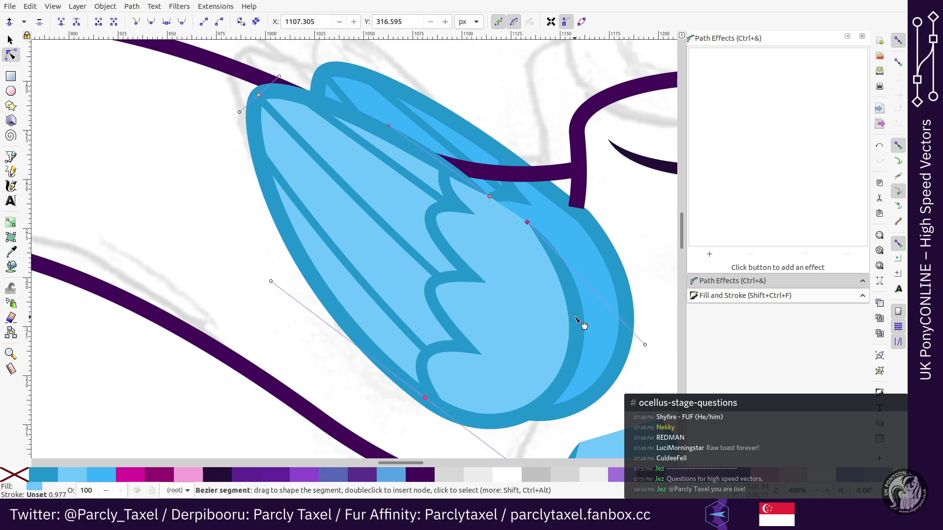
click(601, 304)
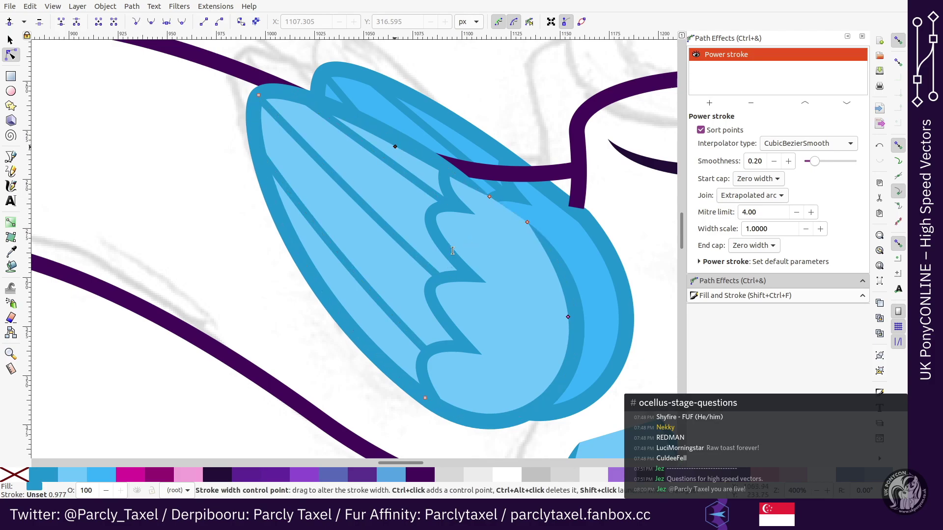
drag(394, 147, 391, 148)
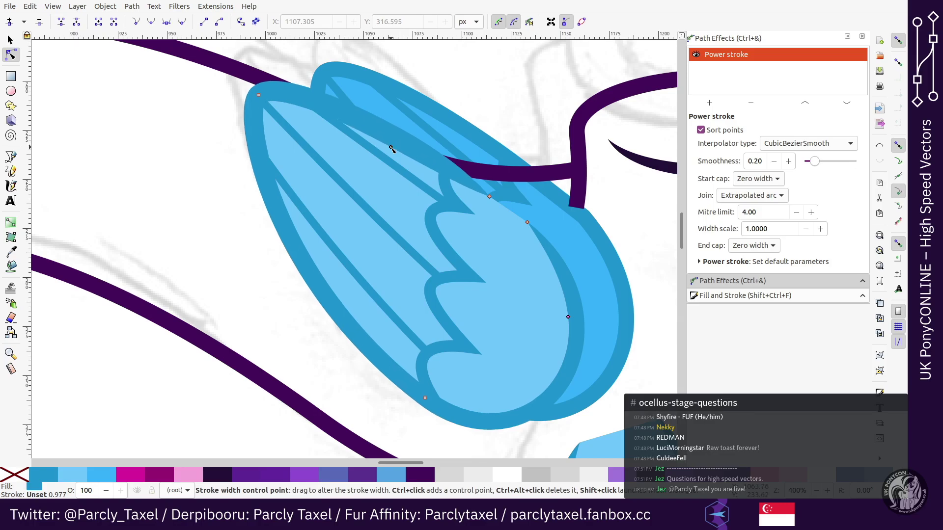
key(ctrl+z)
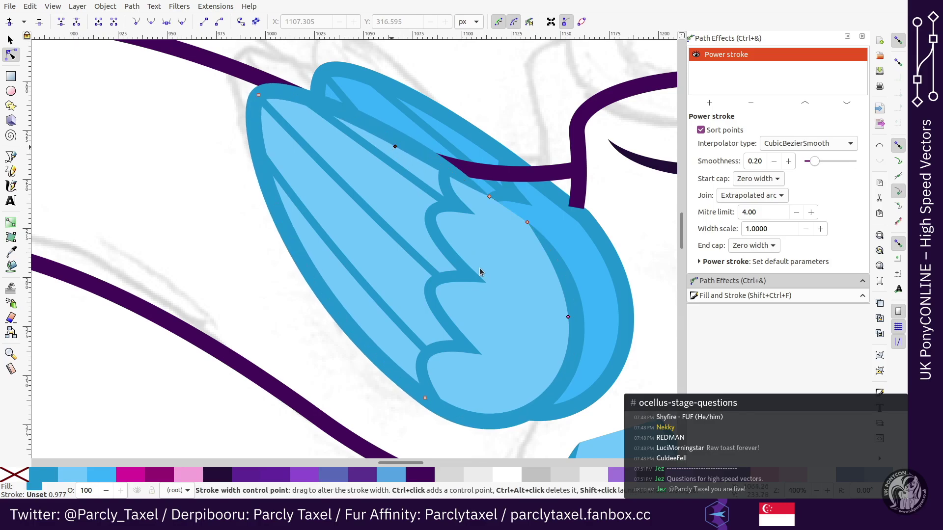
key(s)
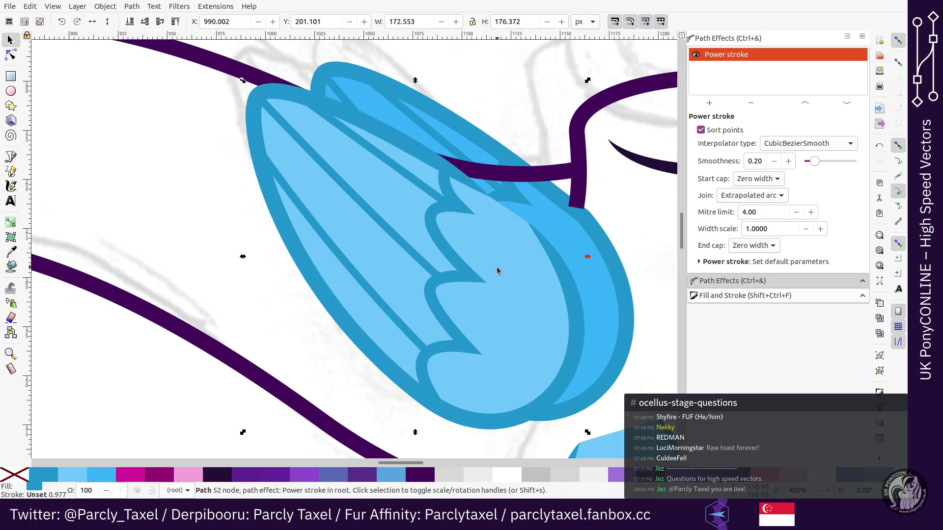
key(shift+Down)
key(shift+Up)
key(shift+Right)
key(shift+Left)
key(shift+Left)
key(shift+Right)
key(n)
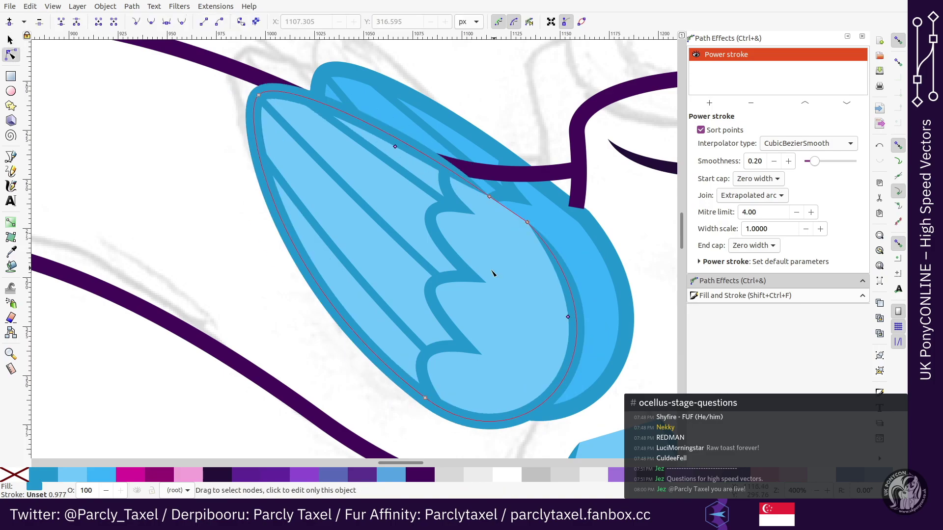
Step: Select the front wing's four component objects and group them
click(468, 278)
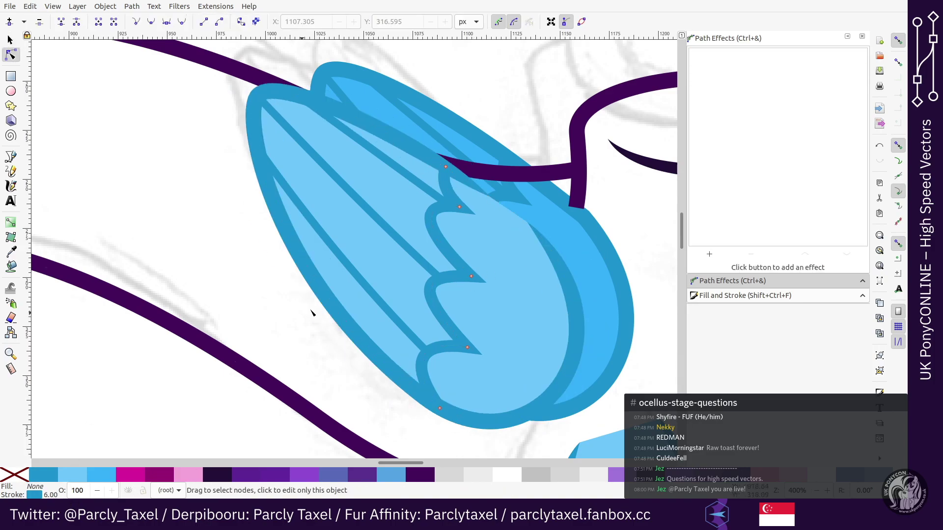
click(372, 295)
key(s)
shift+click(444, 311)
shift+click(539, 318)
shift+click(575, 318)
key(ctrl+g)
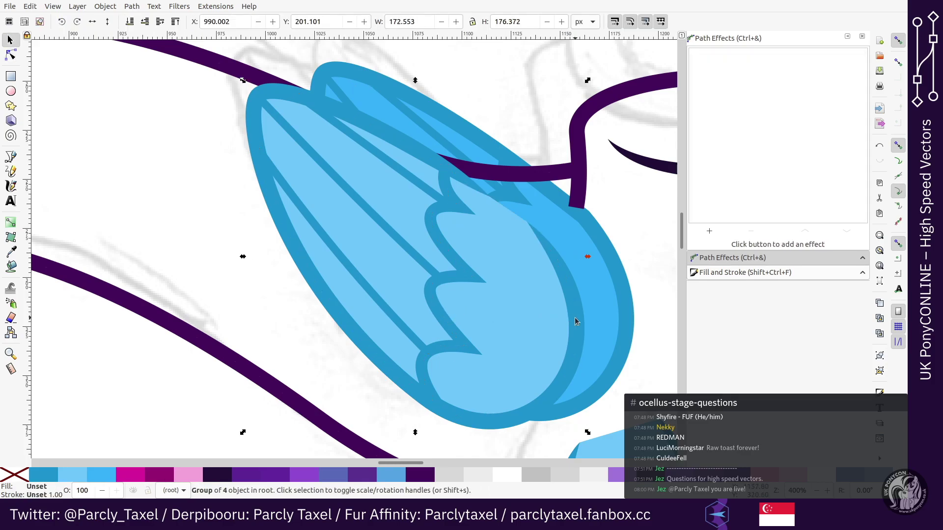
Step: Set the stroke widths of the back wing's outline and its scalloped feather edge to 6 px
click(609, 320)
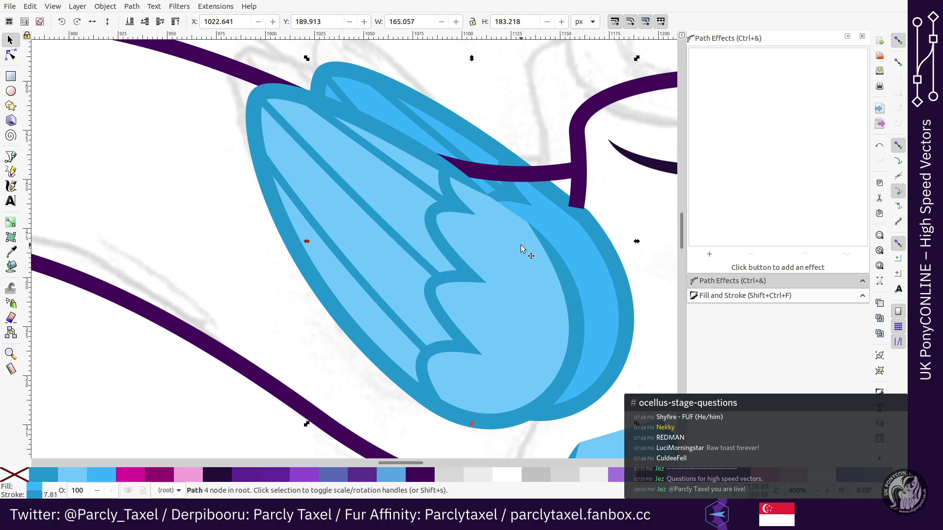
right_click(48, 493)
click(61, 427)
click(69, 365)
key(n)
click(449, 146)
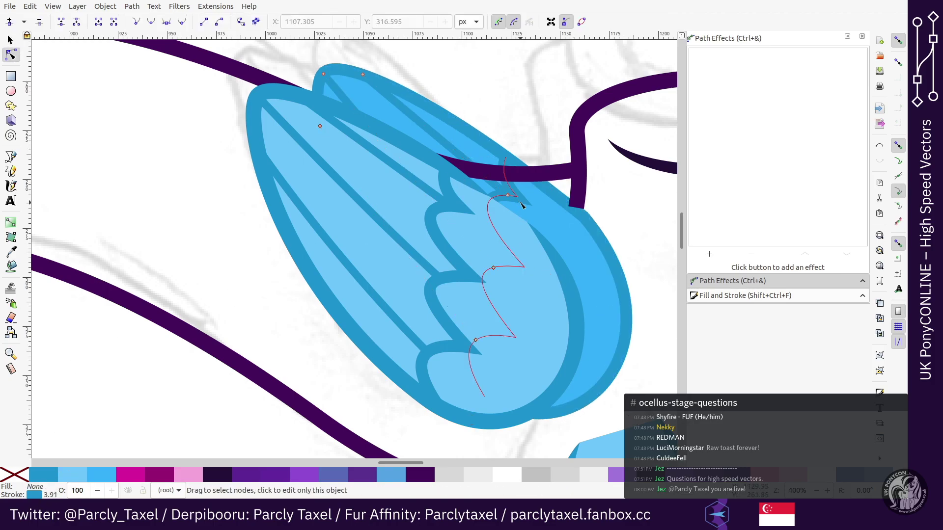
click(67, 376)
click(525, 195)
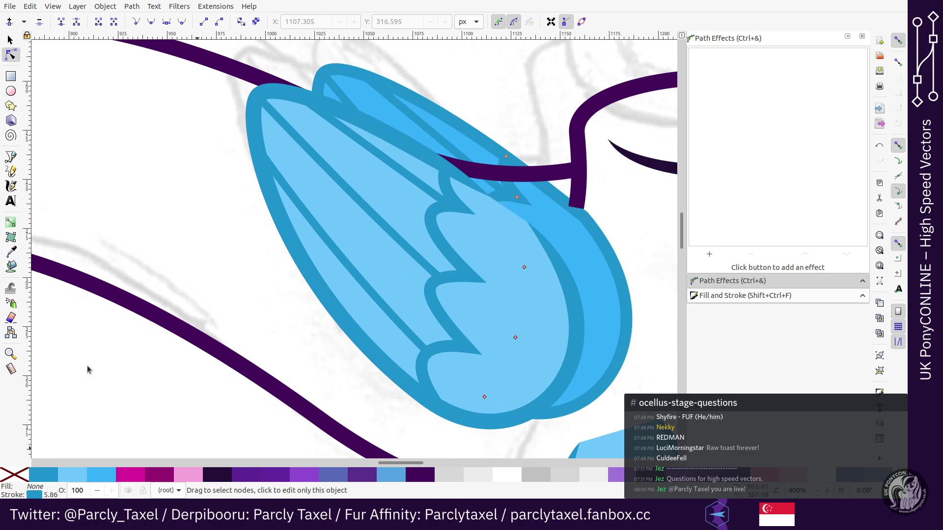
key(s)
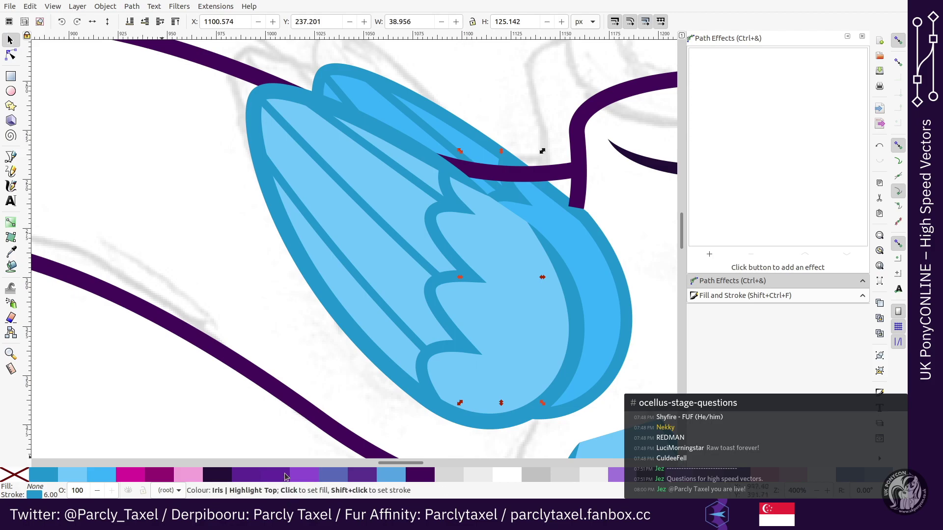
Step: Select the back wing's outline again and give it a thicker stroke than its feather lines
key(minus)
click(433, 179)
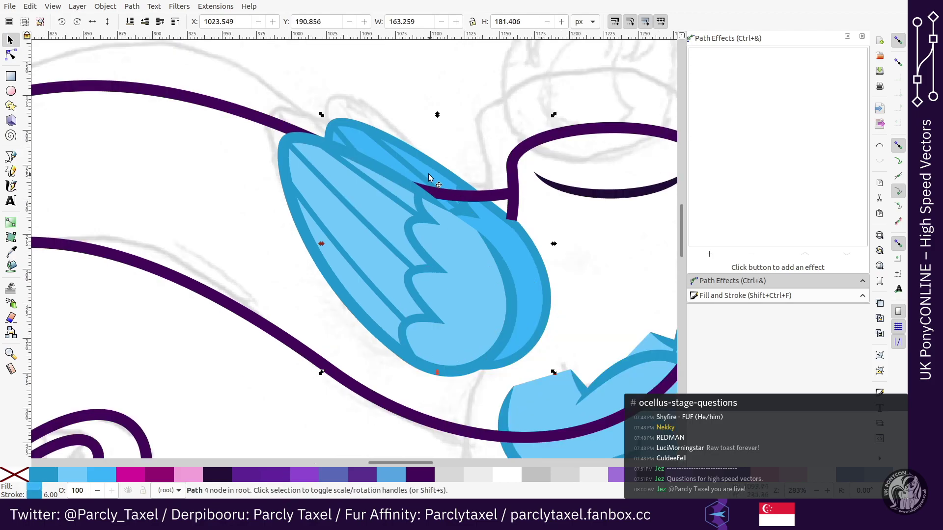
click(590, 267)
click(532, 272)
Step: Select the back wing's outline, feather lines and scalloped edge, and group the three paths
click(416, 182)
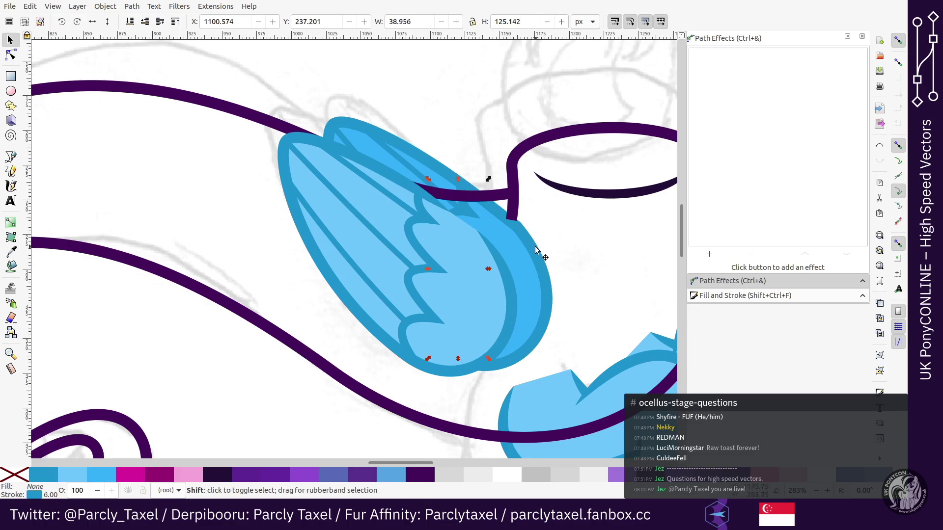
shift+click(511, 233)
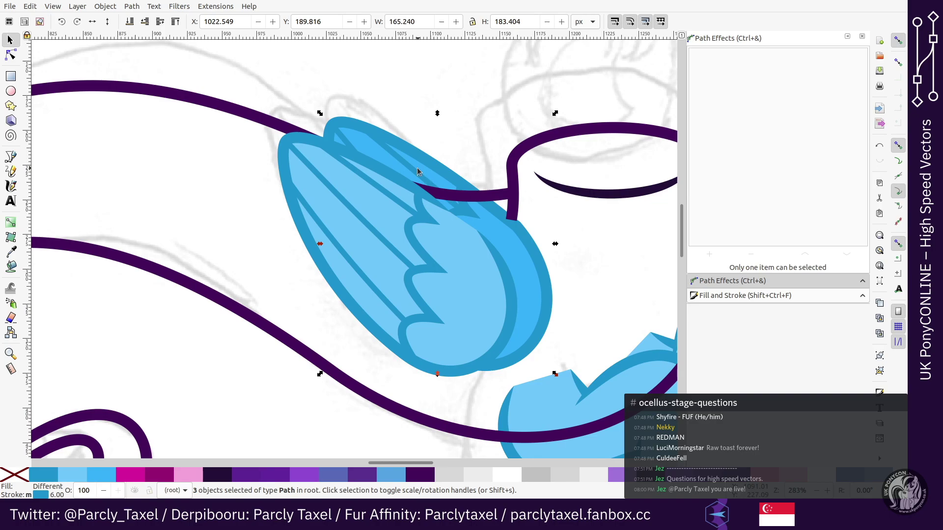
key(minus)
key(minus)
key(ctrl+g)
key(plus)
key(plus)
click(377, 240)
key(minus)
key(minus)
Step: Recolour the crescent's fill with the darker blue used for the wing outlines
click(460, 180)
key(n)
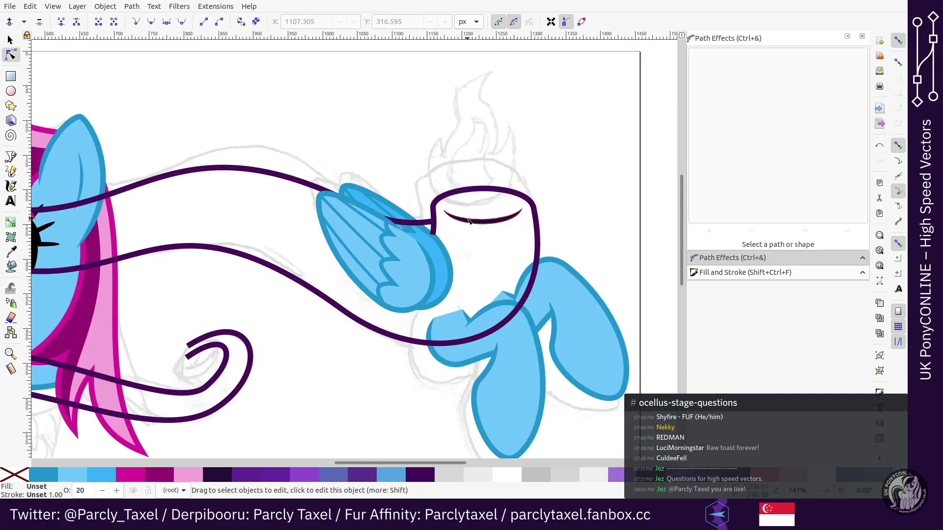
click(469, 220)
key(s)
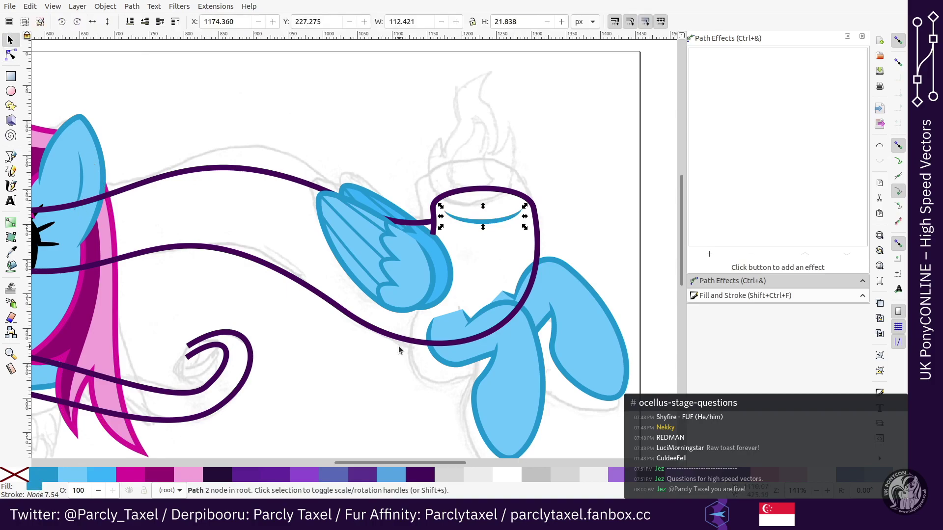
Step: Try shifting the purple body outline upward to Y 143.93 px
click(399, 347)
scroll(382, 352, up, 1)
click(382, 356)
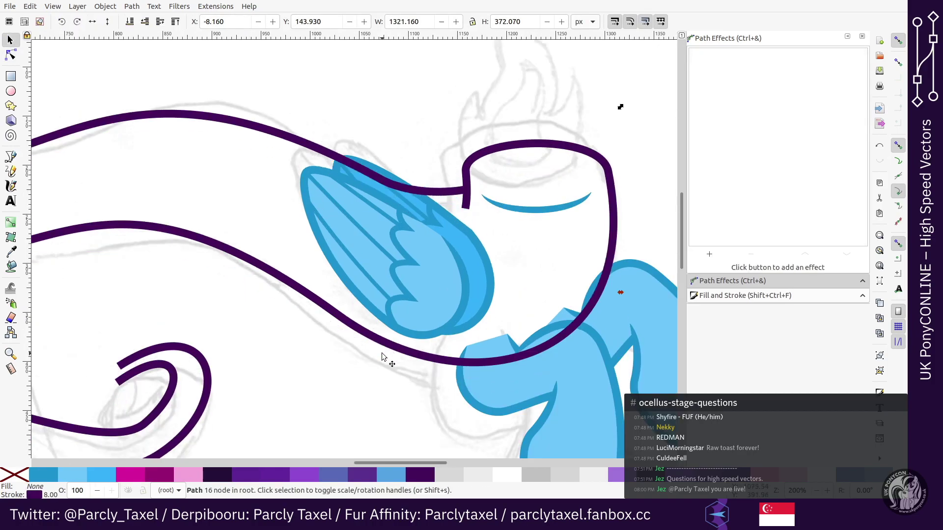
key(ctrl+z)
Step: Trim a copy of the purple body outline to its hindquarters section by removing the head-side nodes
key(n)
scroll(387, 197, down, 4)
drag(95, 175, 317, 372)
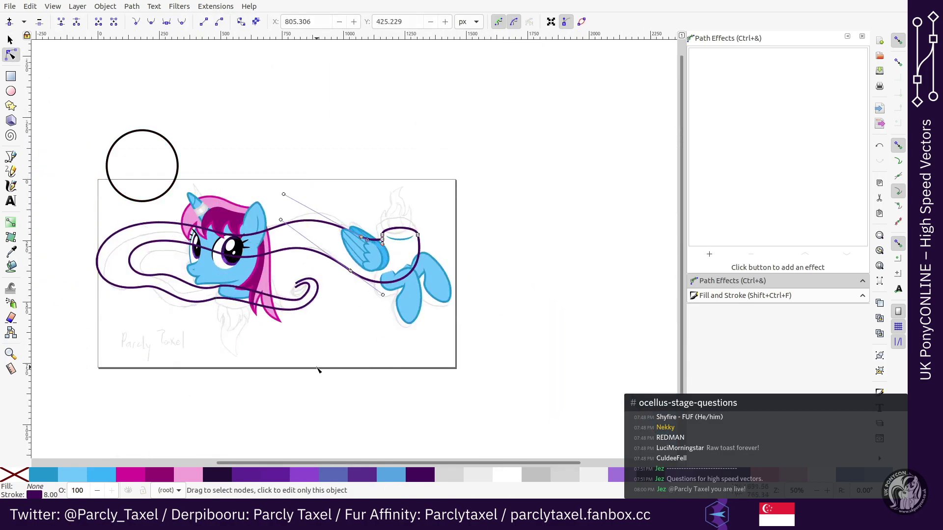
scroll(356, 253, up, 4)
key(Escape)
click(458, 203)
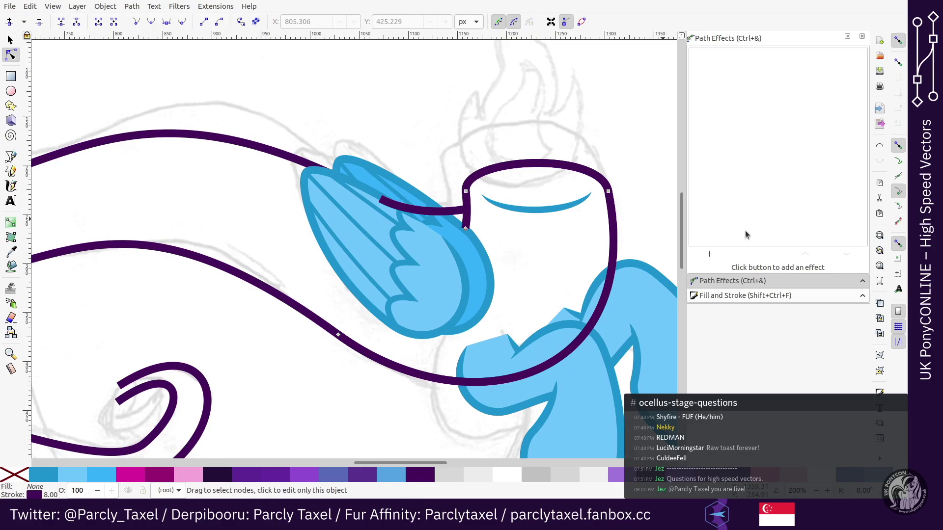
Step: Apply the Power stroke path effect to the trimmed hindquarters section of the purple body outline and select the result
click(715, 256)
click(735, 298)
click(742, 85)
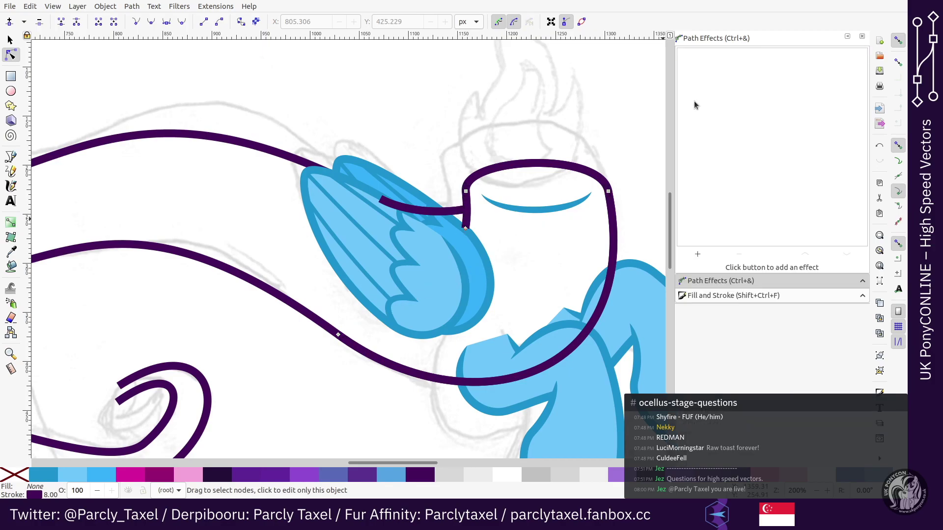
key(s)
click(536, 157)
click(535, 164)
Step: Try shifting the hindquarters outline upward to Y 173.977 px
key(ctrl+d)
key(shift+Up)
key(shift+Up)
key(shift+Up)
key(ctrl+z)
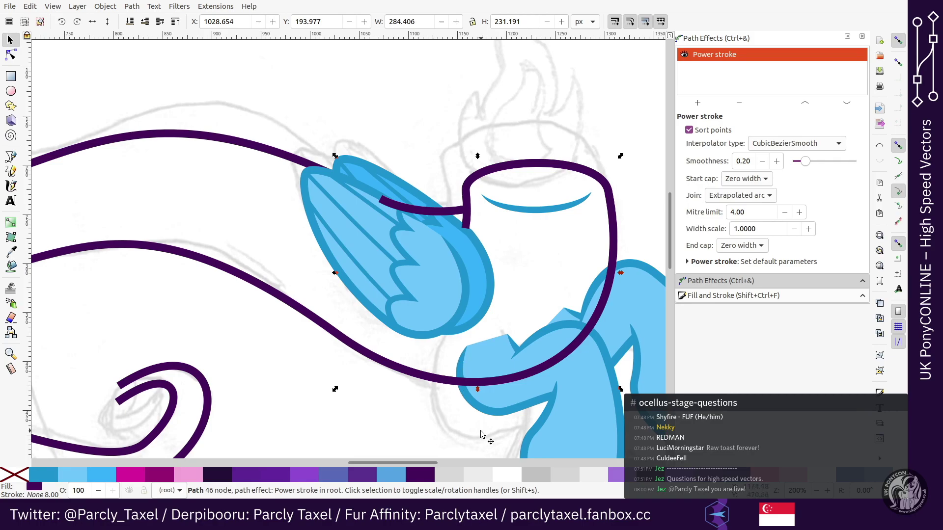
drag(469, 417, 453, 391)
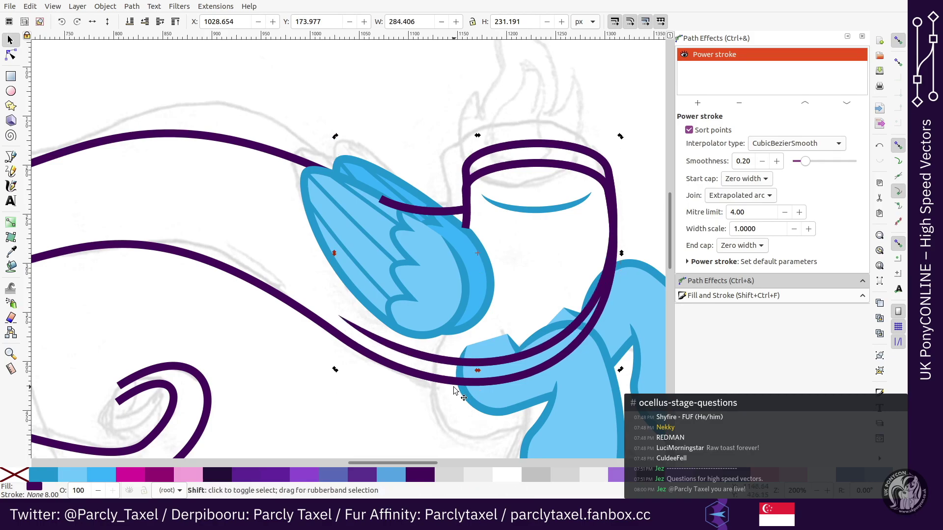
key(ctrl+z)
Step: Adjust the stroke-width control point tapering the hindquarters outline's end beside the wing, and set the outline at X 1028.654 px
scroll(504, 180, up, 2)
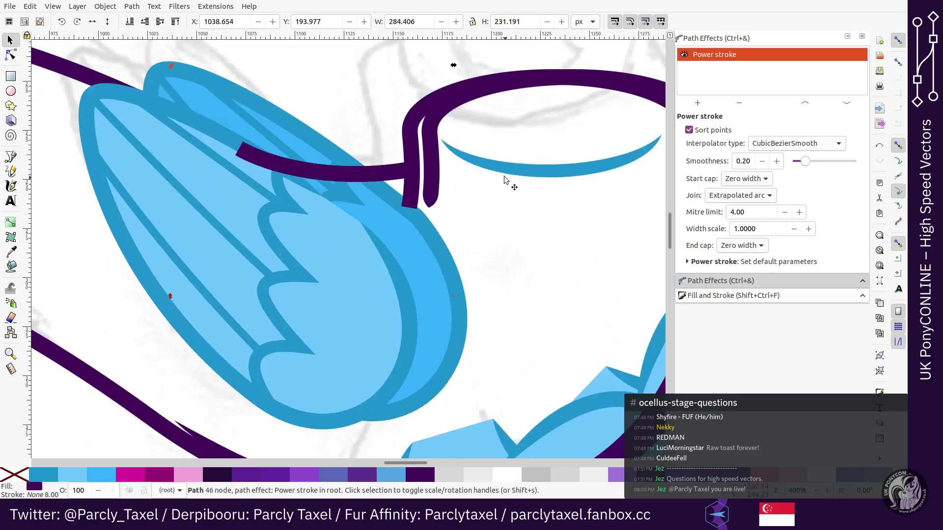
key(n)
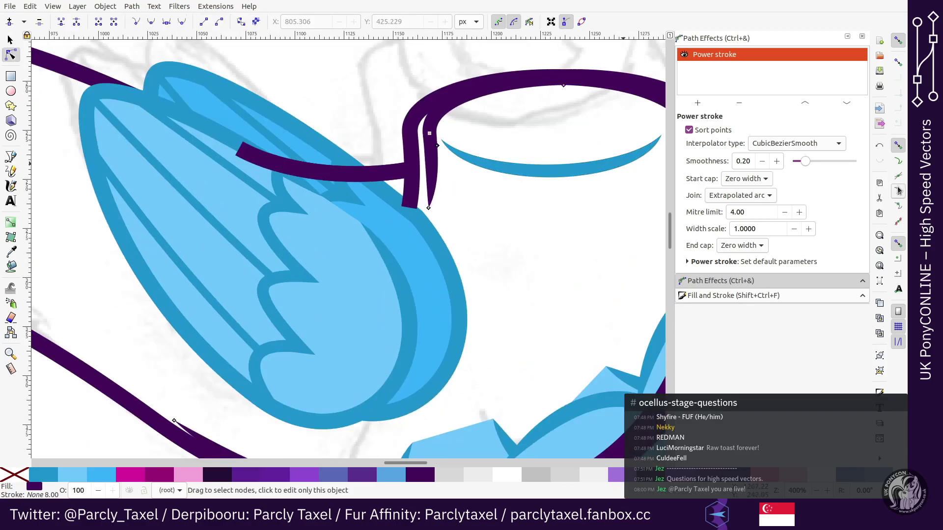
drag(437, 145, 440, 150)
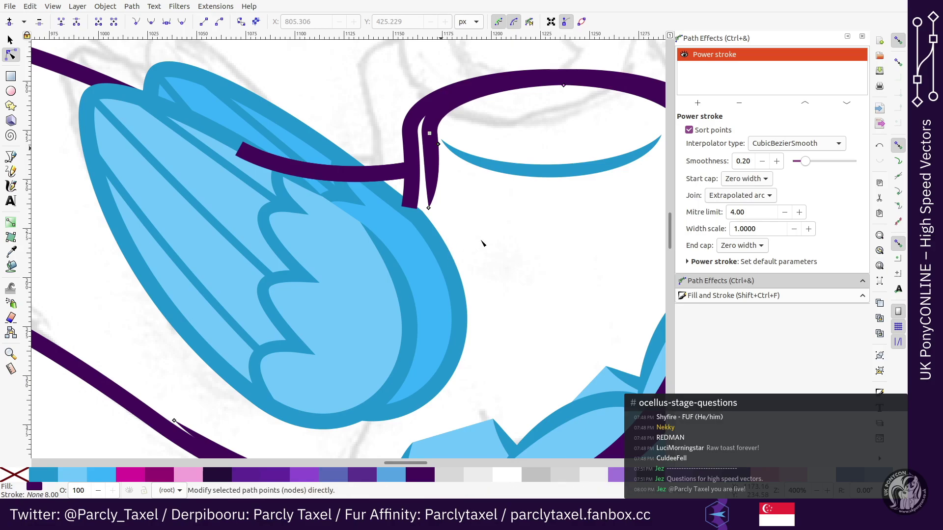
key(s)
key(minus)
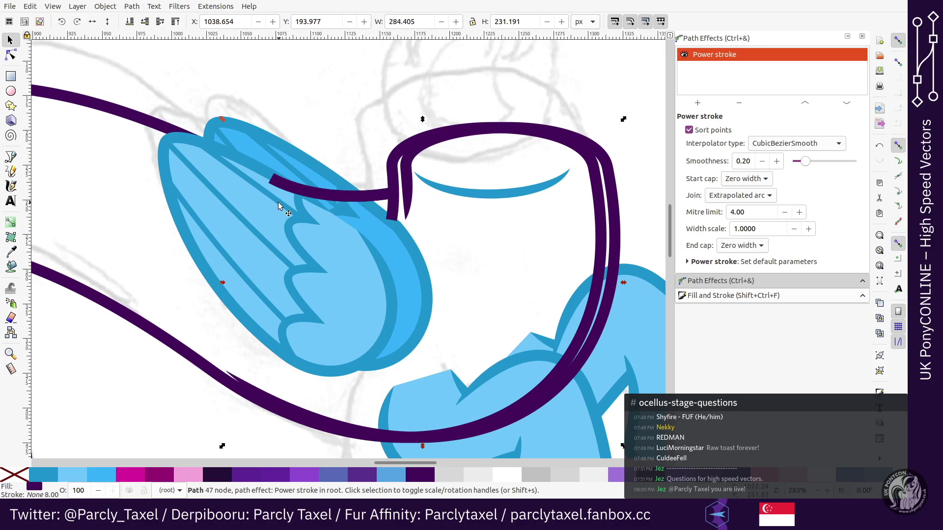
key(Left)
key(Left)
key(Left)
key(Left)
key(Left)
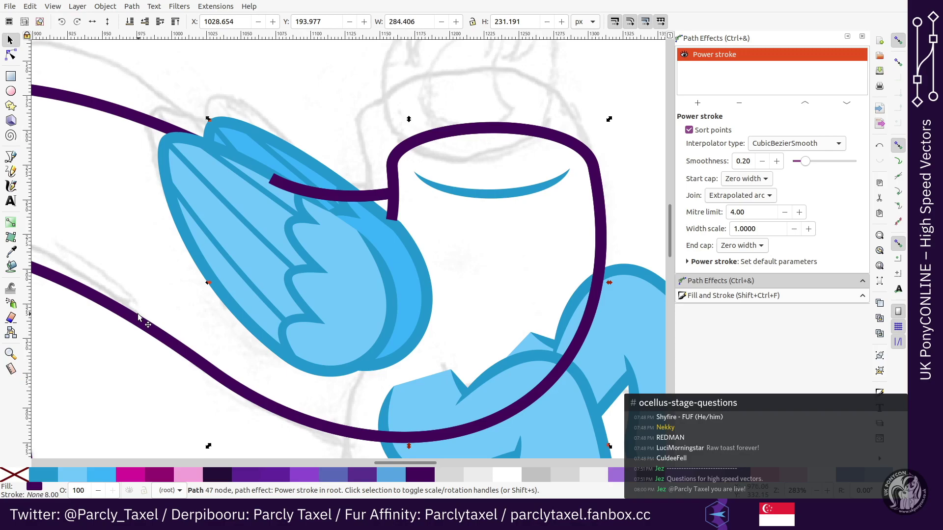
Step: Thin the full purple body outline's stroke to 1 px and select the thick hindquarters outline
click(138, 317)
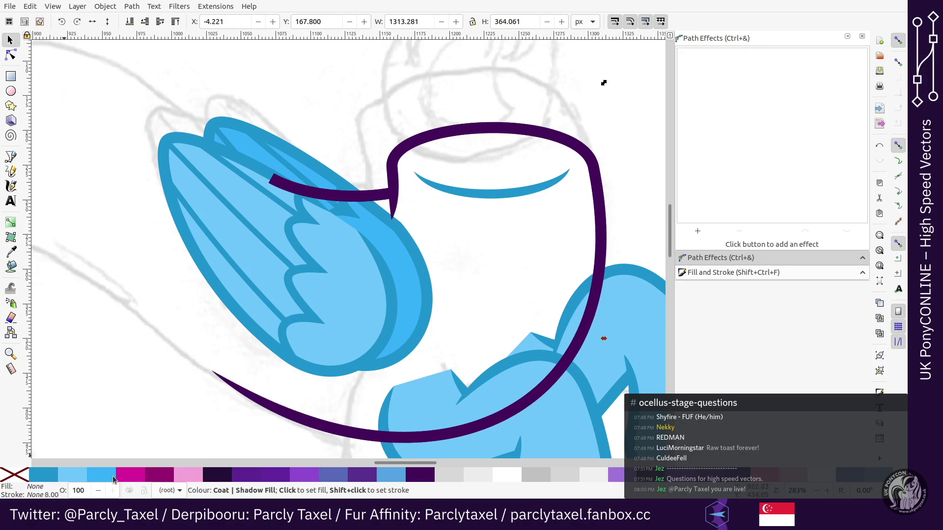
click(71, 421)
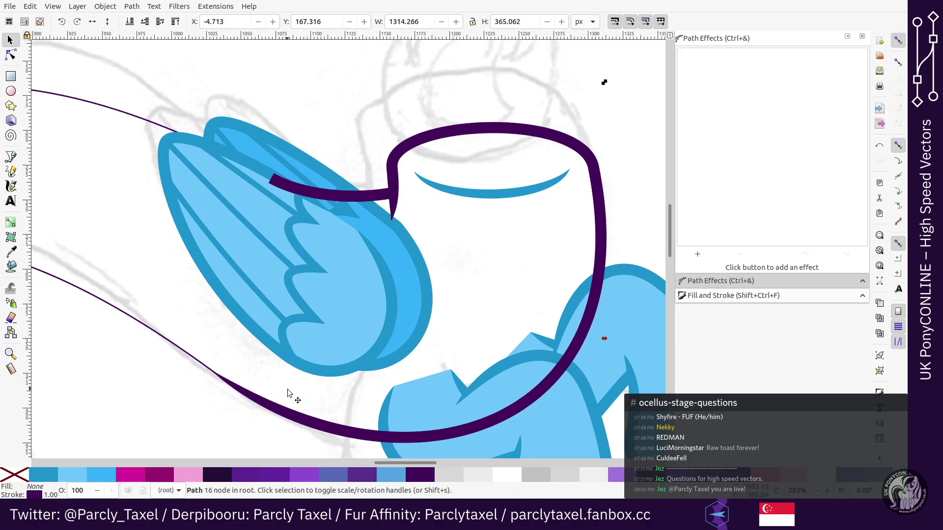
click(392, 181)
scroll(457, 235, up, 2)
key(plus)
key(plus)
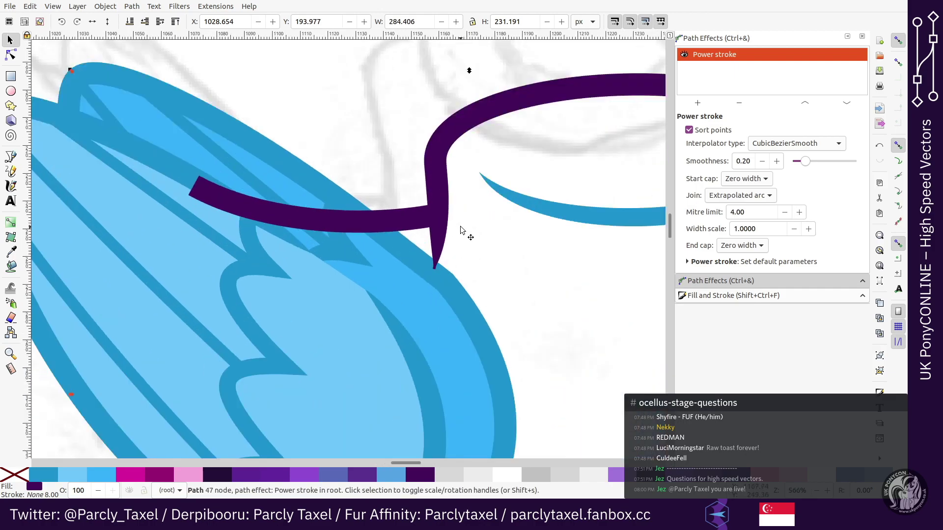
key(minus)
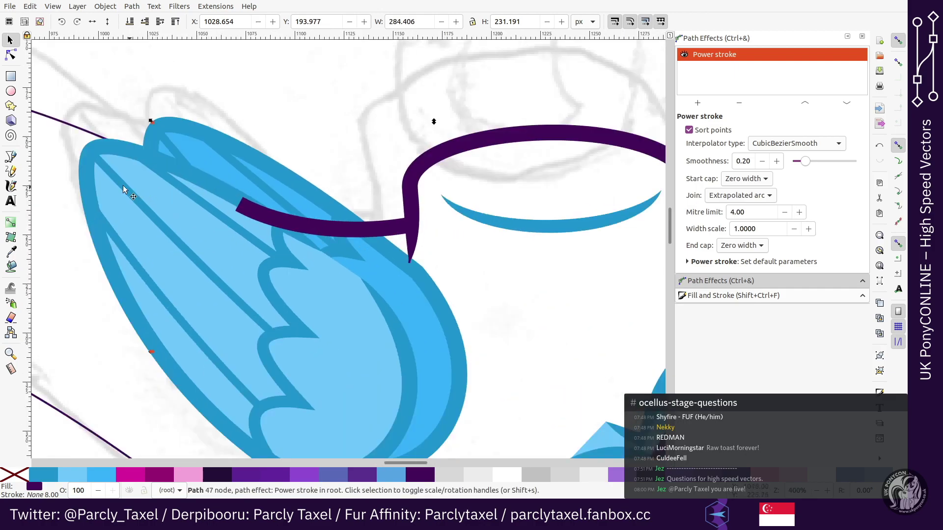
Step: Move the thin body outline to X 5.287 px, Y 177.316 px and open the hindquarters outline for node editing
click(90, 133)
key(shift+Down)
key(shift+Up)
key(shift+Down)
key(shift+Right)
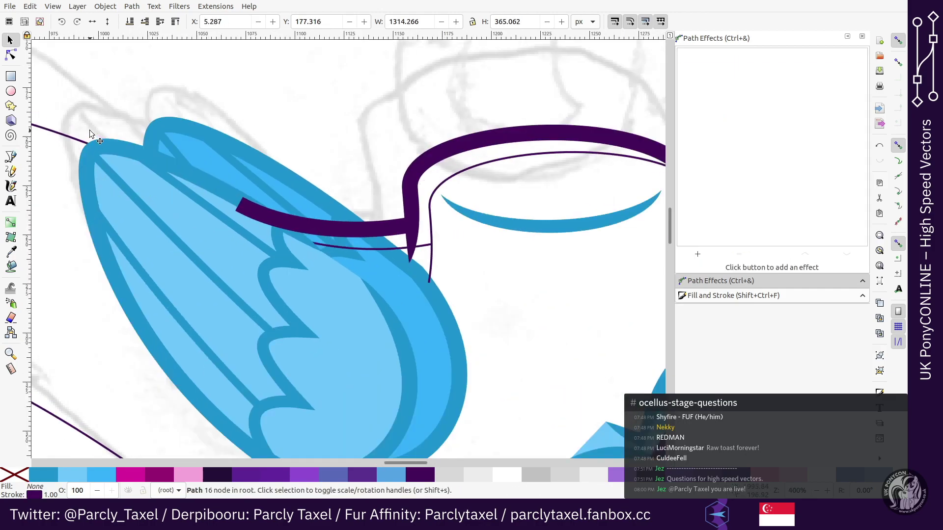
key(plus)
key(n)
click(434, 186)
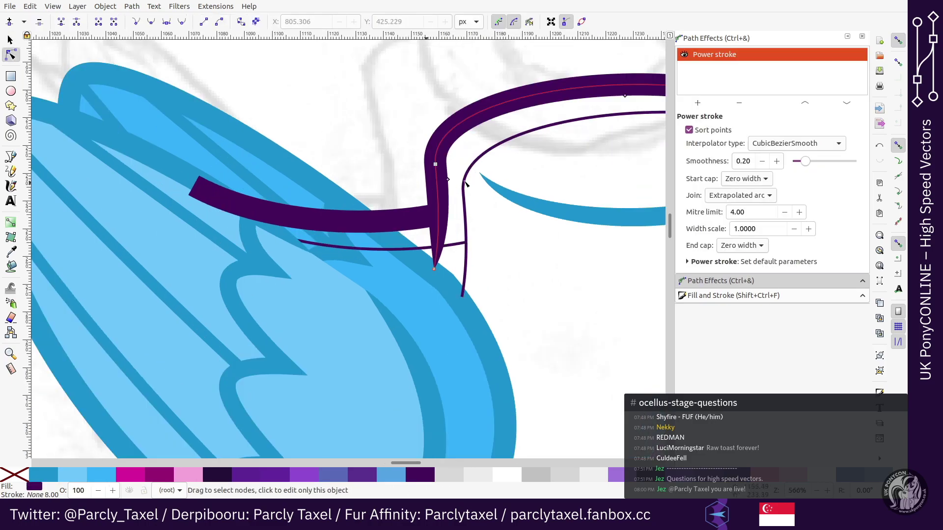
key(minus)
key(minus)
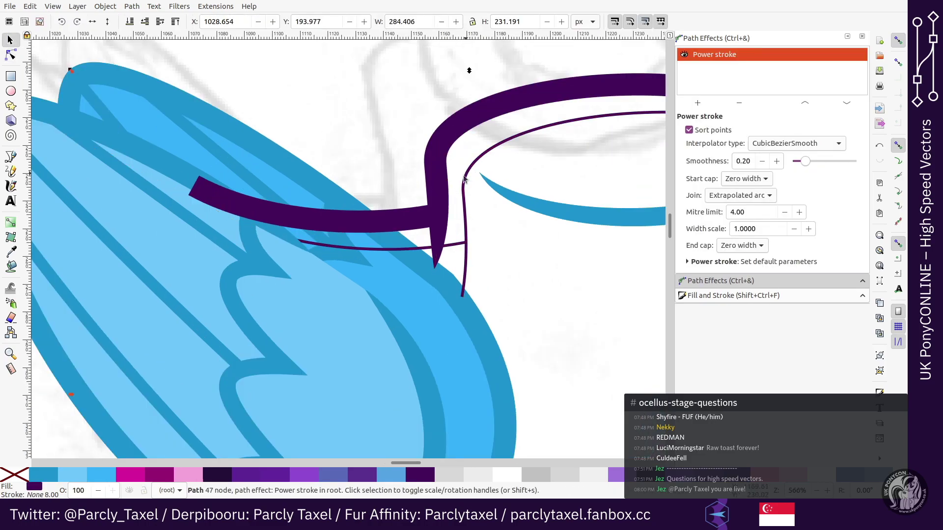
Step: Move the thin body outline clear of the belly curve to X -4.713 px, Y 157.316 px
scroll(453, 197, down, 7)
key(plus)
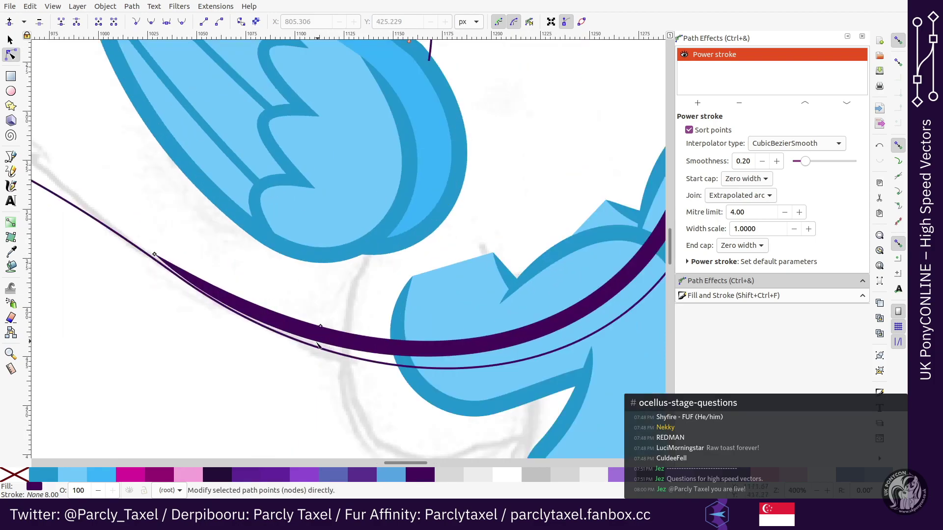
key(s)
click(323, 349)
key(shift+Up)
key(shift+Left)
key(shift+Up)
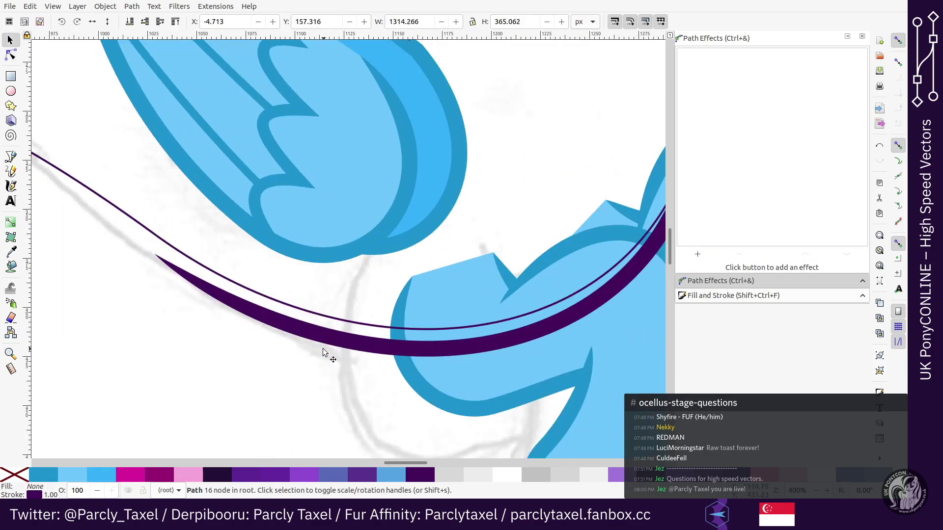
Step: Shorten the taper at the hindquarters outline's belly end by moving its stroke-width control point toward the tip
key(n)
key(Escape)
click(323, 350)
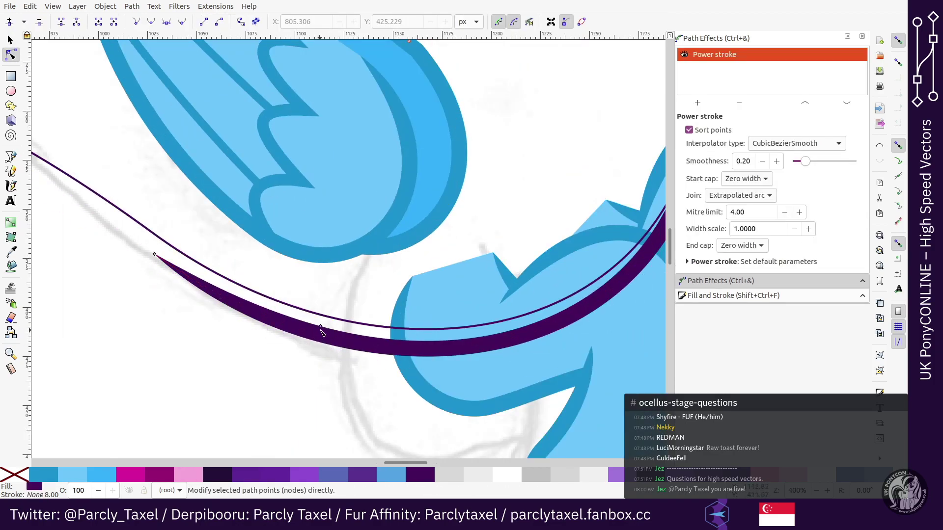
drag(274, 315, 297, 321)
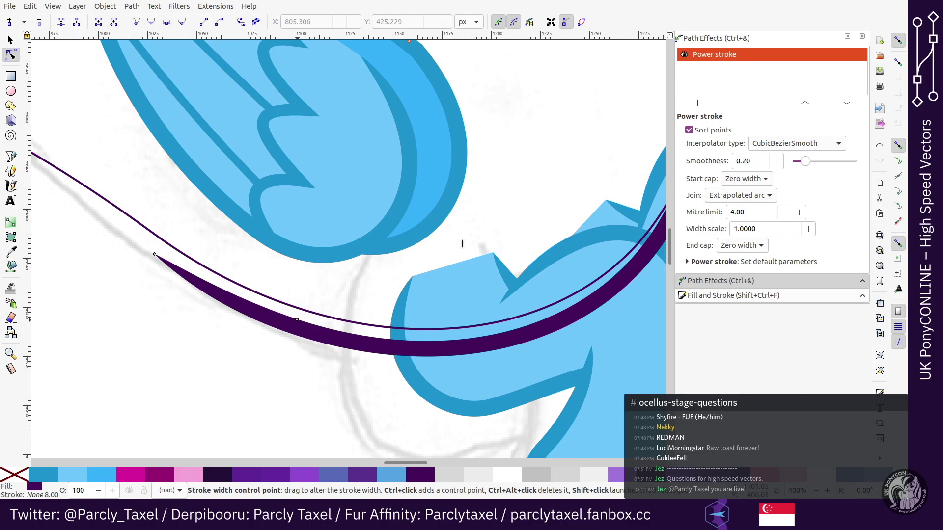
Step: Recolour the stroke of the short back line between the wings and hindquarters to a medium purple
key(F1)
key(minus)
scroll(432, 223, up, 4)
key(plus)
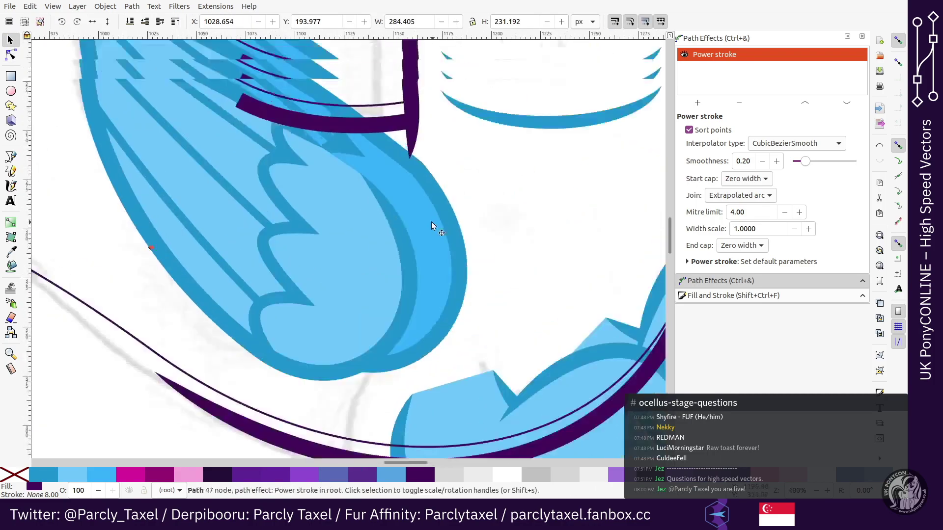
scroll(413, 235, up, 6)
key(plus)
click(393, 246)
scroll(373, 246, up, 1)
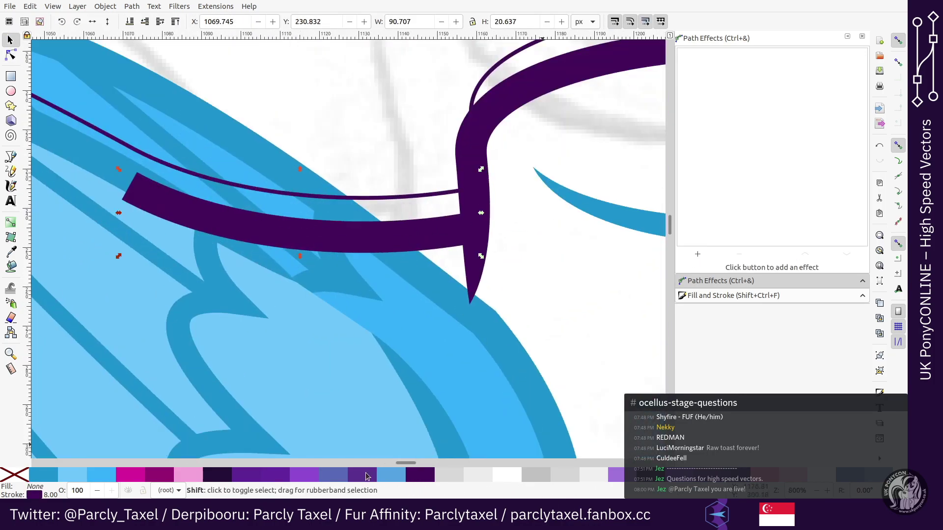
shift+click(366, 475)
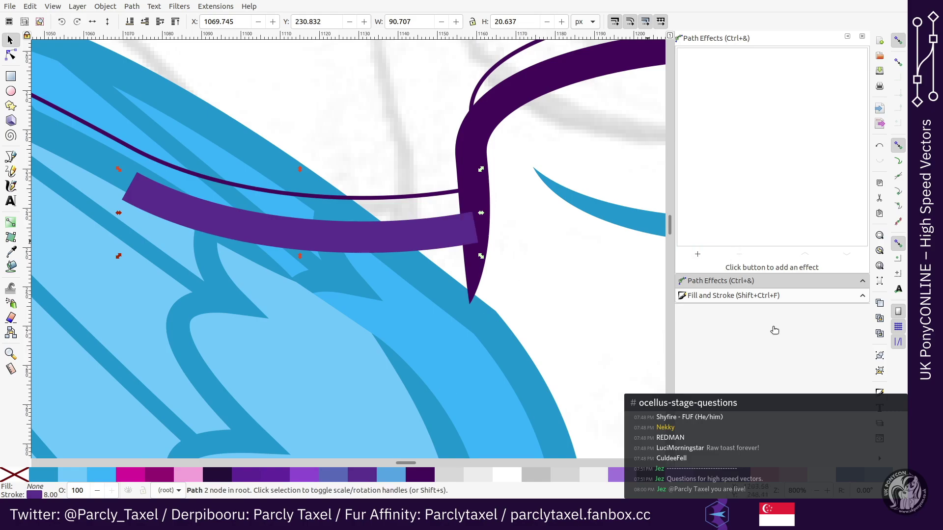
Step: Apply the Power stroke effect to the short back line with a Butt start cap
key(ctrl+7)
key(n)
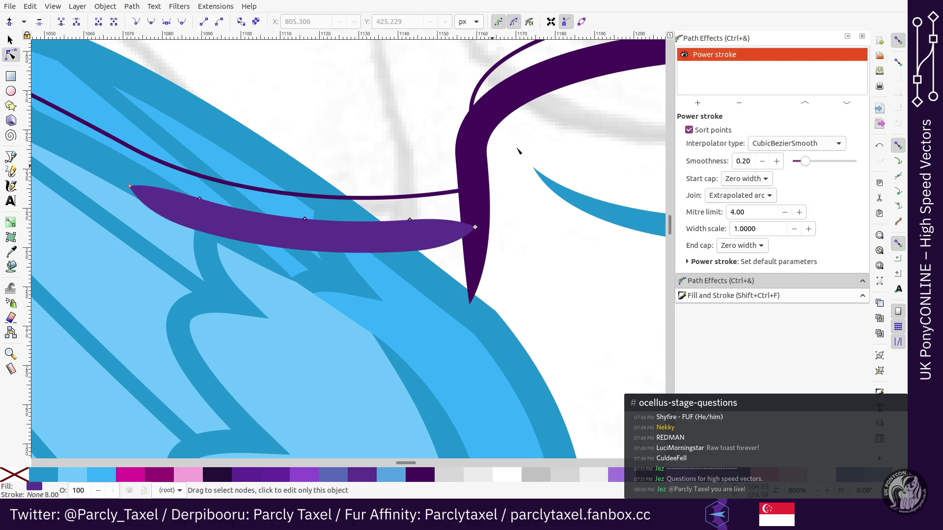
click(744, 179)
click(750, 123)
Step: Delete the back line's width control point nearest its wing end and move the middle one toward the hindquarters for a longer taper
ctrl+alt+click(200, 199)
scroll(304, 217, down, 2)
key(minus)
key(minus)
scroll(343, 196, down, 4)
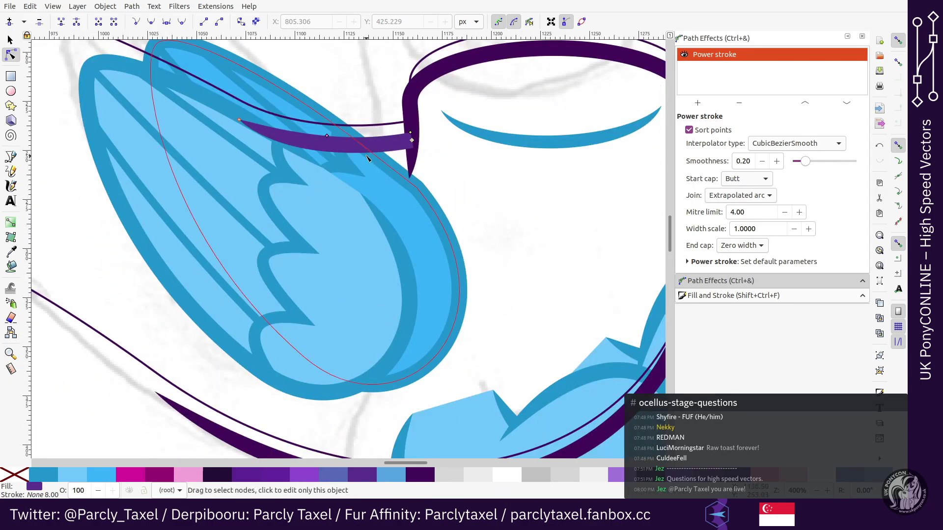
scroll(328, 118, down, 2)
drag(352, 98, 355, 100)
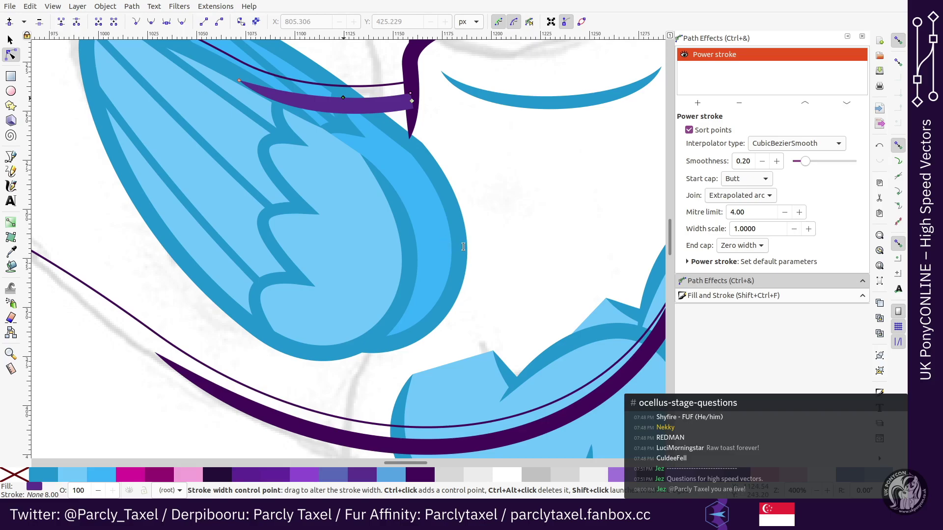
Step: Select the back line together with the hindquarters outline and fill both with the darker outline blue
key(s)
key(minus)
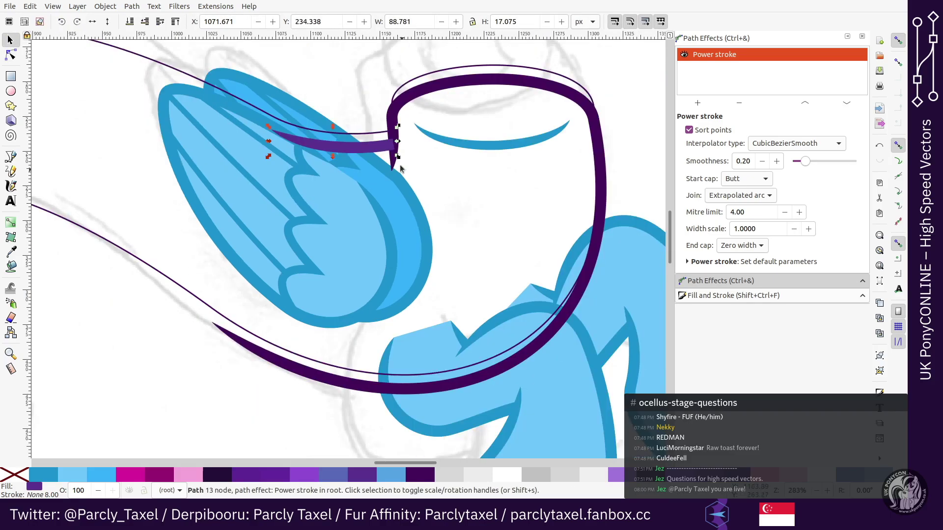
shift+click(418, 97)
click(39, 475)
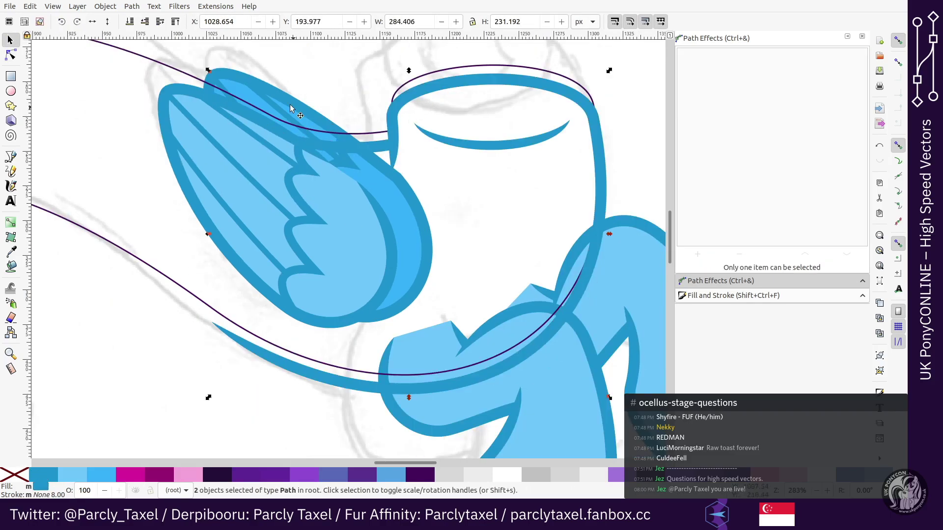
Step: Realign the thin body outline with the blue hindquarters outline at X -4.713 px, Y 167.316 px
click(189, 74)
key(shift+Left)
key(shift+Down)
key(shift+Right)
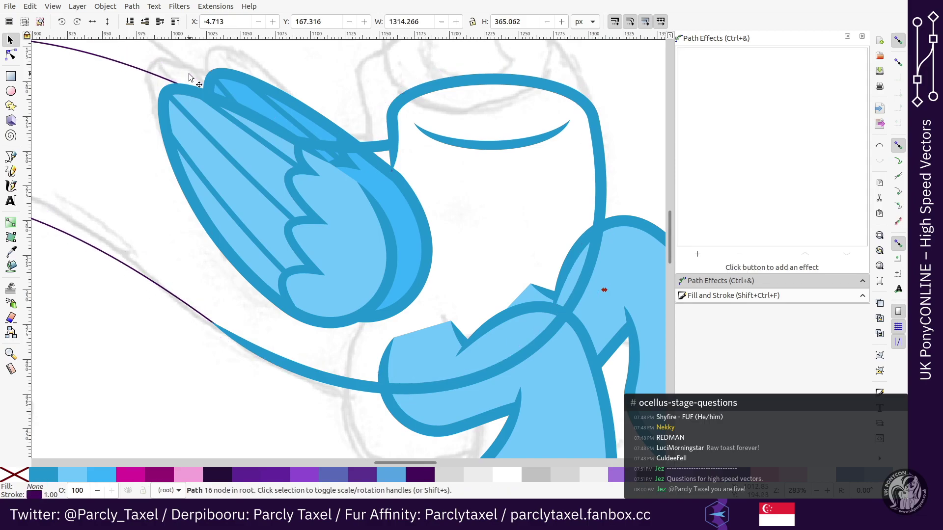
Step: Delete the thin outline's extra stub node below the back line junction and join the two end nodes there
key(n)
scroll(396, 147, up, 4)
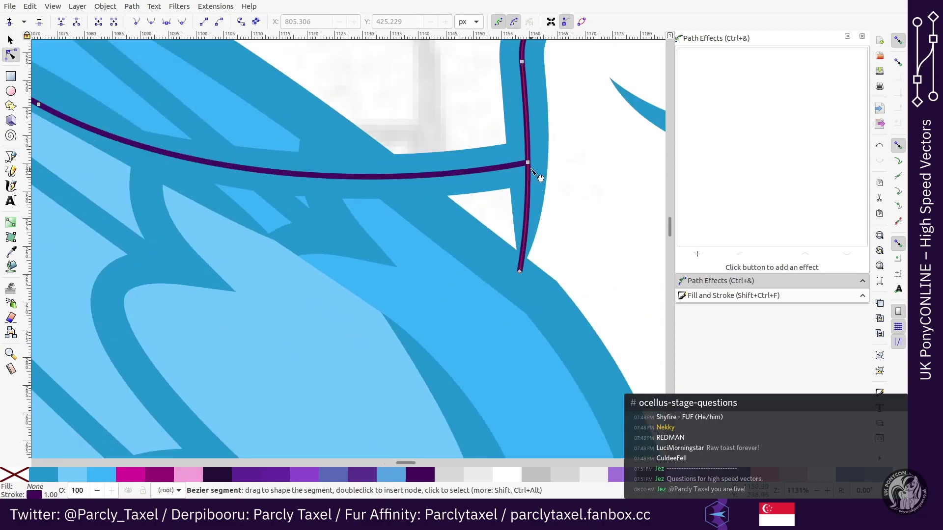
click(528, 162)
key(Delete)
drag(588, 127, 493, 194)
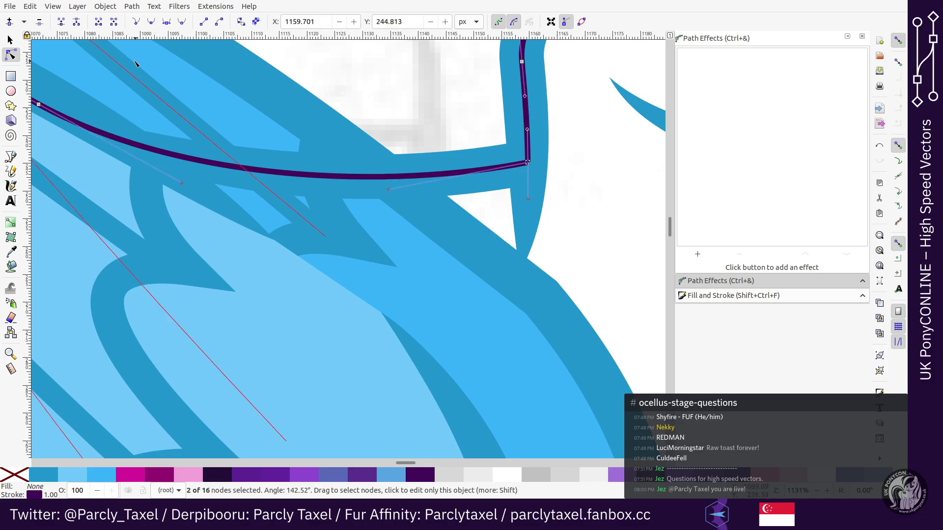
click(65, 21)
key(minus)
key(minus)
key(minus)
key(minus)
key(minus)
key(minus)
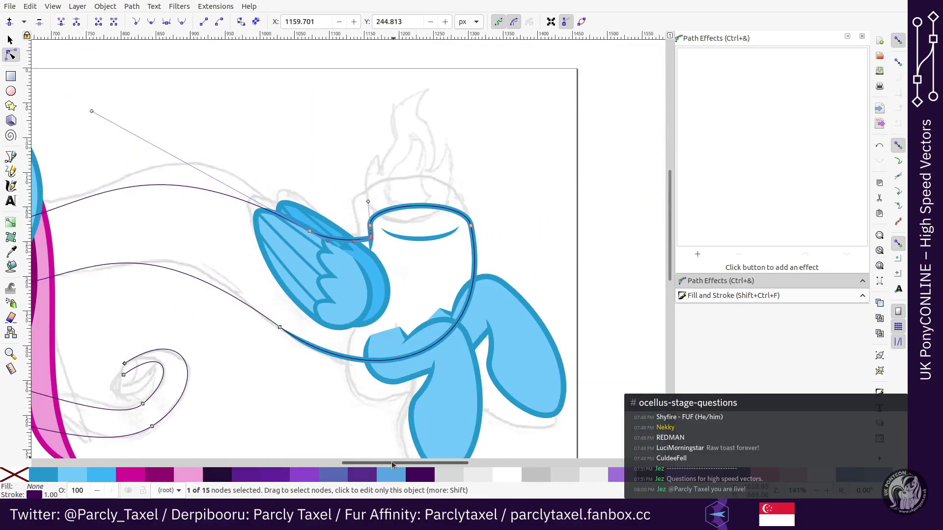
Step: Try filling the thin body outline with the light coat blue and removing its stroke
drag(345, 472, 342, 472)
click(71, 475)
shift+click(17, 475)
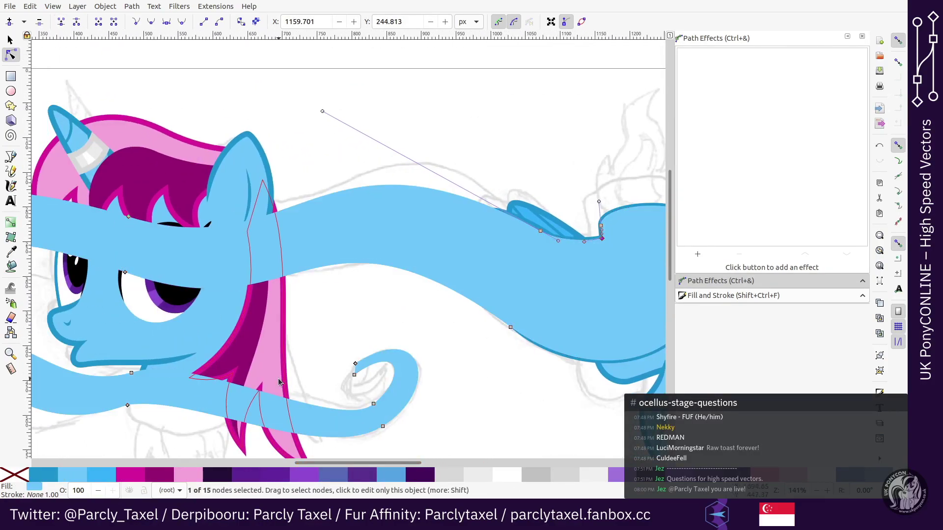
key(s)
key(ctrl+z)
key(1)
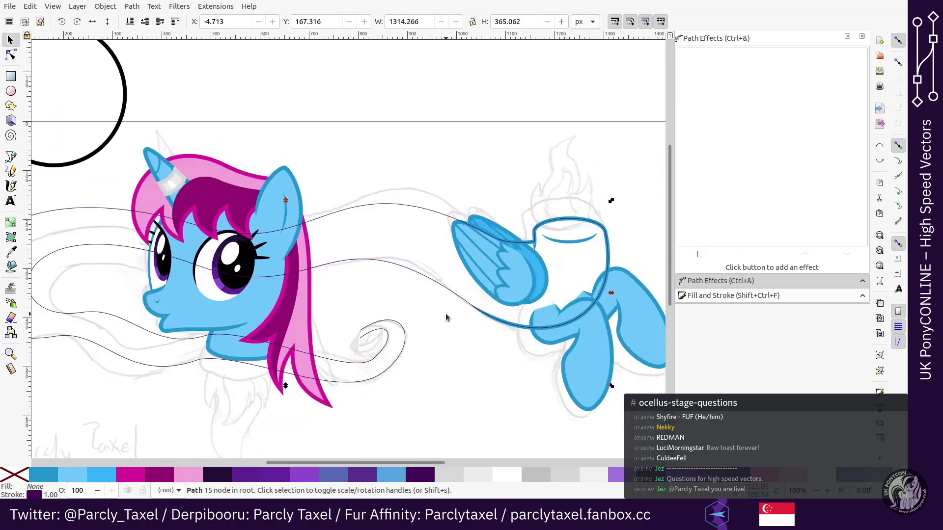
Step: Try changing the opacity of the grey sketch image behind the body outline
scroll(446, 318, left, 2)
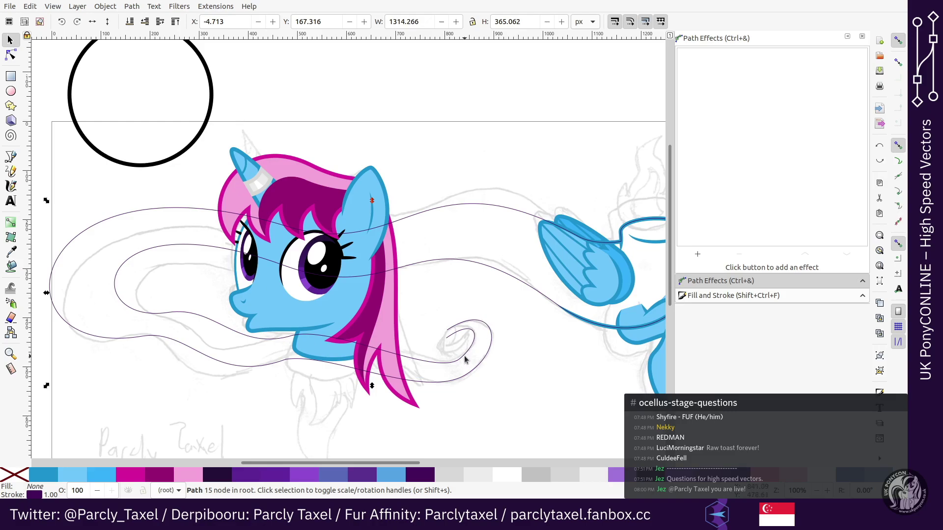
scroll(287, 325, down, 4)
key(n)
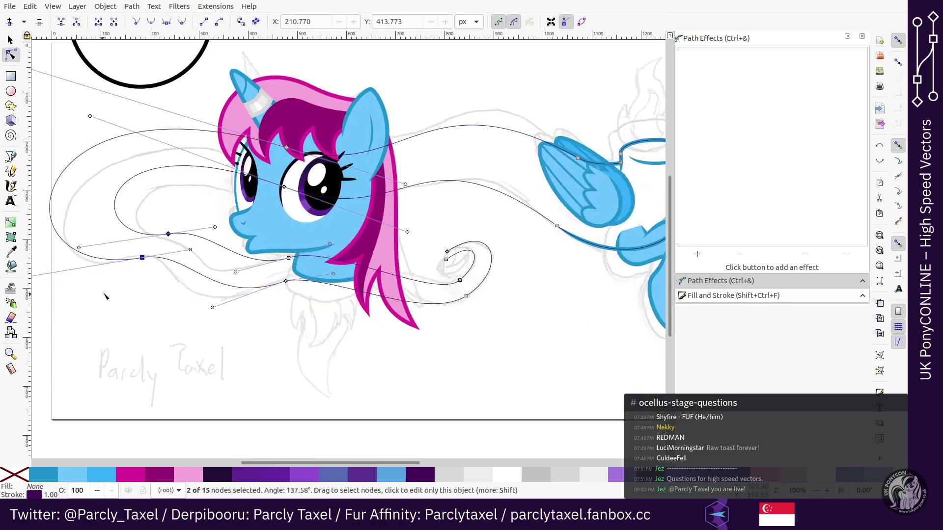
drag(318, 303, 318, 304)
click(151, 23)
key(s)
click(268, 403)
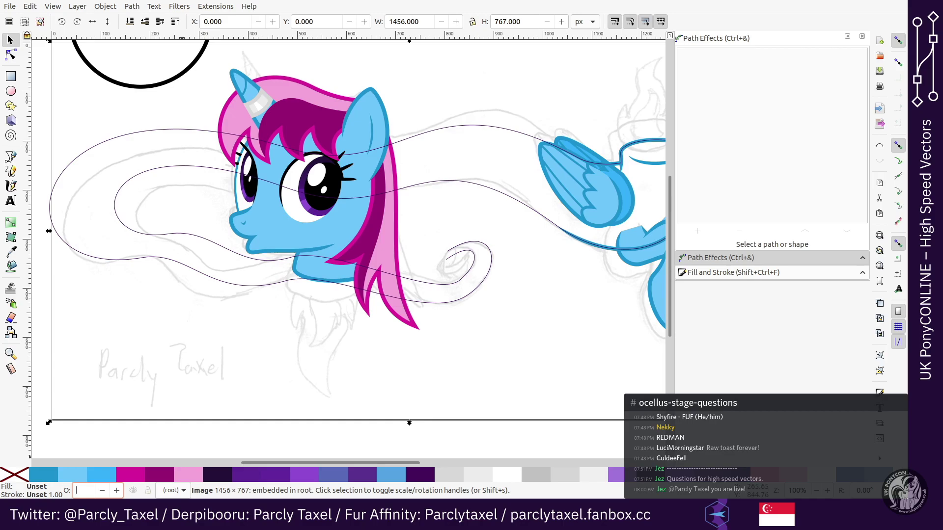
key(Return)
scroll(233, 334, down, 6)
click(233, 334)
scroll(235, 336, up, 5)
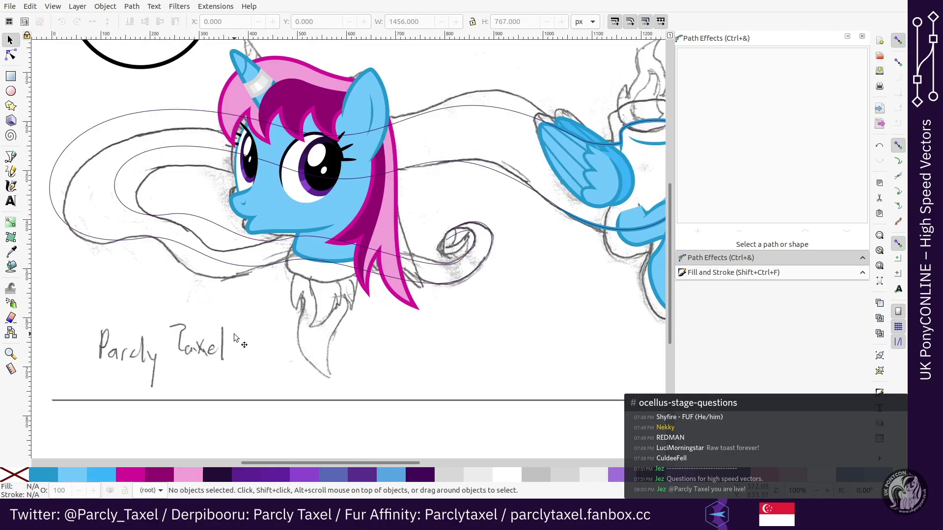
key(n)
key(ctrl+z)
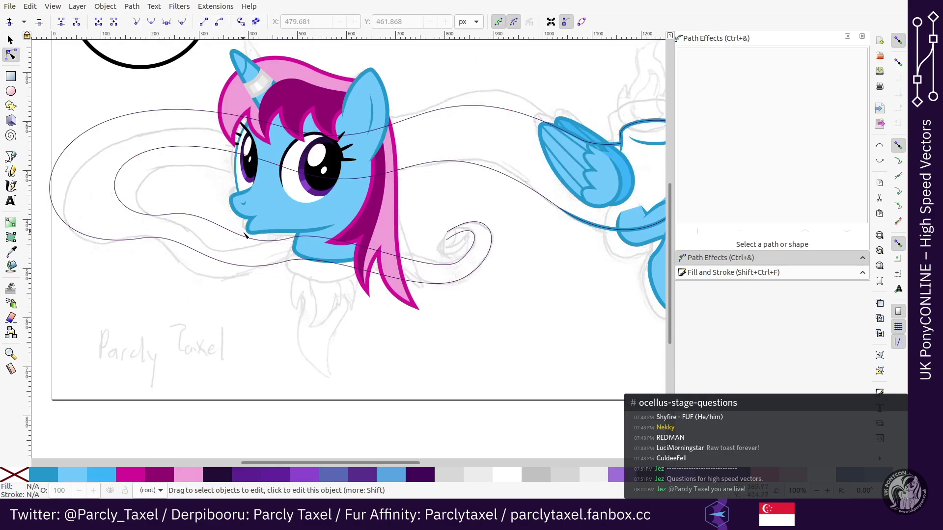
Step: Move the thin body outline's pair of nodes below the chin well forward and slightly down
click(251, 241)
drag(249, 215, 325, 304)
key(shift+Left)
key(shift+Left)
key(shift+Left)
key(shift+Left)
key(shift+Left)
key(shift+Left)
key(shift+Down)
Step: Reshape the handles around the two chin nodes so both outline curves dip toward the sketched body line
drag(298, 233, 322, 204)
drag(242, 258, 275, 293)
drag(298, 254, 327, 224)
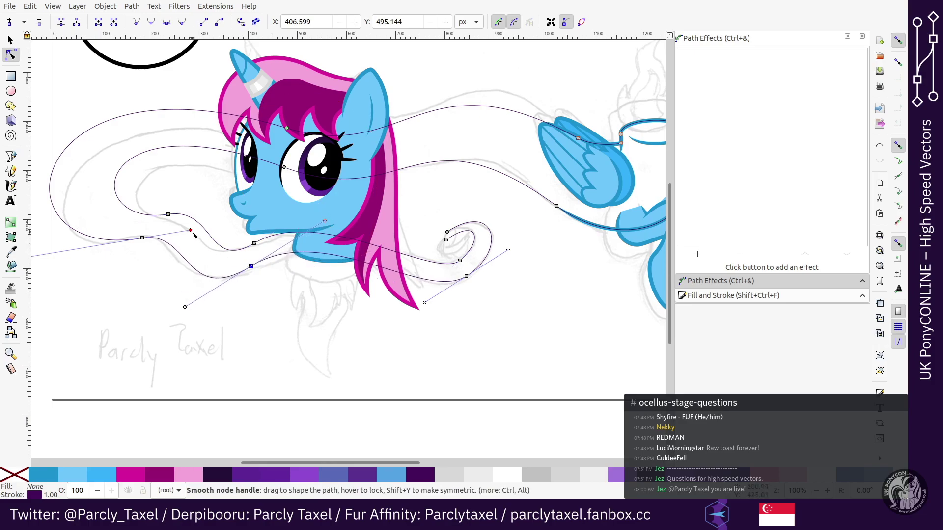
drag(191, 230, 133, 257)
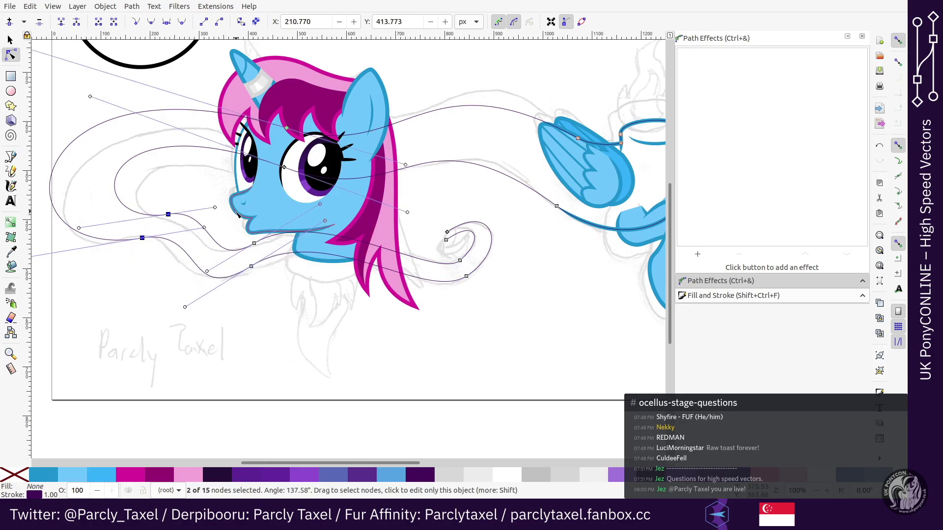
click(251, 267)
drag(185, 307, 206, 271)
Step: Move the front loop's inner lower node to X 216.945, Y 374.874 and the inner chin node to X 414.763, Y 438.591
click(168, 215)
drag(308, 109, 257, 183)
drag(168, 214, 158, 207)
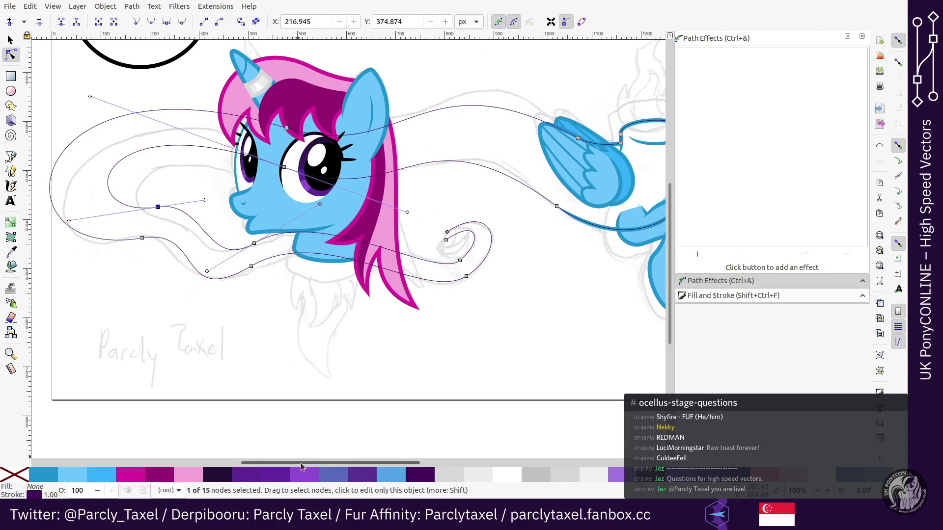
drag(304, 463, 275, 461)
key(plus)
click(323, 230)
drag(323, 230, 368, 284)
drag(294, 281, 299, 267)
drag(344, 223, 379, 259)
key(shift+Up)
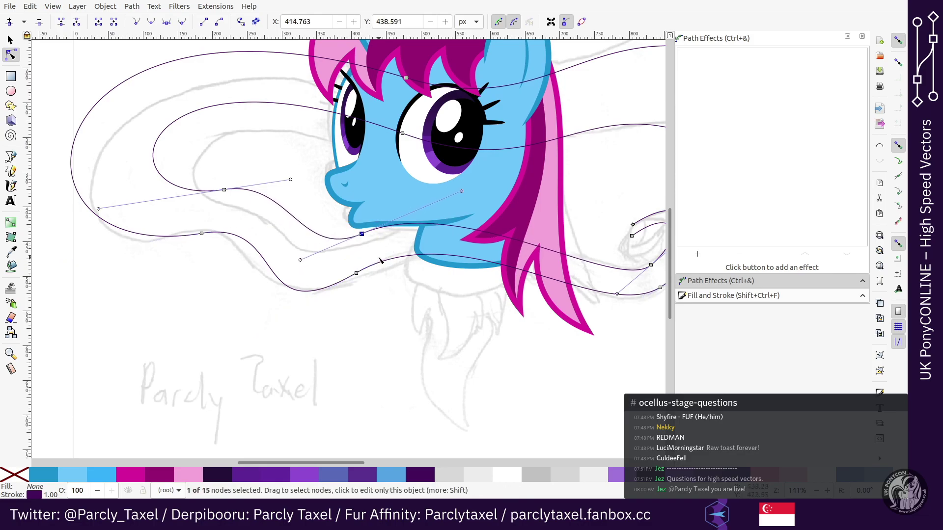
Step: Flatten the lower chin node's handles and move the front loop's outer lower node to X 194.286, Y 451.972
drag(322, 269, 364, 296)
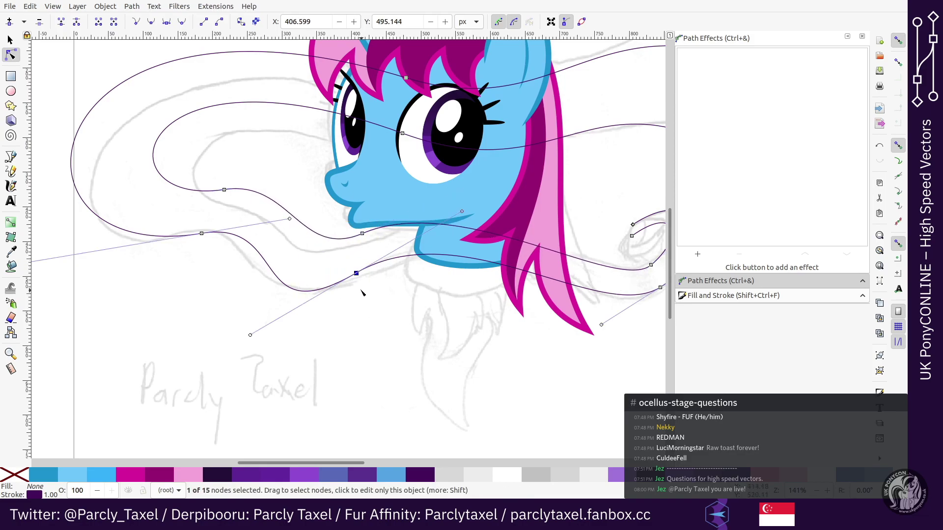
drag(251, 335, 266, 303)
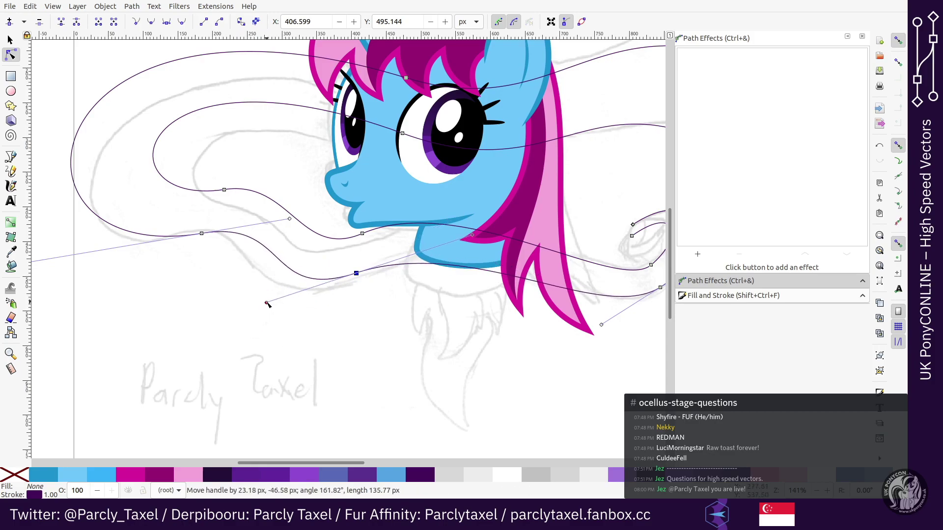
click(205, 217)
drag(187, 219, 248, 267)
key(shift+Down)
key(shift+Down)
key(shift+Right)
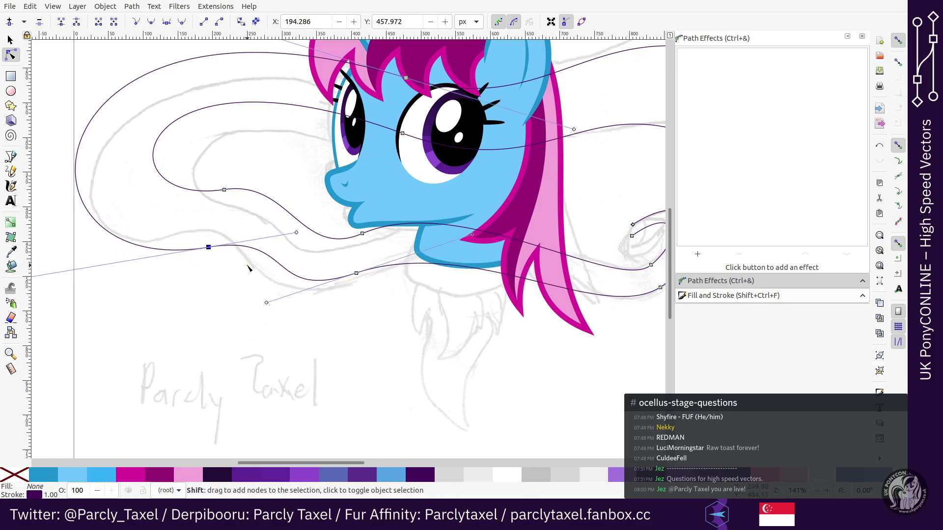
key(shift+Up)
key(Down)
key(Down)
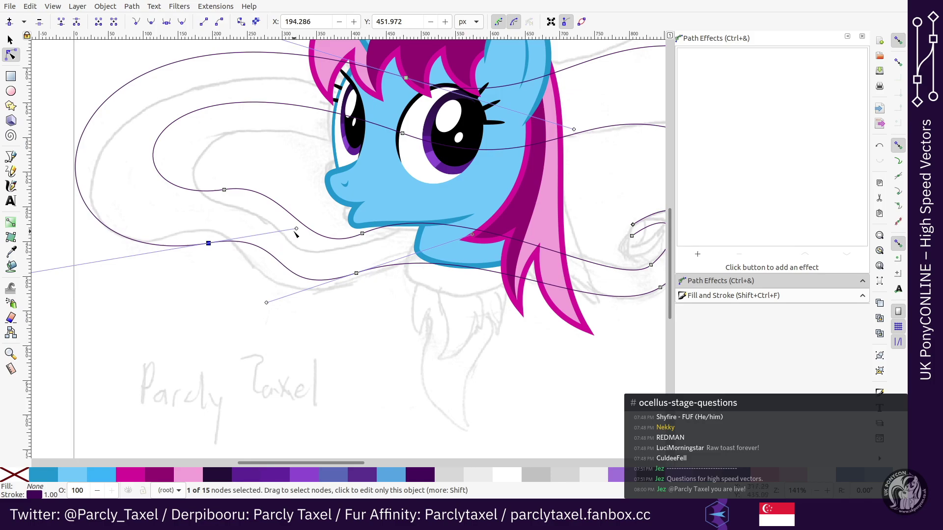
drag(208, 244, 174, 237)
drag(262, 222, 258, 240)
key(ctrl+z)
key(ctrl+z)
Step: Shorten the front loop's outer and inner lower handles and move the node over the near eye to X 461.127, Y 288.719
key(1)
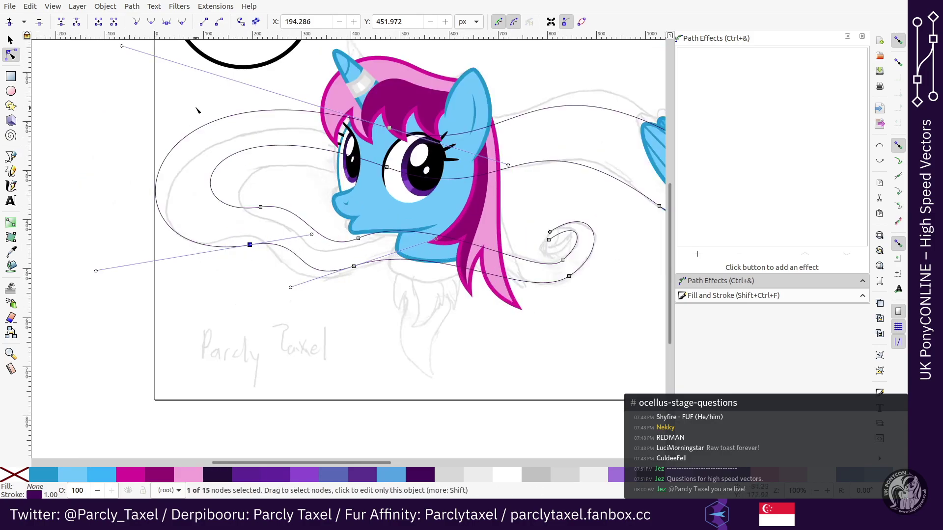
scroll(188, 122, up, 4)
drag(96, 349, 105, 347)
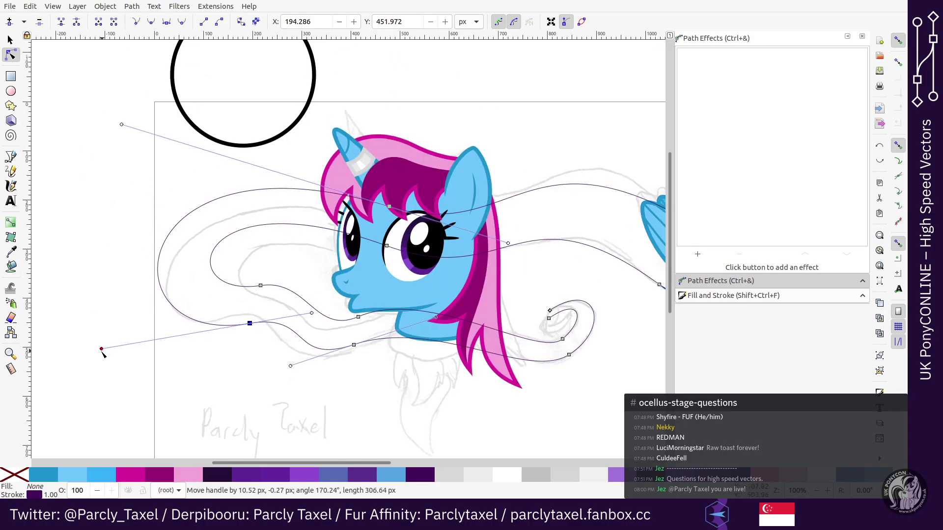
click(260, 286)
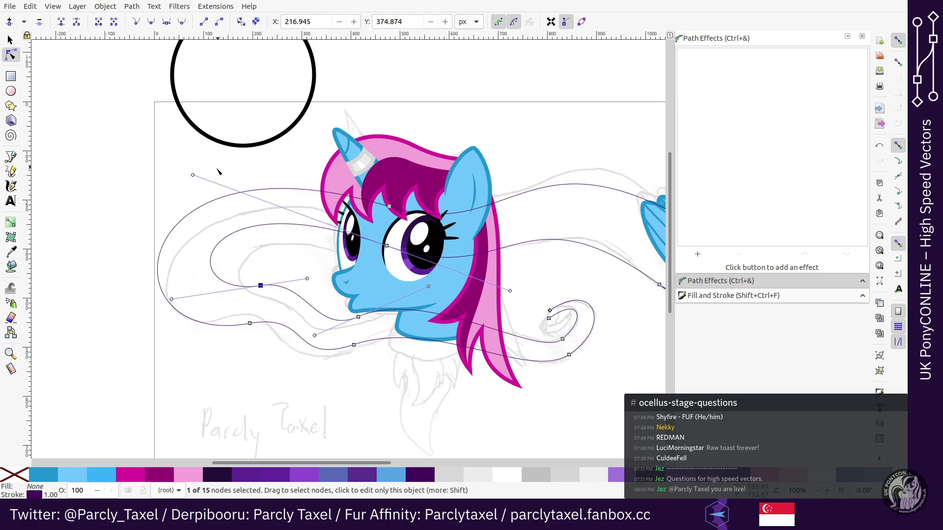
drag(172, 299, 184, 297)
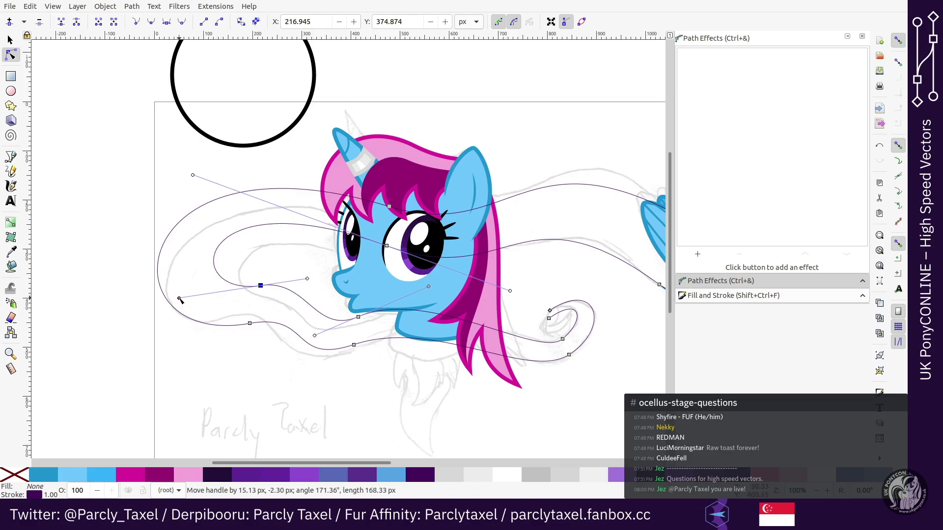
drag(387, 245, 381, 243)
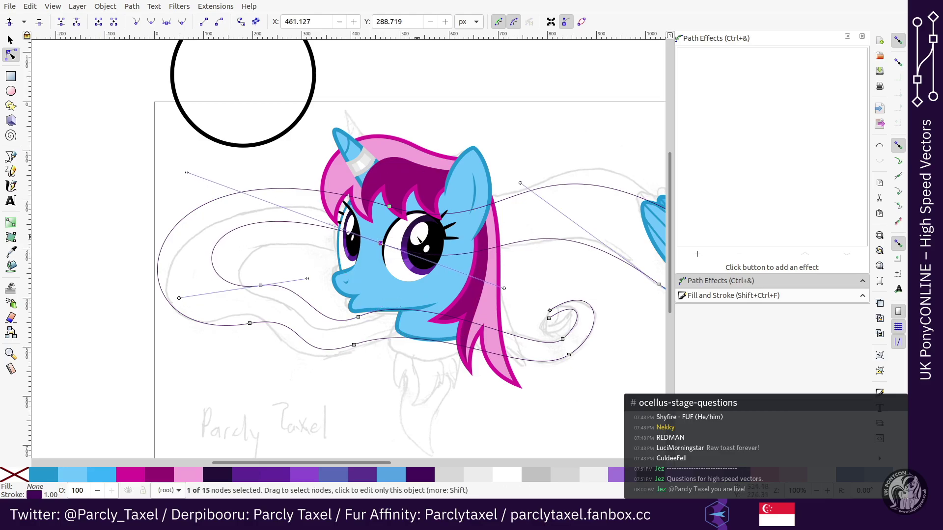
Step: Shorten the handles at the rear belly node and along the upper back line to smooth the body curves behind the head
scroll(418, 239, right, 9)
key(Tab)
drag(345, 183, 368, 200)
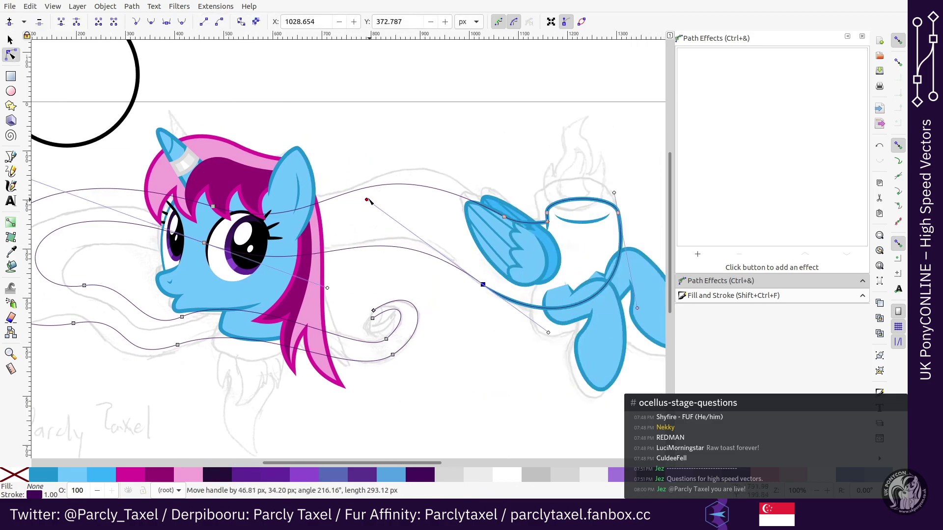
click(213, 206)
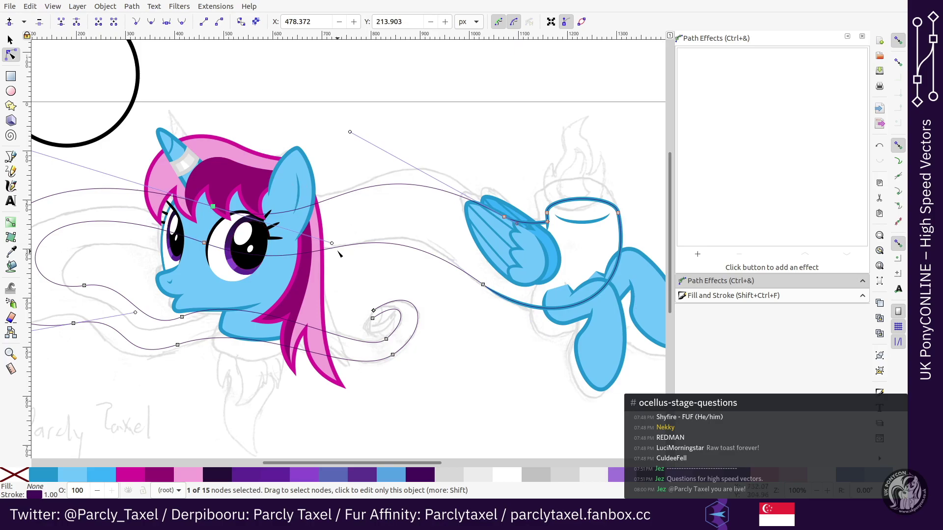
drag(332, 243, 328, 238)
drag(350, 132, 357, 136)
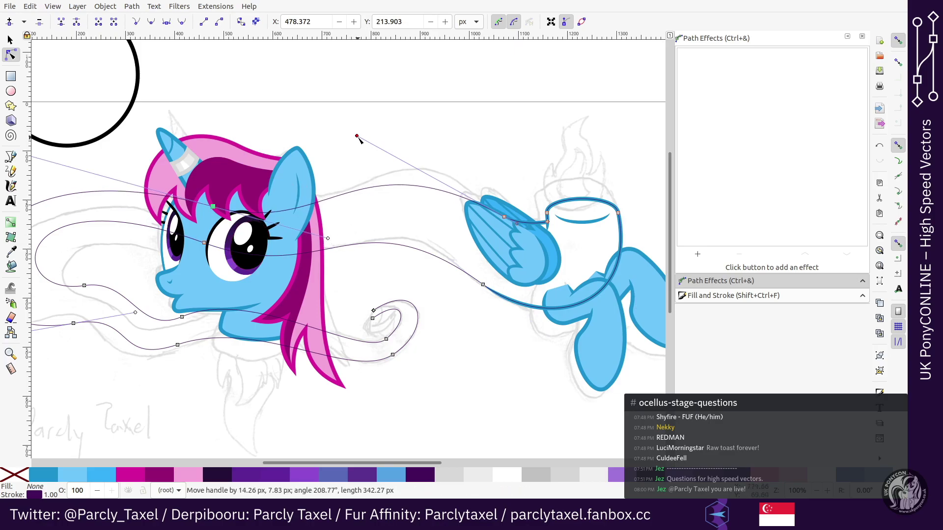
Step: Adjust the node handles of both lower body lines so they sweep smoothly into the curled end
ctrl+scroll(352, 260, down, 1)
ctrl+scroll(351, 260, up, 2)
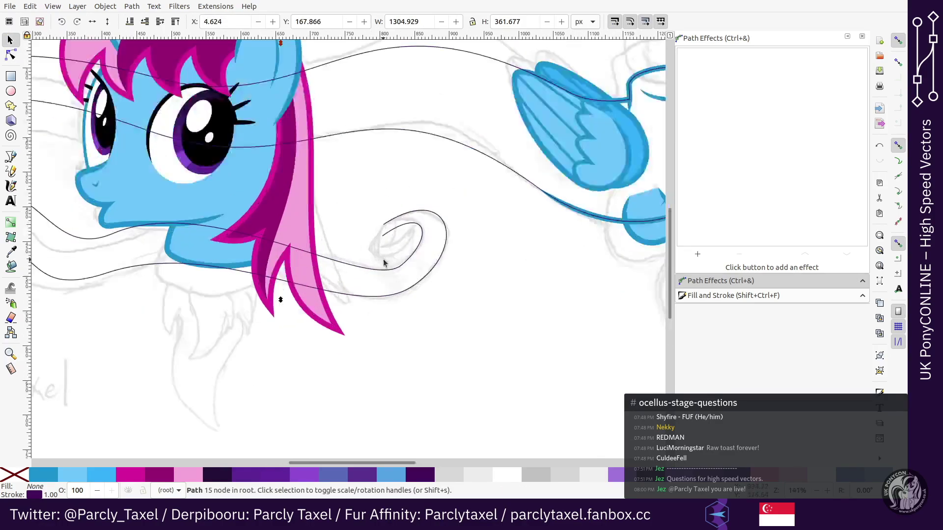
drag(351, 240, 326, 294)
drag(214, 192, 257, 189)
click(107, 273)
drag(224, 236, 246, 222)
click(112, 234)
drag(447, 308, 449, 309)
drag(353, 323, 334, 321)
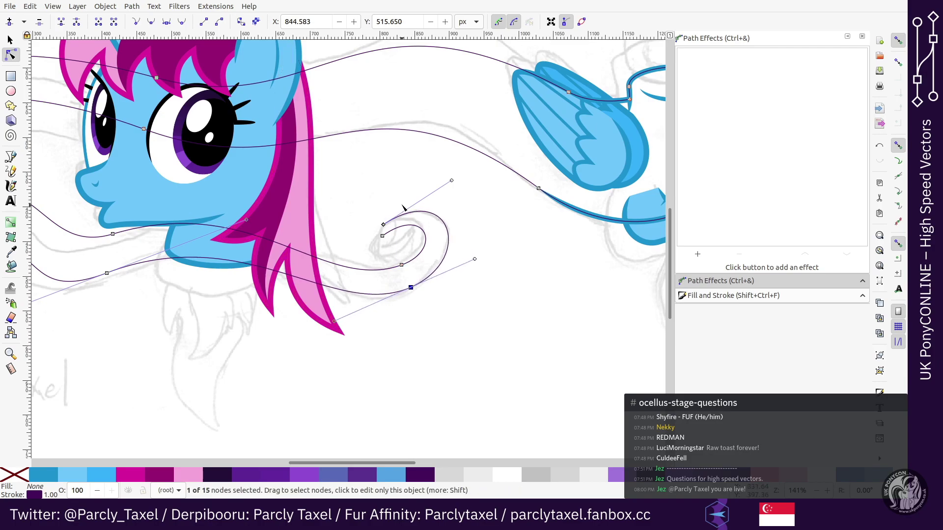
Step: Draw a circle about 70 px wide inside the curl and give it a light purple fill with no stroke
key(plus)
click(16, 92)
drag(381, 203, 456, 279)
key(s)
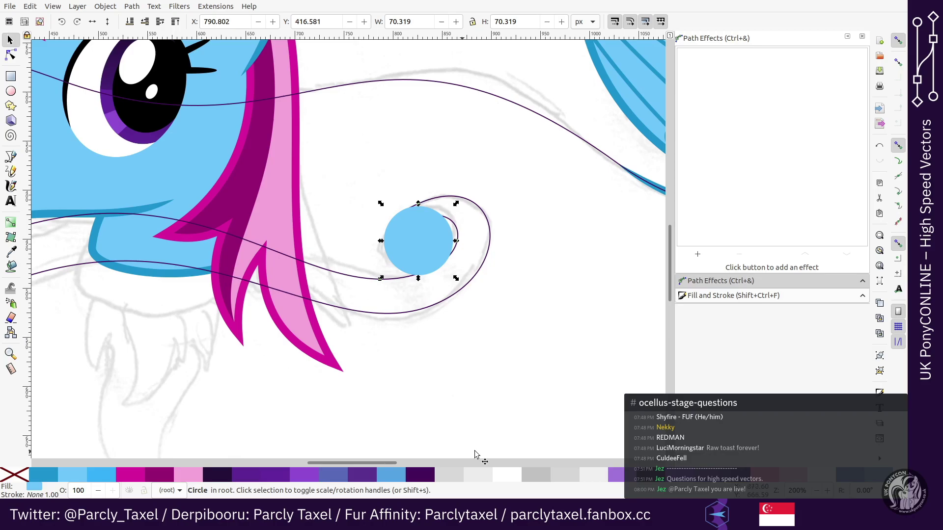
shift+click(458, 474)
click(22, 475)
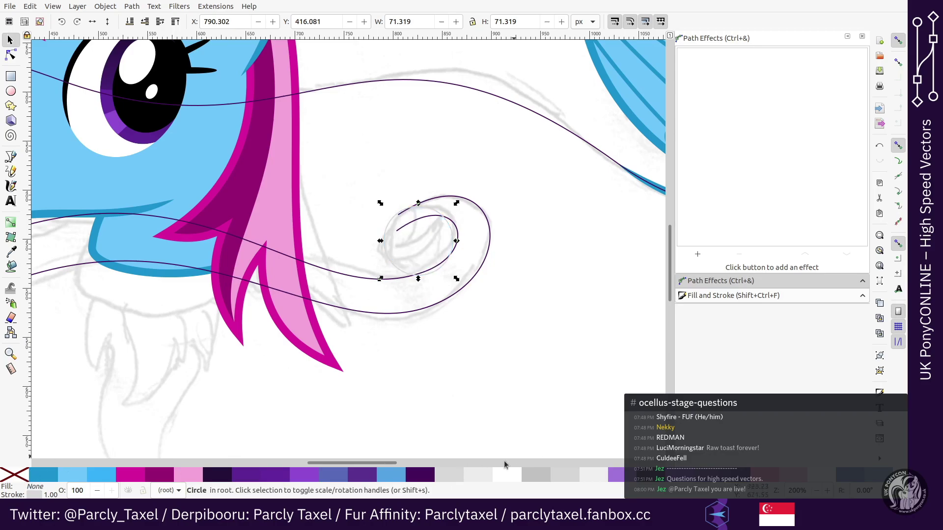
click(616, 475)
shift+click(9, 473)
Step: Stack the purple circle just above the bottom object and move it to X 791.802, Y 422.581
key(End)
key(Page_Up)
key(shift+Down)
key(Right)
key(Up)
key(Up)
key(Up)
key(Up)
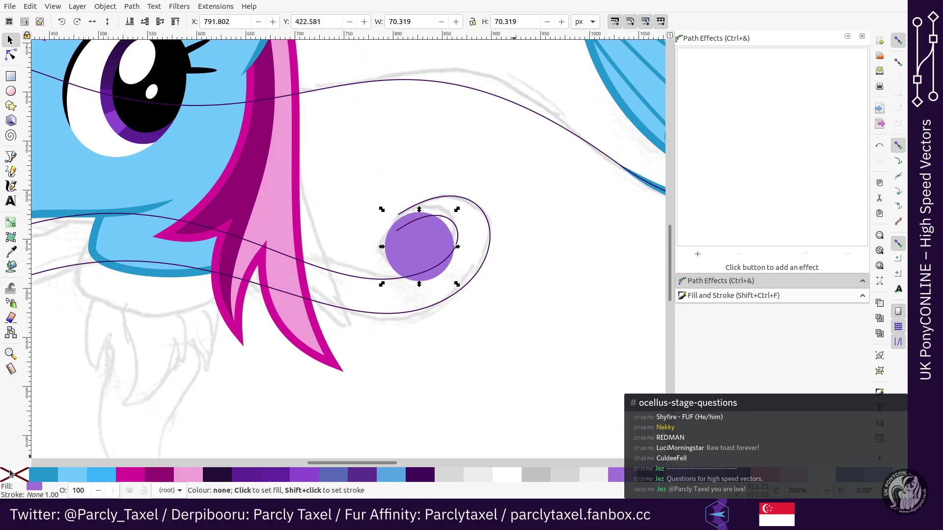
key(ctrl+Right)
key(ctrl+Right)
key(ctrl+Right)
key(ctrl+Right)
key(ctrl+Right)
key(ctrl+Right)
key(plus)
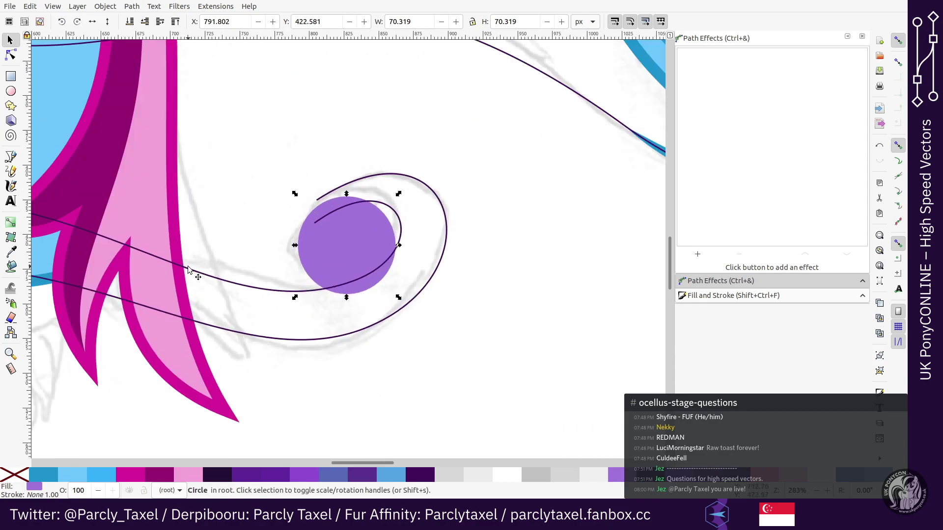
Step: Shorten the inner curl line to a node near the circle's right edge, deleting its old end node and reshaping the remaining curve
key(n)
key(Escape)
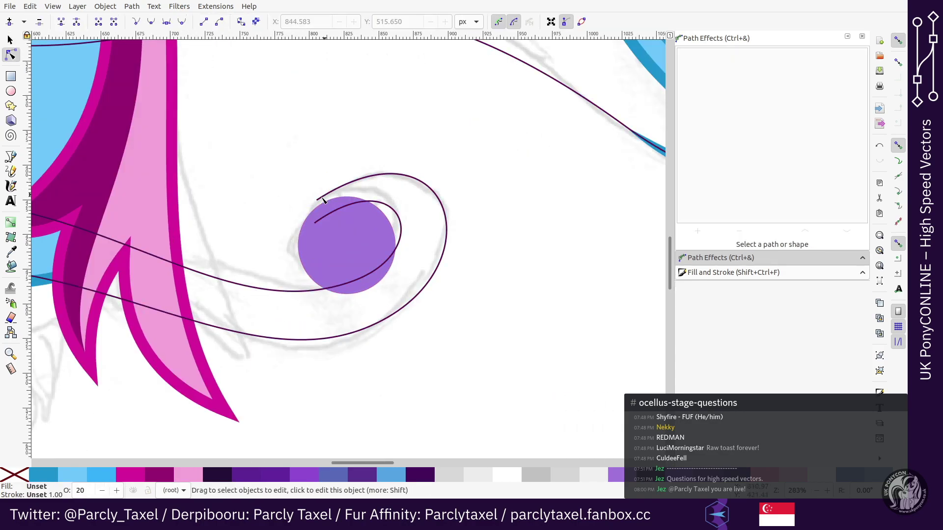
click(323, 198)
click(404, 225)
drag(404, 160, 374, 183)
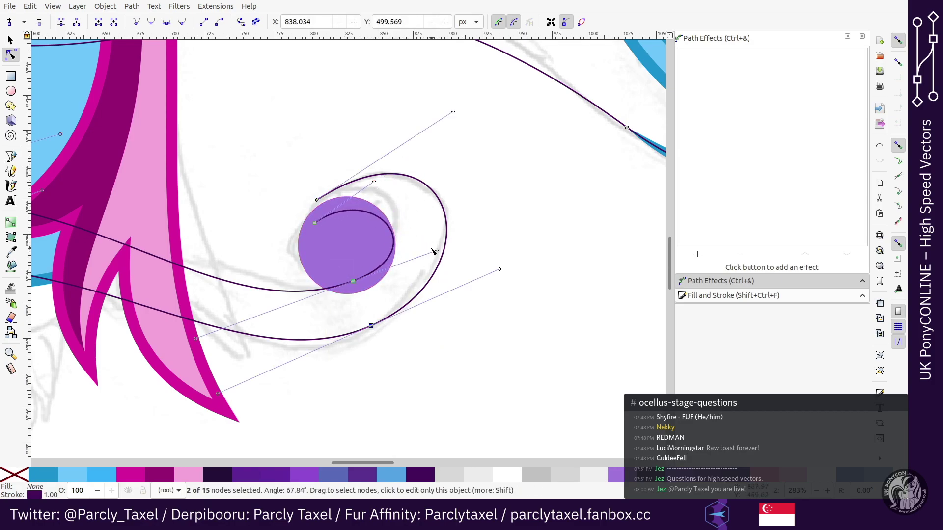
click(395, 237)
click(317, 224)
key(Delete)
key(plus)
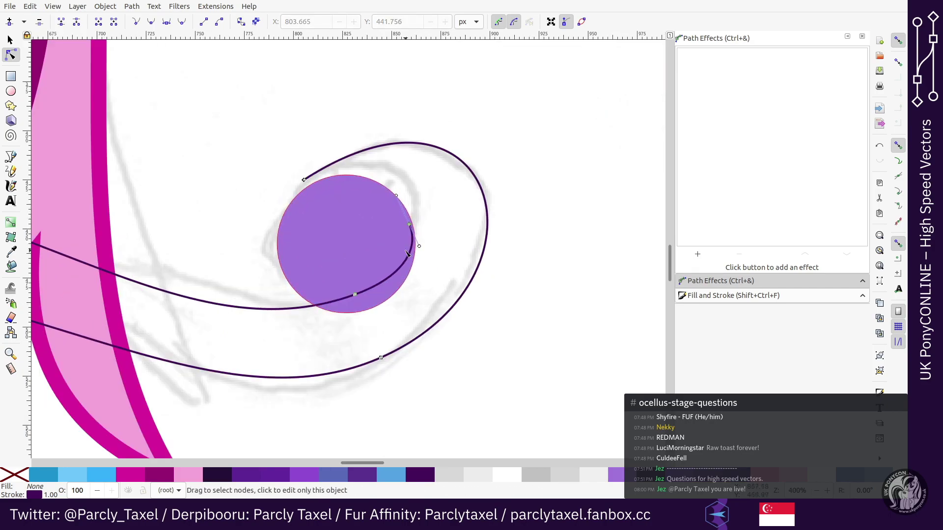
drag(419, 247, 389, 282)
click(400, 267)
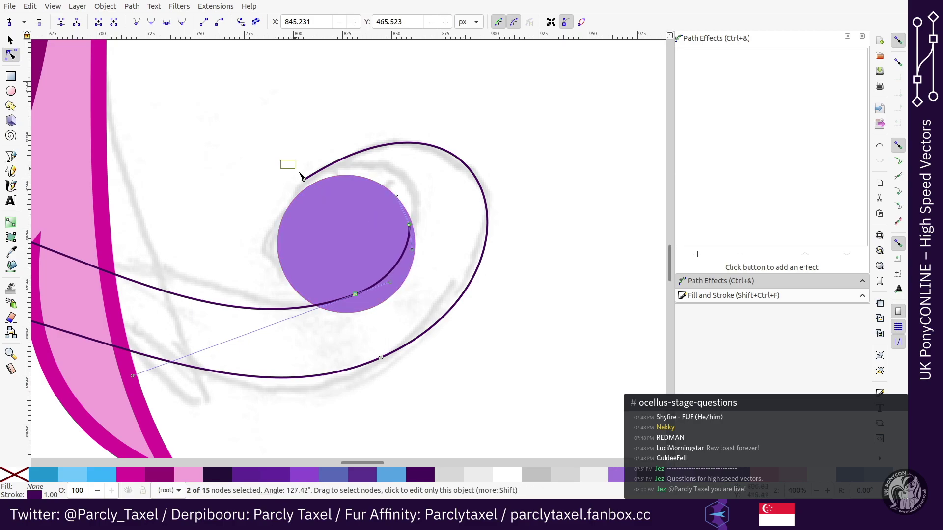
Step: Move the outer curl line's end node to X 785.306, Y 441.229 and steepen its handle around the circle
drag(303, 179, 284, 185)
key(Down)
key(shift+Left)
key(shift+Down)
key(Down)
key(Down)
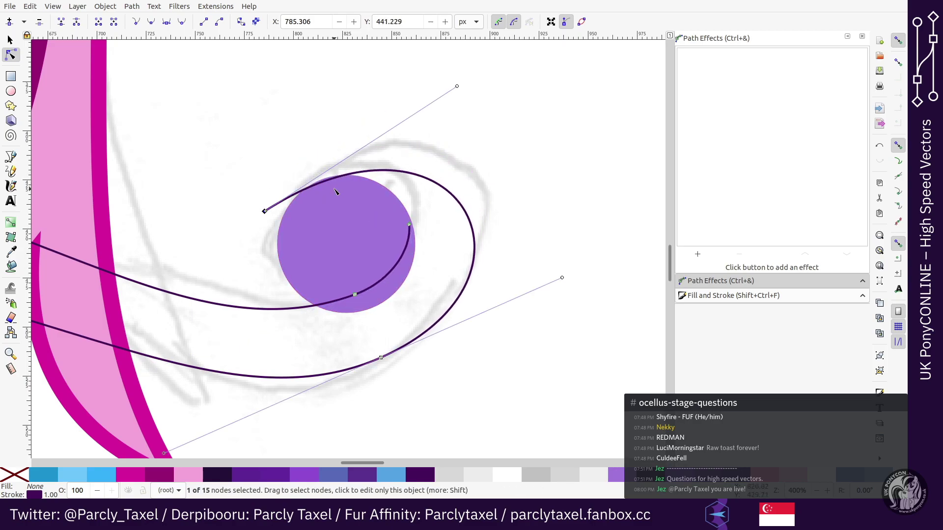
drag(457, 87, 426, 65)
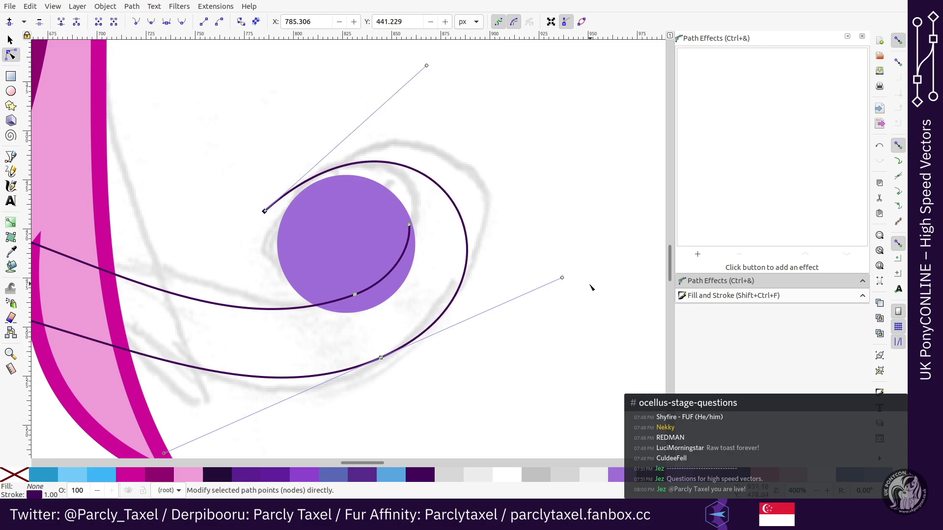
Step: Shrink the purple circle slightly about its centre so its edge fits the inner curl line's end
click(409, 224)
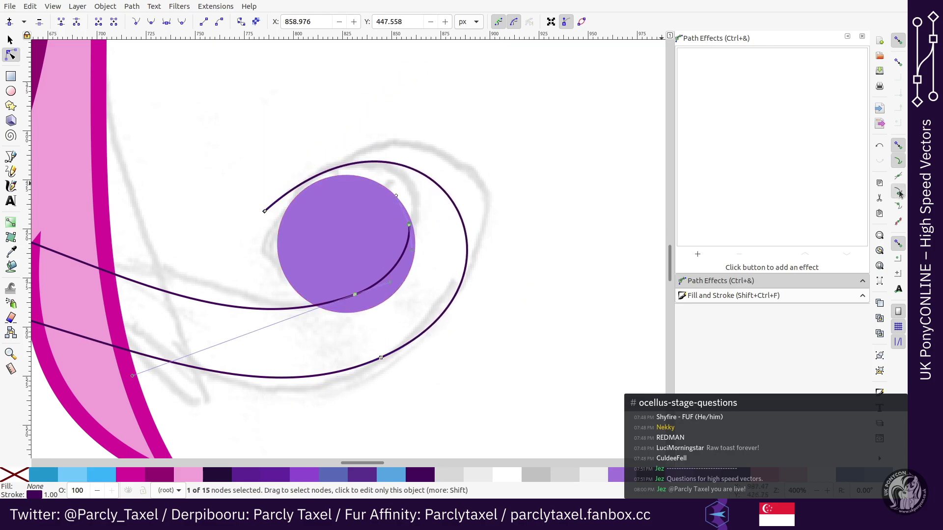
click(343, 189)
drag(345, 176, 349, 180)
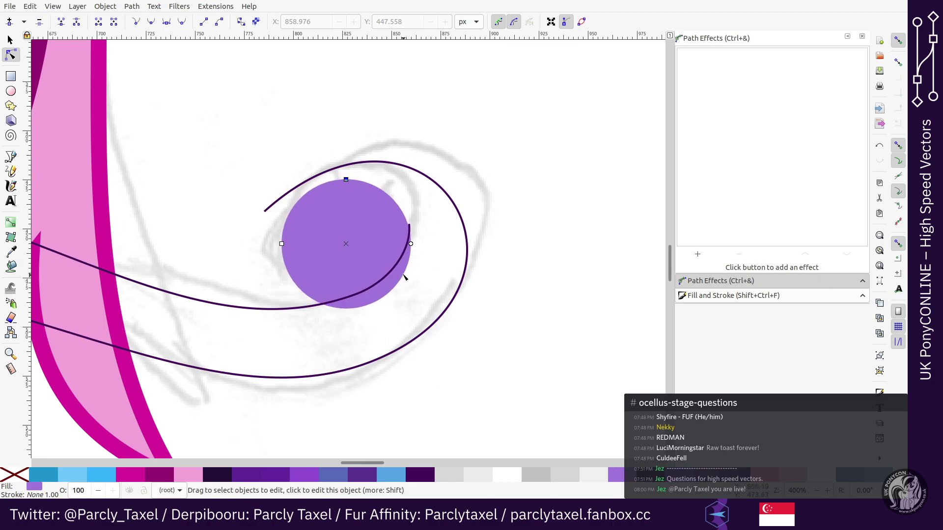
Step: Adjust the long handle of the inner curl line's node on the circle's lower part and nudge that node to X 831.308, Y 481.665
click(355, 294)
key(minus)
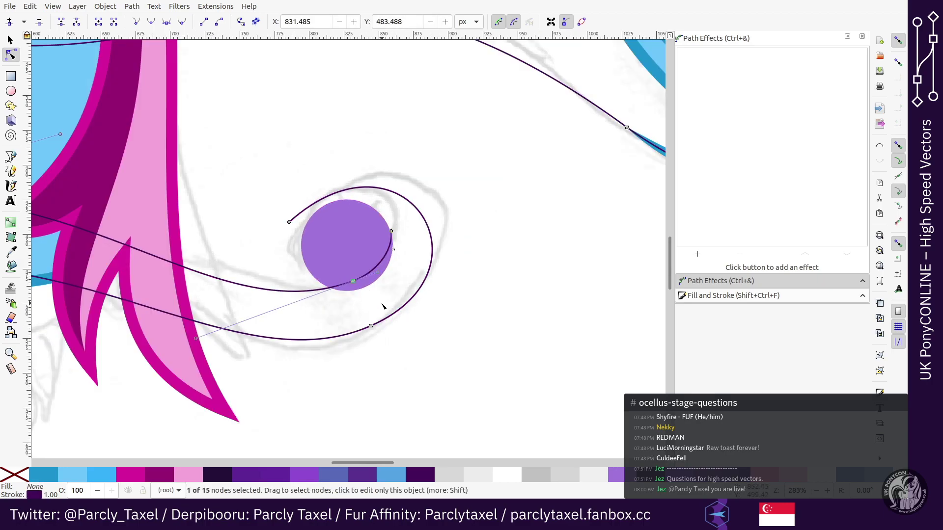
drag(196, 339, 213, 326)
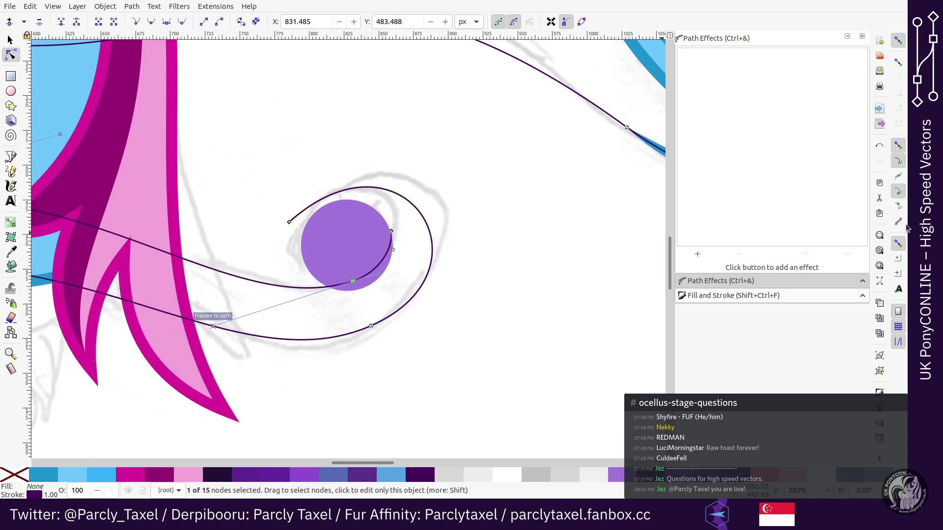
key(plus)
drag(337, 292, 385, 329)
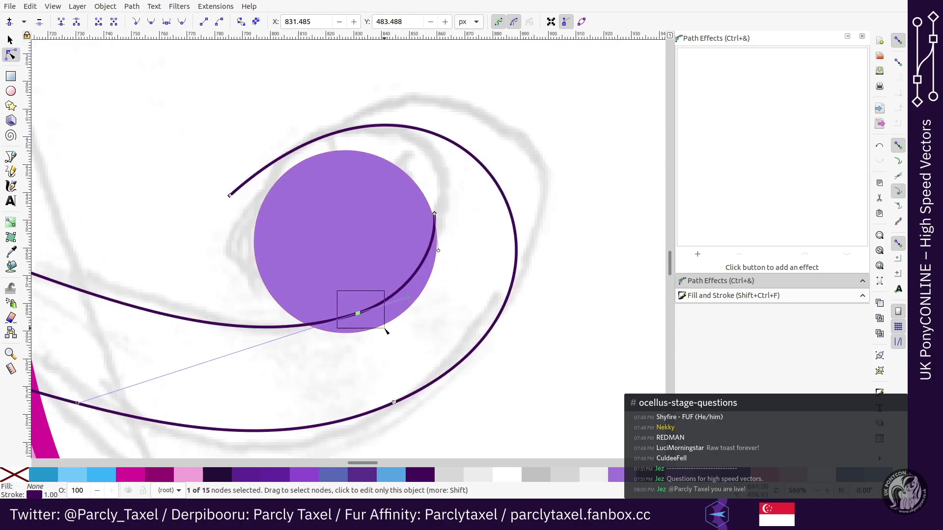
key(Up)
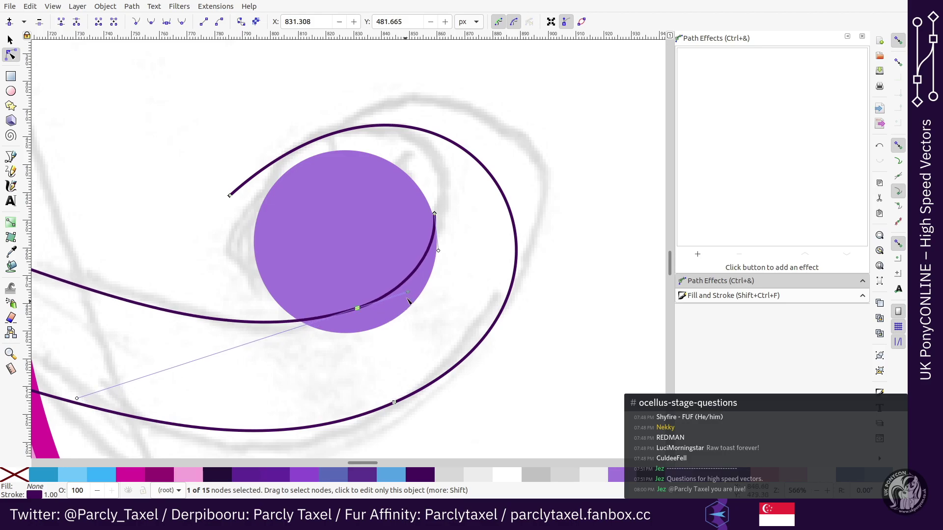
Step: Move the inner curl line's end node to X 857.754, Y 446.041 at the circle's edge and adjust its handle
click(435, 214)
drag(435, 215, 431, 209)
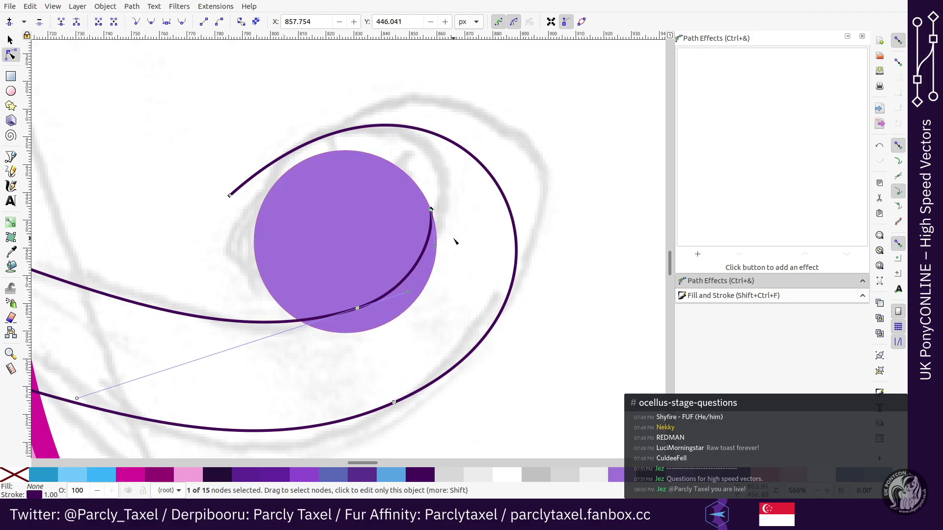
drag(434, 246, 435, 253)
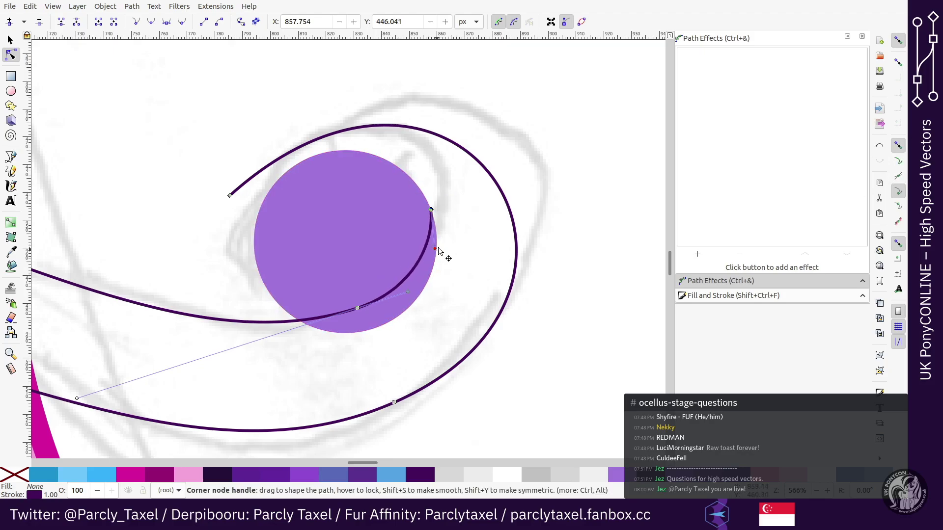
key(s)
Step: Make a light blue, strokeless body shape from the long outline, cut off at the front loop before the curl section
ctrl+scroll(482, 246, down, 5)
click(364, 414)
key(plus)
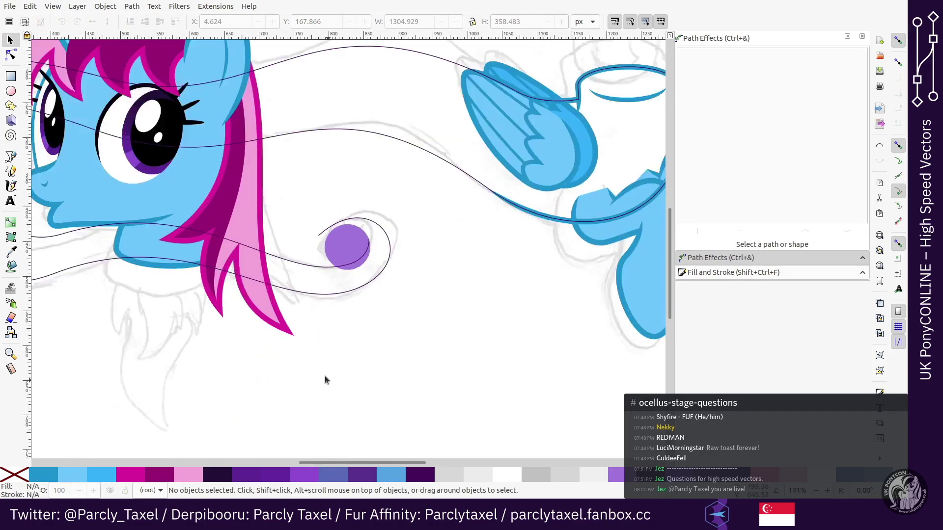
key(minus)
scroll(325, 366, up, 2)
ctrl+scroll(350, 232, down, 1)
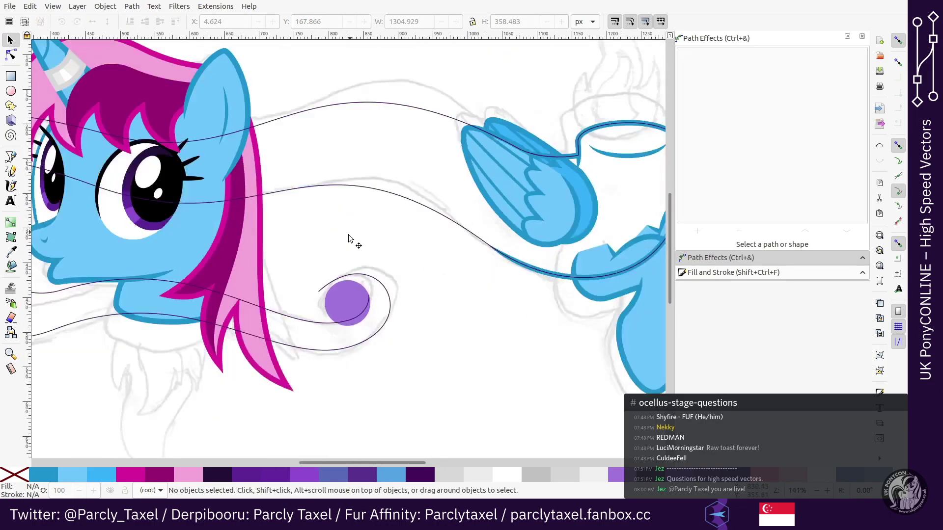
click(346, 218)
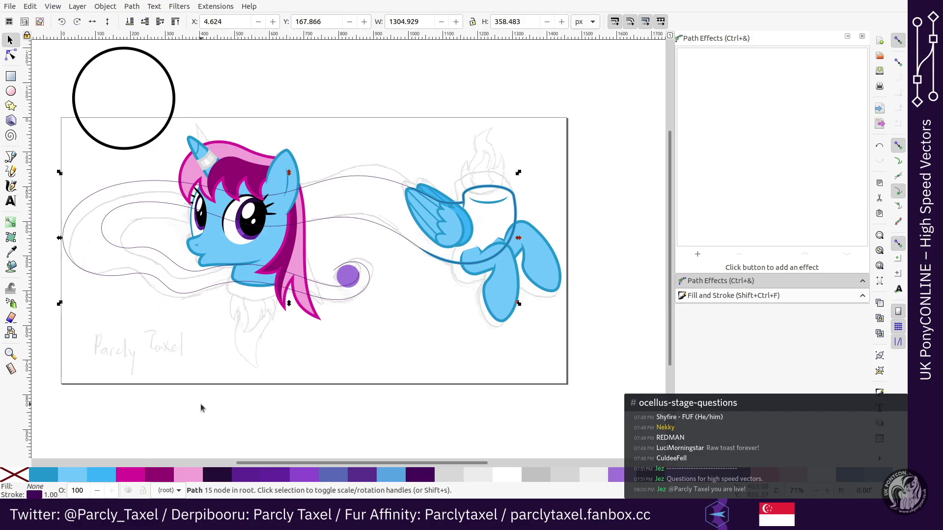
key(n)
drag(129, 235, 300, 226)
click(233, 194)
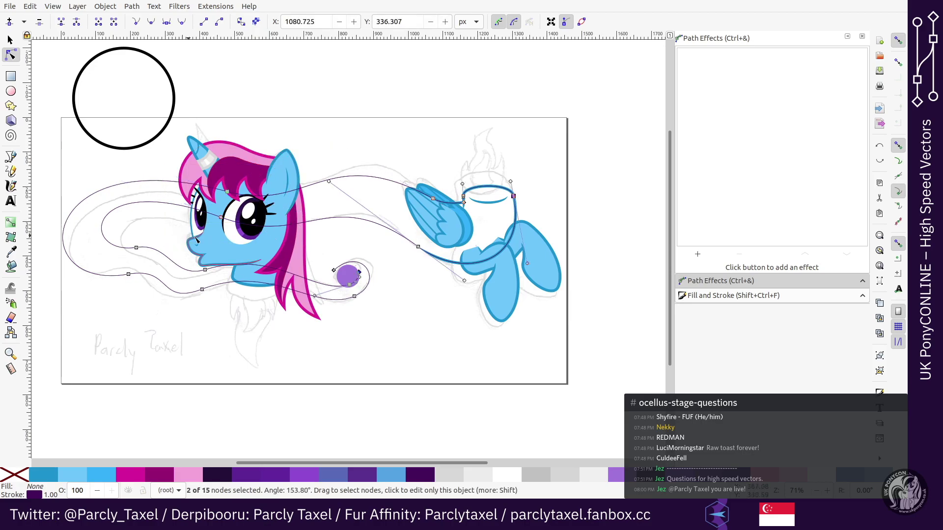
click(69, 476)
Step: Close the body shape's cut end with a straight segment and stack it behind the head and wing
click(99, 22)
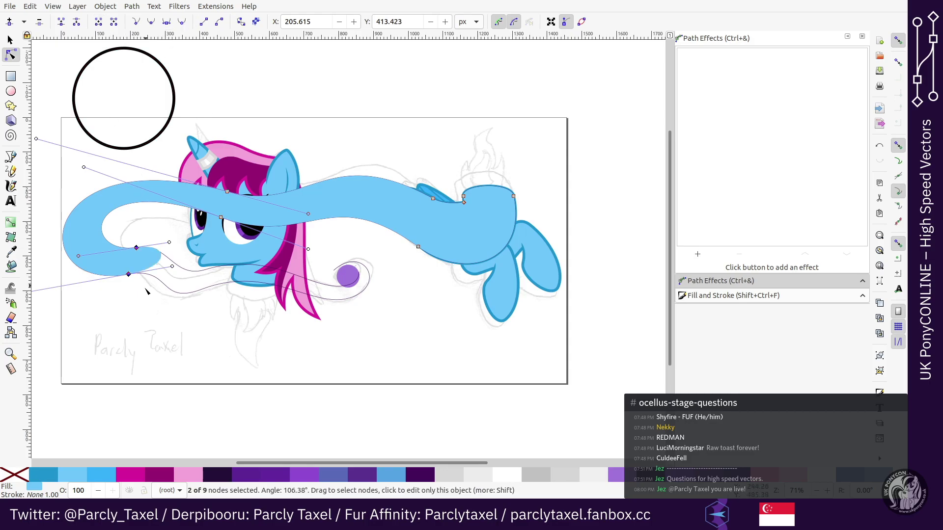
click(205, 21)
key(s)
key(Page_Down)
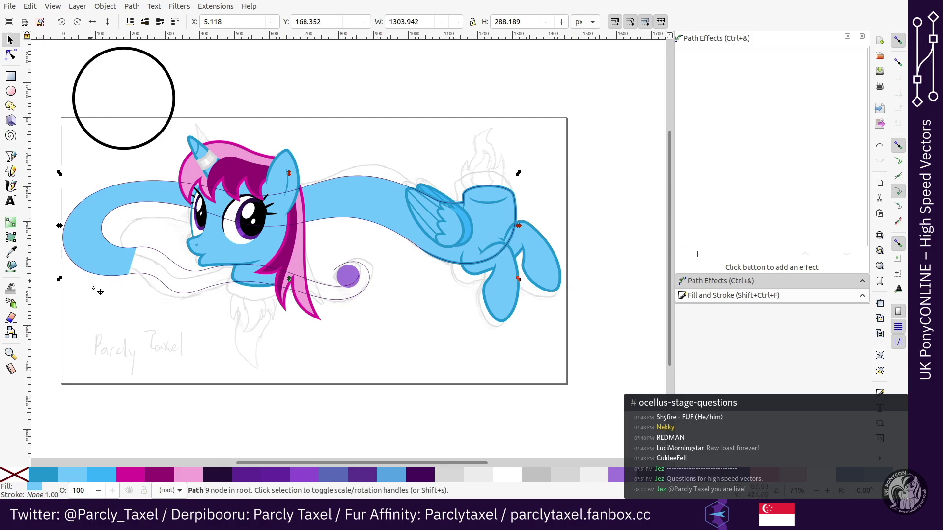
Step: Delete the body part's nodes from the remaining outline and close the curl section's open front with a segment bowed into the body
key(n)
click(153, 252)
mouse_move(355, 134)
mouse_down()
mouse_move(593, 273)
mouse_move(579, 268)
mouse_move(581, 252)
mouse_up()
key(Delete)
drag(207, 164, 253, 232)
key(Delete)
click(204, 21)
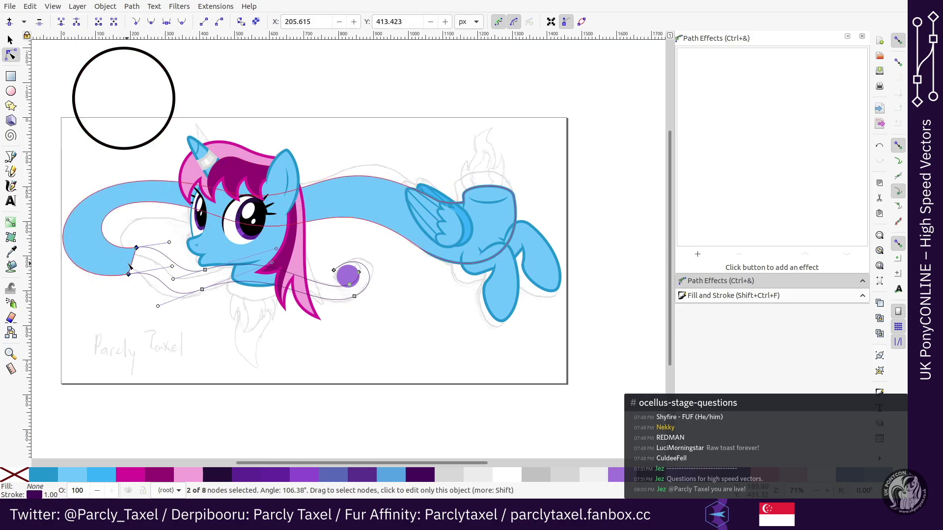
drag(132, 259, 125, 256)
key(s)
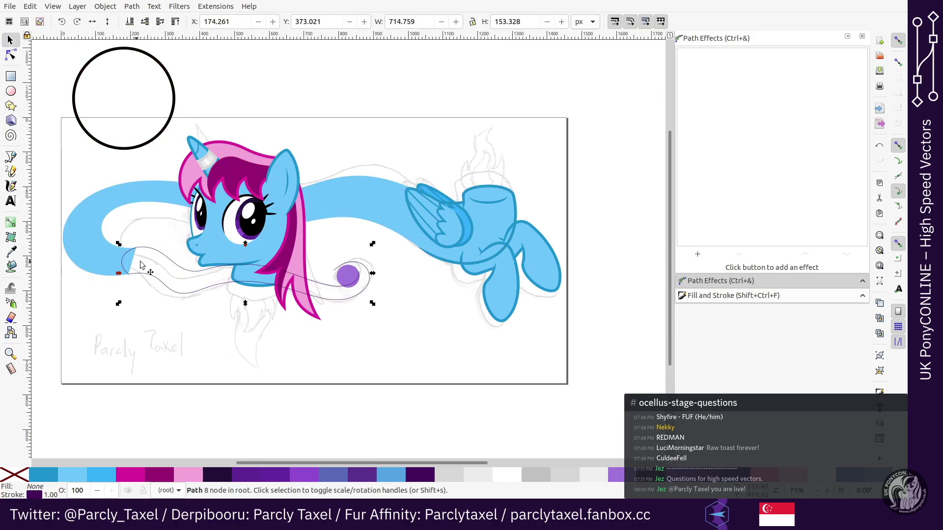
Step: Move the closed curl path's outer line end node to X 785.819, Y 432.248 and insert a node at the circle's upper left
scroll(369, 259, up, 4)
scroll(370, 261, down, 2)
key(plus)
scroll(367, 260, down, 2)
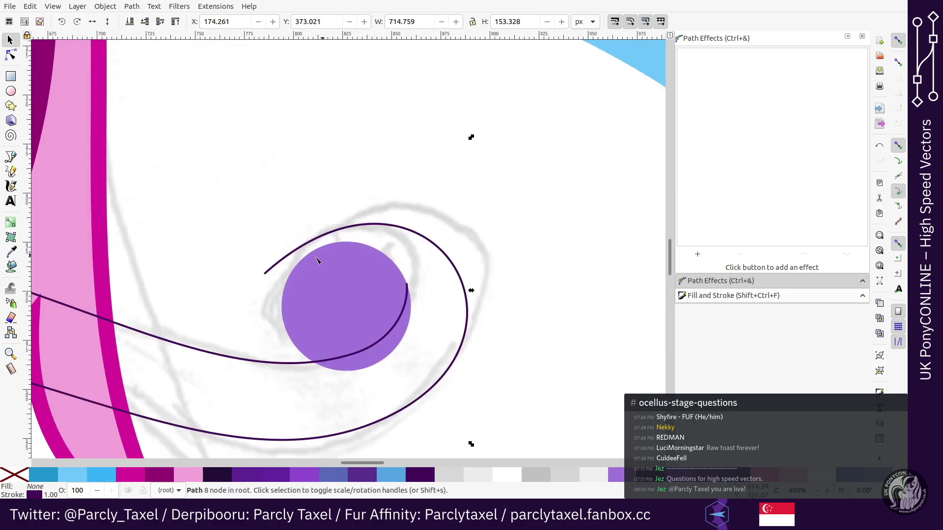
key(n)
click(298, 248)
drag(265, 277, 266, 257)
double_click(304, 228)
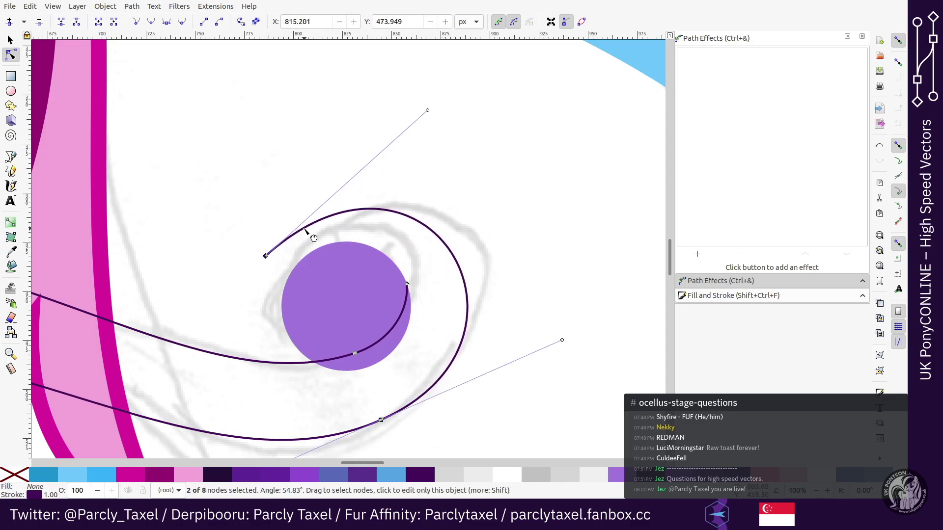
Step: Move the outer curl line's end node inside the purple circle to X 835.819, Y 452.248
click(267, 256)
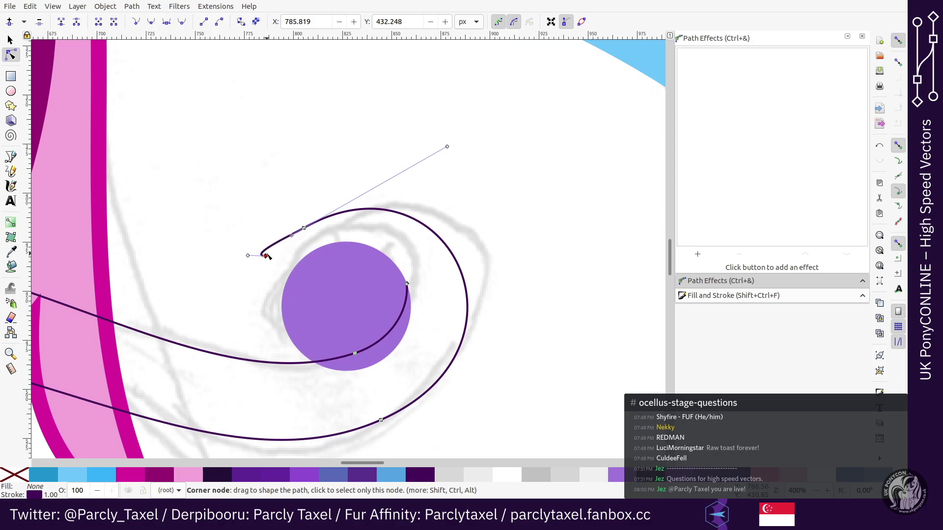
key(shift+Down)
key(shift+Down)
key(shift+Down)
key(shift+Down)
key(shift+Down)
key(shift+Down)
key(shift+Down)
key(shift+Right)
key(shift+Right)
key(shift+Right)
key(shift+Right)
key(shift+Right)
key(shift+Up)
key(shift+Up)
key(shift+Up)
key(shift+Up)
key(shift+Up)
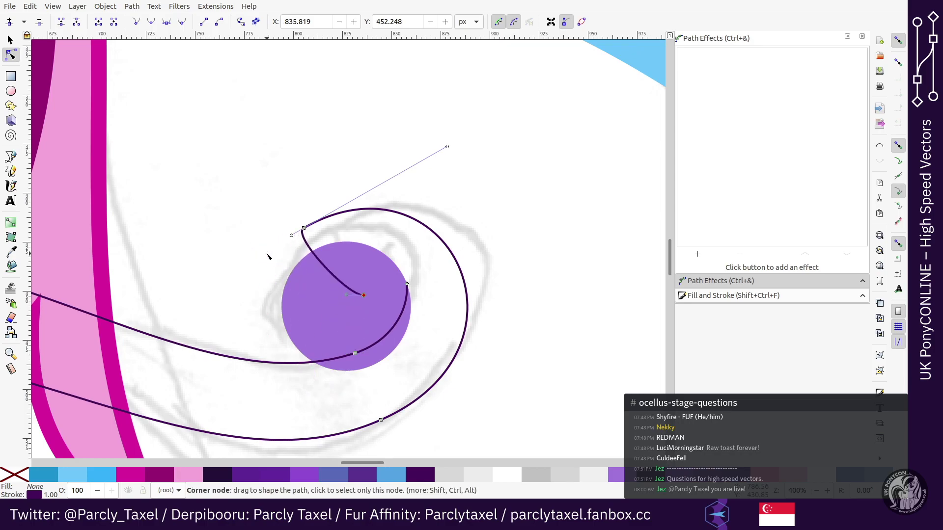
Step: Extend the handles so the outer curl line wraps the circle's left side, and move its end node to X 845.819, Y 439.248
drag(291, 235, 190, 304)
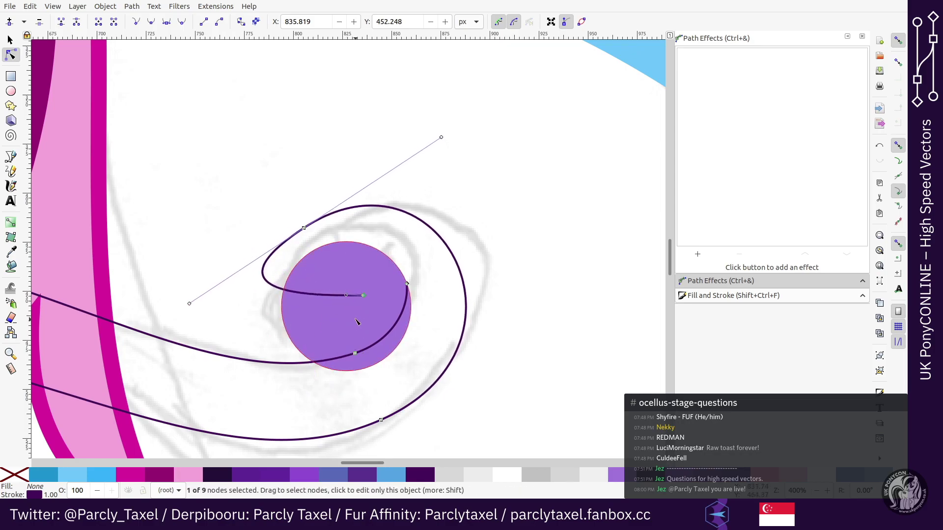
drag(347, 296, 296, 415)
drag(363, 296, 384, 271)
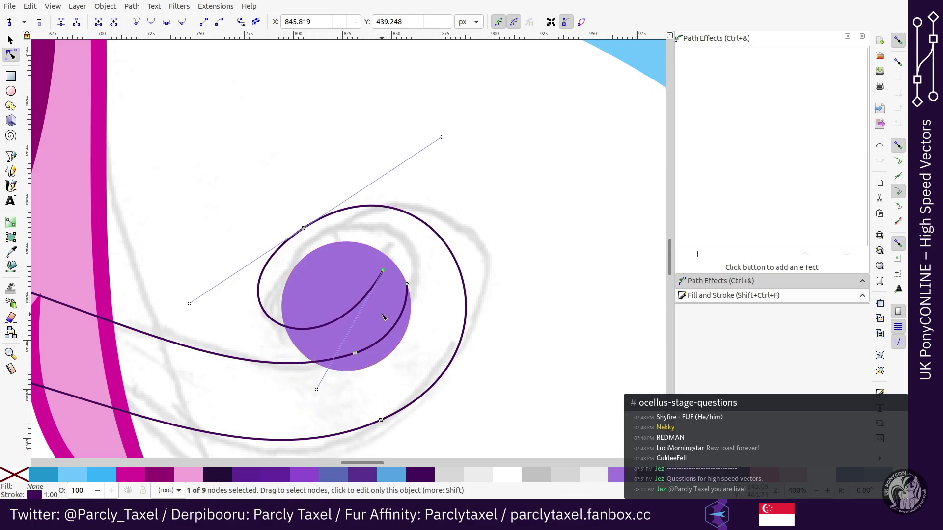
Step: Shift the outer curl line's upper-left node to X 801.424, Y 427.860 and refine the handles along the curl
drag(326, 259, 327, 260)
key(shift+Down)
key(Left)
key(Left)
key(Left)
key(Left)
key(Up)
key(Up)
key(Down)
key(Down)
scroll(544, 308, down, 2)
drag(546, 309, 540, 311)
drag(320, 358, 353, 376)
drag(183, 286, 151, 302)
Step: Extend the outer curl line with a Pen tool segment from its inner tip to the circle's left edge
click(10, 157)
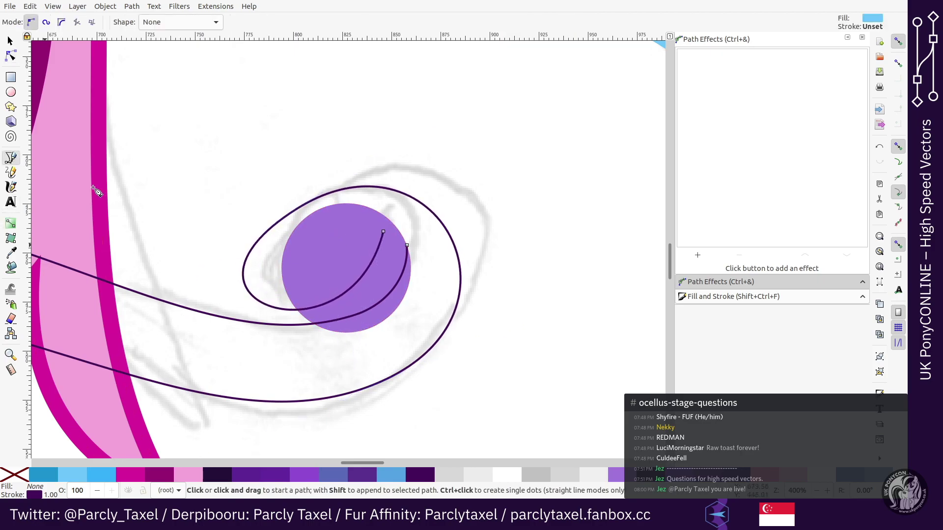
click(384, 232)
drag(320, 283, 280, 287)
key(Return)
Step: Bow the added segment downward with its handles and place its end node at X 794.964, Y 455.892
key(n)
click(384, 231)
drag(317, 255, 279, 296)
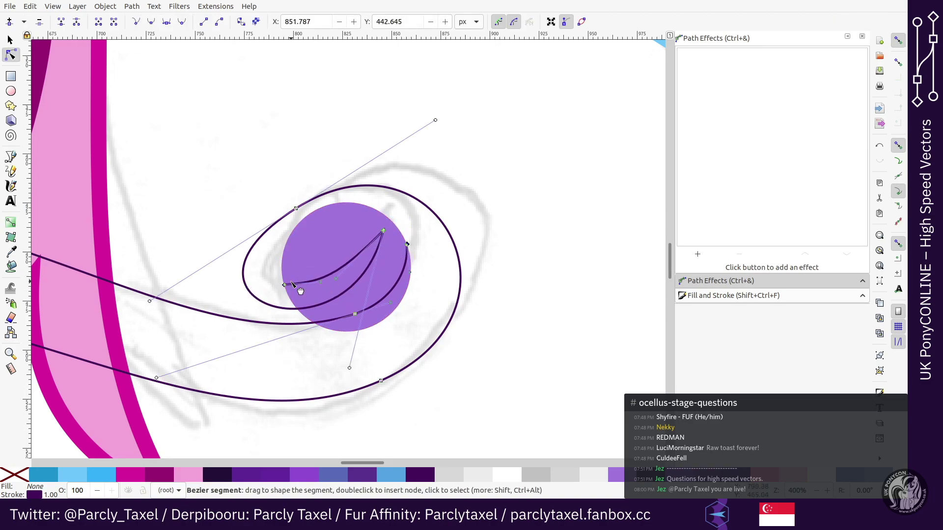
drag(285, 286, 353, 260)
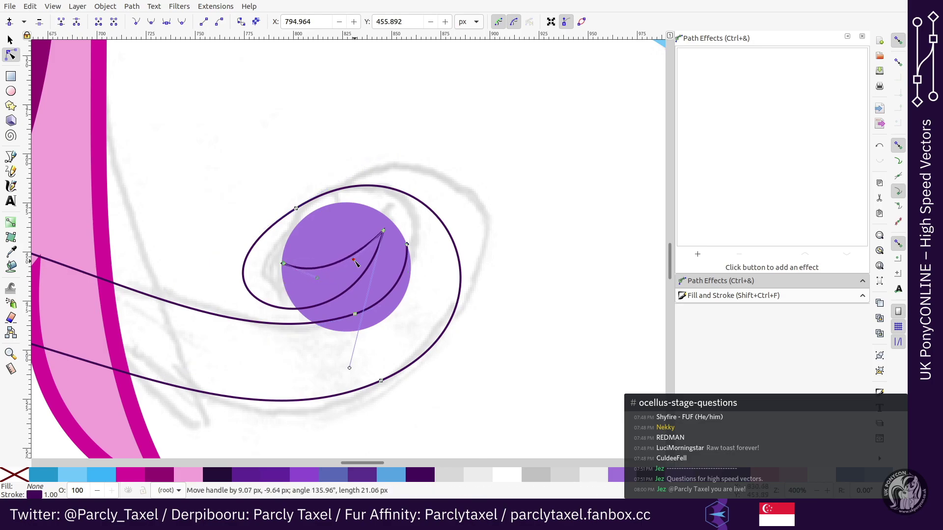
Step: Replace the outer curl line's upper-left node with new nodes at X 867.479, Y 421.359 and X 778.527, Y 457.698
click(296, 208)
drag(296, 209, 305, 202)
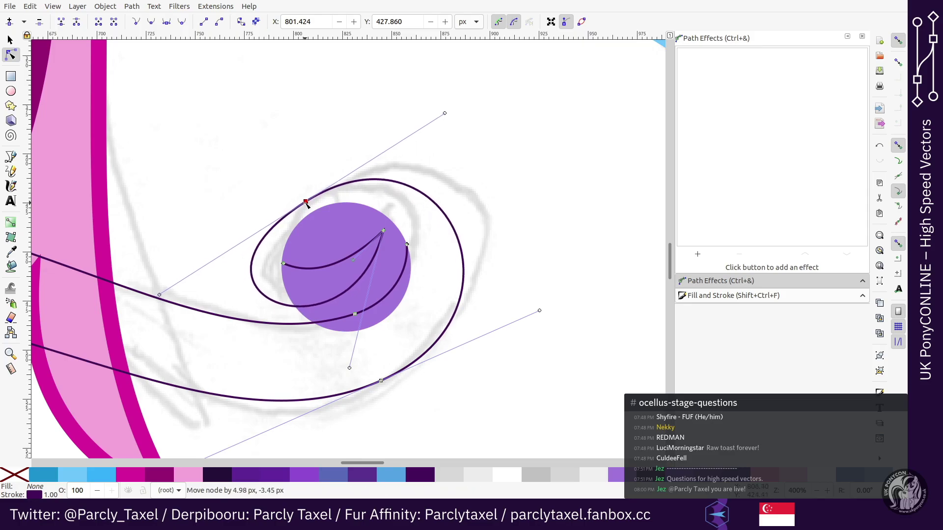
double_click(425, 195)
double_click(251, 267)
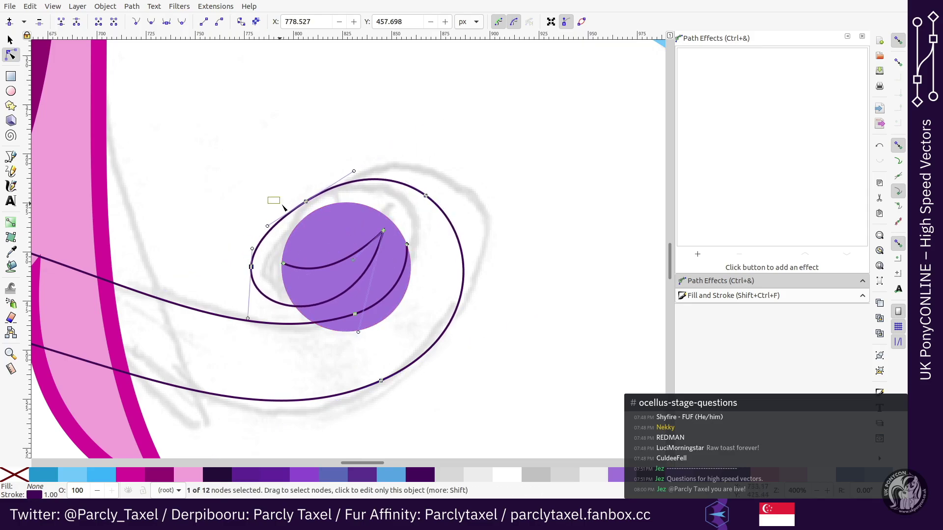
key(Delete)
Step: Reshape the handles of the outer curl line's upper-right, left and inner tip nodes to round the loop around the circle
click(425, 195)
drag(239, 254, 282, 271)
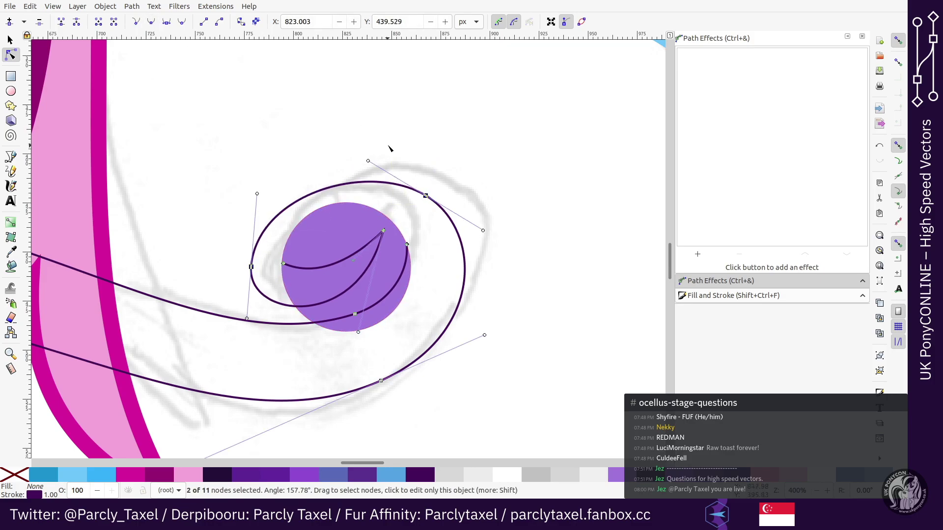
drag(368, 157, 364, 151)
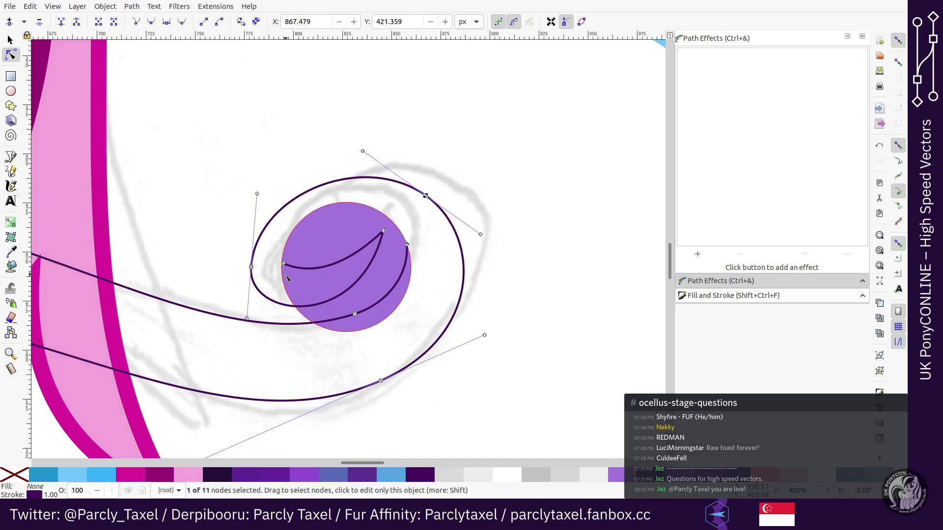
drag(368, 215, 417, 256)
drag(358, 332, 343, 320)
drag(240, 278, 268, 257)
drag(258, 195, 248, 211)
key(space)
key(space)
drag(364, 224, 404, 240)
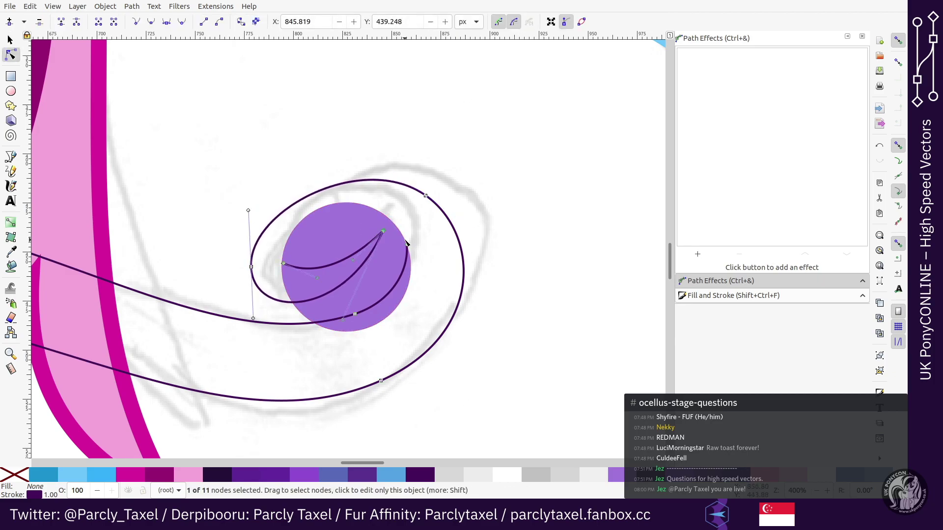
Step: Refine the inner curl line's end handle and snap its end node onto the circle's right edge
click(406, 242)
scroll(406, 243, up, 1)
drag(435, 281, 432, 283)
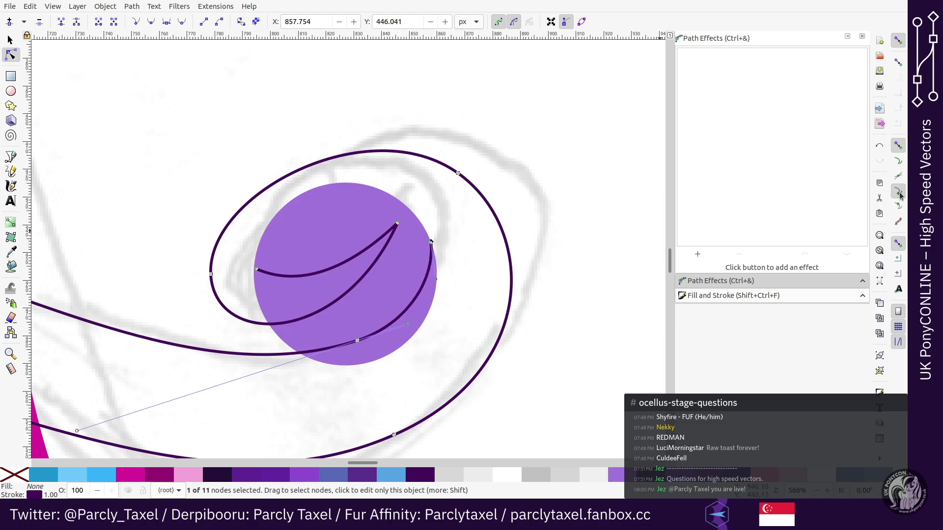
drag(431, 242, 432, 245)
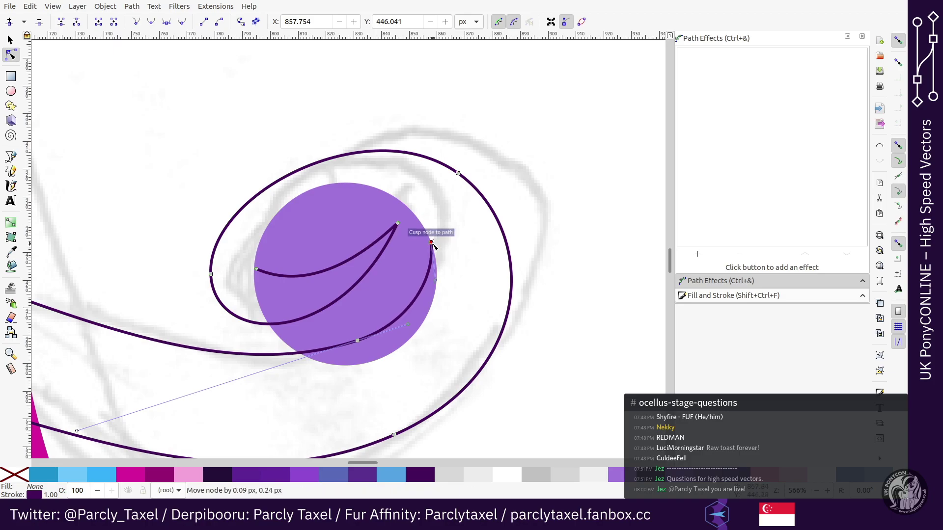
Step: Snap the added segment's end node to the circle's left edge at X 794.064, Y 456.062 and refine the segment's handles
click(255, 269)
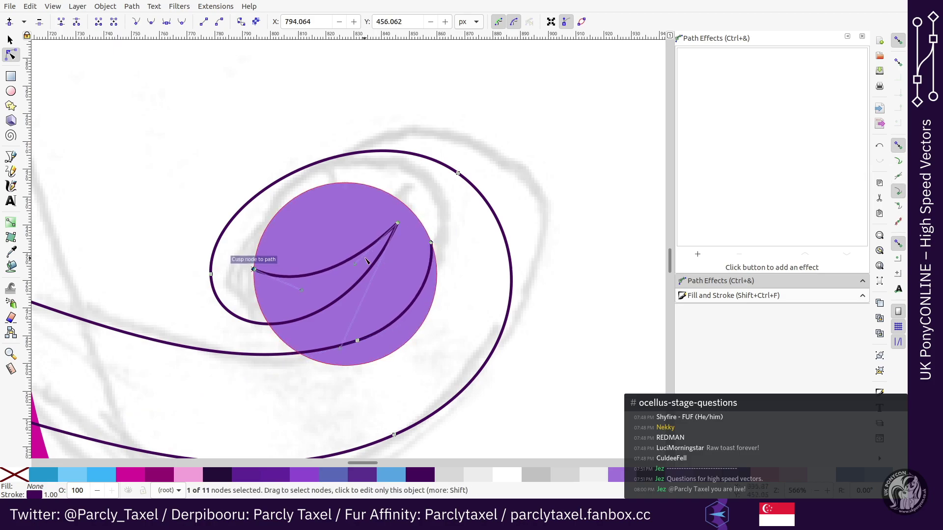
drag(354, 264, 353, 277)
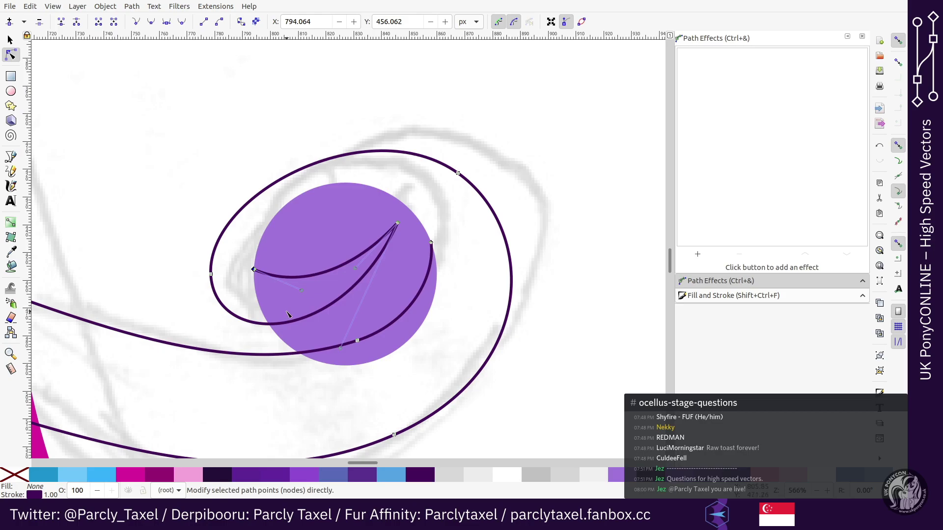
drag(300, 291, 300, 293)
key(s)
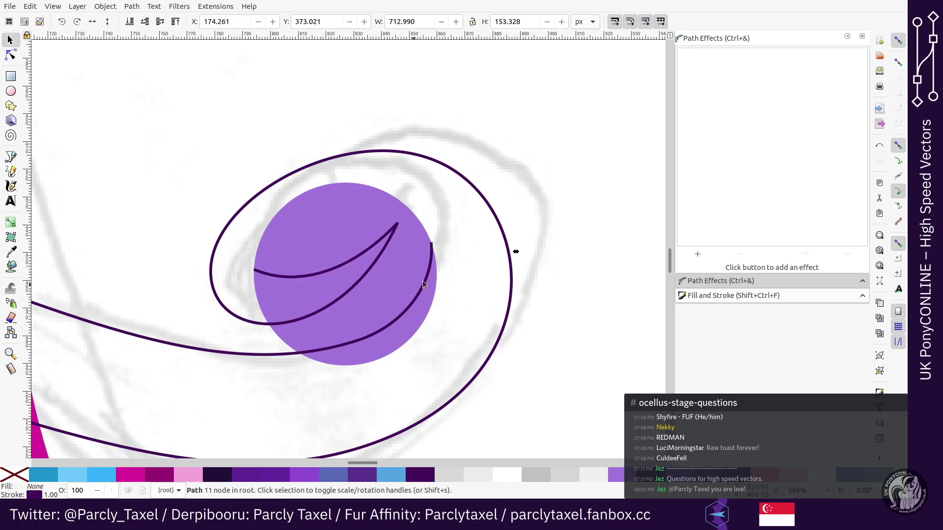
Step: Fill the purple circle with the light grey Horn Ring / Jewellery outline swatch and deselect it
key(minus)
click(337, 221)
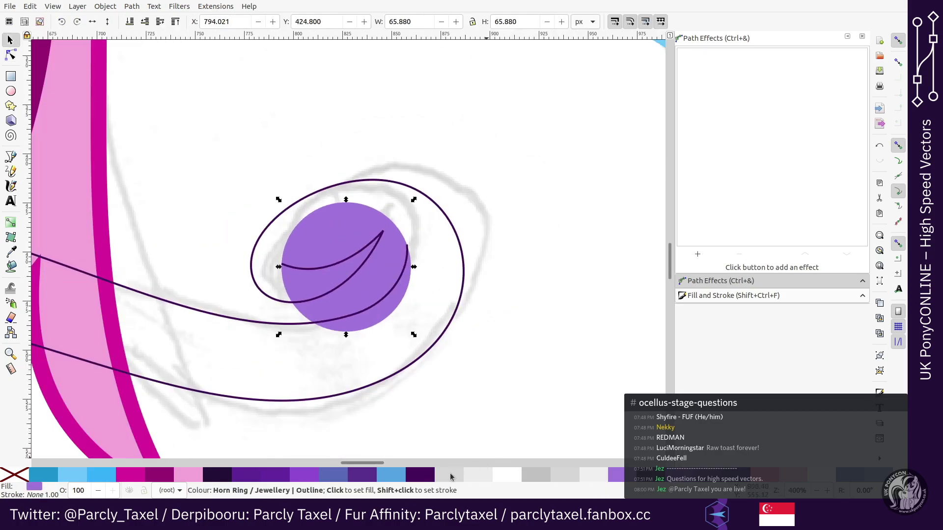
click(450, 475)
shift+click(340, 228)
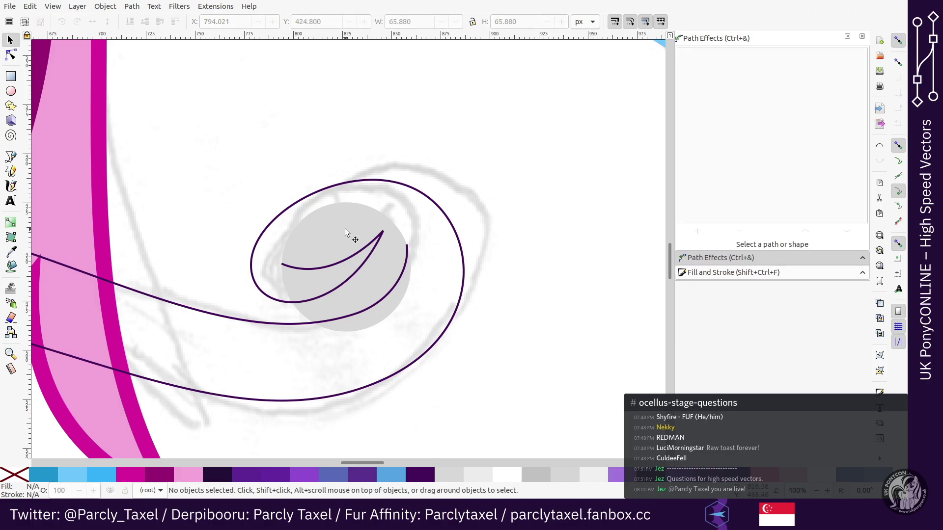
Step: Examine the grey circle and the curl lines around it against the sketch
click(345, 229)
key(minus)
key(minus)
key(minus)
key(minus)
key(plus)
key(plus)
key(plus)
key(plus)
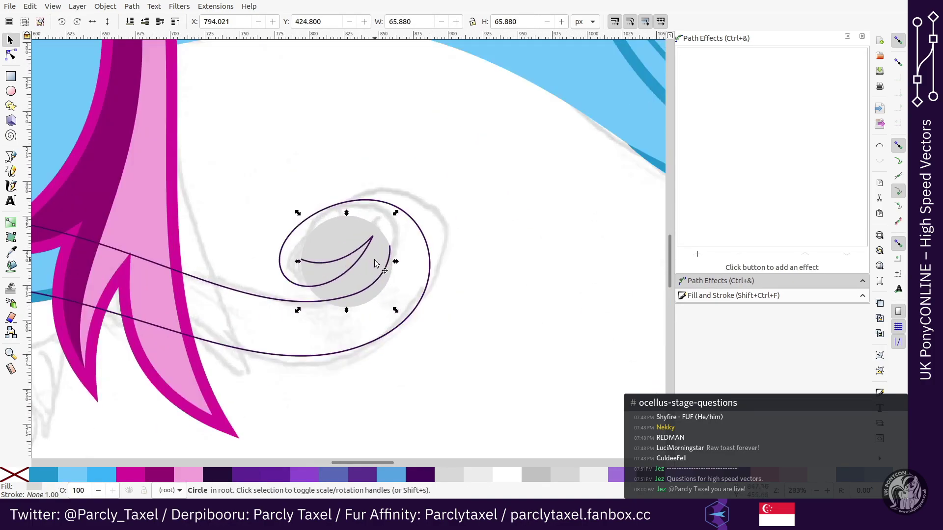
Step: Try adding a node on the inner curl line and deleting its node near the circle's lower edge
click(388, 289)
key(minus)
key(minus)
key(minus)
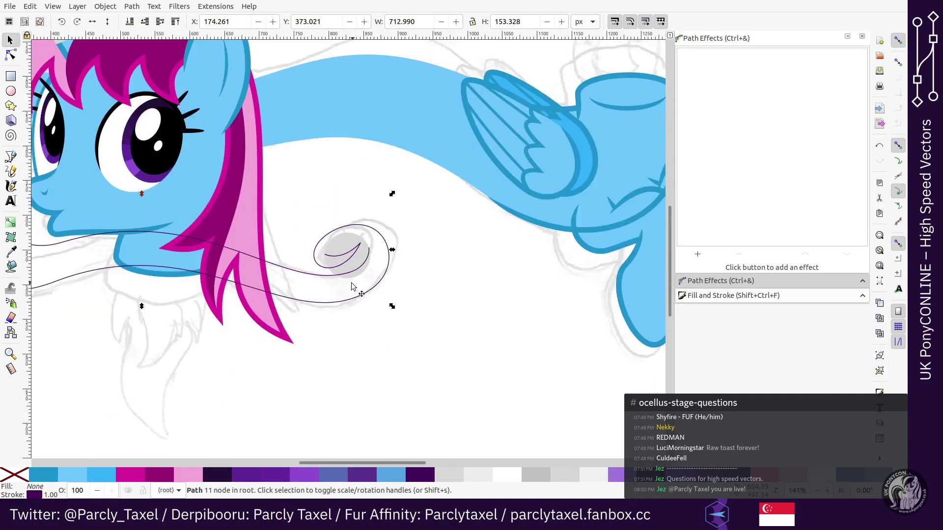
key(n)
click(350, 273)
double_click(251, 257)
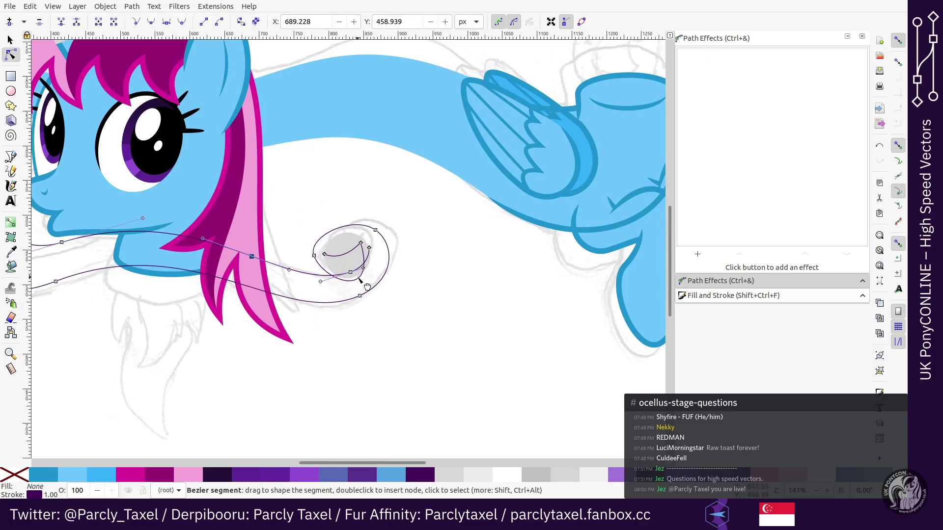
key(ctrl+z)
key(plus)
click(351, 282)
key(Delete)
key(plus)
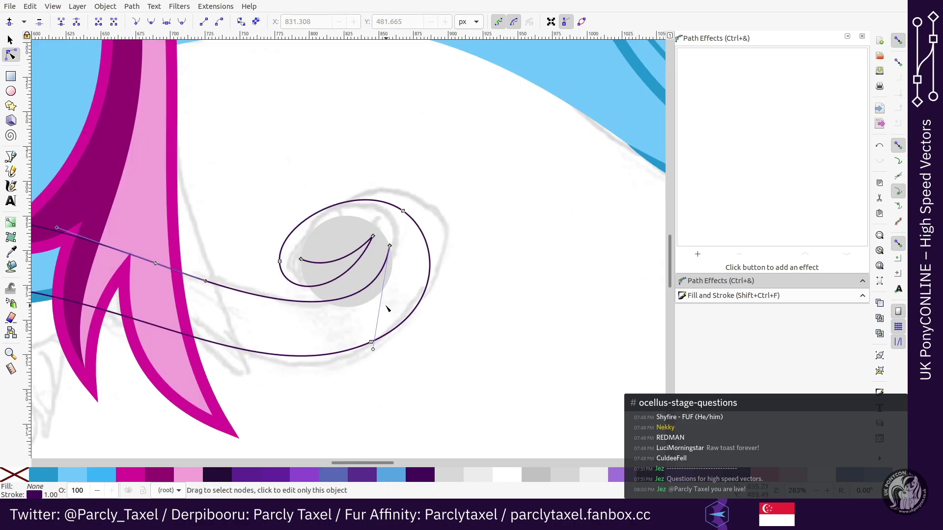
key(ctrl+z)
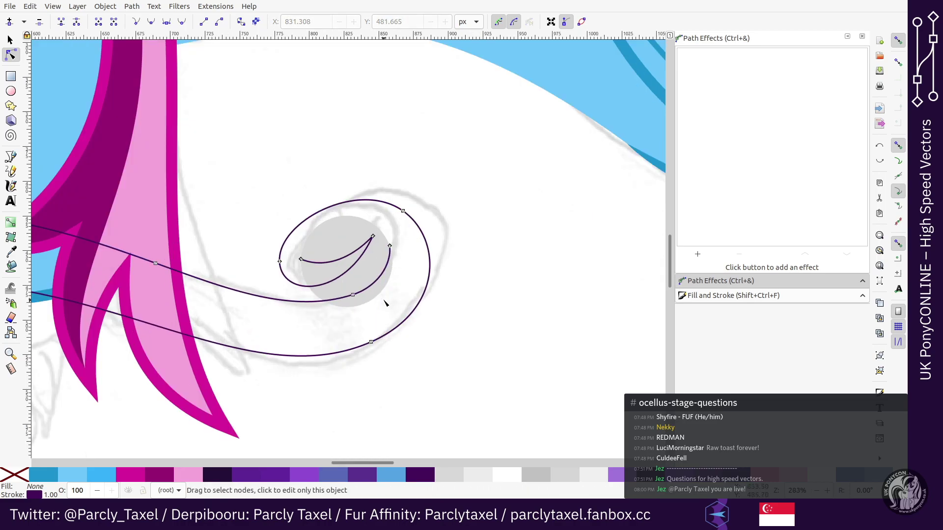
Step: Nudge the inner curl line's node near the circle's lower edge to X 830.308, Y 482.665 and adjust its left handle
click(372, 342)
ctrl+scroll(368, 314, up, 1)
ctrl+scroll(369, 314, down, 2)
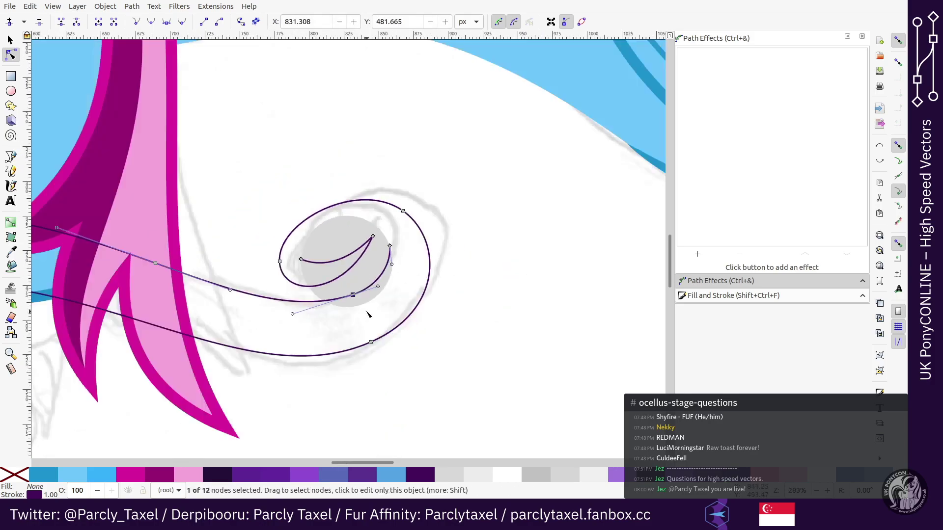
ctrl+scroll(368, 315, up, 3)
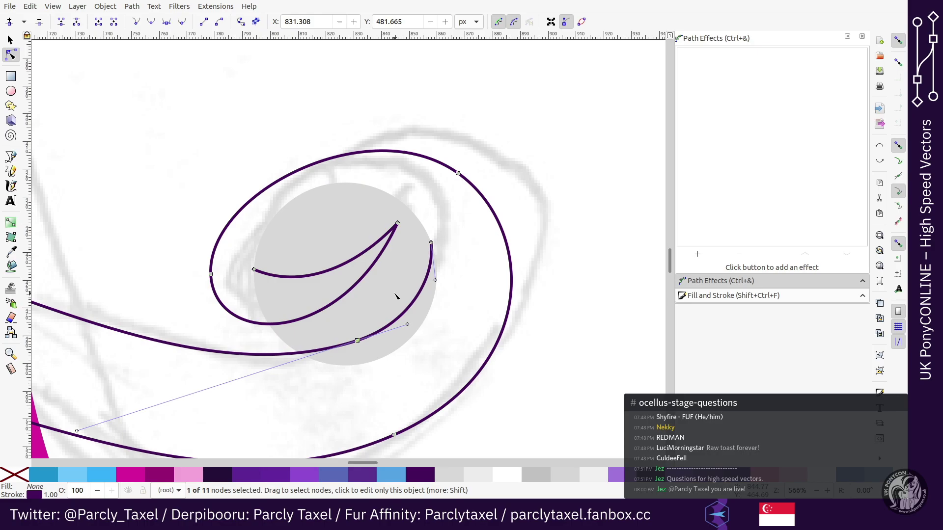
ctrl+scroll(395, 296, down, 2)
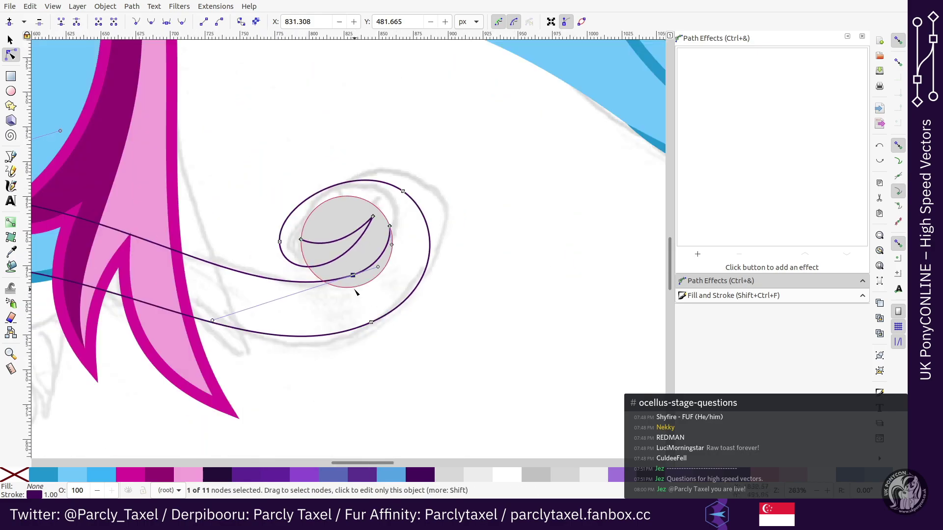
key(Left)
key(Down)
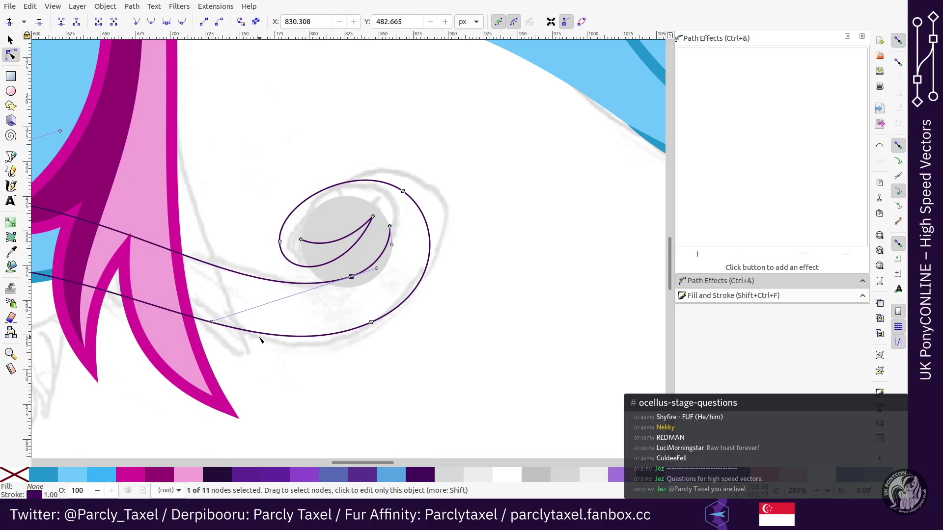
drag(211, 322, 219, 312)
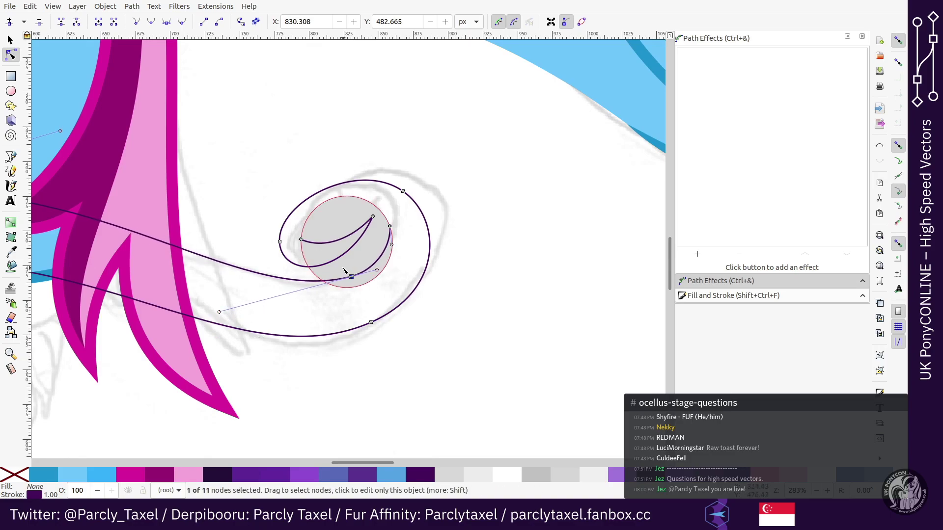
Step: Shift the same inner line node to X 824.308, Y 484.665 and lengthen its right handle to smooth the curve
key(Left)
key(Left)
key(Left)
key(Down)
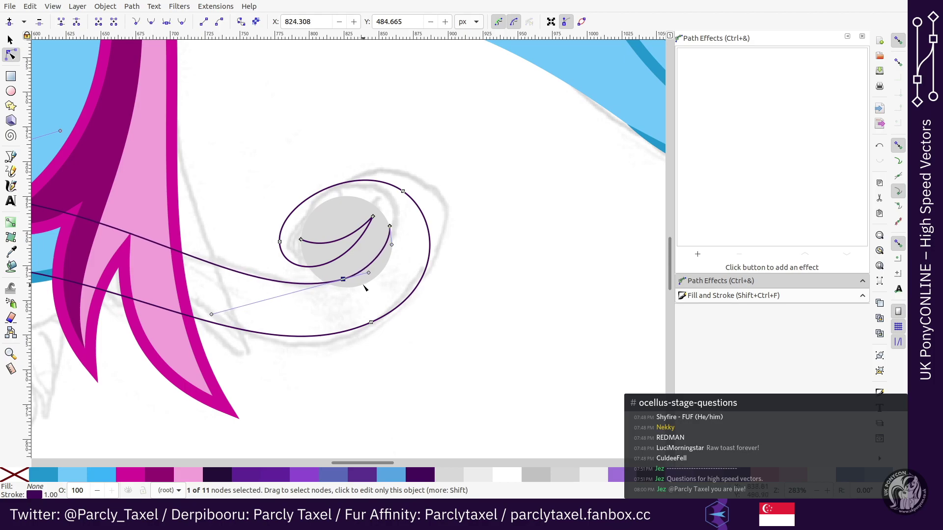
drag(369, 275, 374, 273)
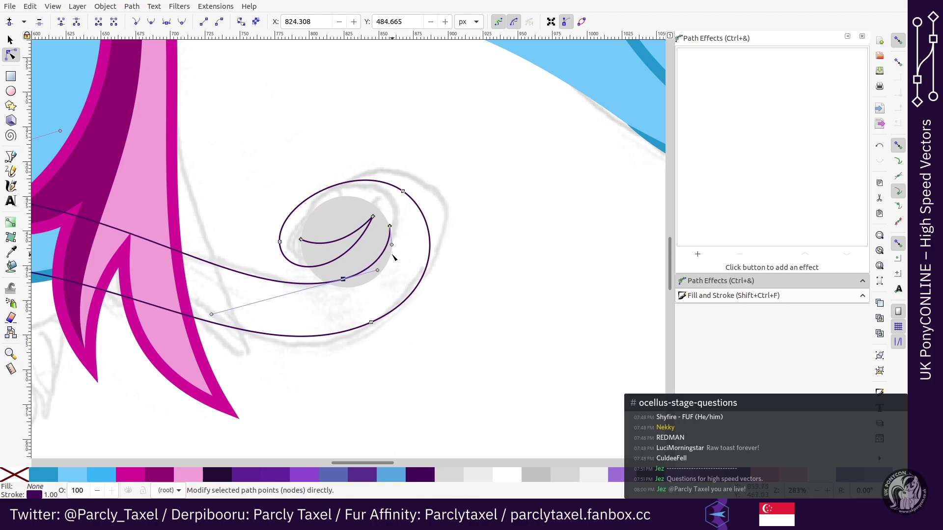
Step: Examine the reshaped curl up close and in relation to the whole pony
key(s)
key(plus)
key(plus)
key(plus)
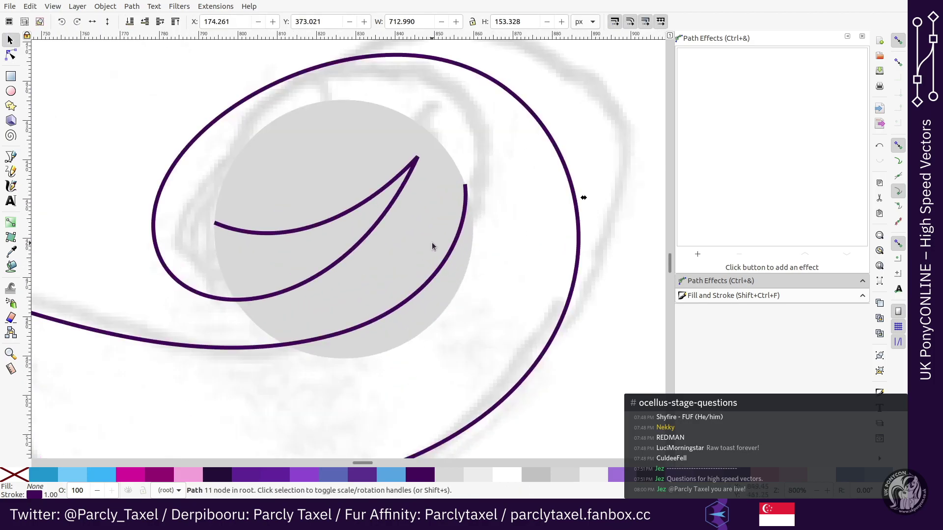
key(minus)
key(minus)
key(minus)
key(minus)
key(minus)
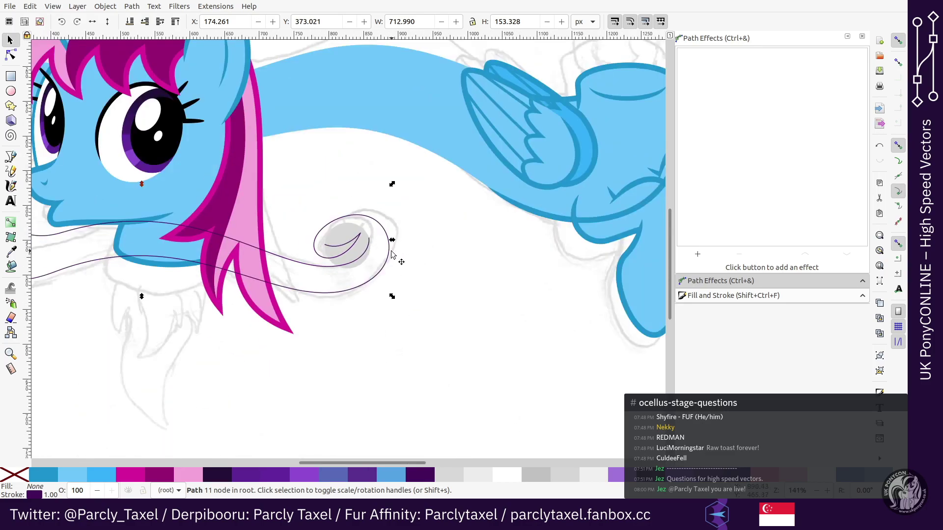
key(minus)
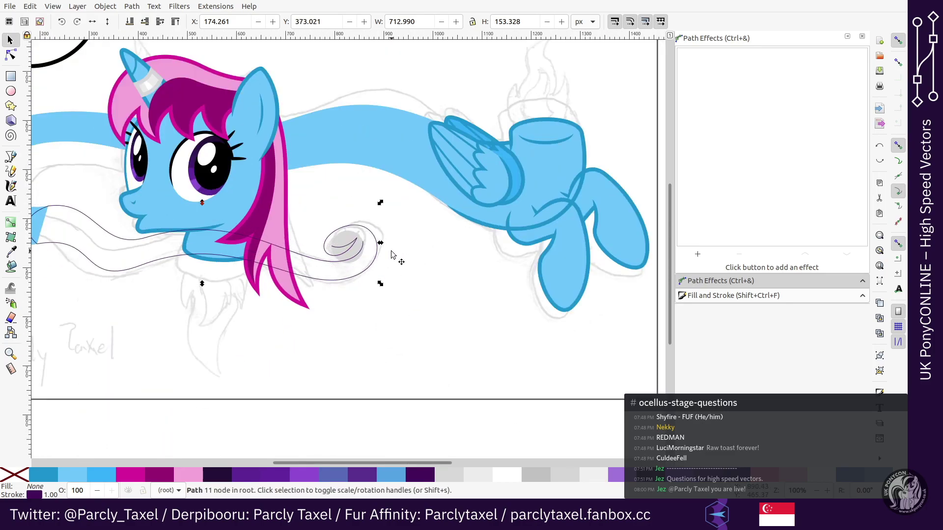
Step: Try deleting the curl's inner tip nodes from the body path and closing it at the loop's upper-right node
key(n)
key(plus)
key(plus)
key(plus)
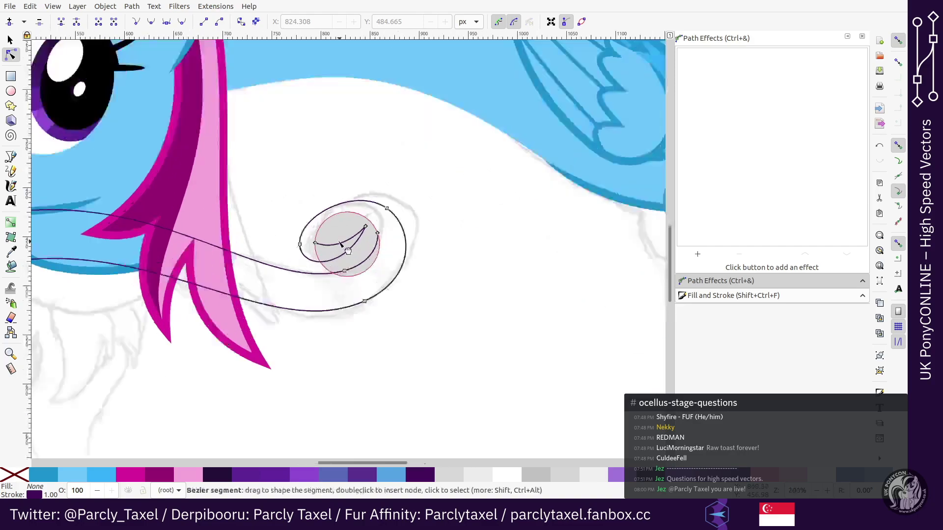
click(348, 249)
key(Delete)
drag(274, 231, 289, 251)
key(Delete)
drag(417, 172, 363, 244)
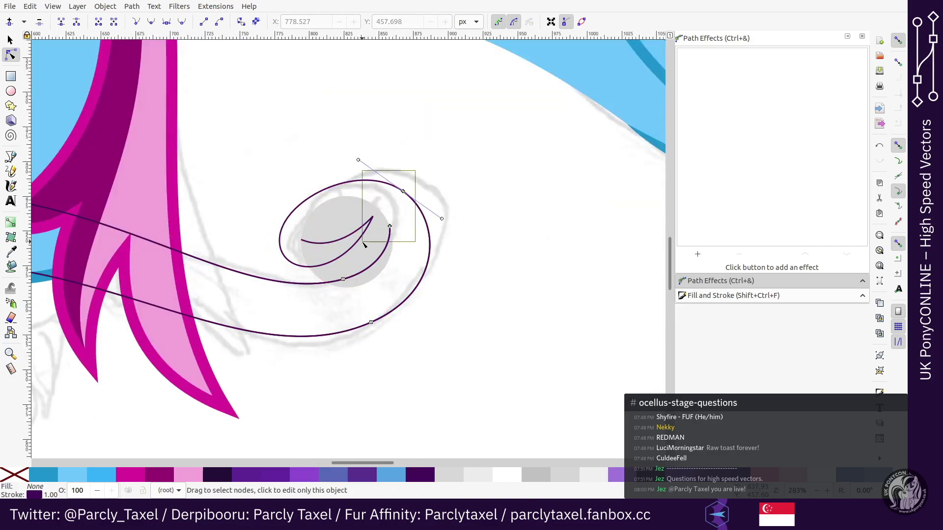
key(plus)
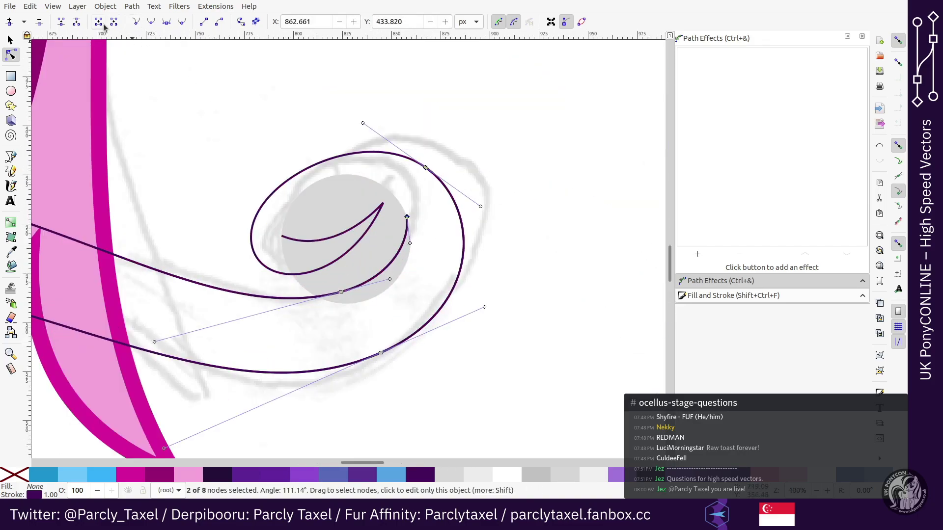
click(203, 22)
Step: Delete the body path's upper loop segment and join the open ends on each side with straight segments
click(421, 198)
click(449, 186)
click(454, 184)
key(plus)
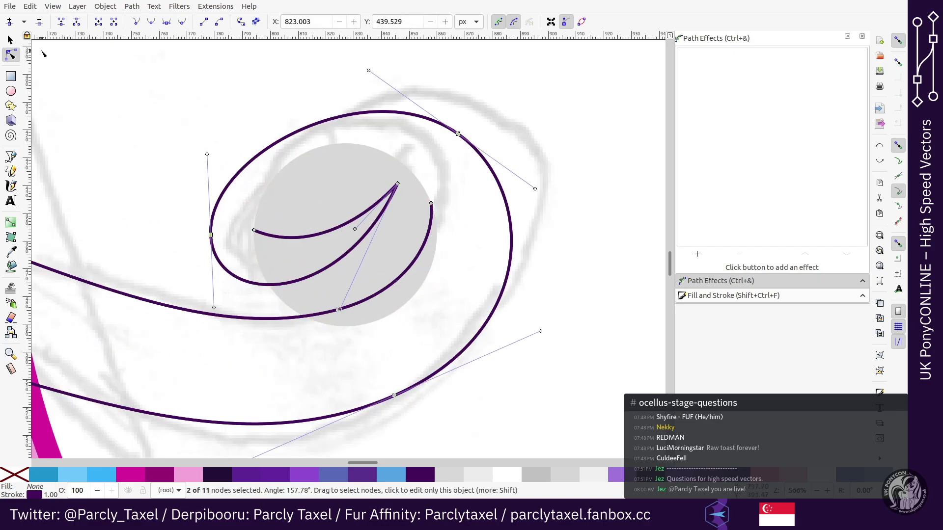
click(107, 23)
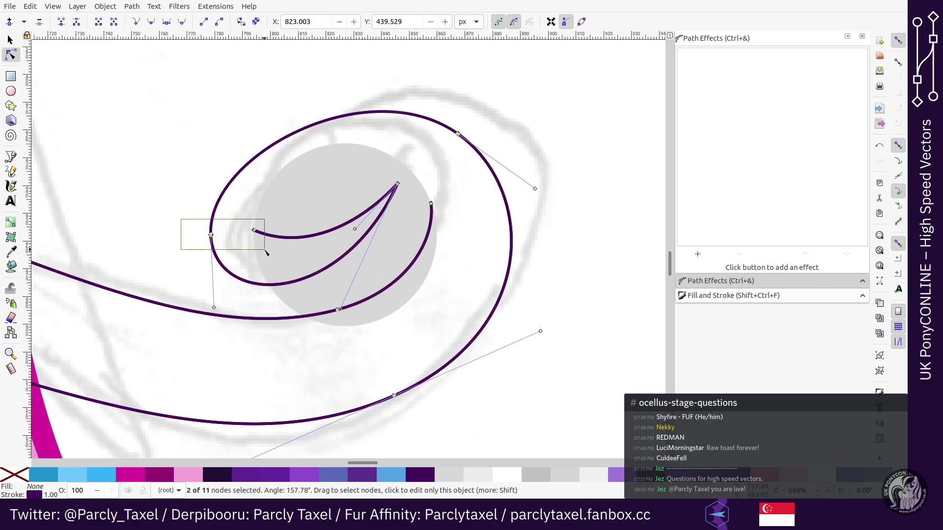
drag(266, 252, 264, 250)
drag(420, 236, 419, 234)
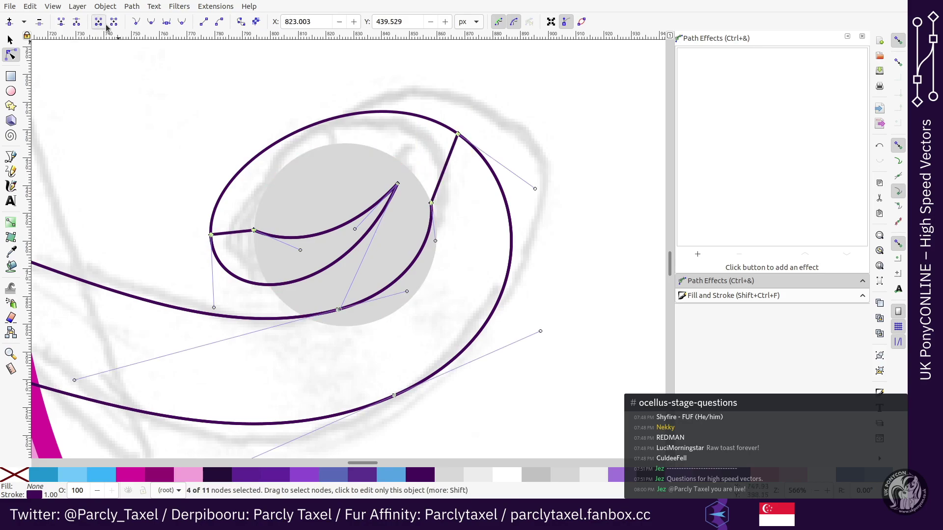
Step: Fill the closed body and curl shape with light blue and remove its stroke
click(81, 476)
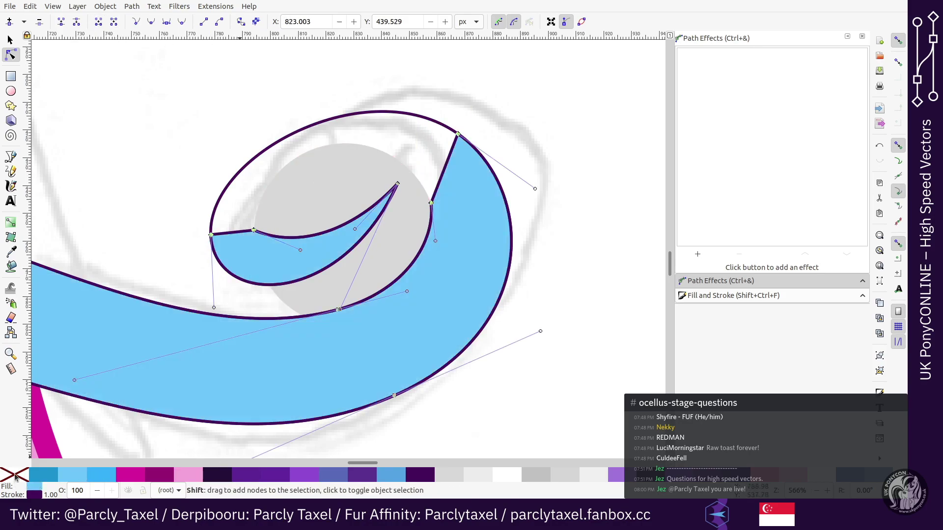
shift+click(15, 476)
click(244, 168)
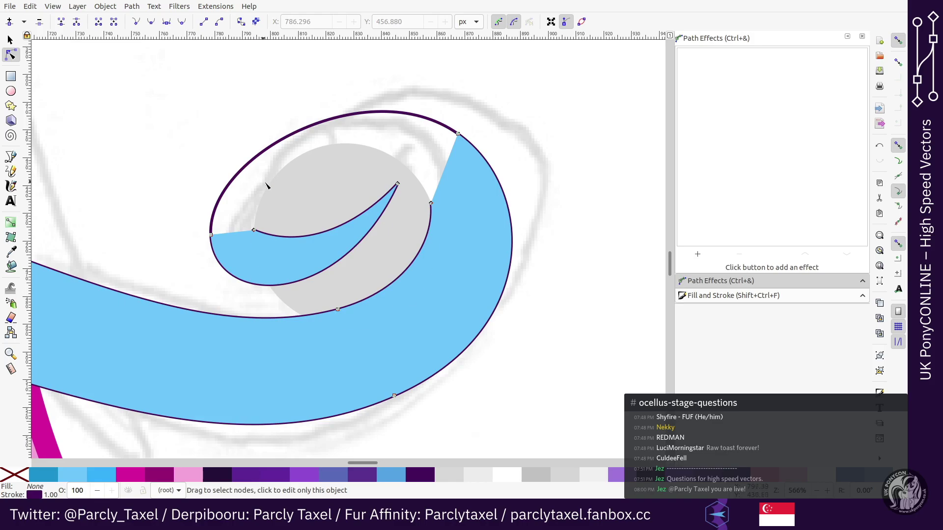
key(minus)
key(minus)
key(minus)
key(minus)
key(Escape)
click(328, 283)
key(minus)
key(ctrl+Left)
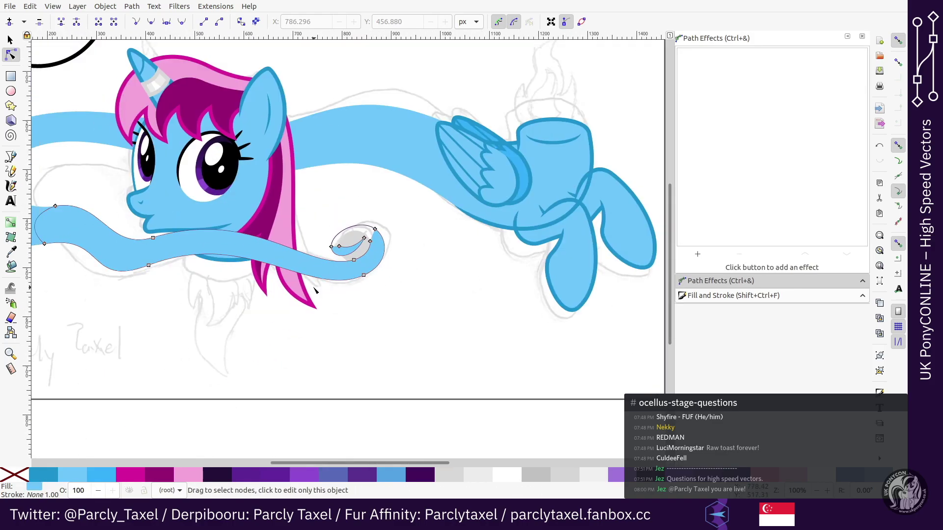
Step: Ungroup the pony's whole head group and clear the selection
scroll(315, 290, left, 5)
key(s)
click(314, 163)
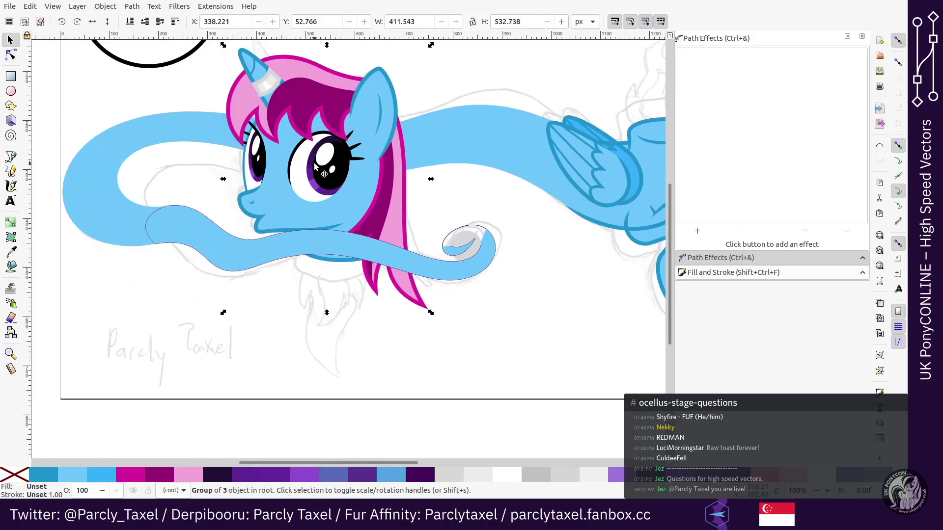
key(ctrl+shift+g)
key(plus)
click(232, 201)
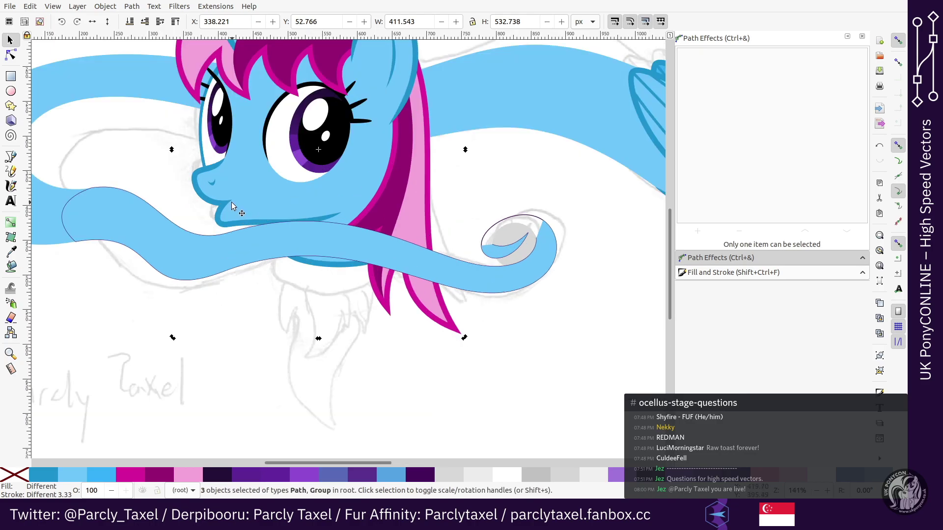
click(281, 322)
Step: Select the face group containing the eyes and muzzle and ungroup it
click(250, 178)
scroll(305, 148, up, 5)
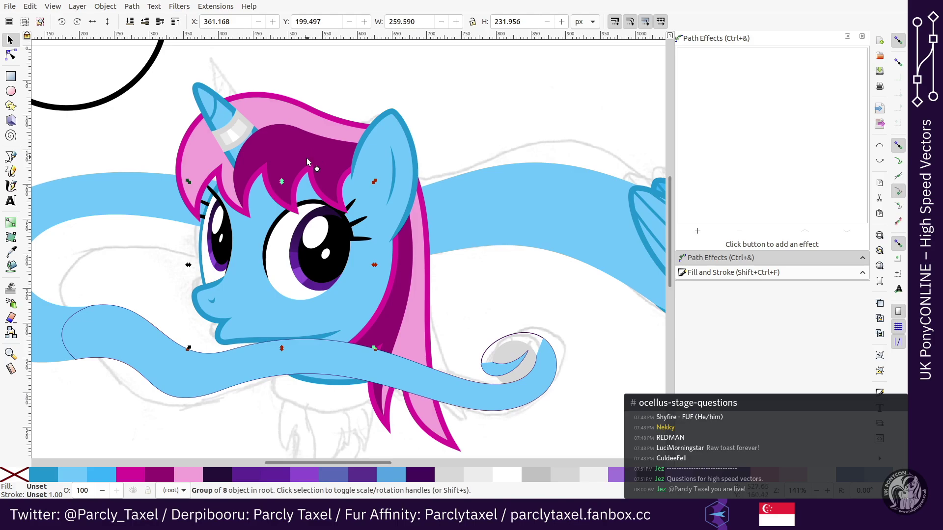
key(plus)
key(plus)
scroll(273, 229, down, 2)
key(ctrl+Left)
key(ctrl+Left)
key(ctrl+Left)
key(ctrl+Left)
key(ctrl+Left)
key(ctrl+Left)
key(ctrl+Left)
key(ctrl+Left)
key(ctrl+Left)
key(ctrl+Left)
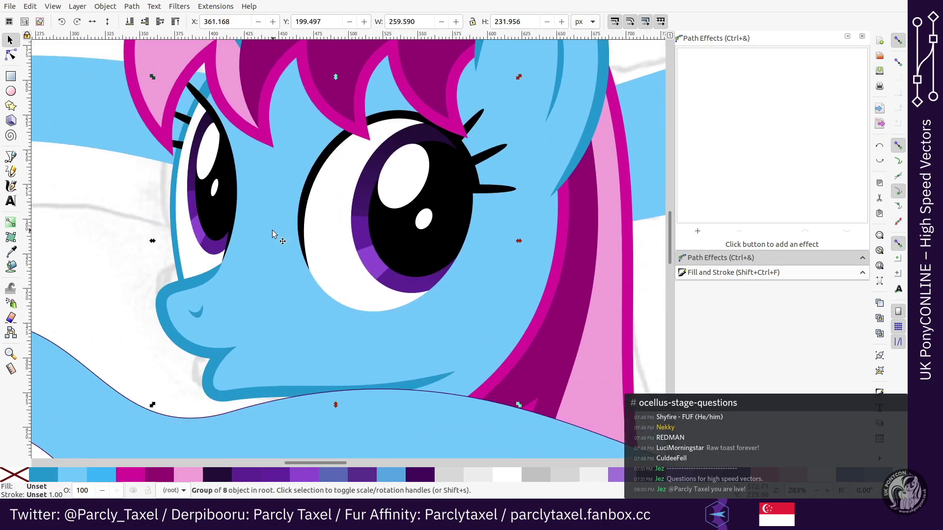
key(ctrl+Left)
key(ctrl+Left)
key(ctrl+shift+g)
Step: Exclude the muzzle and mouth pieces from the selection and group the remaining face parts
scroll(272, 230, down, 2)
shift+click(233, 284)
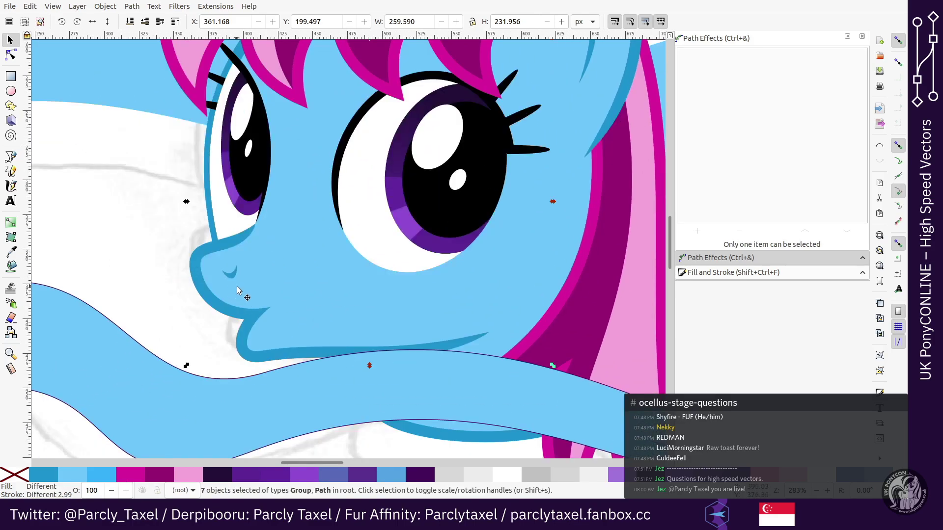
shift+click(232, 317)
key(ctrl+g)
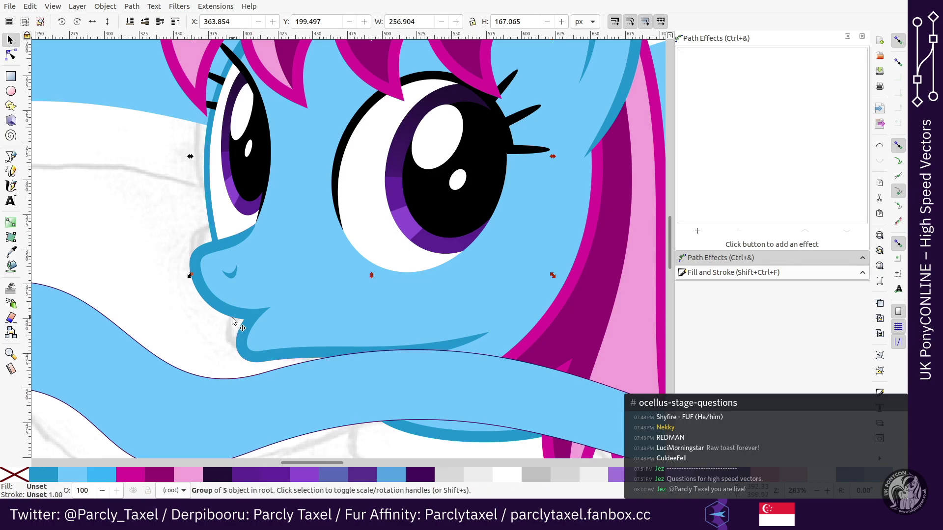
Step: Group the muzzle, nostril and mouth pieces together as a separate group
click(233, 317)
shift+click(233, 272)
key(ctrl+g)
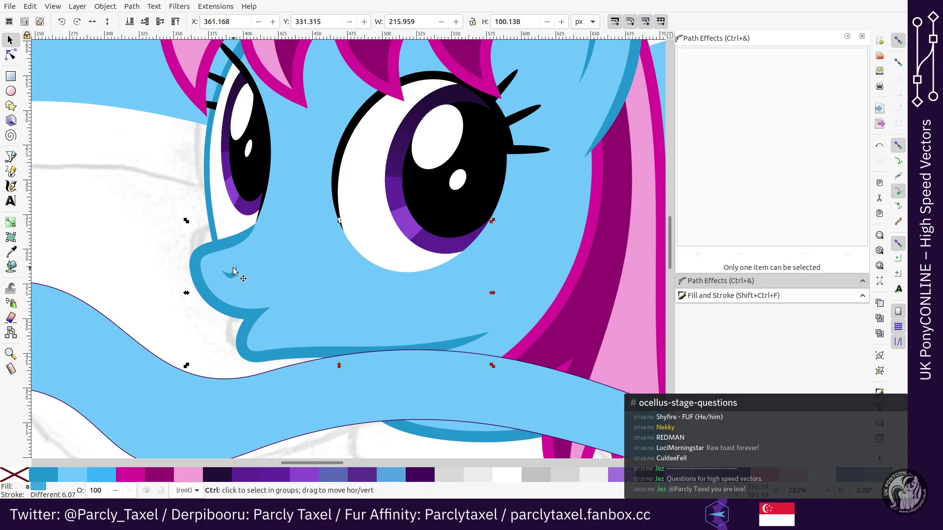
key(minus)
key(minus)
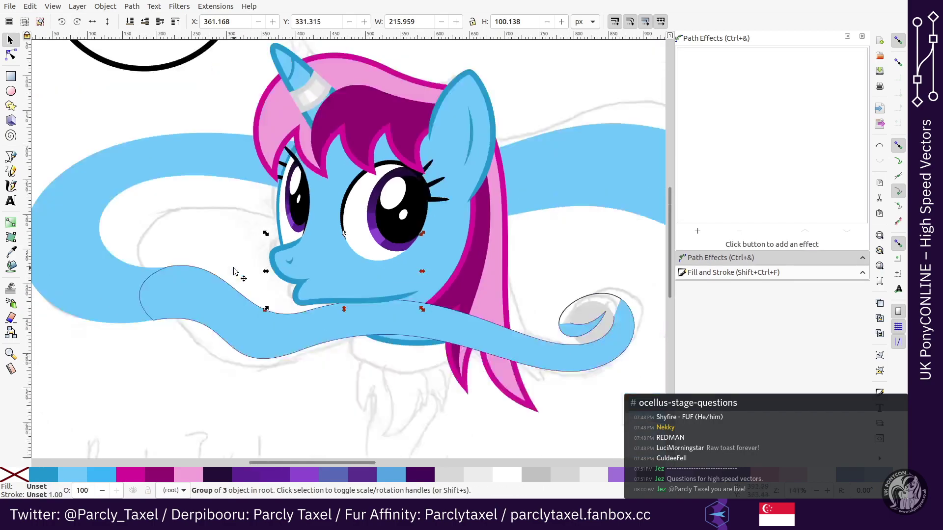
Step: Reselect the light blue body shape beneath the chin and set its stroke to none
double_click(229, 299)
shift+click(16, 474)
key(s)
key(ctrl+Right)
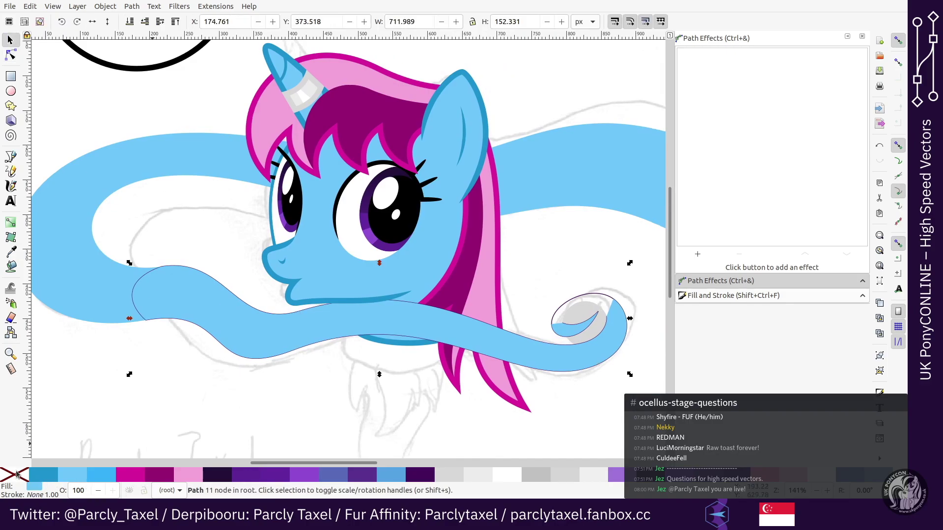
key(ctrl+Right)
key(ctrl+Right)
key(ctrl+Right)
key(ctrl+Right)
key(ctrl+Right)
key(ctrl+Right)
key(ctrl+Right)
key(ctrl+Right)
scroll(330, 341, down, 2)
key(plus)
key(plus)
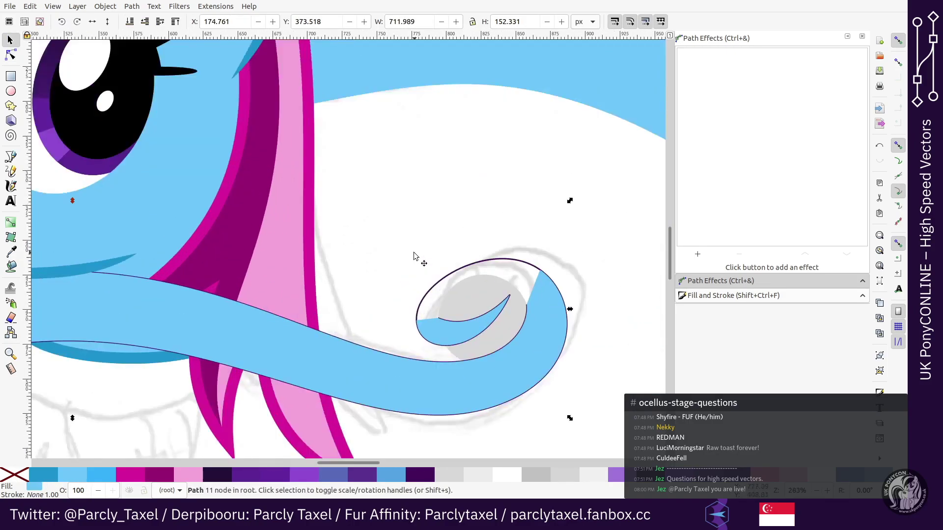
key(n)
key(minus)
key(minus)
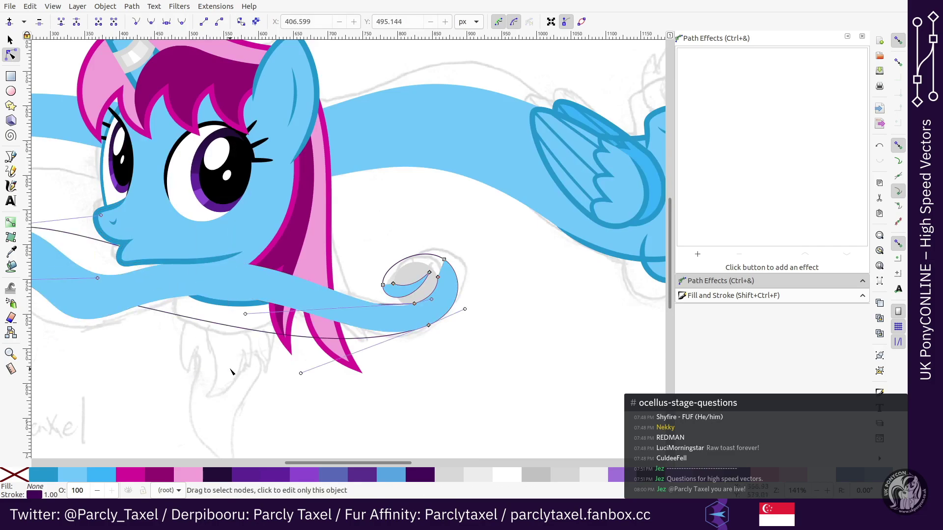
scroll(231, 372, right, 2)
scroll(291, 269, up, 3)
drag(291, 270, 373, 114)
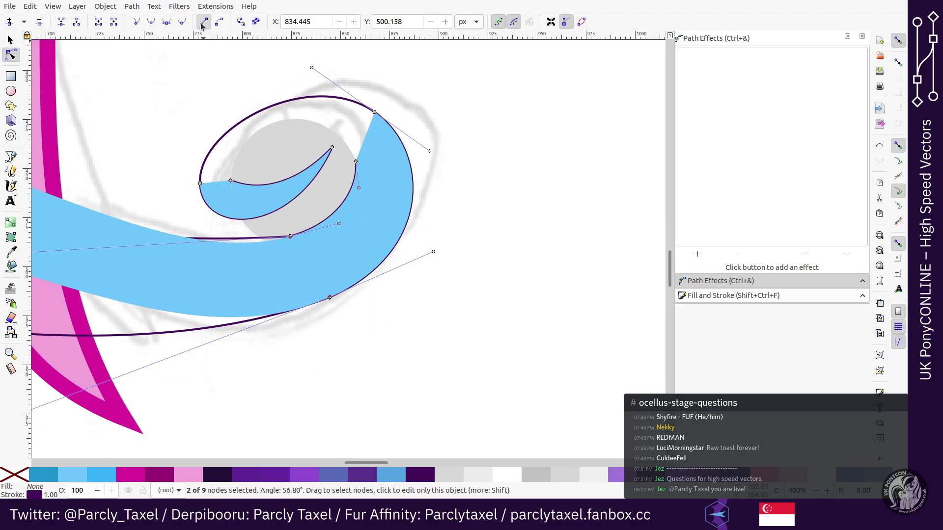
key(Escape)
key(Escape)
click(176, 332)
drag(281, 224, 370, 375)
drag(280, 226, 371, 329)
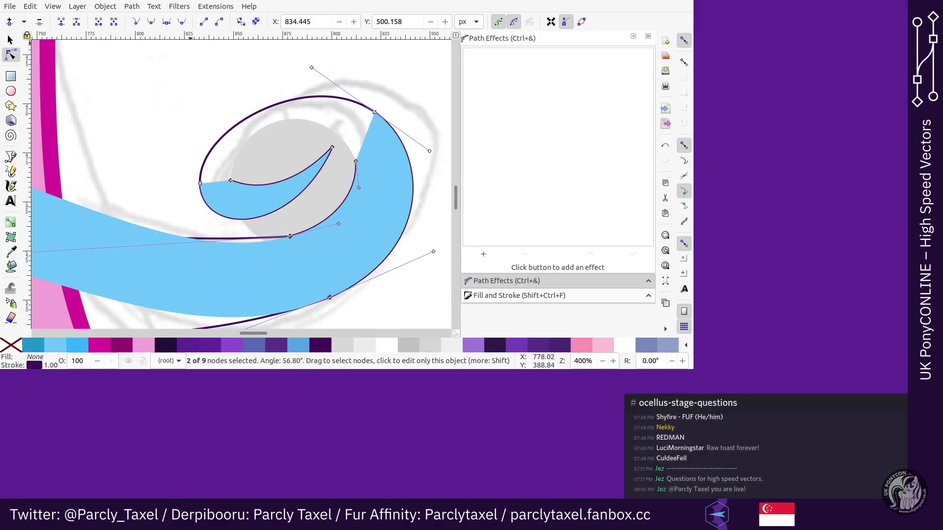
key(Escape)
key(Escape)
key(minus)
key(minus)
key(minus)
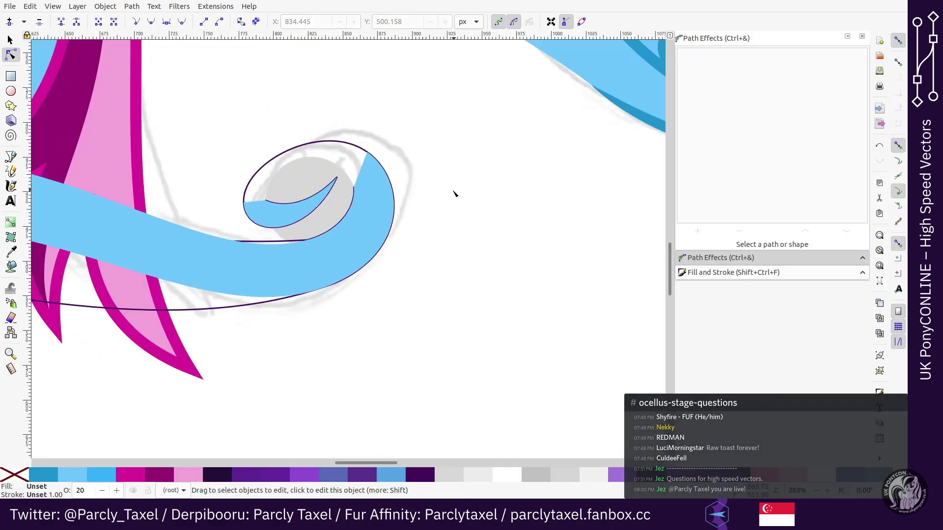
Step: Select the dark curl outline and delete its two nodes at the far end of the body band, near the bend
click(265, 279)
key(s)
key(Up)
key(Up)
key(Up)
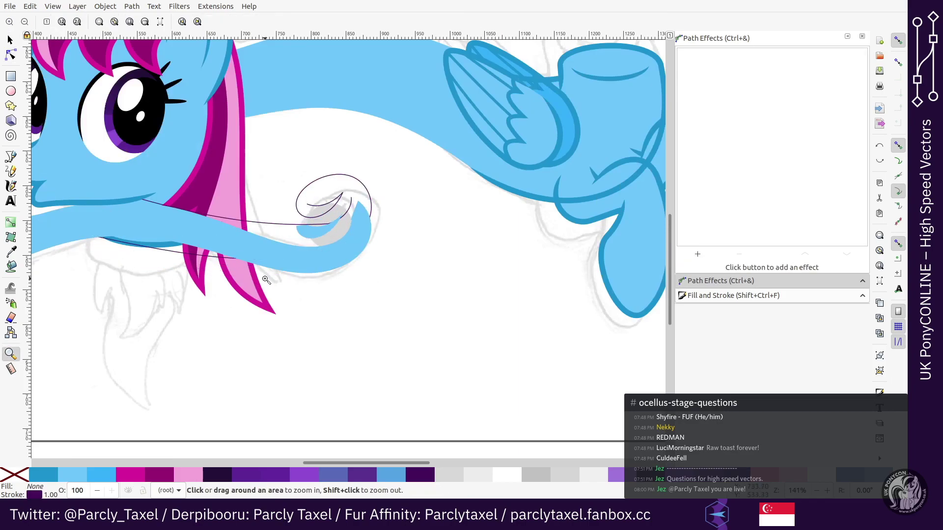
key(s)
key(minus)
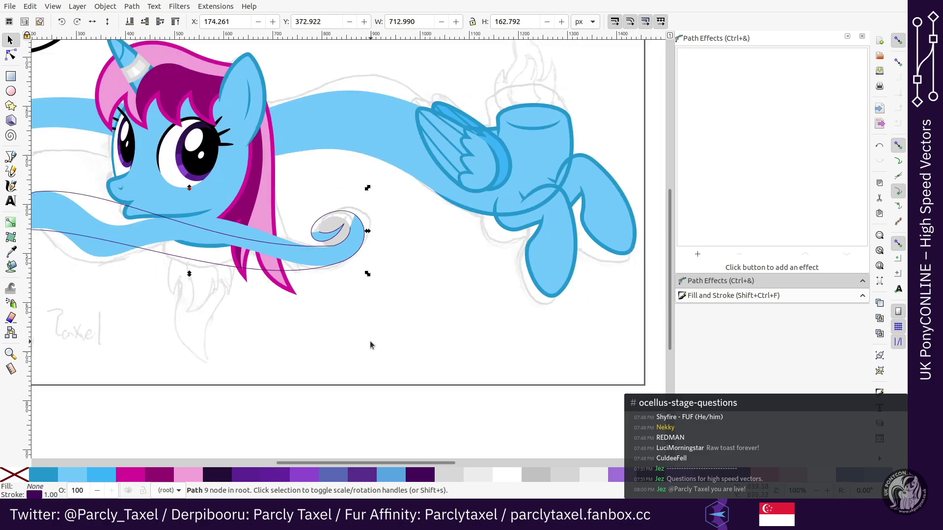
key(minus)
key(n)
drag(136, 192, 115, 273)
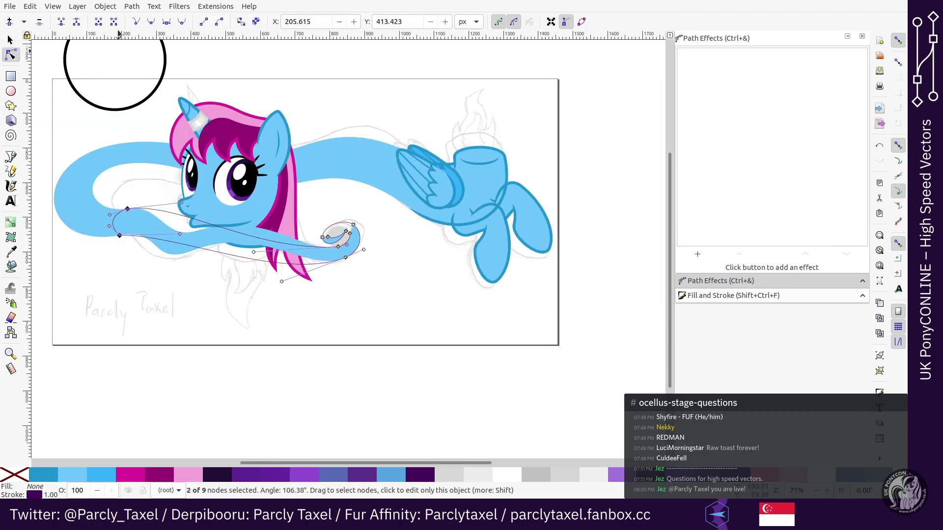
key(Delete)
Step: Delete the two outline nodes at the curl's base and reshape the segment joining the curl's outer and inner edges into a short bulge
key(plus)
key(plus)
key(plus)
key(plus)
click(286, 235)
key(plus)
key(plus)
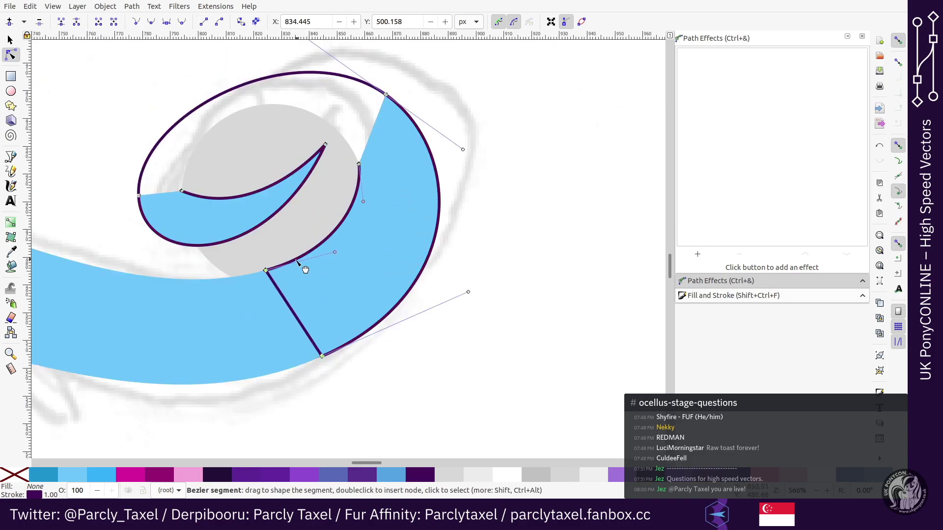
drag(258, 260, 360, 392)
drag(402, 78, 361, 175)
click(274, 282)
key(Delete)
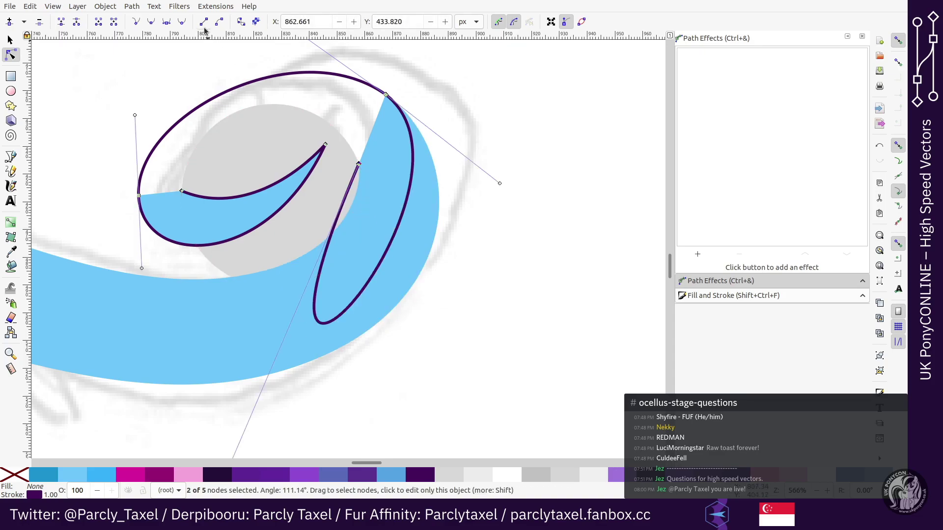
drag(369, 136, 387, 149)
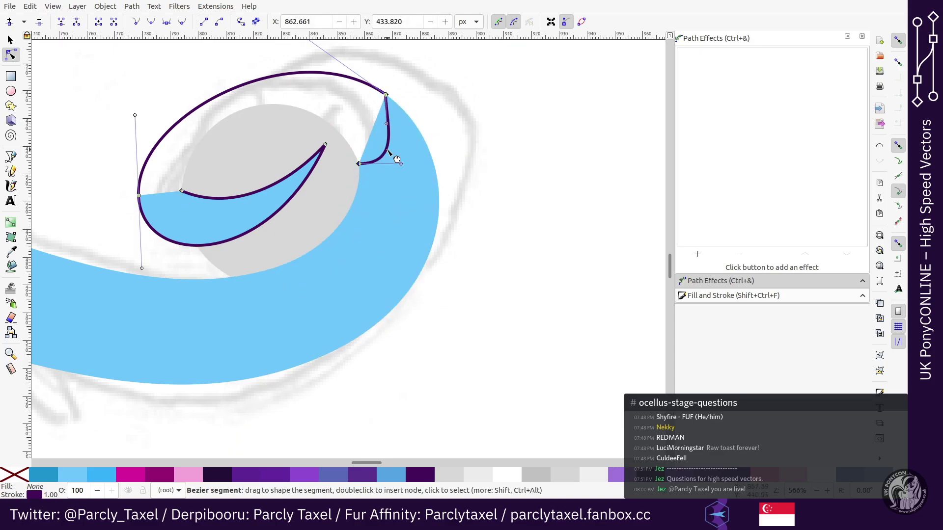
Step: Delete the node at the crescent's inner end and shorten the lower handle of the curl's outermost node
click(182, 191)
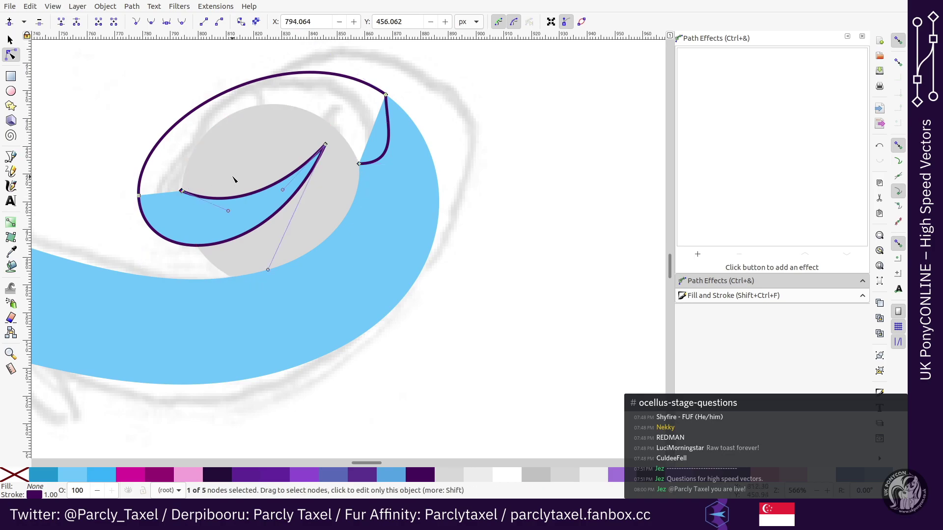
key(Delete)
drag(132, 186, 142, 239)
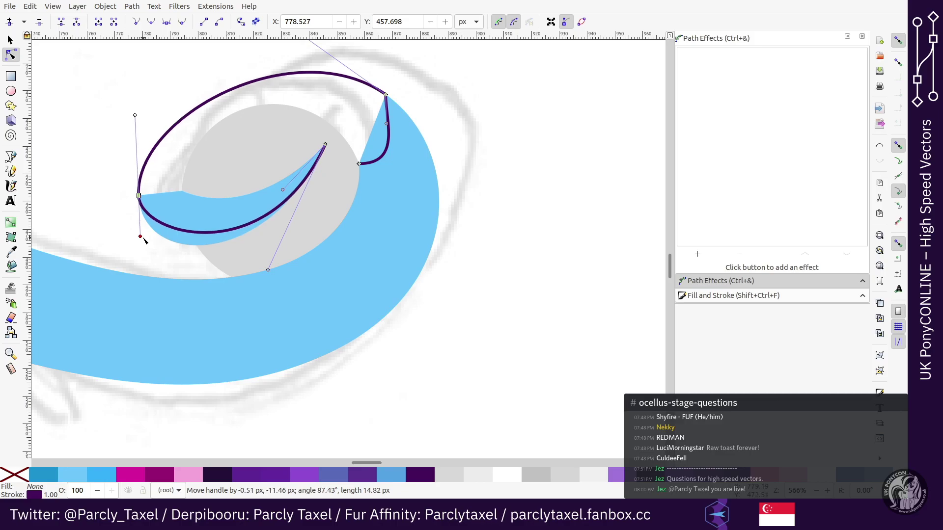
Step: Join the curl tip to the inner edge node with a straight segment and round the short segment beside it
drag(388, 208, 301, 113)
click(98, 21)
drag(387, 123, 400, 121)
drag(402, 166, 392, 155)
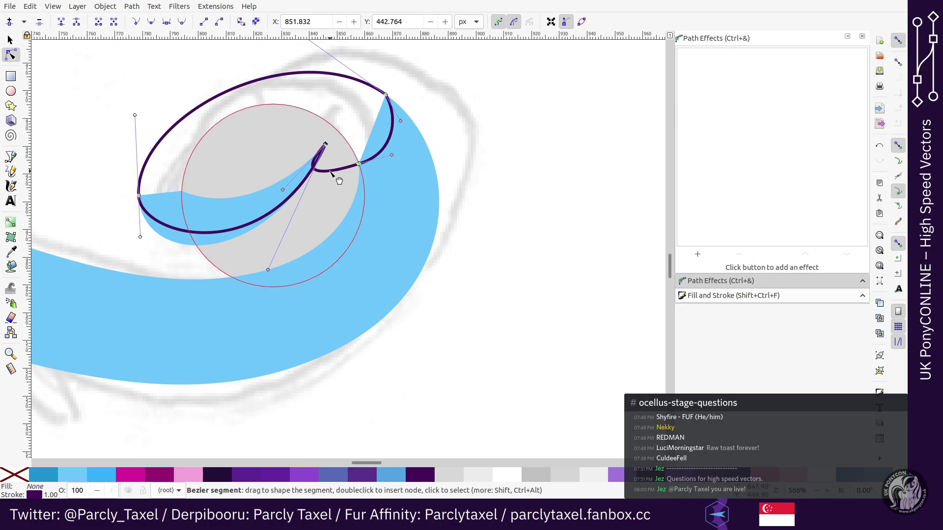
click(203, 22)
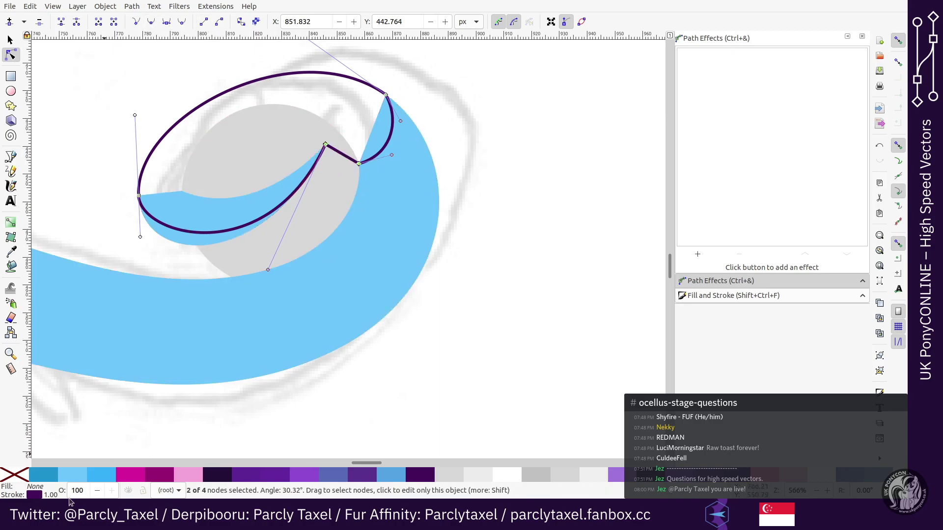
Step: Fill the closed curl patch with the body's light blue and remove its stroke
click(72, 475)
shift+click(18, 473)
key(s)
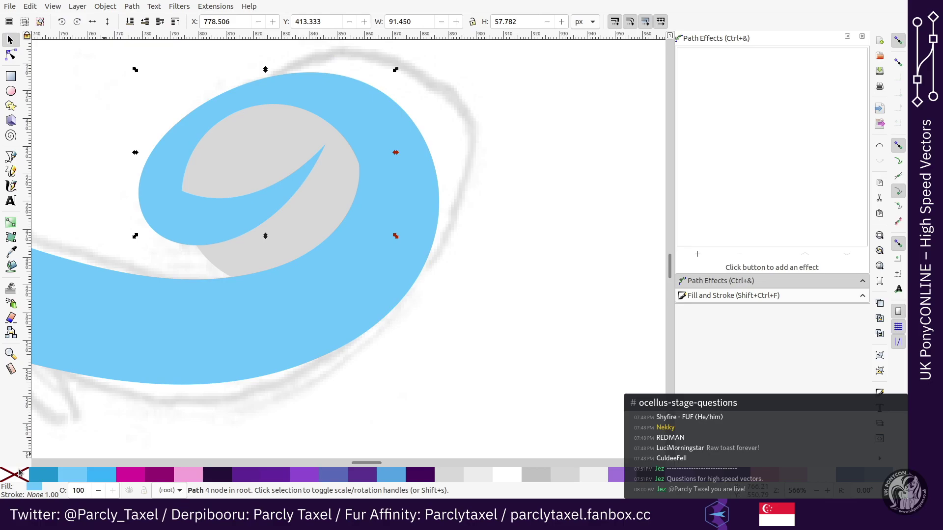
Step: Select the grey circle inside the curl and open its Fill and Stroke settings
key(minus)
key(minus)
key(minus)
click(320, 213)
scroll(344, 217, up, 2)
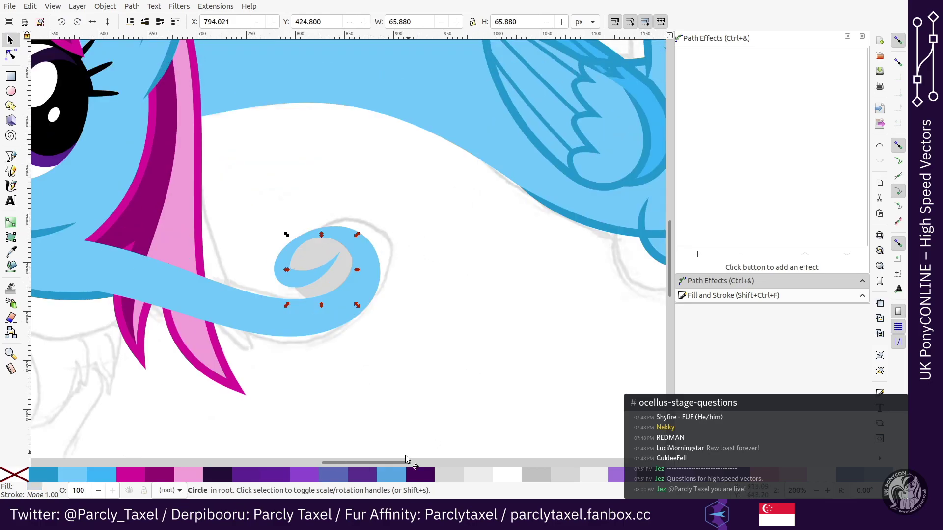
key(ctrl+shift+f)
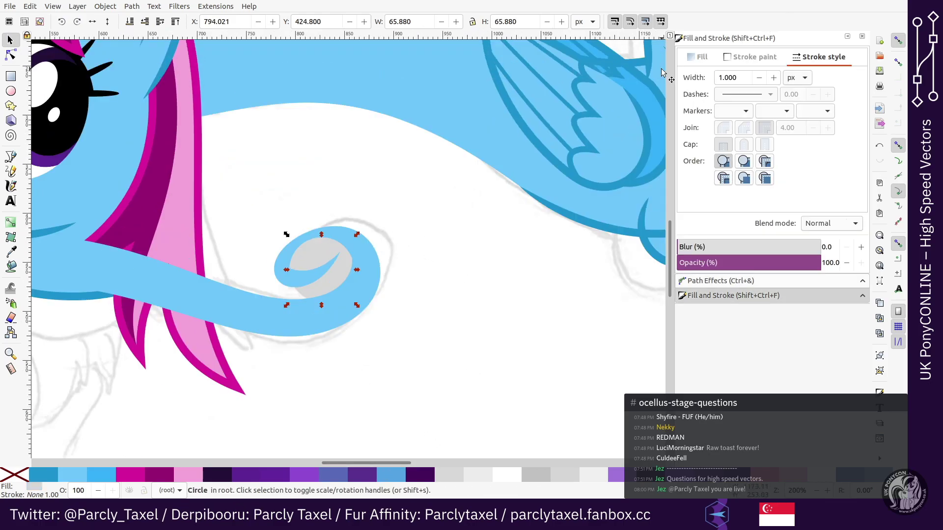
Step: Examine how the hind legs and wing at the rear of the body are grouped
key(minus)
key(minus)
key(minus)
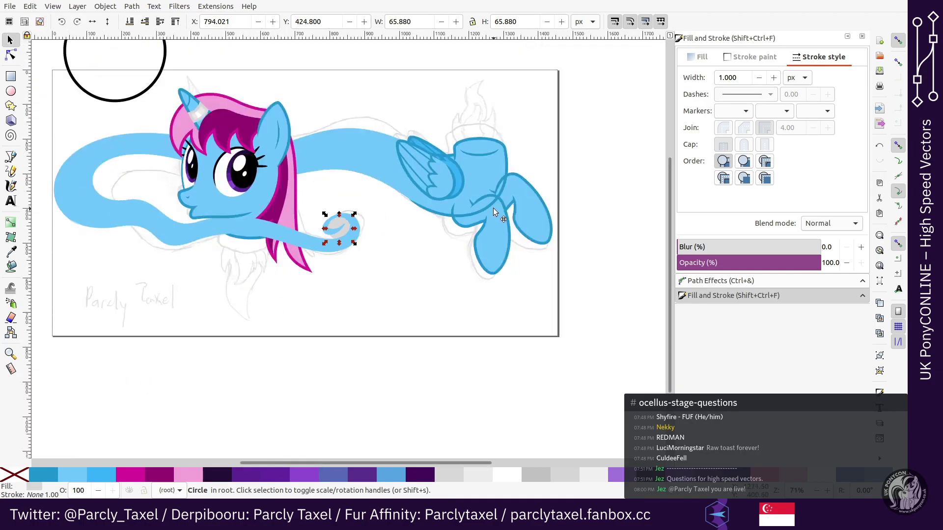
click(494, 209)
click(500, 223)
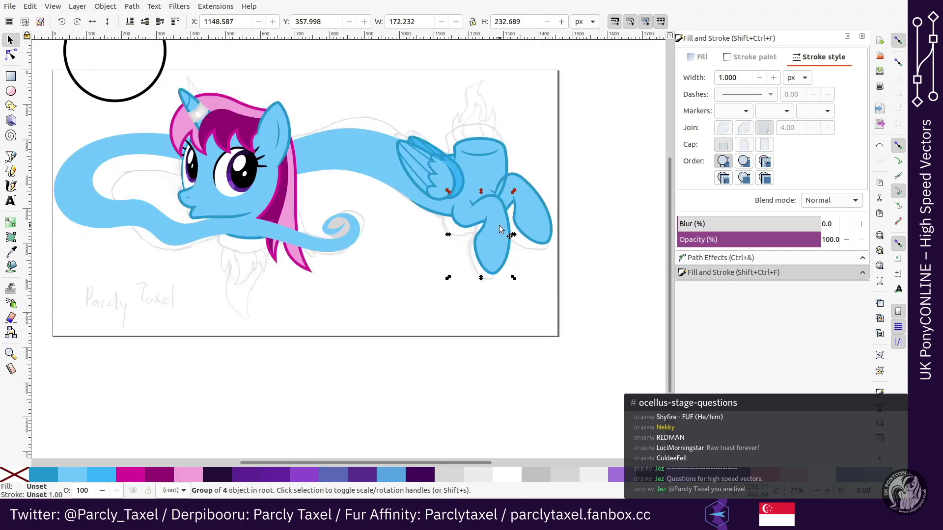
click(526, 212)
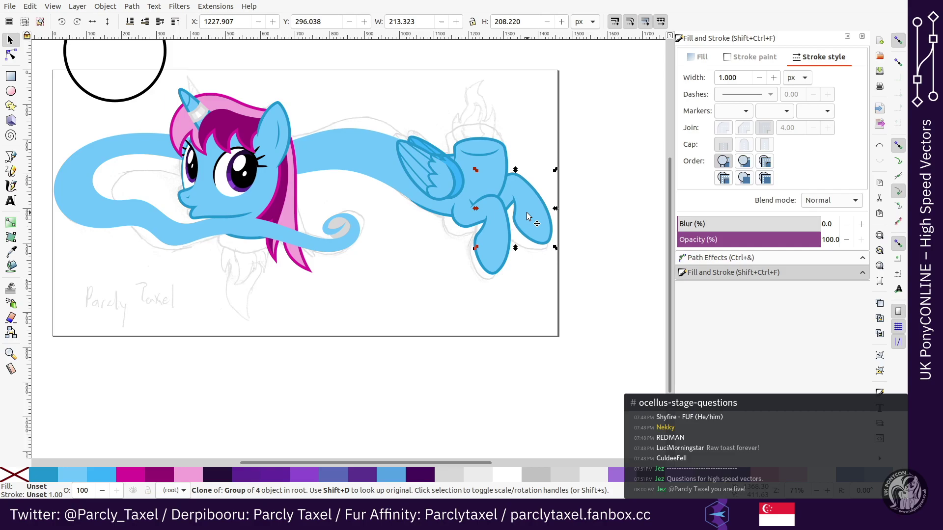
key(1)
click(462, 225)
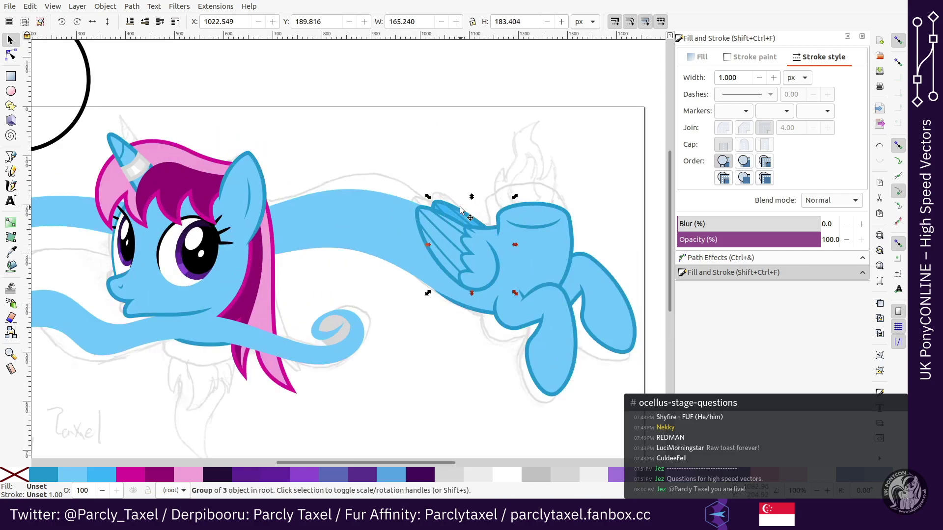
key(minus)
key(minus)
click(452, 116)
key(plus)
key(plus)
scroll(452, 116, down, 4)
Step: Ungroup the muzzle pieces and group them together with the light blue body band beneath the chin
click(152, 218)
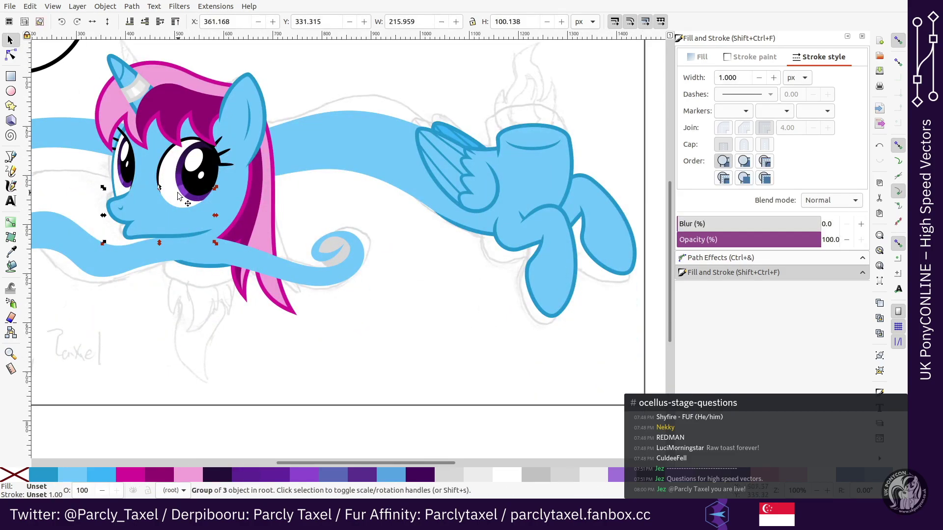
click(165, 253)
click(148, 230)
key(ctrl+shift+g)
shift+click(148, 253)
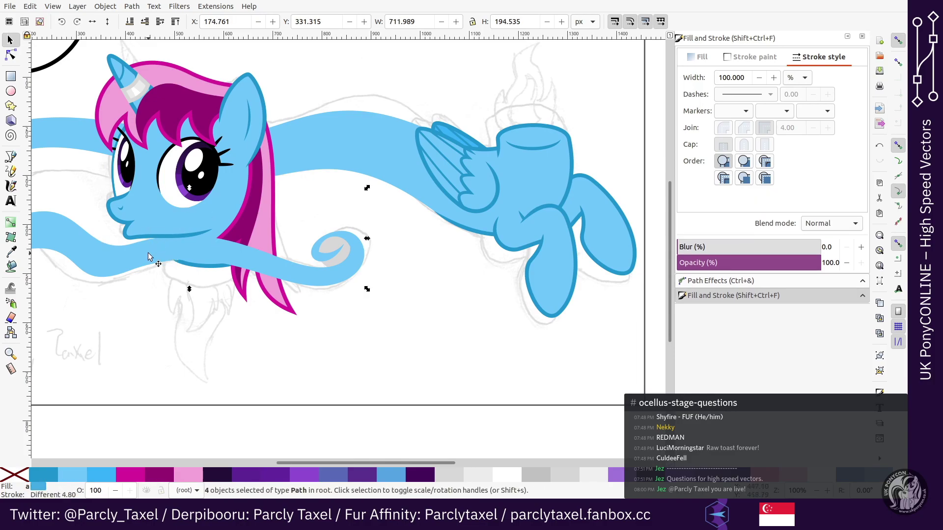
key(ctrl+g)
scroll(162, 238, up, 4)
click(182, 231)
click(208, 180)
scroll(295, 285, down, 4)
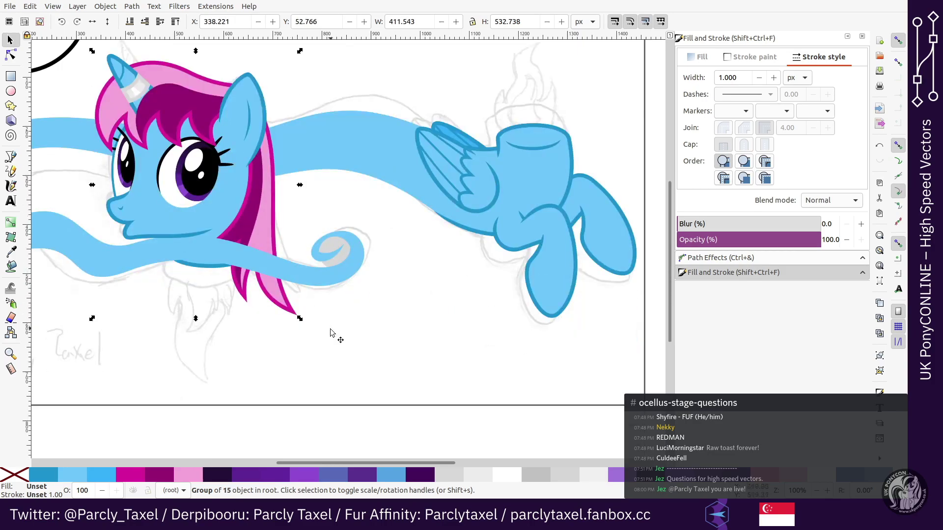
click(346, 400)
Step: Fill the grey circle inside the curl with the Albumin Flask light purple (a176db)
scroll(346, 398, right, 1)
key(plus)
key(plus)
key(plus)
click(288, 231)
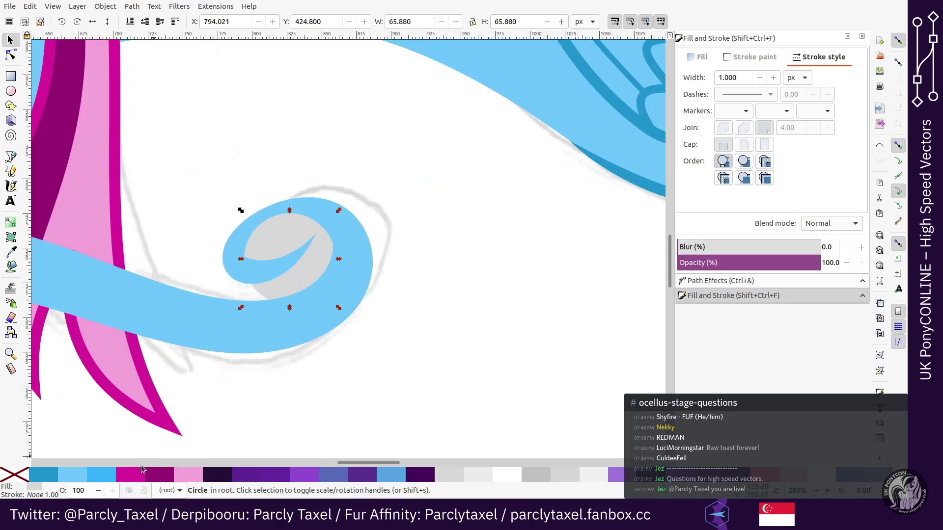
click(136, 474)
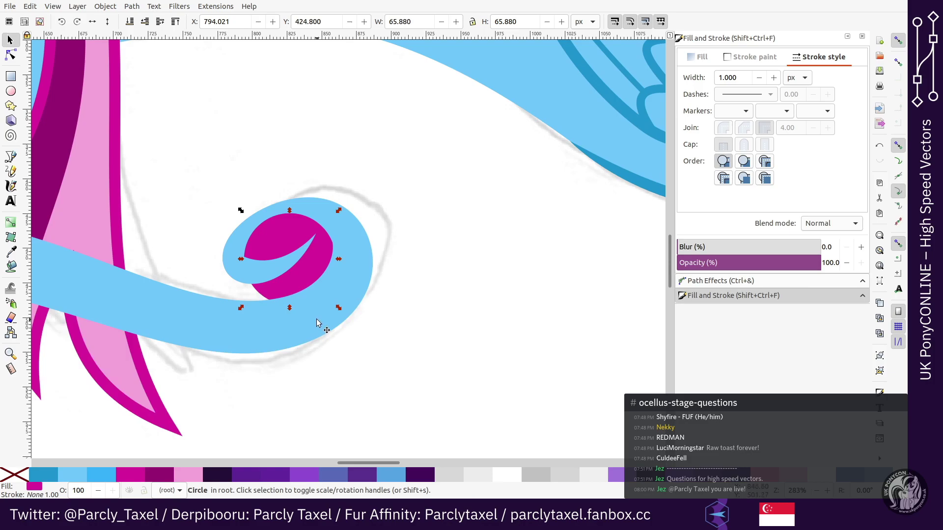
key(plus)
click(699, 57)
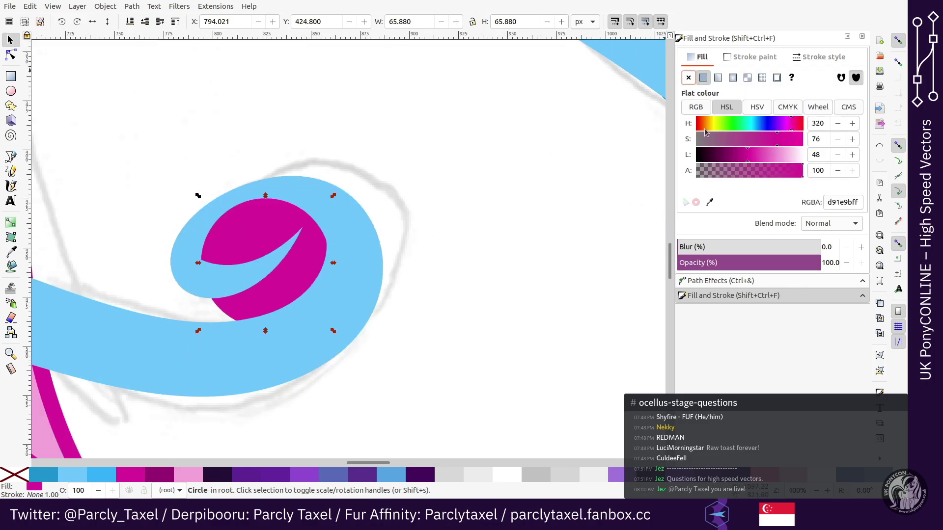
click(616, 474)
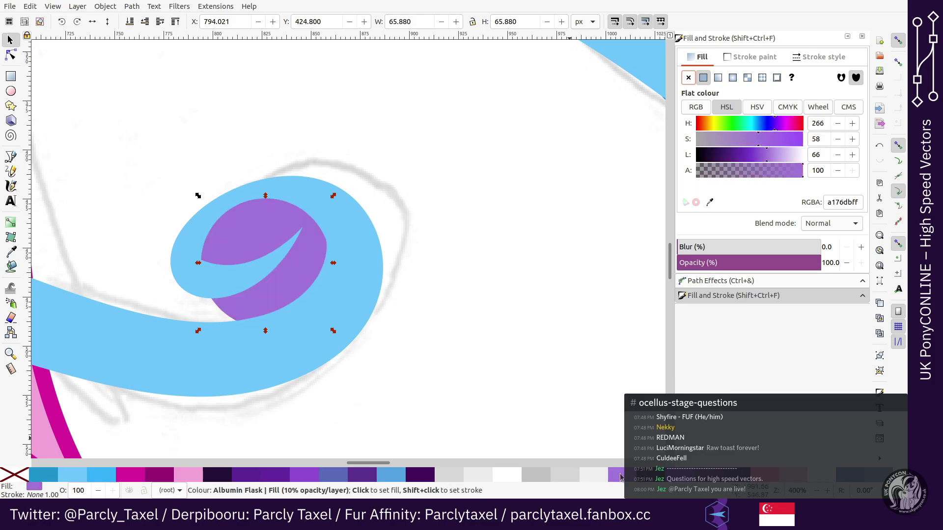
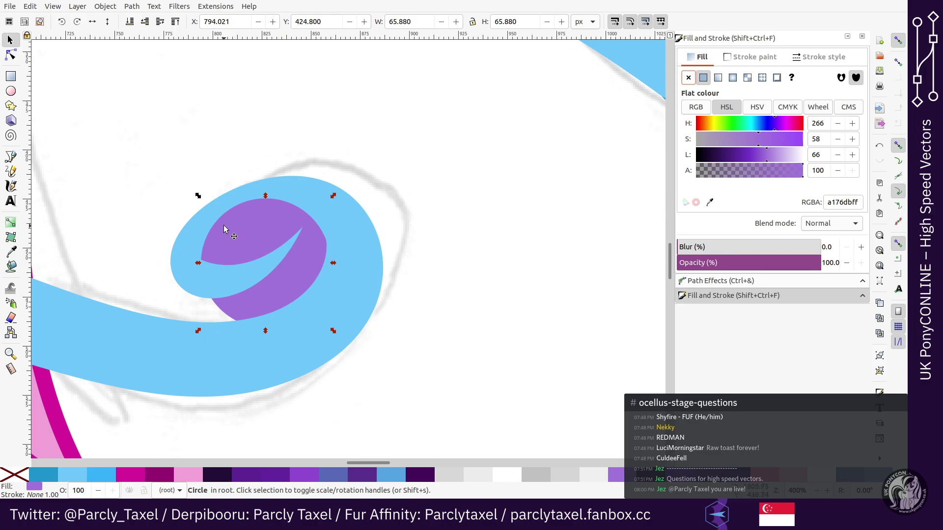
Step: Draw an S-curved open line down across the purple circle with the Pen tool, using a very dark purple stroke and no fill
key(Escape)
key(b)
click(200, 221)
drag(187, 281, 318, 372)
key(Escape)
drag(231, 182, 296, 255)
drag(232, 350, 269, 434)
key(Return)
shift+click(214, 474)
click(17, 475)
Step: Draw a second curved line beside the first, running down across the circle from the curl's upper edge
drag(274, 179, 315, 236)
drag(291, 358, 337, 420)
key(Return)
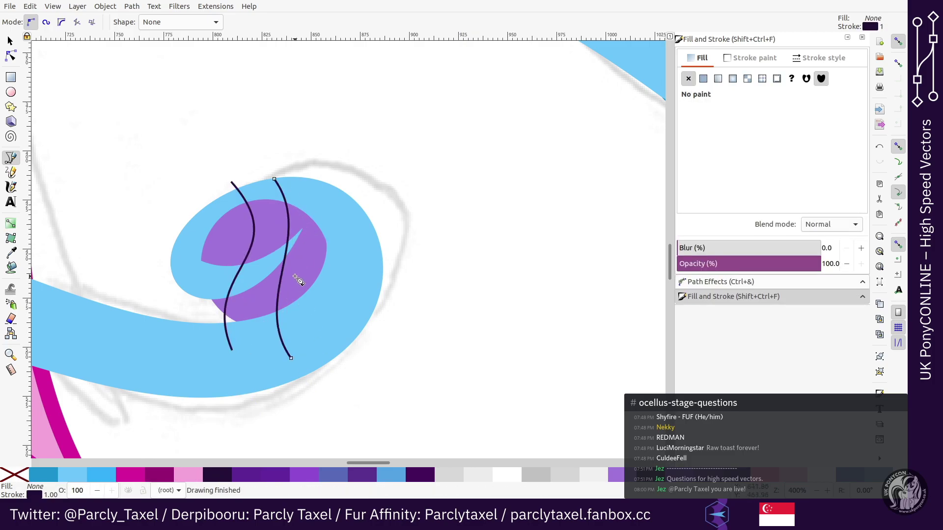
Step: Bring the purple circle and the two curved lines to the front of the stacking order, above the curl
click(0, 54)
key(s)
shift+click(307, 267)
click(227, 295)
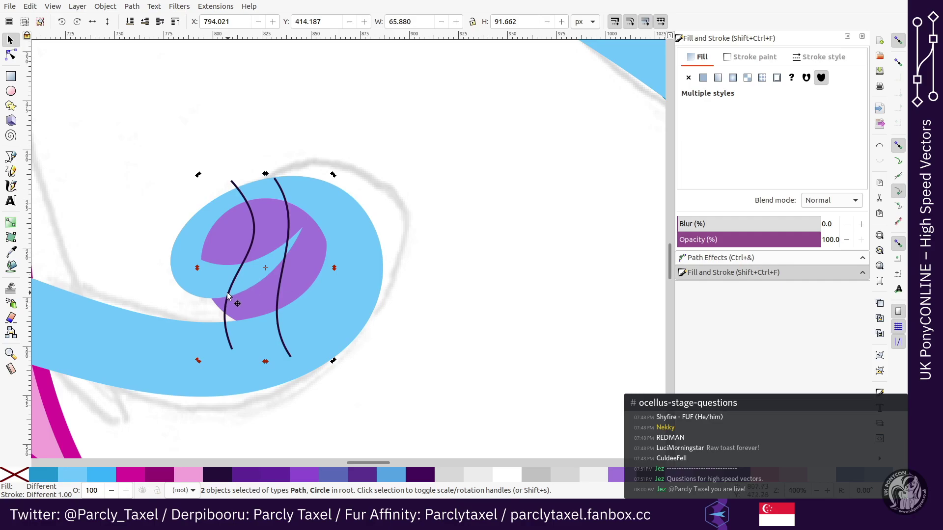
click(404, 174)
click(253, 213)
key(n)
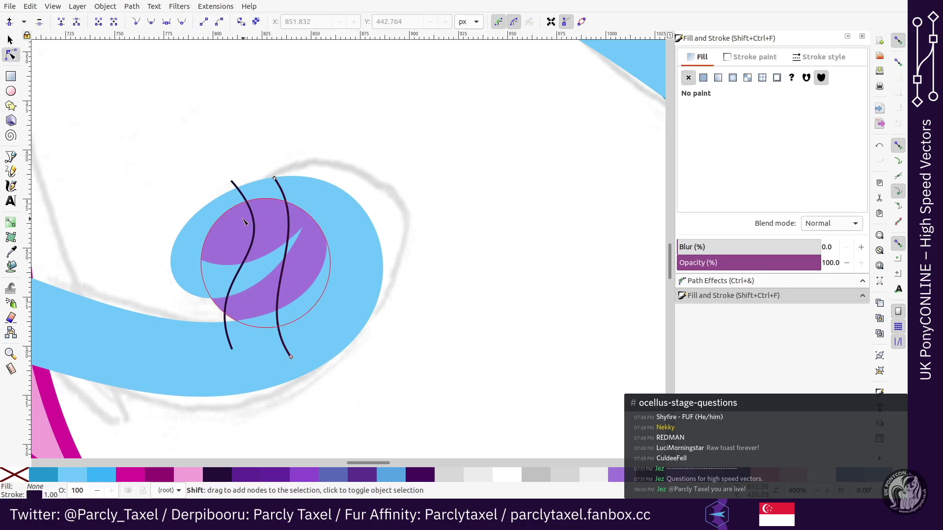
shift+click(263, 215)
key(s)
key(Home)
click(390, 104)
Step: Move the lower end node of the second curved line to the right and slightly up
key(n)
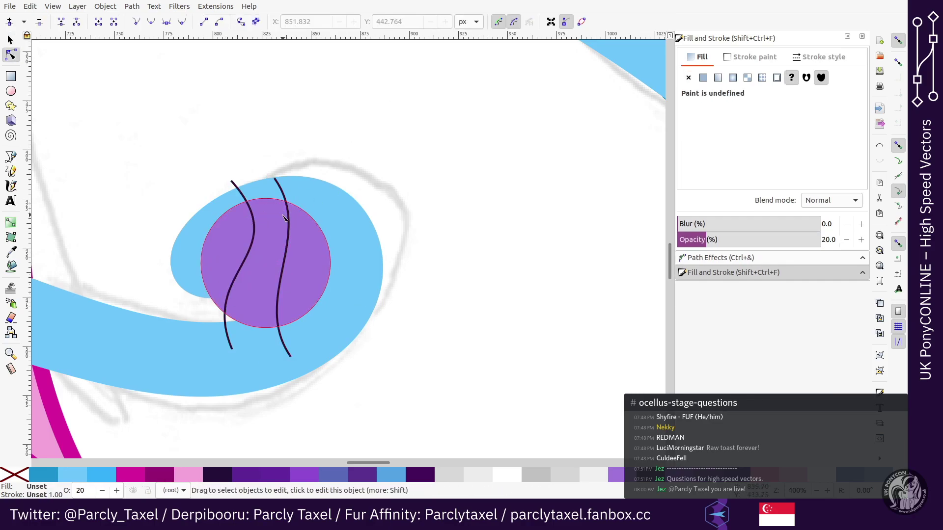
click(287, 219)
click(291, 357)
key(Right)
key(Right)
key(Right)
key(Right)
key(Up)
key(Up)
key(Up)
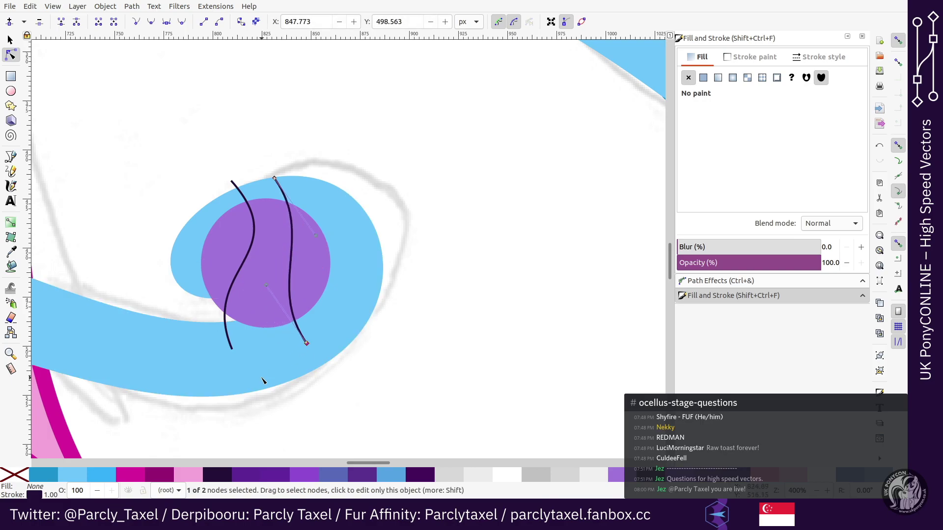
Step: Move the first curved line's lower end node slightly right and adjust its handles to soften the S-curve
click(231, 347)
click(232, 349)
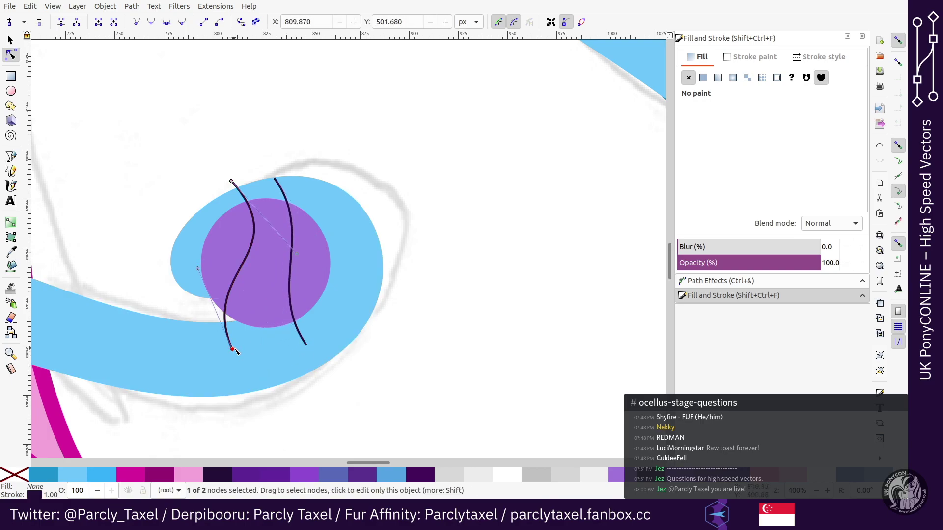
key(Right)
key(Right)
drag(206, 270, 214, 278)
drag(296, 254, 281, 239)
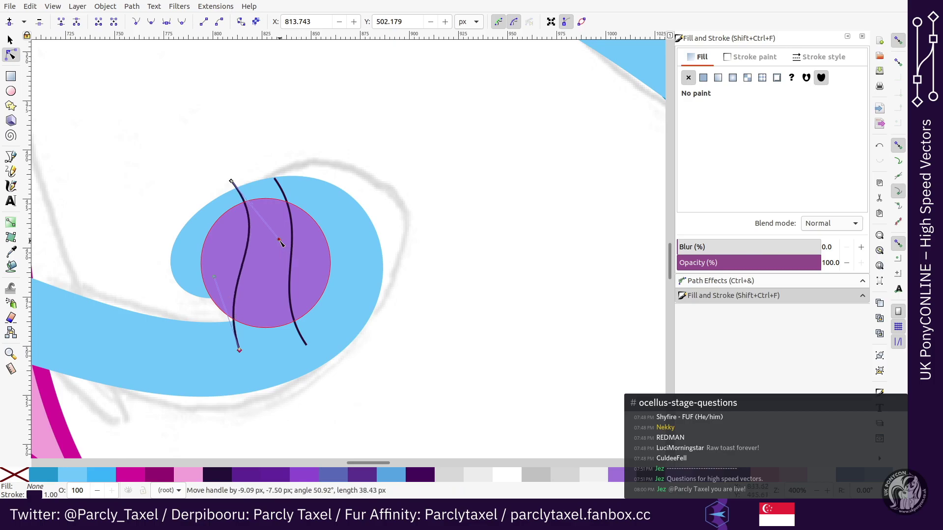
Step: Combine the two curved lines into one path and join their upper and lower end nodes to form a closed band
click(292, 239)
shift+click(246, 201)
key(ctrl+k)
drag(162, 163, 293, 218)
drag(394, 283, 221, 376)
click(98, 21)
Step: Group the original purple circle with the closed band and lower the group in the stacking order behind the curl's tip
key(s)
click(270, 224)
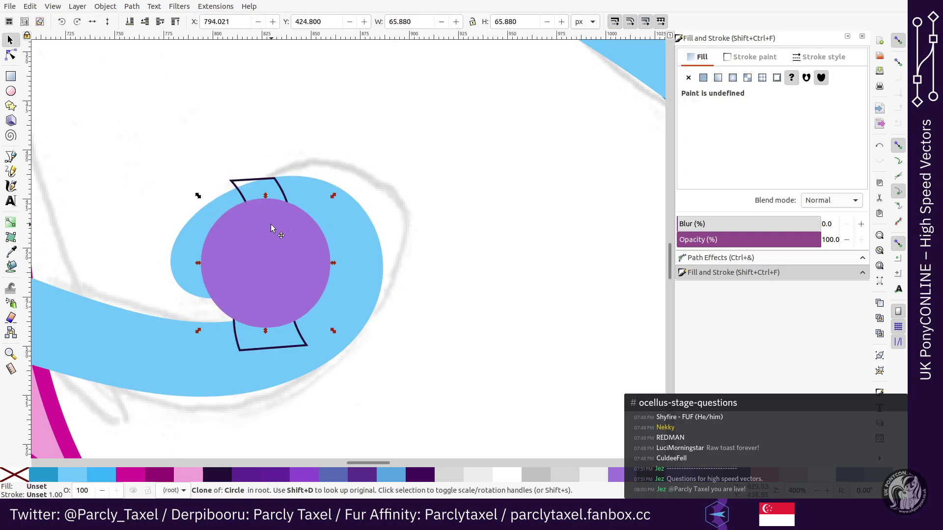
key(shift+d)
shift+click(248, 229)
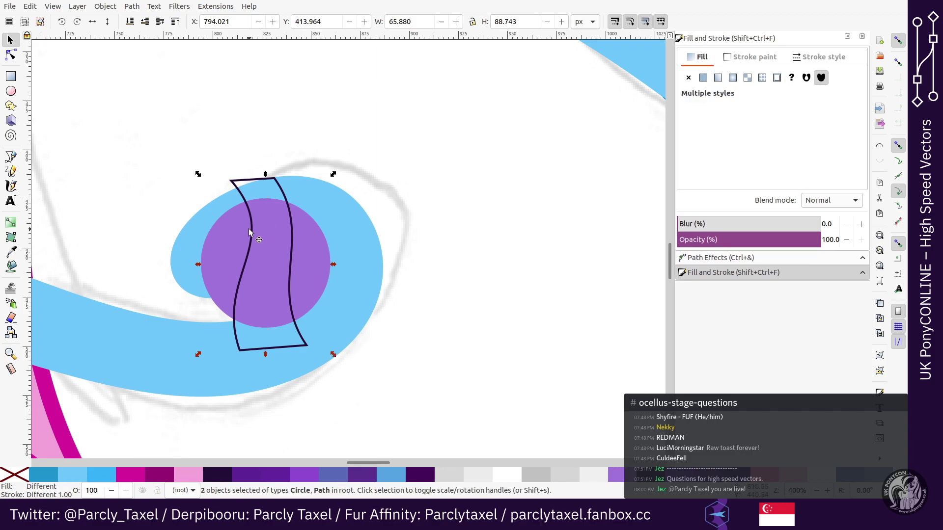
key(ctrl+g)
key(Page_Down)
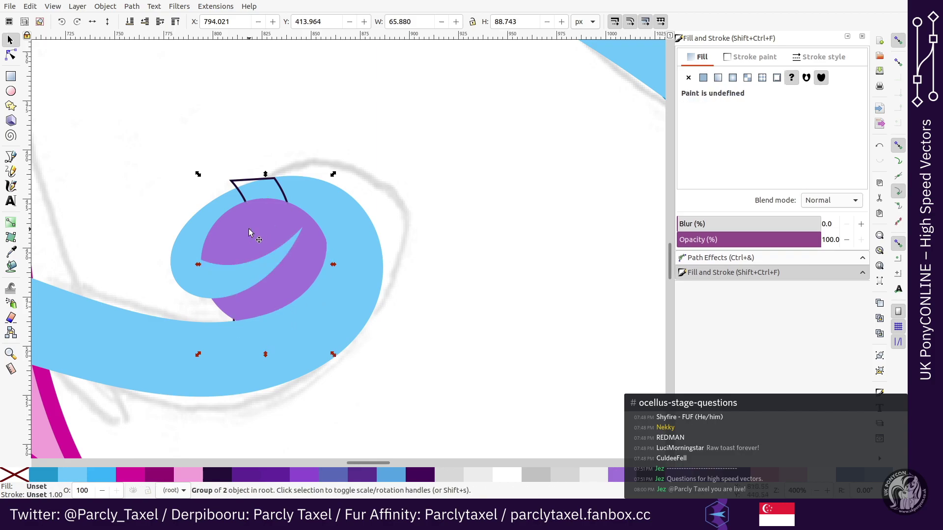
Step: Clip the group of circle and band to the cloned circle's outline, and select the band inside it
shift+click(248, 228)
key(ctrl+7)
key(n)
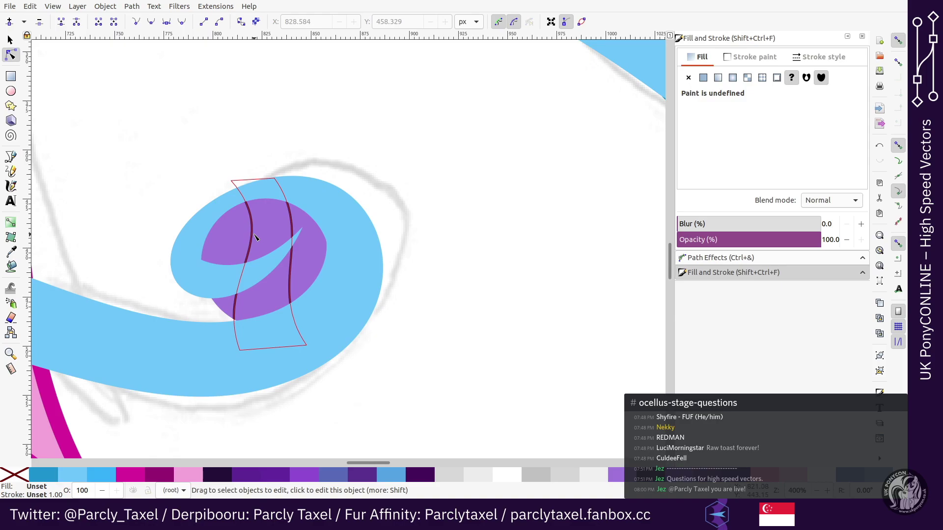
click(306, 225)
click(255, 224)
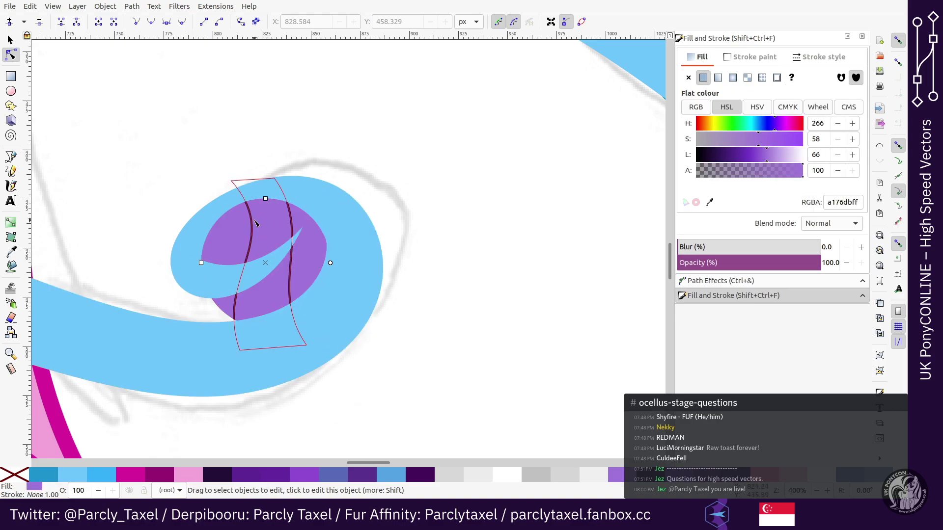
key(alt+Tab)
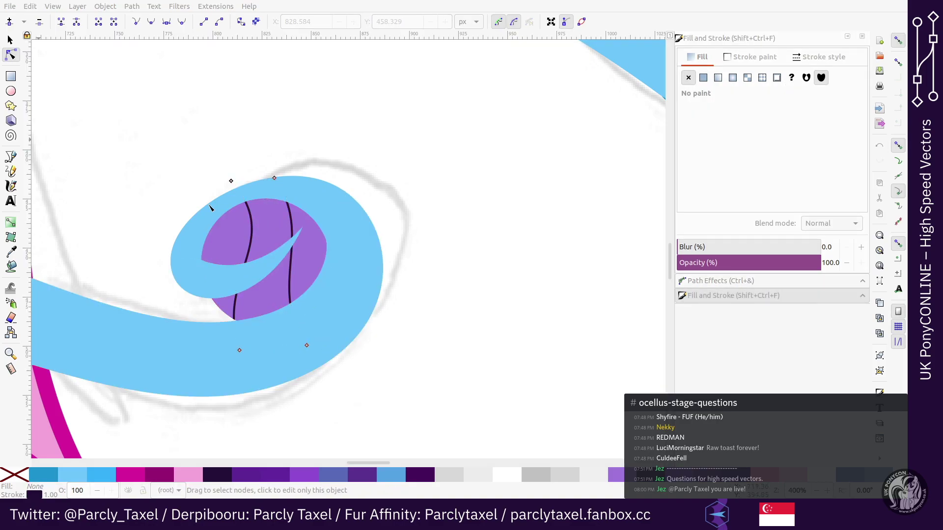
Step: Fill the band with the circle's sampled purple, remove its stroke, and raise the fill's lightness to 77
key(s)
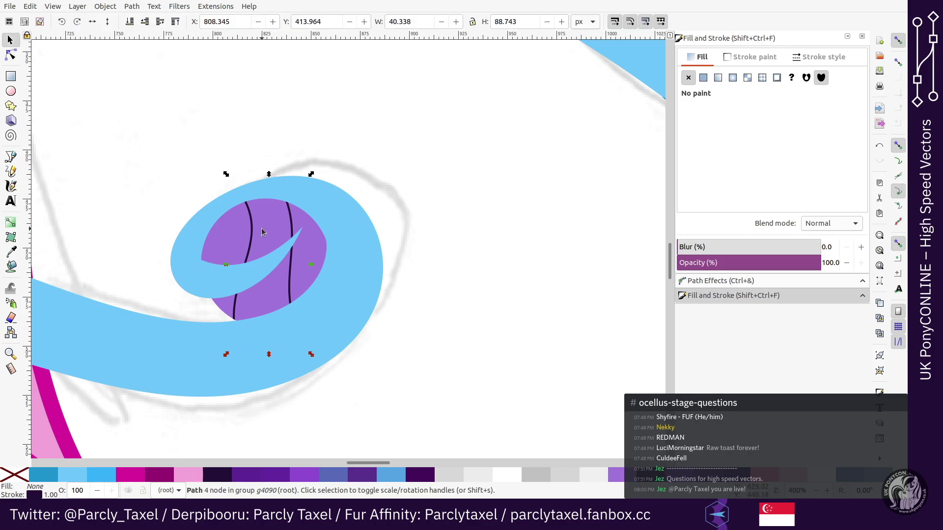
double_click(266, 230)
click(240, 227)
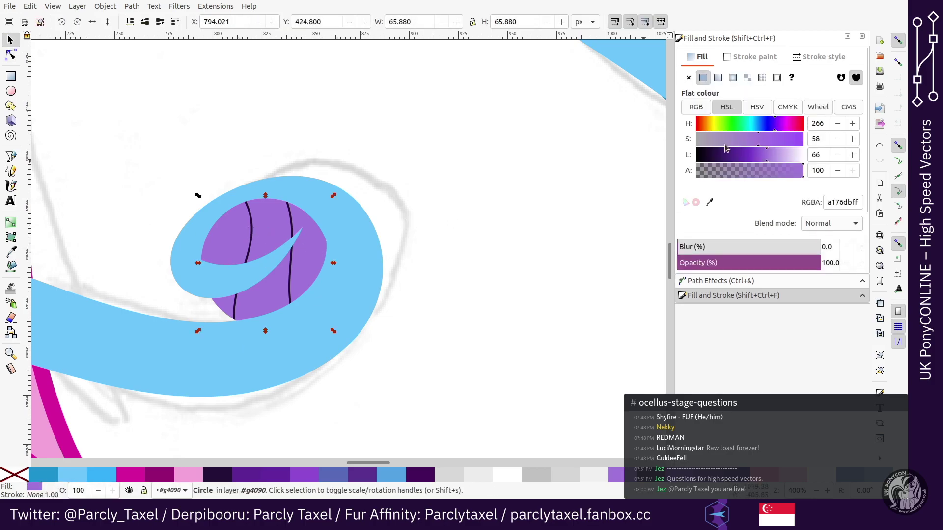
click(252, 228)
click(11, 252)
click(240, 247)
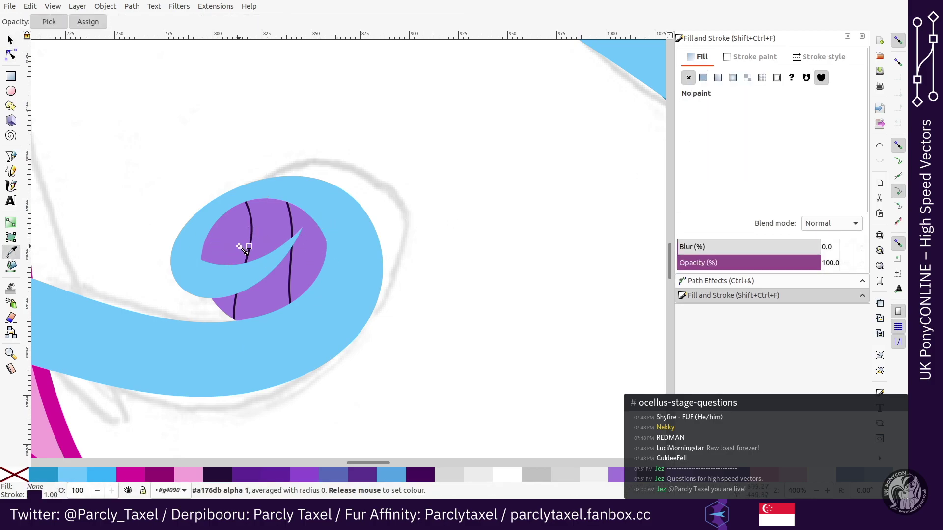
shift+click(18, 475)
drag(755, 155, 780, 160)
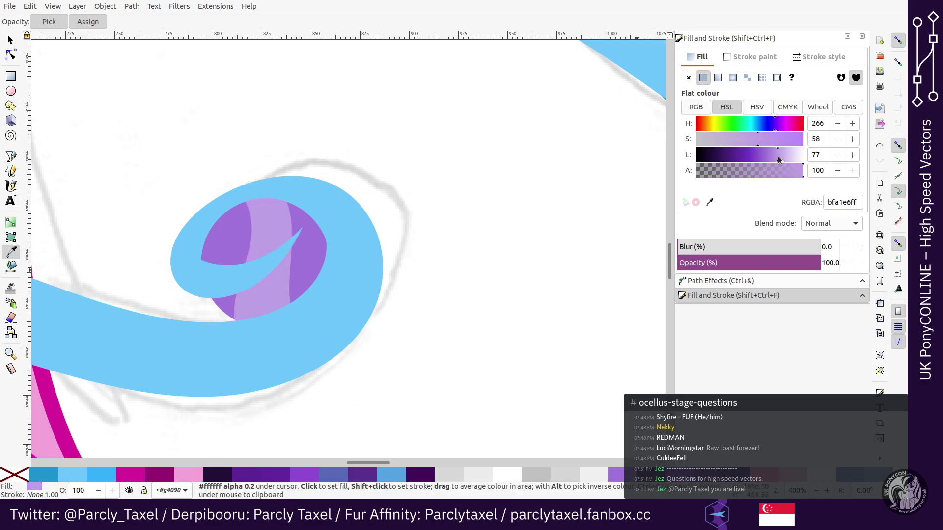
Step: Try a hue of 281 for the purple circle's fill and undo the change
key(n)
click(243, 251)
mouse_move(775, 126)
mouse_down()
mouse_move(789, 127)
mouse_move(740, 128)
mouse_move(780, 130)
mouse_up()
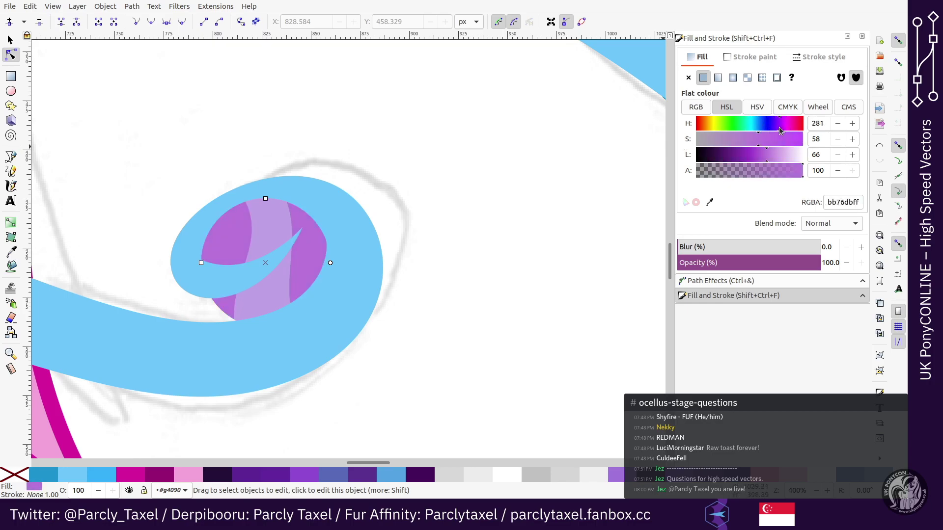
key(ctrl+z)
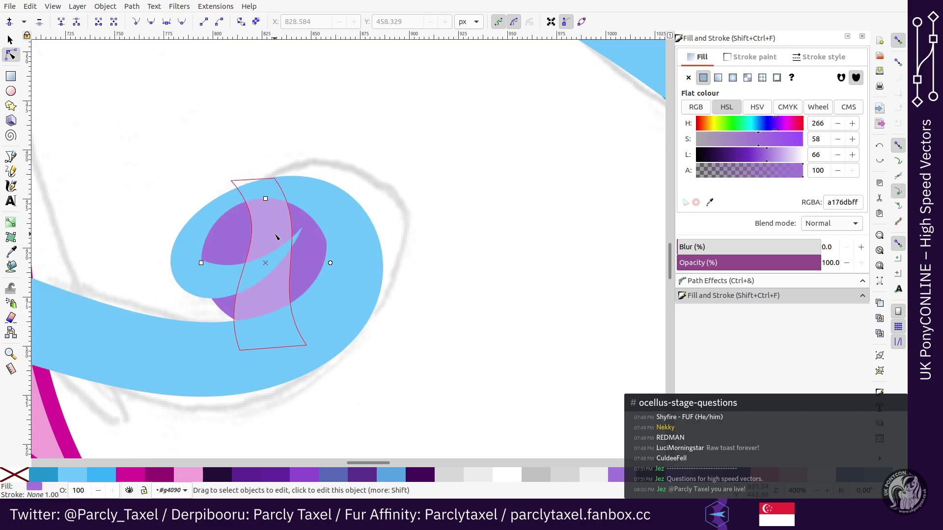
Step: Draw an upright ellipse about 21 by 31 px on the ball's upper-left part and fill it with white
click(254, 237)
click(242, 238)
click(273, 229)
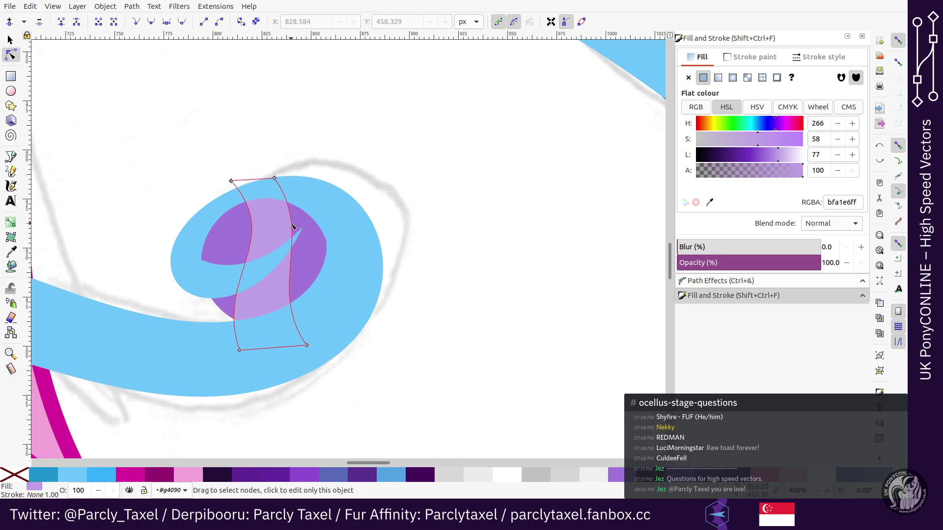
click(11, 91)
drag(228, 203, 269, 265)
key(s)
click(514, 474)
Step: Rotate the white ellipse clockwise and nudge it slightly left within the ball's upper-left part
key(bracketright)
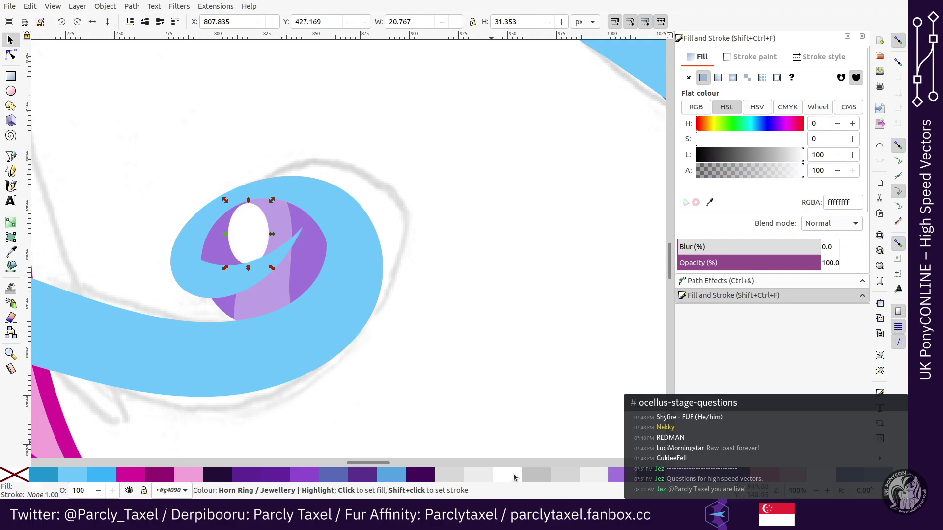
key(Left)
key(Down)
key(Down)
key(bracketright)
key(Up)
key(Up)
key(Up)
key(Left)
key(Down)
Step: Shrink the white ellipse to about 19 by 22 px overall, tilt it slightly more clockwise, and fine-tune its position on the ball
key(alt+comma)
key(alt+comma)
key(alt+comma)
key(alt+comma)
key(alt+comma)
key(alt+comma)
key(alt+comma)
key(alt+comma)
key(alt+comma)
key(alt+comma)
key(alt+comma)
key(alt+Down)
key(alt+bracketright)
key(alt+bracketright)
key(alt+bracketright)
key(alt+bracketright)
key(alt+bracketright)
key(Left)
key(alt+Up)
key(n)
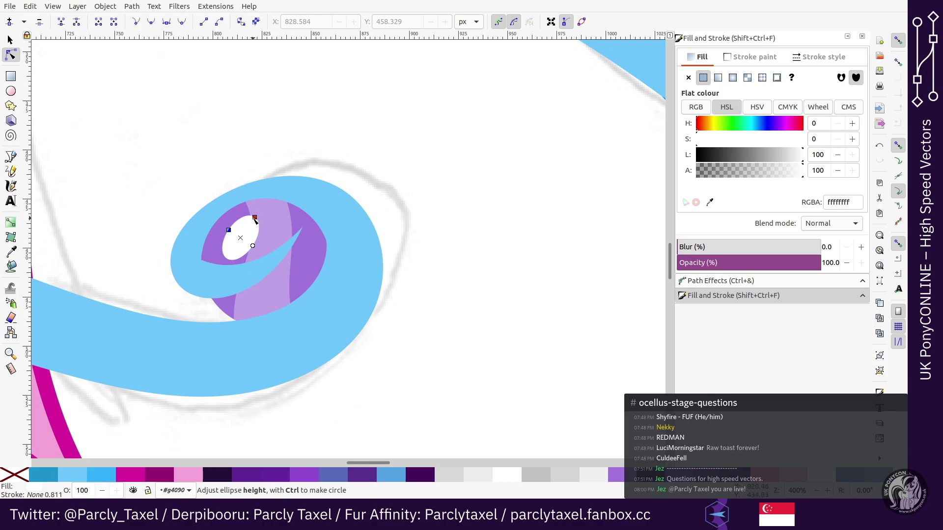
key(s)
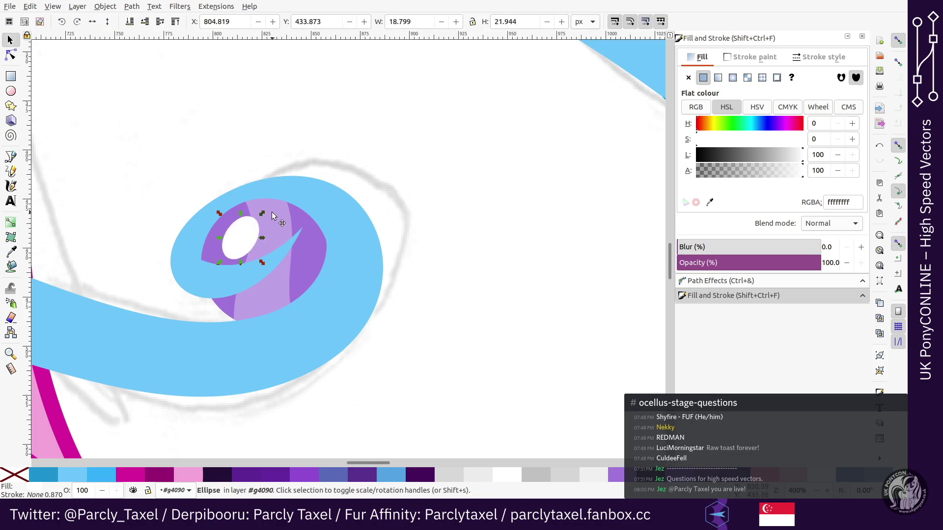
key(alt+Right)
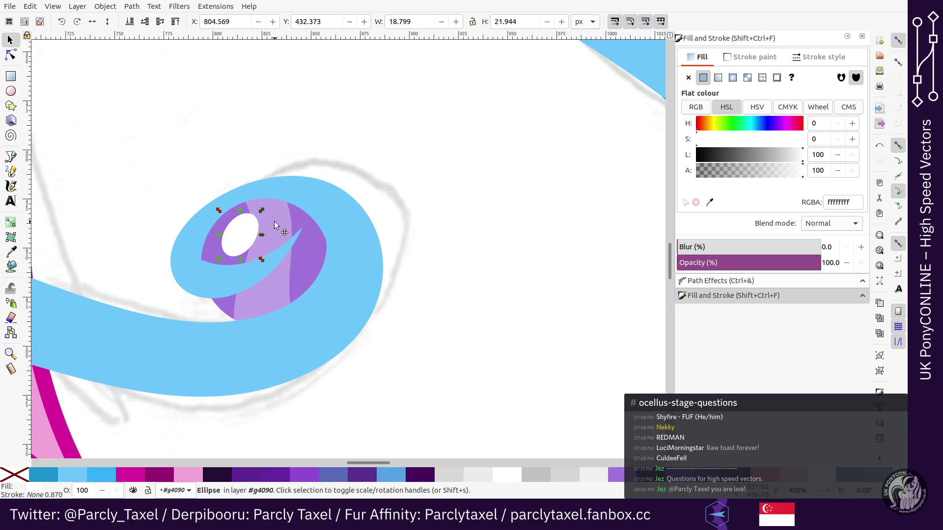
Step: Try a green fill with a hue of 91 on the purple circle and undo it
key(n)
click(273, 220)
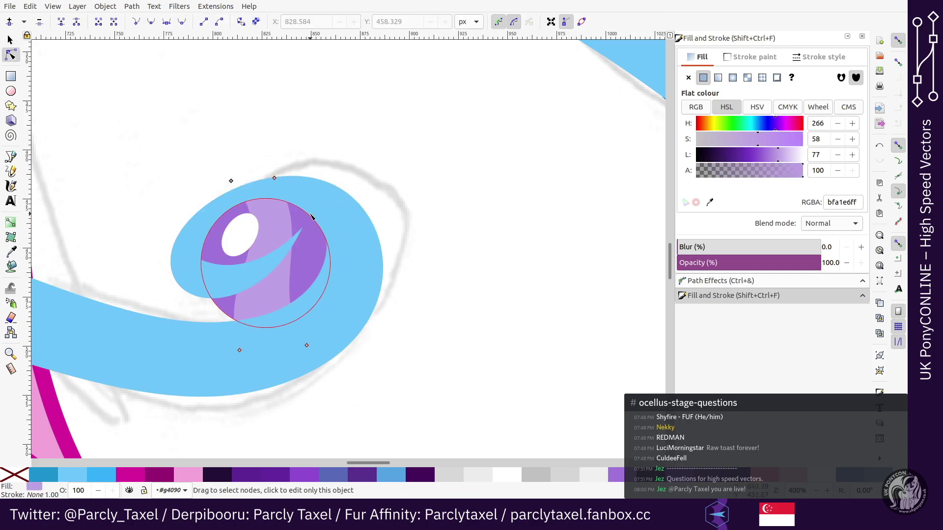
click(312, 215)
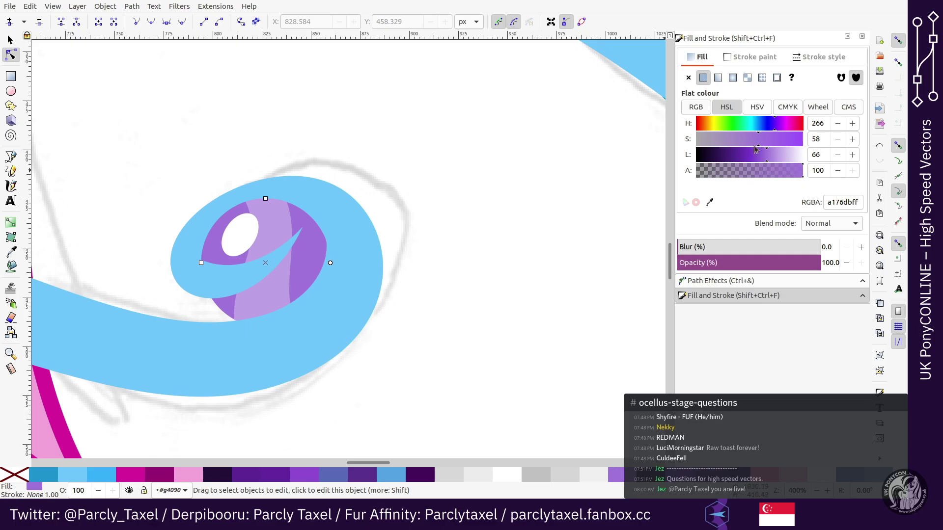
drag(770, 127, 723, 132)
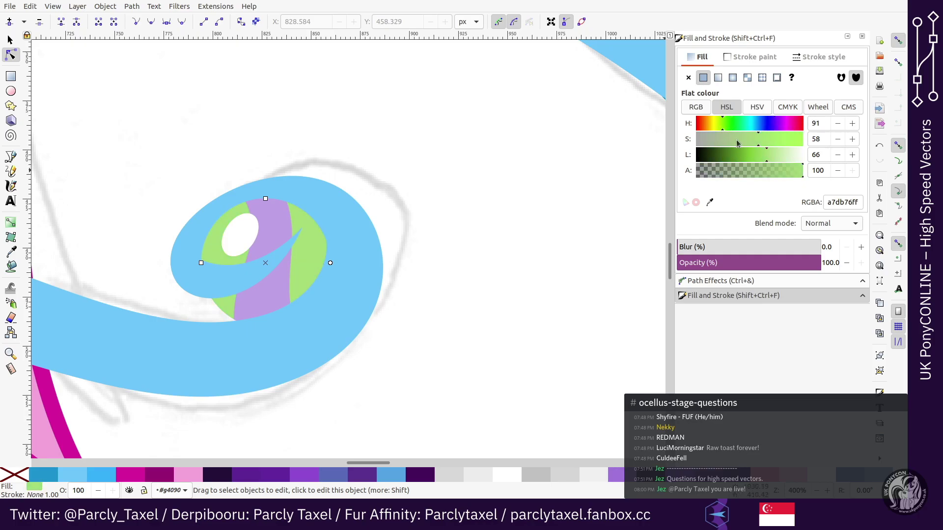
key(ctrl+z)
Step: Recolour the ball's circle with dark purple 562f89 and its central band with mid purple 7640ba
click(745, 157)
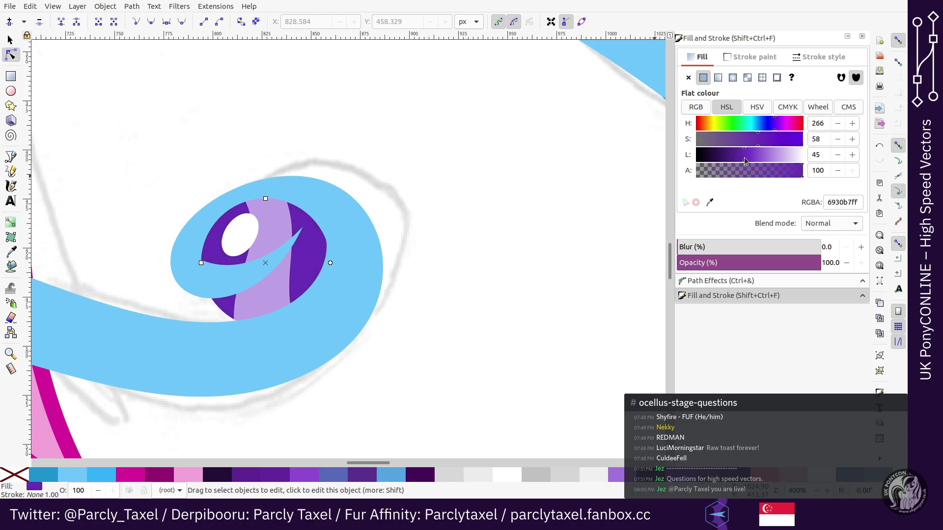
mouse_move(718, 156)
mouse_down()
mouse_move(776, 143)
mouse_move(749, 143)
mouse_up()
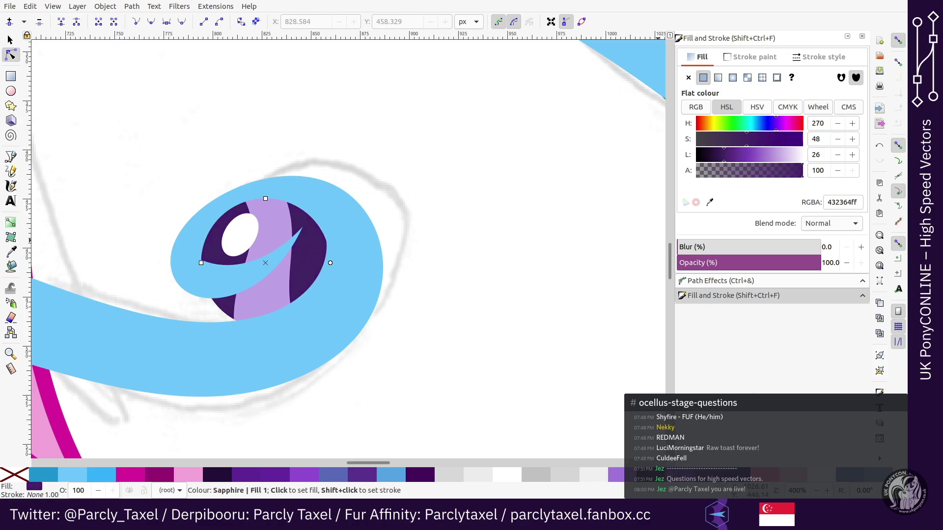
click(680, 475)
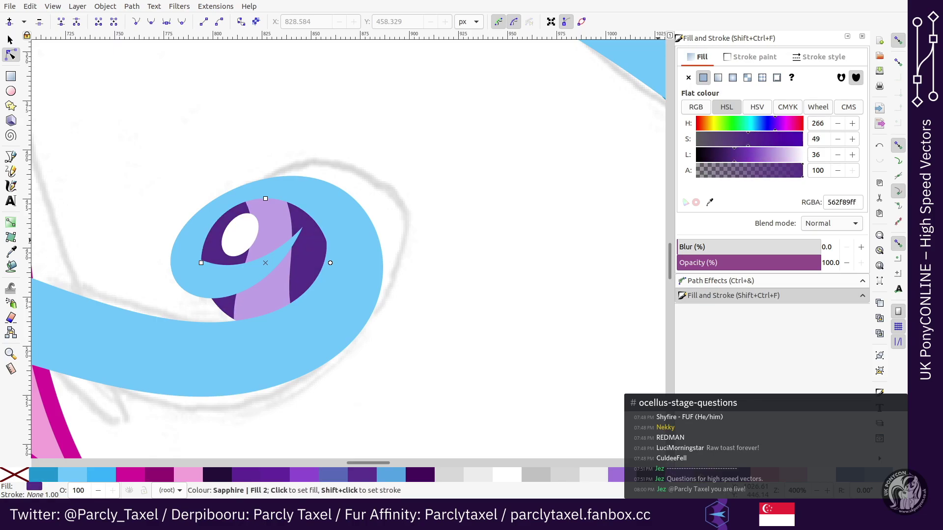
click(262, 305)
click(651, 475)
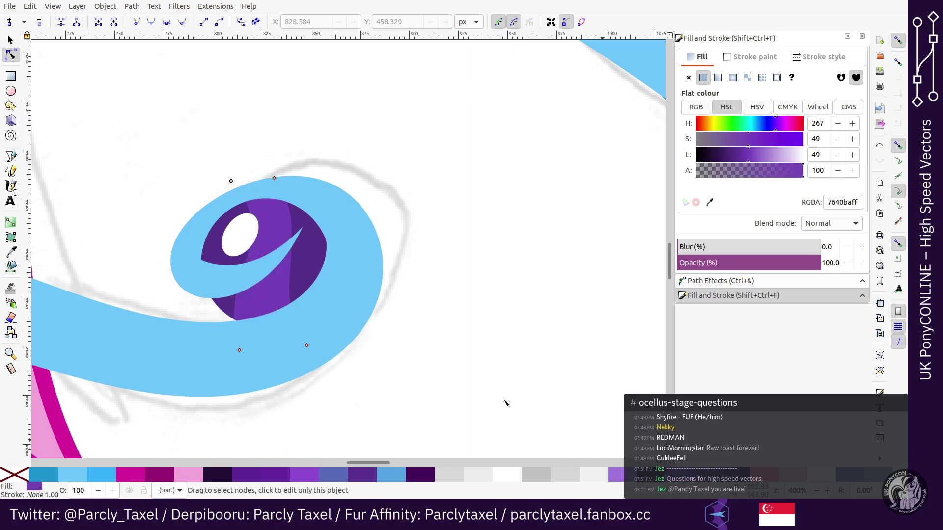
Step: Try a pale lilac fill, ccb8e7, on the highlight ellipse and restore its white fill
click(239, 237)
key(d)
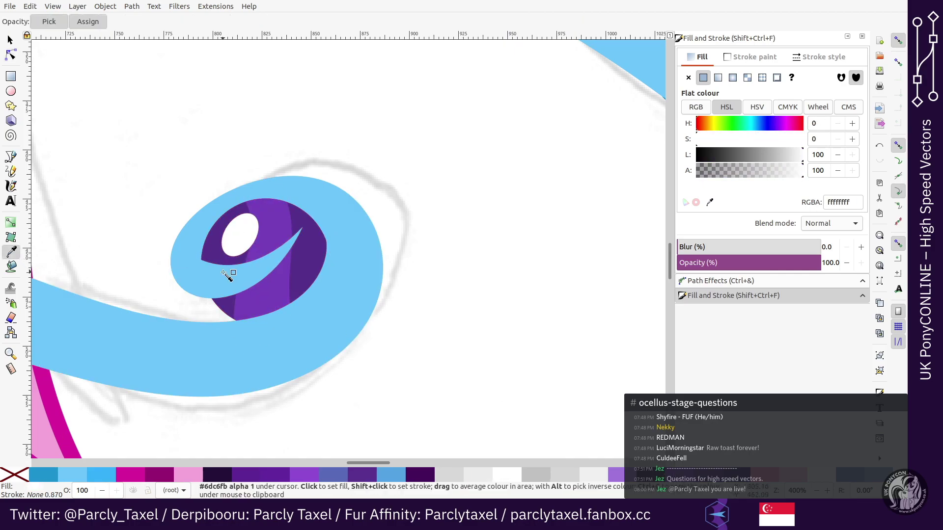
click(239, 275)
drag(750, 161, 783, 164)
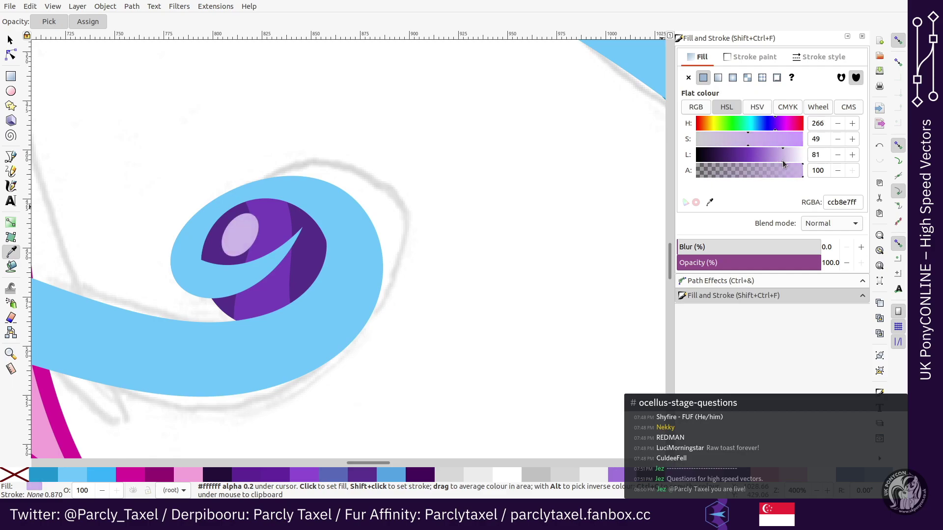
click(510, 477)
Step: Select the white highlight ellipse inside the group, shrink it slightly, and stretch it along its long axis
key(s)
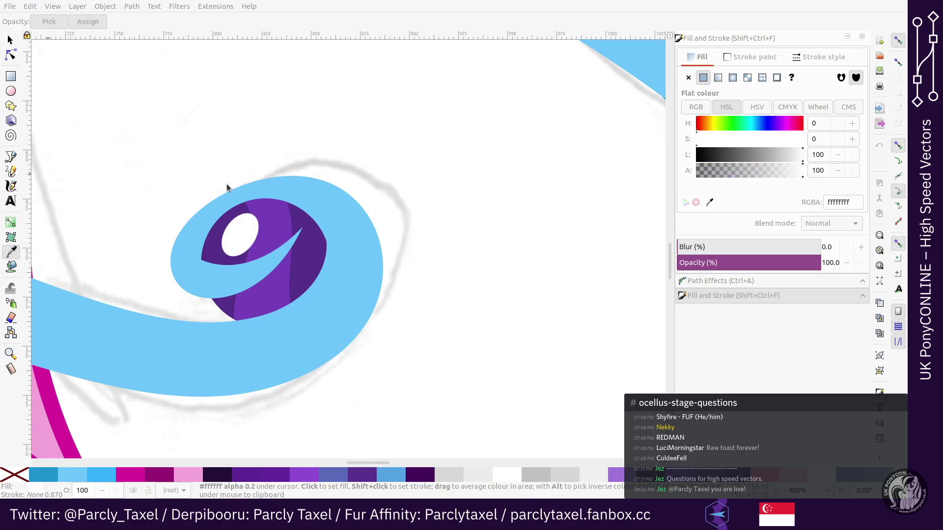
click(247, 220)
ctrl+click(247, 230)
key(alt+bracketright)
key(alt+bracketright)
key(alt+comma)
key(alt+comma)
key(alt+comma)
key(alt+comma)
key(n)
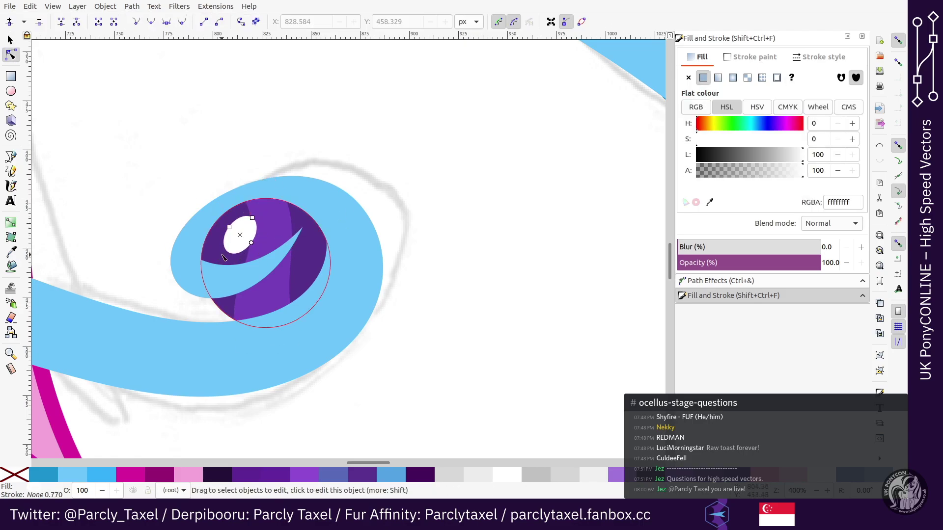
drag(252, 218, 254, 216)
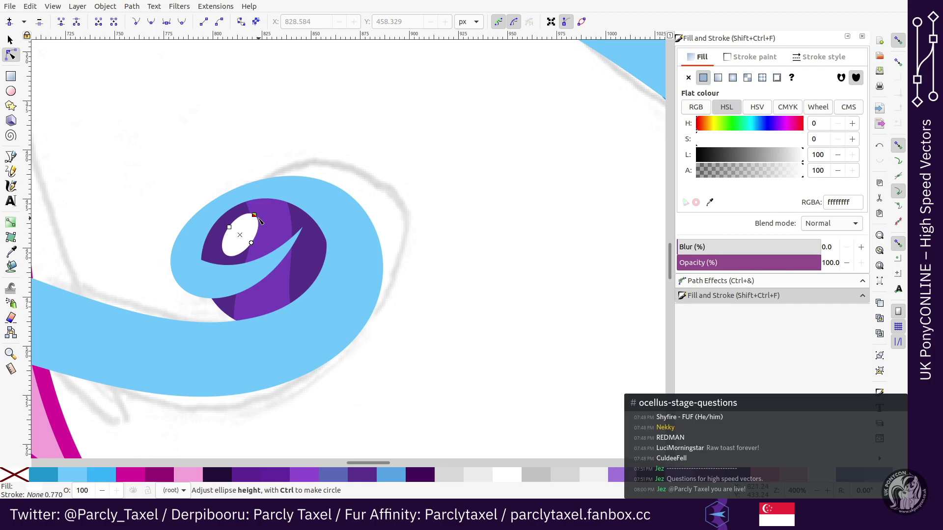
Step: Tilt the white highlight further clockwise and nudge it slightly left and down within the ball's dark upper-left area
key(s)
key(alt+bracketright)
key(alt+bracketright)
key(alt+bracketright)
key(alt+bracketright)
key(alt+bracketright)
key(alt+bracketright)
key(alt+bracketright)
key(alt+Left)
key(alt+Left)
key(alt+Left)
key(alt+Down)
key(alt+Down)
key(alt+Down)
key(alt+Up)
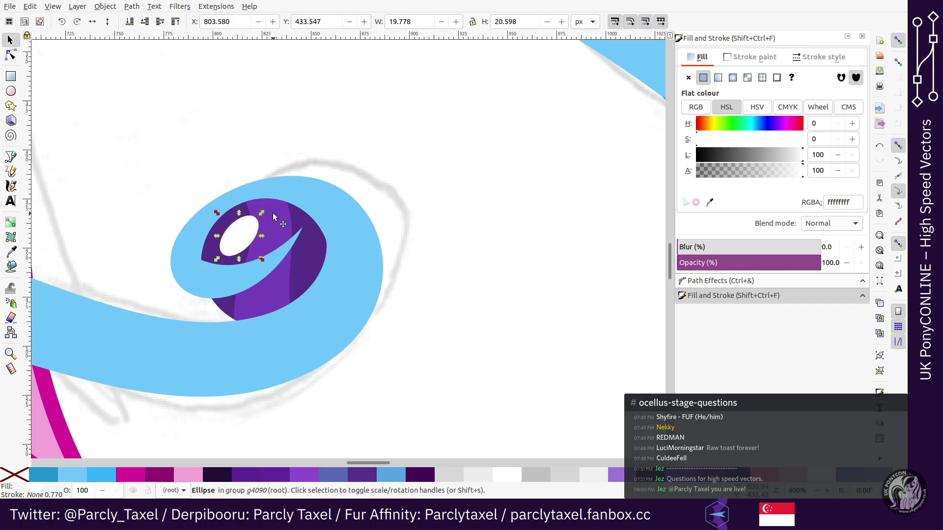
Step: Examine the whole pony drawing, and check the curled body end with the finished ball up close
click(243, 239)
key(minus)
key(minus)
click(364, 283)
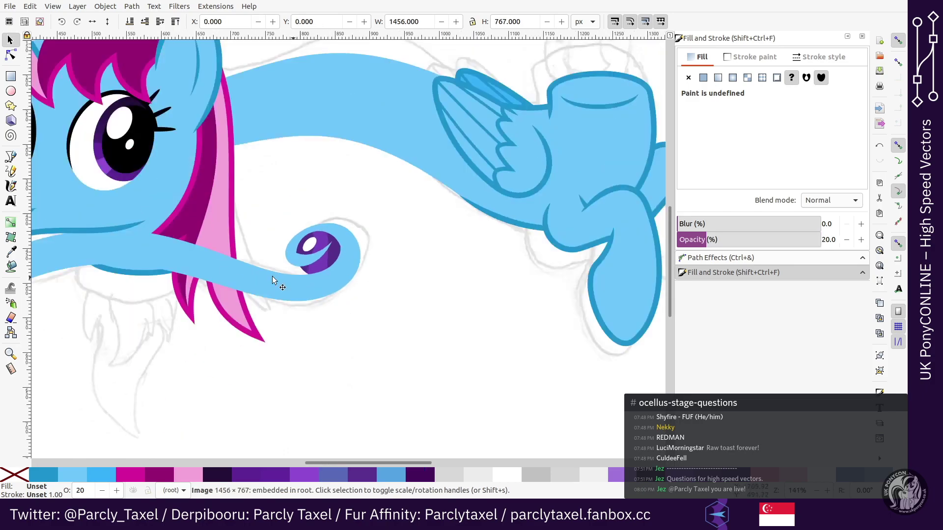
key(minus)
click(224, 268)
click(213, 245)
key(plus)
scroll(213, 245, down, 4)
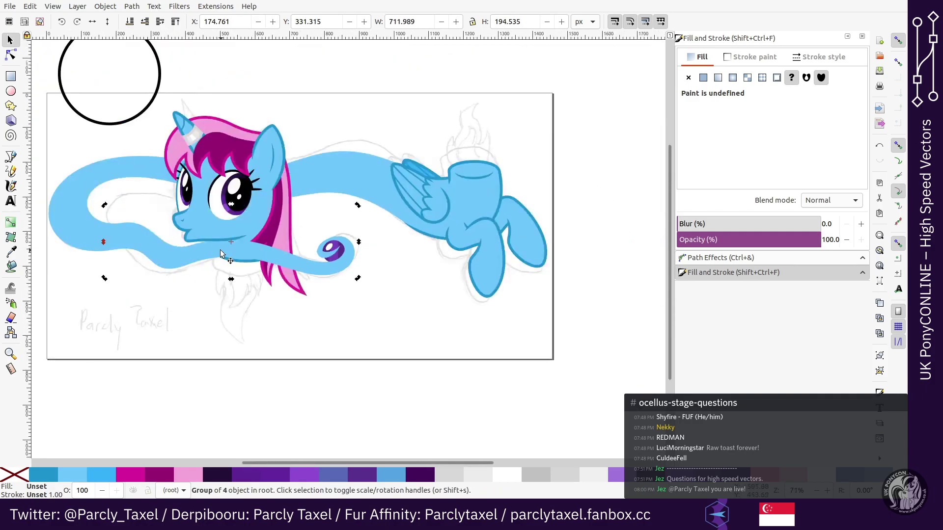
scroll(222, 254, up, 5)
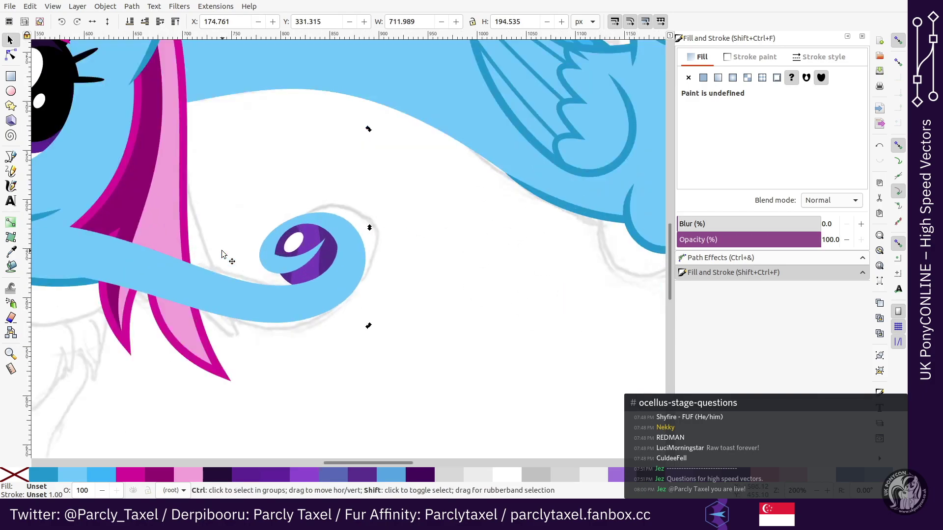
Step: Ungroup the curled body end and regroup its parts together with the purple ball and the white highlight
key(ctrl+shift+g)
scroll(222, 253, down, 2)
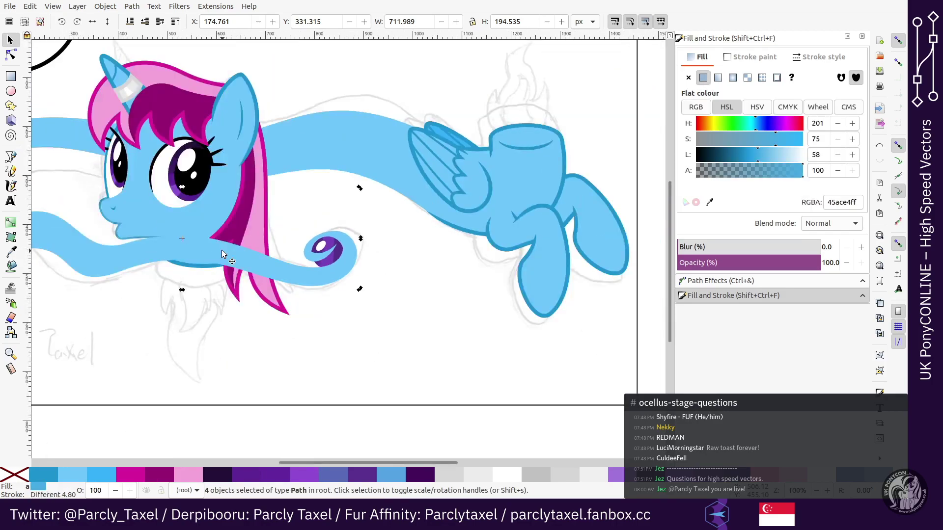
key(ctrl+z)
click(159, 266)
click(161, 238)
click(164, 236)
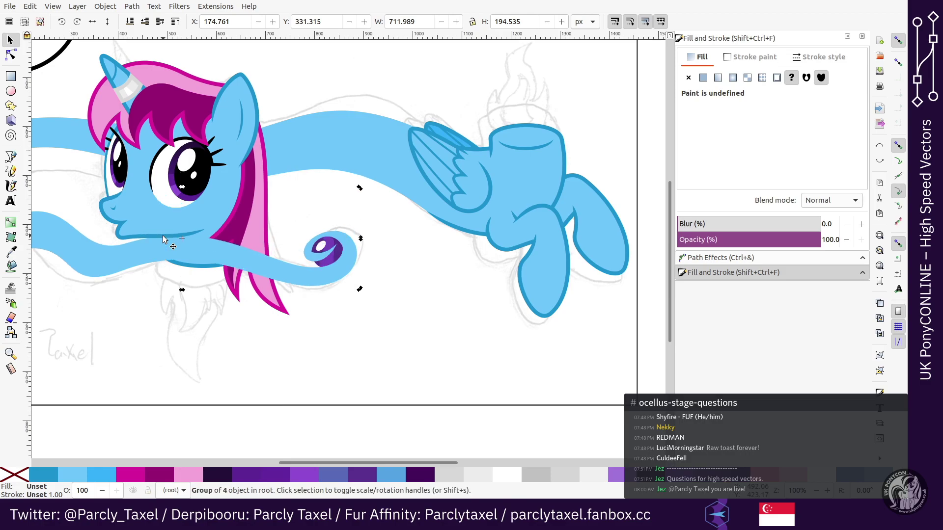
key(ctrl+shift+g)
scroll(238, 213, up, 5)
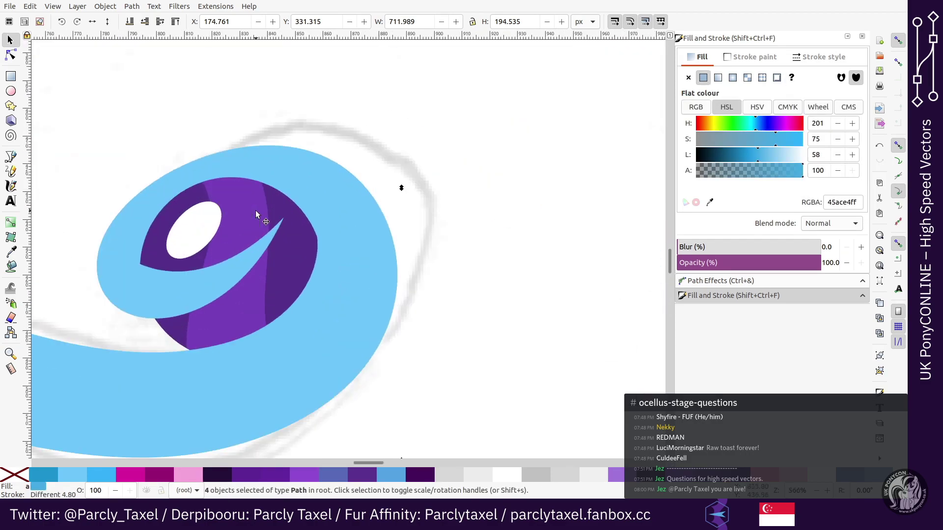
shift+click(180, 217)
shift+click(189, 226)
key(ctrl+g)
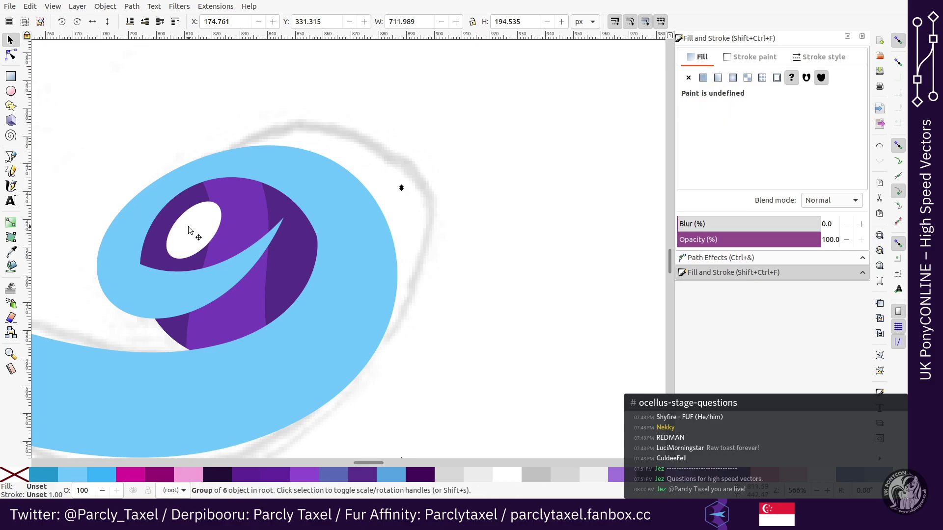
Step: Clear the selection, examine the whole pony drawing, and inspect the sketched flame above the hindquarters
key(minus)
key(minus)
key(minus)
key(minus)
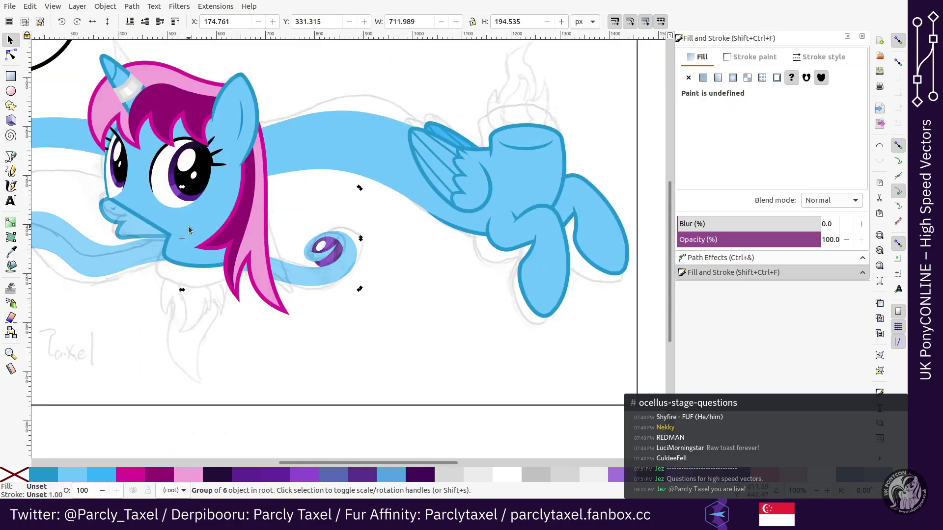
click(399, 302)
key(minus)
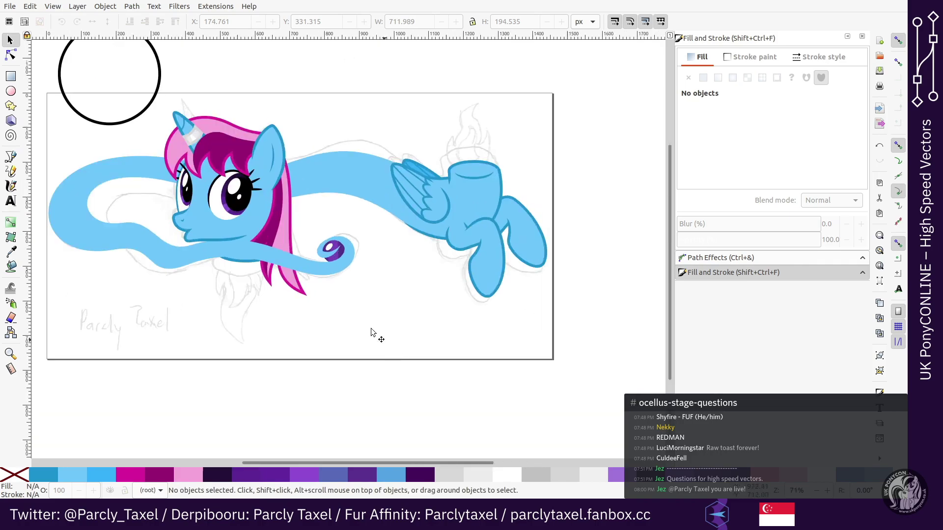
scroll(391, 346, up, 3)
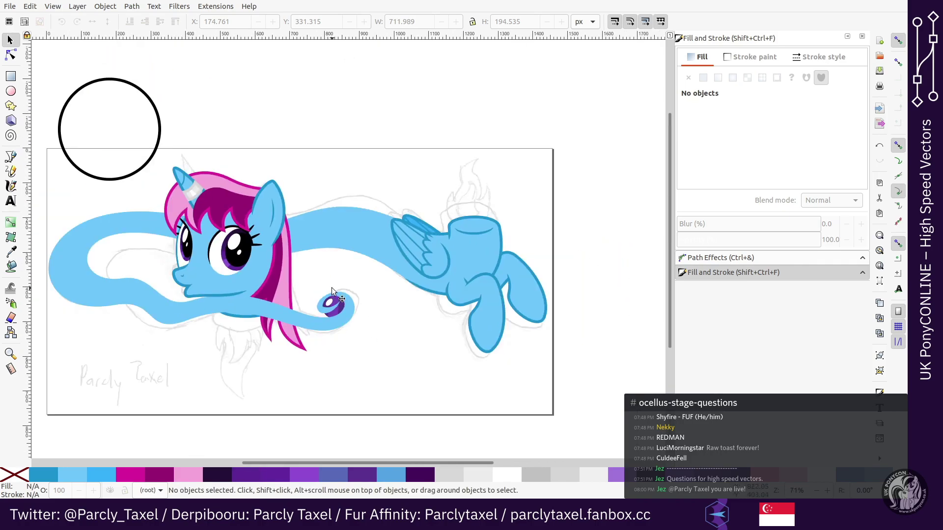
key(plus)
scroll(351, 283, up, 2)
key(plus)
drag(342, 463, 393, 465)
key(plus)
key(minus)
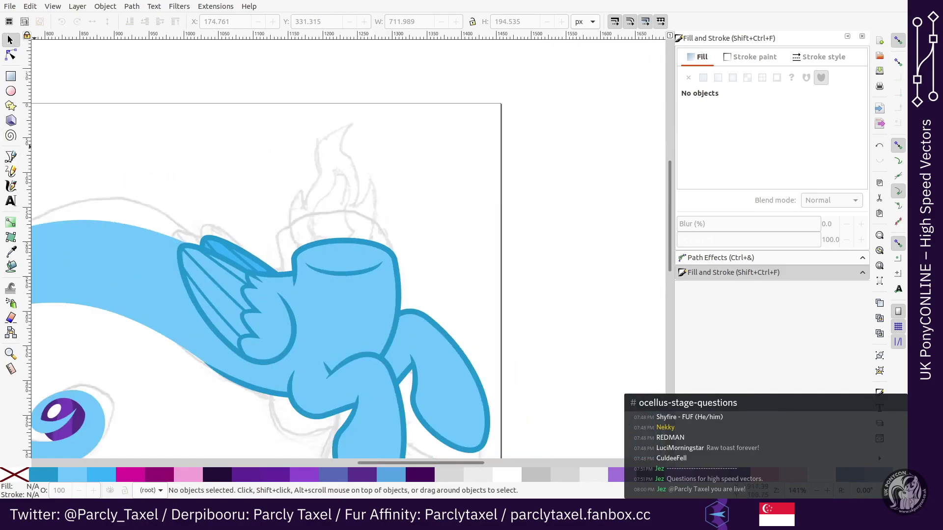
Step: Bring in the blurred blue-violet flame group and place it on the cut top of the hindquarters over the sketched flame
key(alt+Tab)
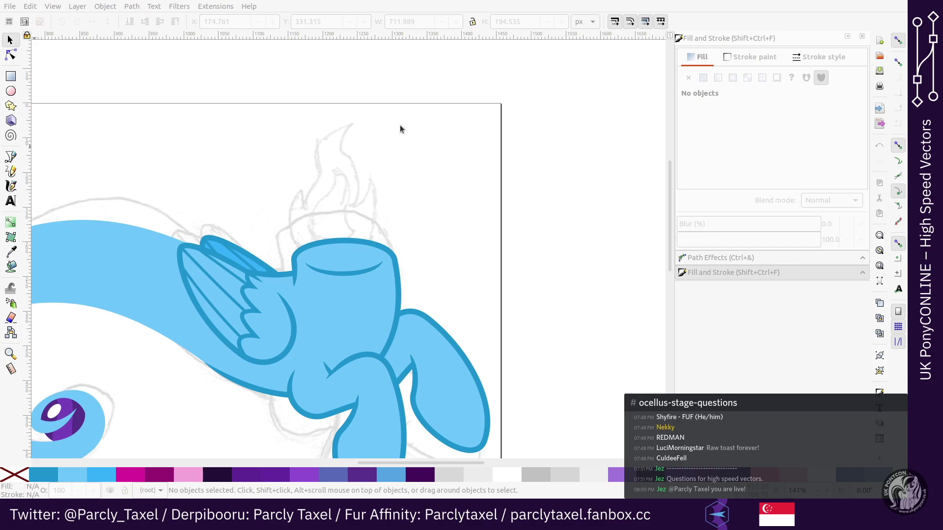
click(543, 158)
click(343, 240)
key(shift+Up)
key(shift+Up)
key(alt+period)
key(alt+period)
key(alt+period)
key(alt+period)
key(alt+period)
key(alt+period)
key(alt+period)
key(alt+period)
key(alt+period)
key(alt+period)
key(alt+period)
key(alt+period)
key(alt+period)
key(alt+period)
key(alt+period)
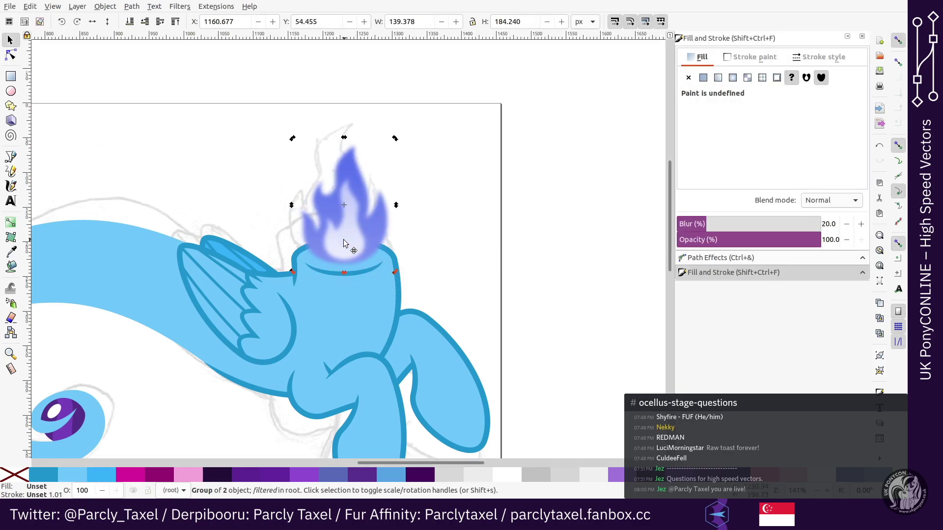
Step: Enlarge the flame to about 154 by 204 px and adjust its position on the cut top of the hindquarters
key(Up)
key(Up)
key(Up)
key(Left)
key(Right)
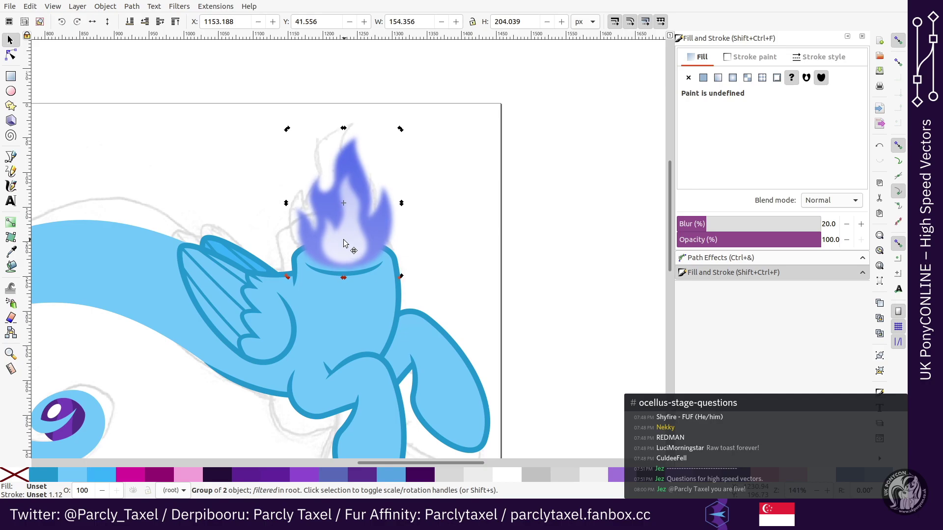
Step: Duplicate the flame, flip the copy upside down, and move it about 181 px down over the hindquarters
key(ctrl+d)
key(Down)
key(shift+Down)
key(shift+Down)
key(shift+Down)
key(shift+Down)
key(shift+Down)
key(shift+Down)
key(shift+Down)
key(shift+Down)
key(shift+Down)
key(shift+Down)
key(shift+Down)
key(shift+Down)
key(shift+Down)
key(shift+Down)
key(shift+Down)
key(shift+Down)
key(shift+Down)
key(shift+Down)
key(minus)
key(minus)
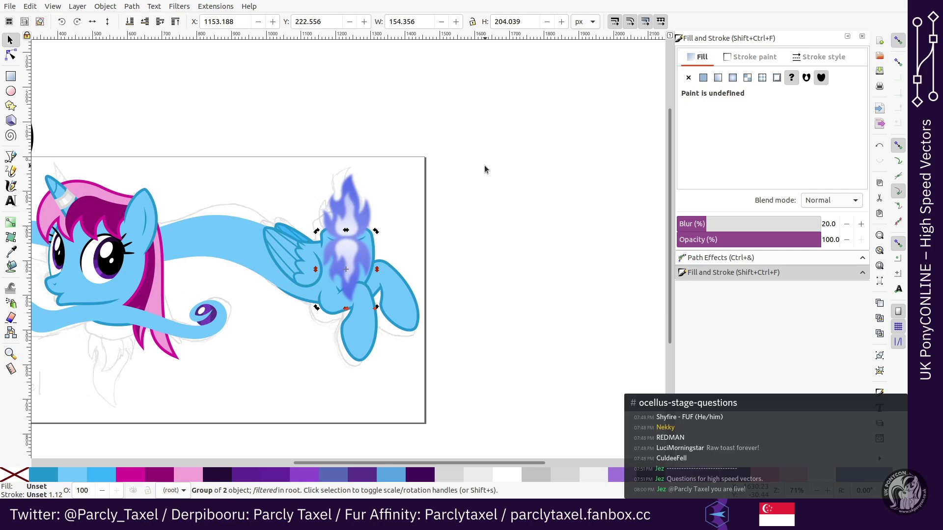
Step: Move the upside-down flame copy under the pony's head at the cut neck, to about X 483, Y 453 px
key(shift+Down)
key(shift+Down)
key(shift+Down)
key(shift+Down)
key(shift+Down)
key(shift+Down)
key(shift+Down)
key(shift+Down)
key(shift+Down)
key(shift+Down)
key(shift+Down)
key(shift+Down)
key(shift+Down)
key(shift+Down)
key(shift+Down)
key(shift+Down)
key(shift+Down)
key(shift+Down)
key(shift+Down)
key(shift+Down)
key(shift+Left)
key(shift+Left)
key(shift+Left)
key(shift+Left)
key(shift+Left)
key(shift+Left)
key(shift+Left)
key(shift+Left)
key(shift+Left)
key(shift+Left)
key(shift+Left)
key(shift+Left)
key(shift+Left)
key(shift+Left)
key(shift+Left)
key(shift+Left)
key(shift+Left)
key(shift+Left)
key(shift+Left)
key(shift+Left)
key(shift+Left)
key(shift+Left)
key(shift+Left)
key(shift+Left)
key(shift+Left)
key(shift+Left)
key(shift+Left)
key(shift+Left)
key(shift+Left)
key(shift+Left)
key(shift+Left)
key(shift+Left)
key(shift+Left)
key(shift+Left)
key(shift+Left)
key(shift+Left)
key(shift+Left)
key(shift+Left)
key(shift+Left)
key(shift+Left)
key(shift+Up)
key(shift+Up)
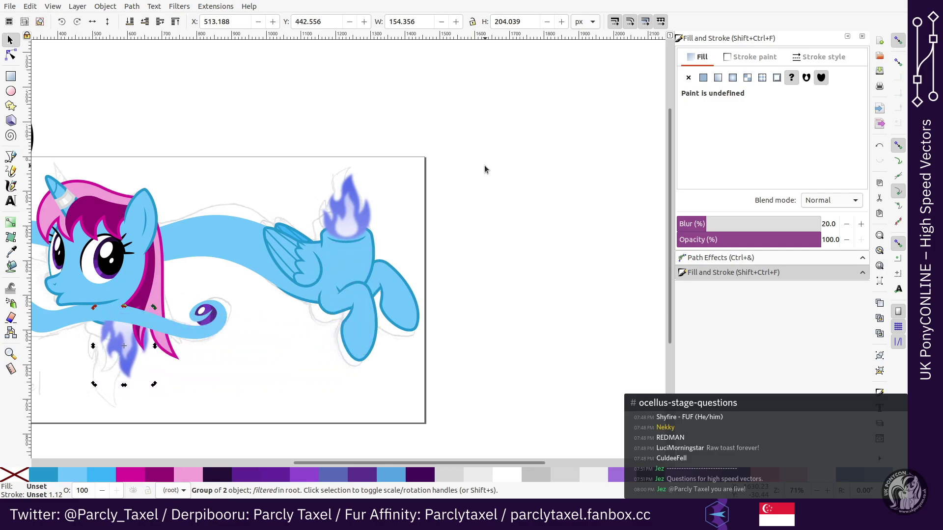
key(shift+Left)
key(shift+Left)
key(shift+Left)
key(shift+Down)
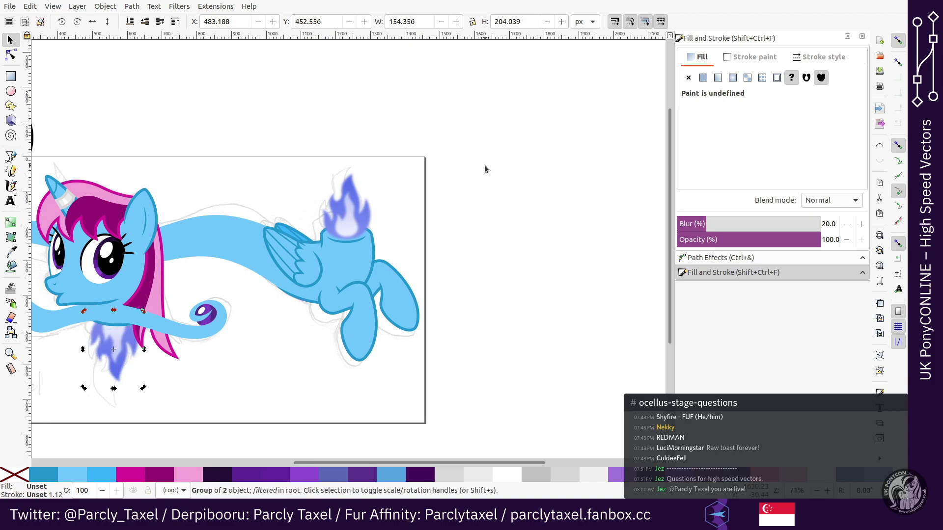
scroll(484, 169, left, 10)
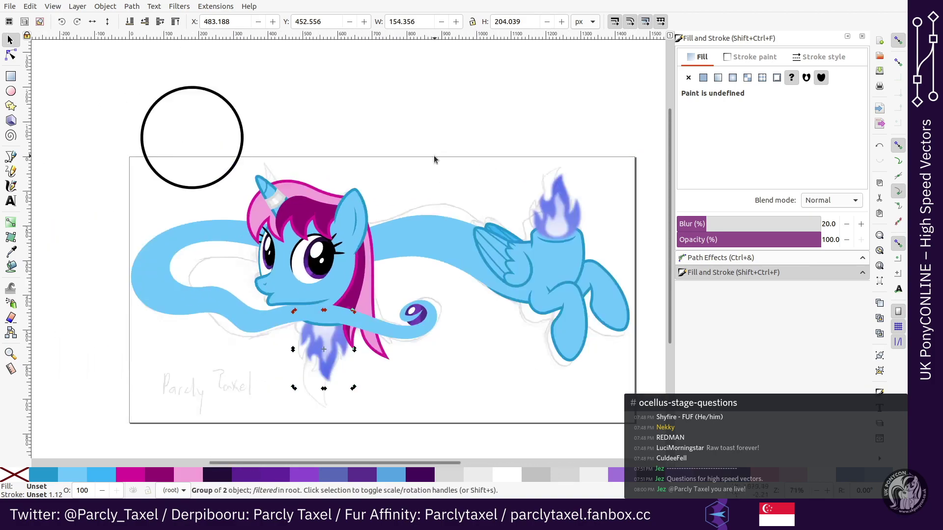
key(plus)
key(plus)
key(plus)
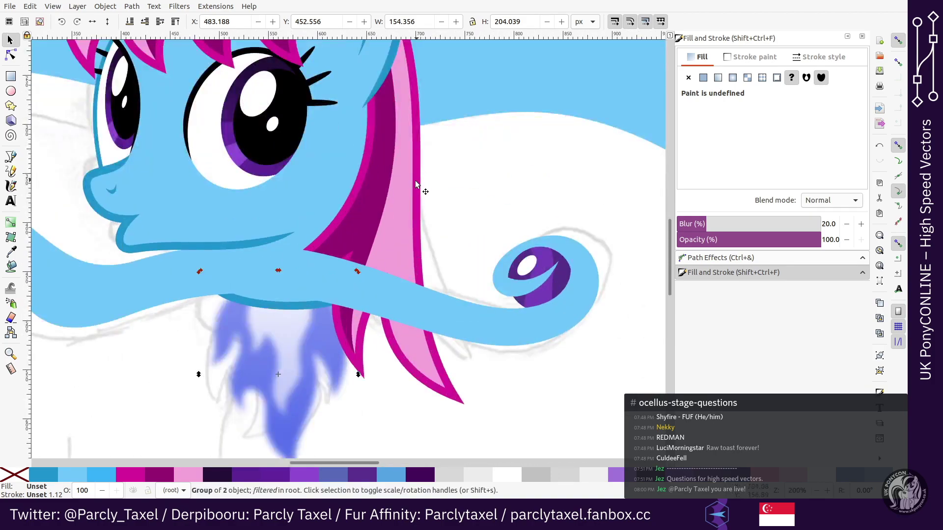
Step: Rotate the flame under the pony's neck slightly clockwise and shift it to about X 473, Y 449 px
key(alt+Left)
key(alt+Left)
key(alt+Left)
key(alt+Up)
key(alt+bracketright)
key(alt+bracketright)
key(alt+bracketright)
key(alt+bracketright)
key(alt+bracketright)
key(alt+bracketright)
key(alt+bracketright)
key(alt+bracketright)
key(alt+bracketright)
key(alt+bracketright)
key(alt+bracketright)
key(alt+Left)
key(alt+Left)
key(alt+Left)
key(alt+Left)
key(alt+Left)
key(alt+Left)
key(alt+Left)
key(alt+Left)
key(alt+Left)
key(alt+Left)
key(alt+Right)
key(alt+Down)
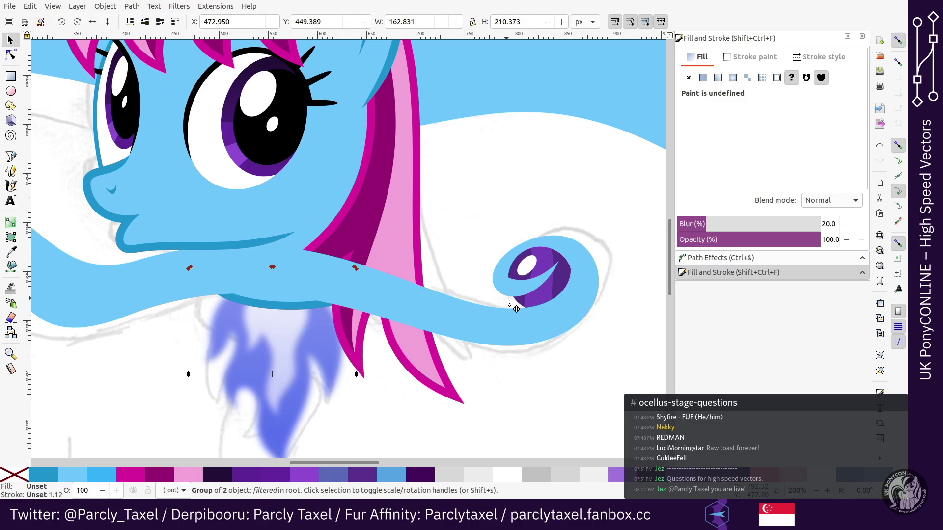
Step: Delete the black outlined circle above the page and the grey background sketch behind the drawing
key(minus)
key(minus)
click(491, 360)
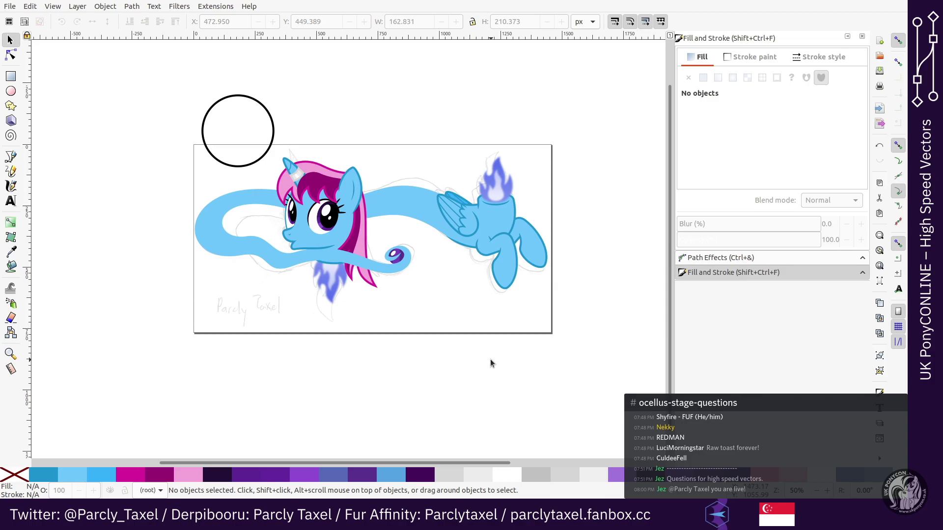
click(262, 163)
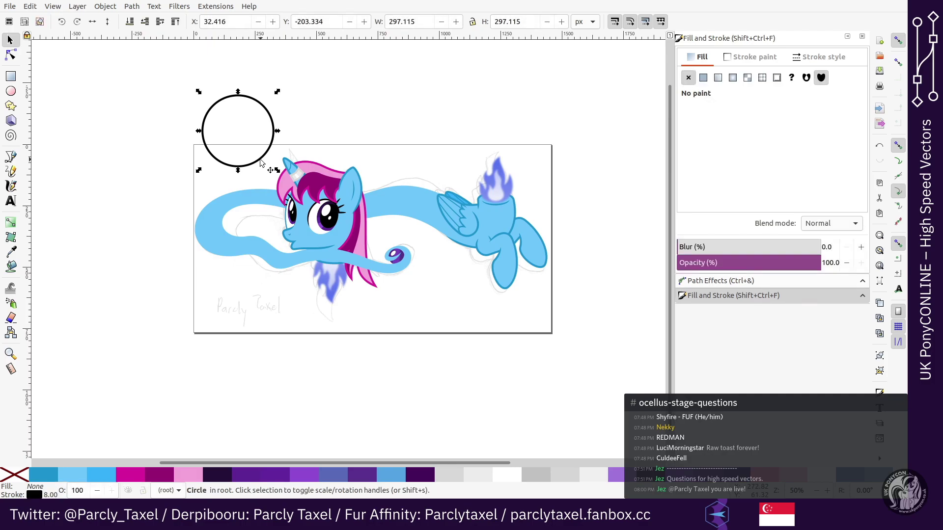
key(Delete)
click(447, 324)
key(Delete)
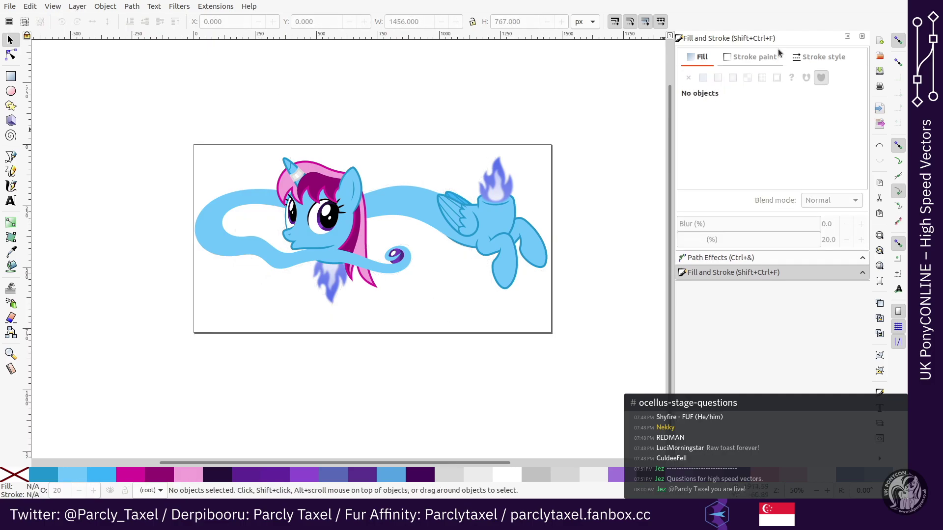
Step: Close the docked Fill and Stroke and Path Effects dialogs and fit the whole drawing in the view
click(862, 37)
click(863, 39)
key(5)
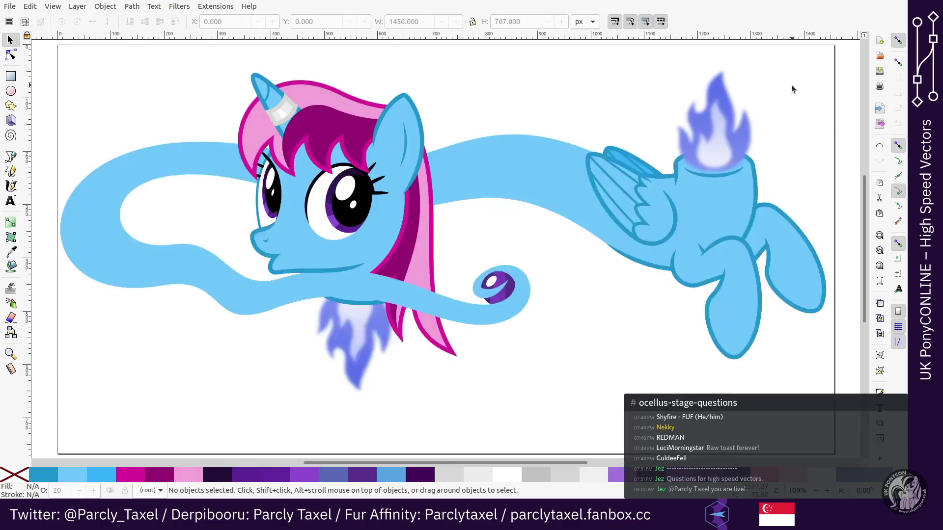
key(6)
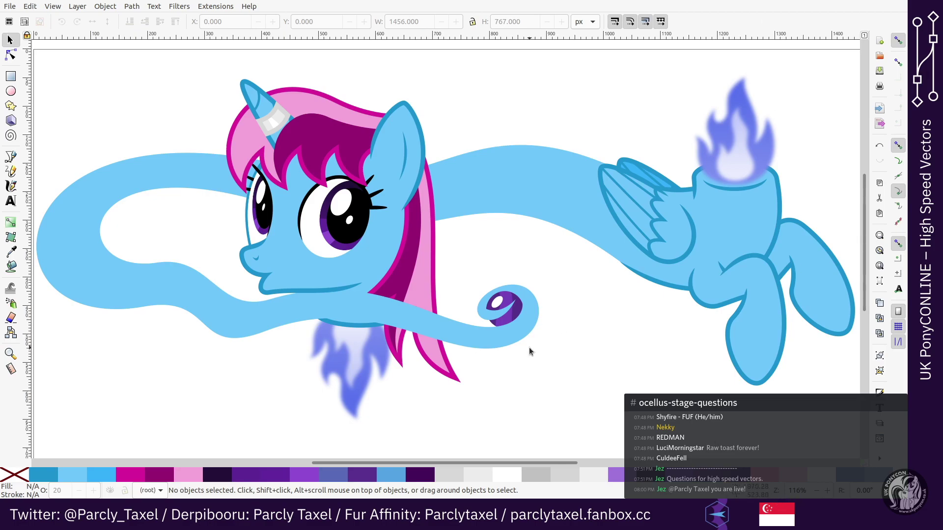
Step: Examine the finished pony drawing up close, including the flame on the hindquarters, and as a whole
drag(458, 461, 594, 264)
scroll(594, 264, up, 2)
scroll(593, 264, right, 2)
scroll(639, 246, down, 1)
scroll(650, 239, up, 2)
scroll(505, 152, up, 1)
click(509, 165)
key(Escape)
click(443, 193)
key(Escape)
key(5)
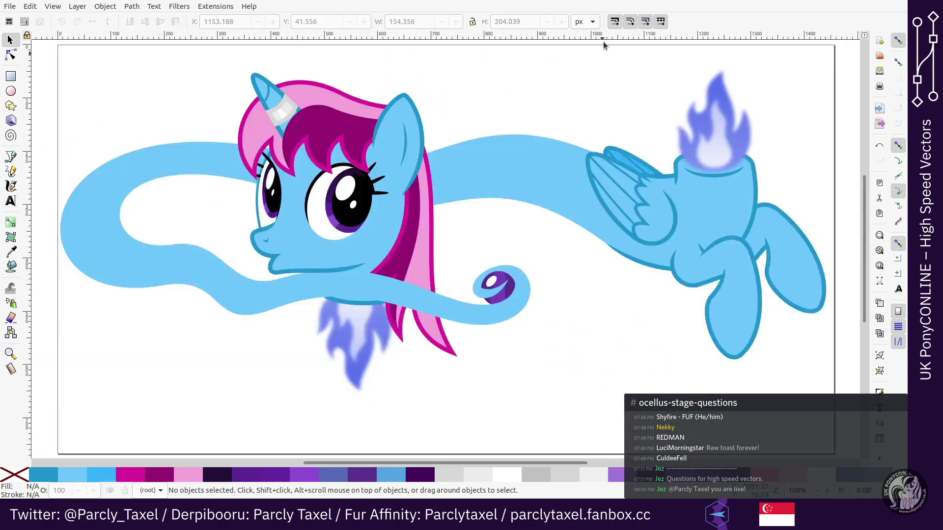
key(4)
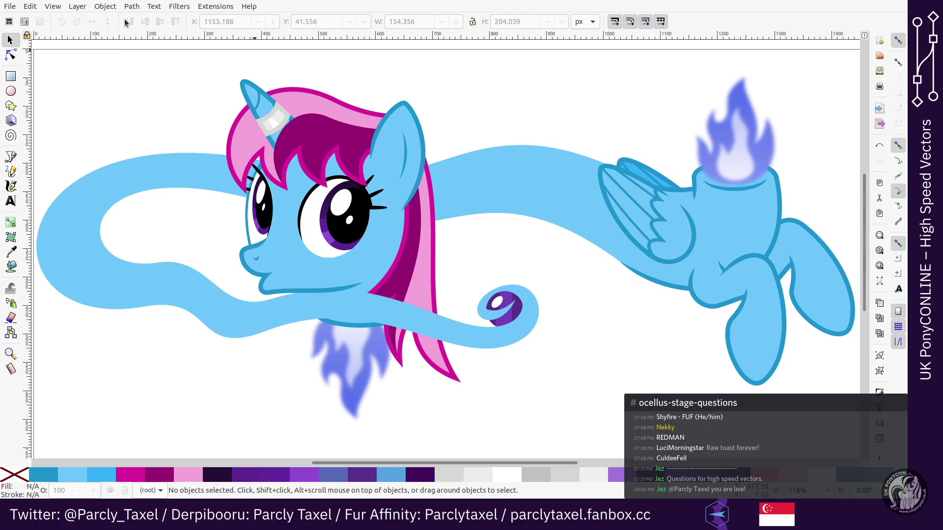
Step: Save the pony drawing and switch to the document with the orange and purple ponies, showing its whole artwork
key(ctrl+s)
key(alt+Tab)
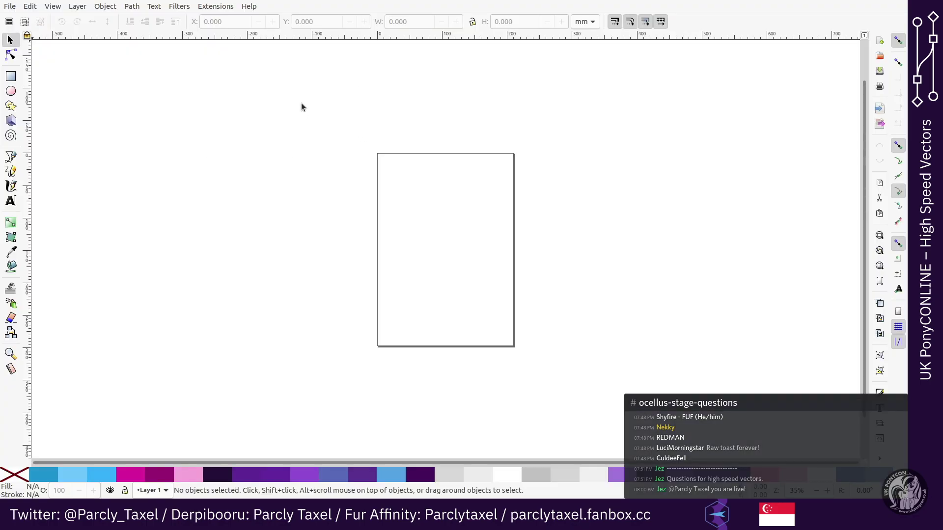
key(4)
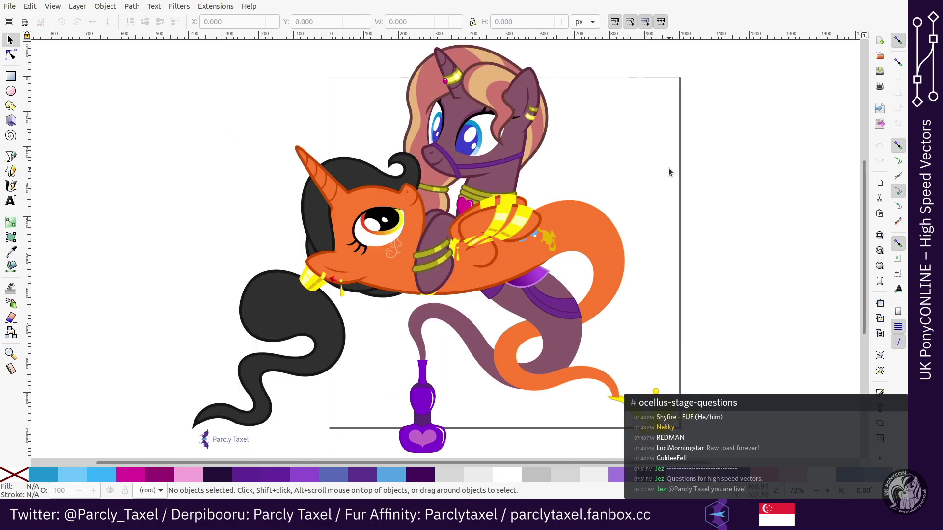